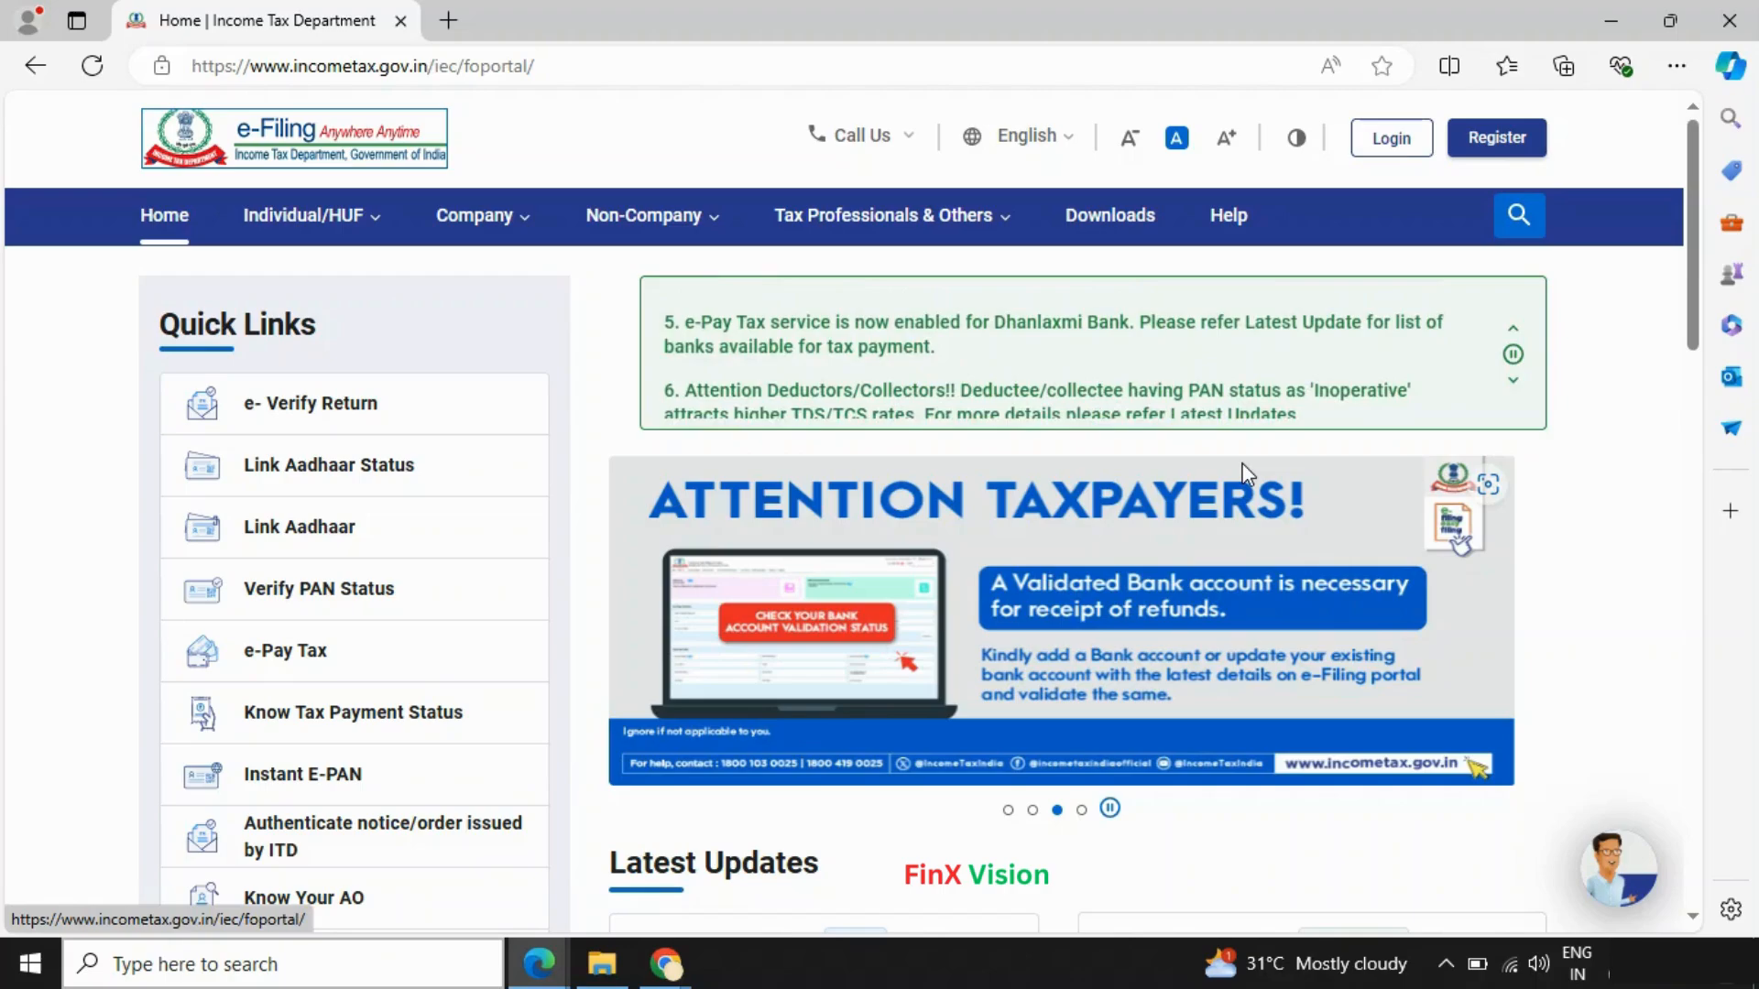
- Open the portal login page and submit the taxpayer's PAN as the user ID
click(1415, 142)
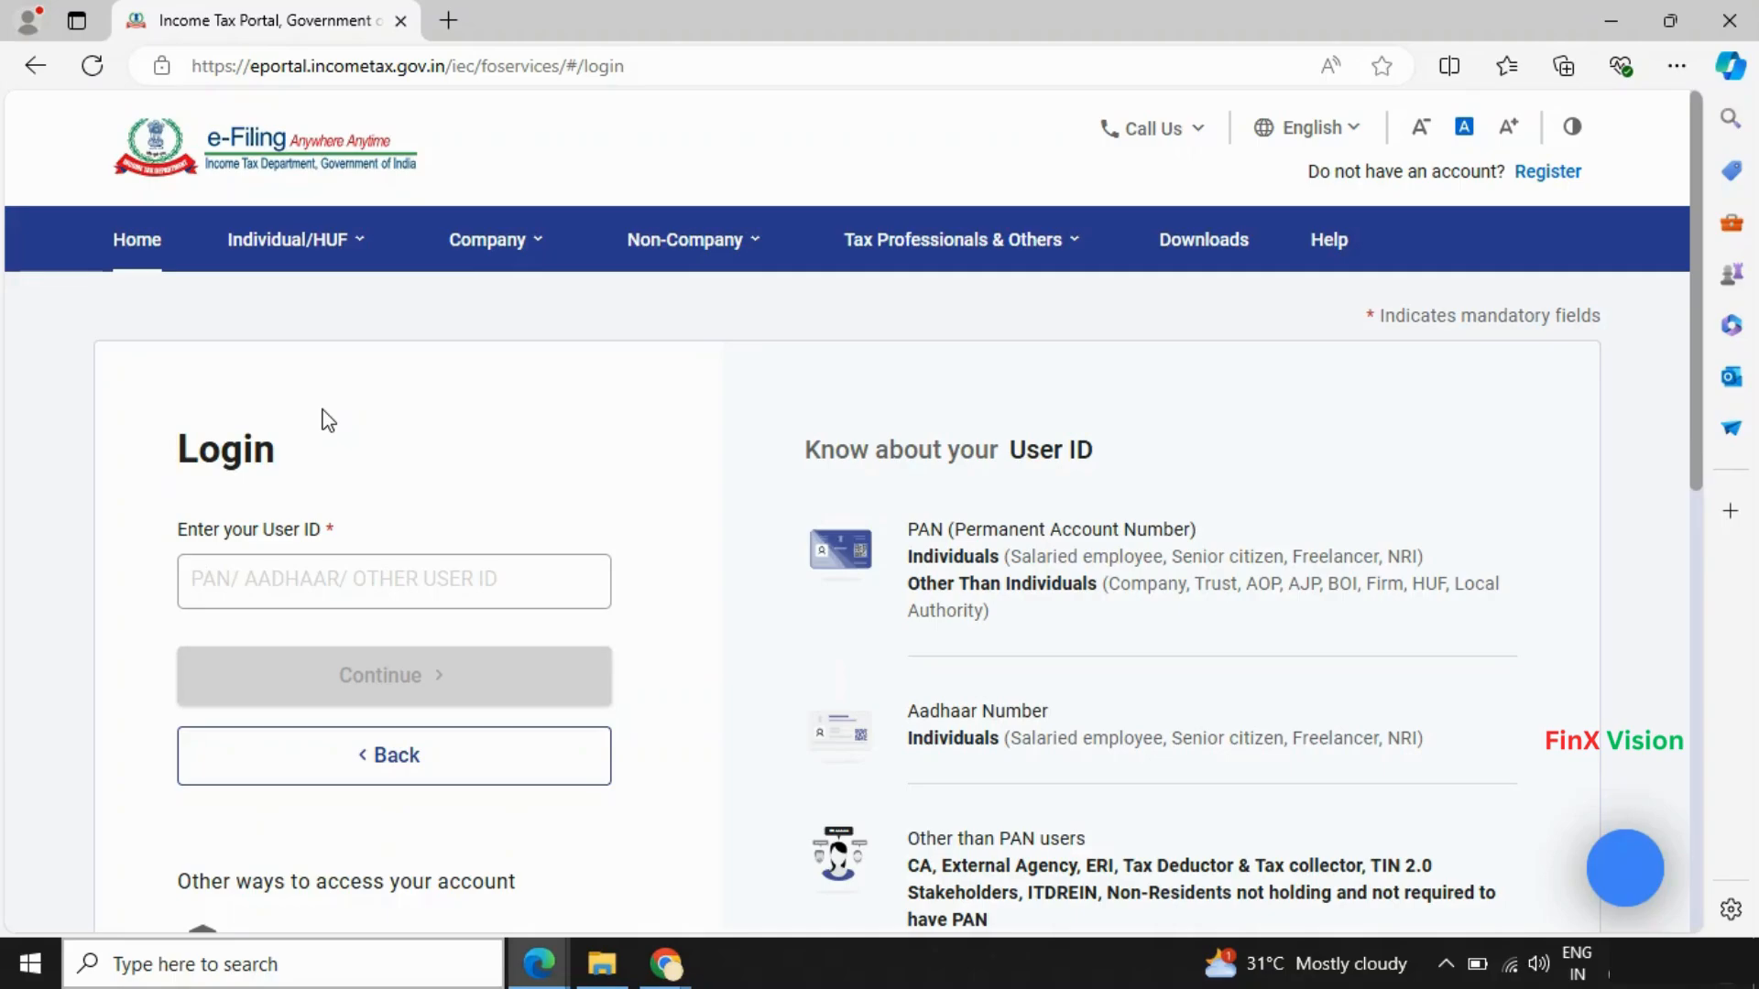
click(247, 579)
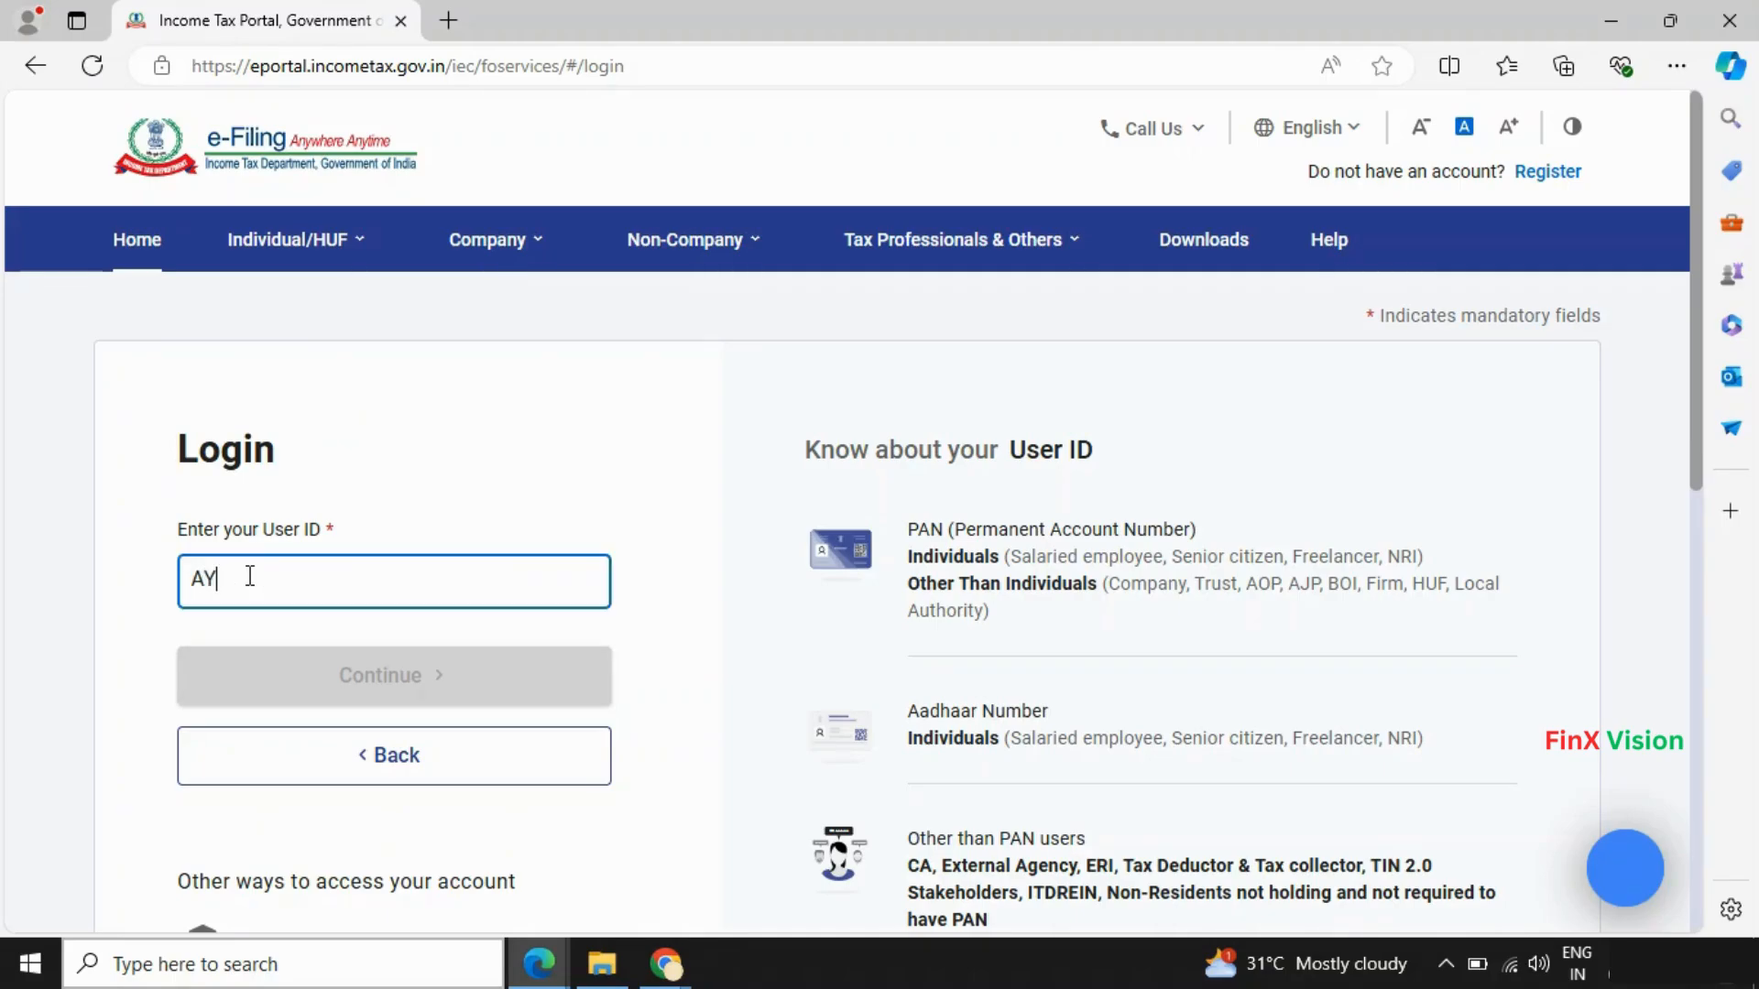
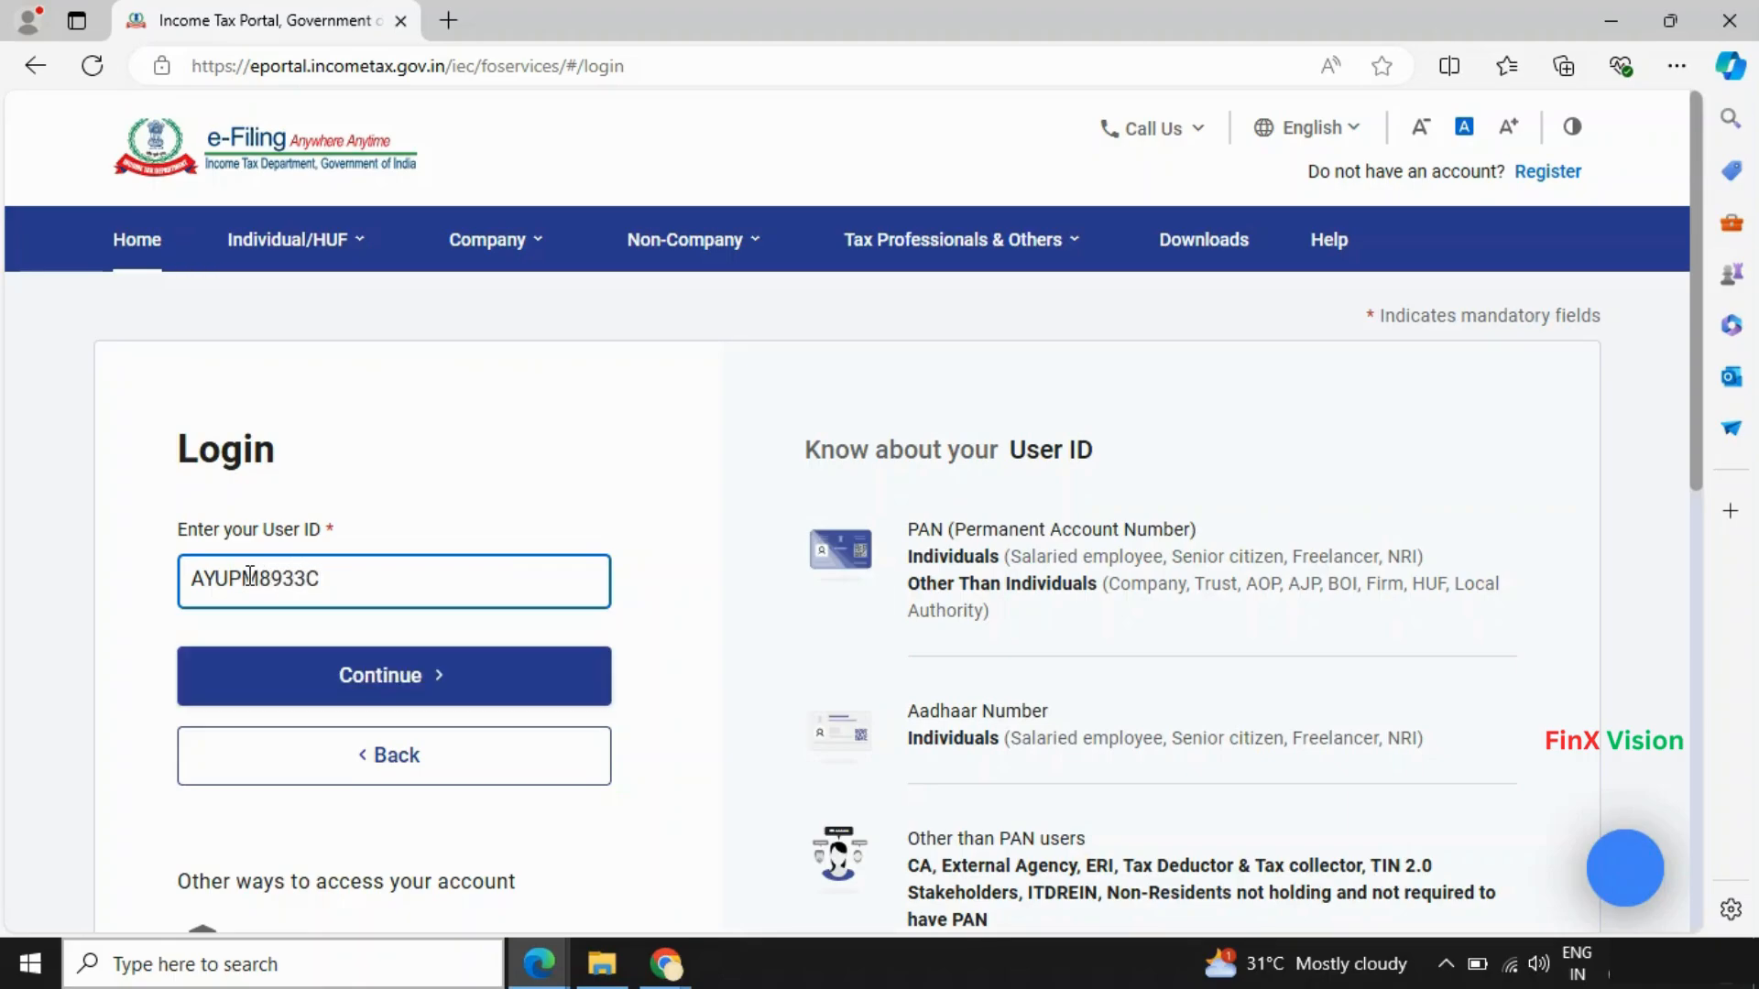
click(406, 682)
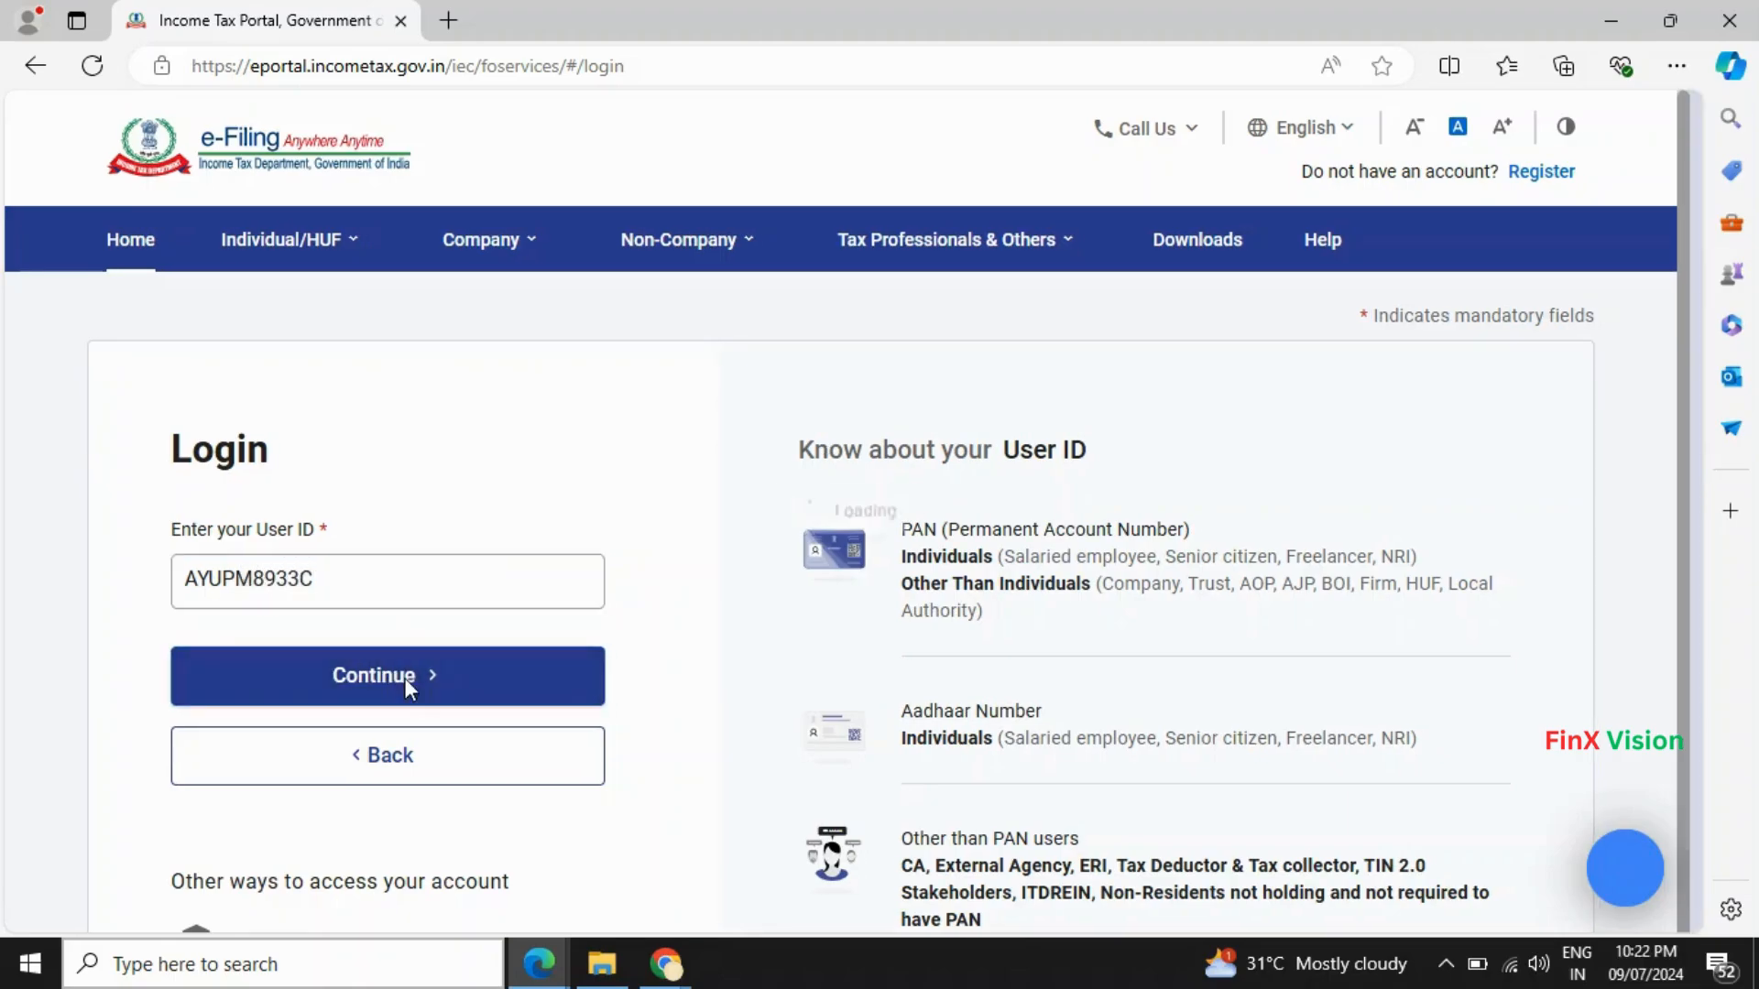
- Confirm the secure access message, sign in with the account password, then bring Form 16.pdf forward
click(243, 685)
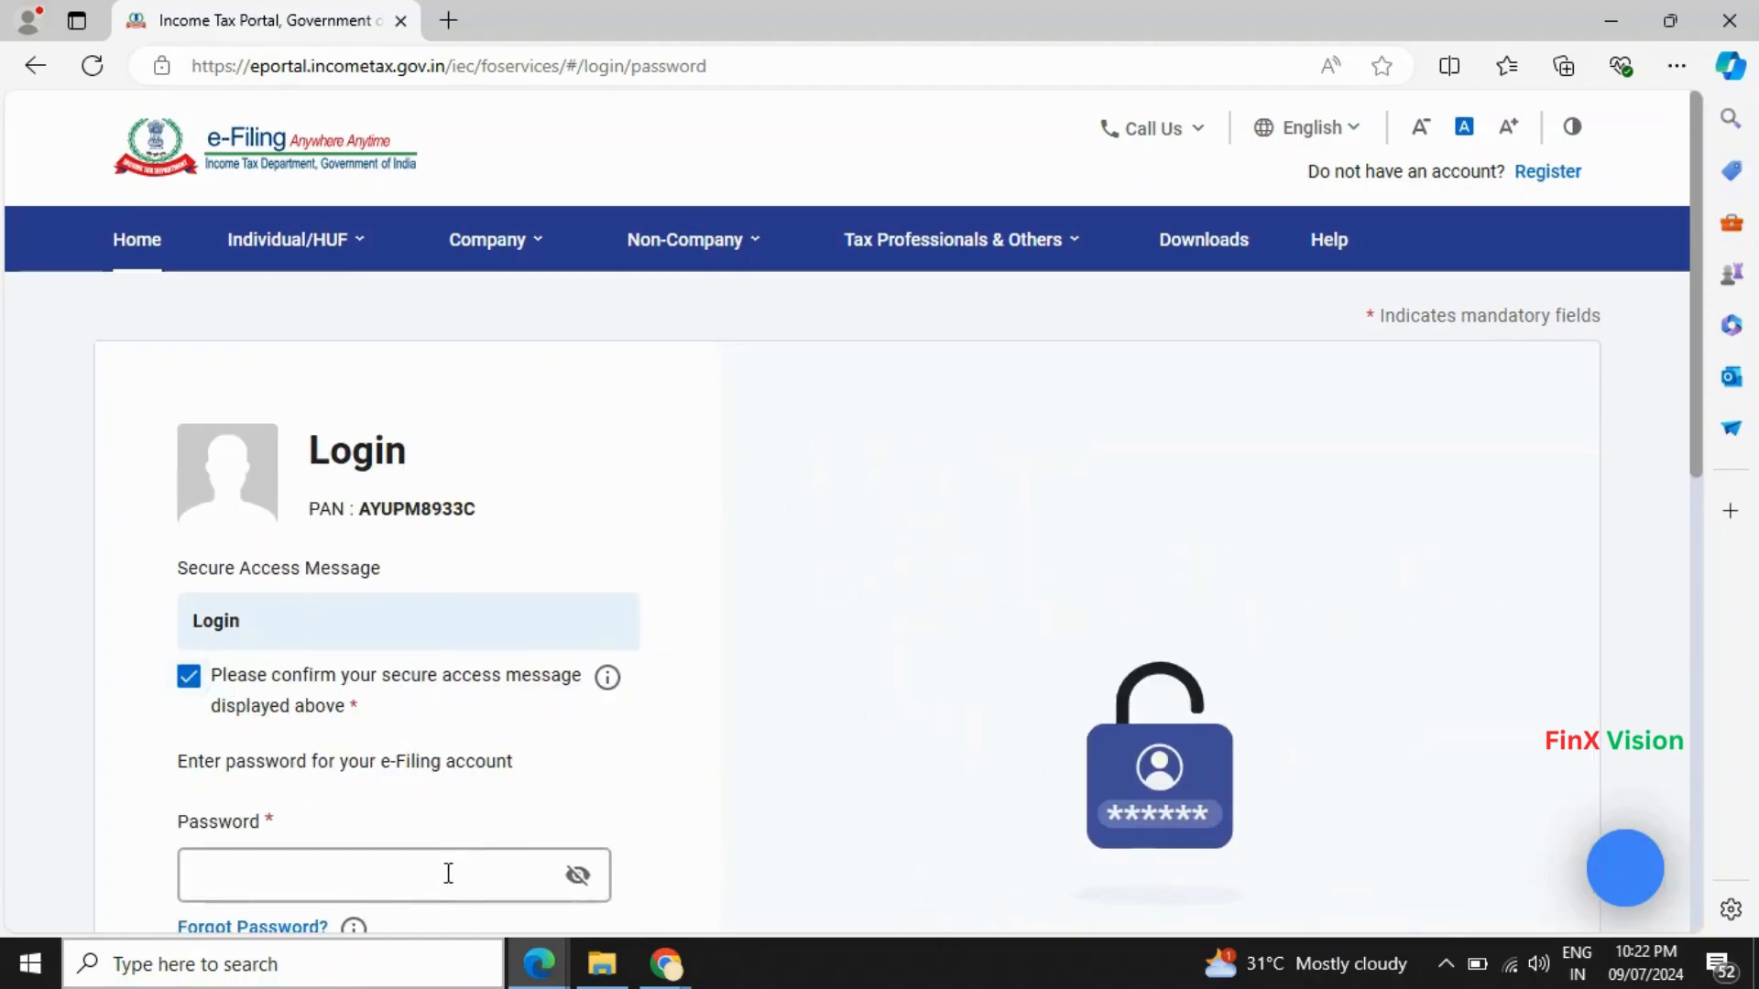
click(492, 861)
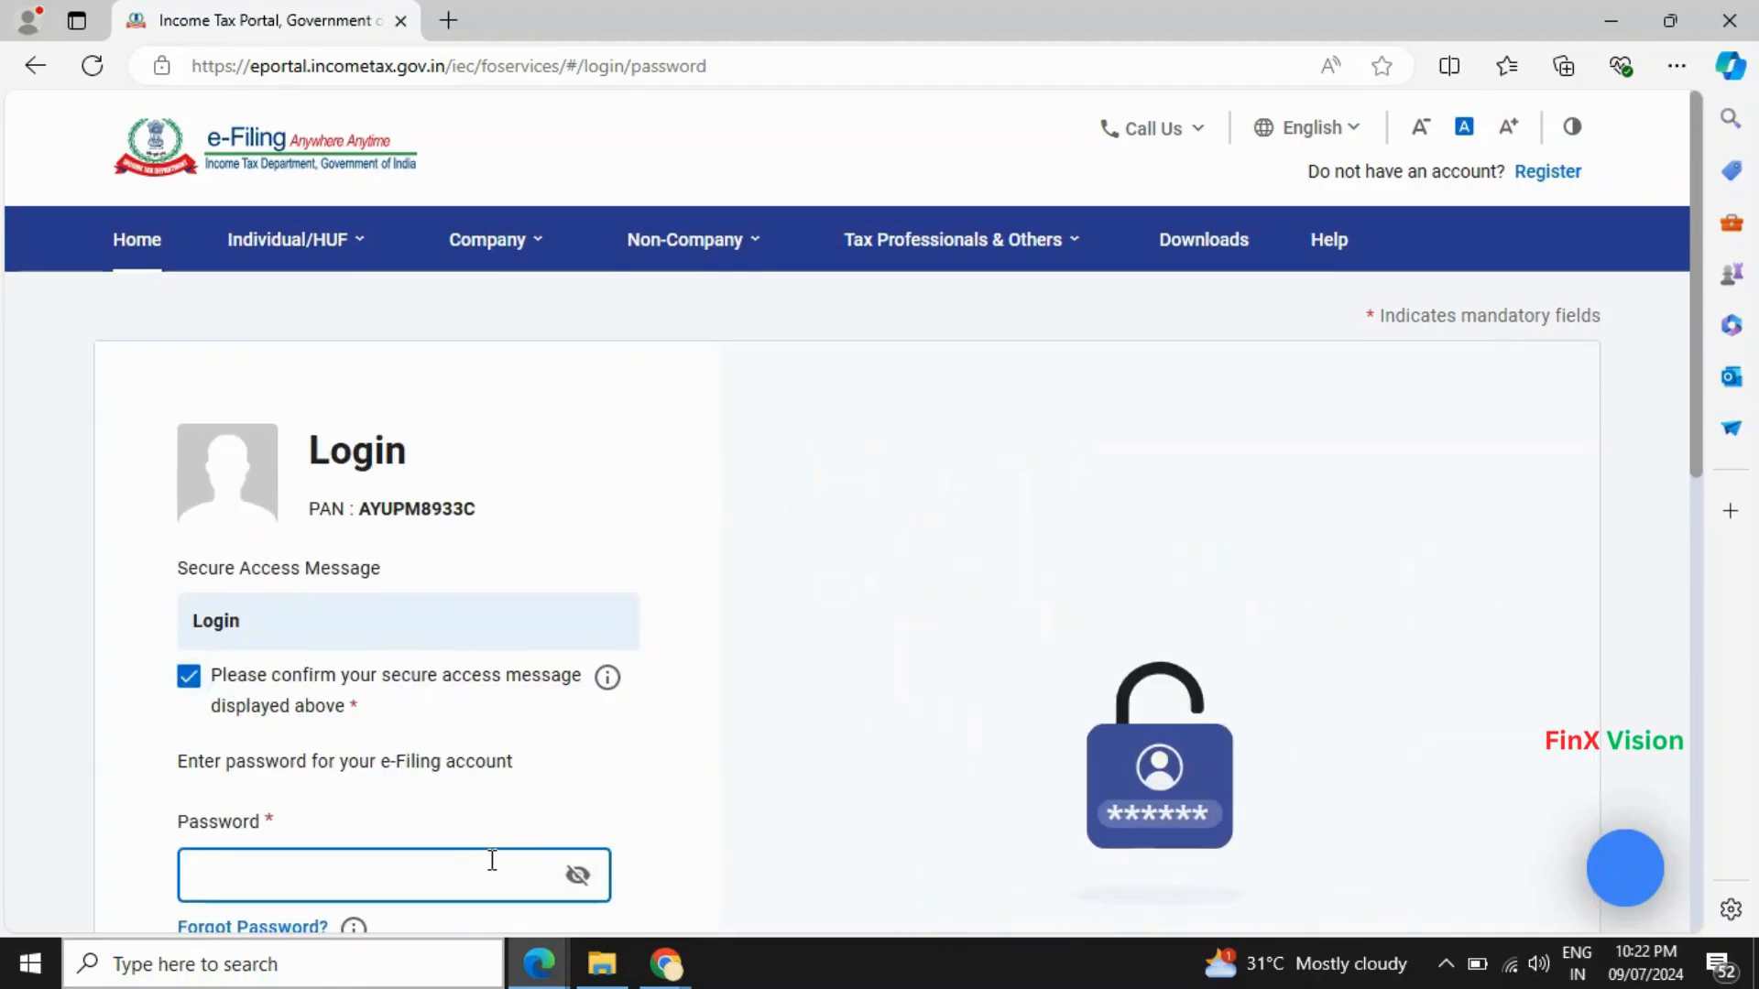
text(••••••••)
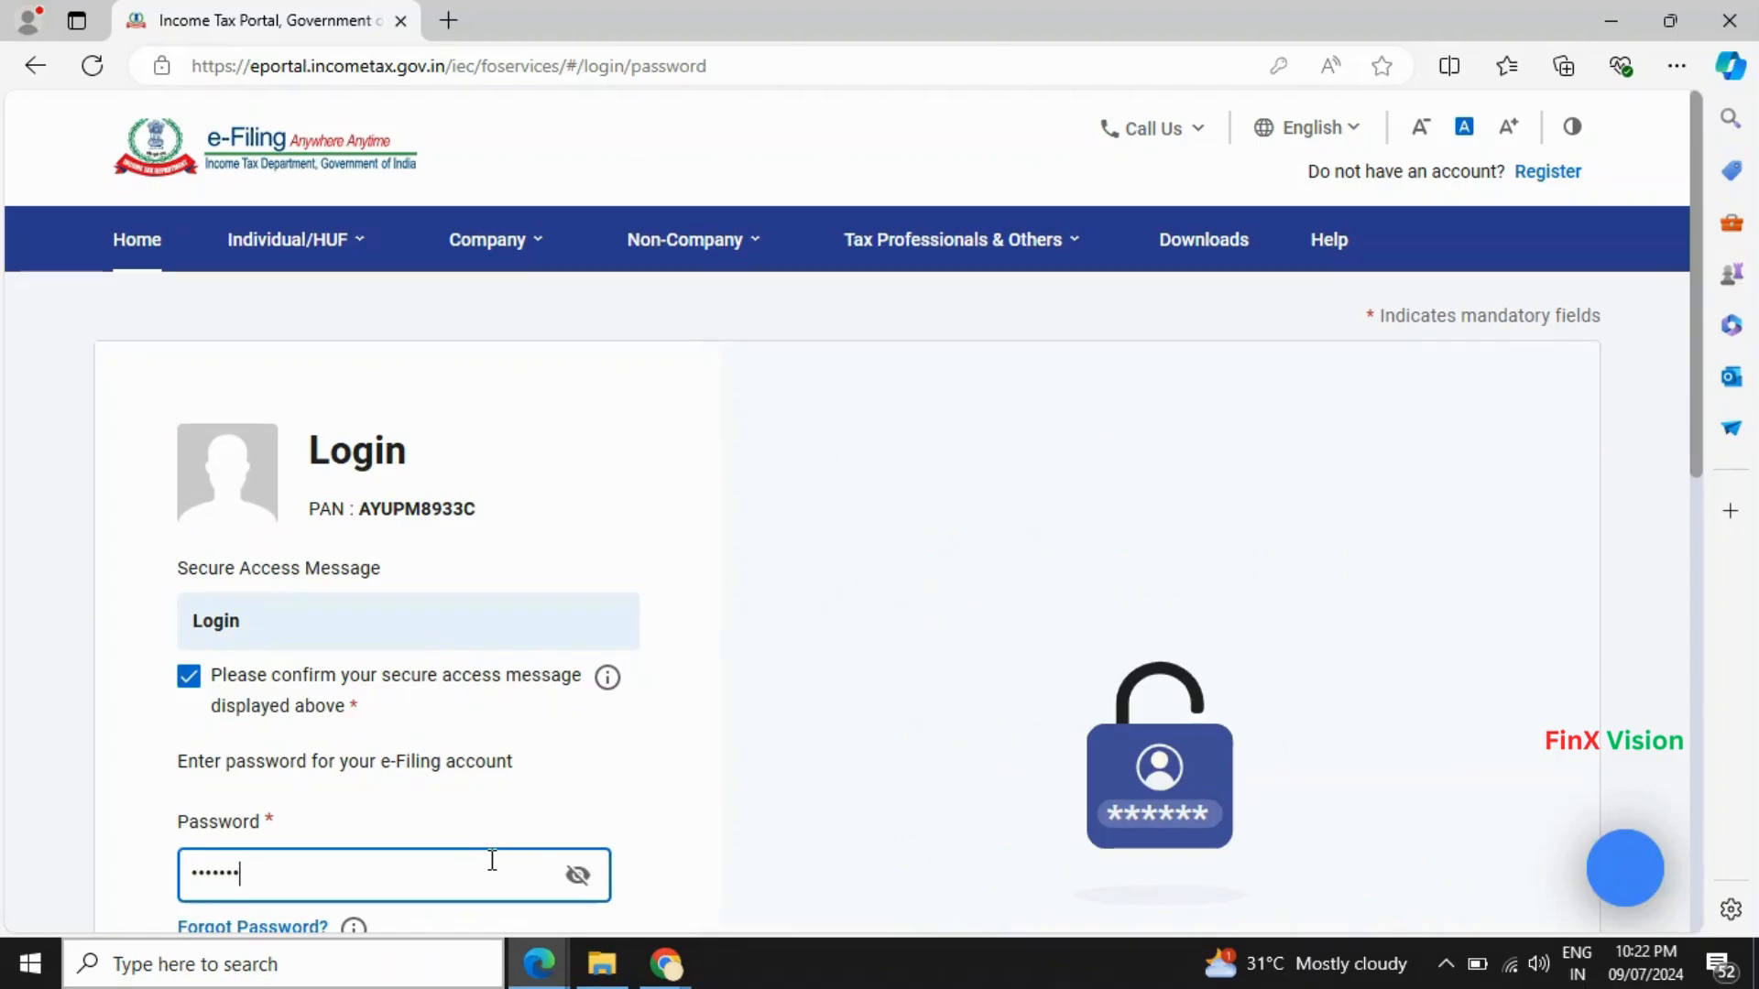
drag(1696, 394, 1697, 519)
click(348, 753)
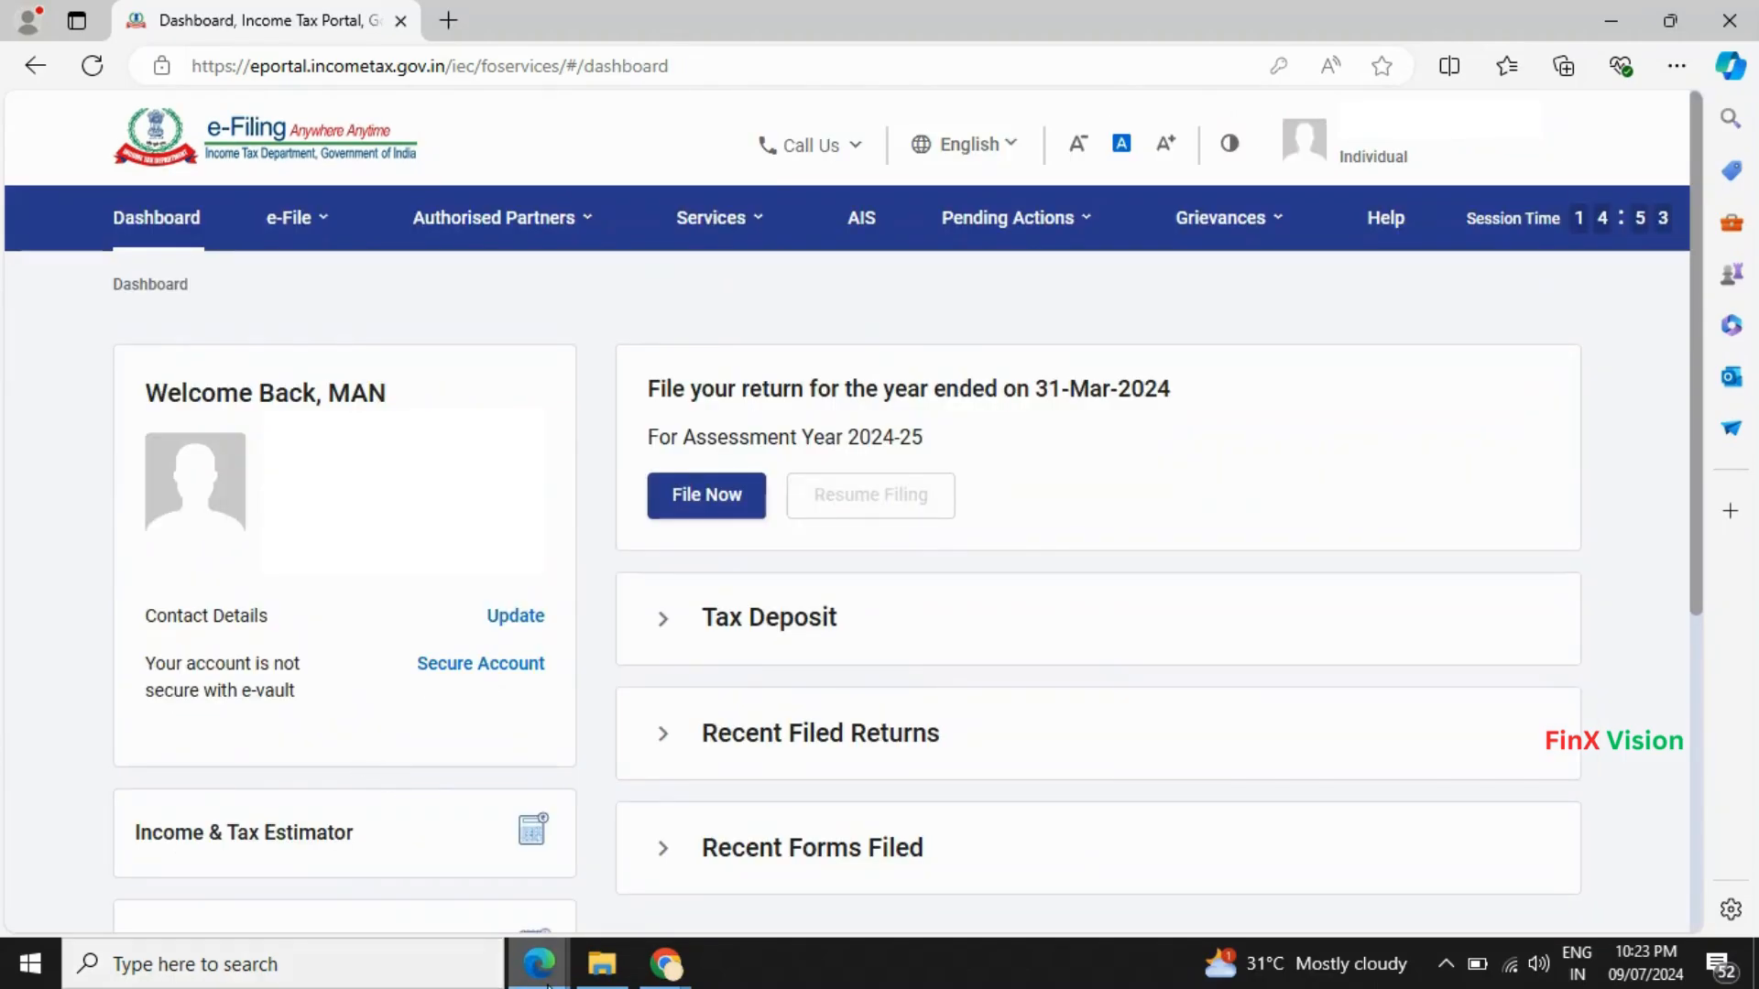
mouse_move(548, 980)
click(647, 904)
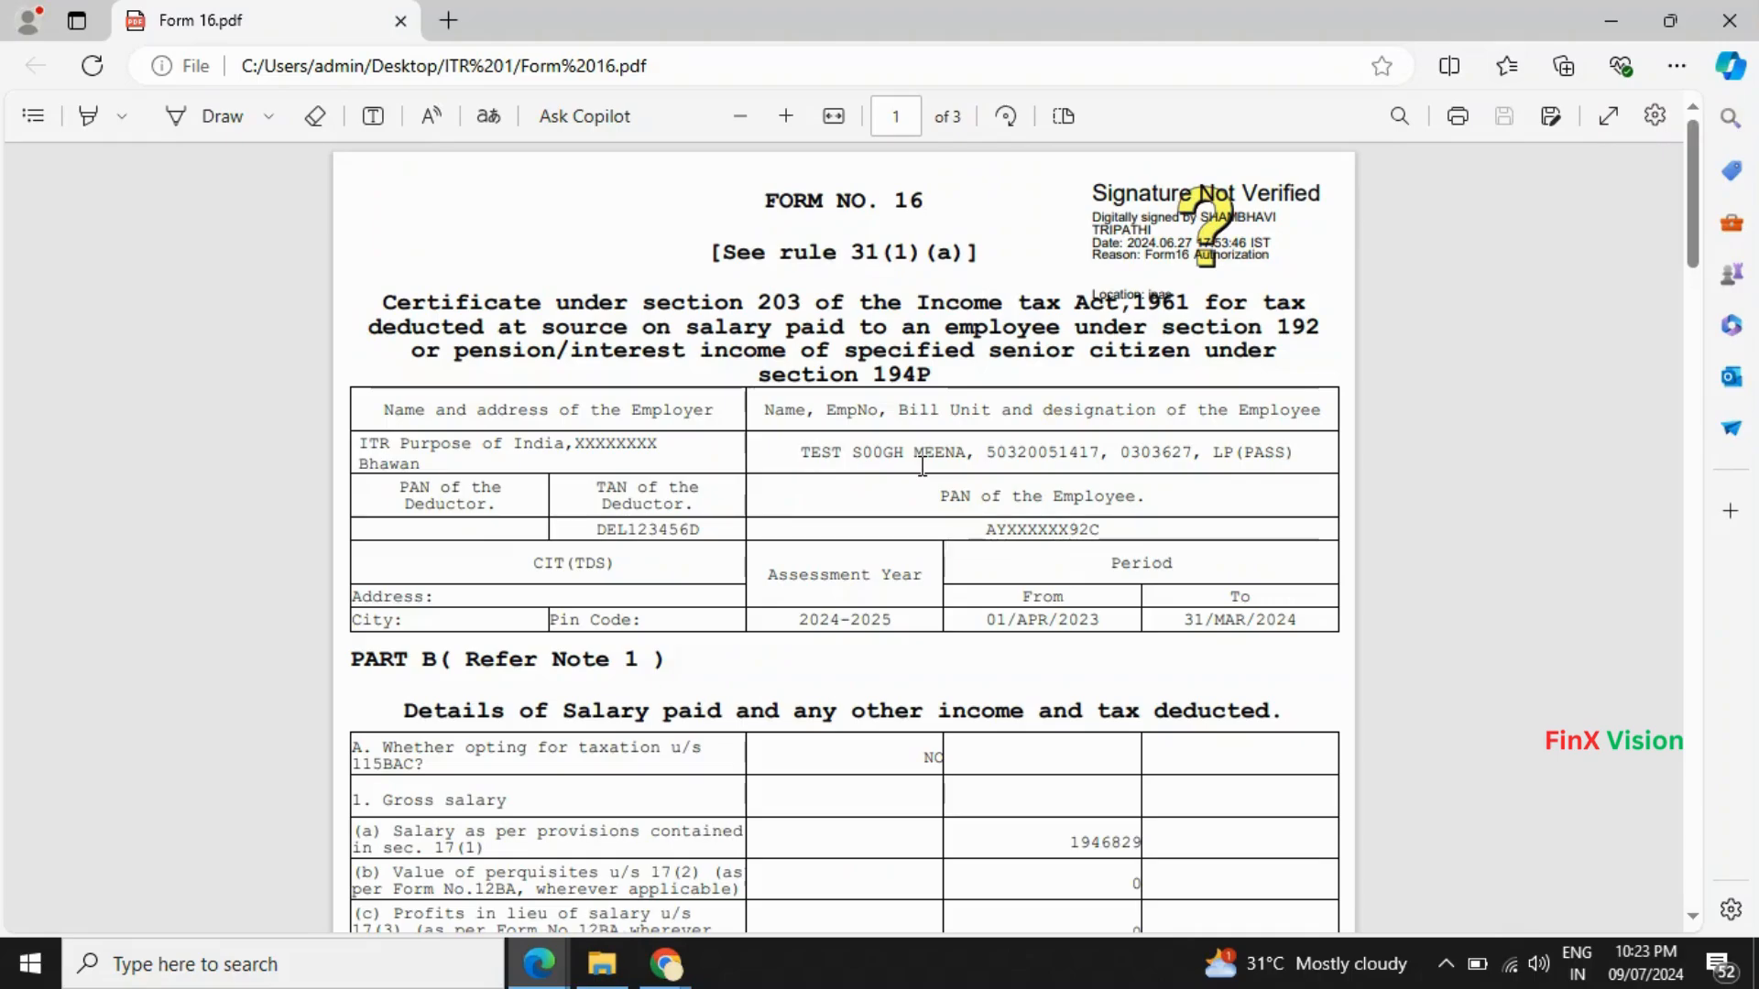
- Read Form 16 Part B's gross salary of 1946829 and its Section 10 allowances
scroll(923, 467, down, 3)
scroll(922, 466, down, 1)
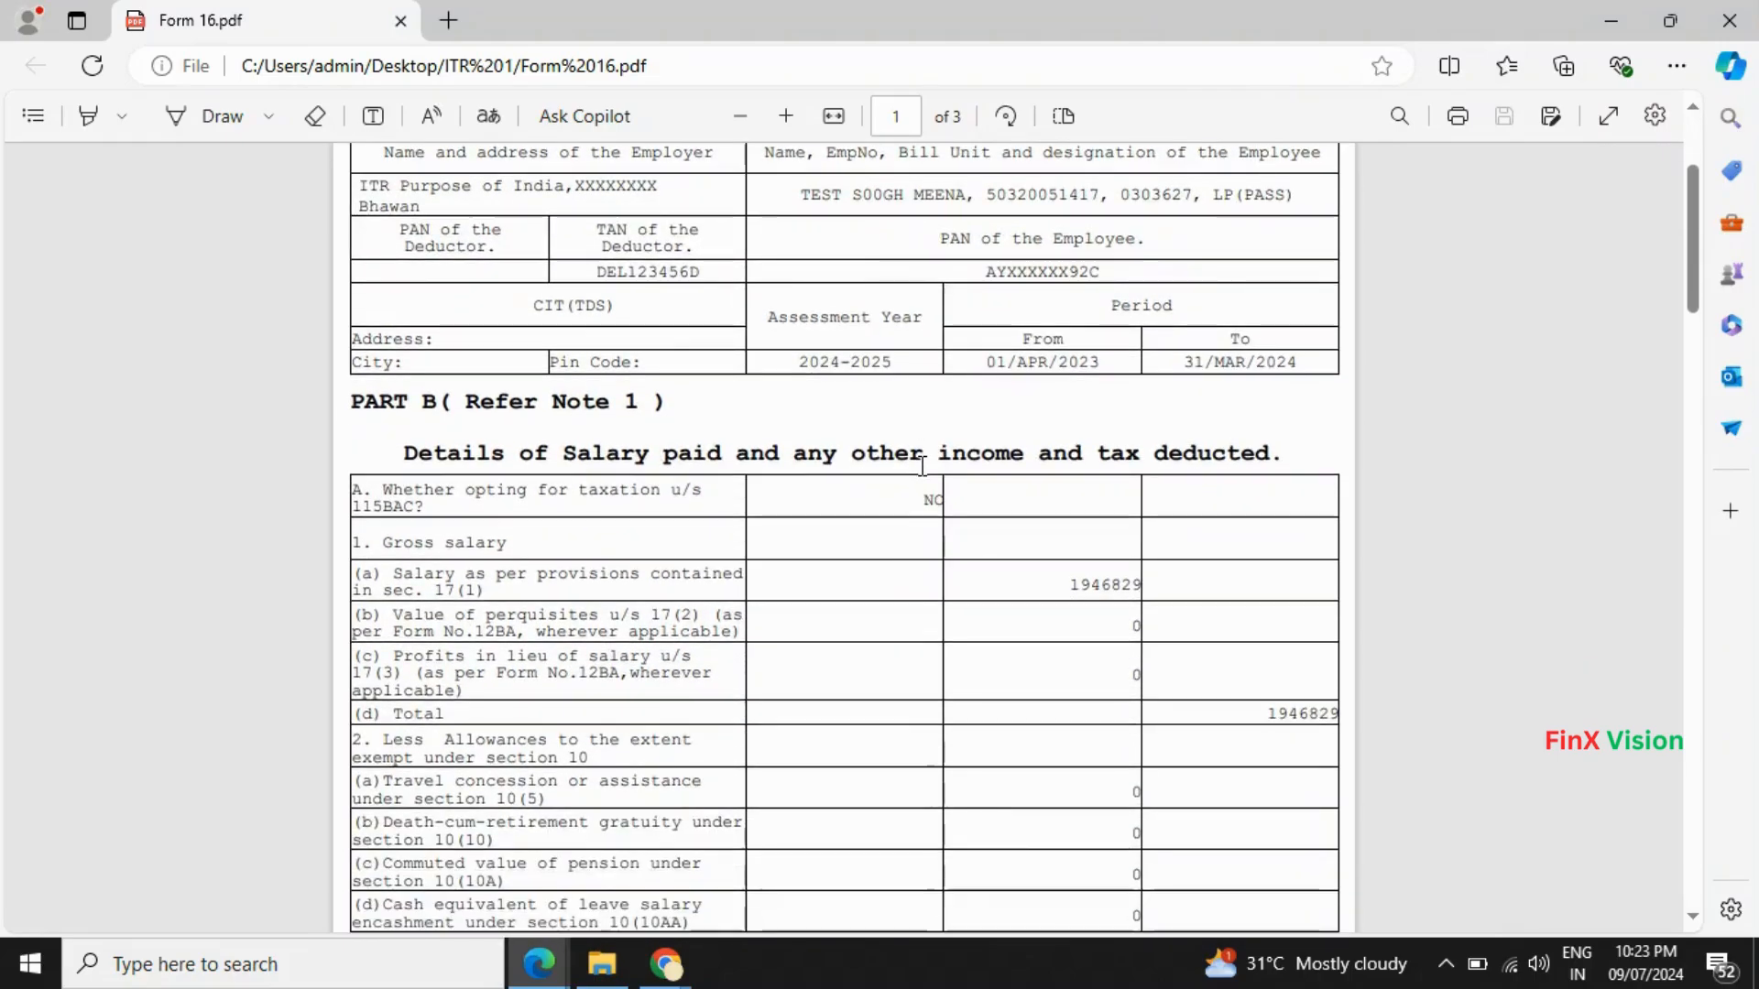
scroll(922, 466, down, 2)
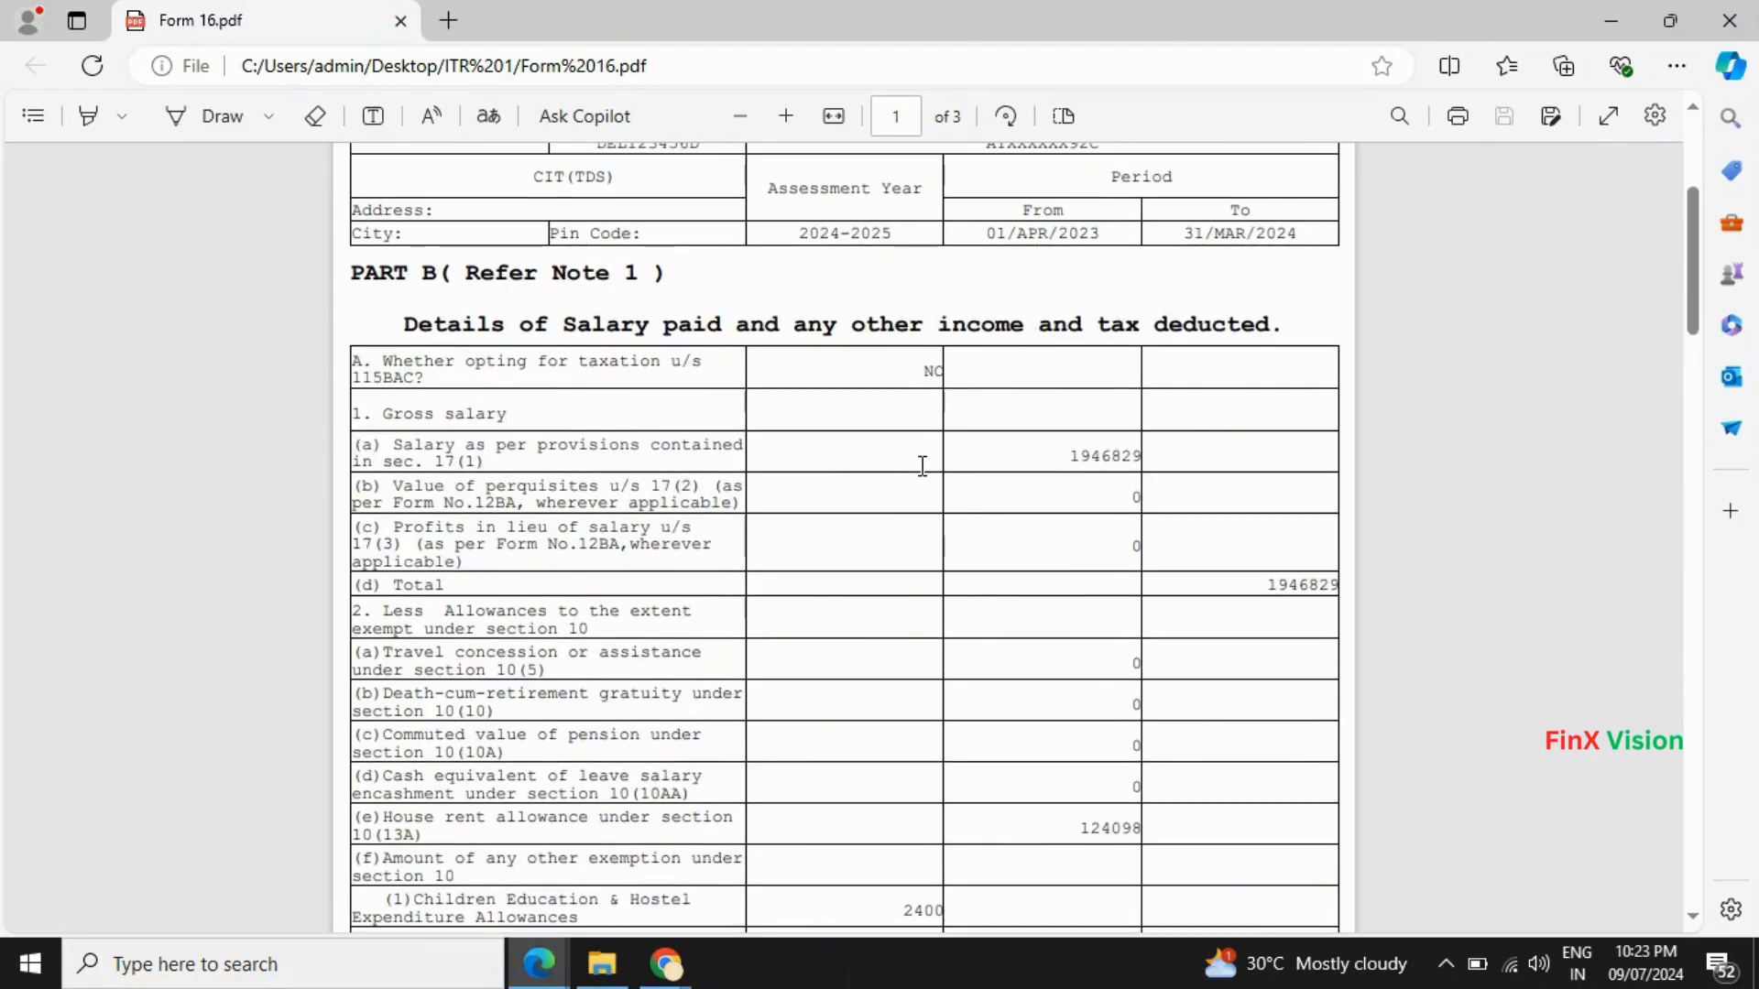
scroll(923, 466, down, 2)
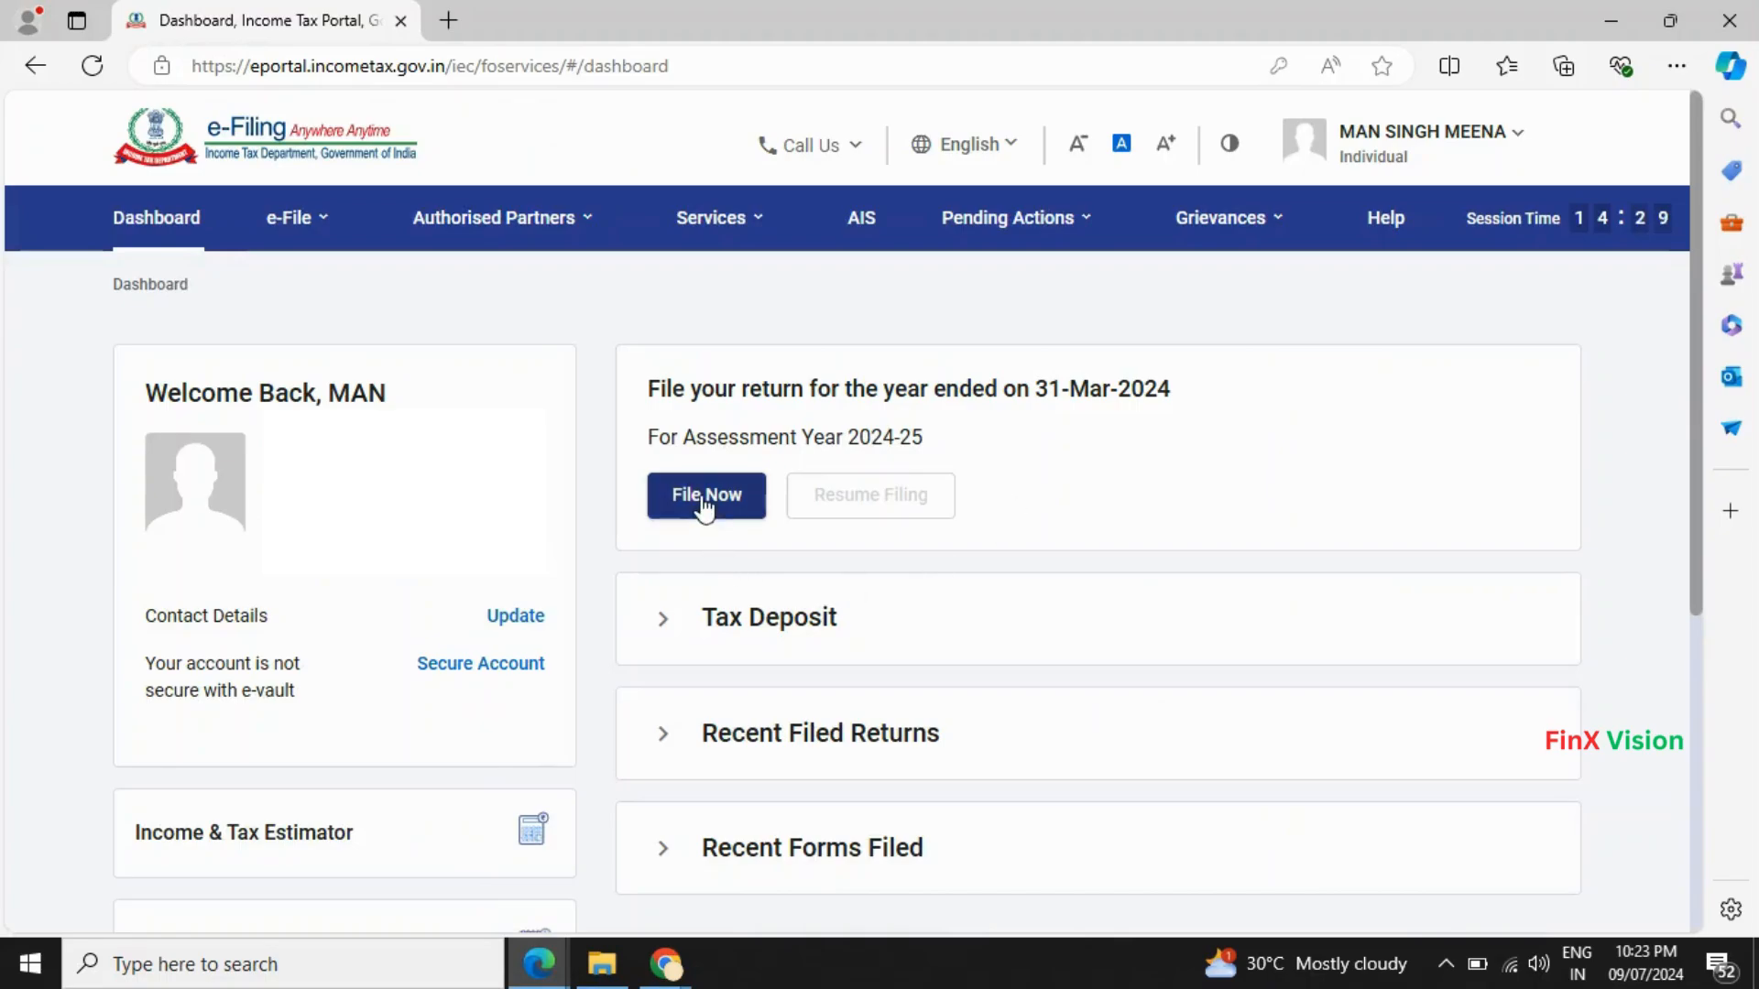
- Begin a new online filing for AY 2024-25 with Individual as the filing status
click(703, 499)
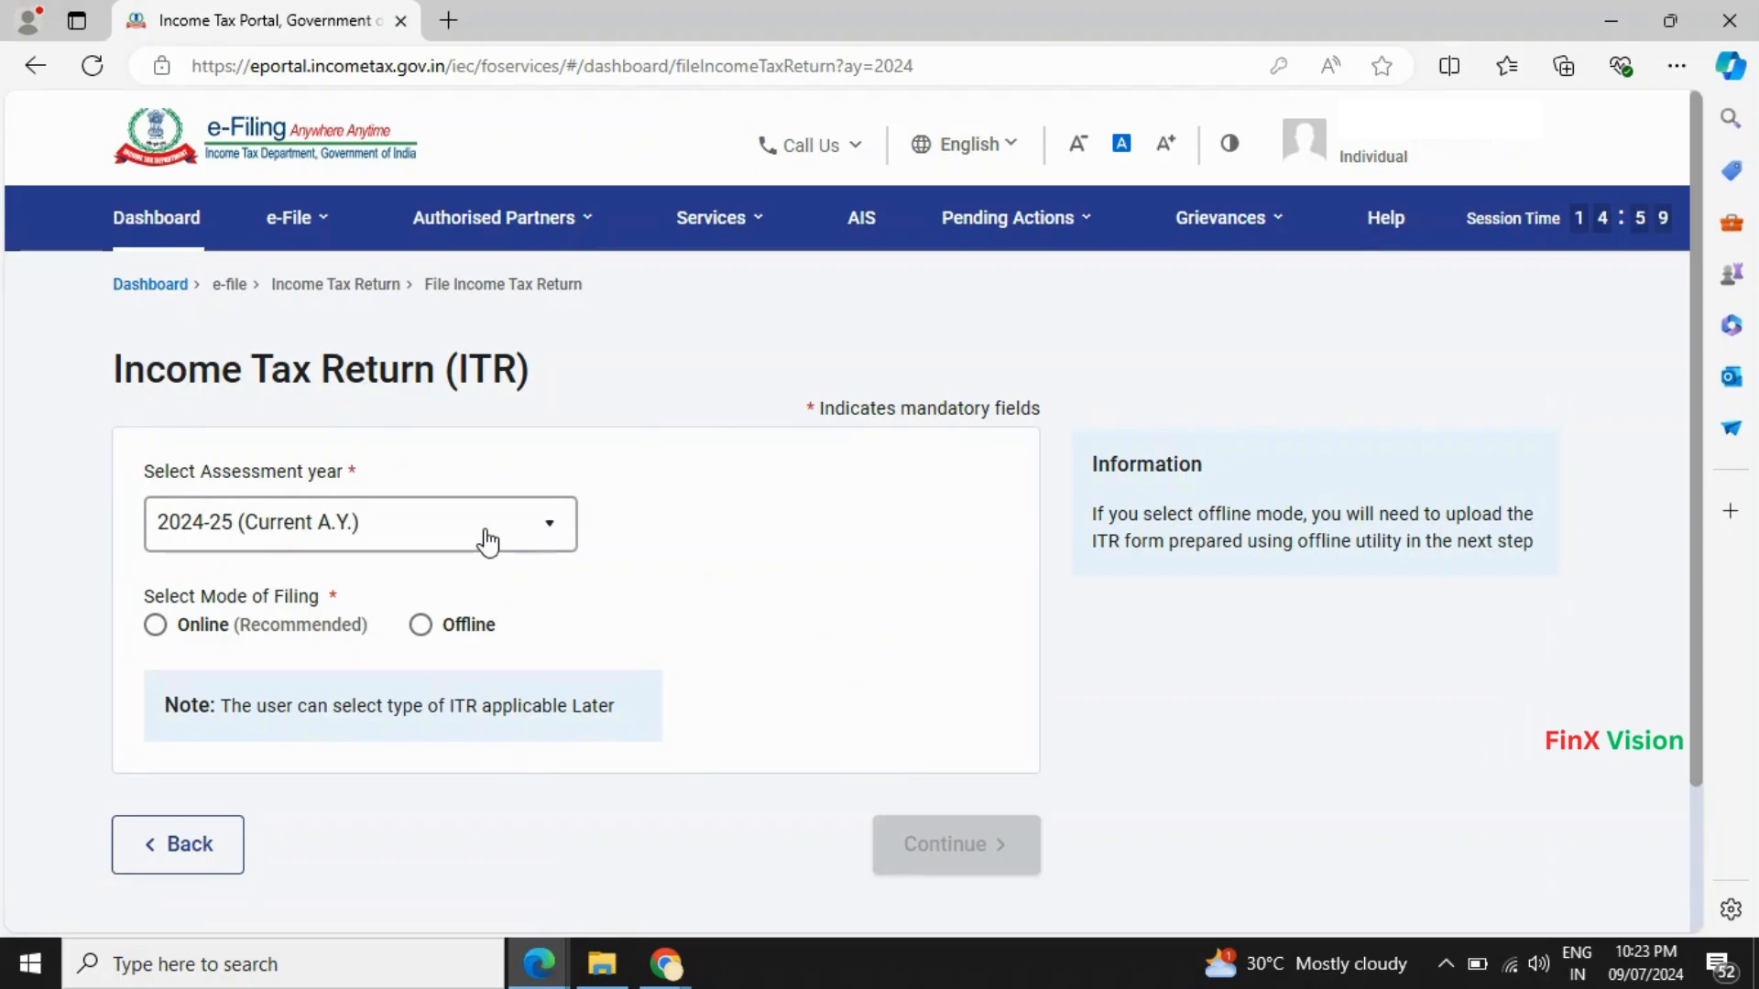
click(309, 627)
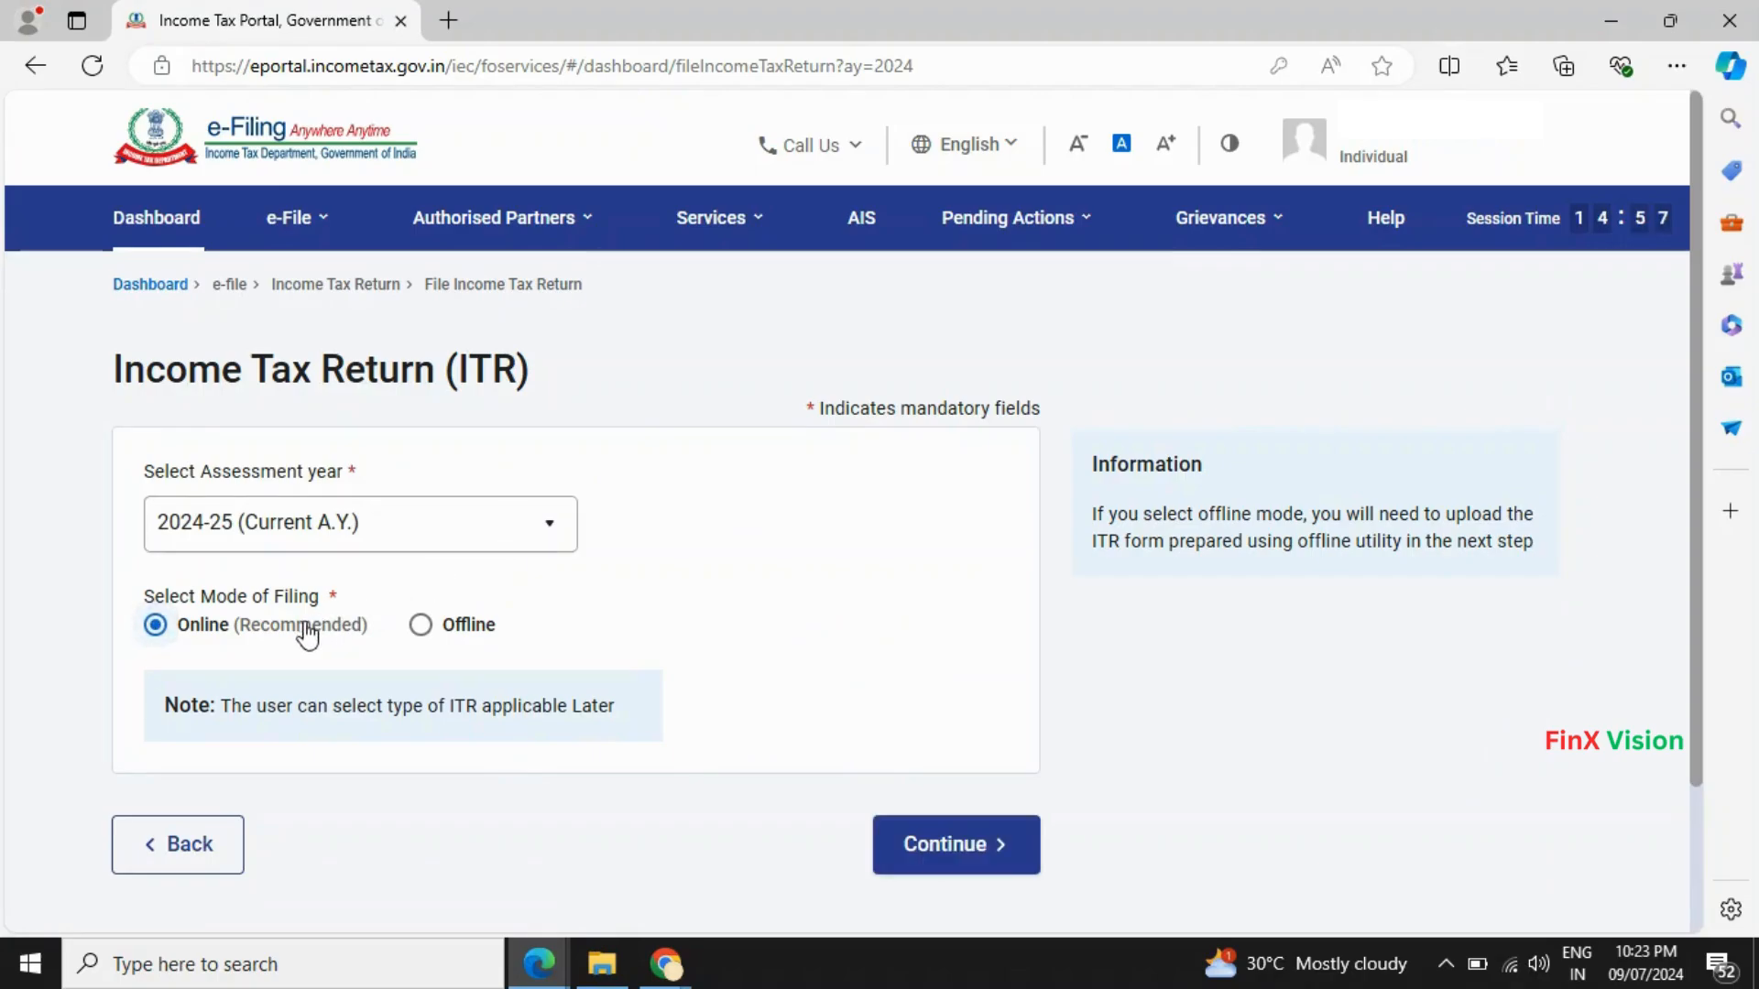
click(1000, 861)
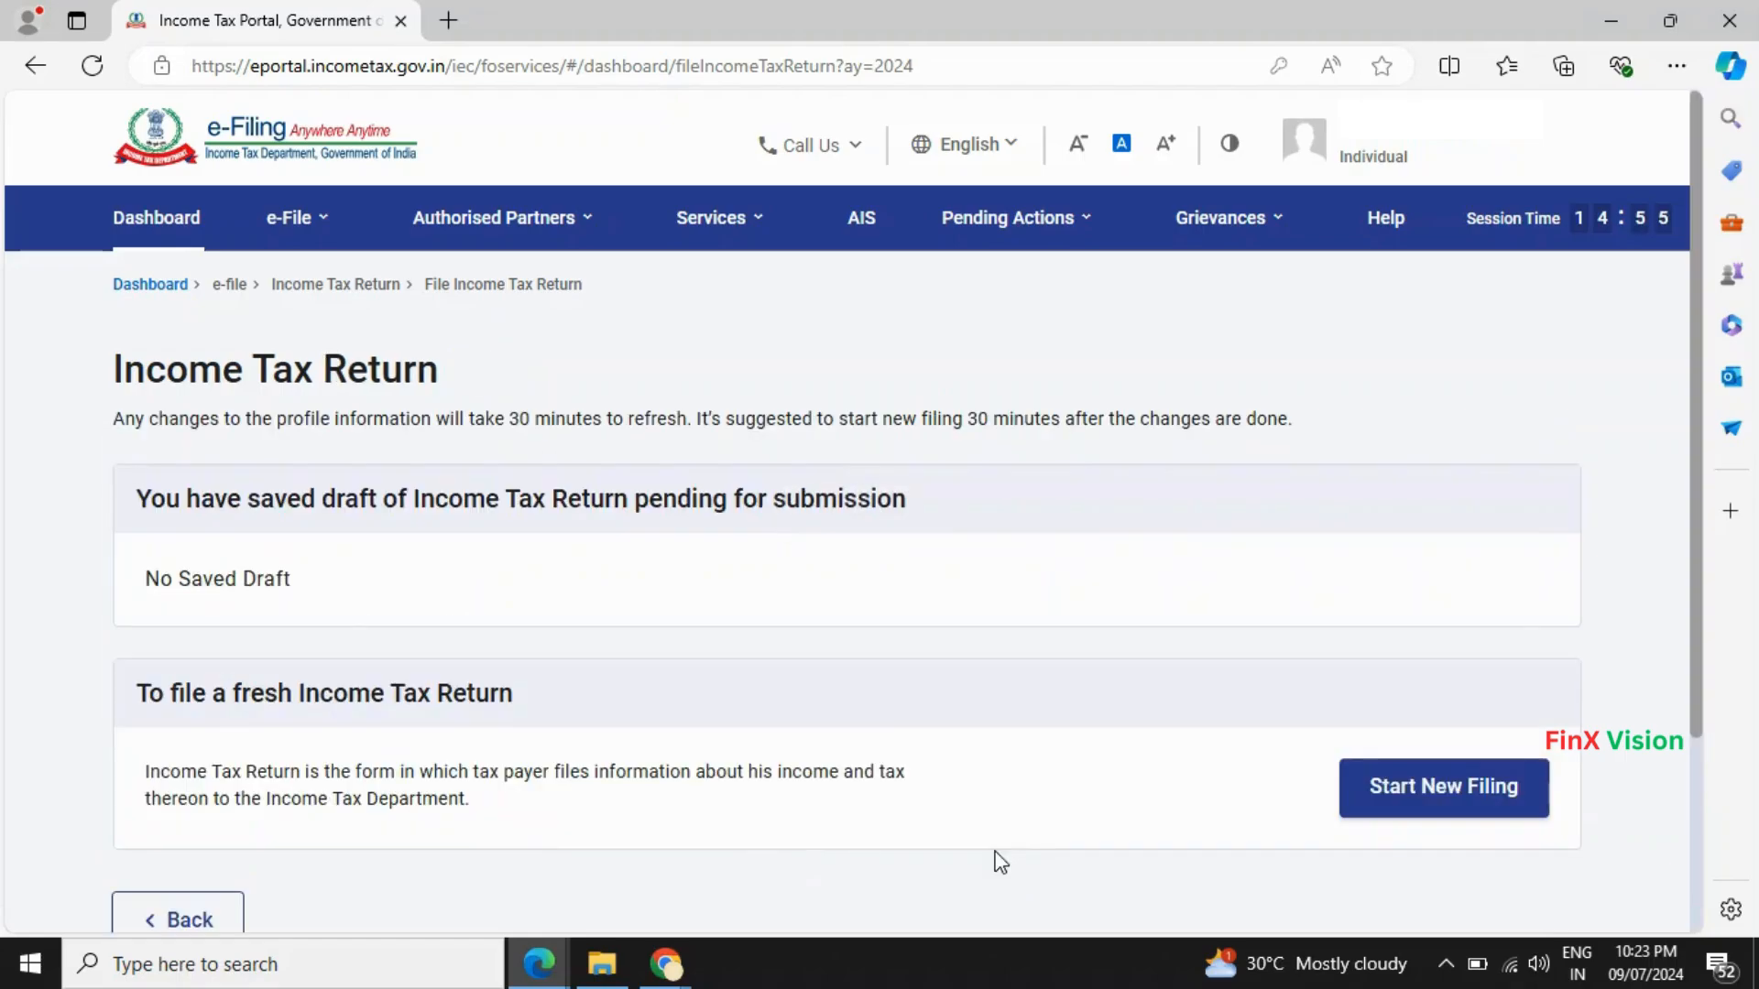
click(1412, 793)
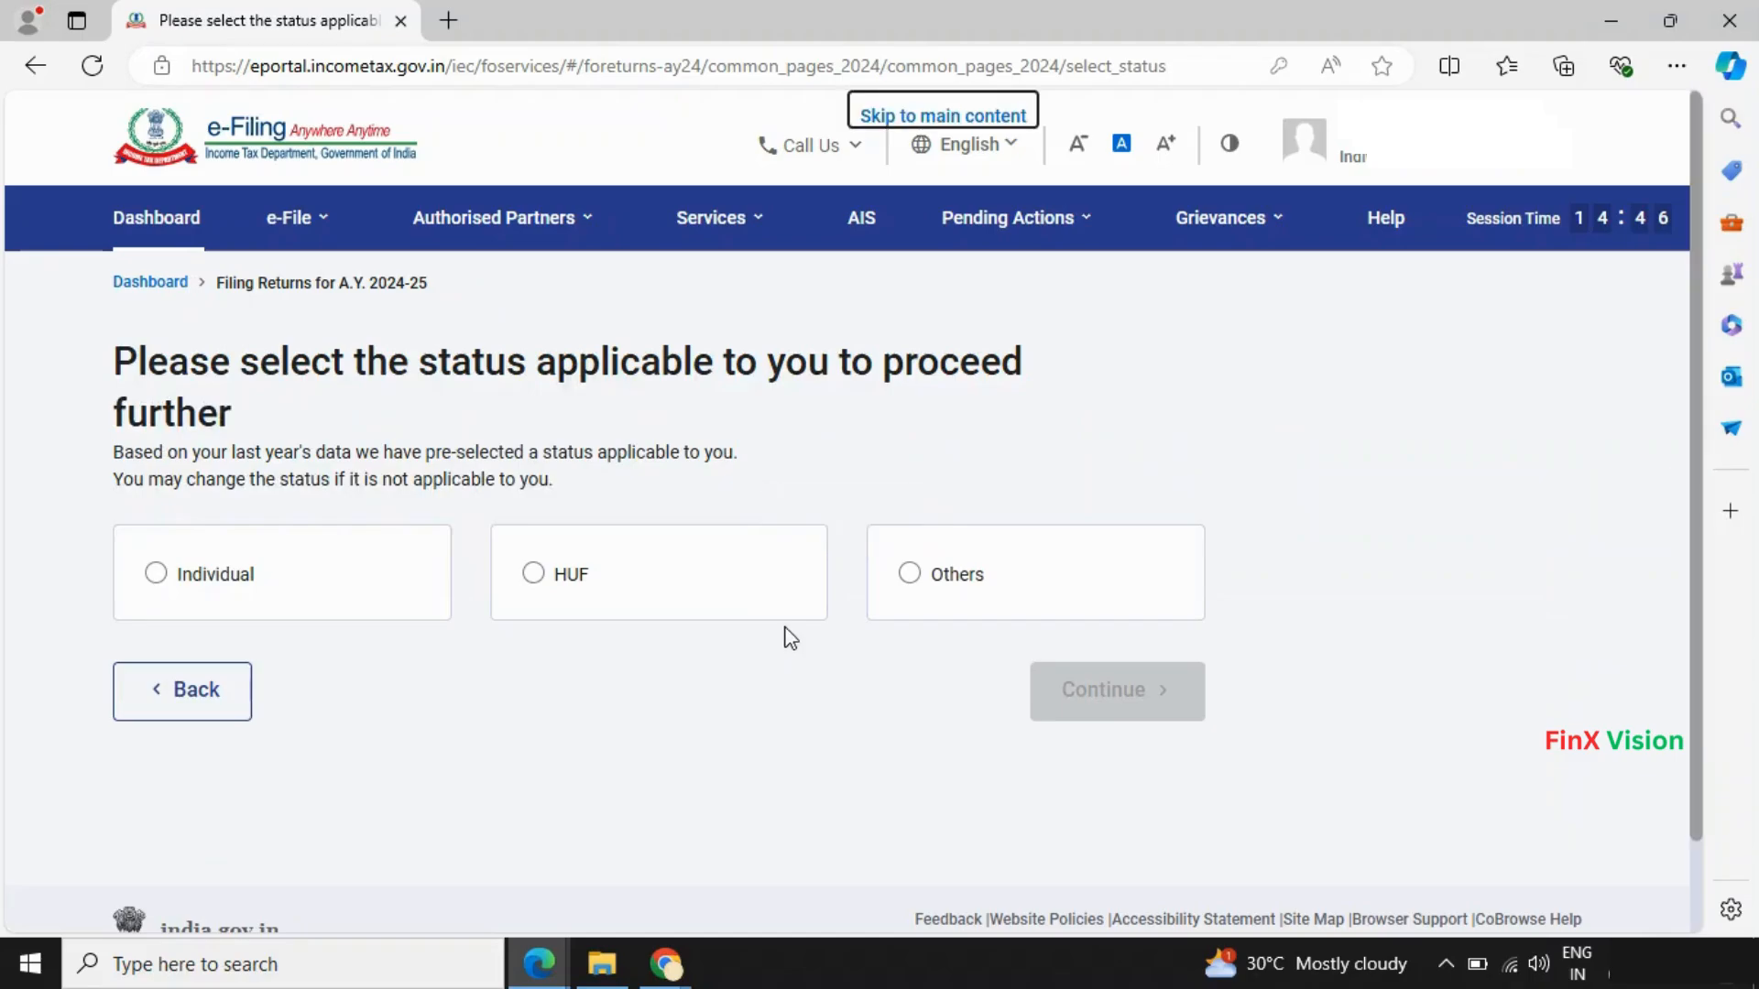
click(154, 577)
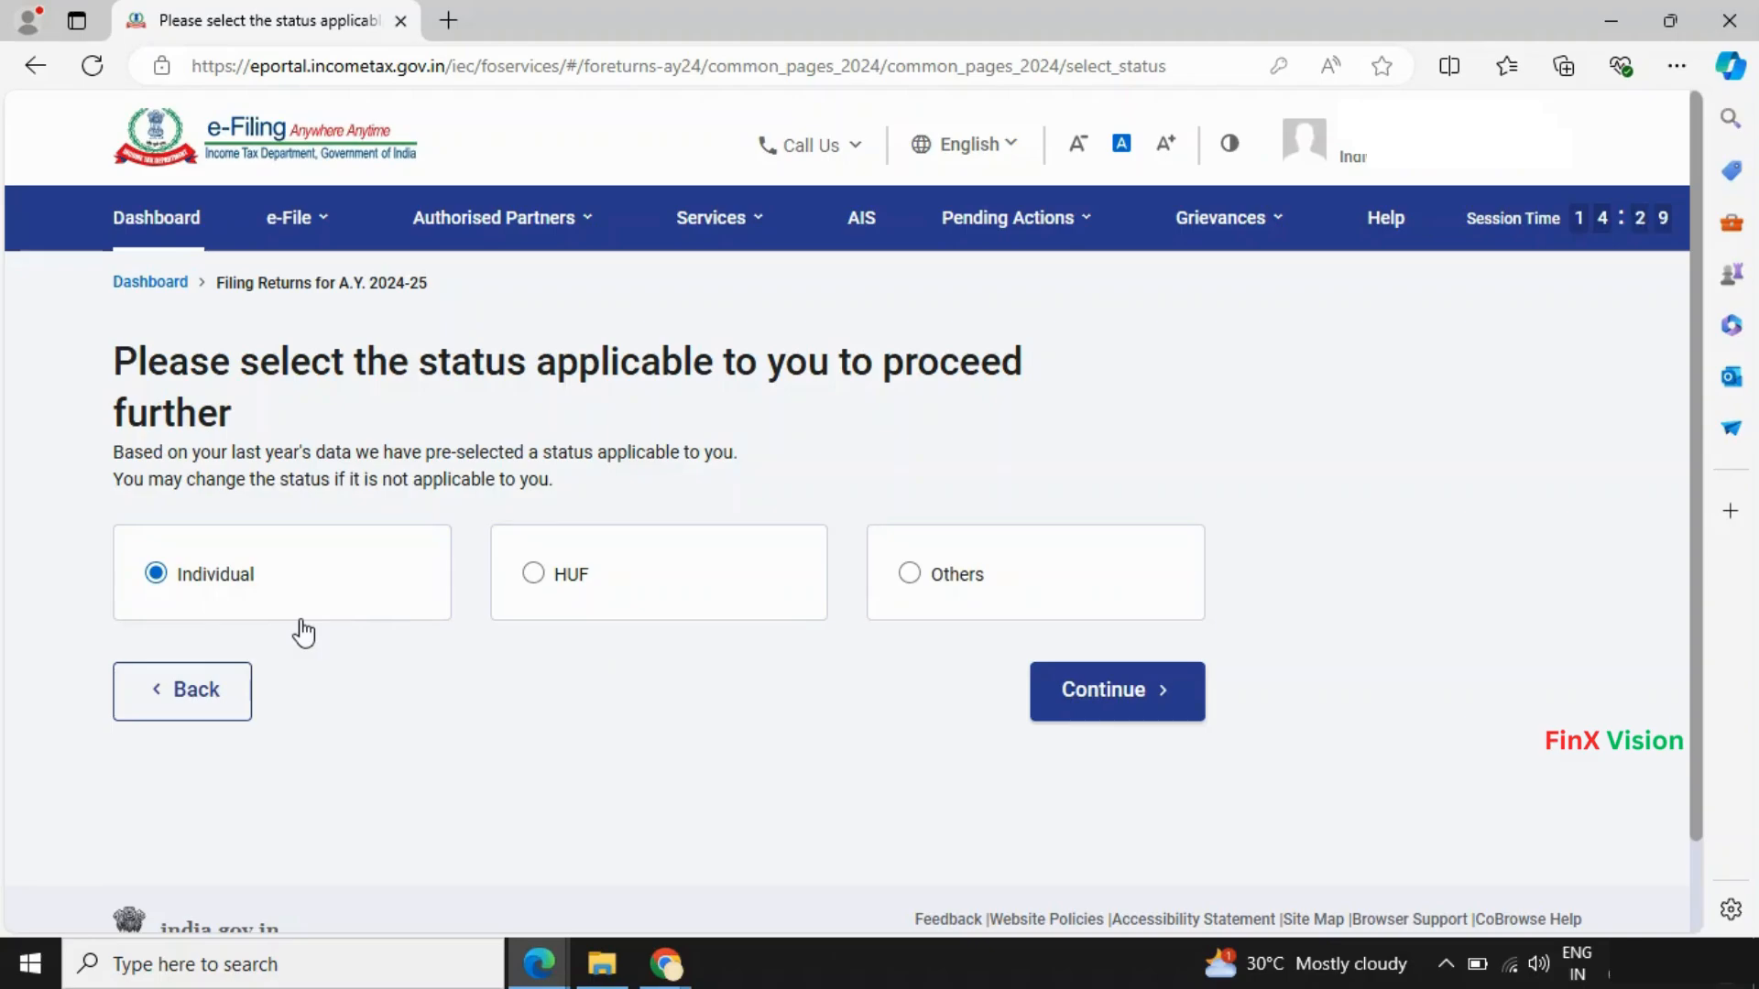
- Select ITR - 1 from the Select ITR Form list and proceed with ITR 1
click(1116, 707)
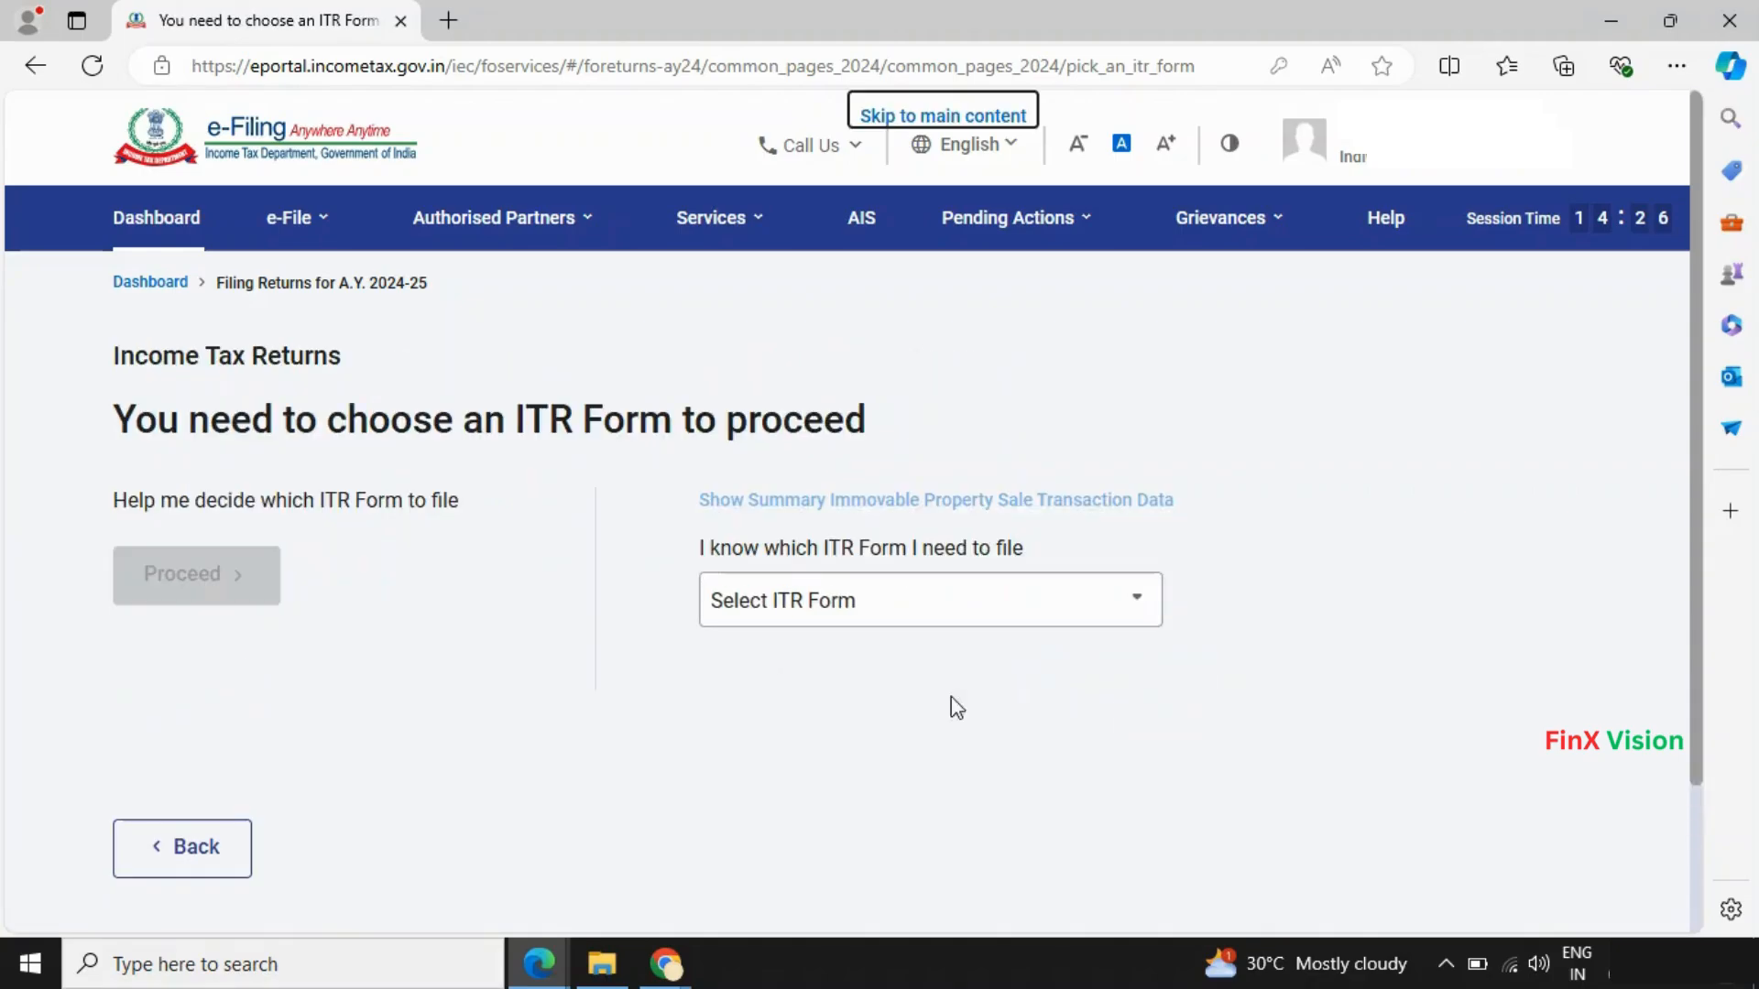
click(891, 606)
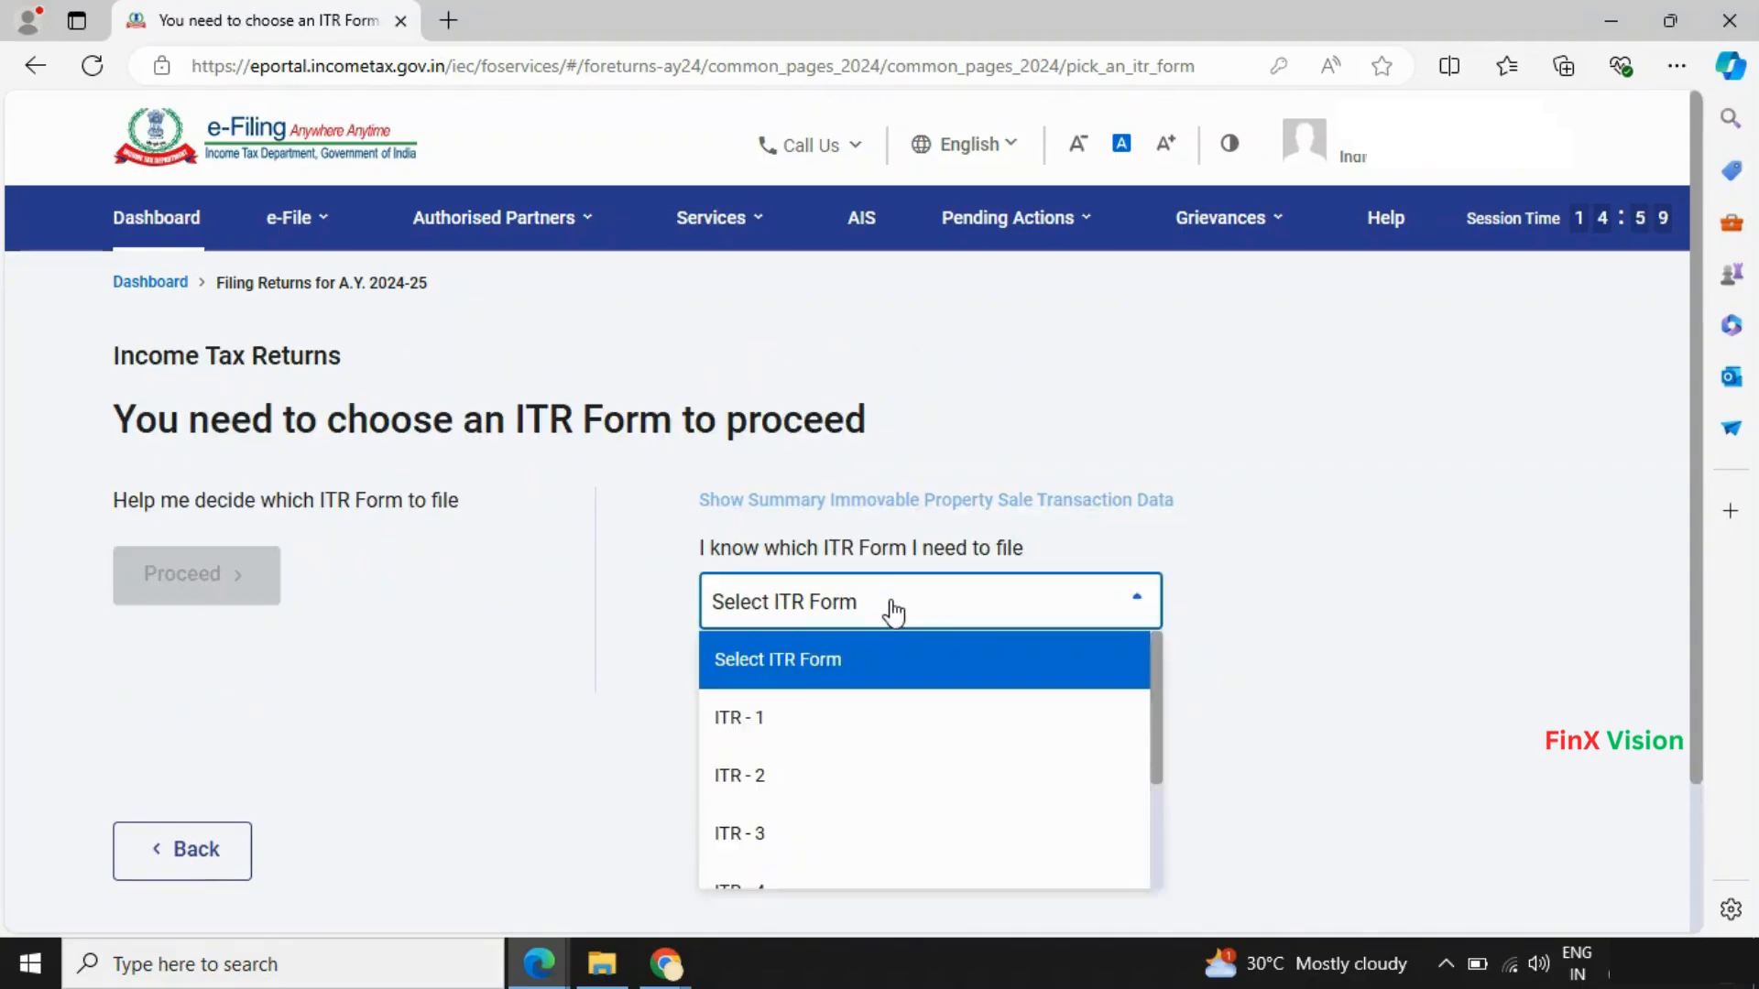
click(779, 720)
click(976, 608)
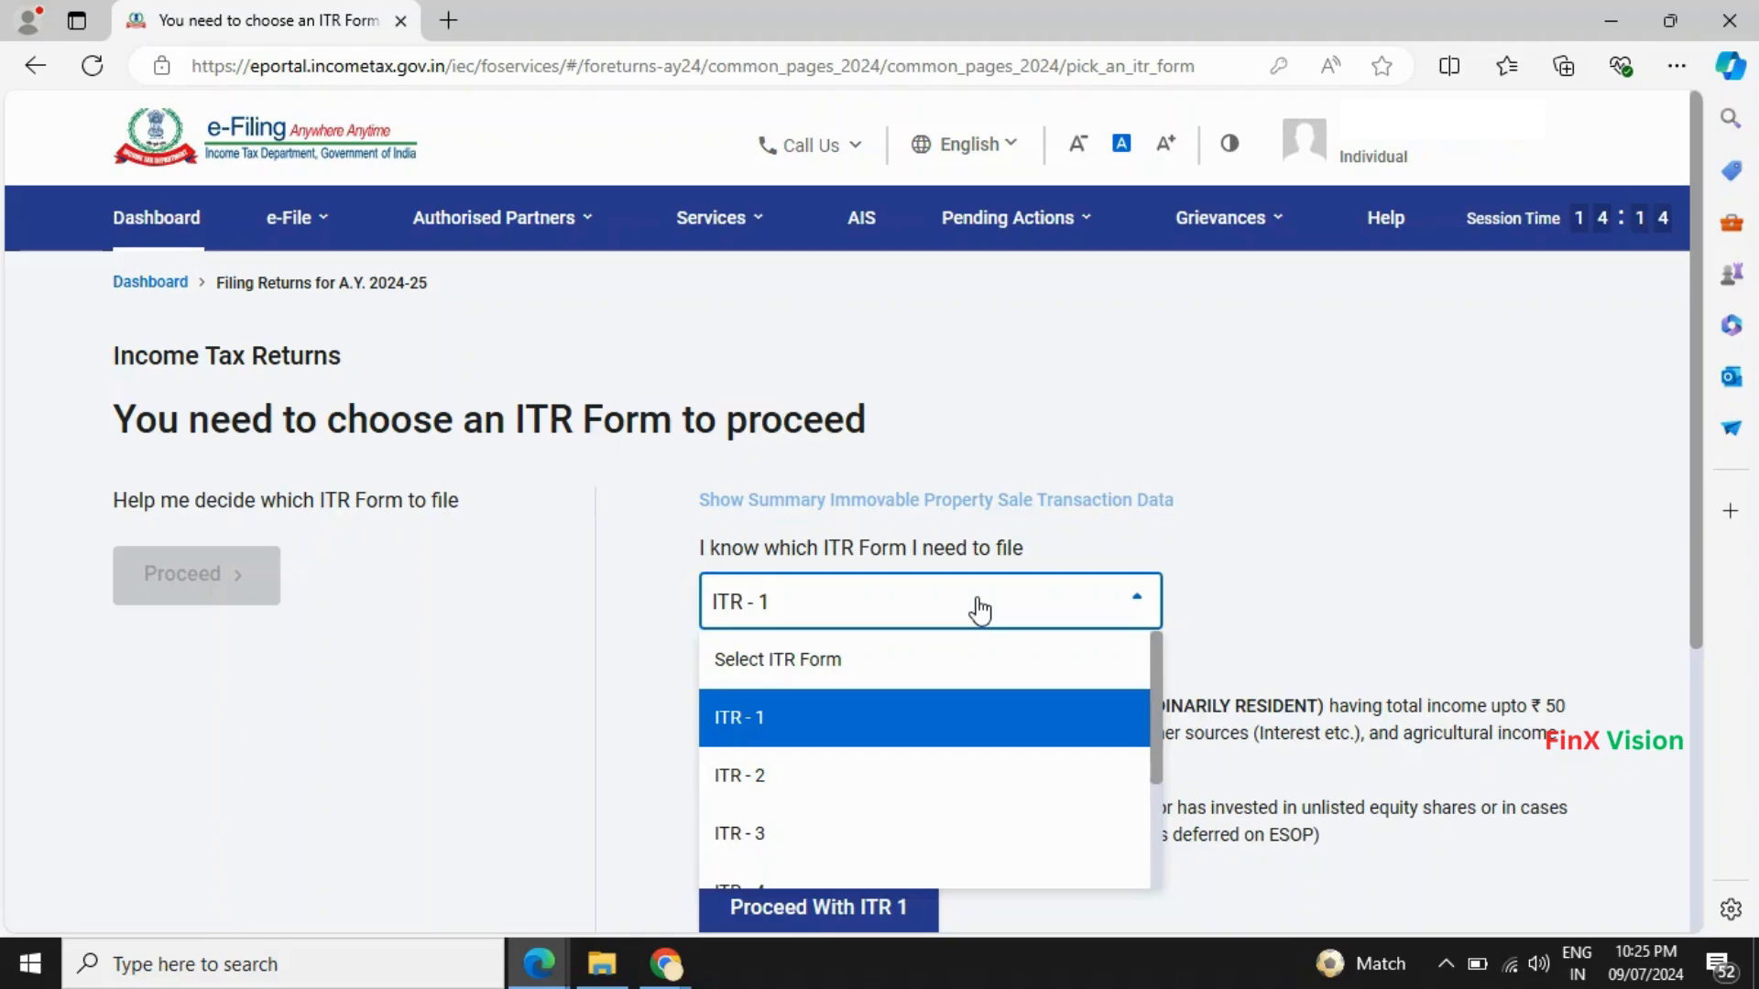
click(777, 733)
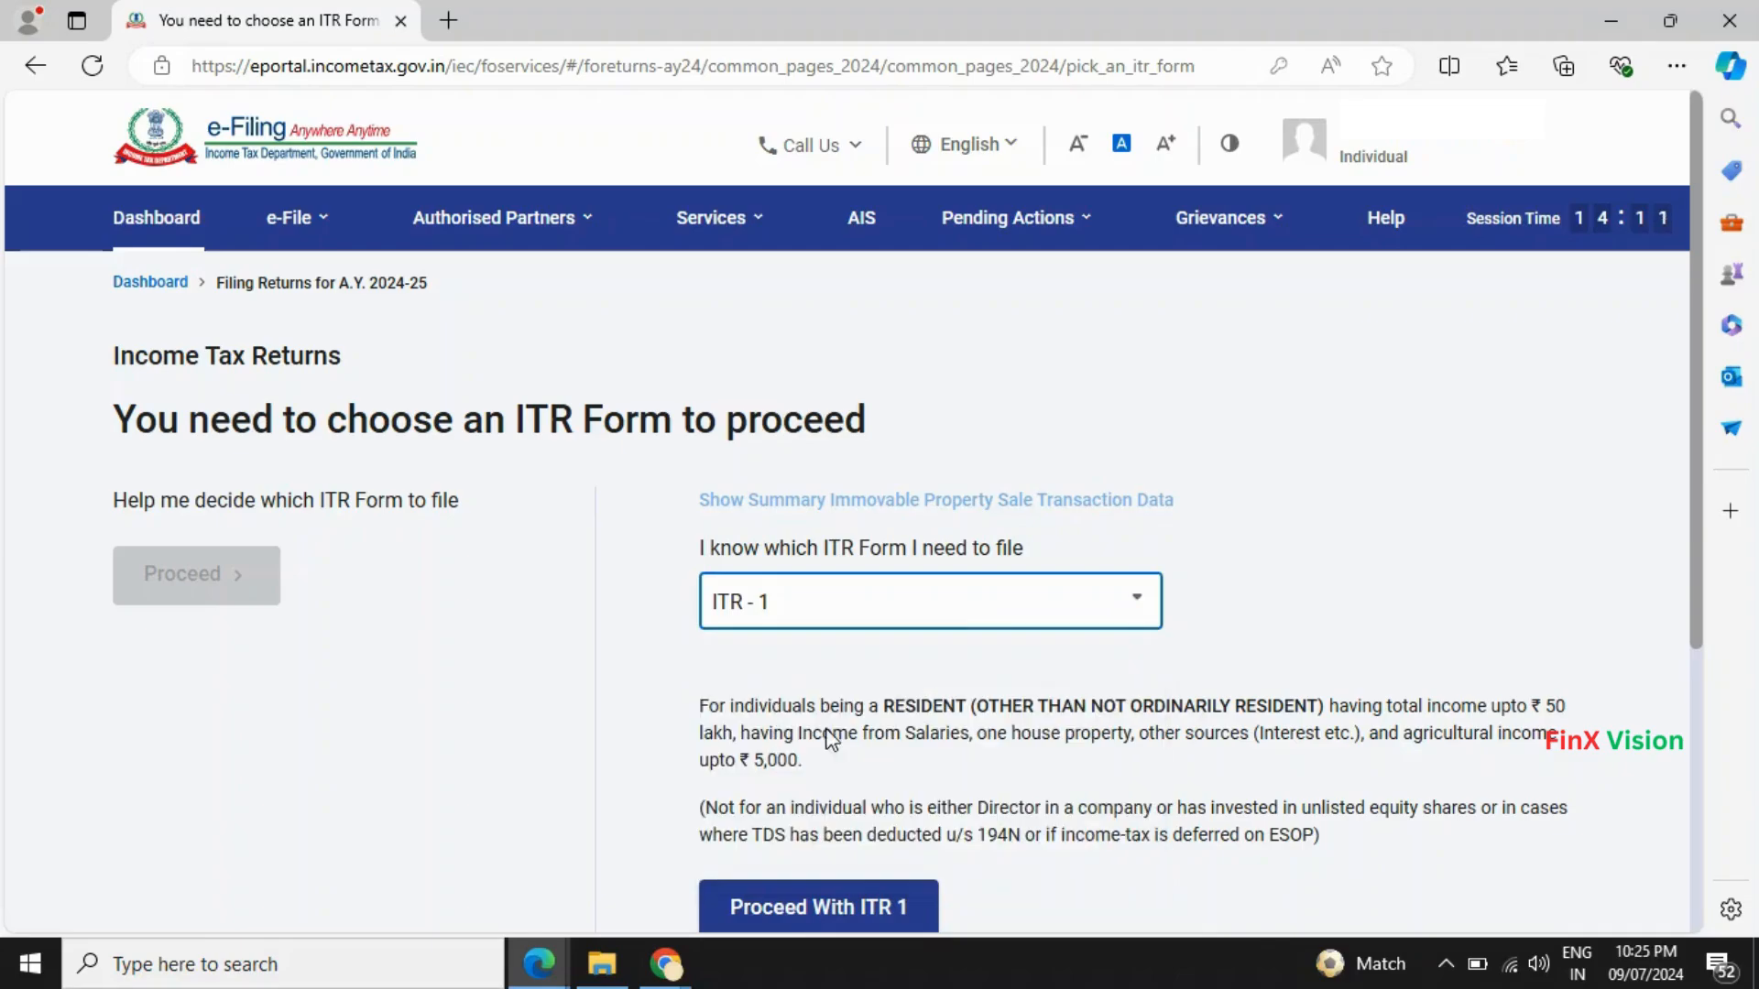
click(852, 925)
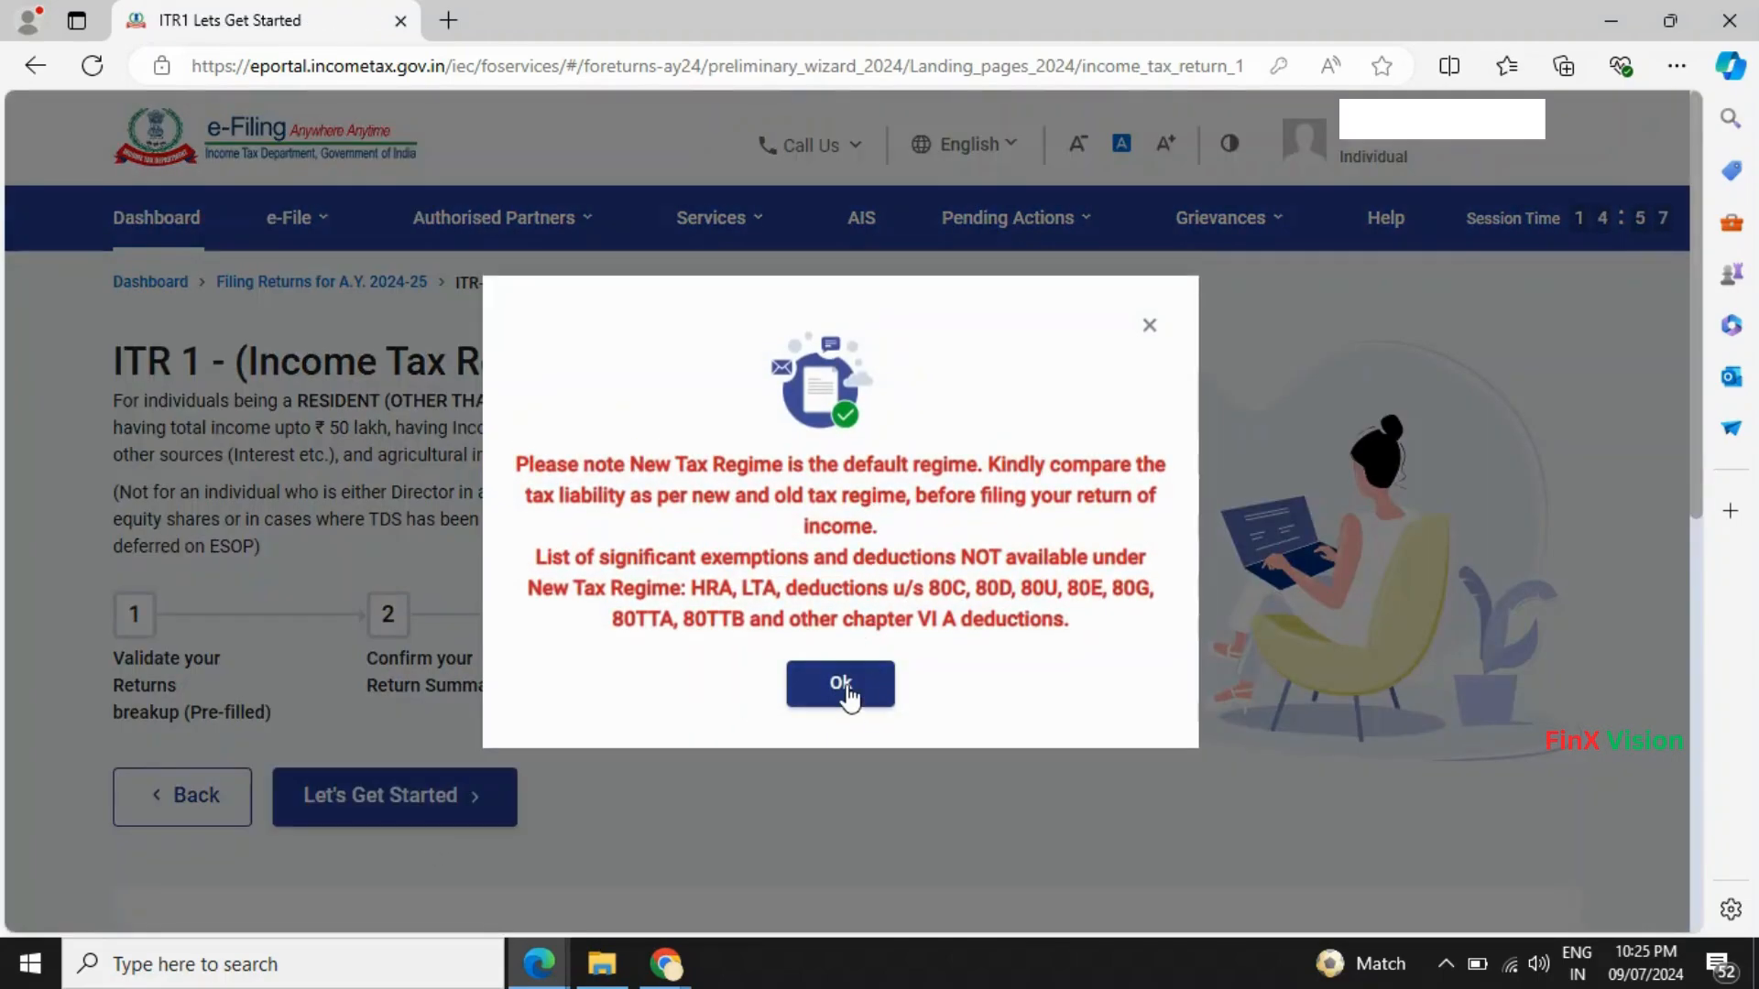
- Dismiss the New Tax Regime notice and choose 'Taxable income is more than basic exemption limit' as the reason
click(847, 694)
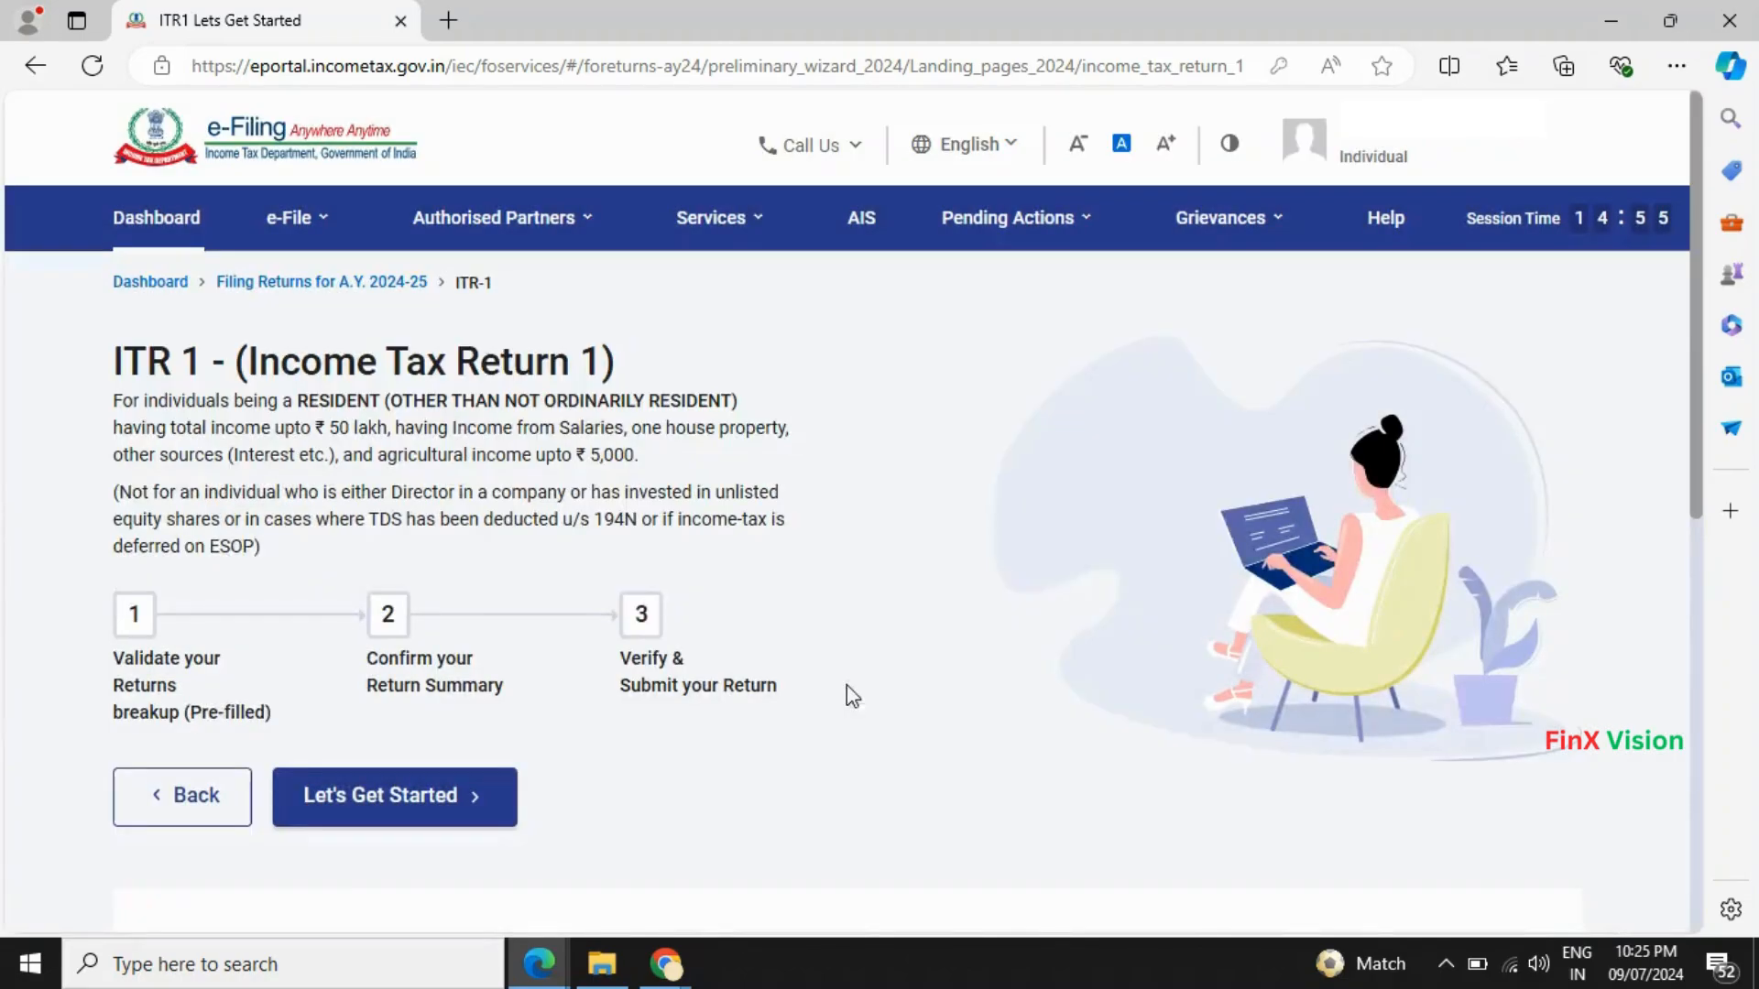
click(412, 818)
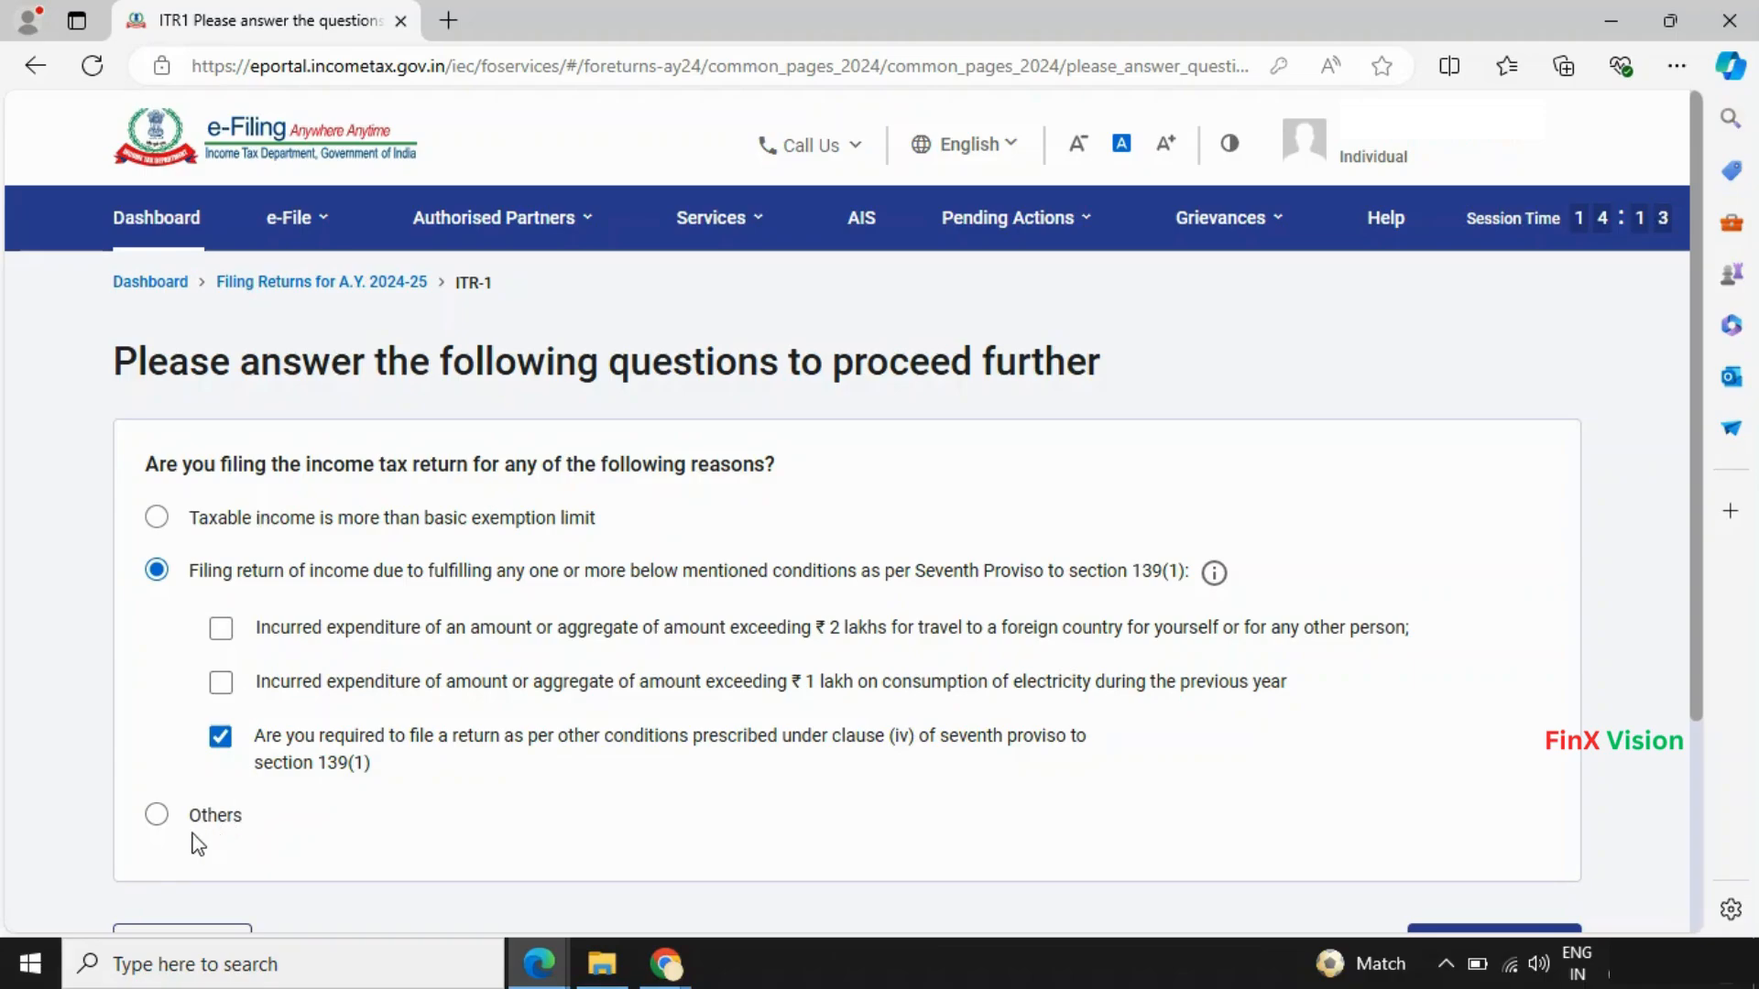
click(158, 814)
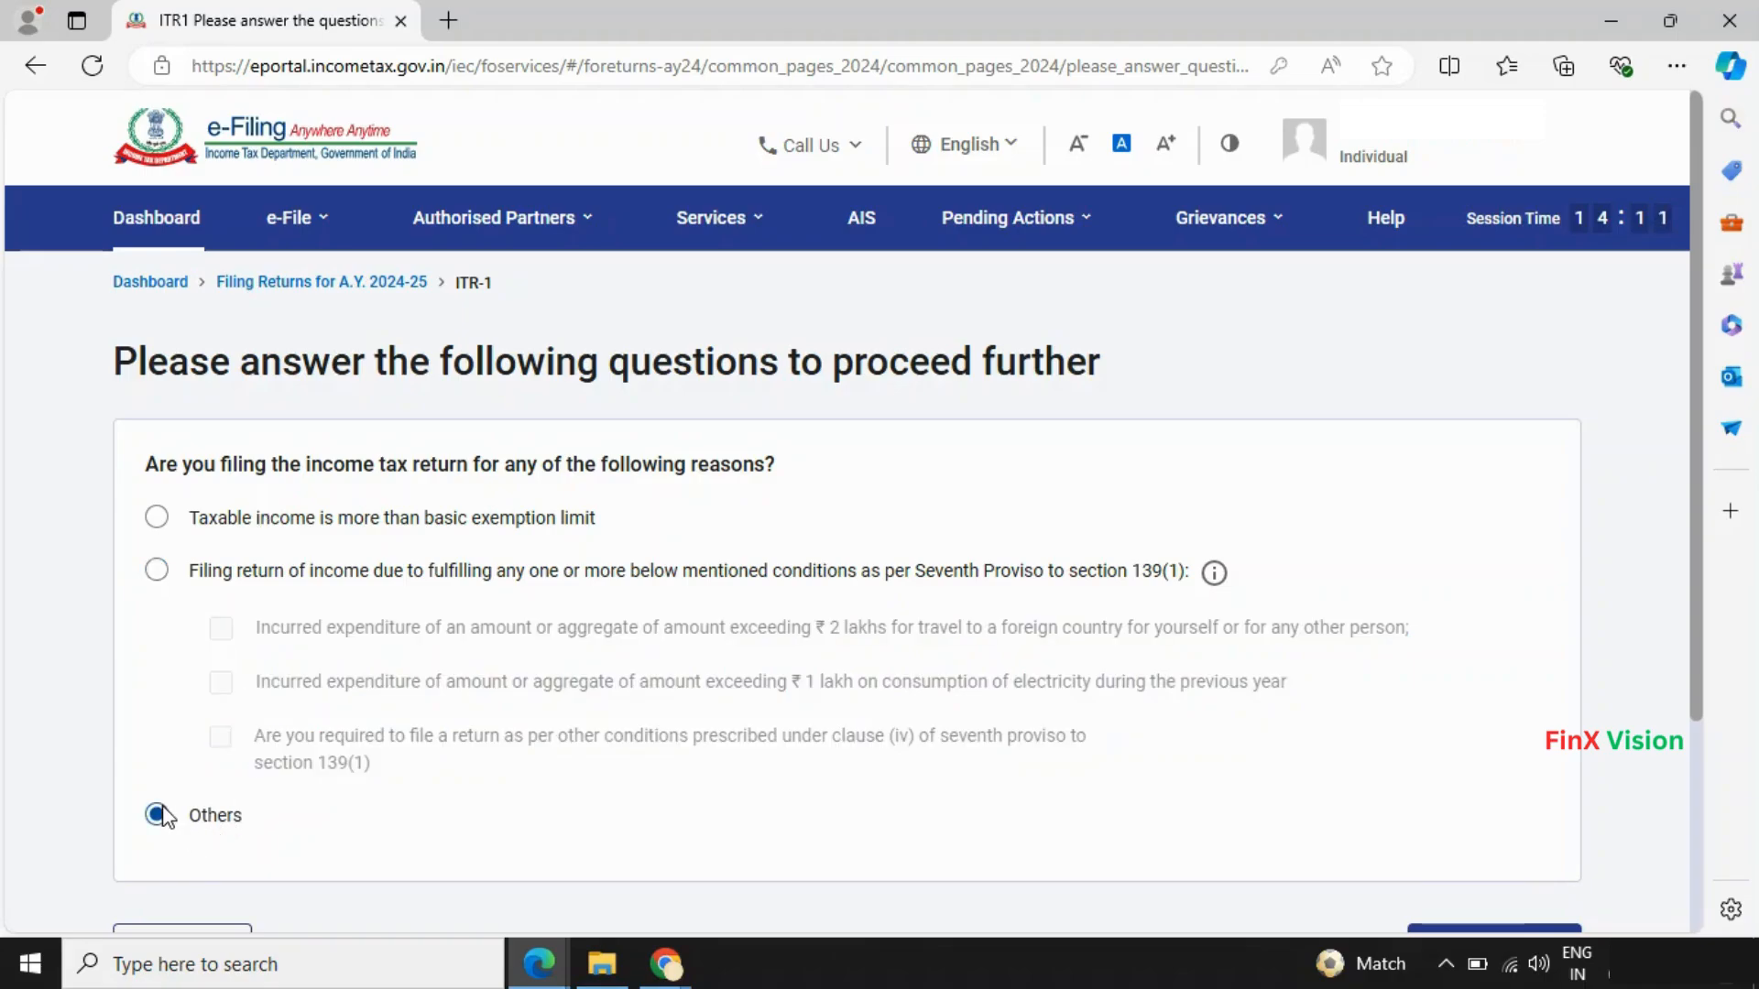
click(157, 517)
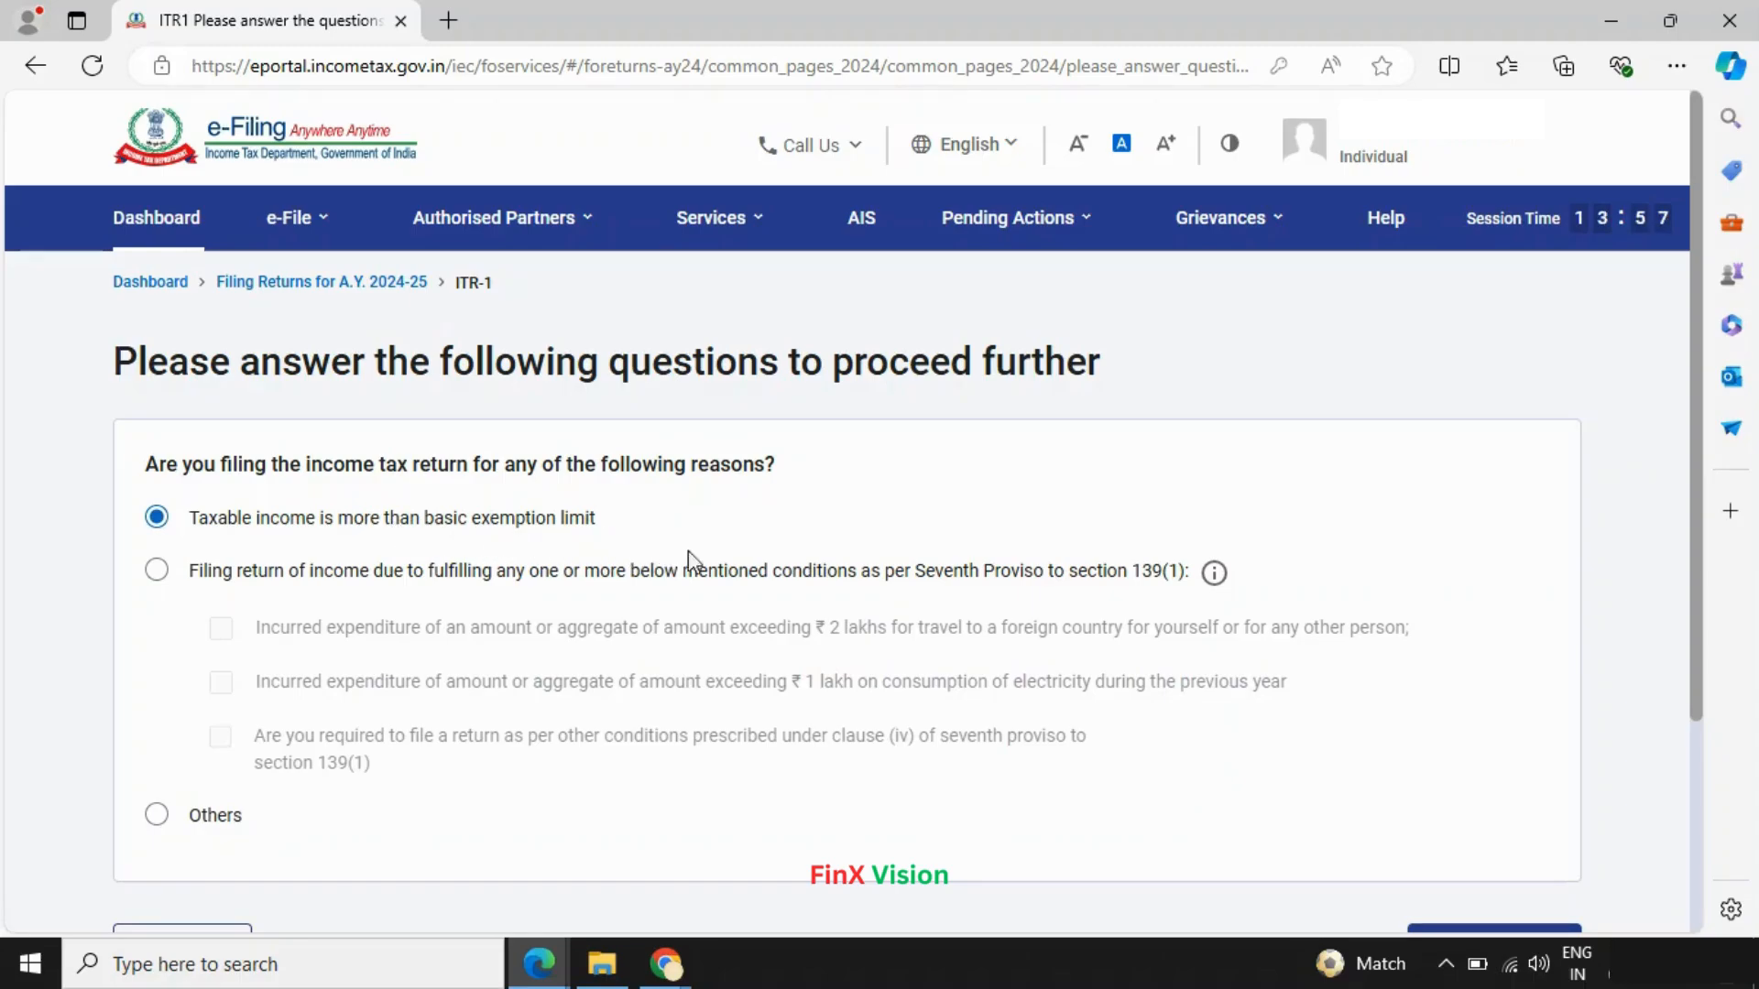
scroll(817, 565, down, 2)
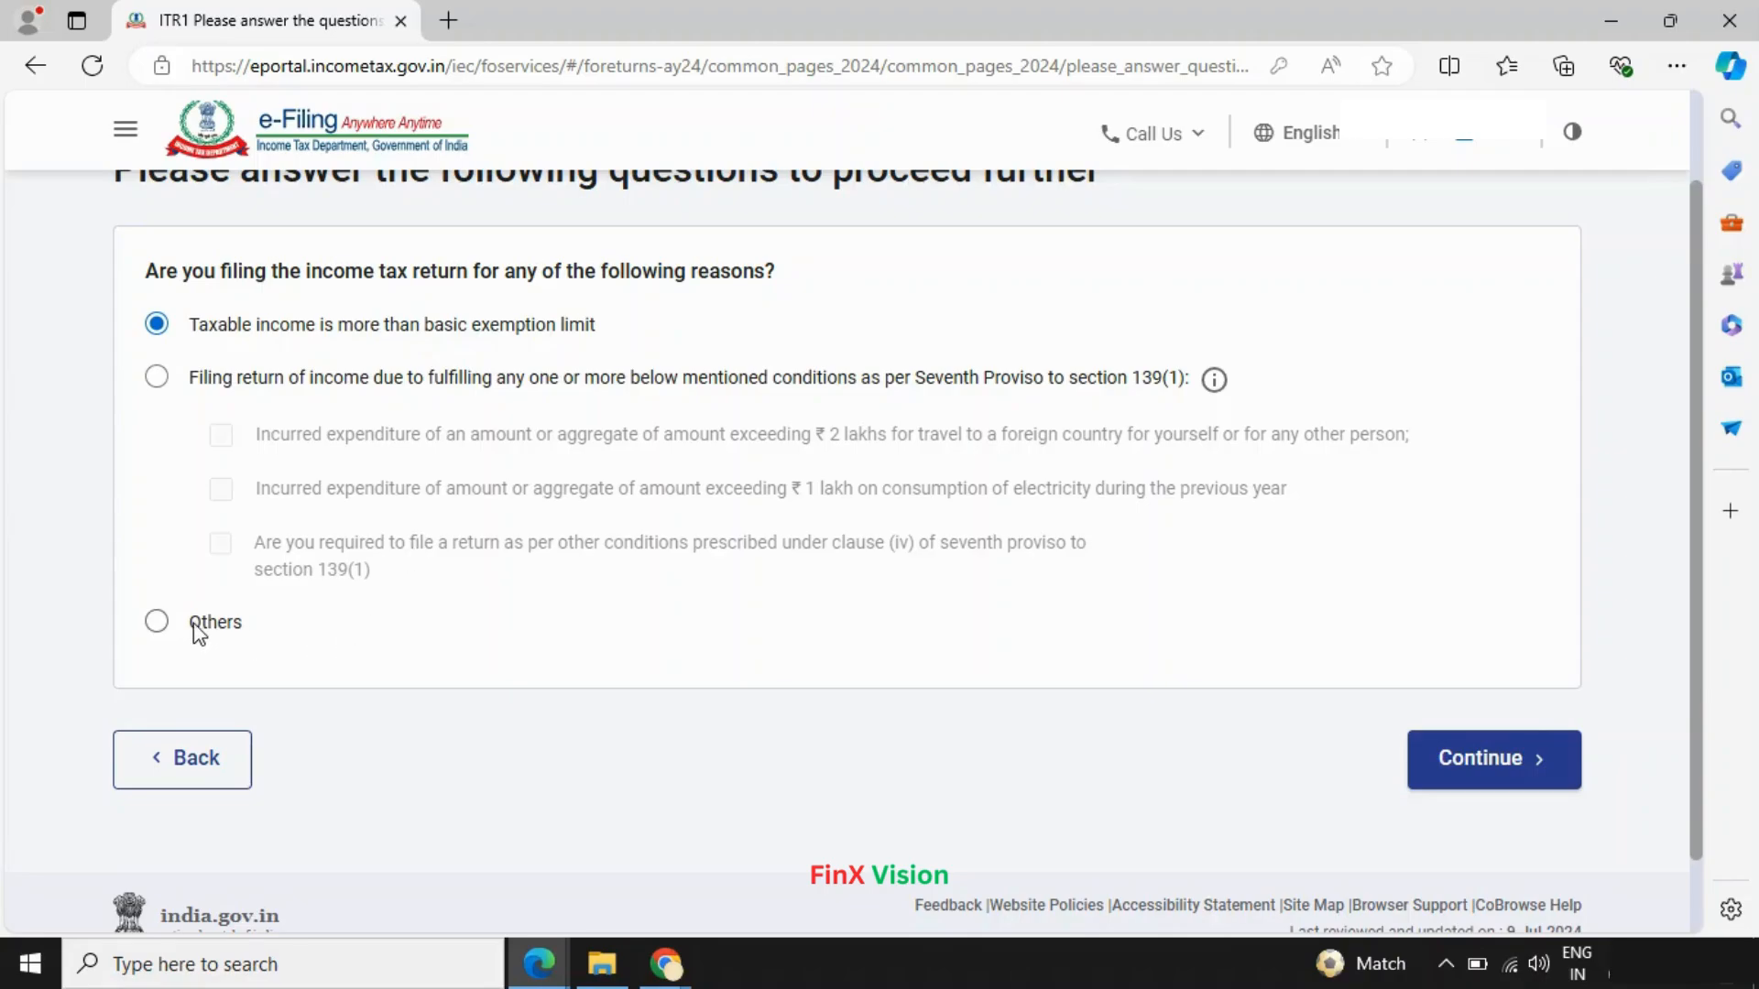
click(1467, 744)
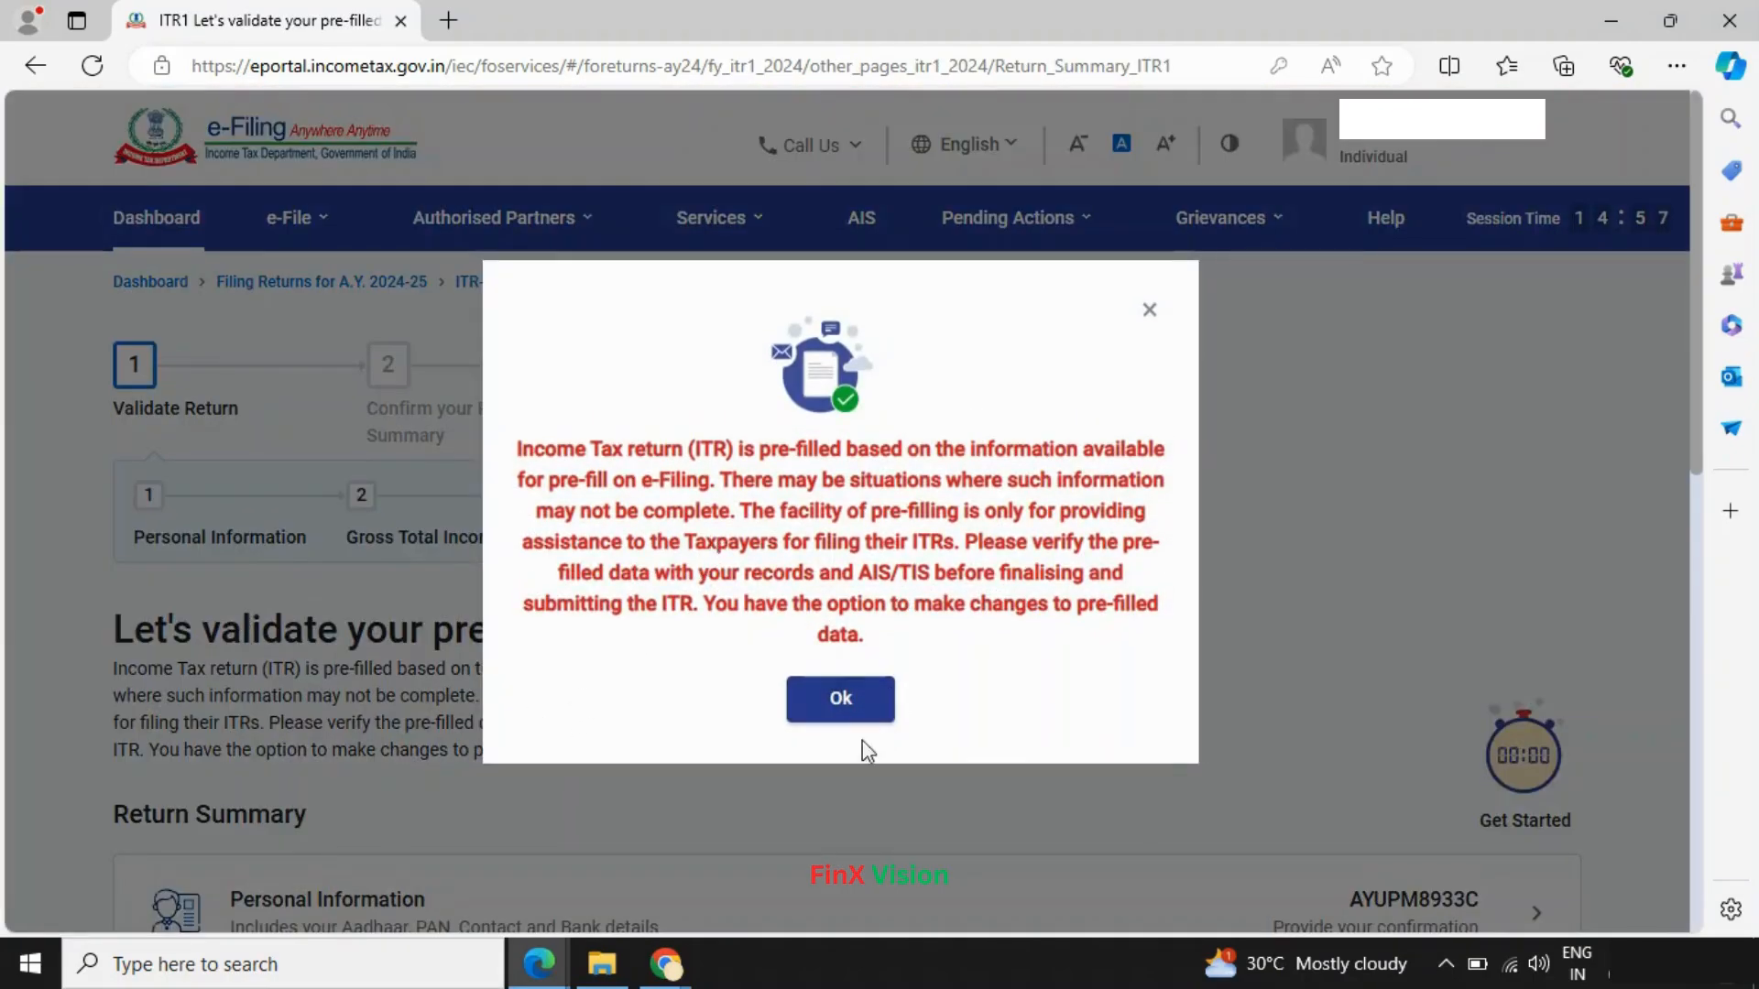
- Dismiss the pre-fill notice, look over the Return Summary totals, and open Personal Information
click(838, 700)
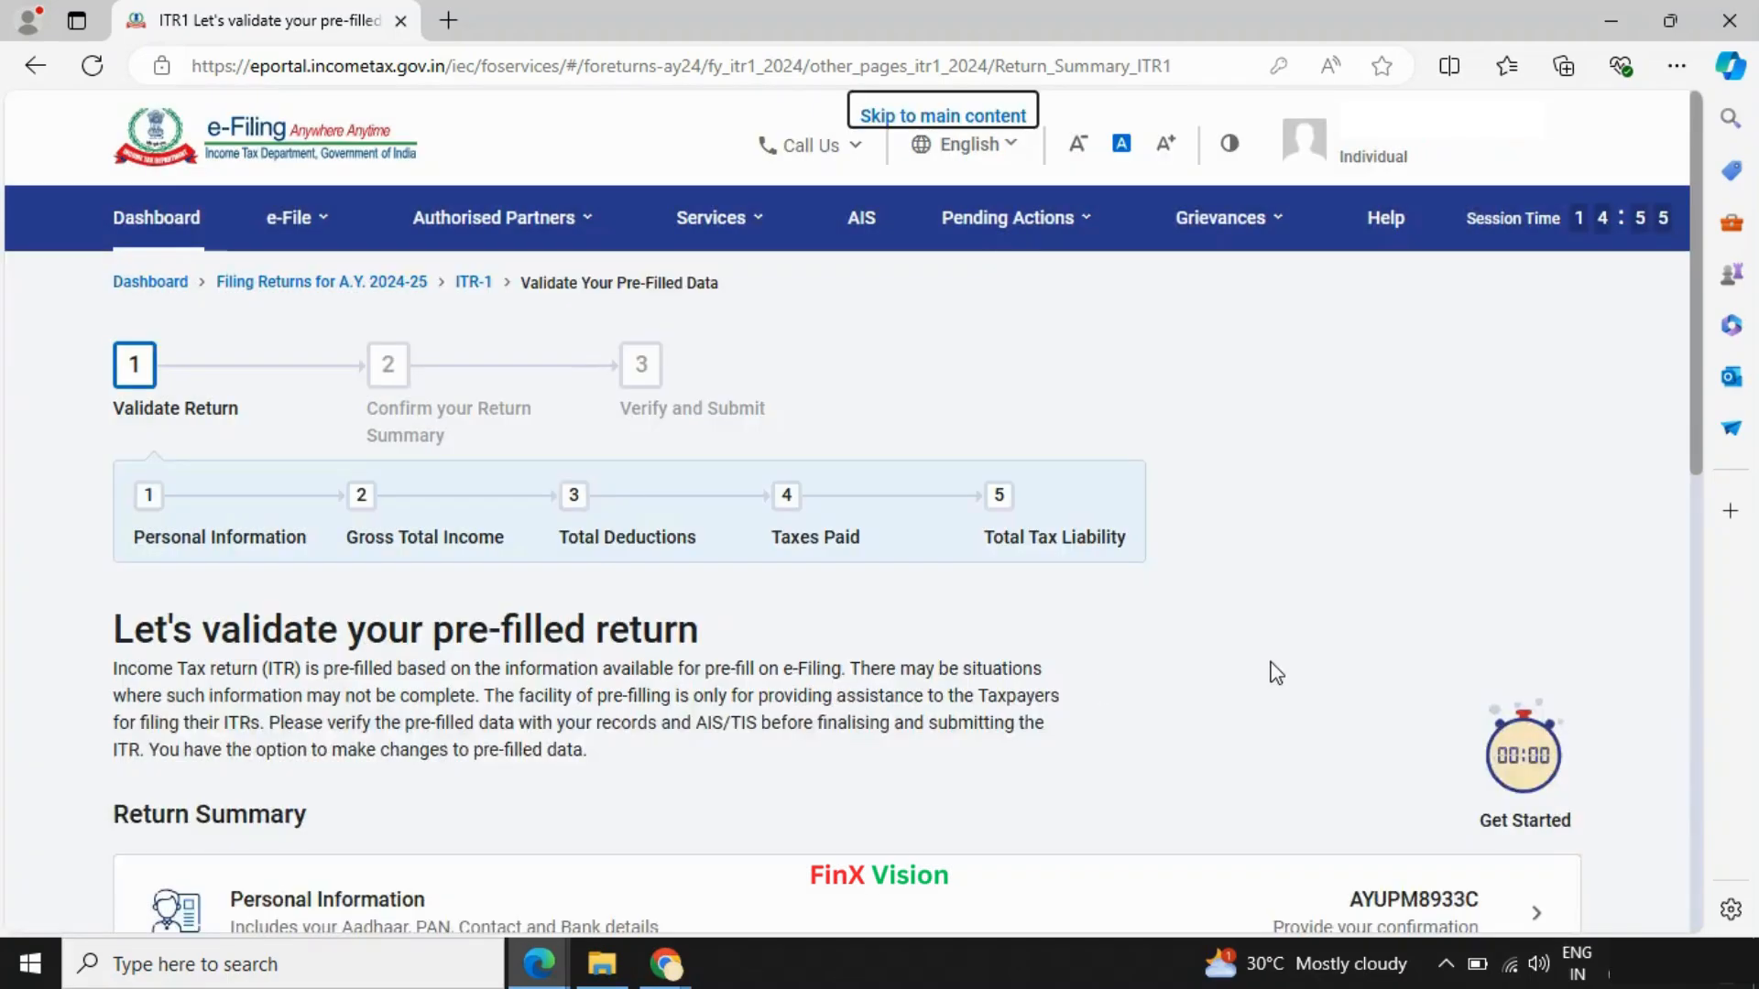
scroll(1177, 682, down, 2)
scroll(1177, 693, down, 1)
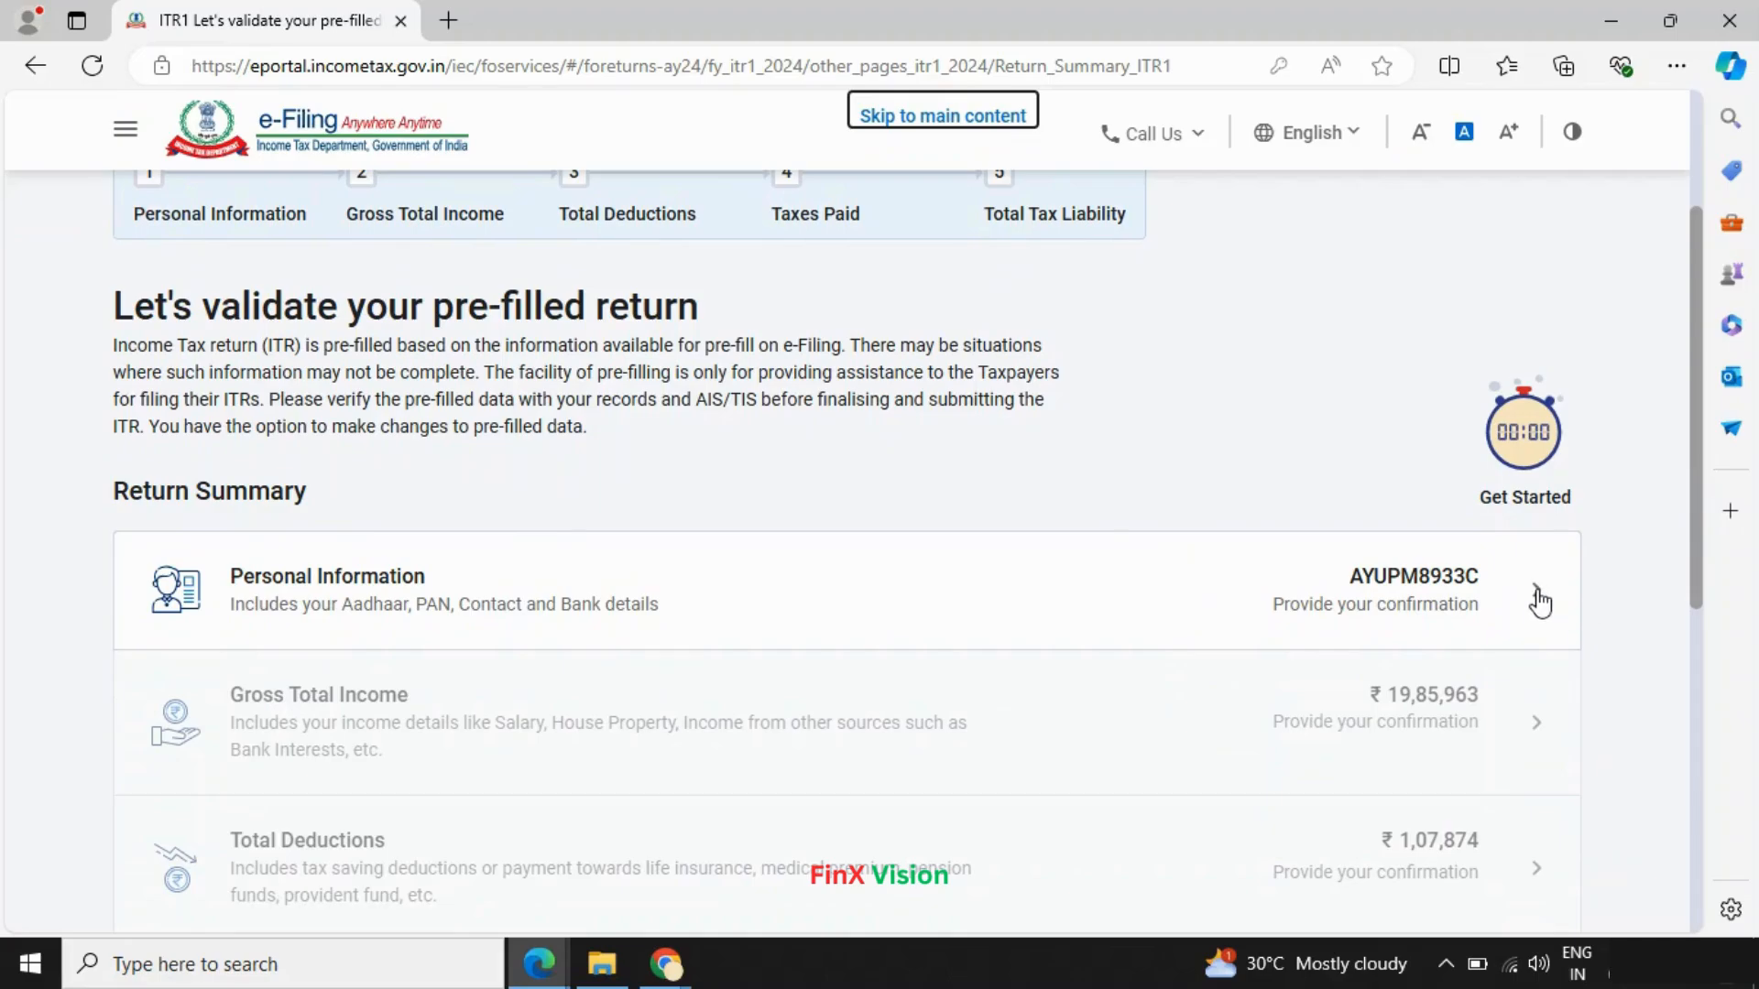
scroll(1538, 602, down, 1)
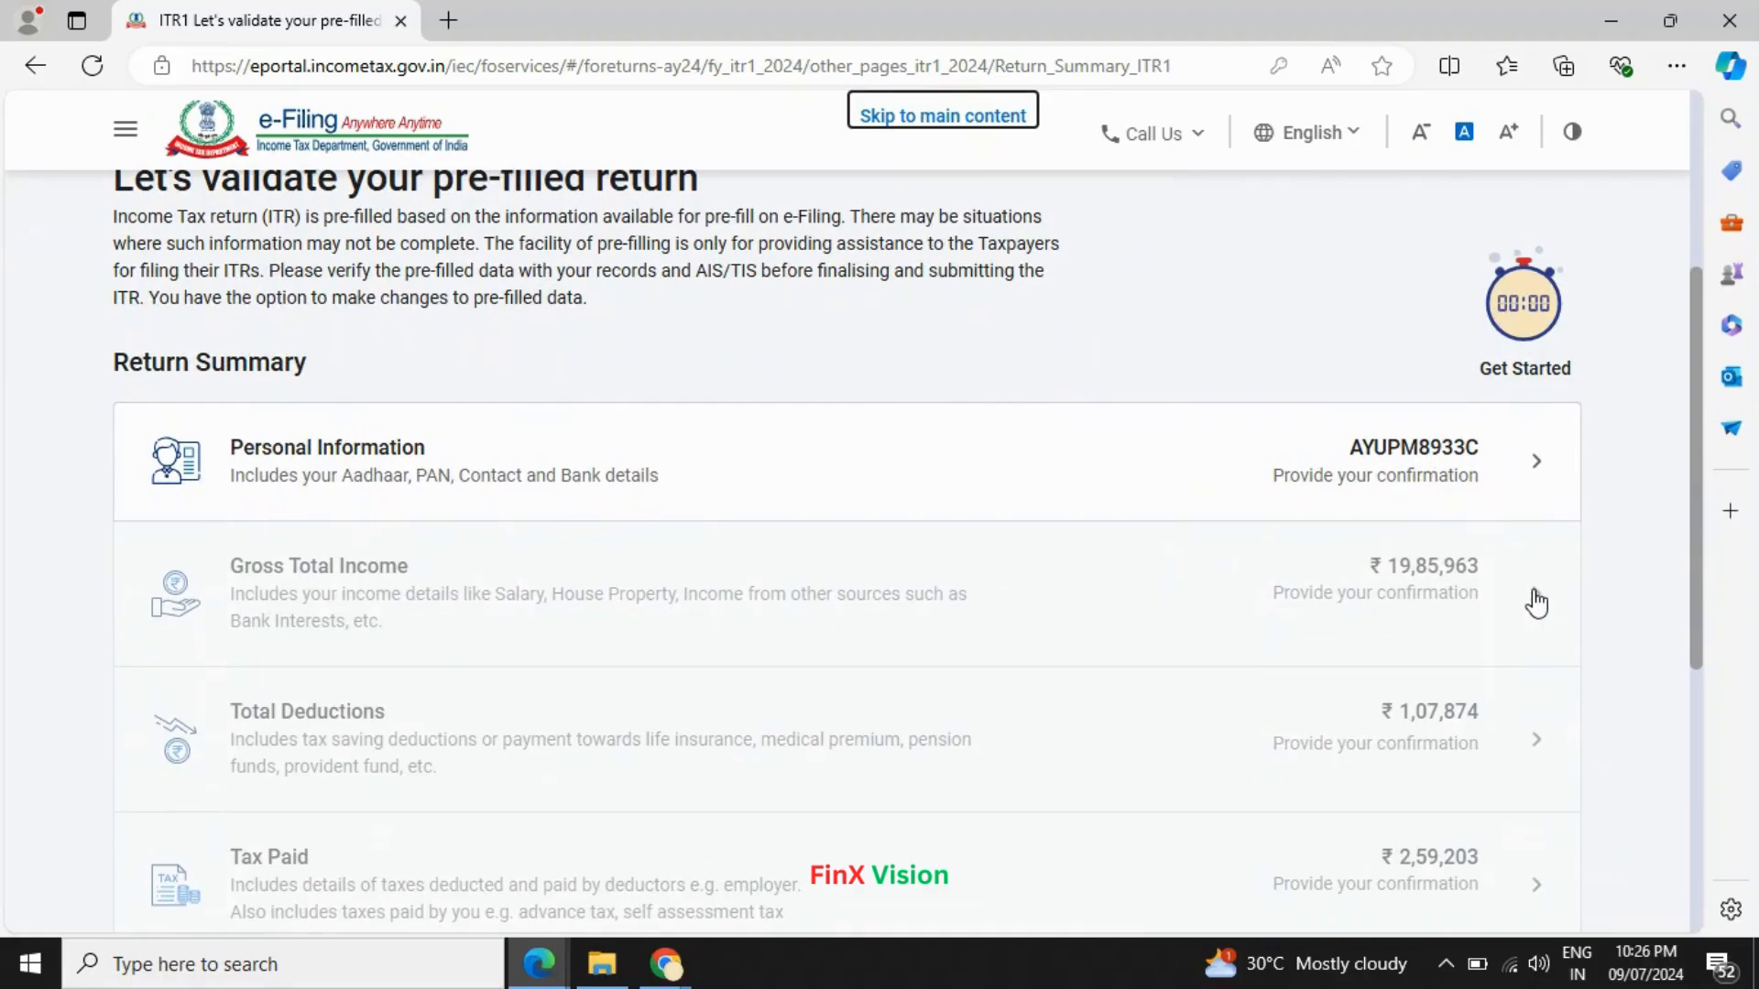
scroll(1429, 534, down, 3)
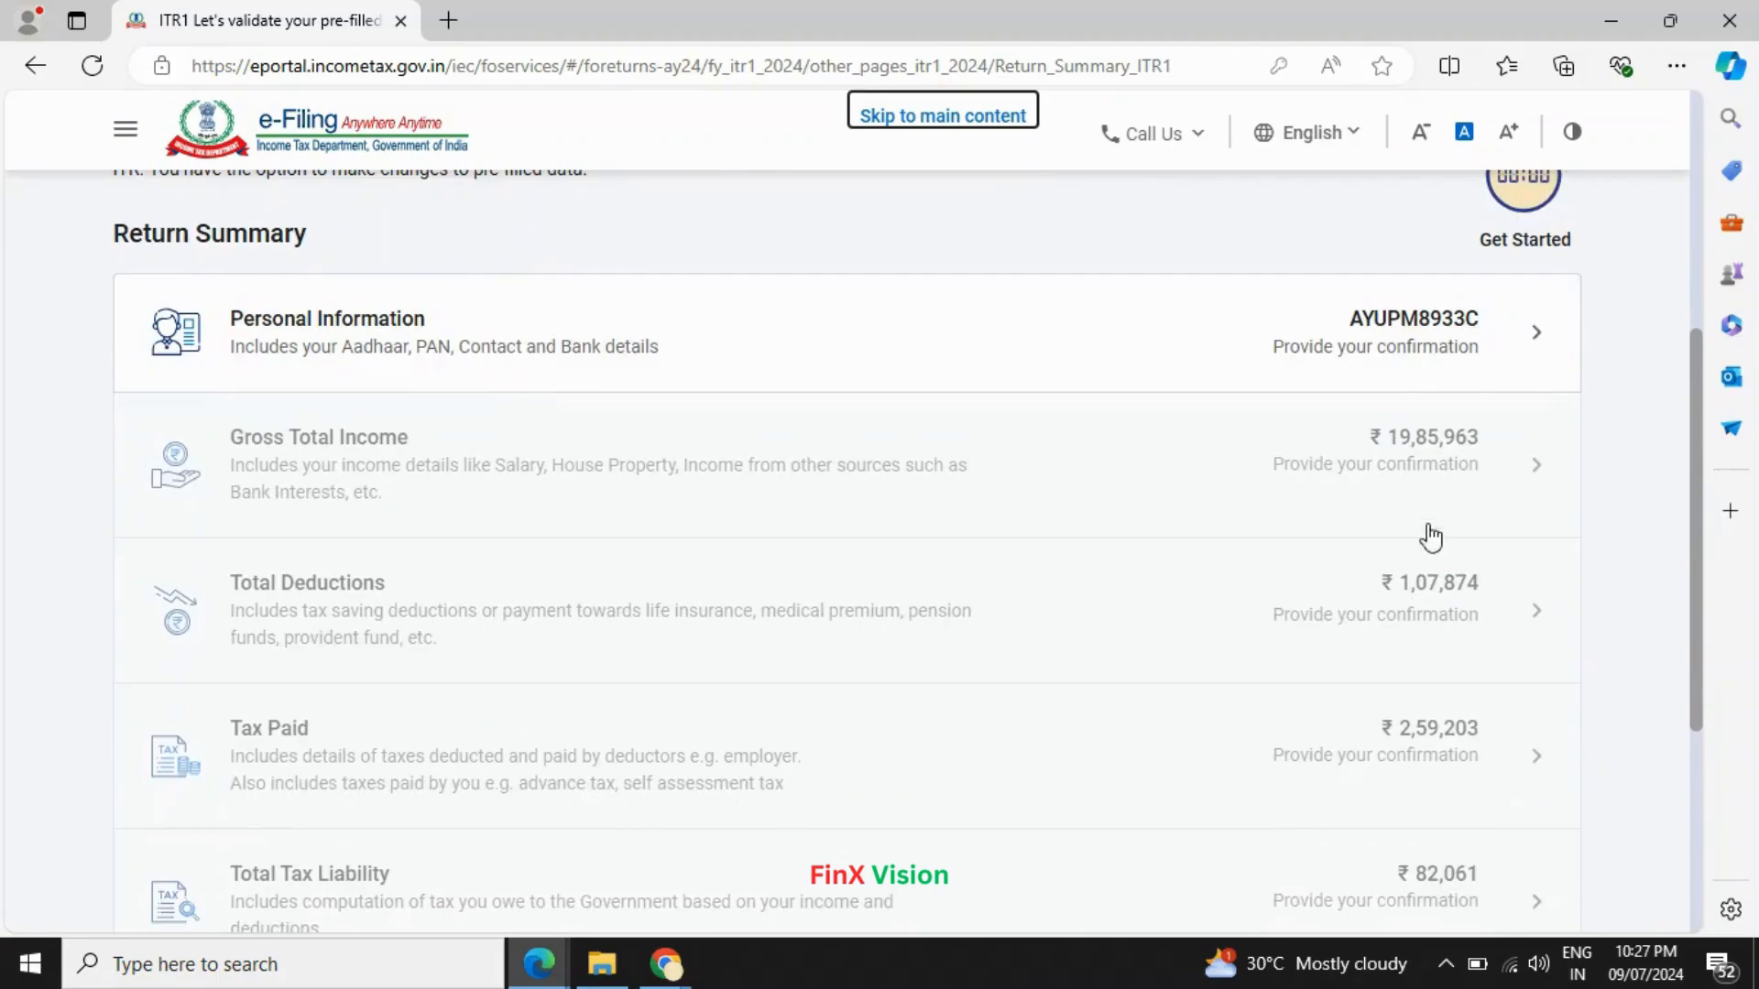
scroll(1423, 398, up, 1)
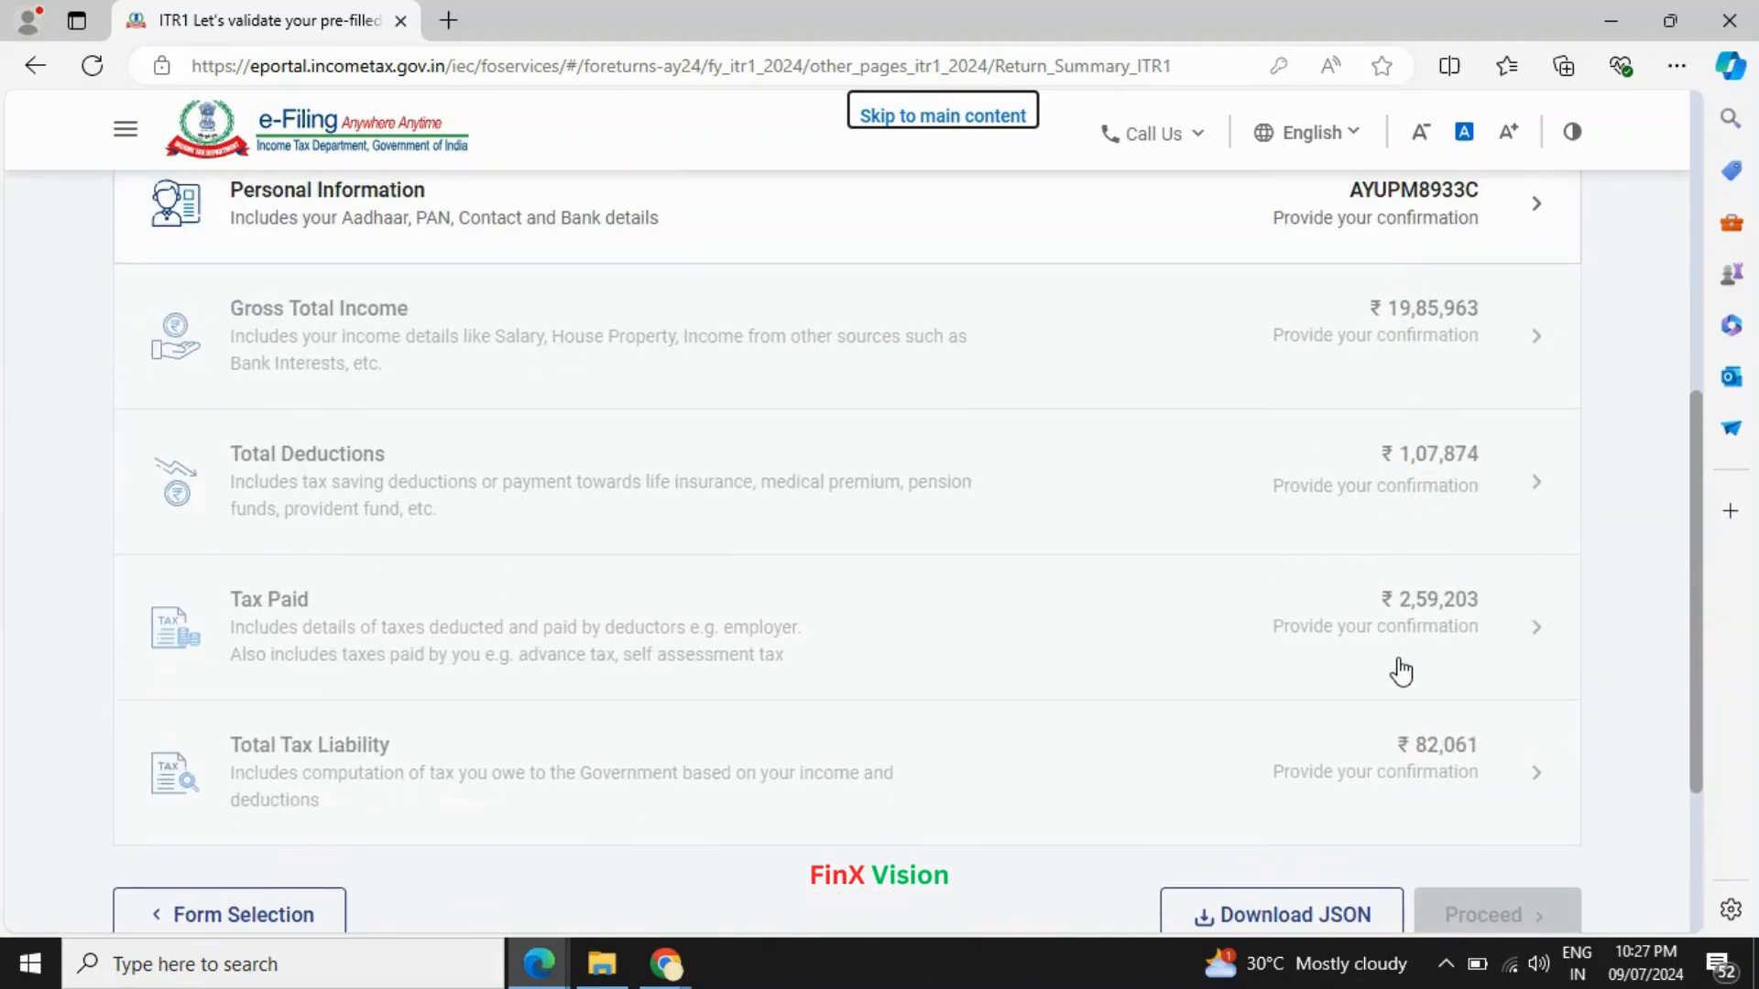
scroll(1398, 669, up, 2)
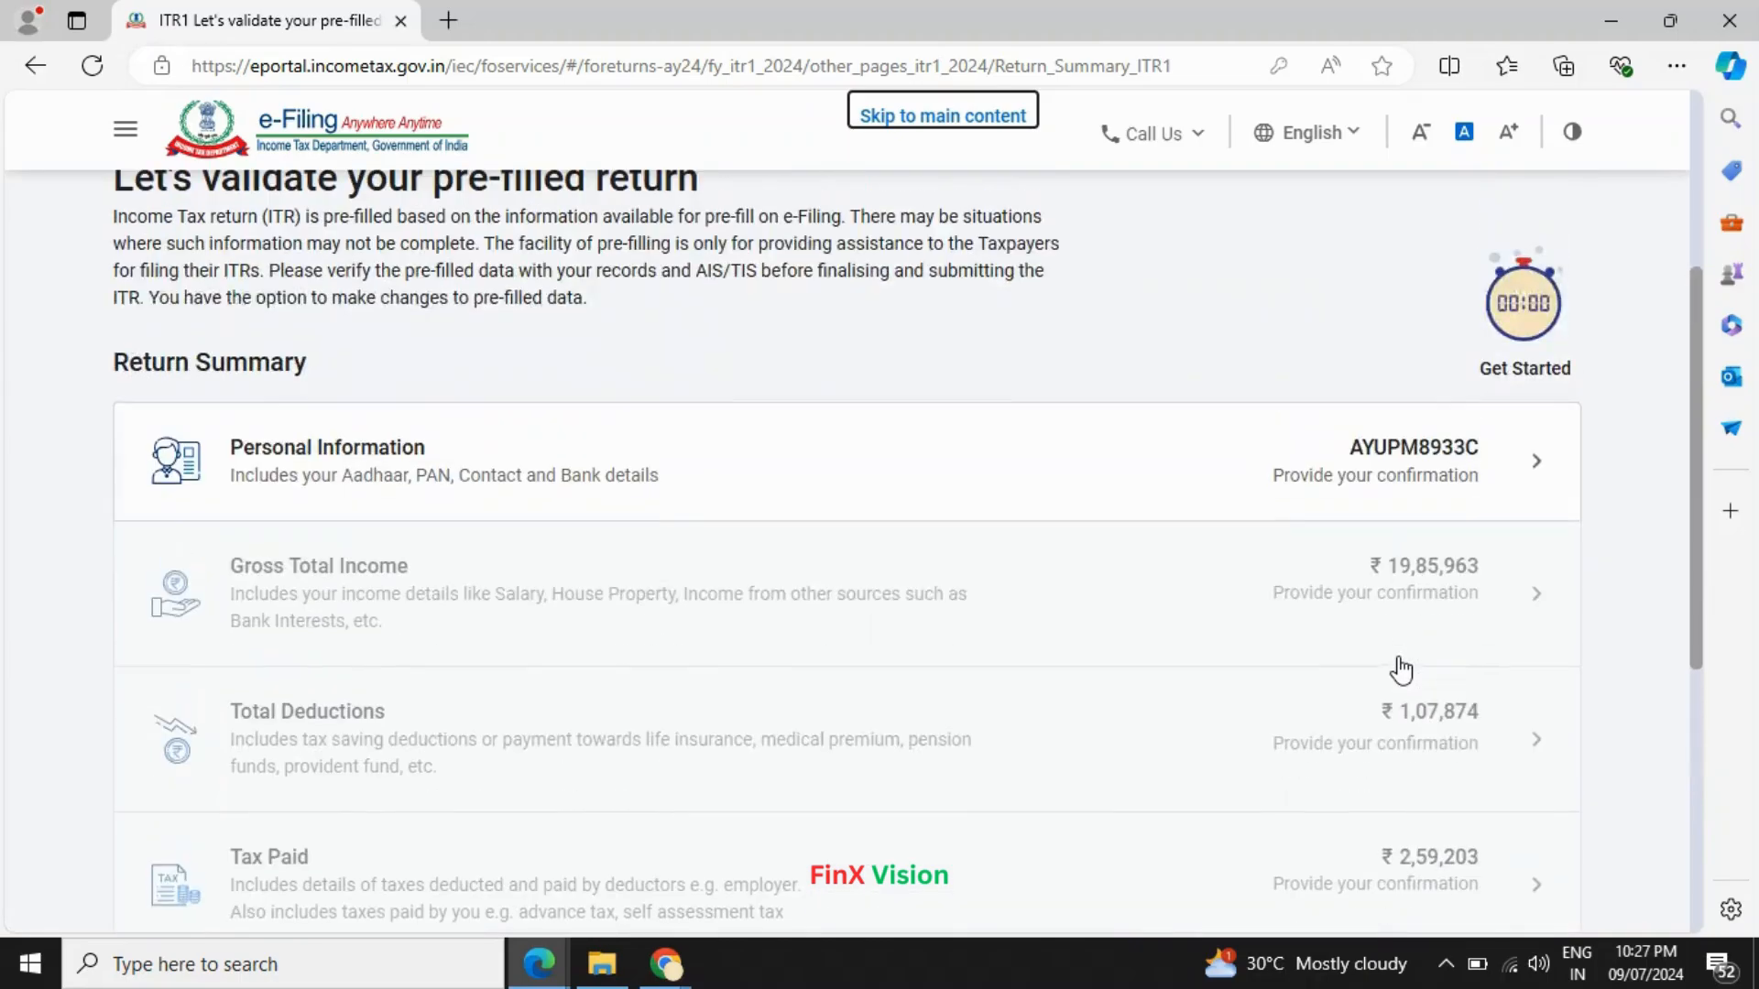
click(1538, 474)
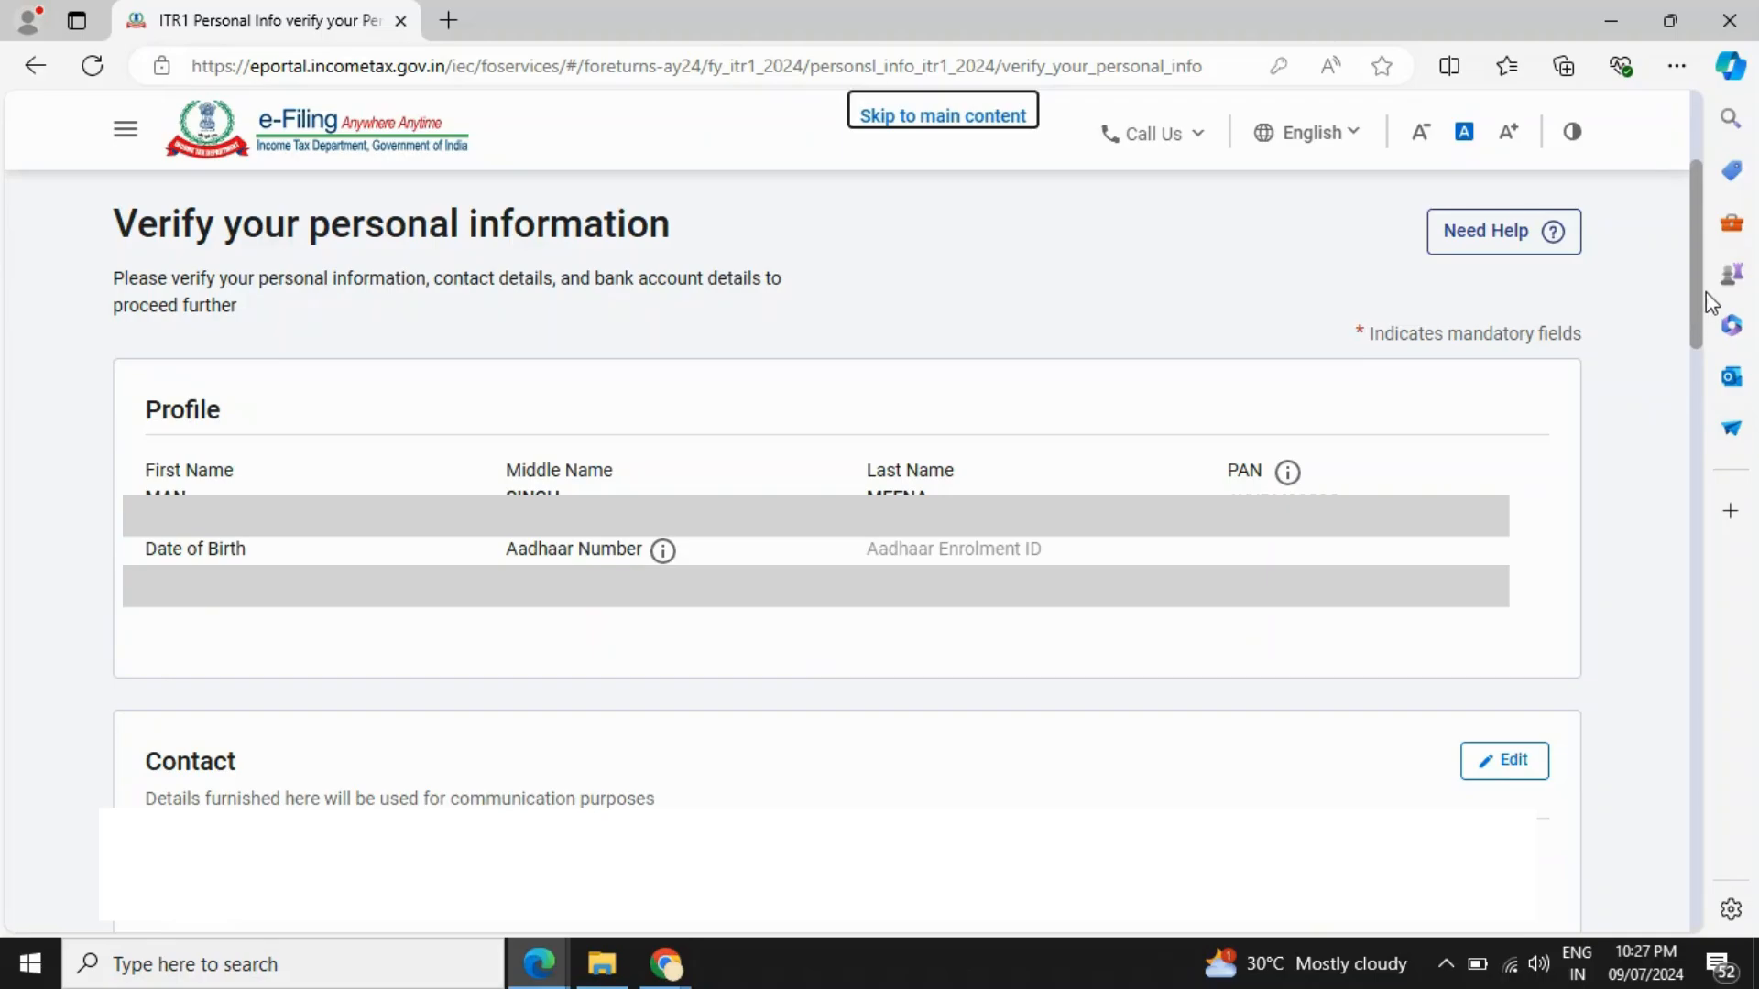
- Change Nature of Employment from Others to Central Government in the personal information form
scroll(349, 349, down, 8)
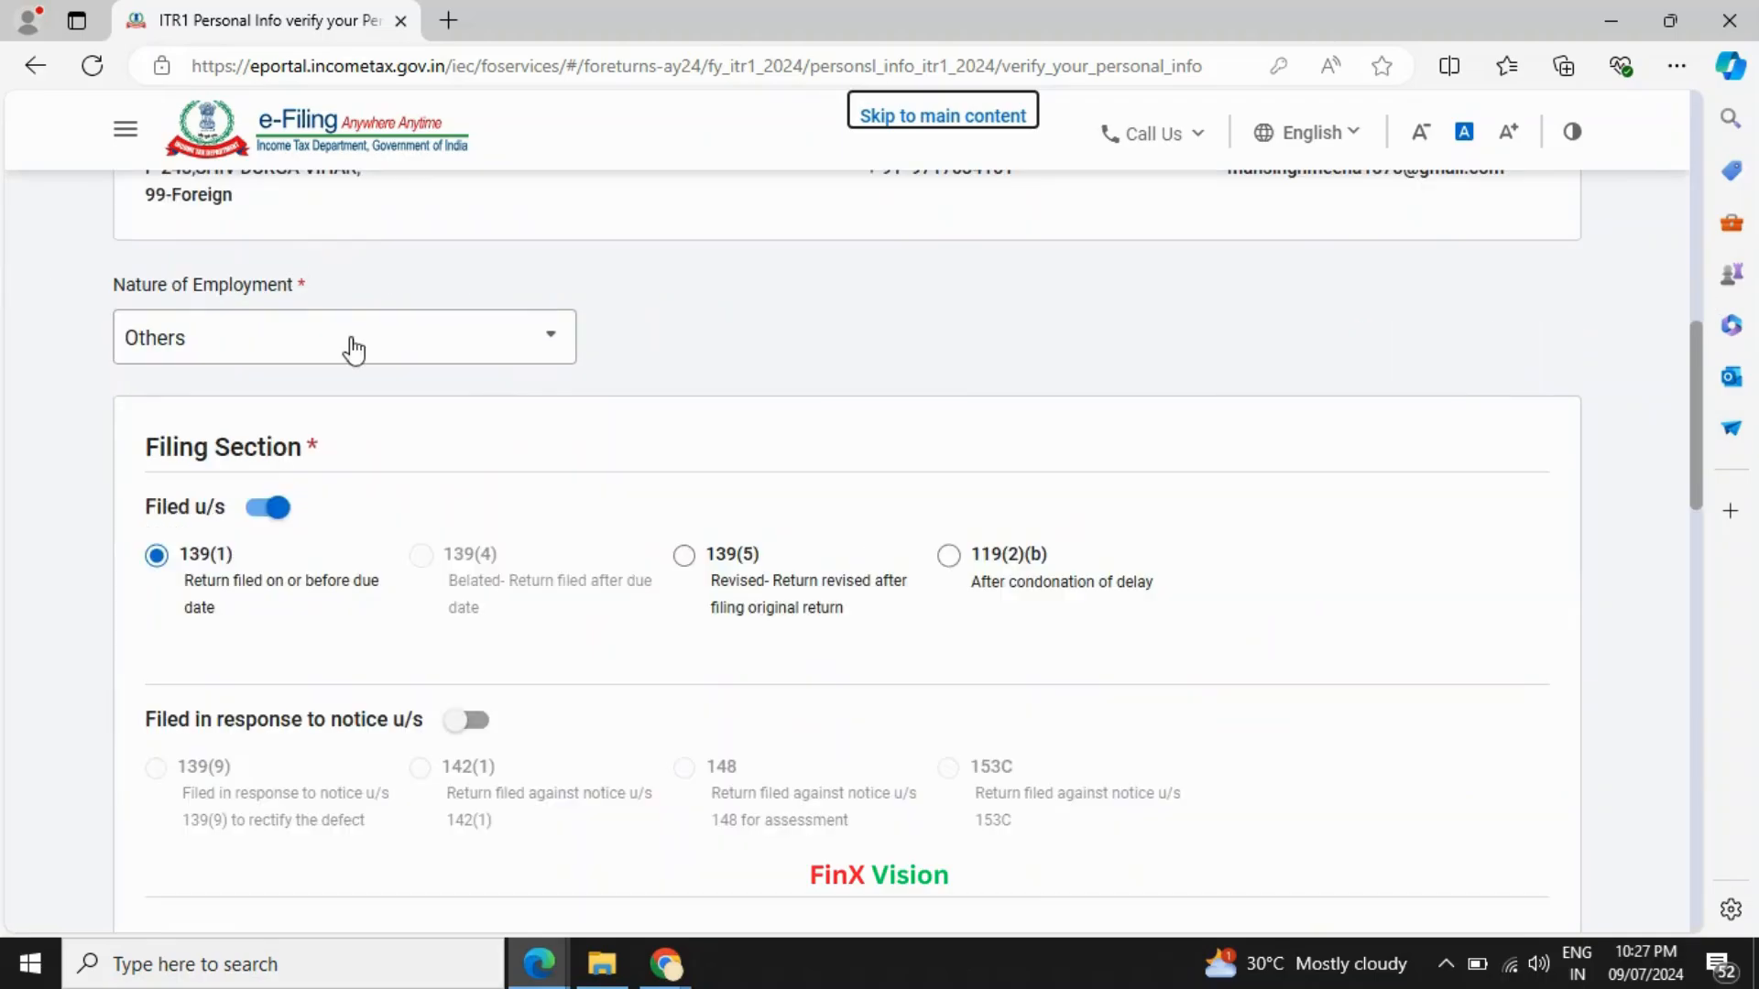
click(527, 361)
scroll(357, 518, up, 5)
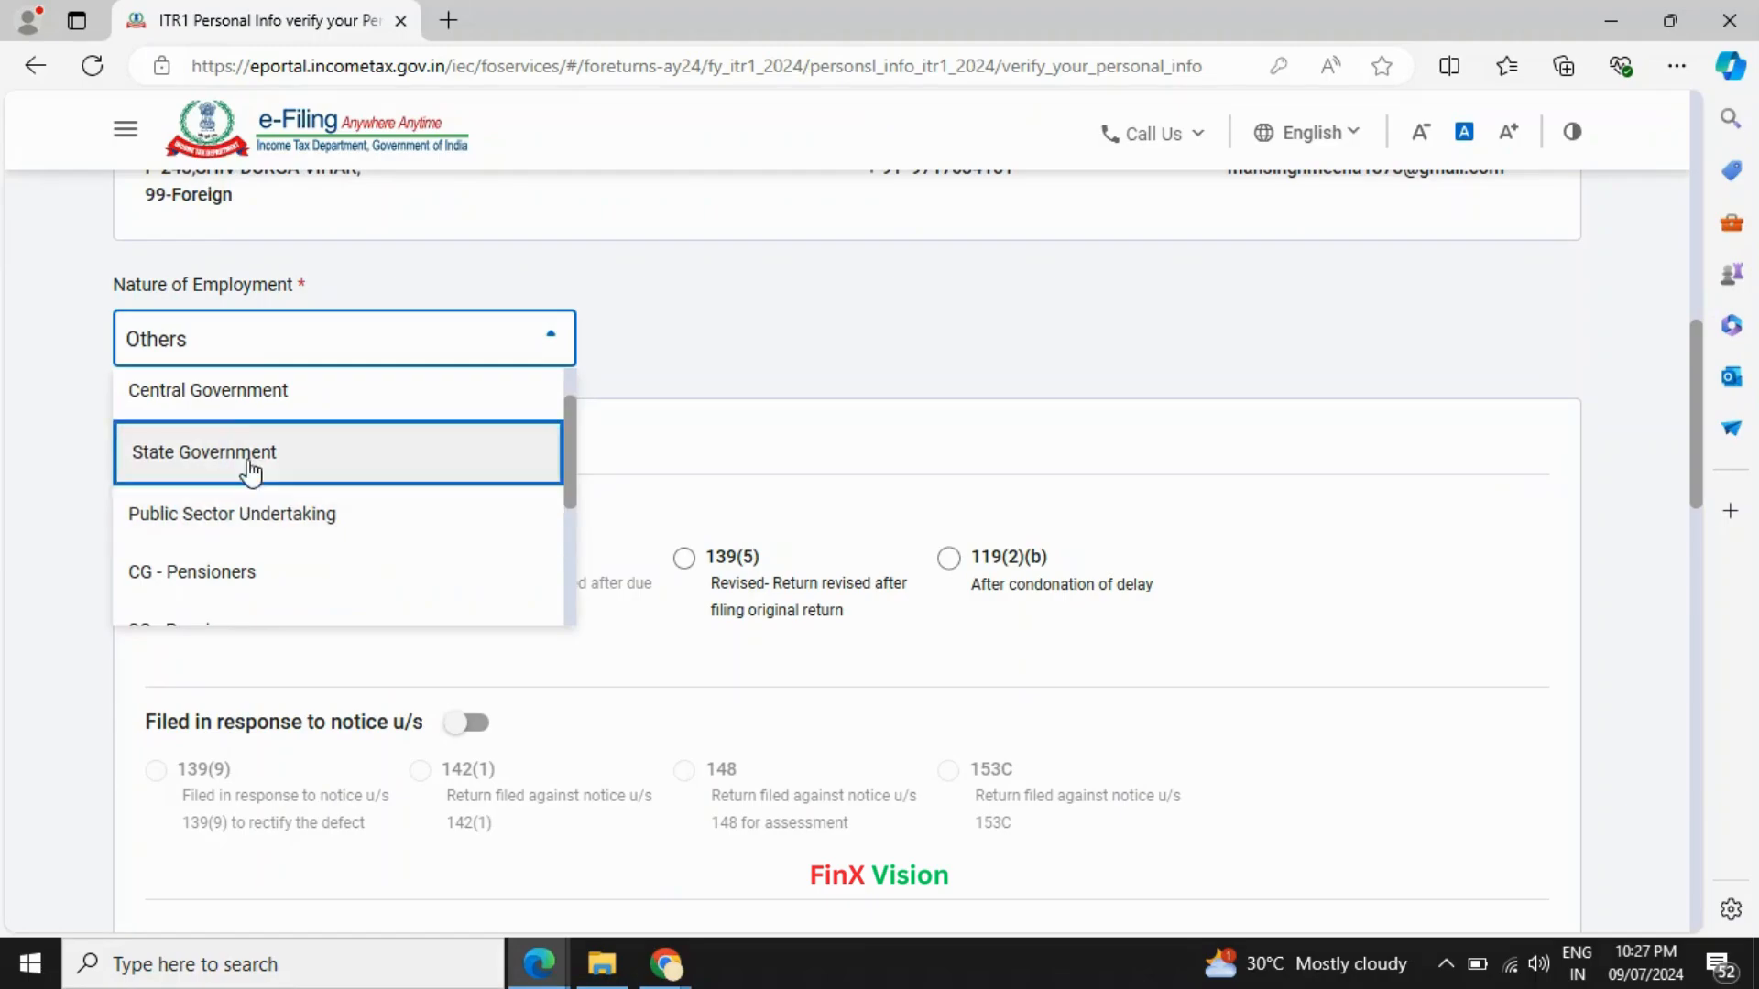
click(230, 411)
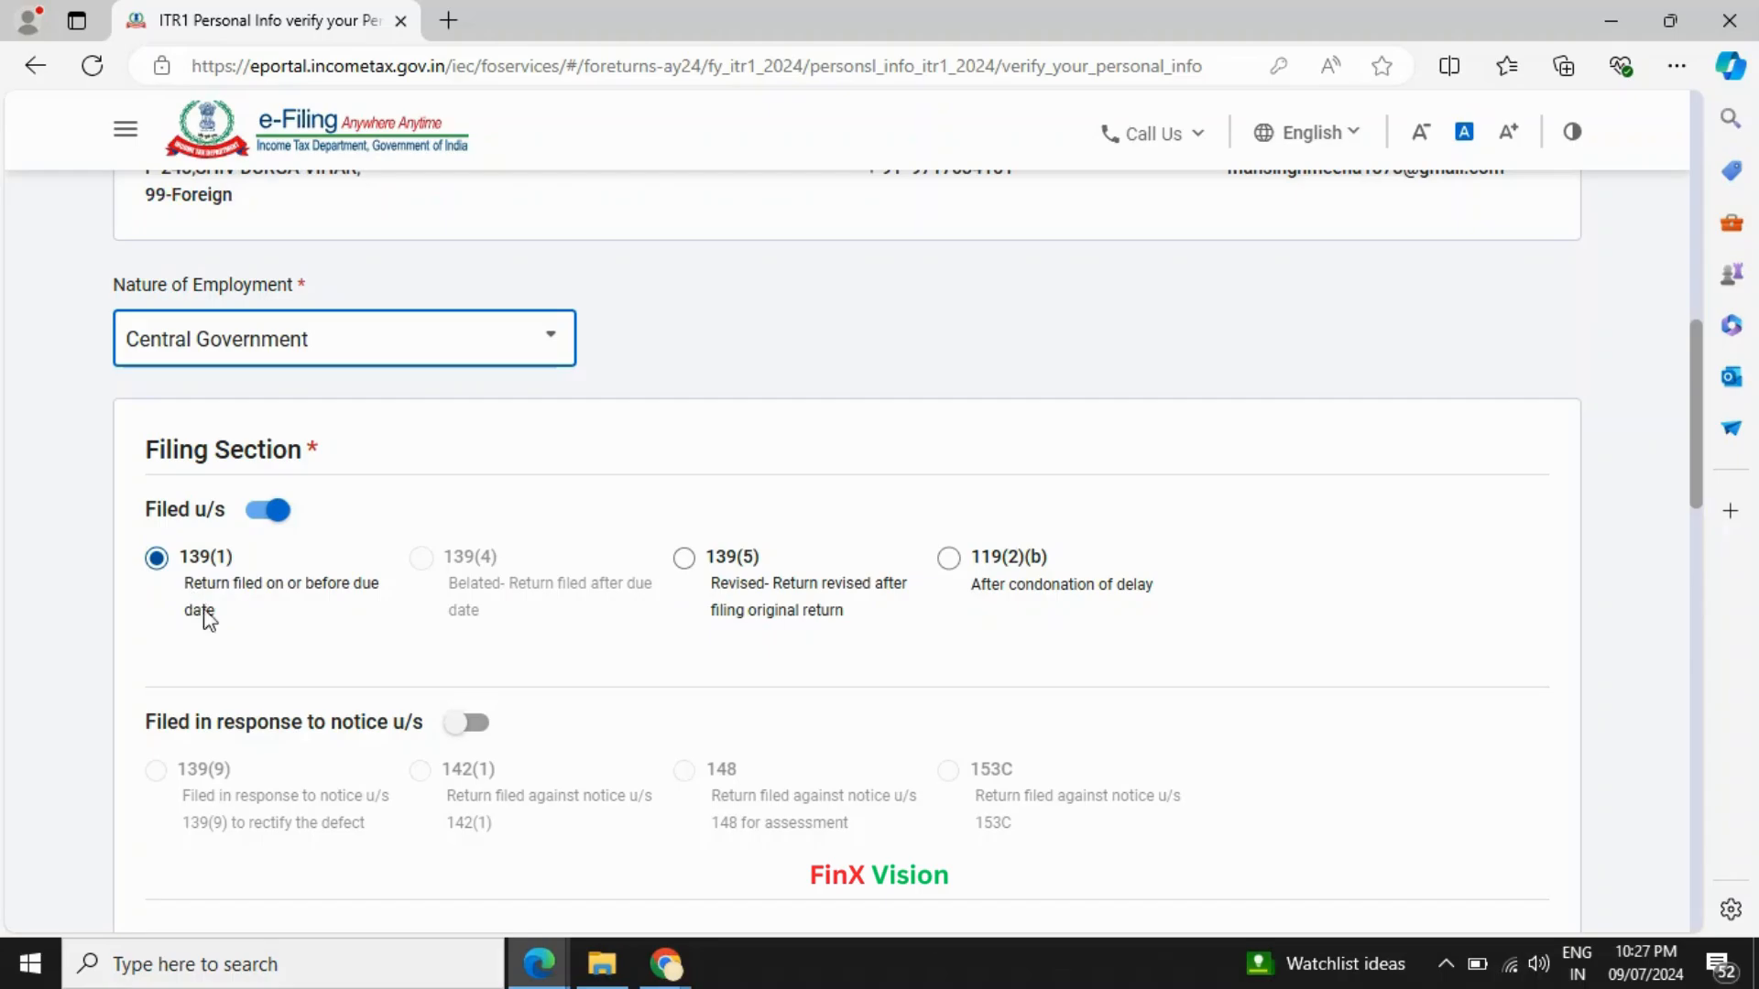
scroll(348, 710, down, 1)
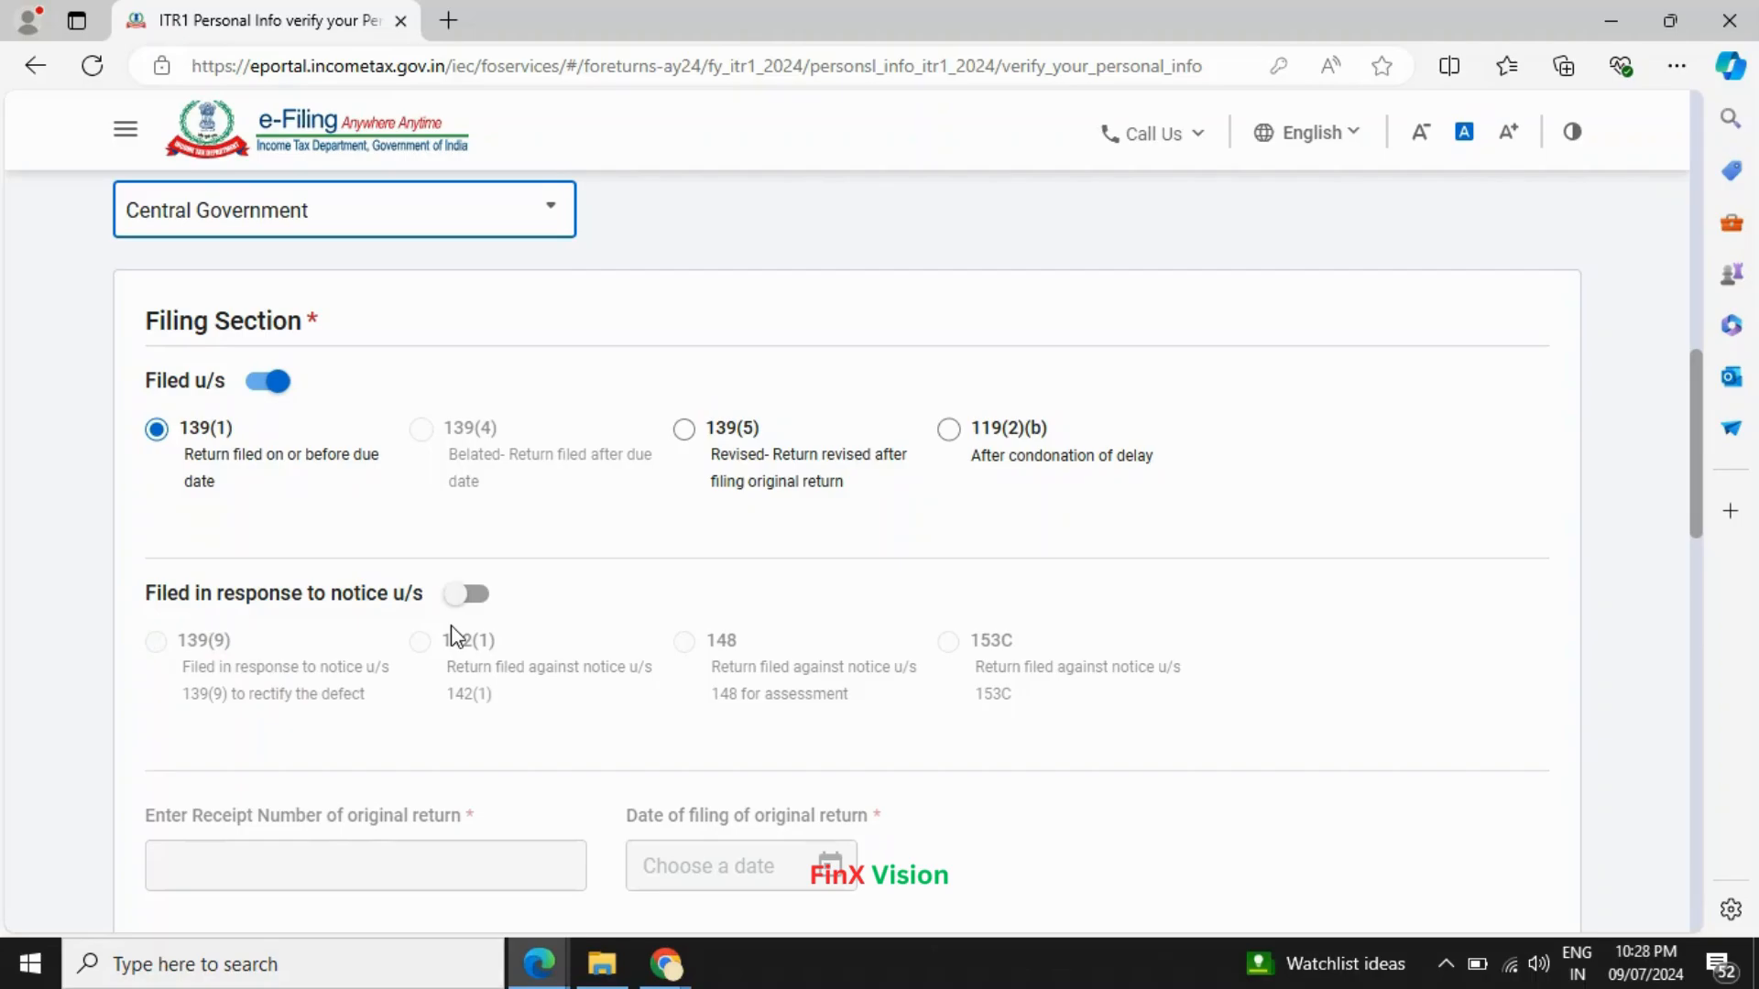
scroll(455, 636, down, 1)
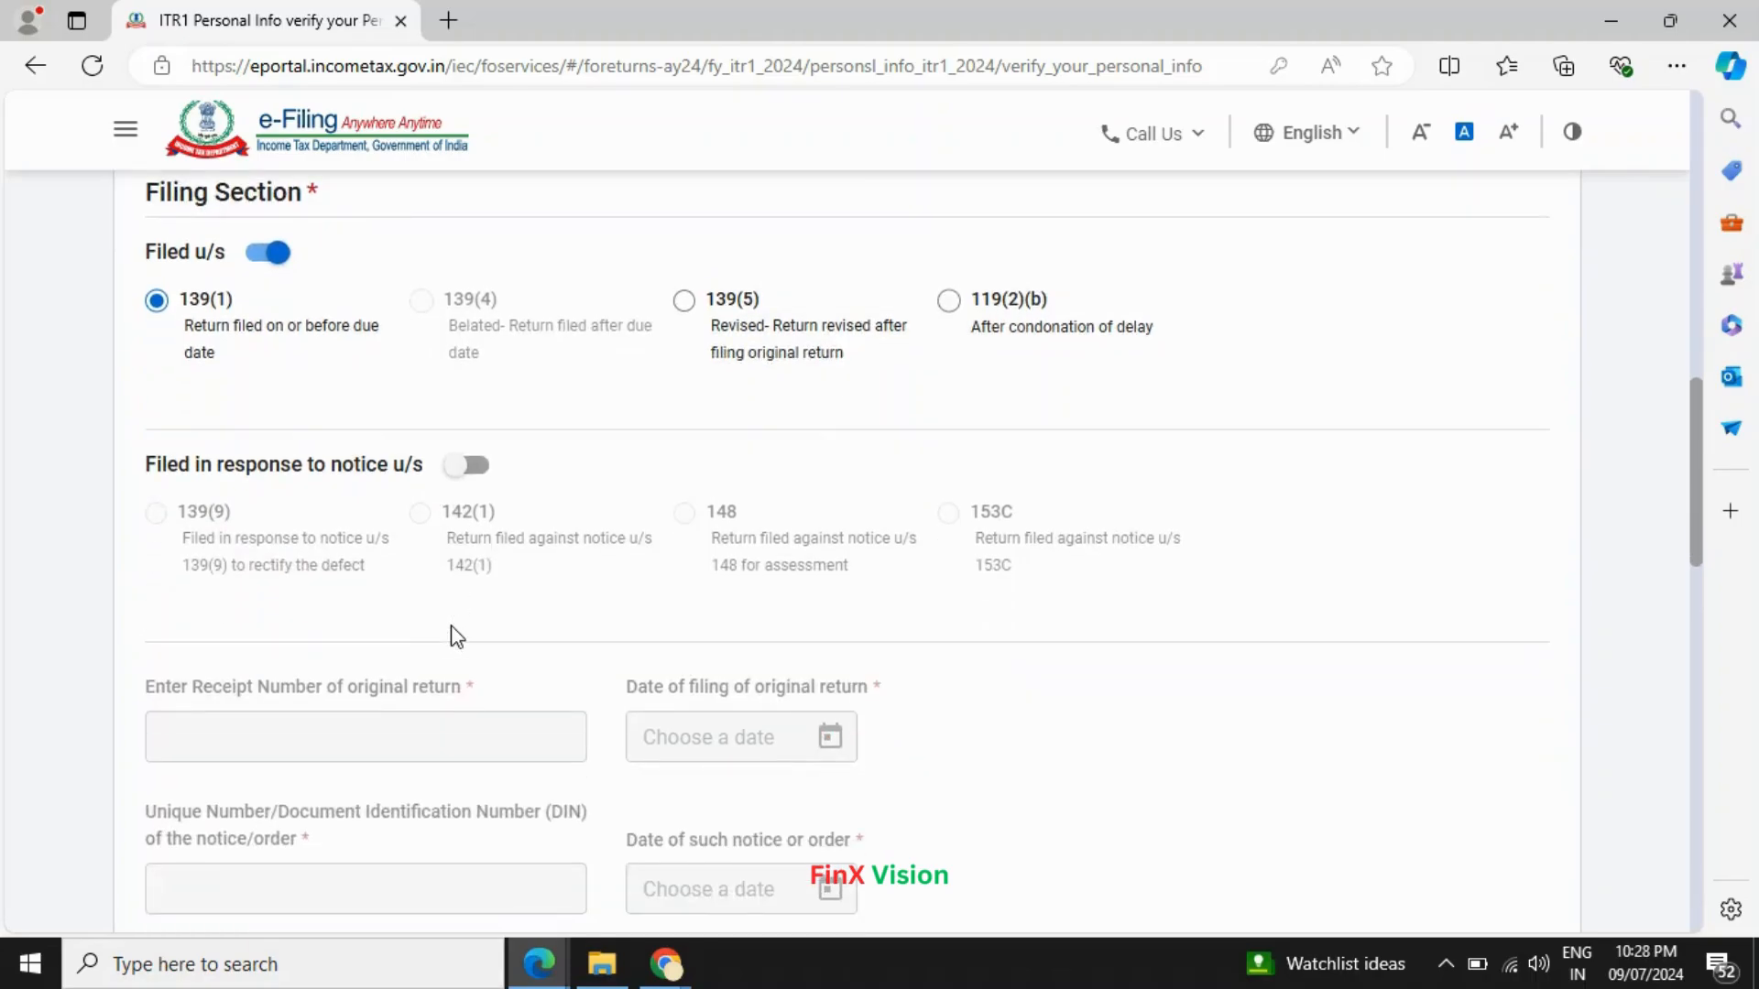
- Review the filing section, tax regime and bank details, then confirm the personal information
scroll(455, 635, down, 3)
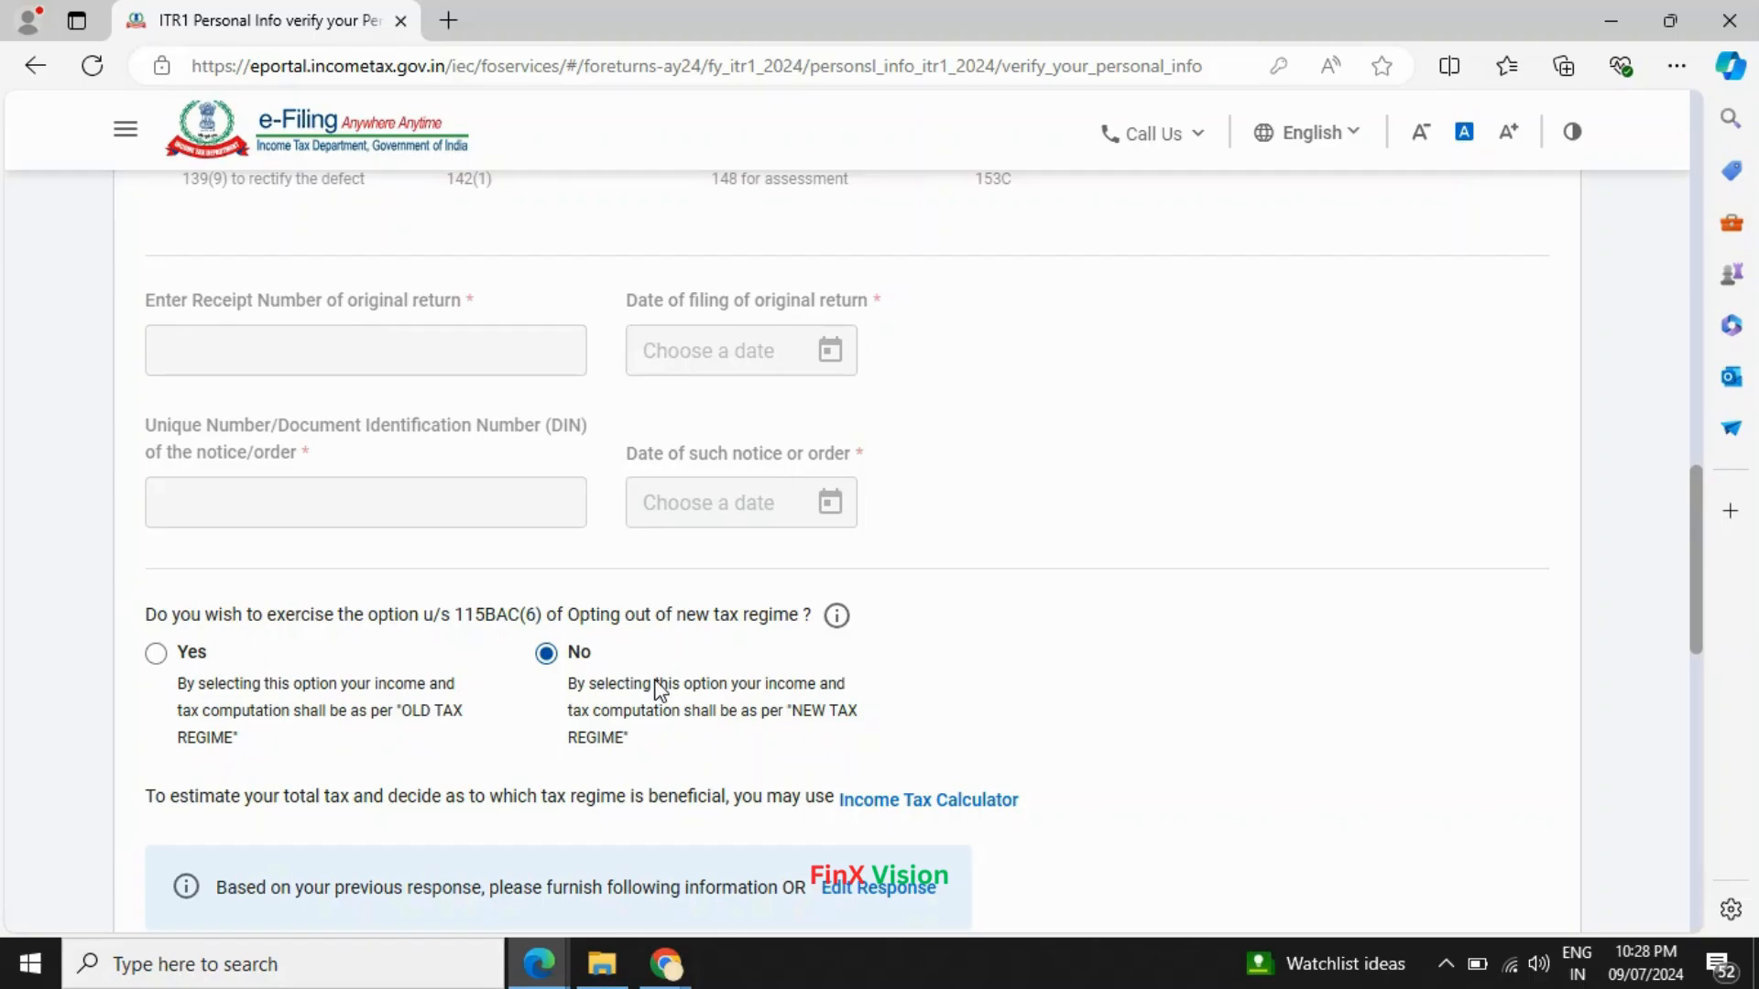
scroll(660, 688, down, 1)
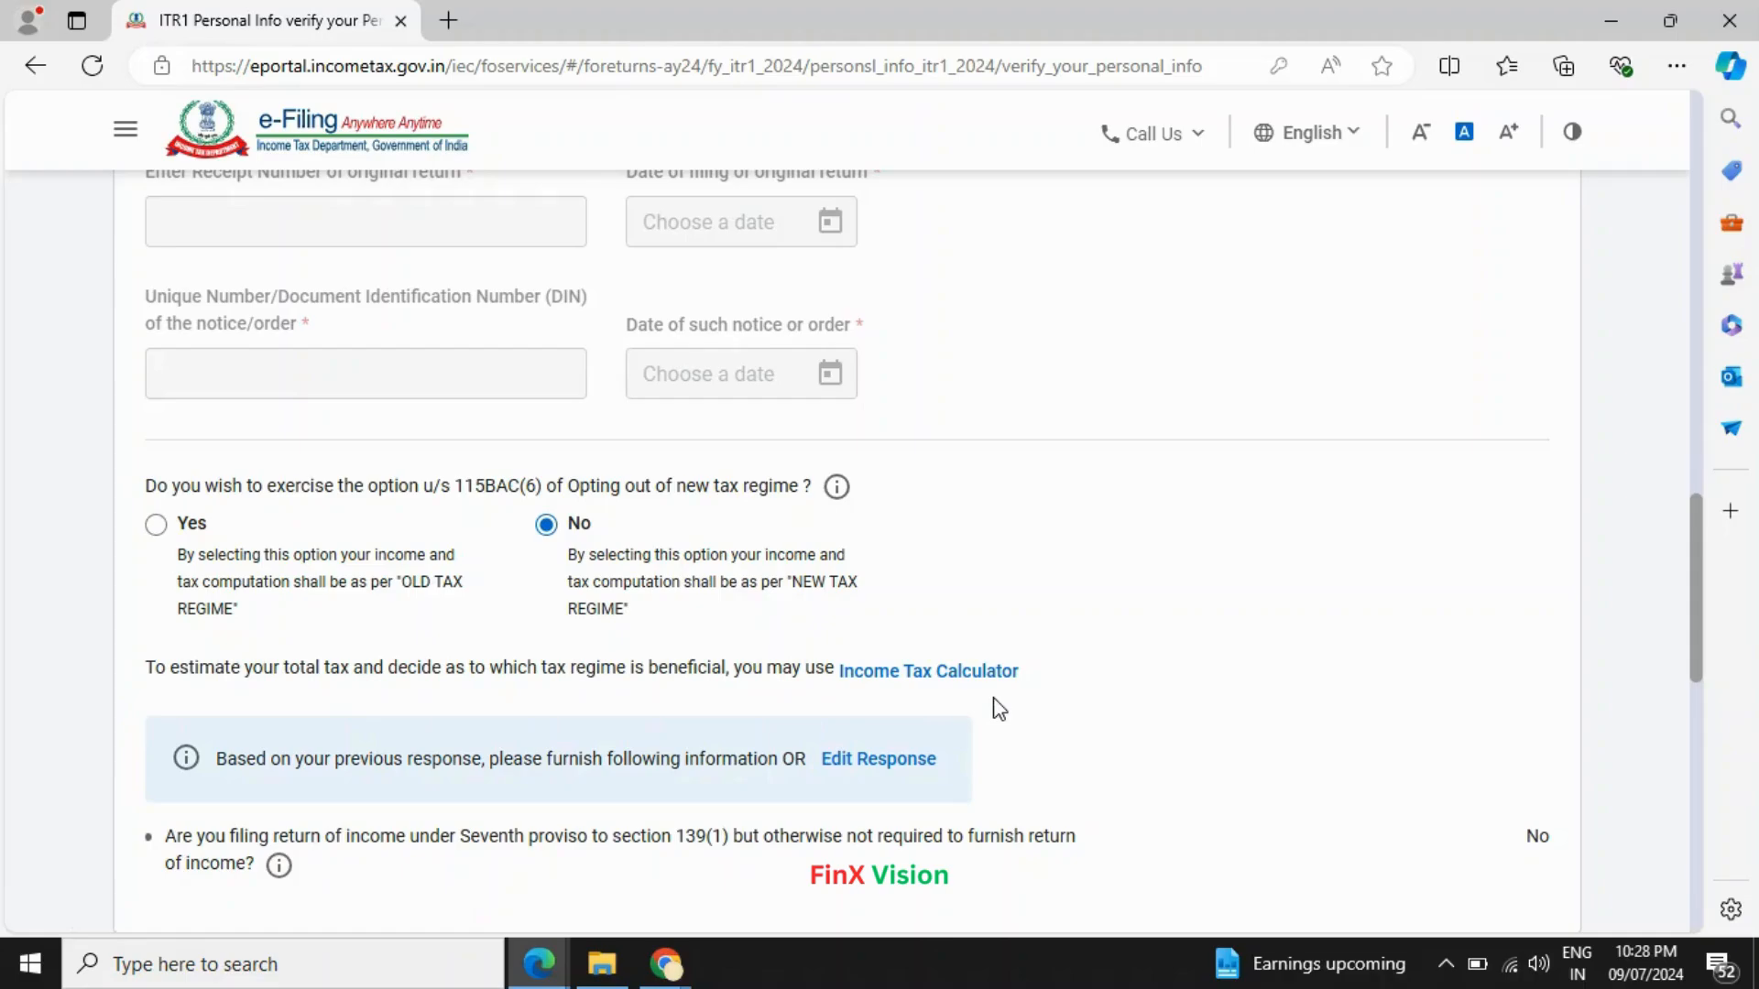
scroll(998, 710, down, 5)
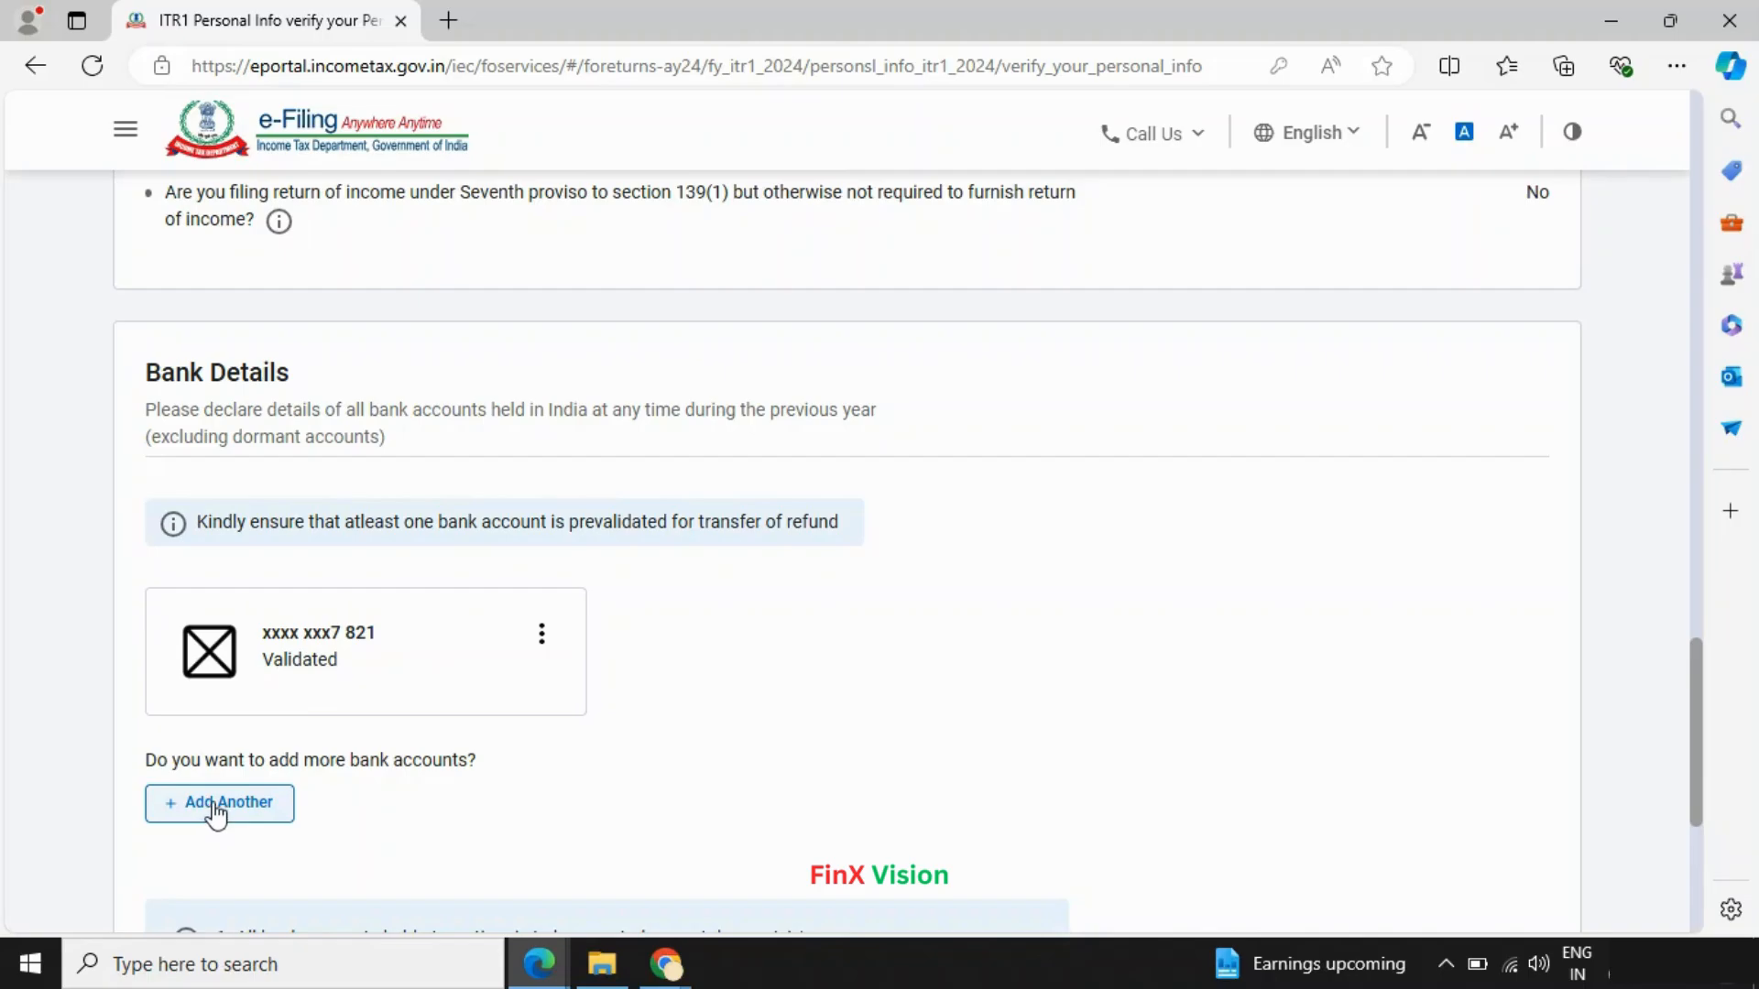
scroll(215, 814, down, 1)
scroll(215, 813, down, 1)
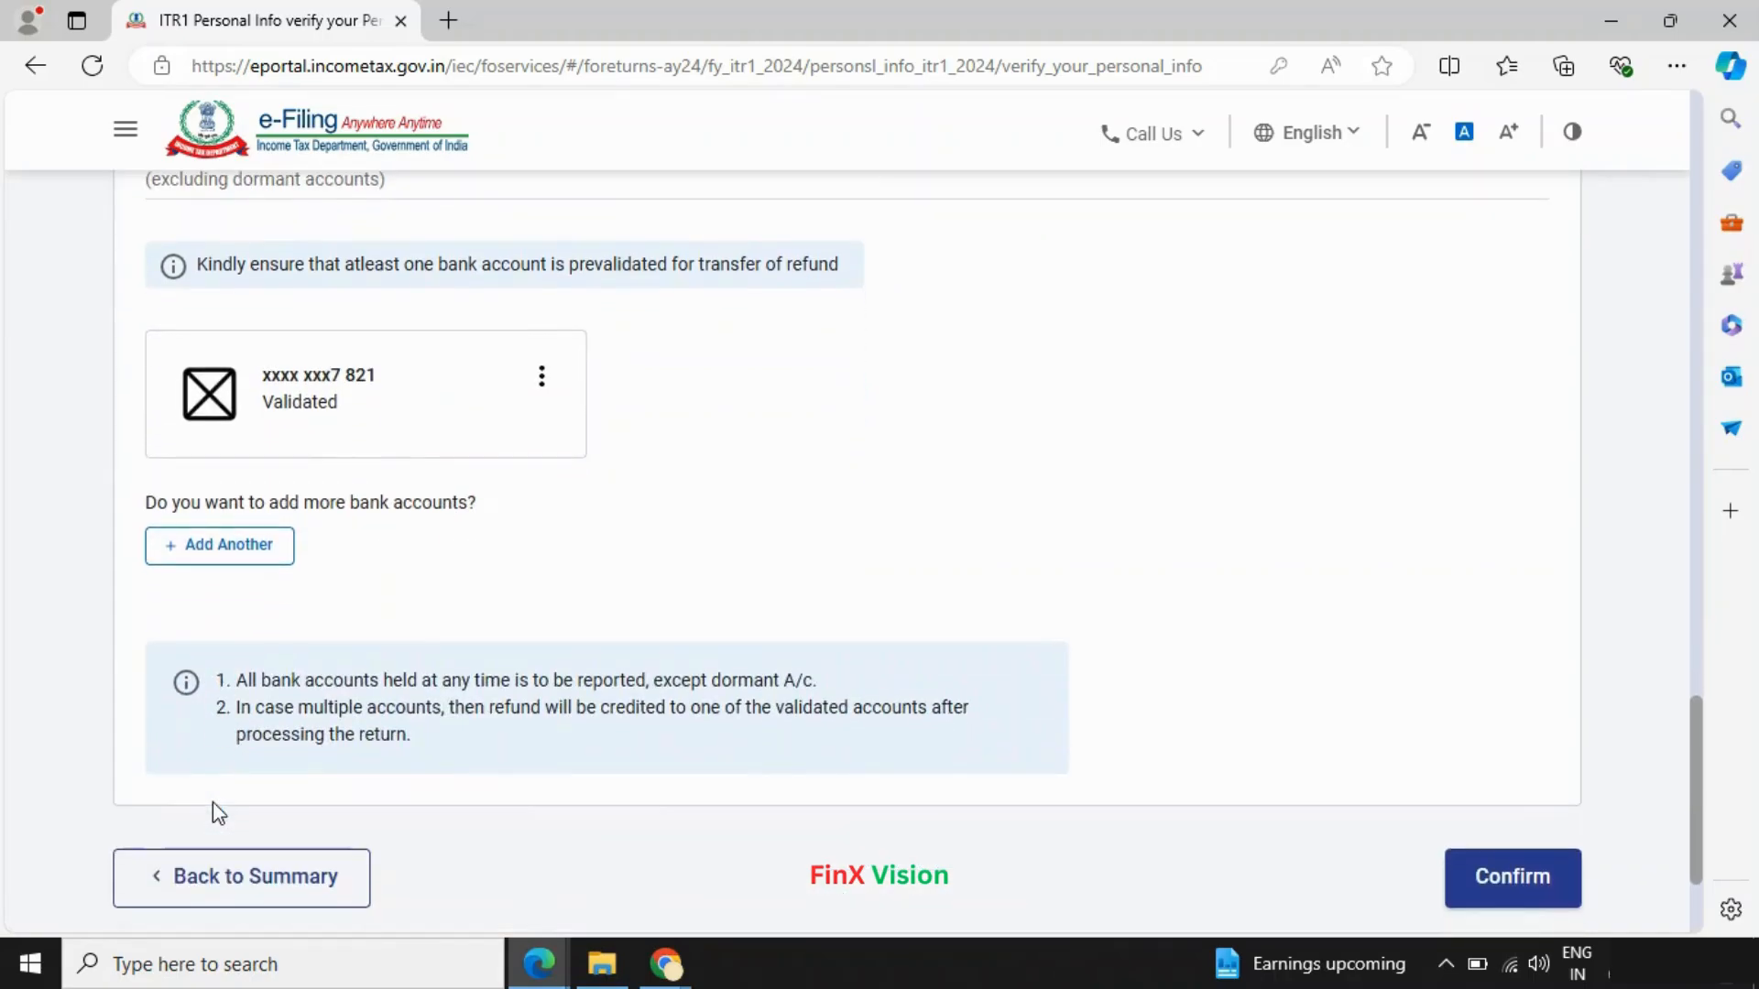
click(1502, 899)
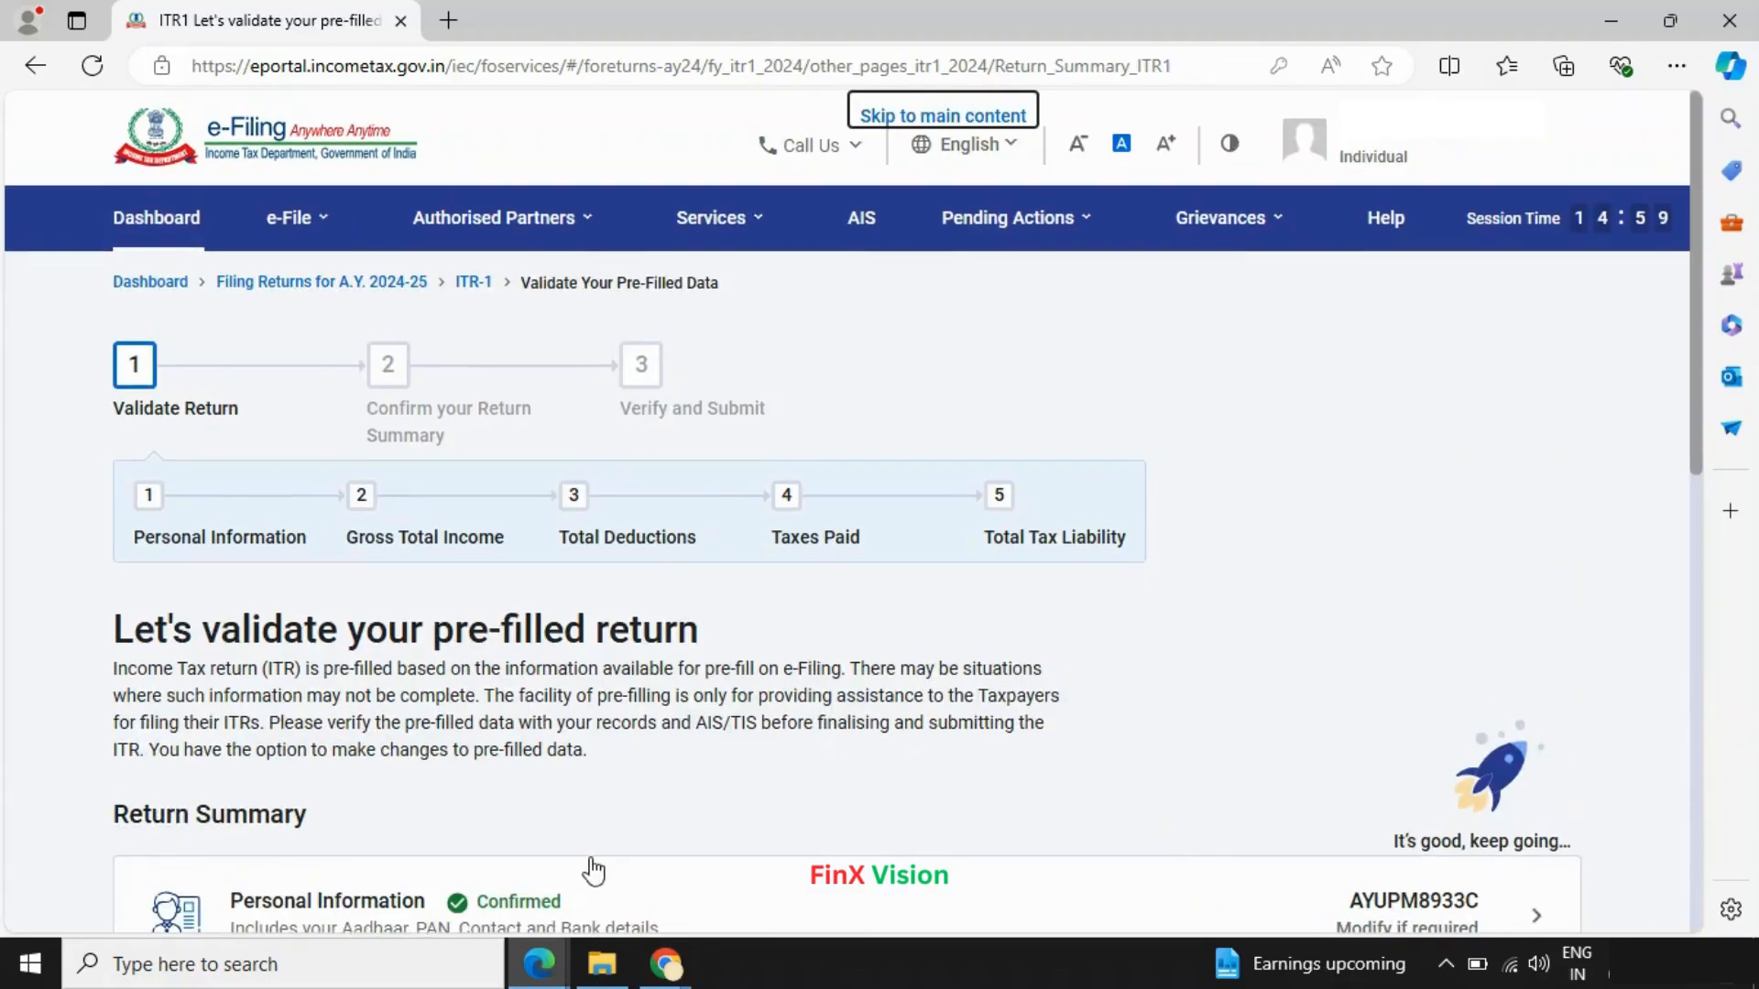
scroll(588, 866, down, 2)
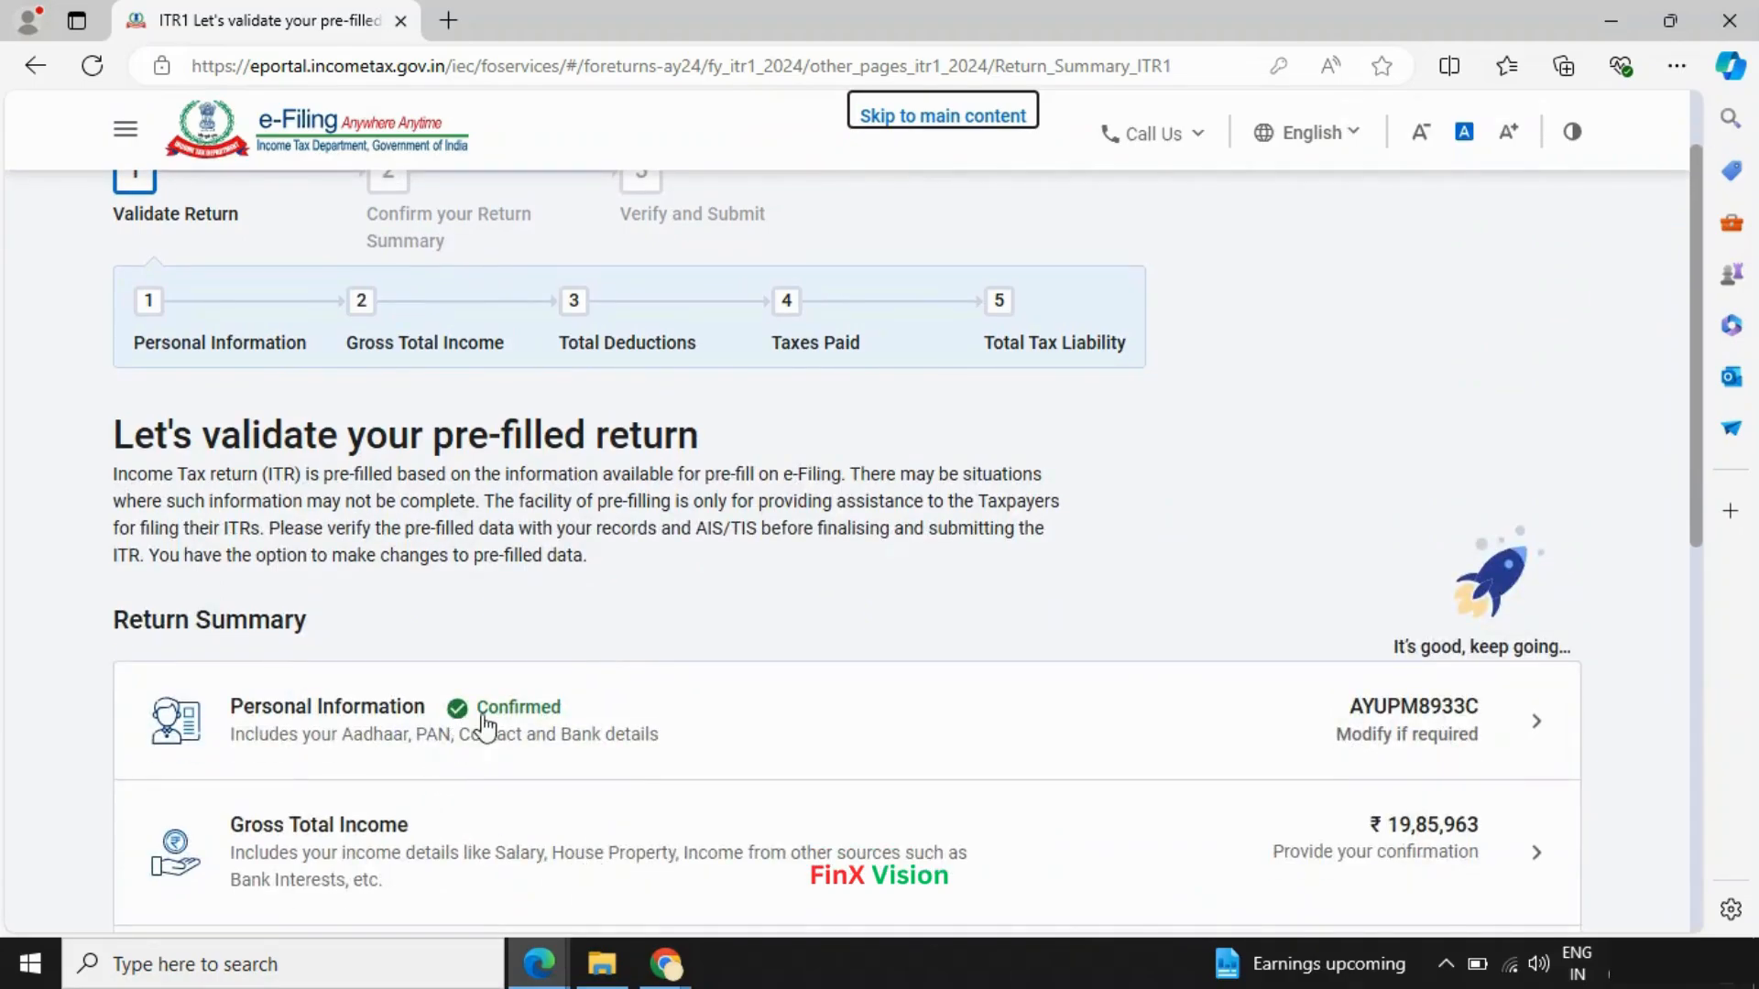
scroll(1609, 616, down, 3)
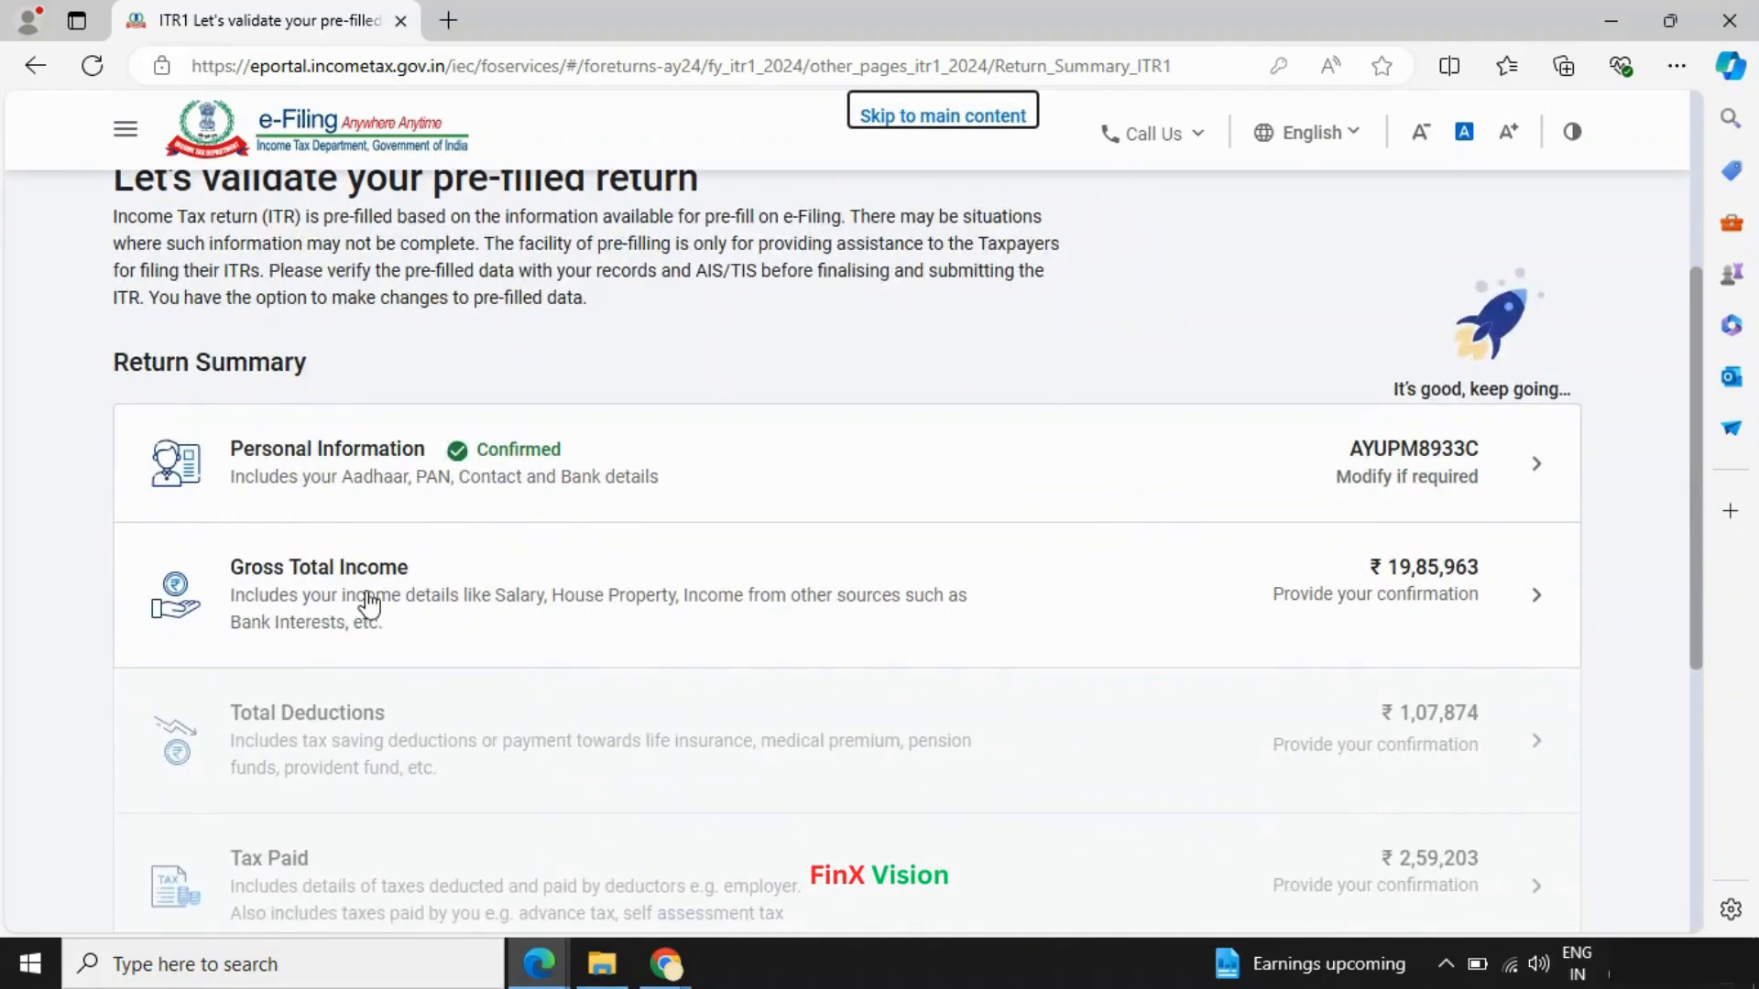
- Open Gross Total Income, skip the salary exemption questions, and review the salary details
click(1538, 606)
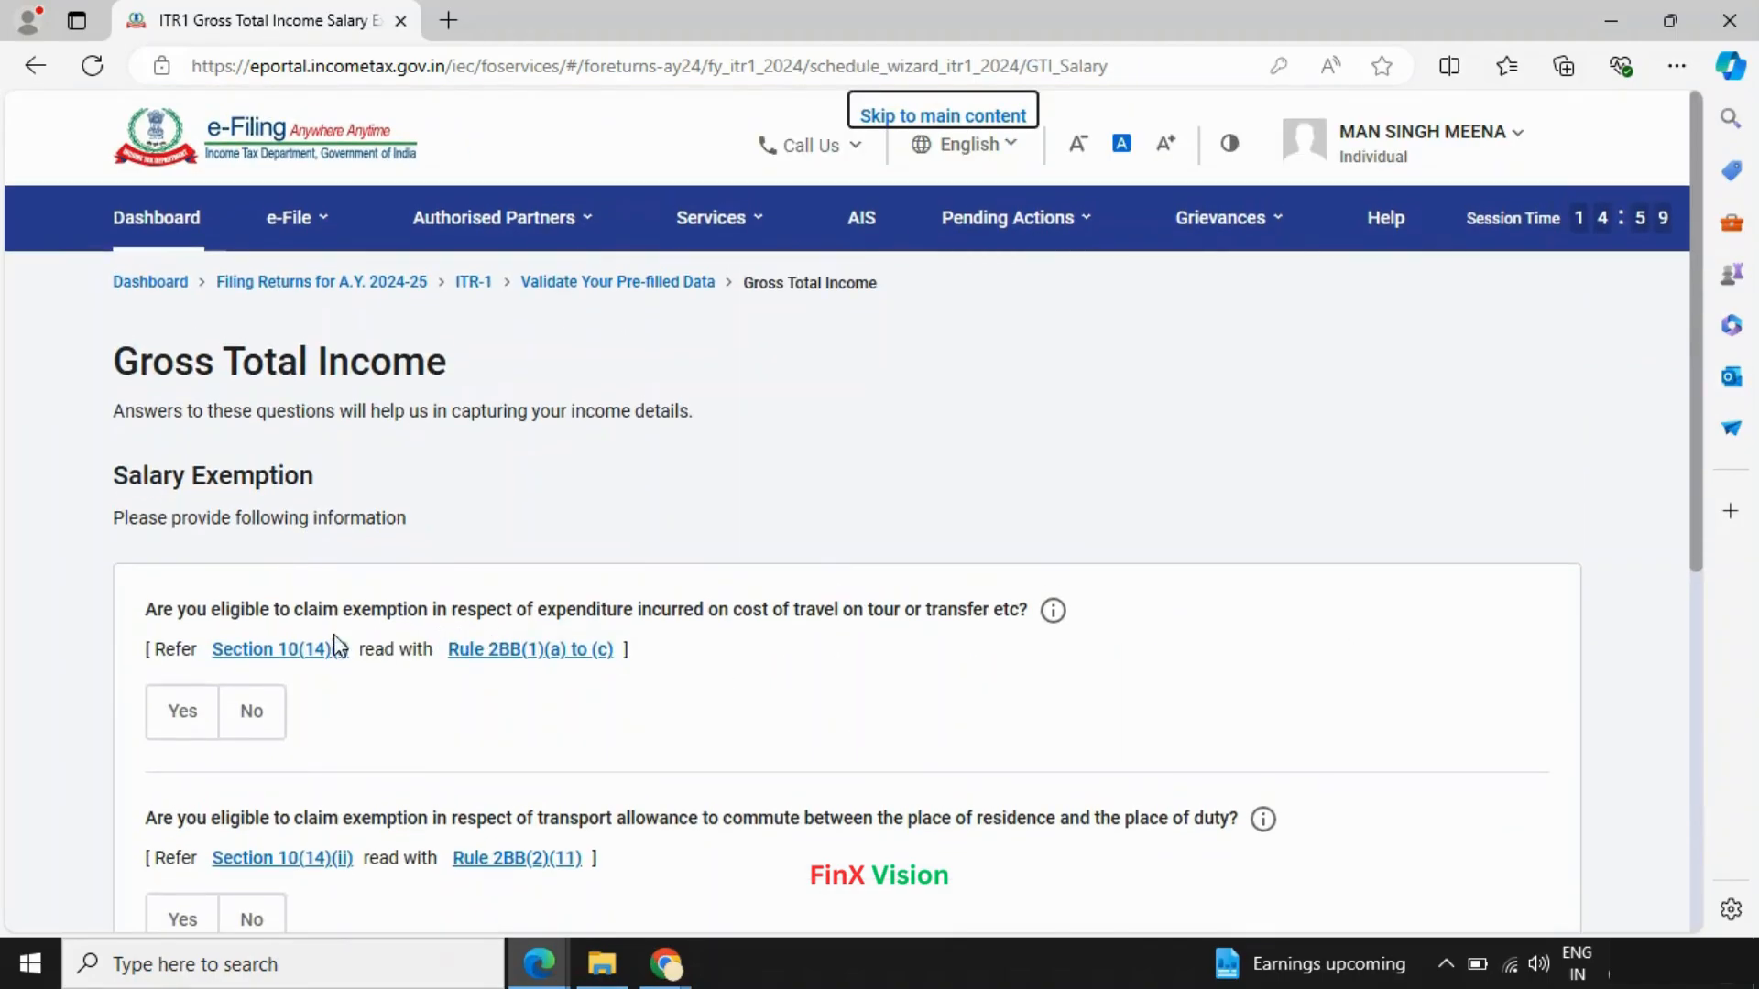
scroll(632, 664, down, 5)
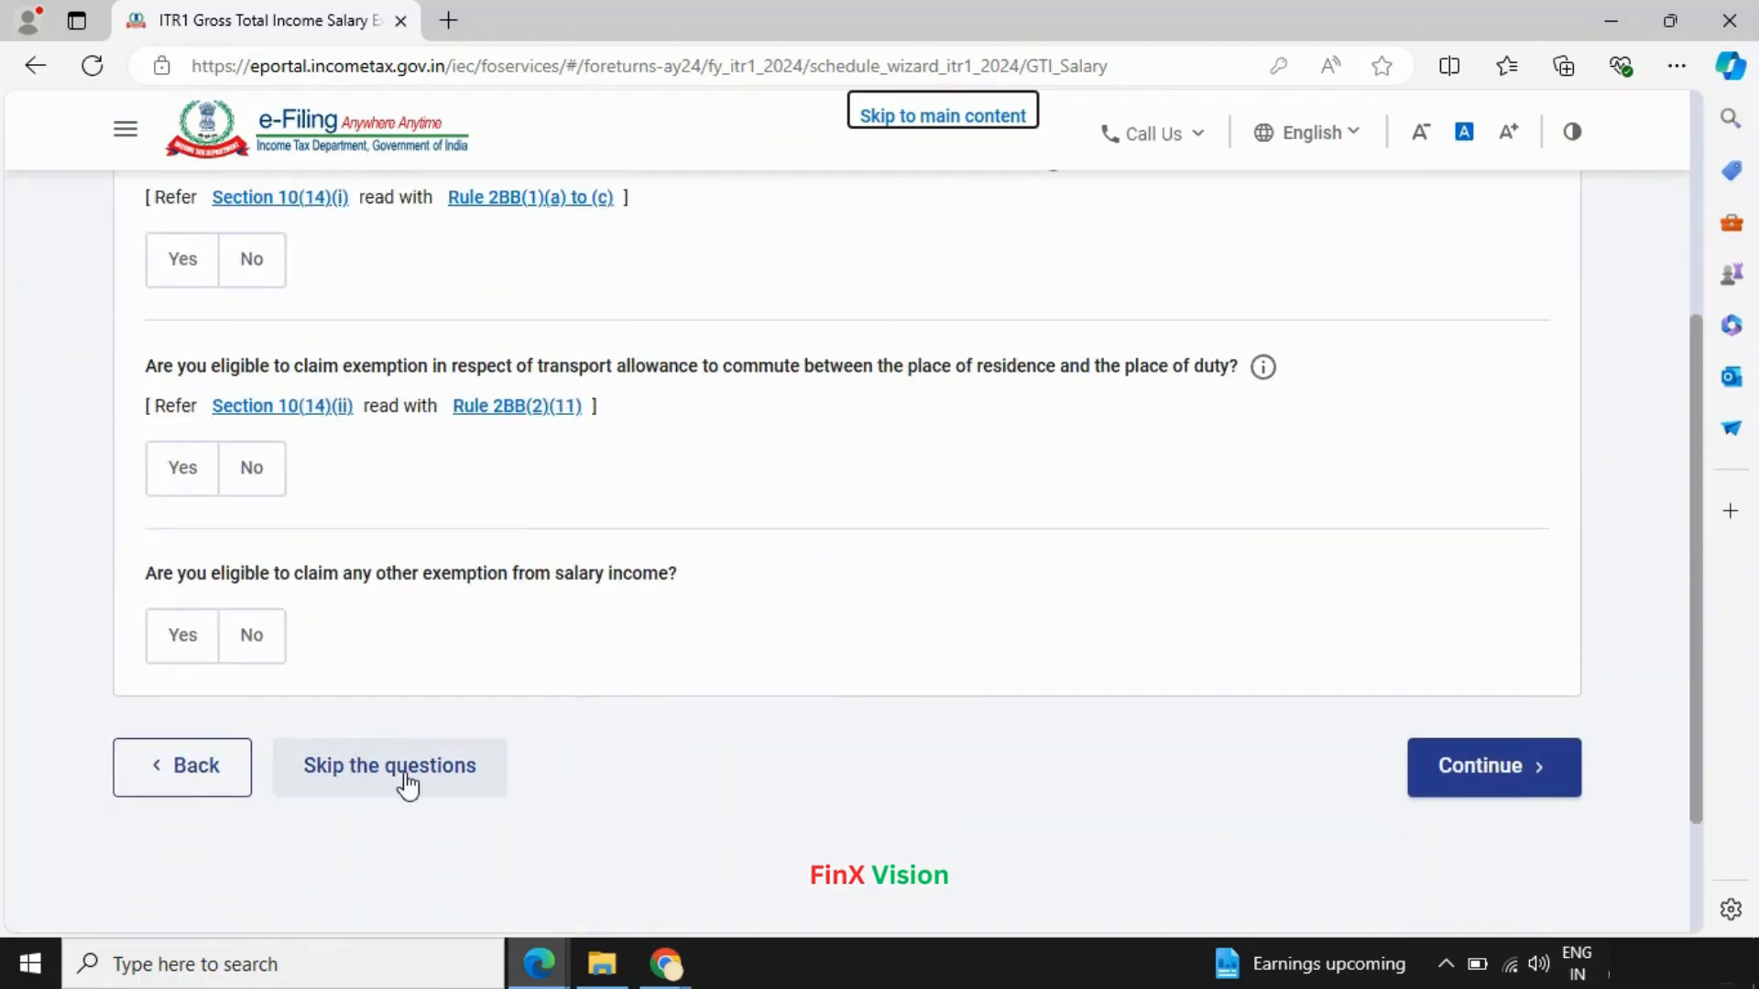
click(407, 776)
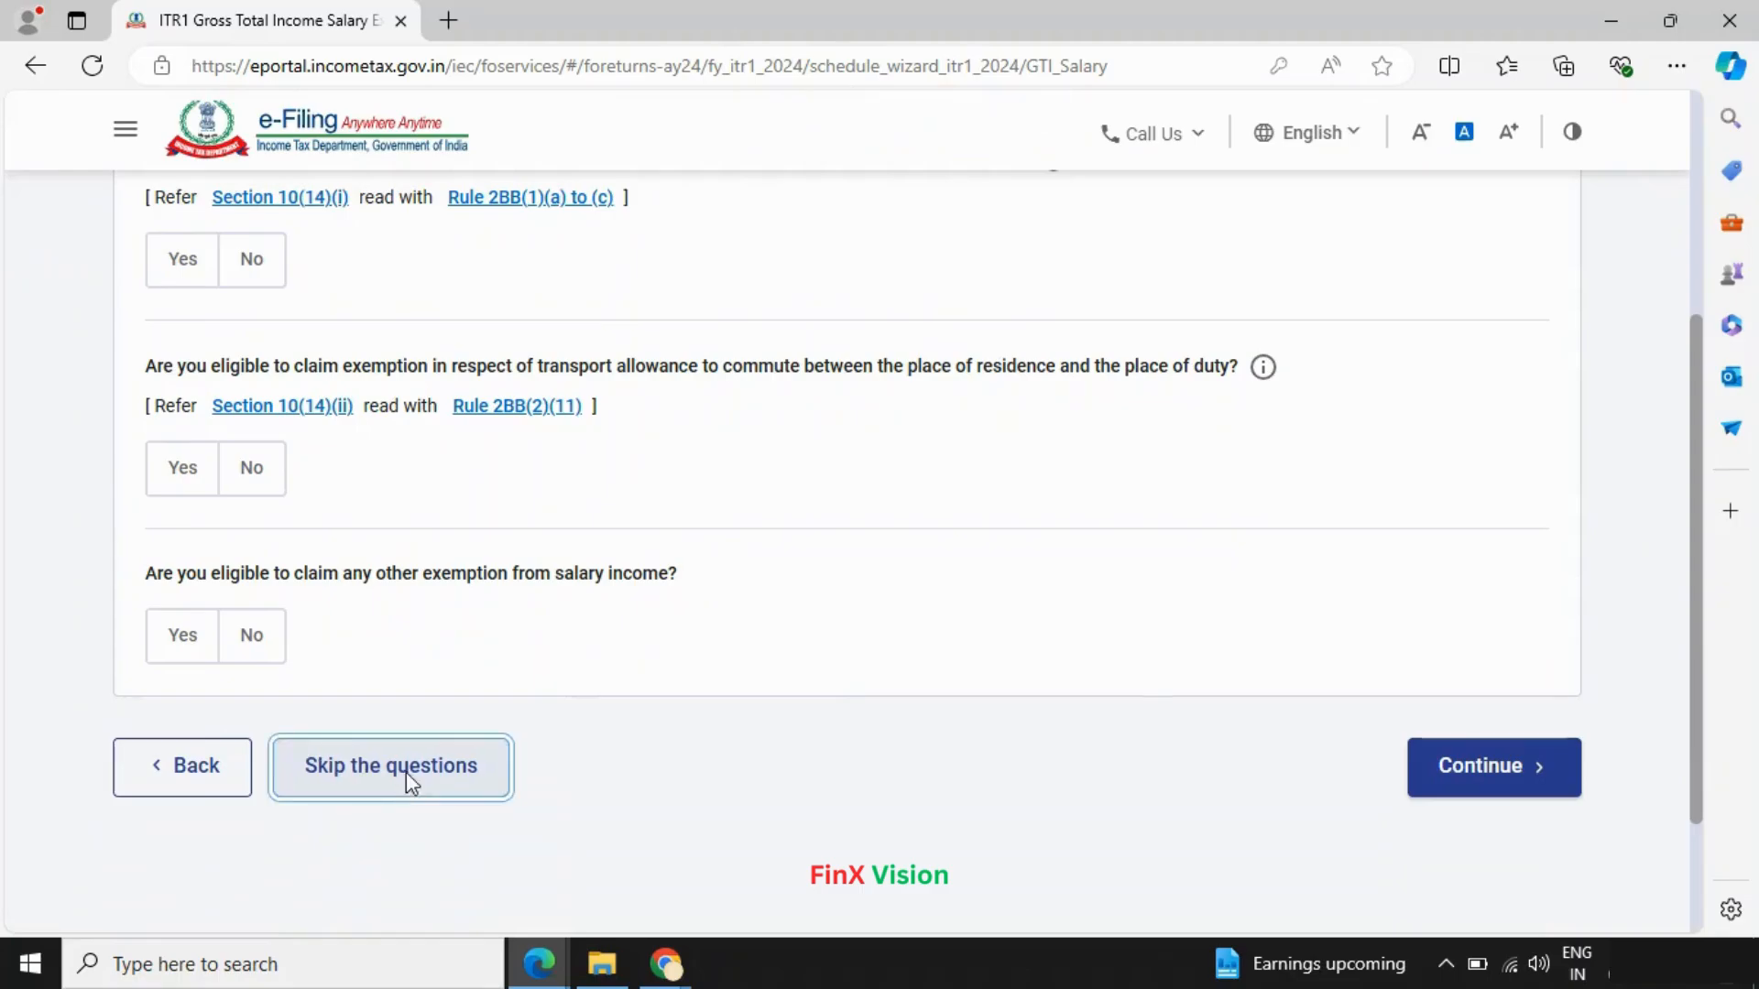
click(1126, 630)
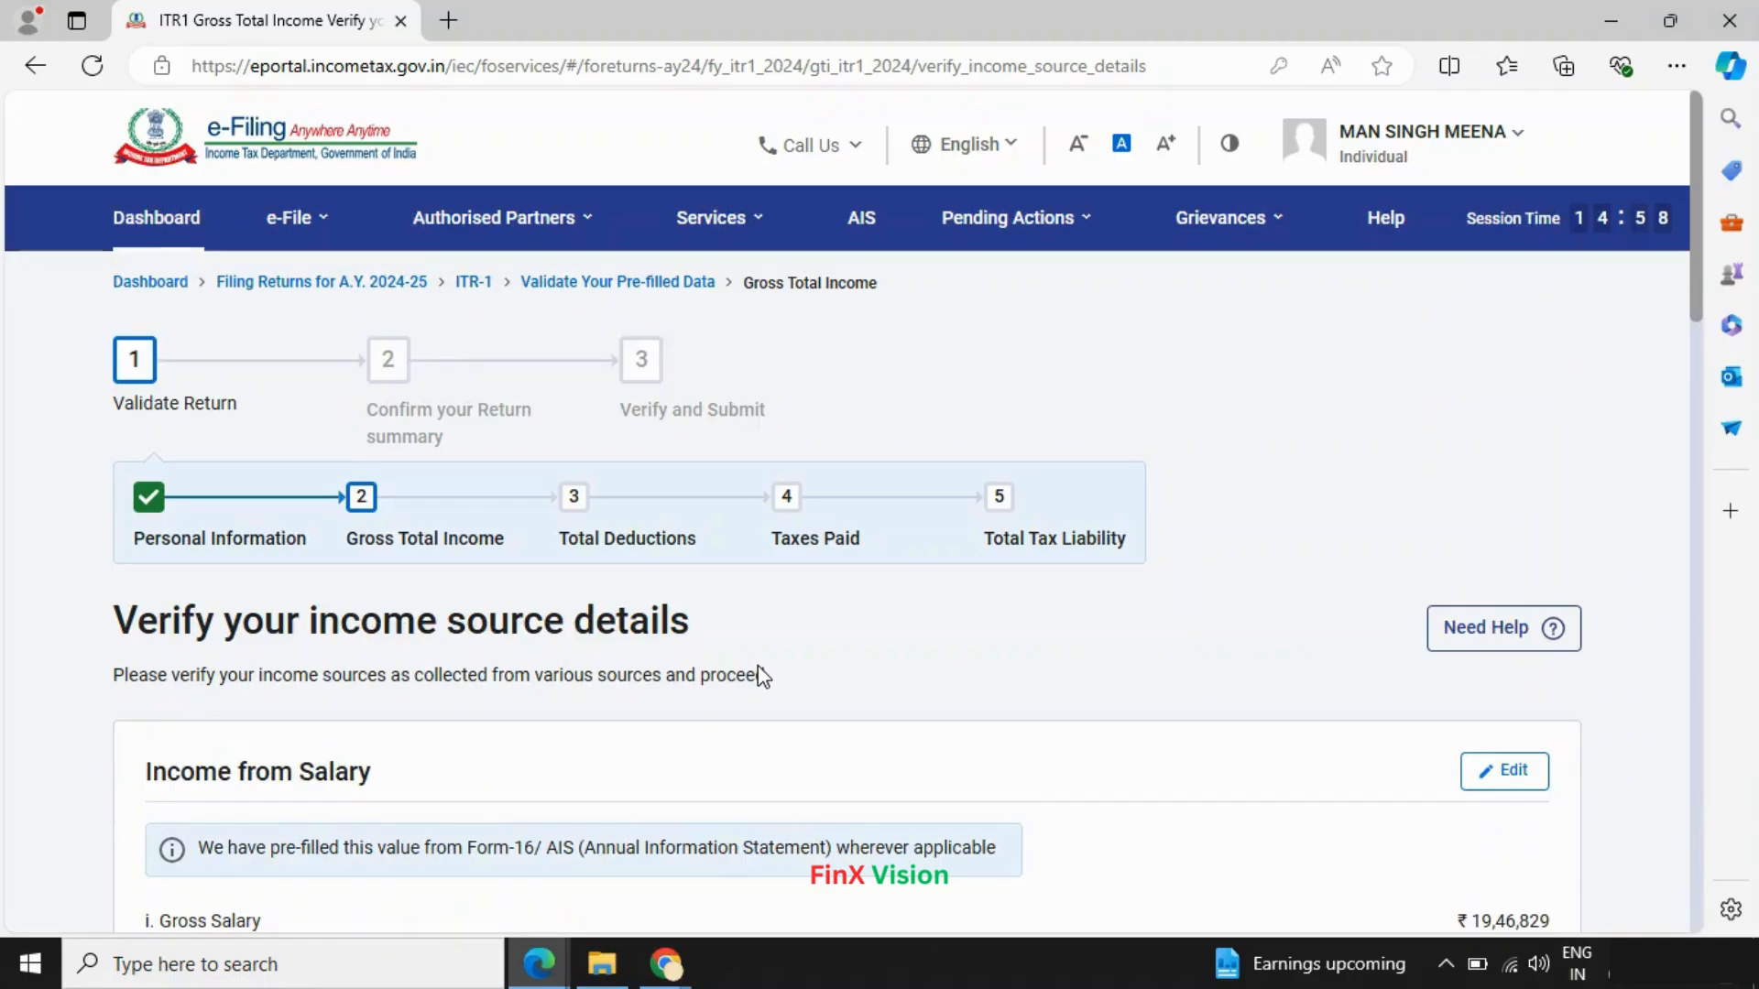
scroll(763, 676, down, 2)
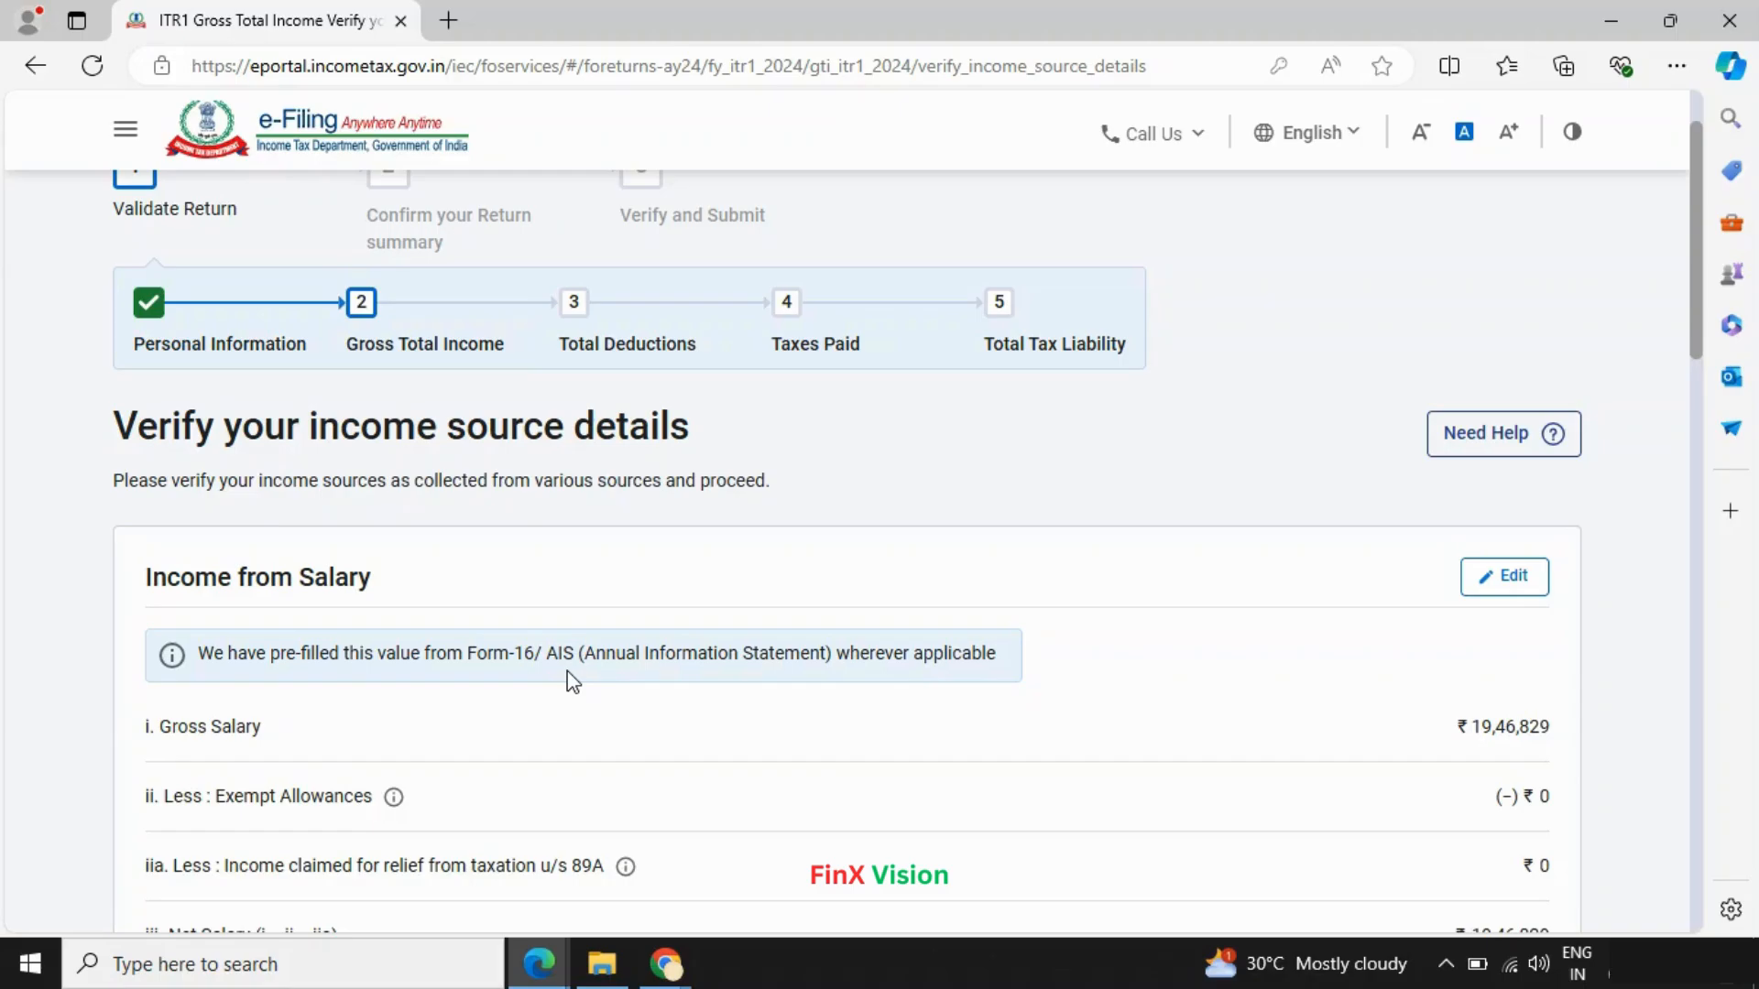
scroll(572, 681, down, 3)
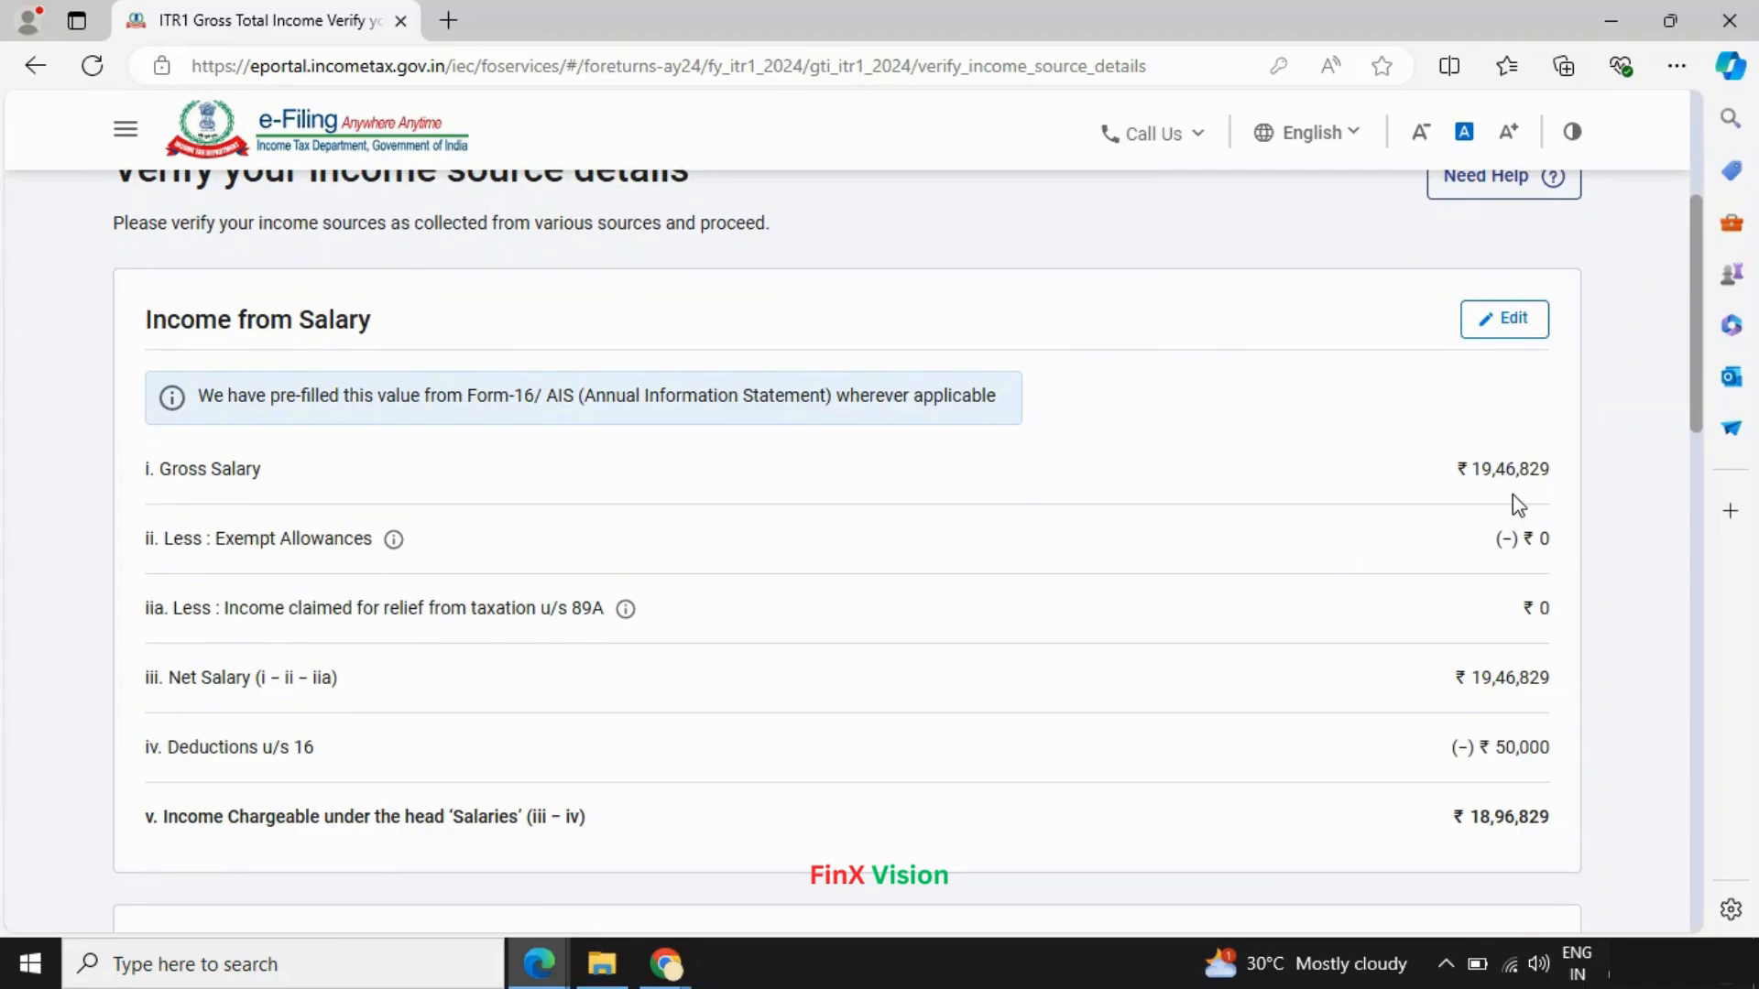
- Check salary ₹18,96,829 and exempt allowances against Form 16, then review other sources ₹2,265
key(alt+Tab)
key(alt+Tab)
key(alt+Tab)
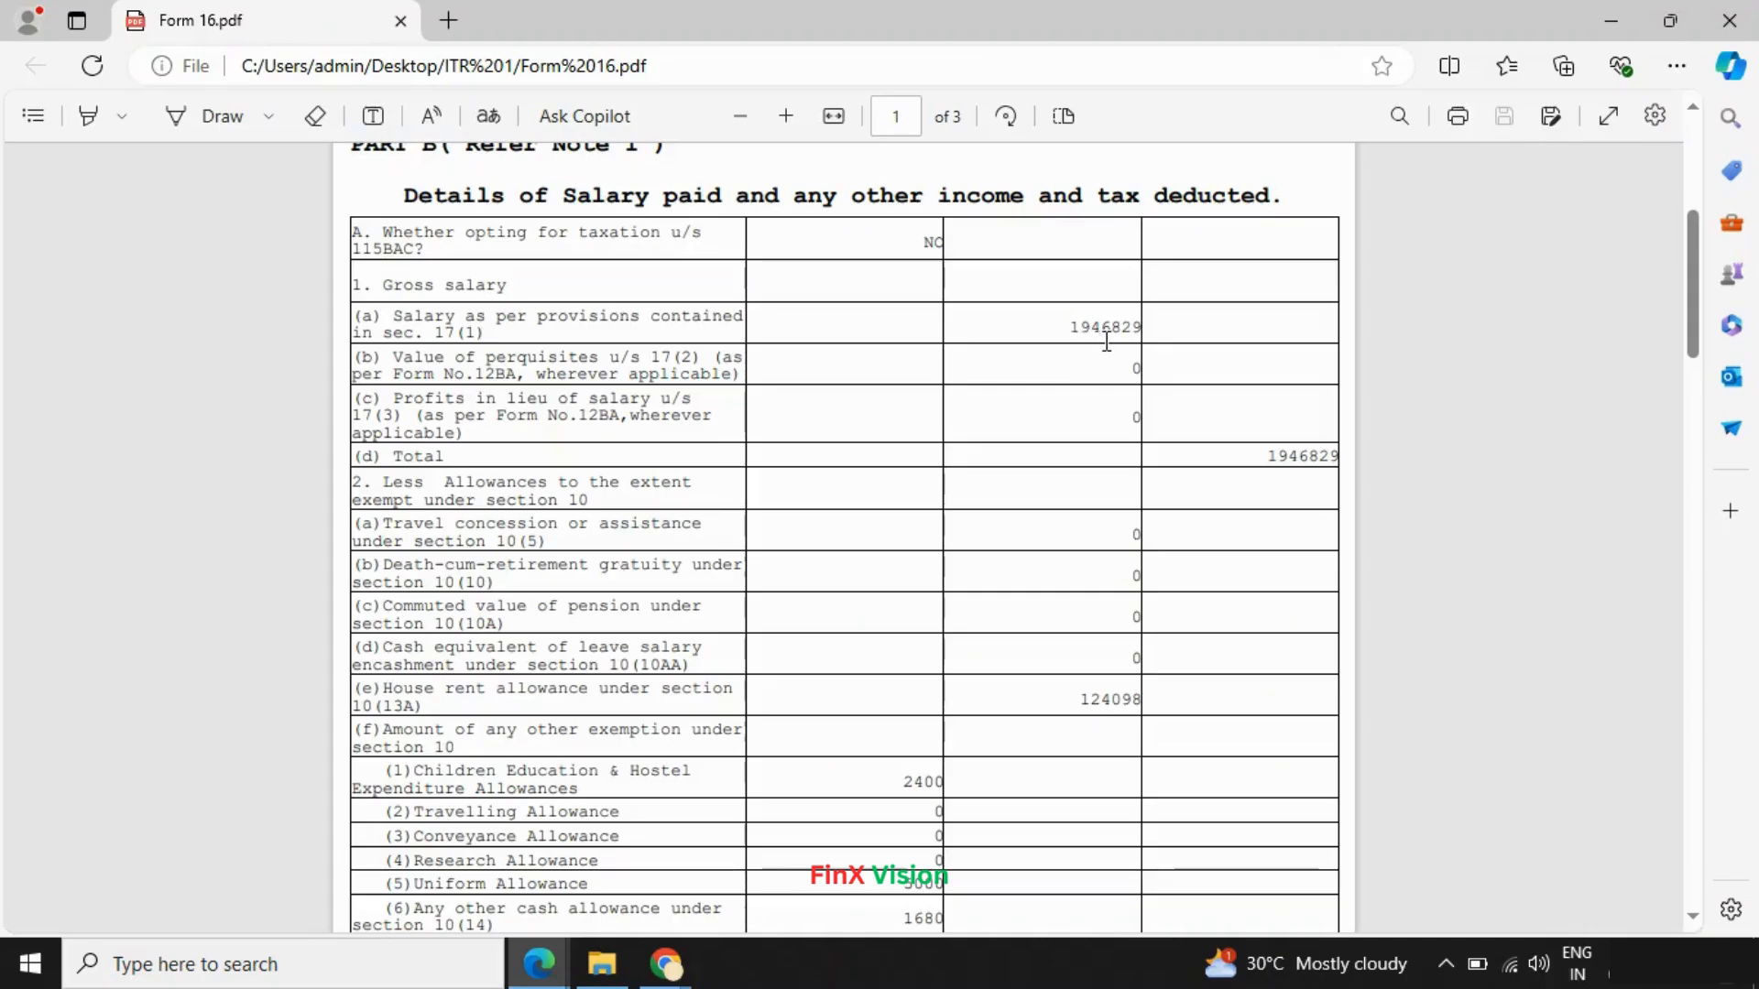
key(alt+Tab)
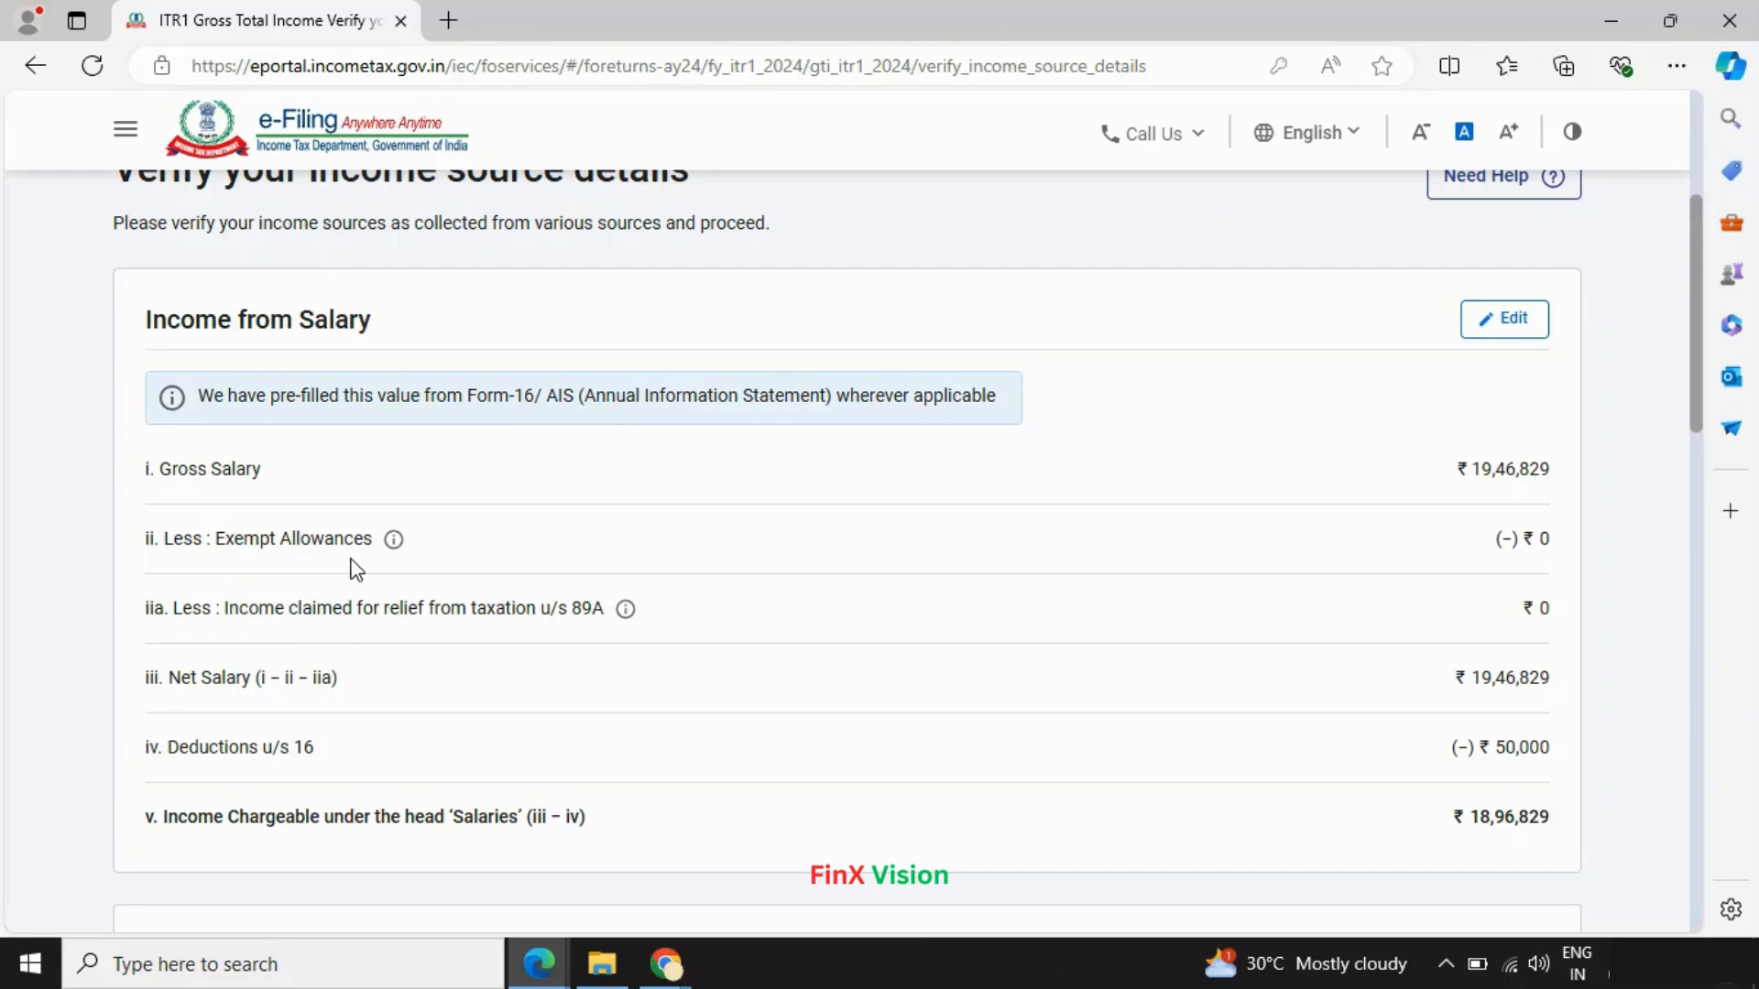
key(alt+Tab)
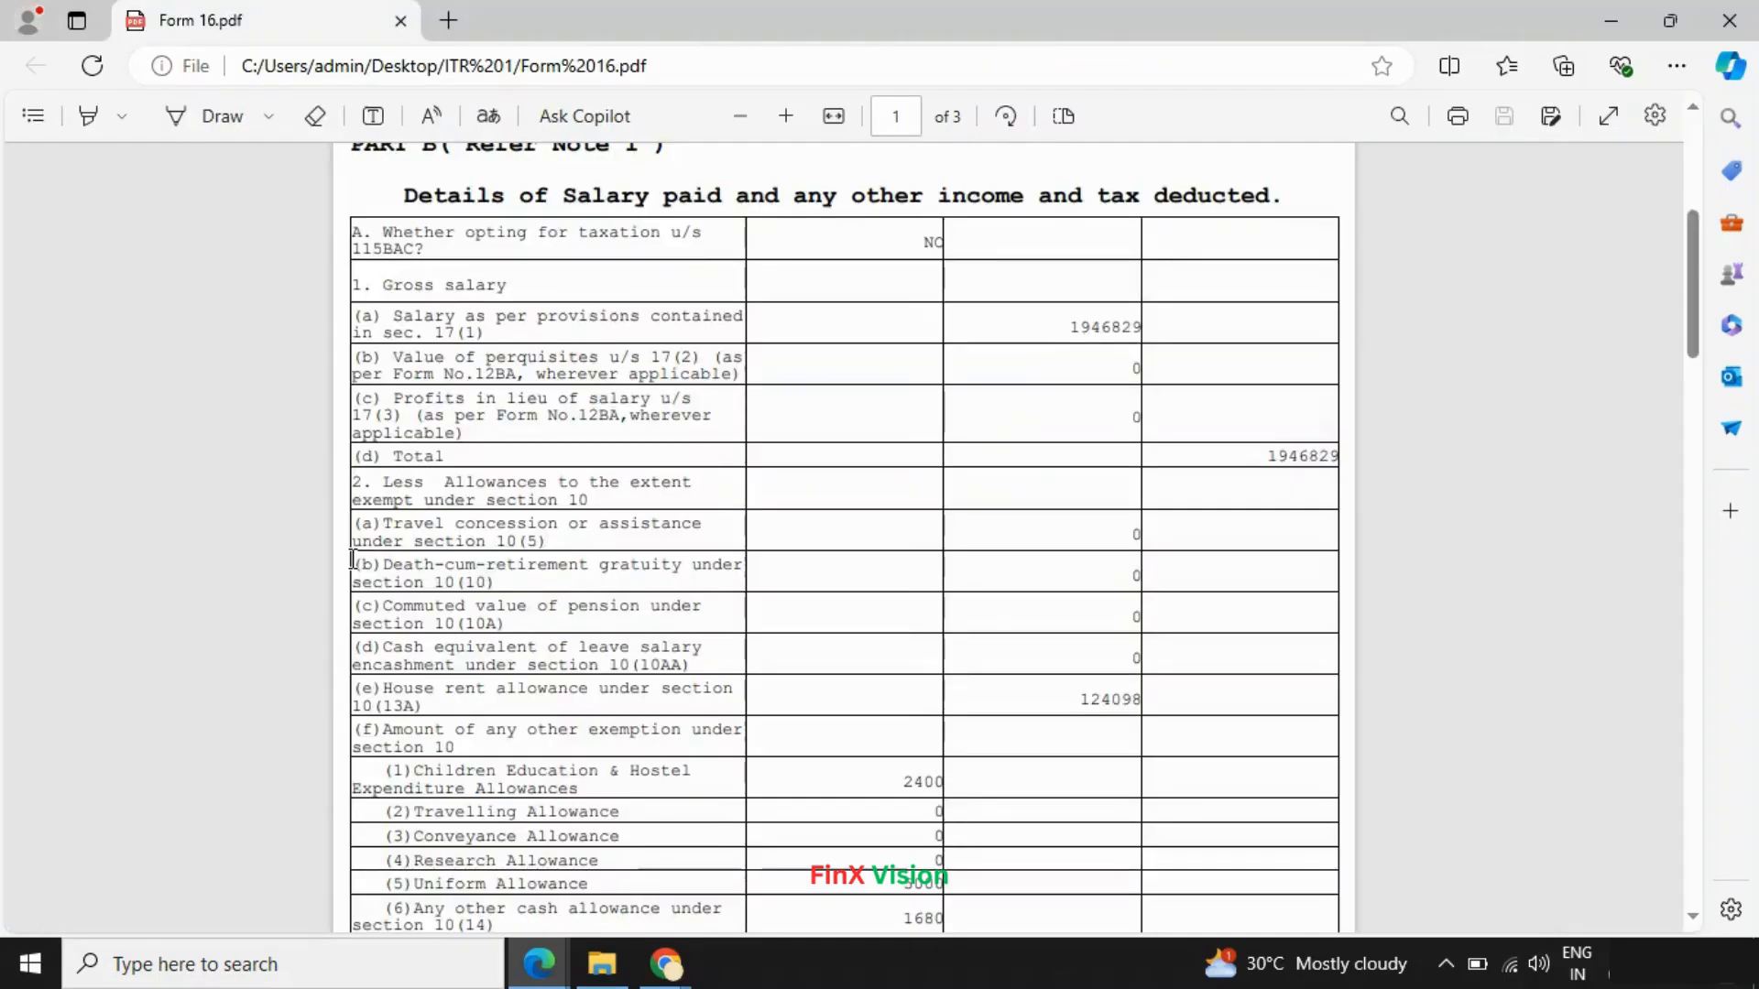
scroll(353, 558, down, 3)
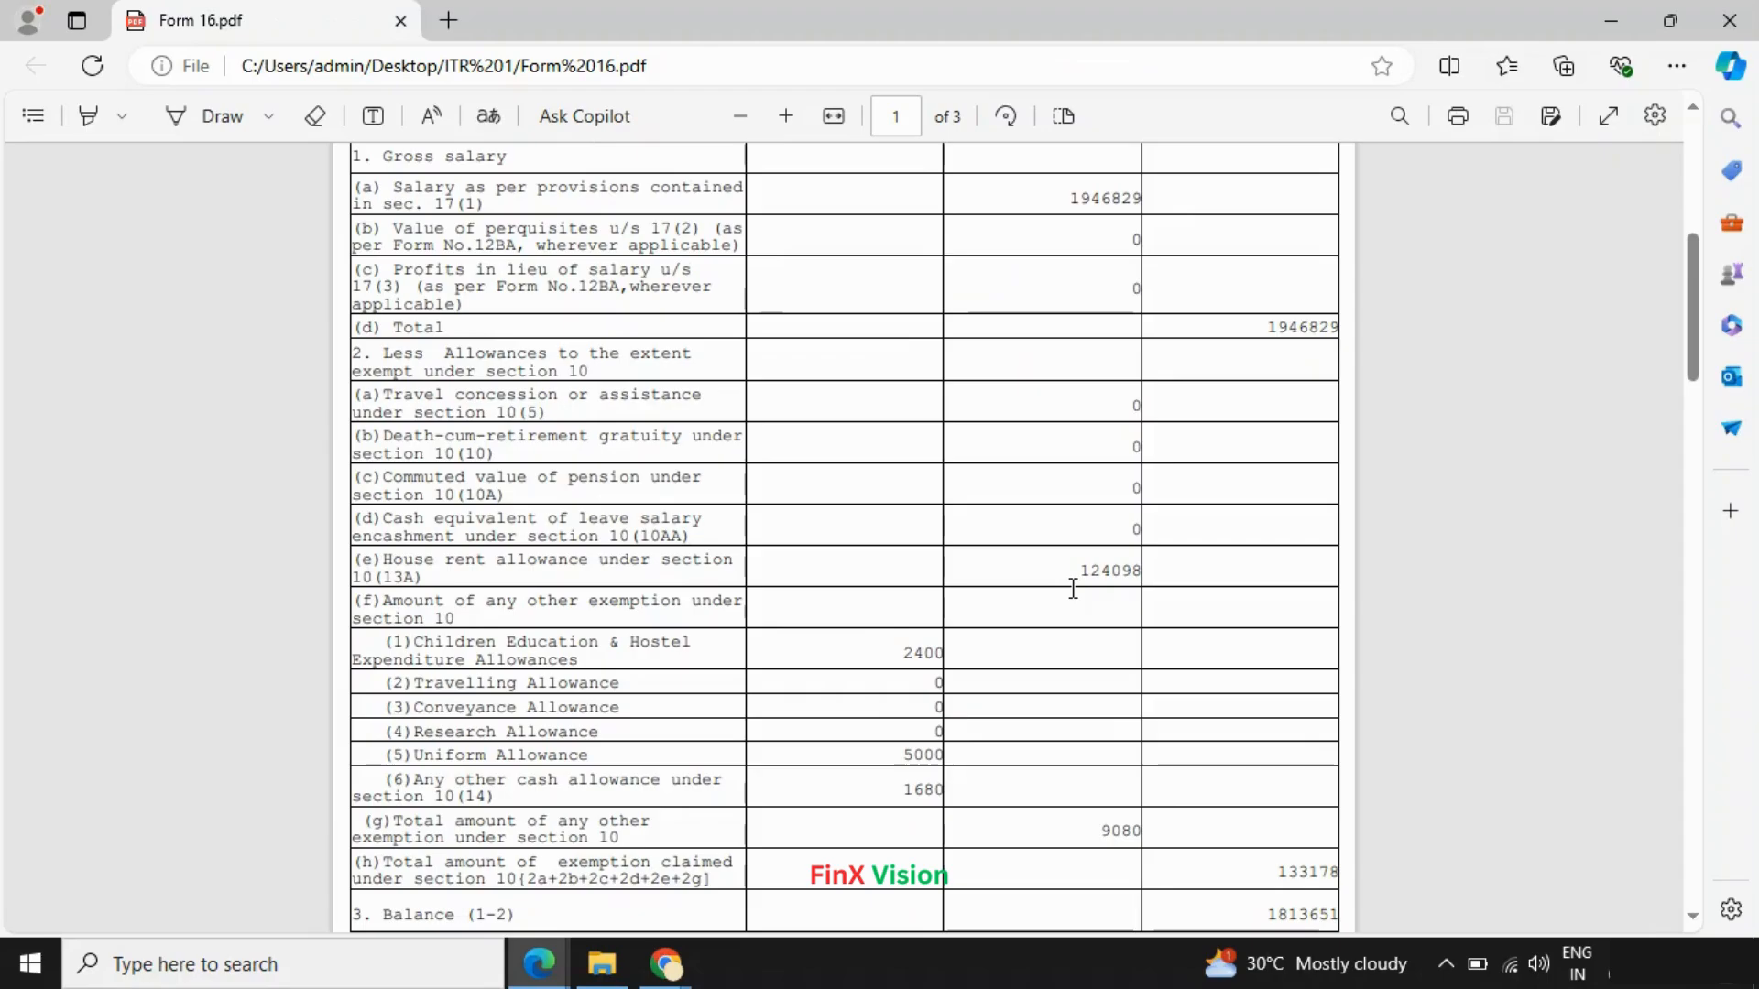
key(alt+Tab)
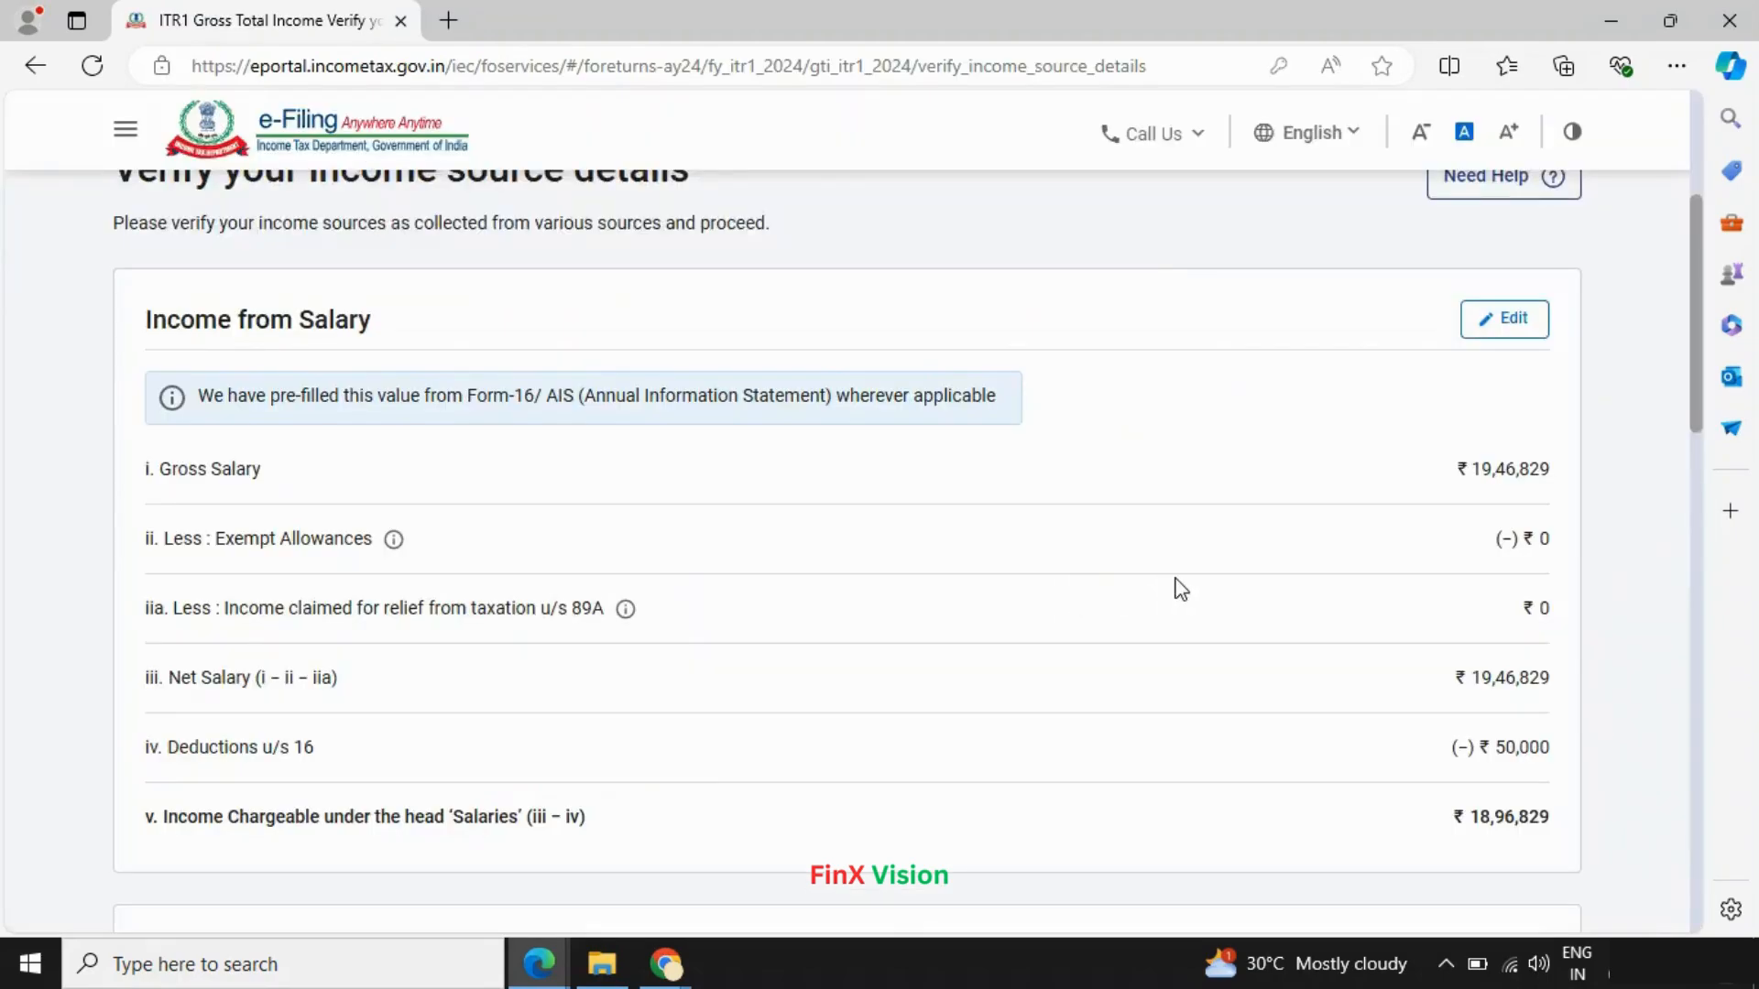
scroll(1185, 588, down, 6)
scroll(1197, 592, up, 8)
scroll(1197, 595, down, 15)
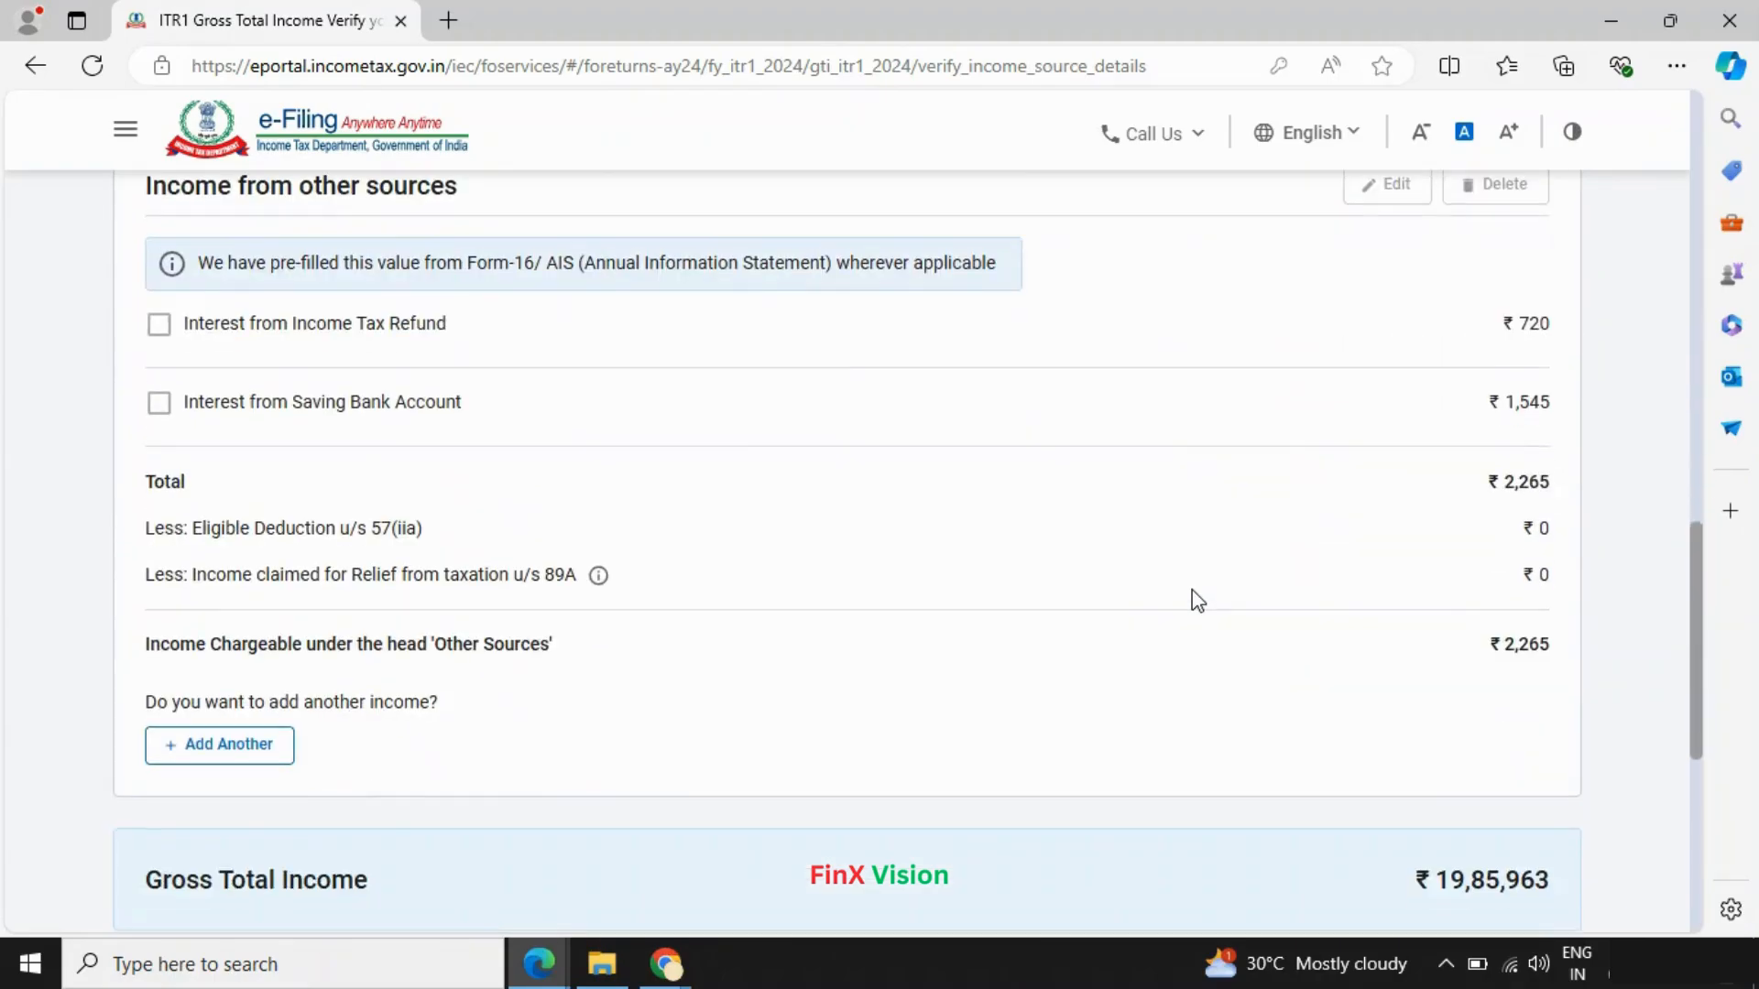
scroll(338, 784, down, 5)
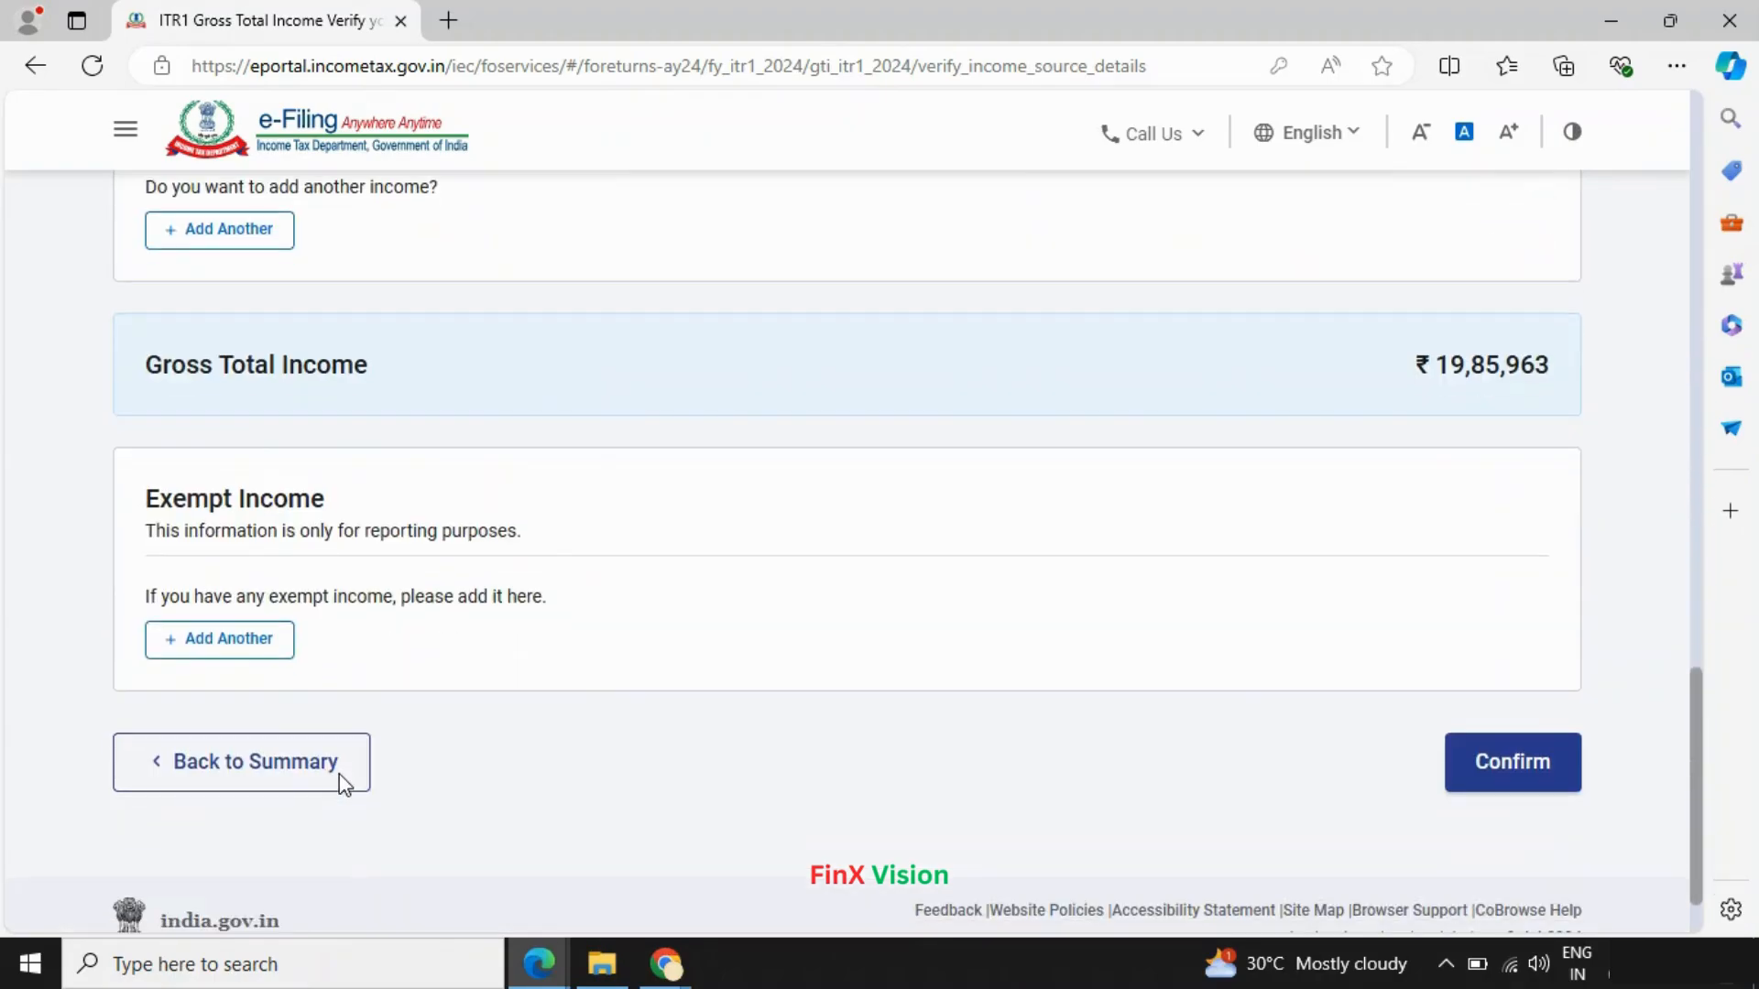
- Return to the summary, then go back to the Form Selection page
click(244, 786)
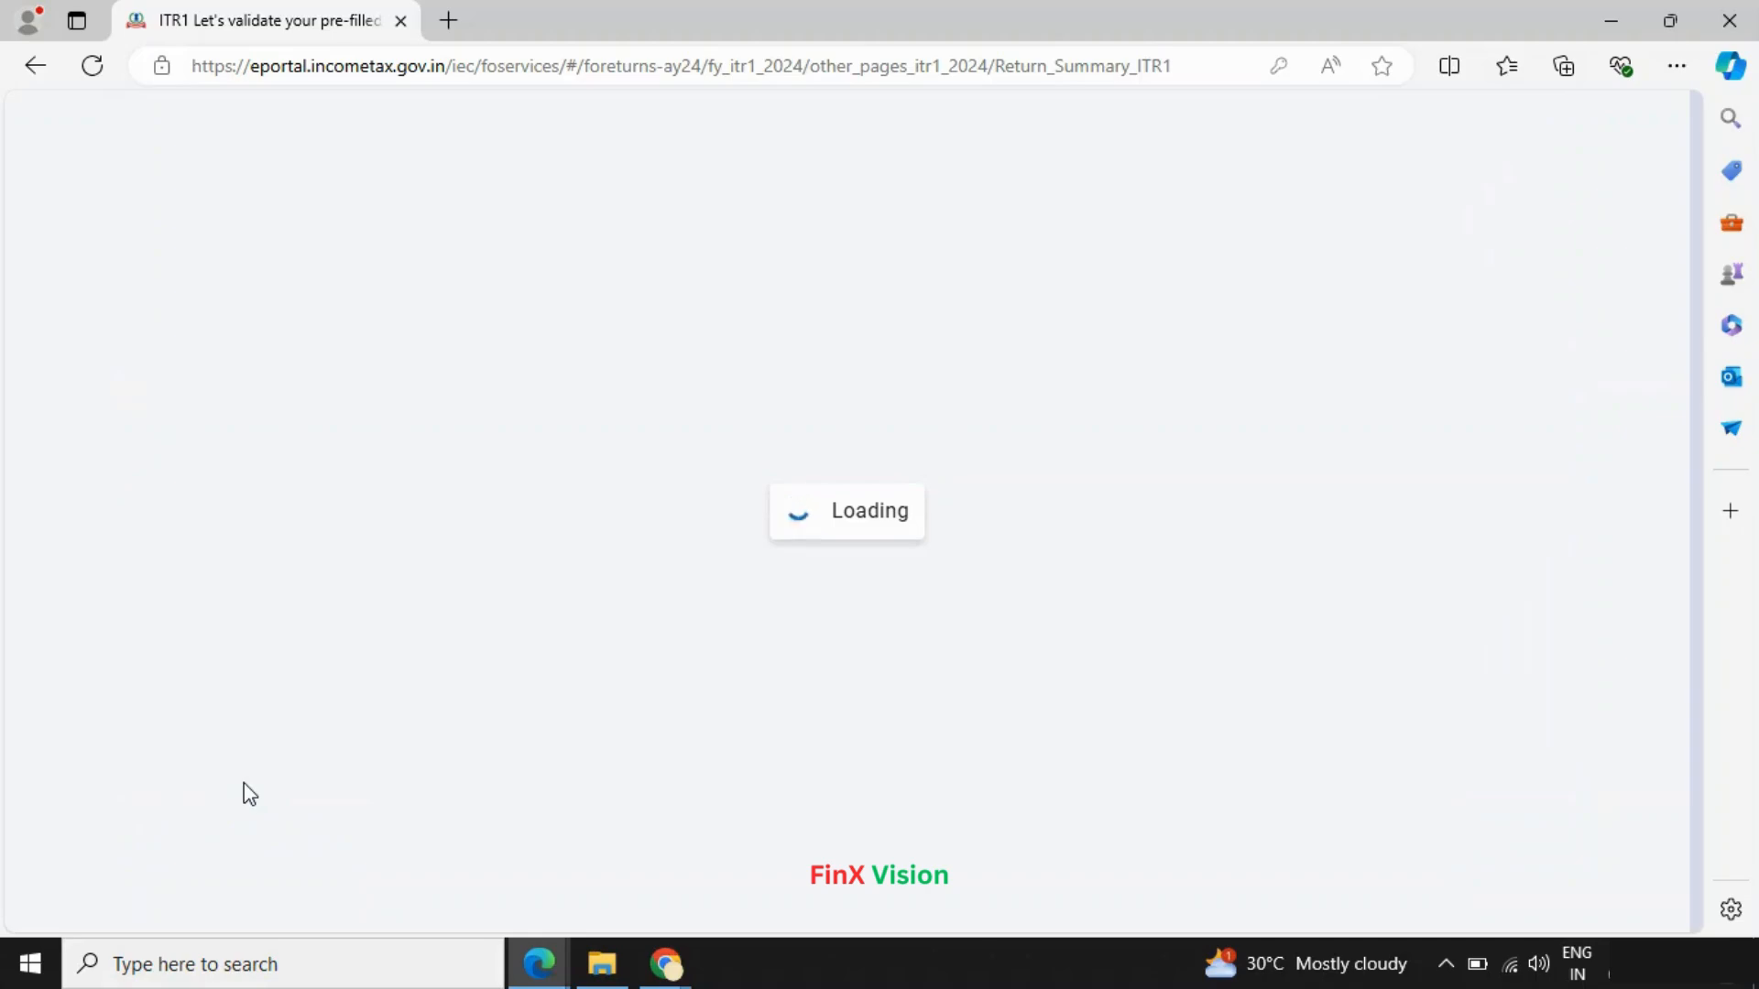
scroll(542, 758, down, 5)
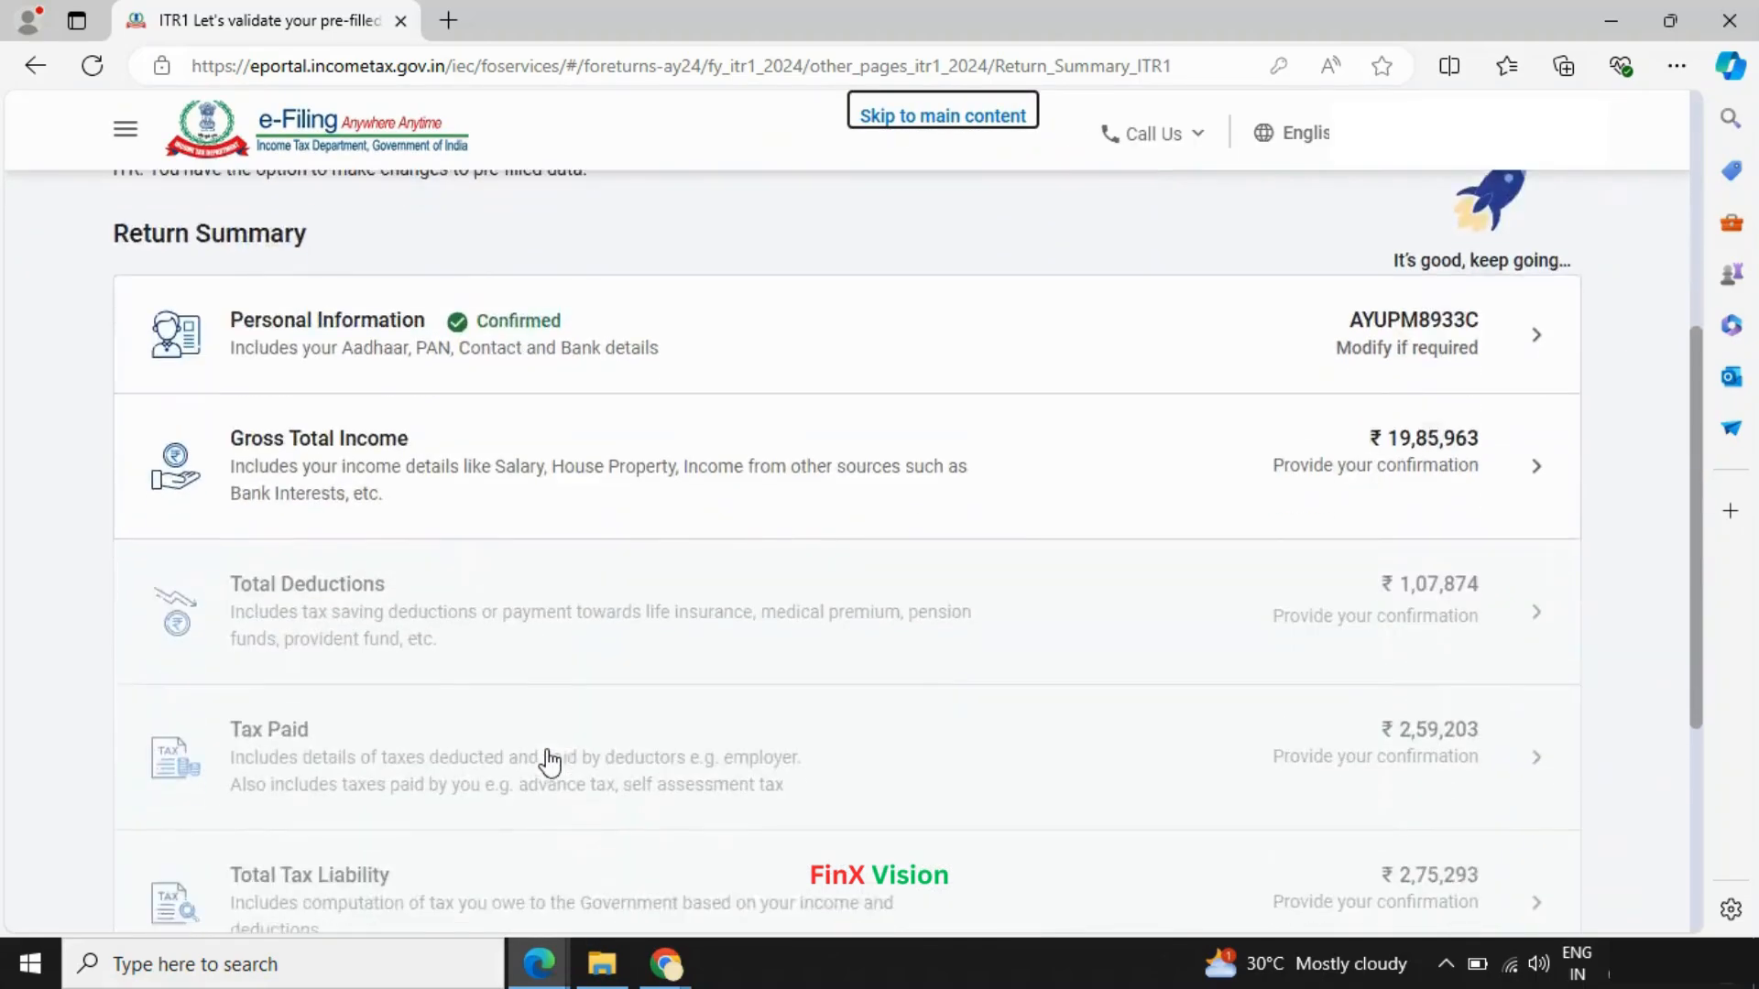
scroll(549, 760, down, 5)
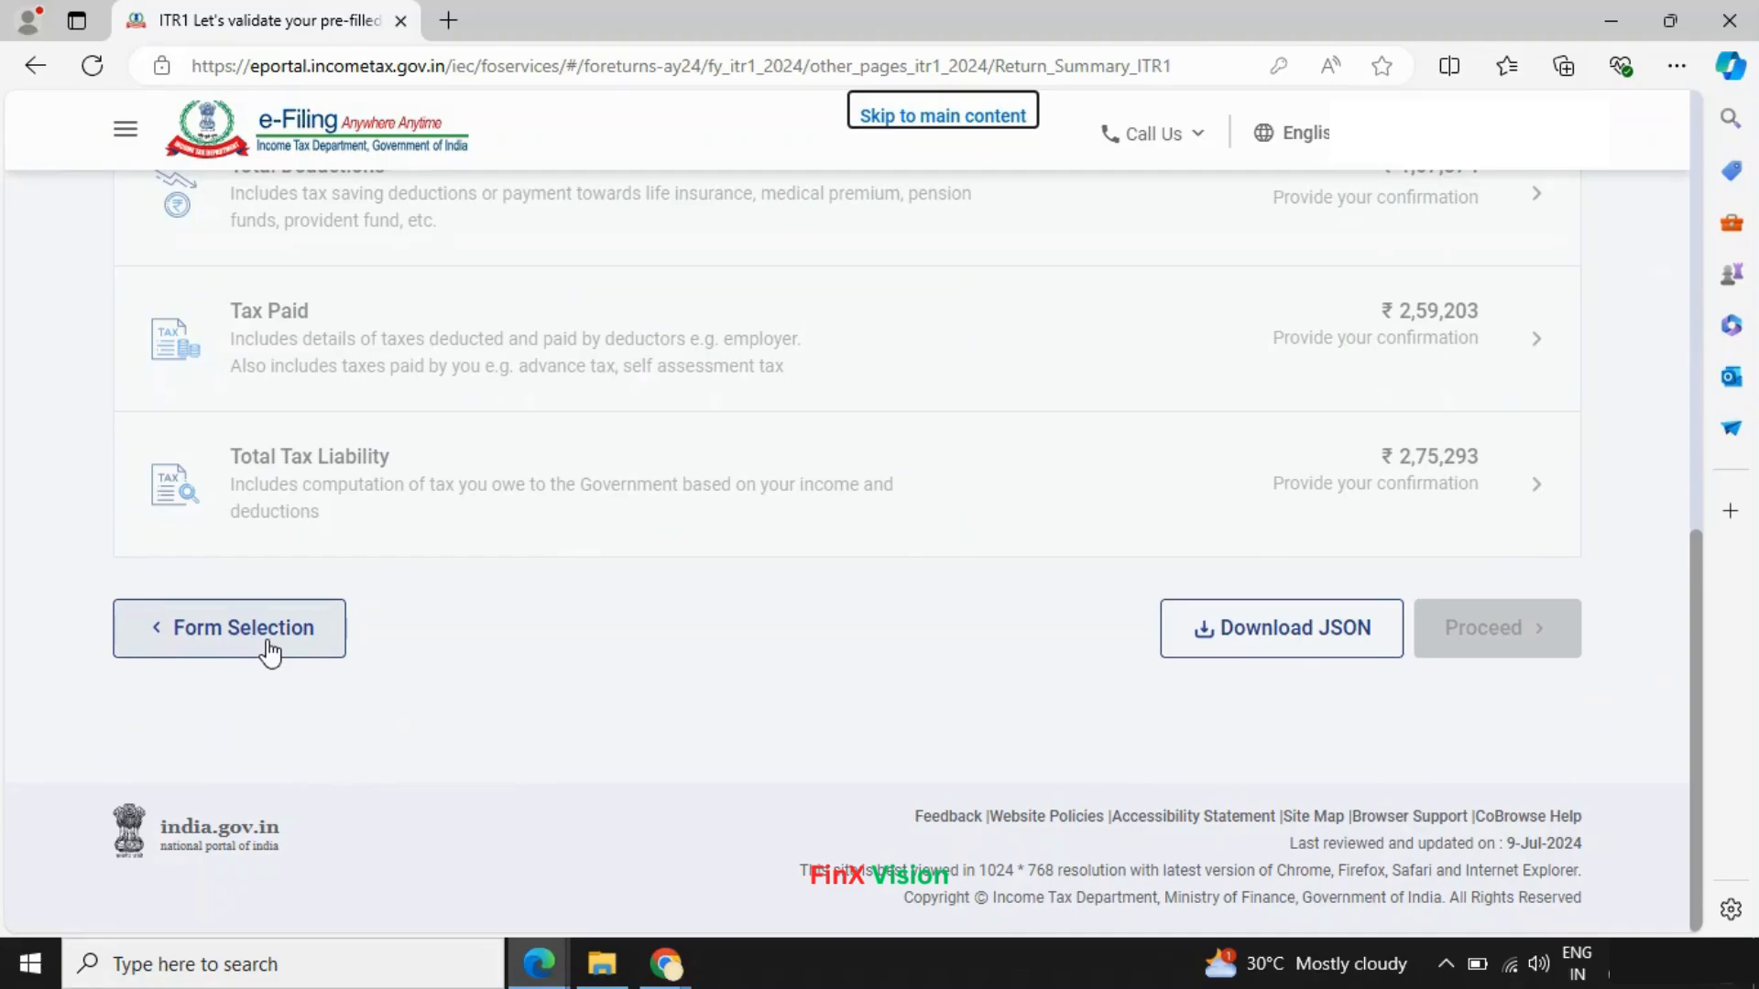
click(266, 639)
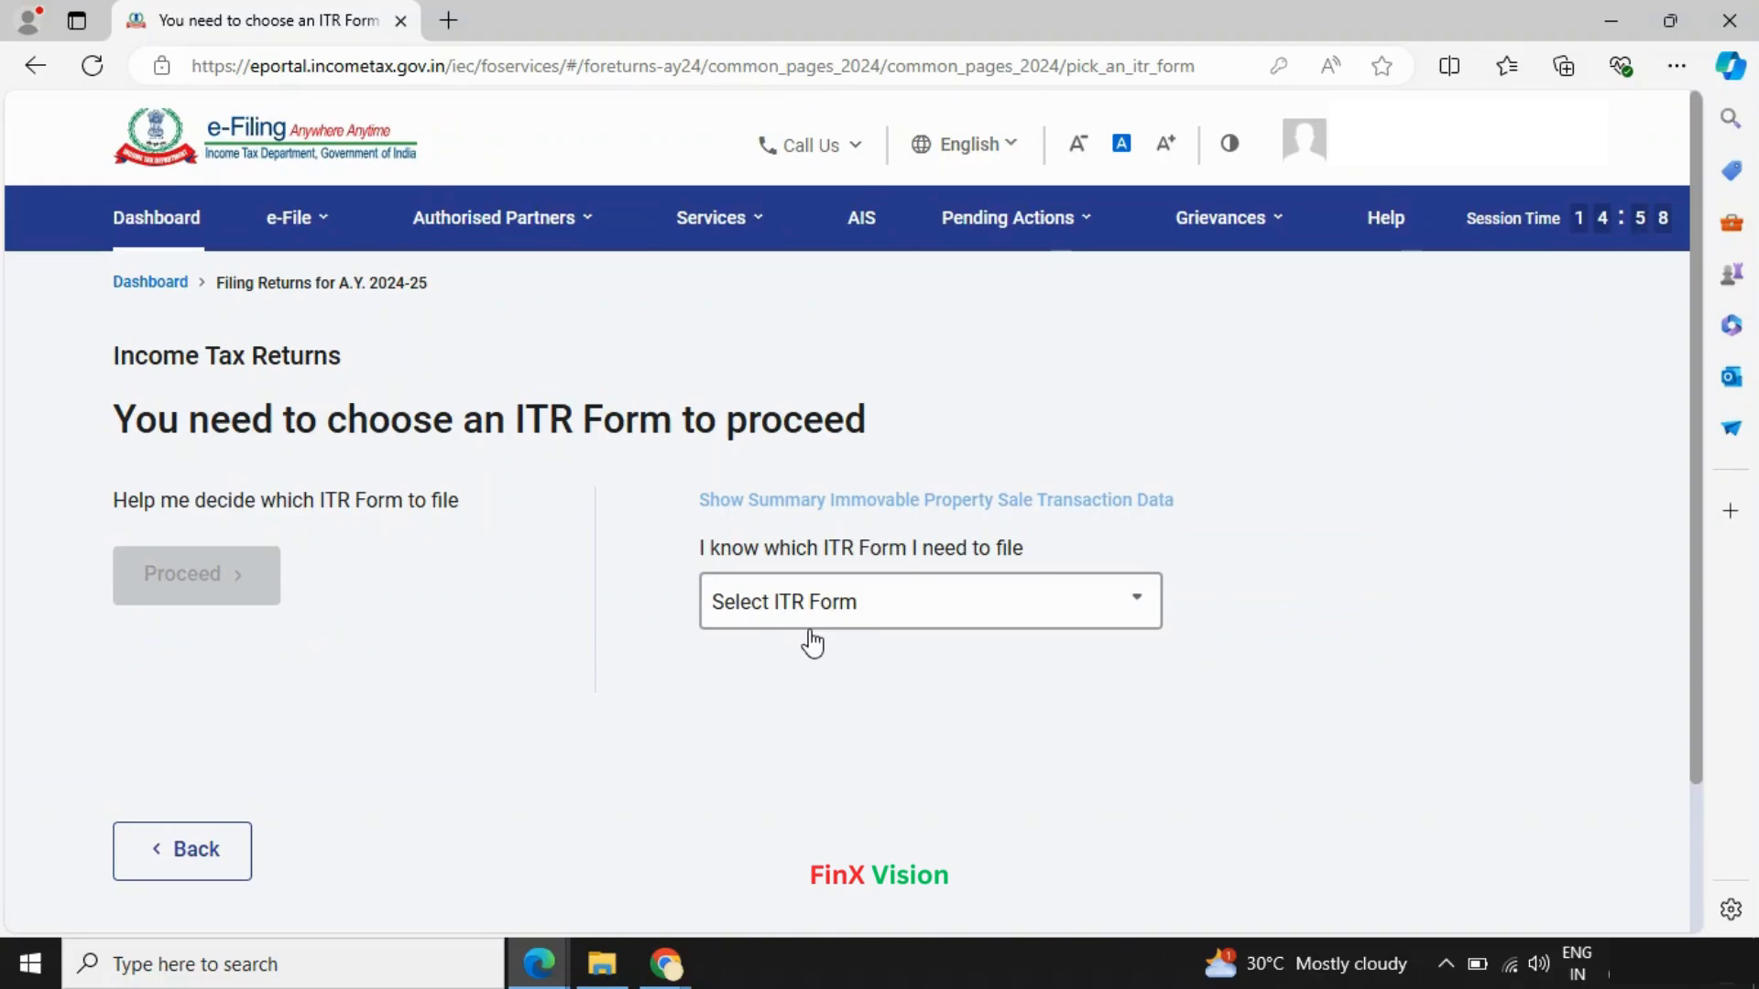
scroll(806, 645, down, 2)
scroll(210, 660, up, 2)
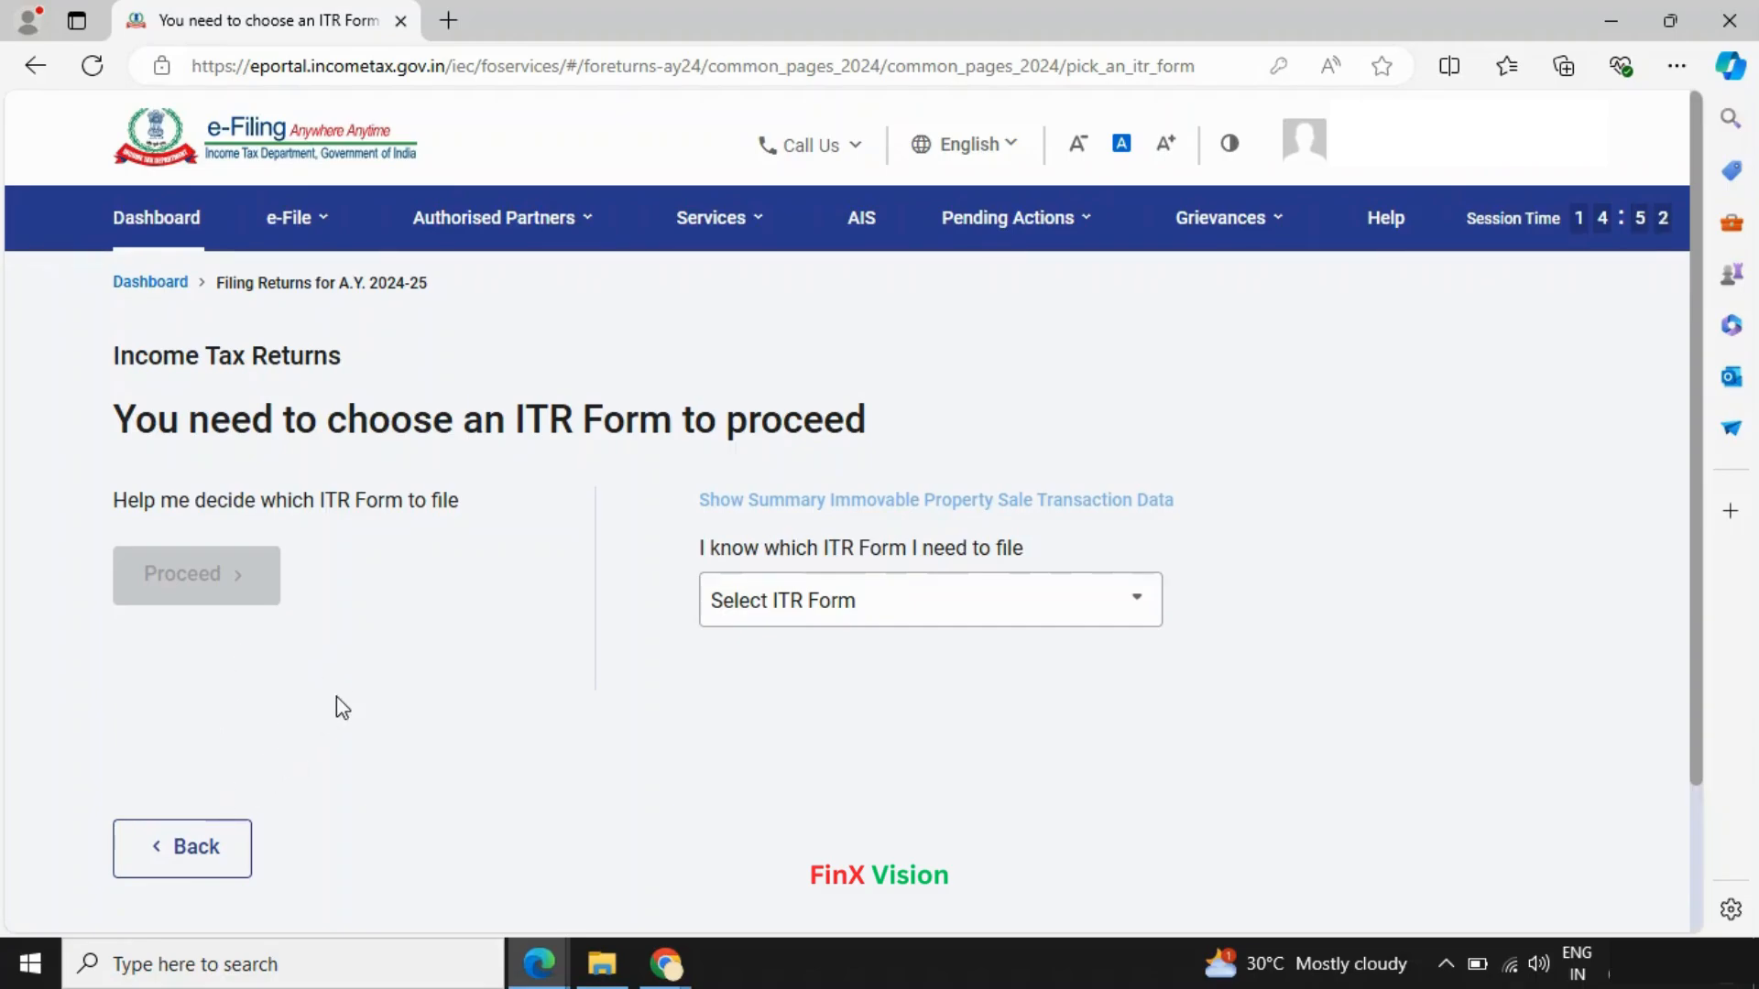
- Re-select ITR-1 from the form list, proceed with ITR 1, and start the filing
click(962, 621)
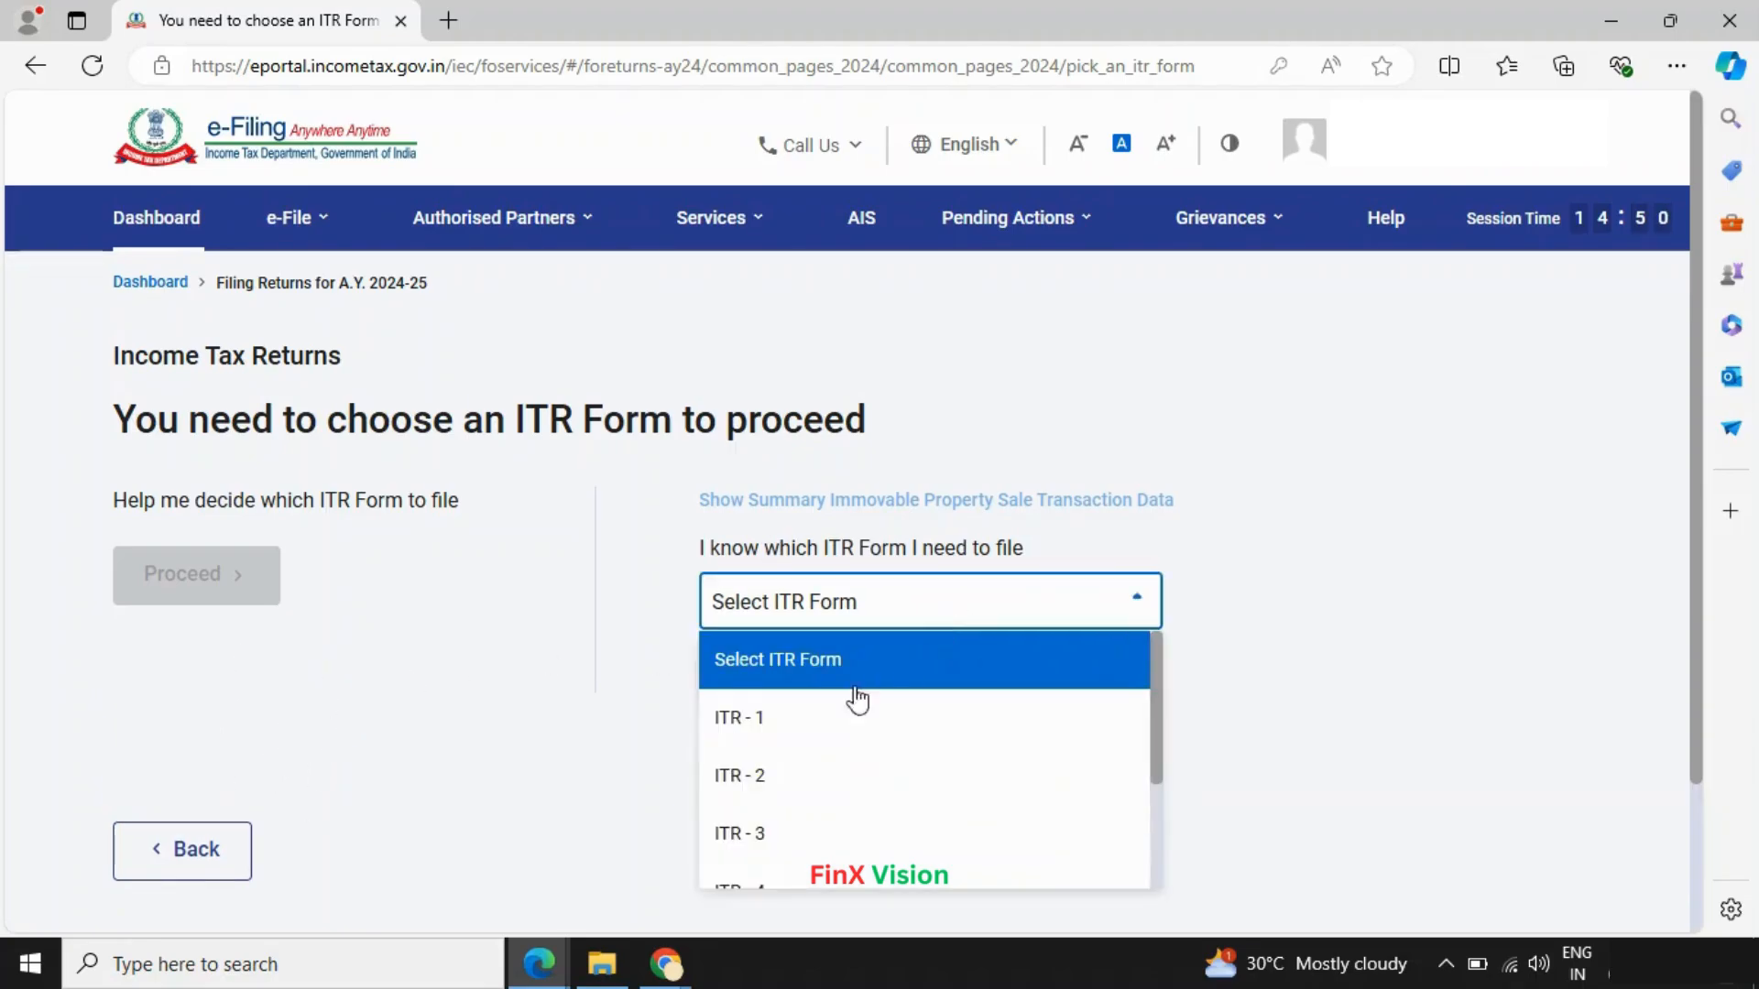
click(778, 717)
scroll(810, 738, down, 2)
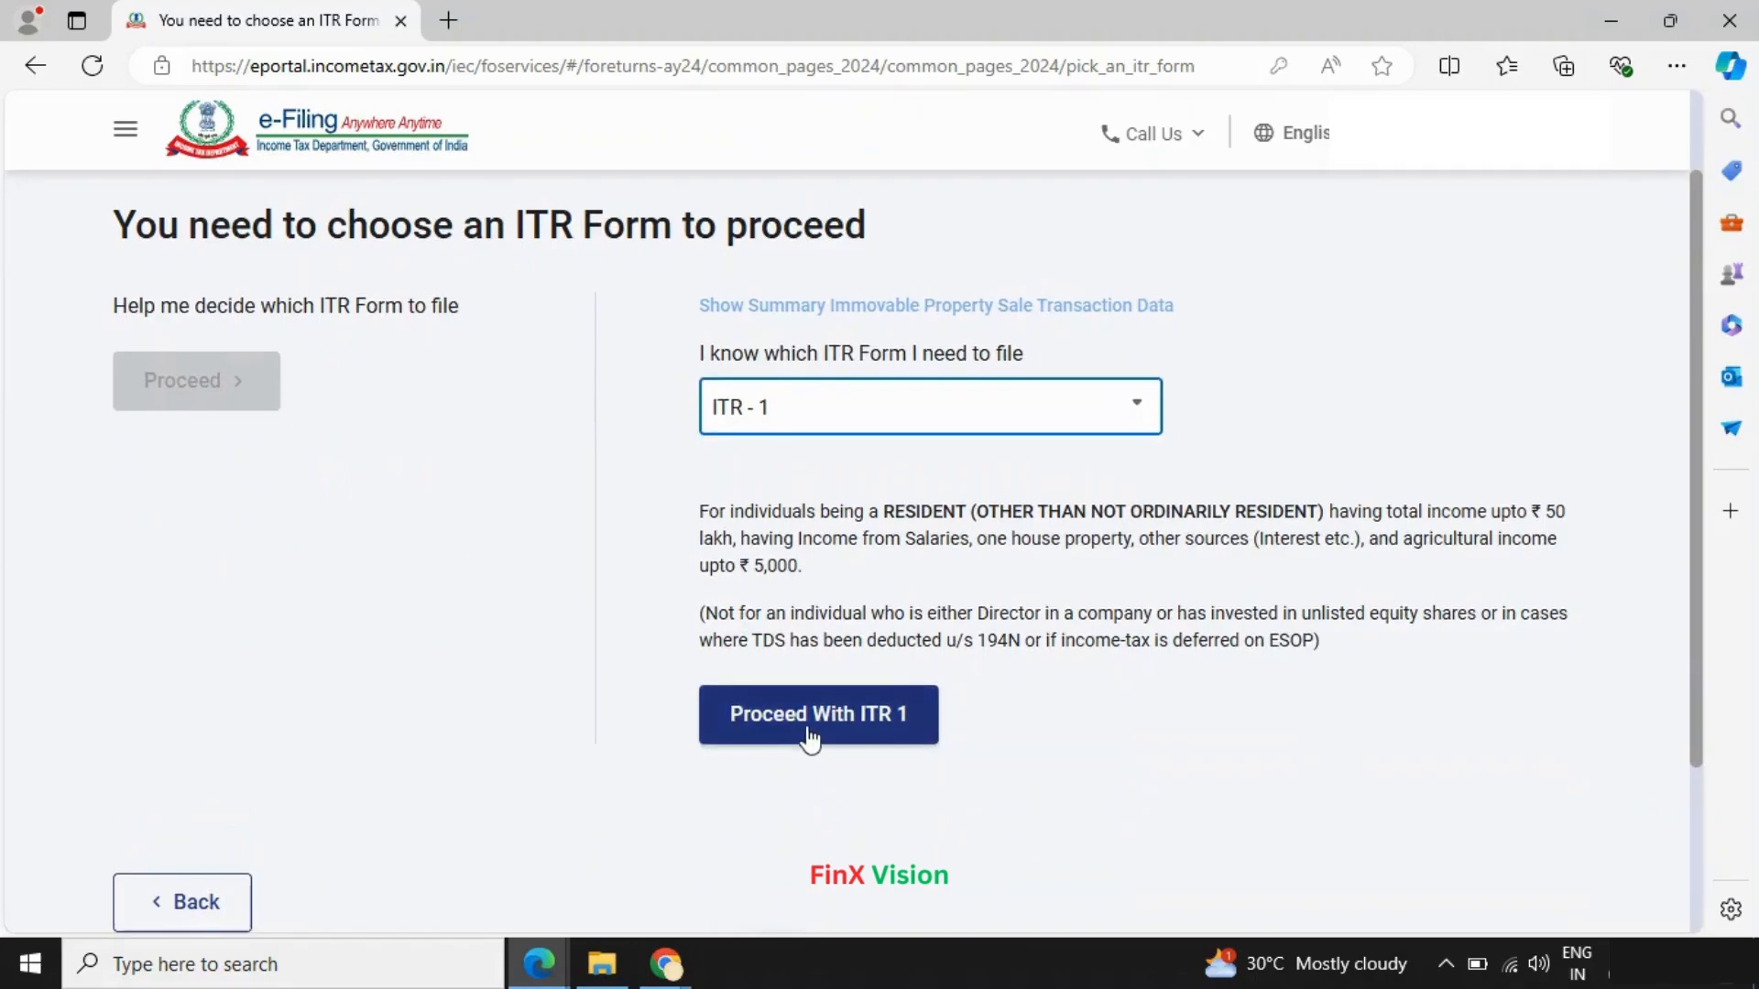
click(808, 732)
scroll(808, 737, down, 3)
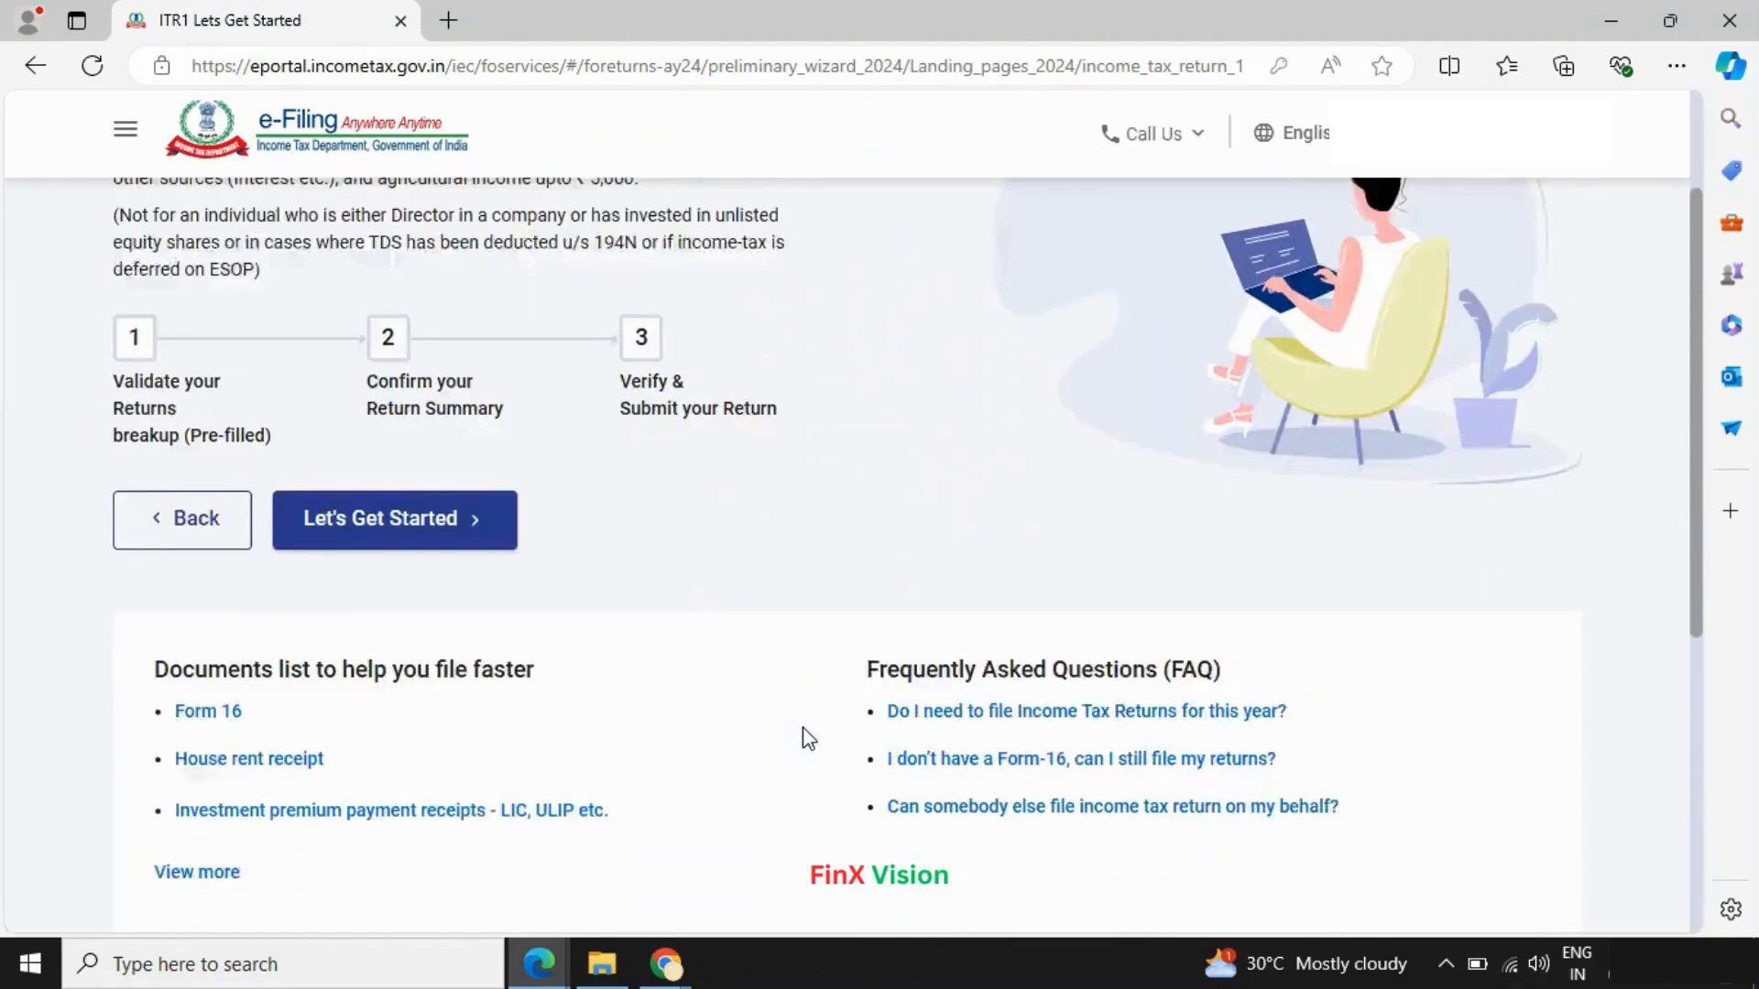
click(463, 482)
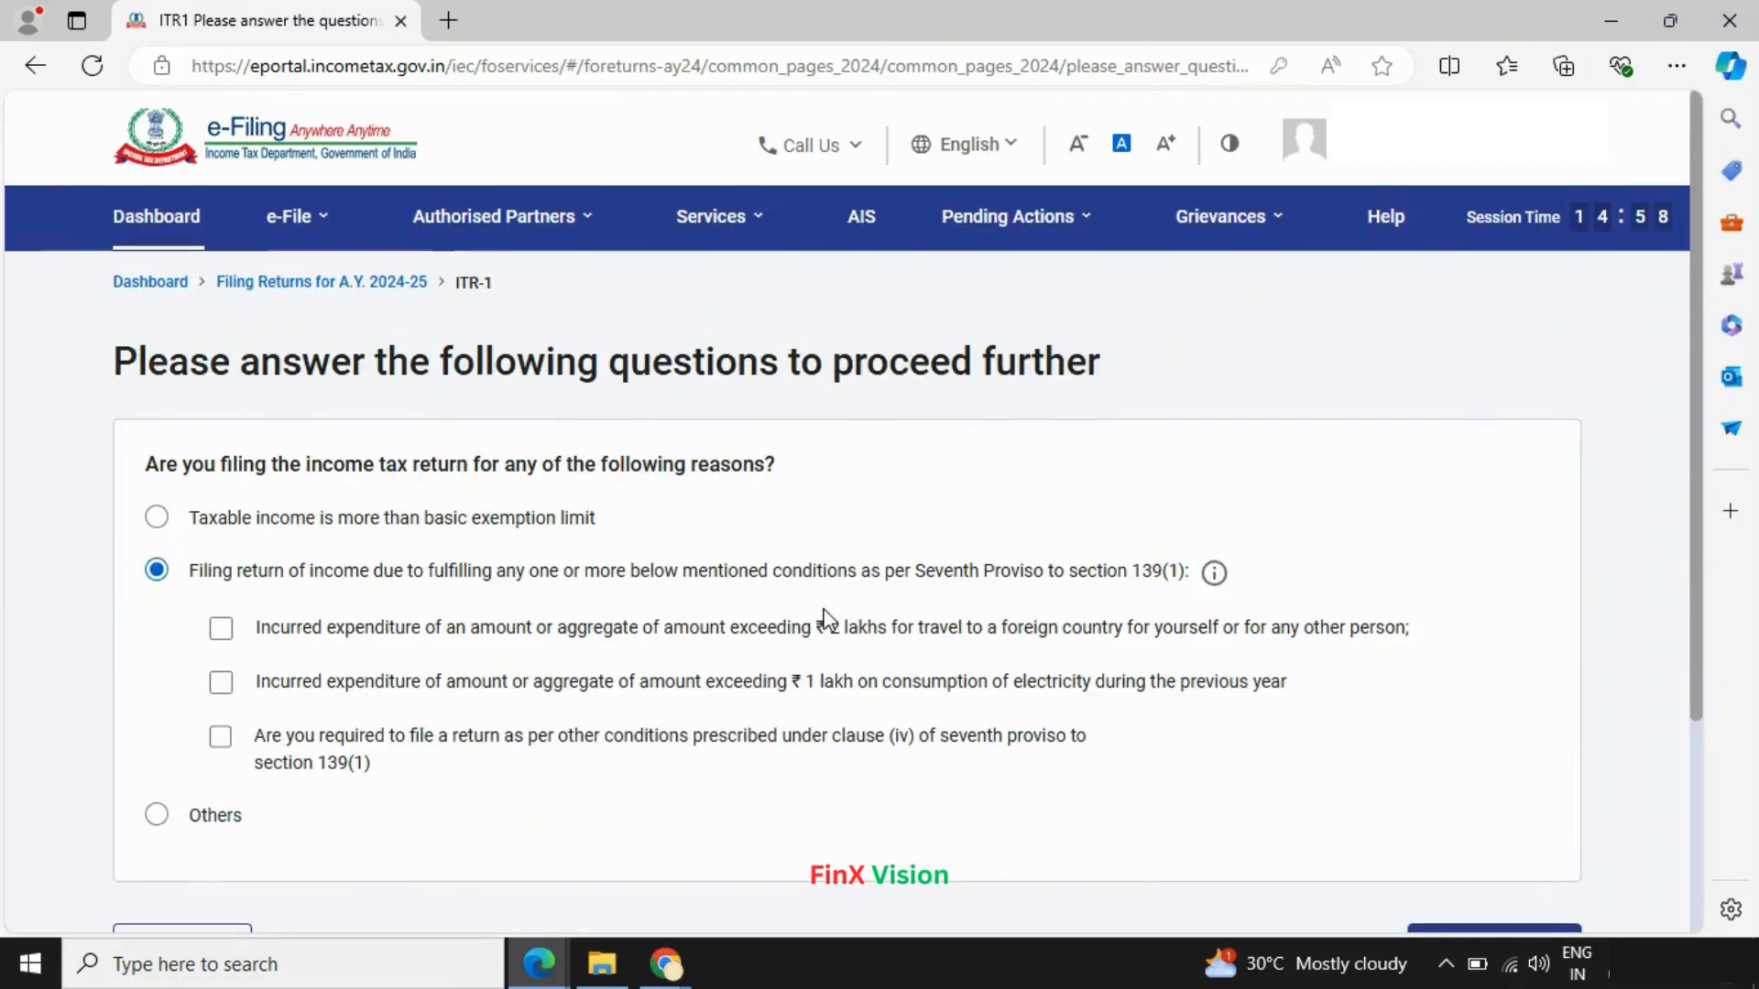
- Choose taxable income above the basic exemption limit as the filing reason and continue
scroll(173, 486, down, 3)
scroll(169, 516, up, 3)
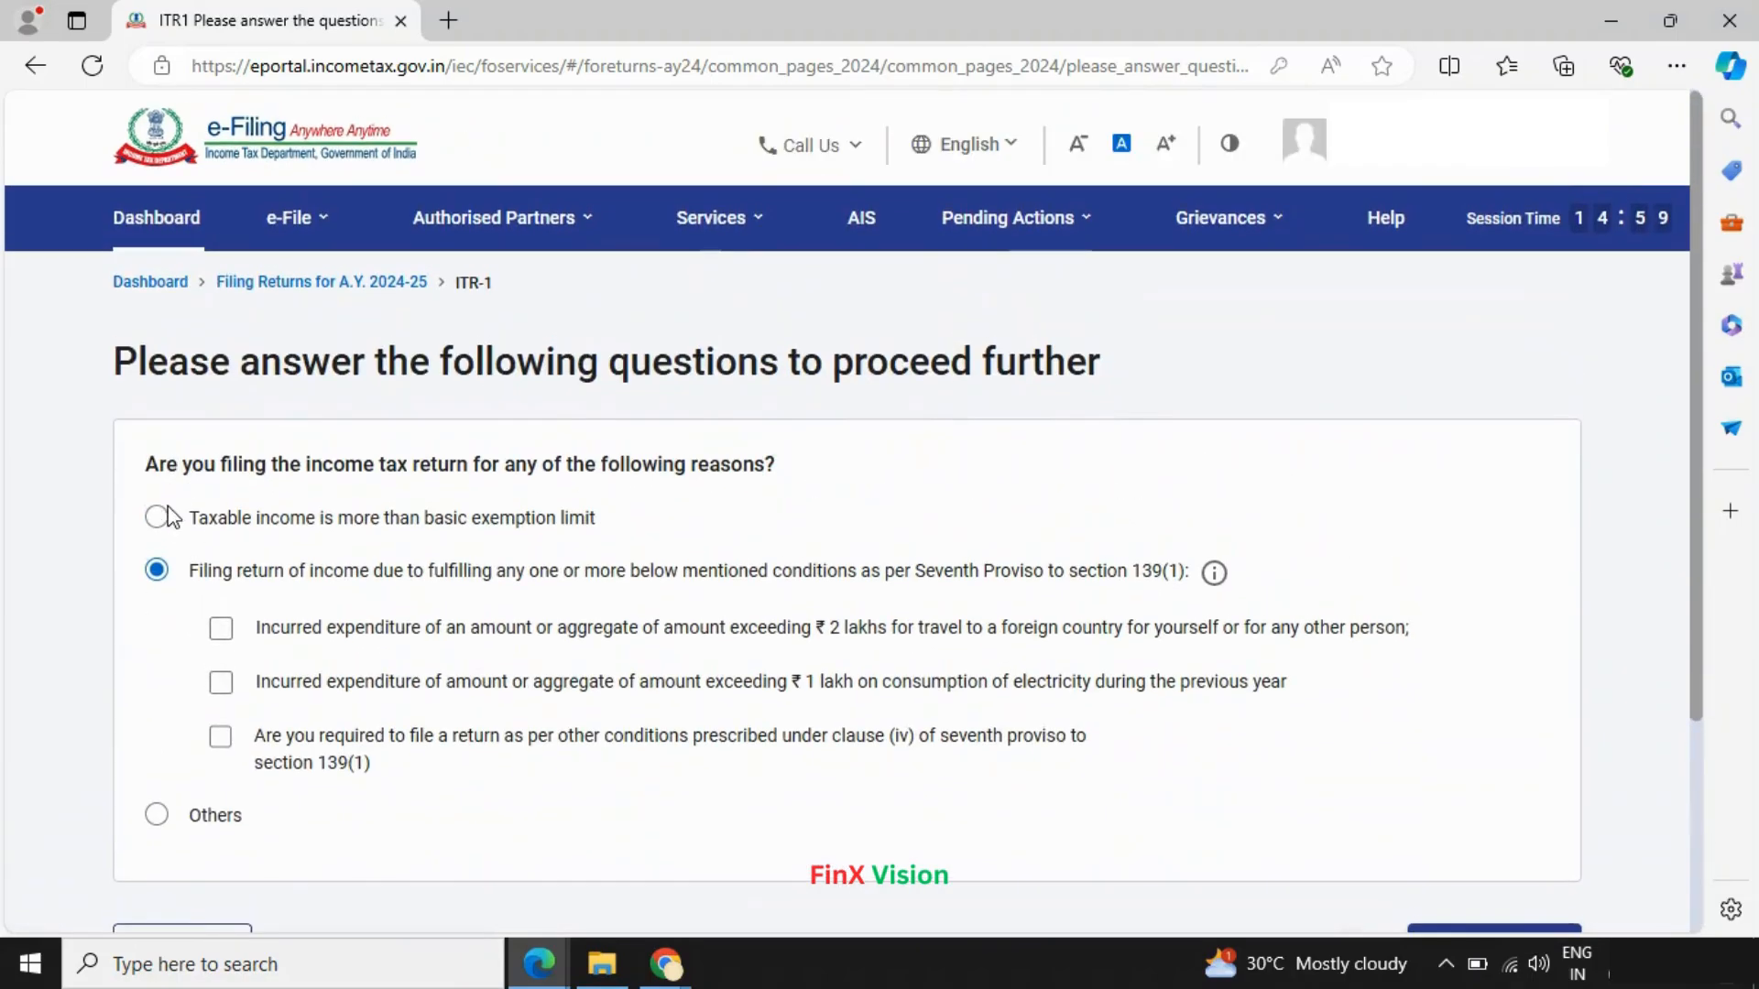
click(157, 516)
scroll(1475, 669, down, 3)
click(1481, 677)
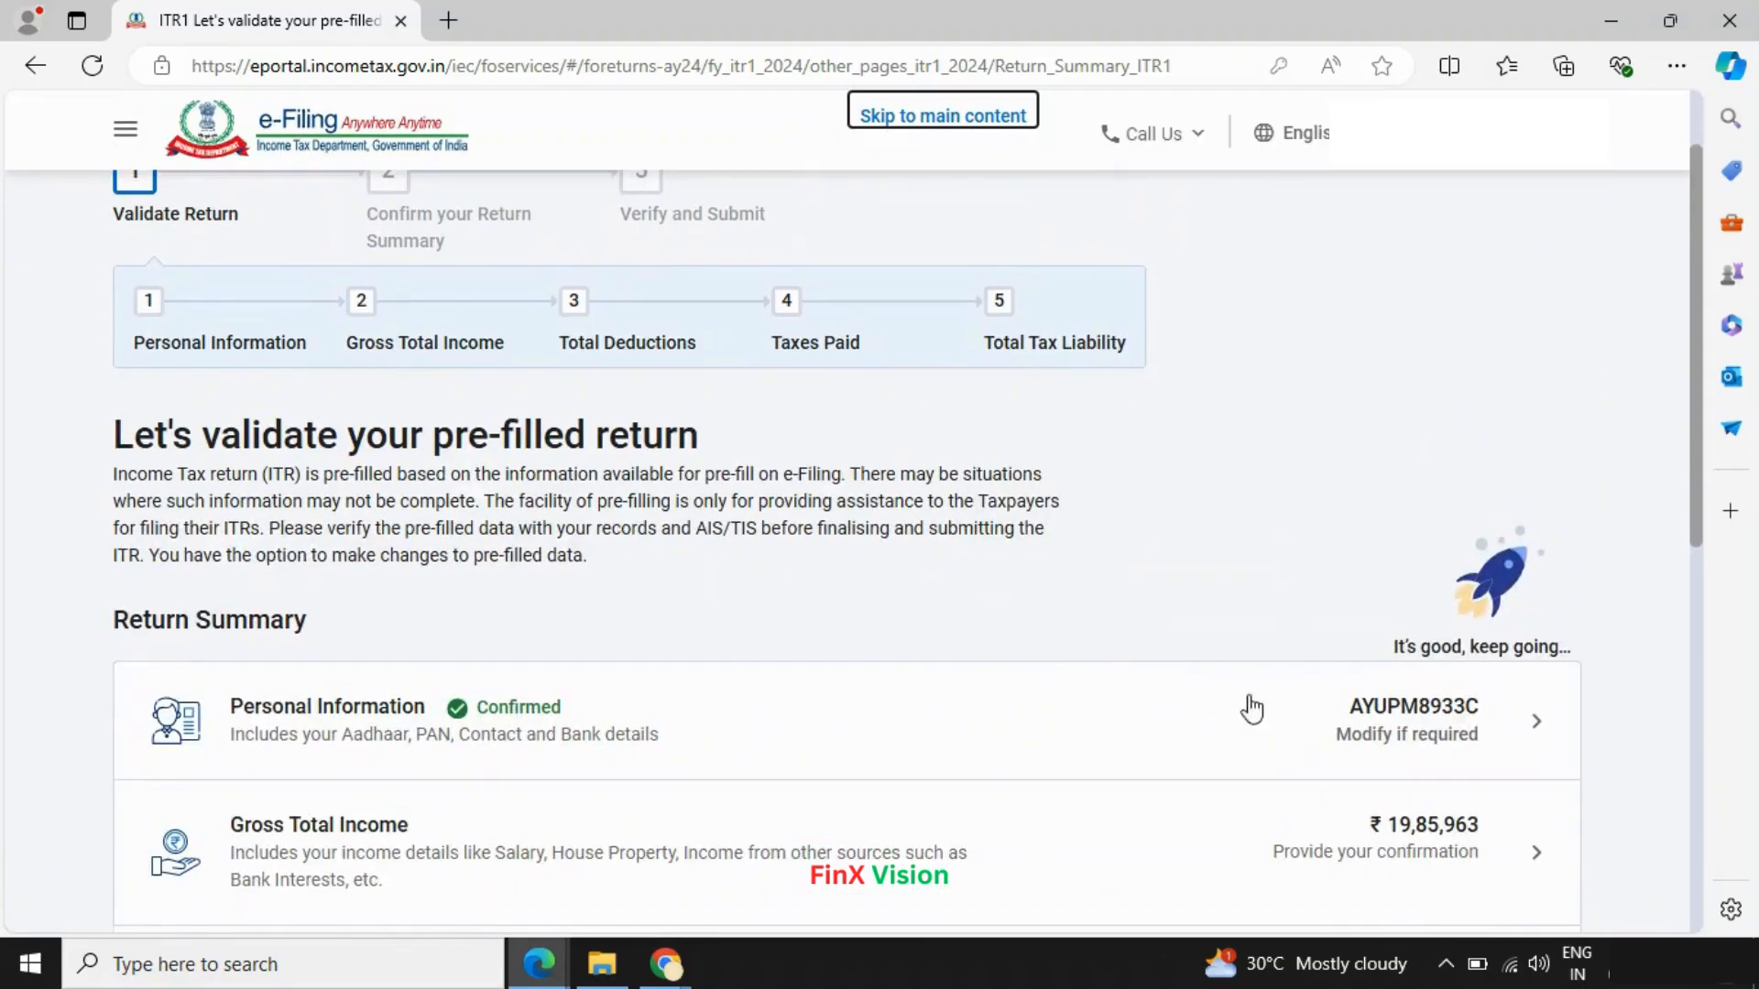
- Choose Yes to opt out of the new tax regime under 115BAC(6) and confirm Personal Information
click(1539, 730)
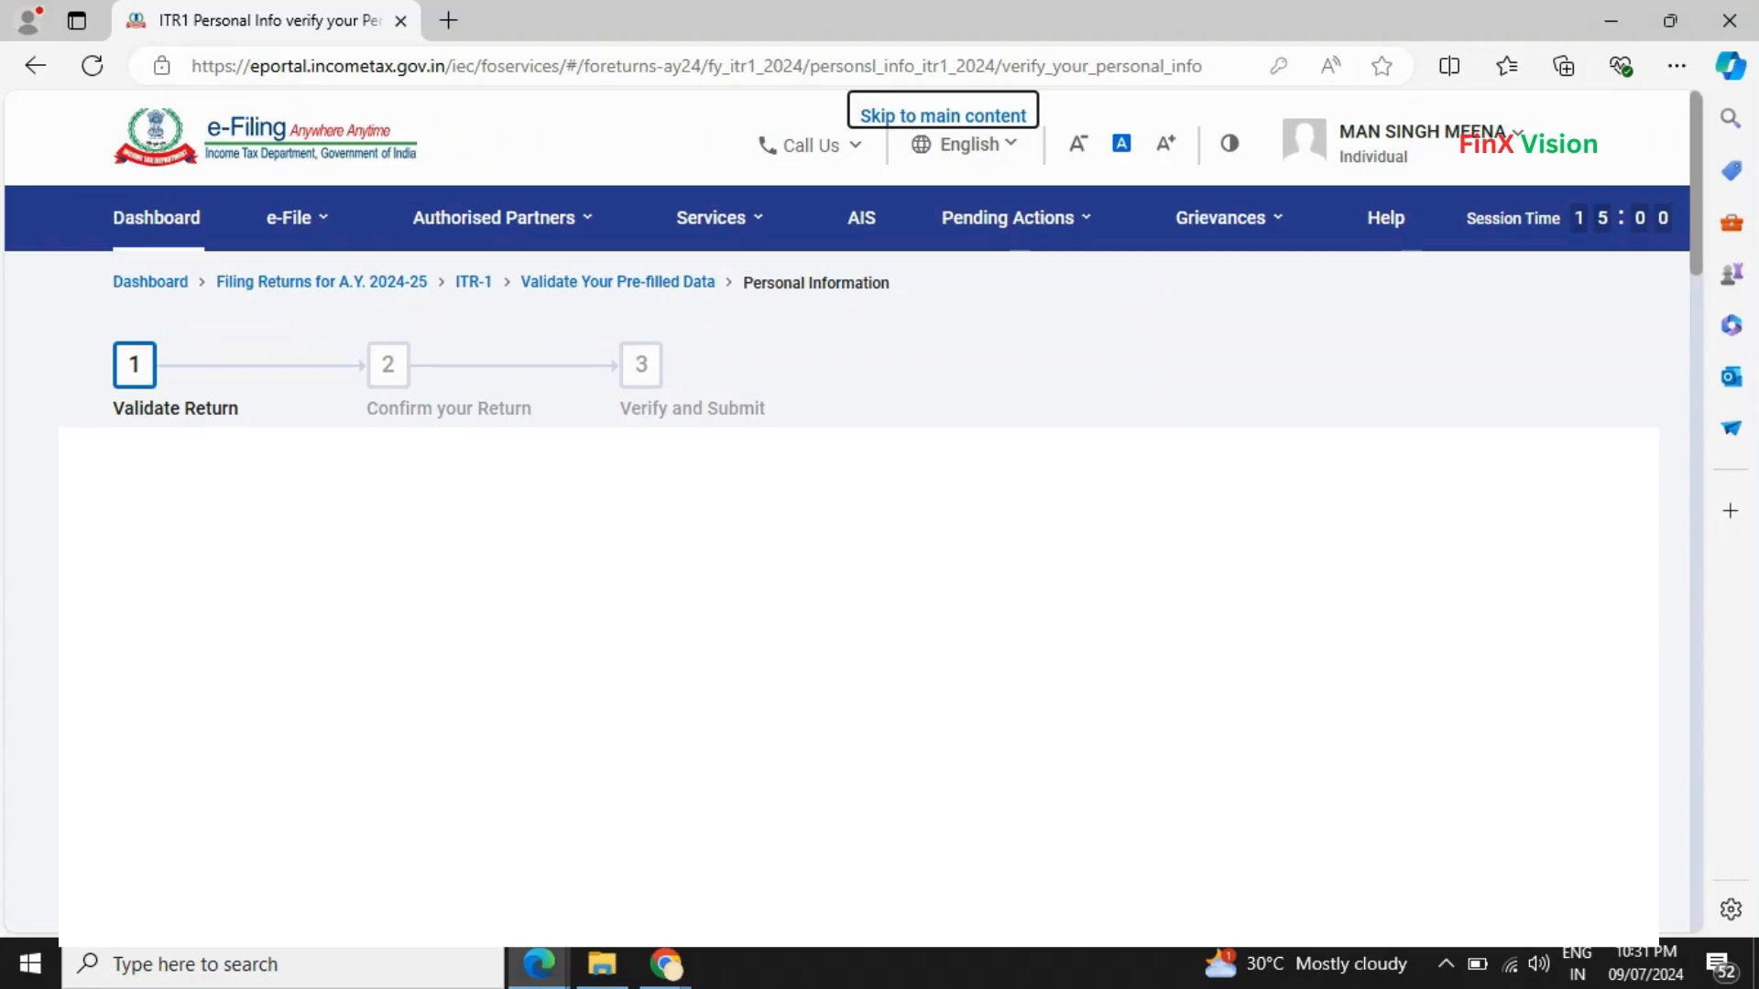
scroll(857, 550, down, 8)
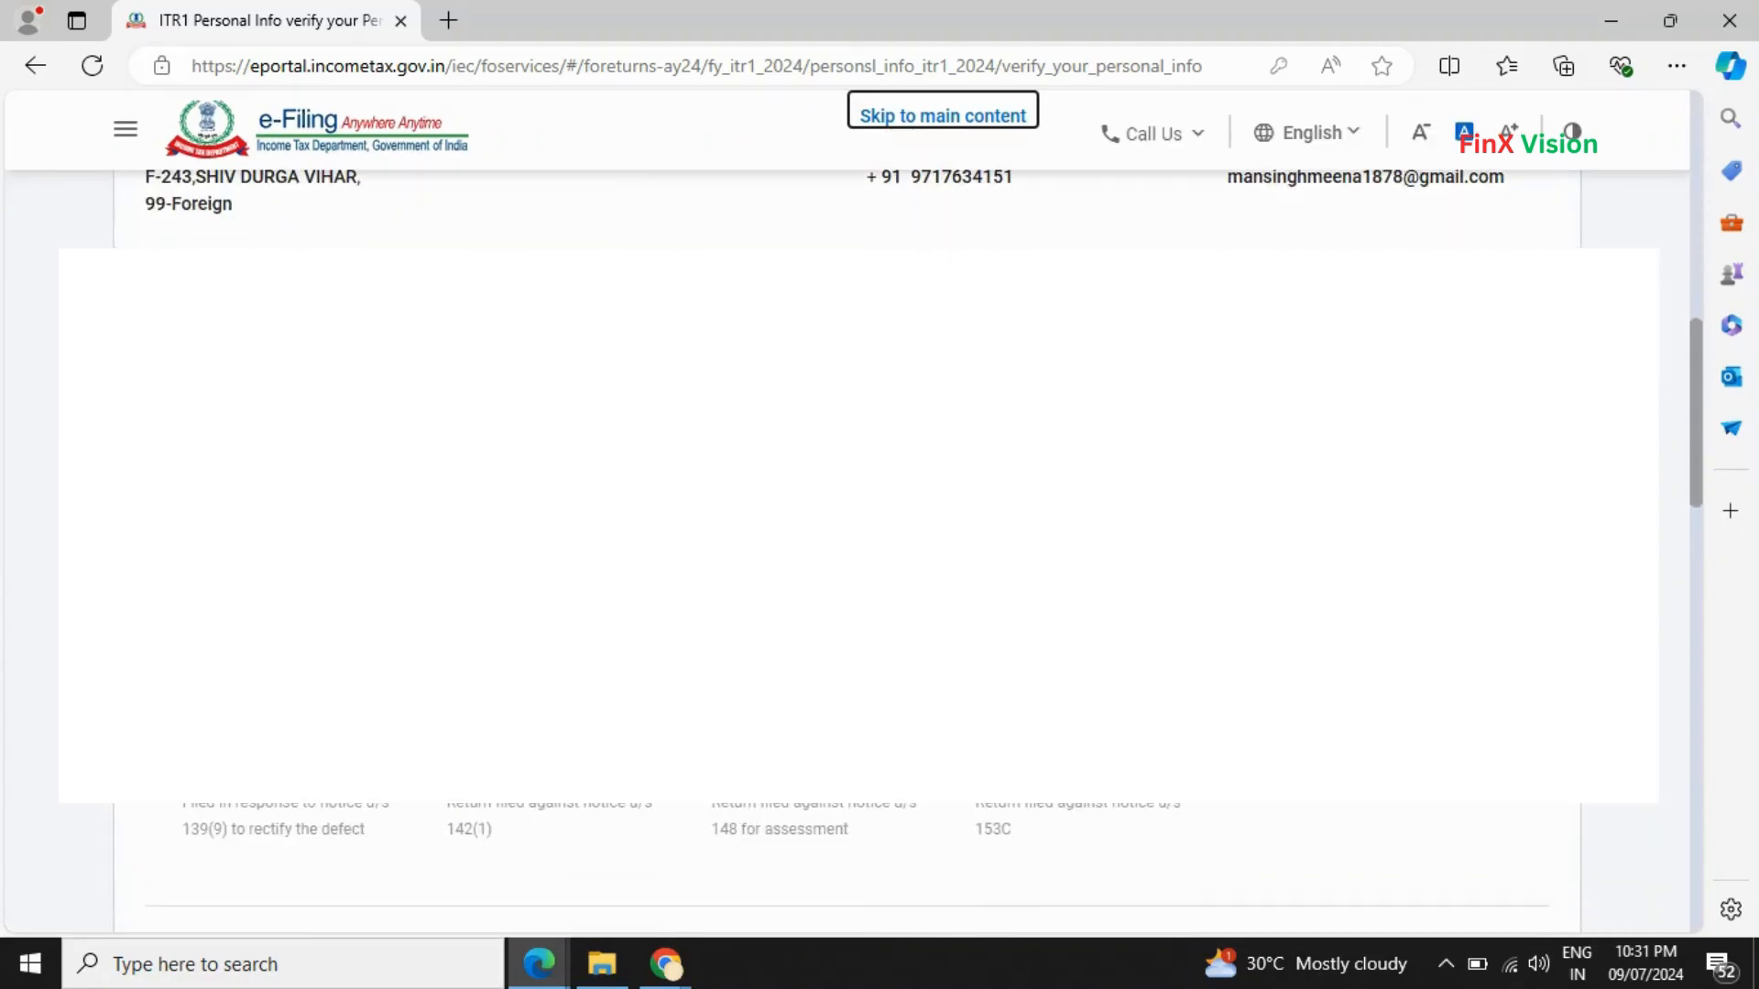
scroll(553, 615, down, 7)
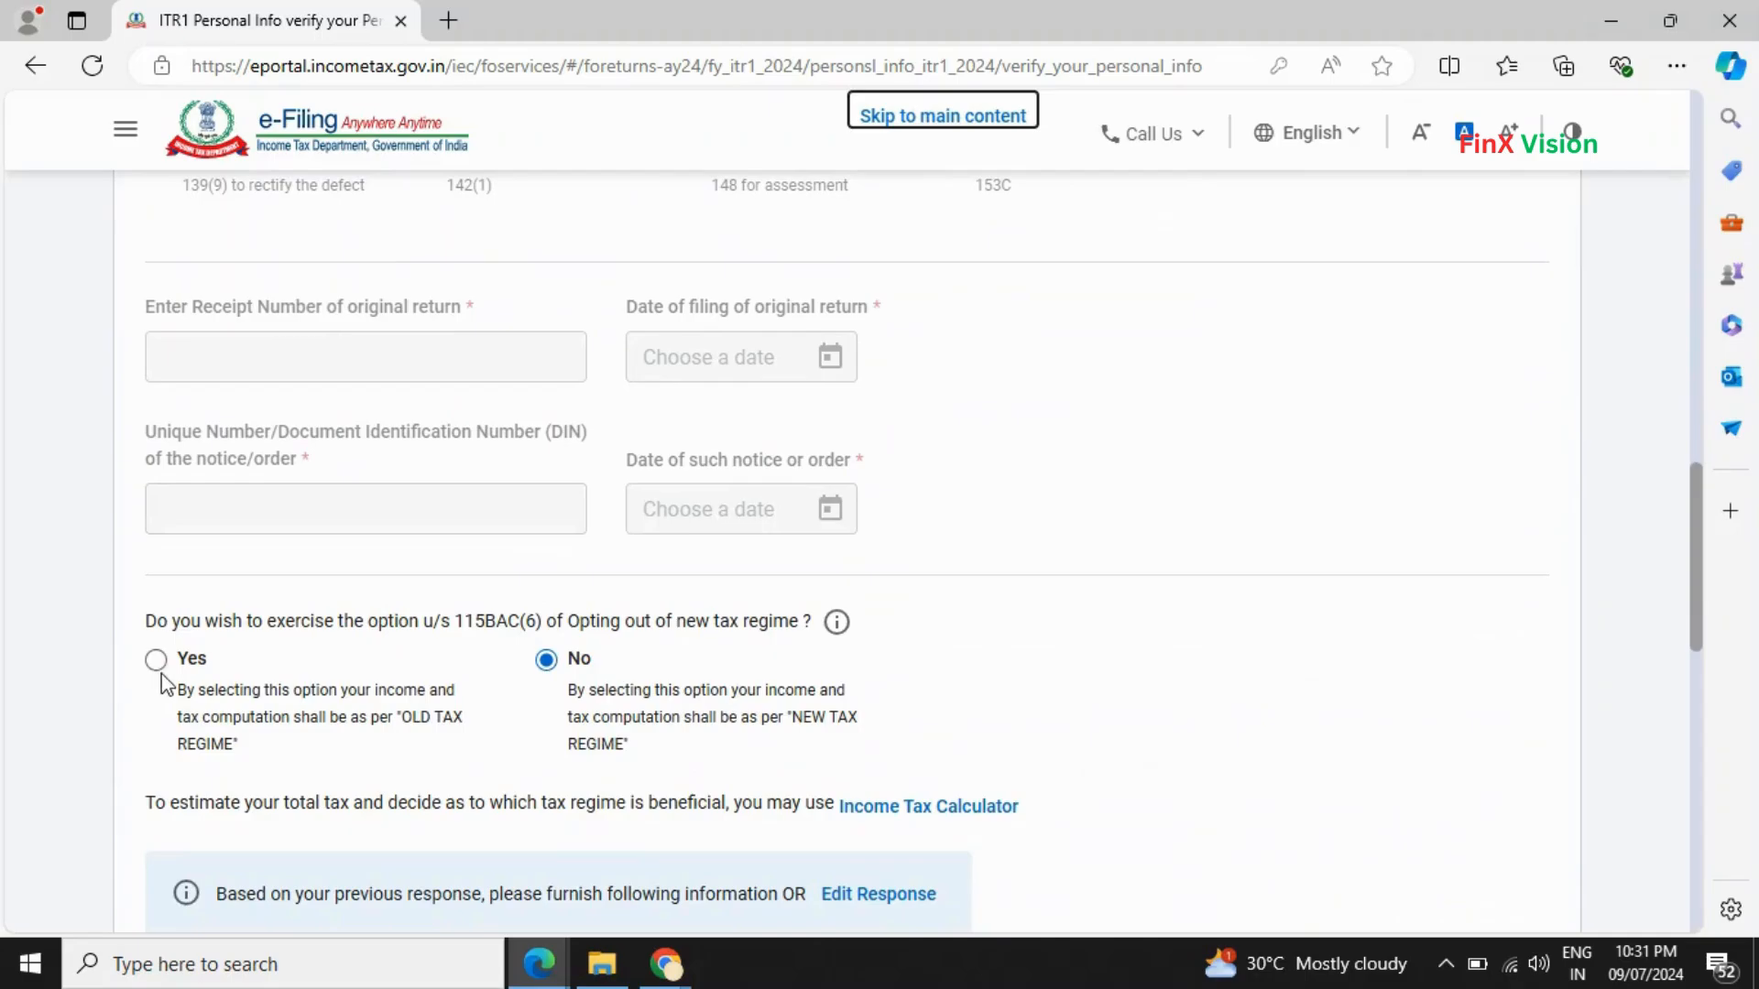
click(156, 660)
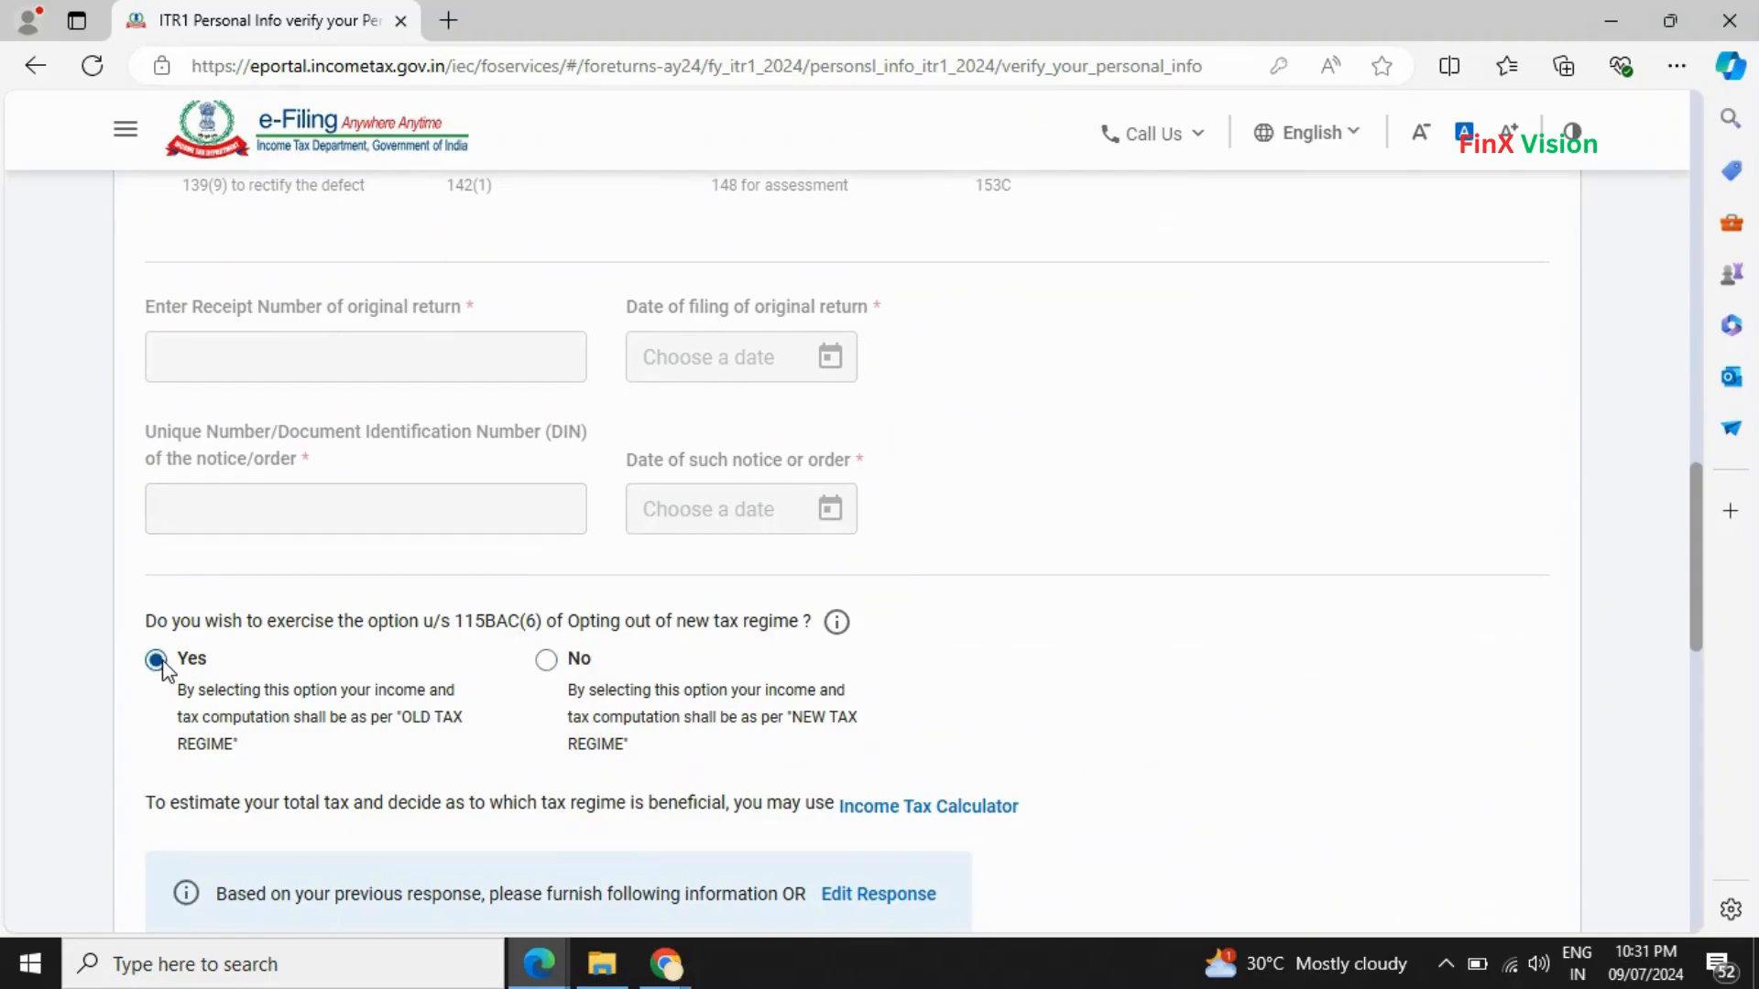
scroll(470, 748, down, 9)
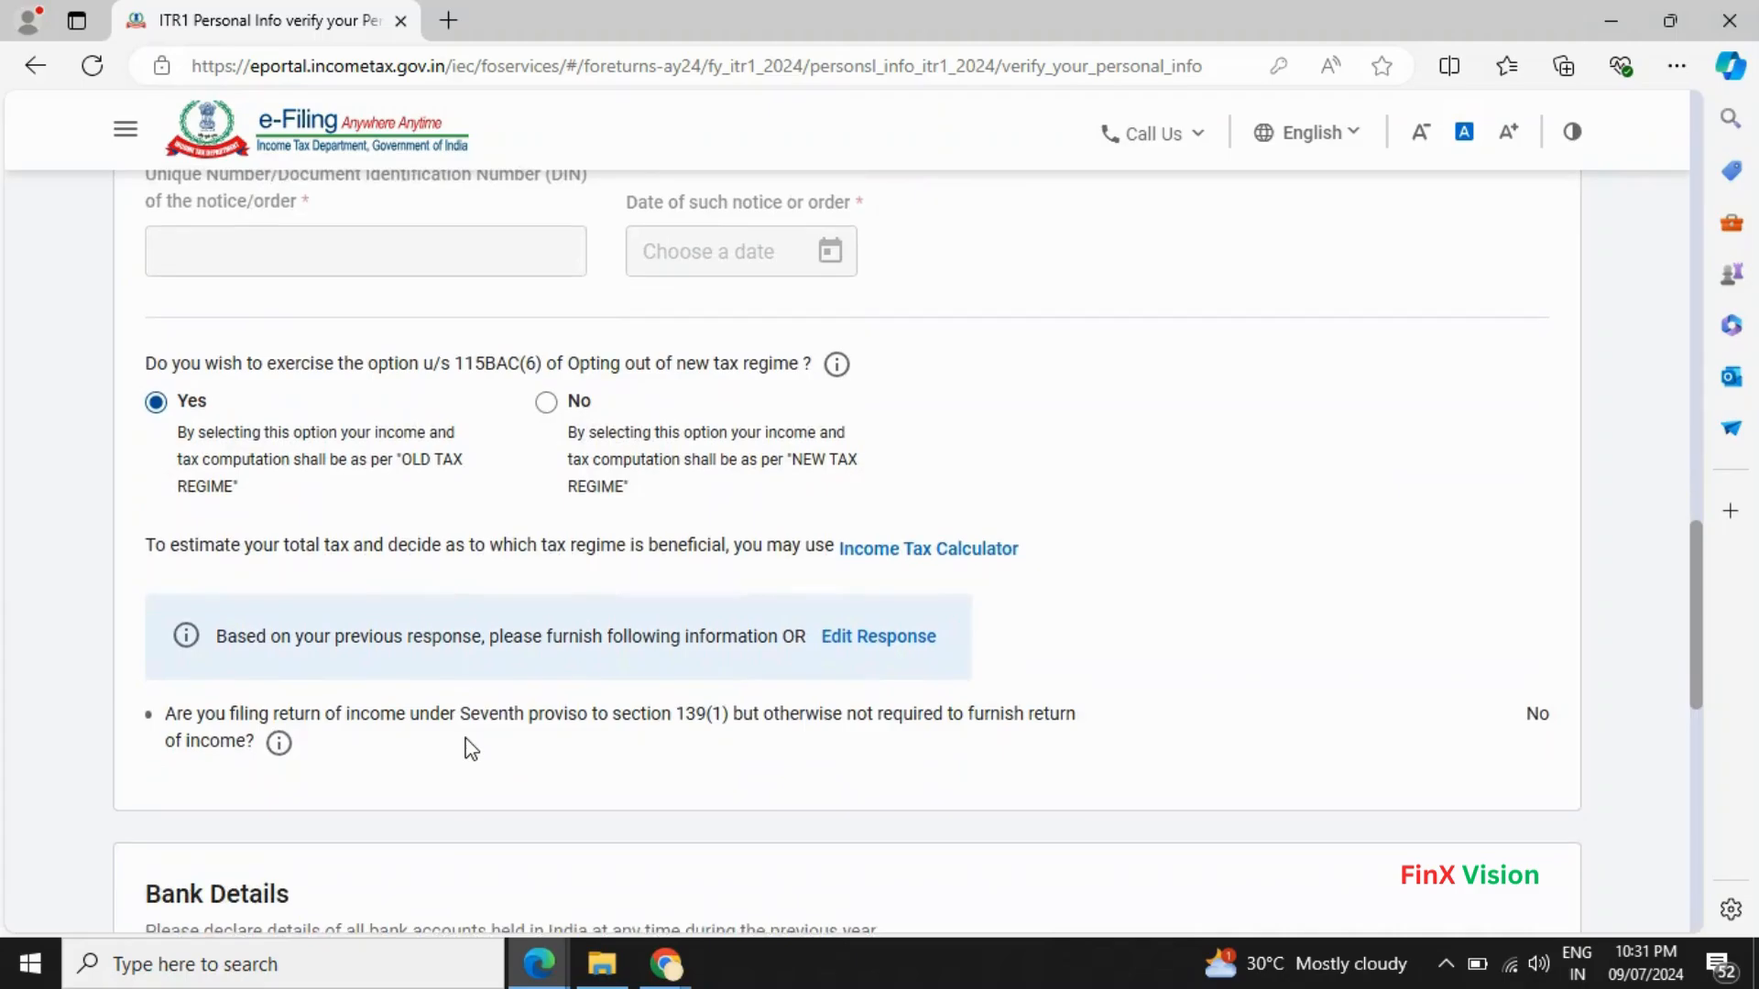
scroll(918, 781, down, 4)
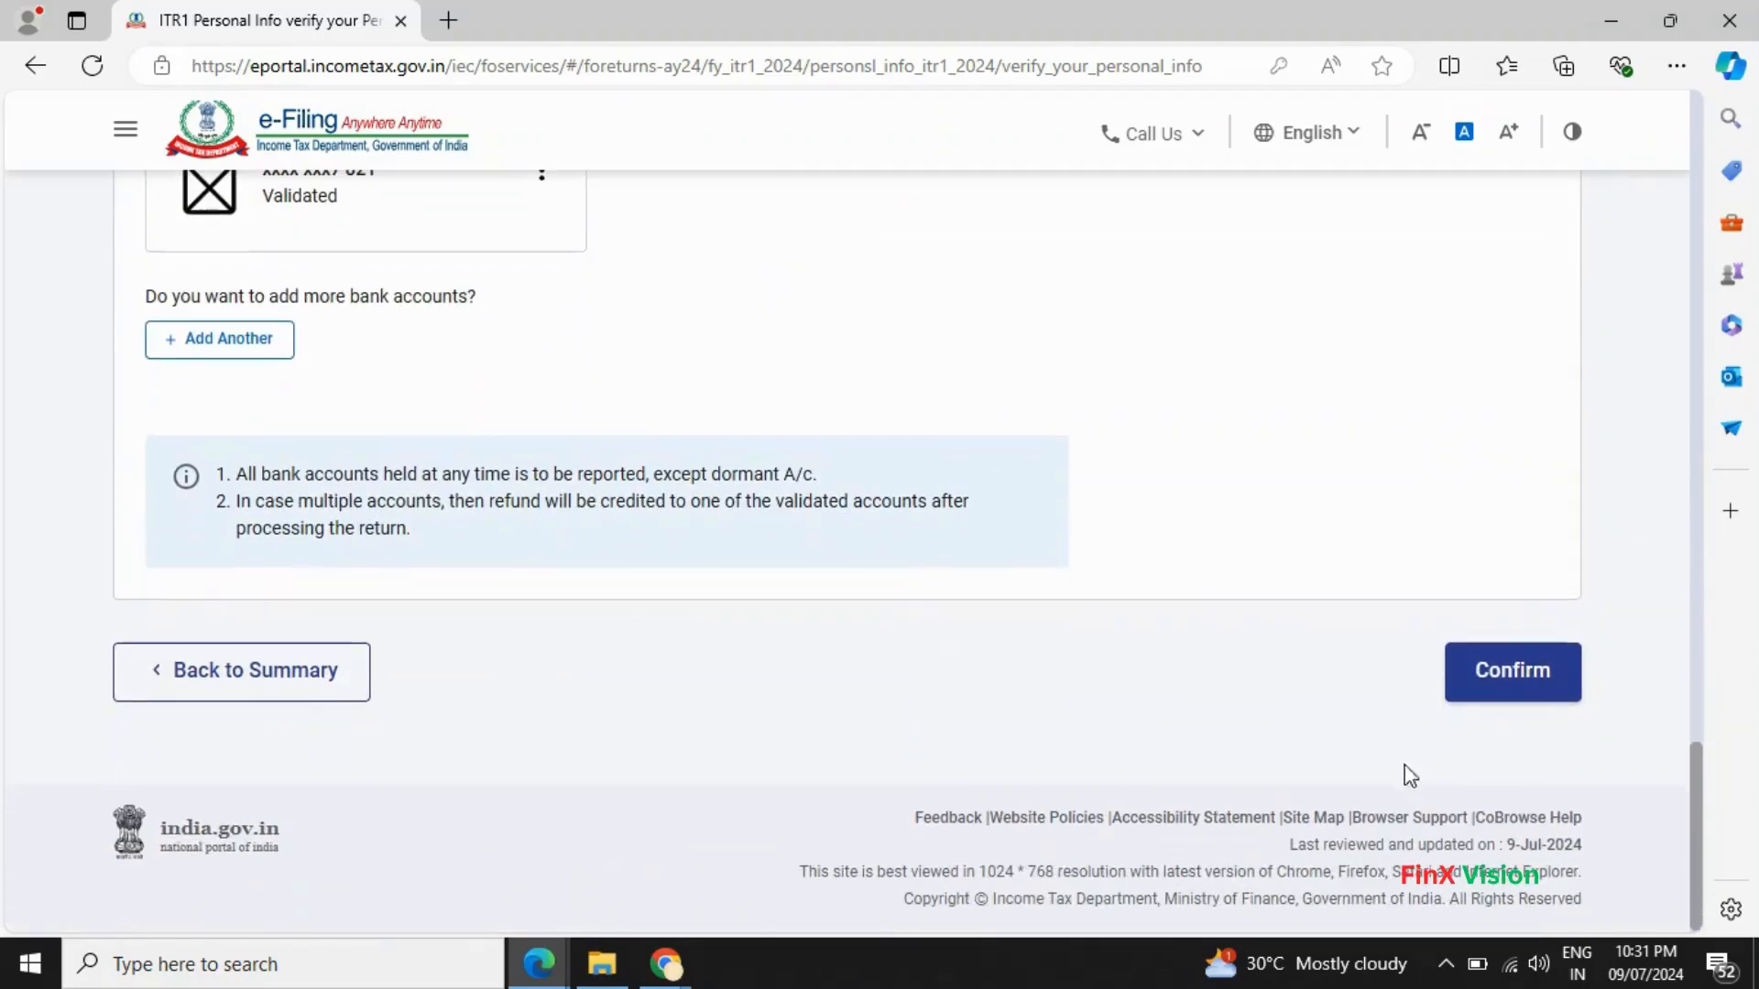
click(1530, 676)
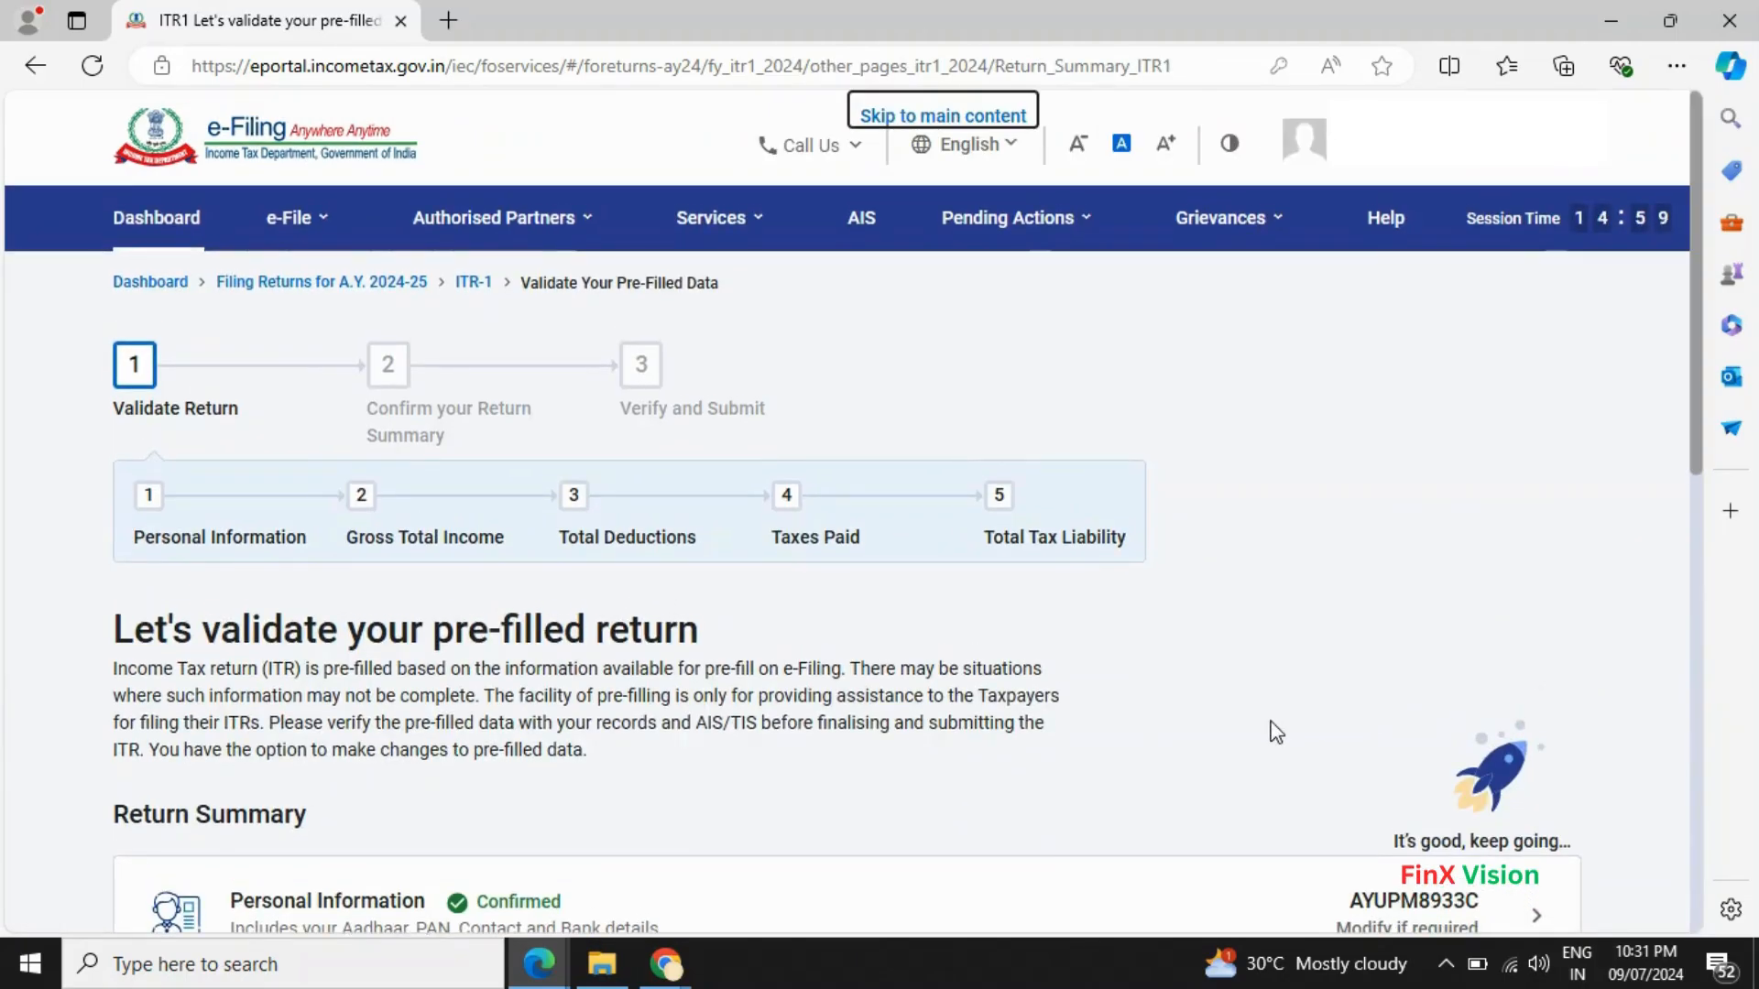
scroll(1276, 732, down, 3)
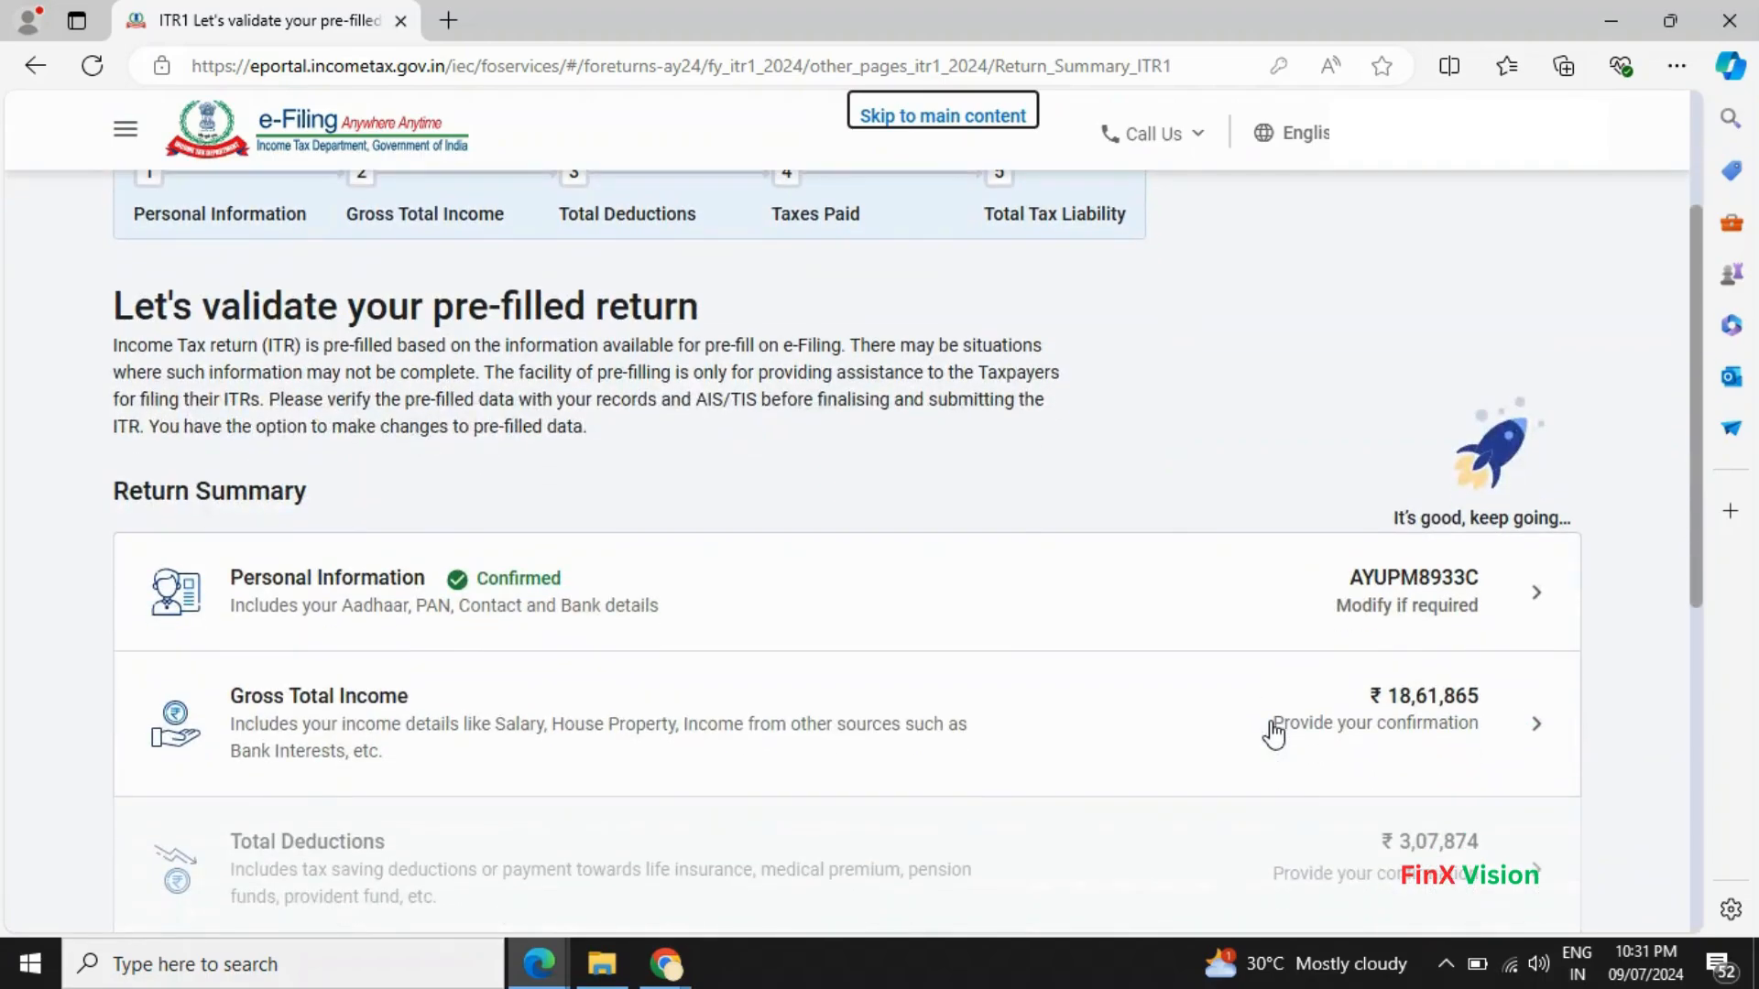
scroll(1273, 733, down, 1)
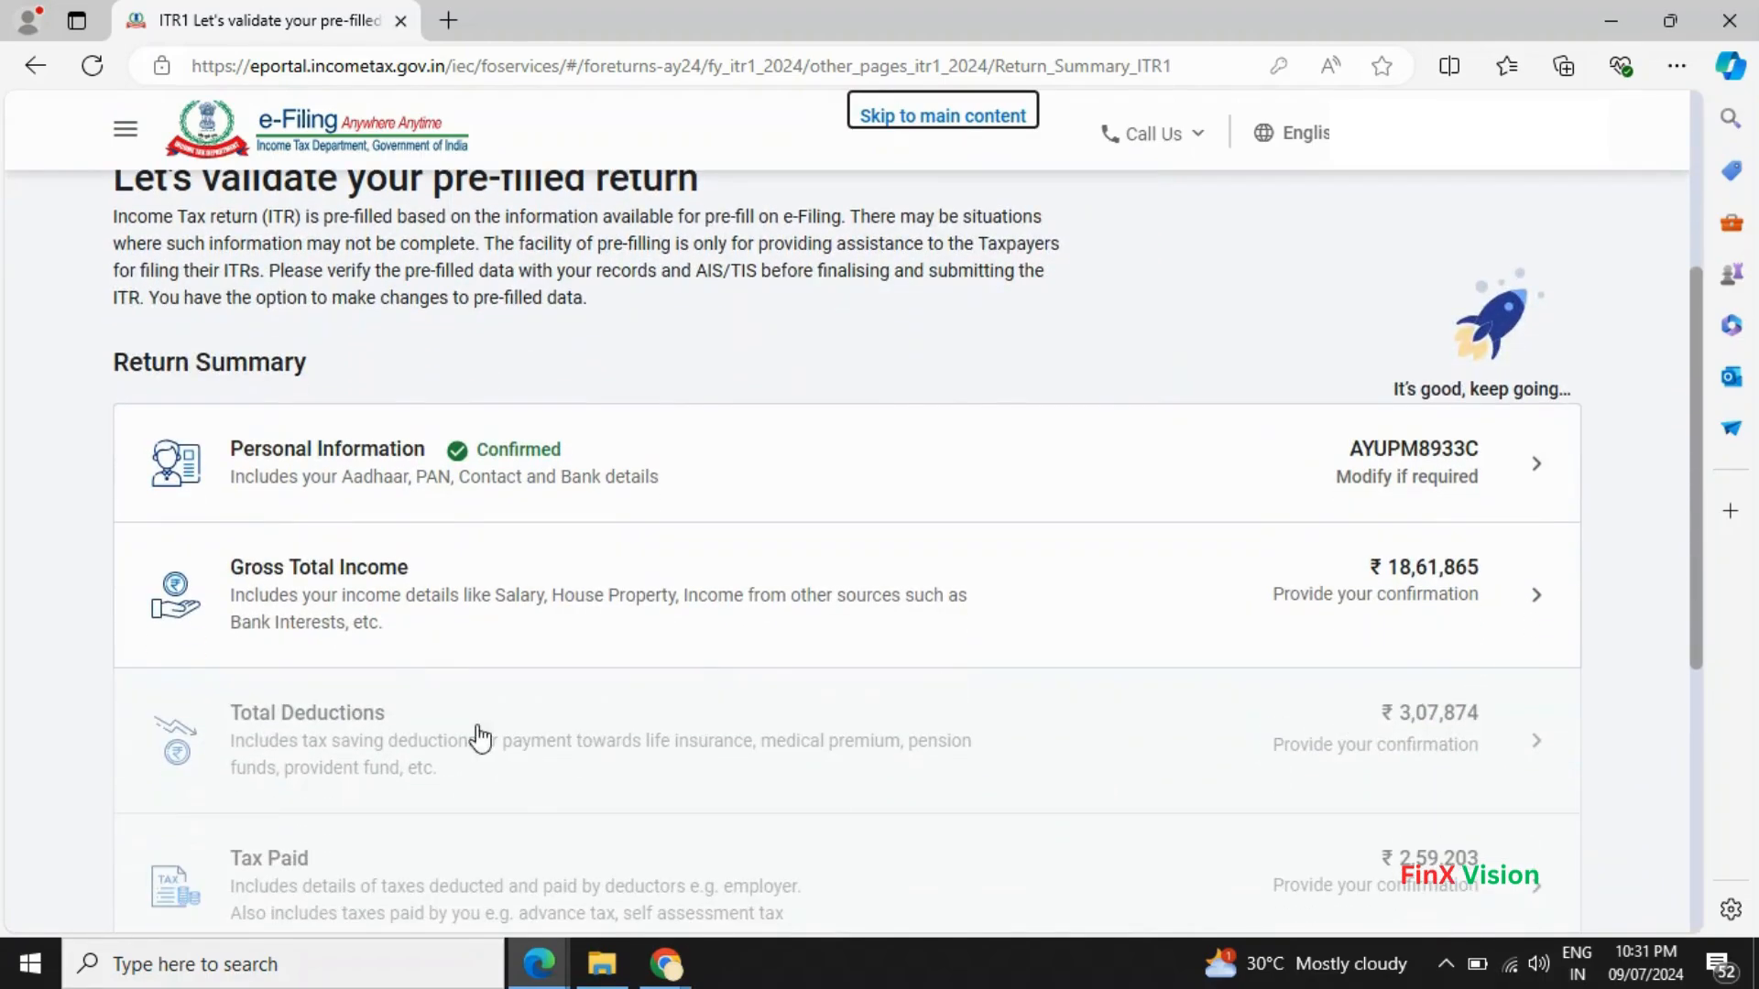
click(1530, 602)
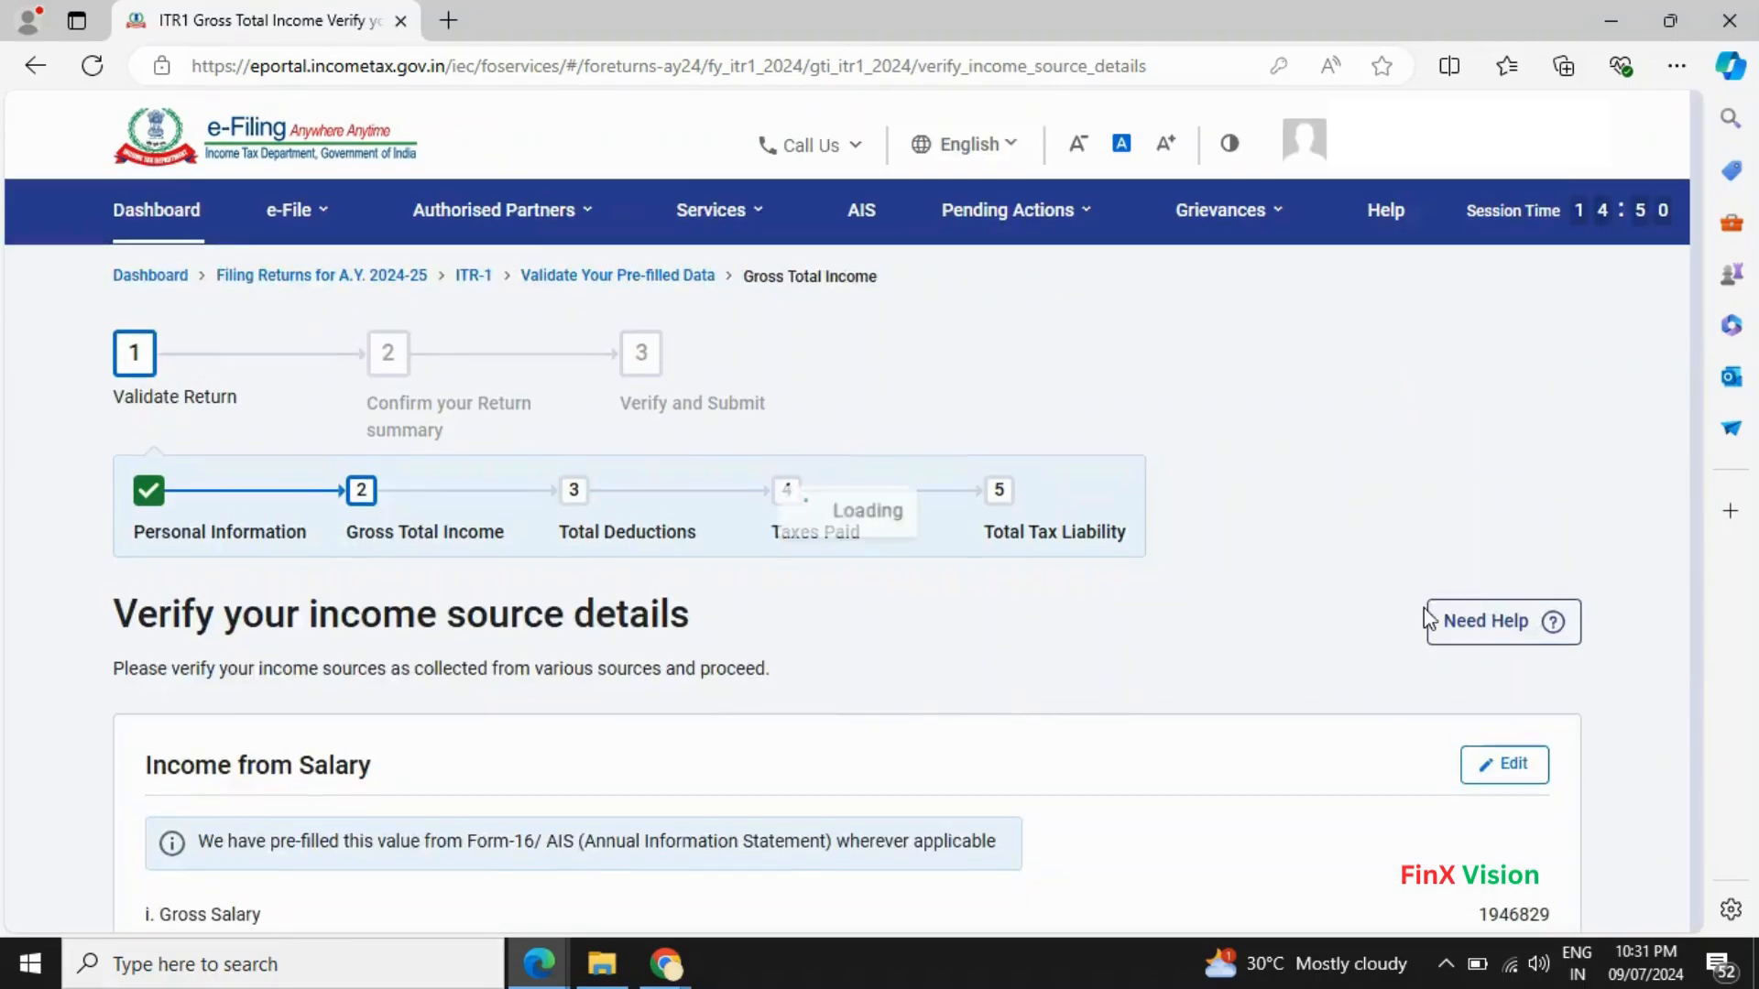
scroll(941, 613, down, 3)
scroll(941, 613, down, 3)
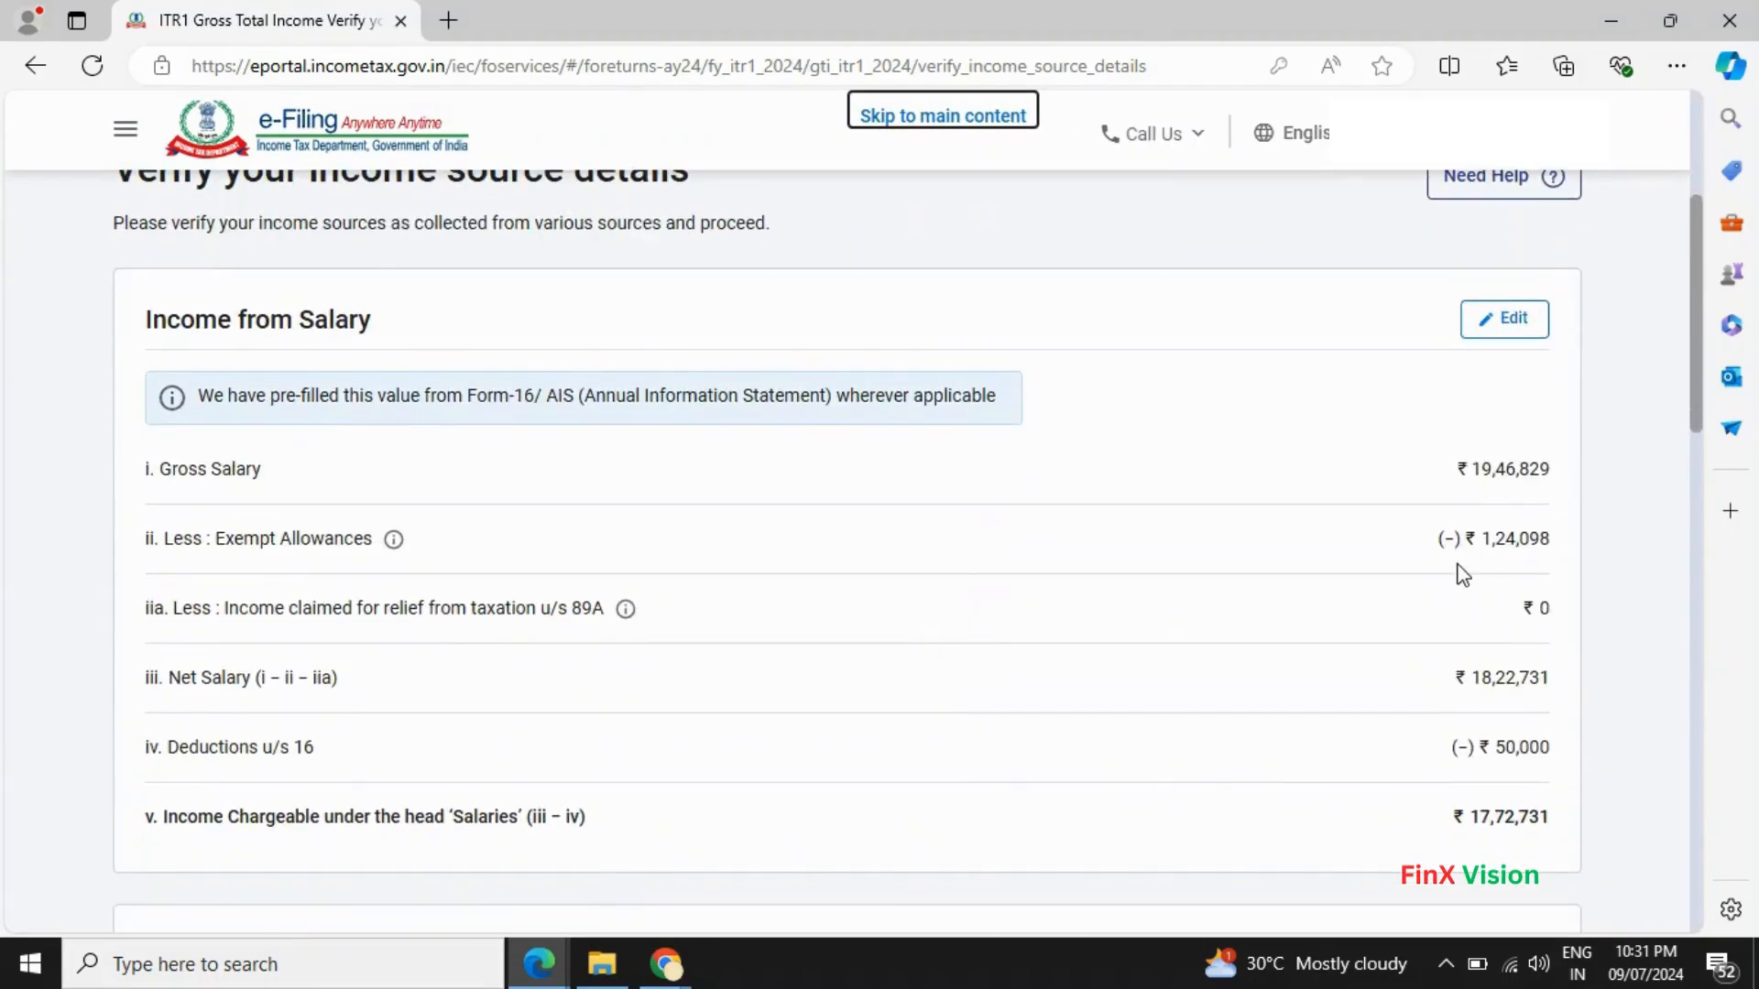
key(alt+Tab)
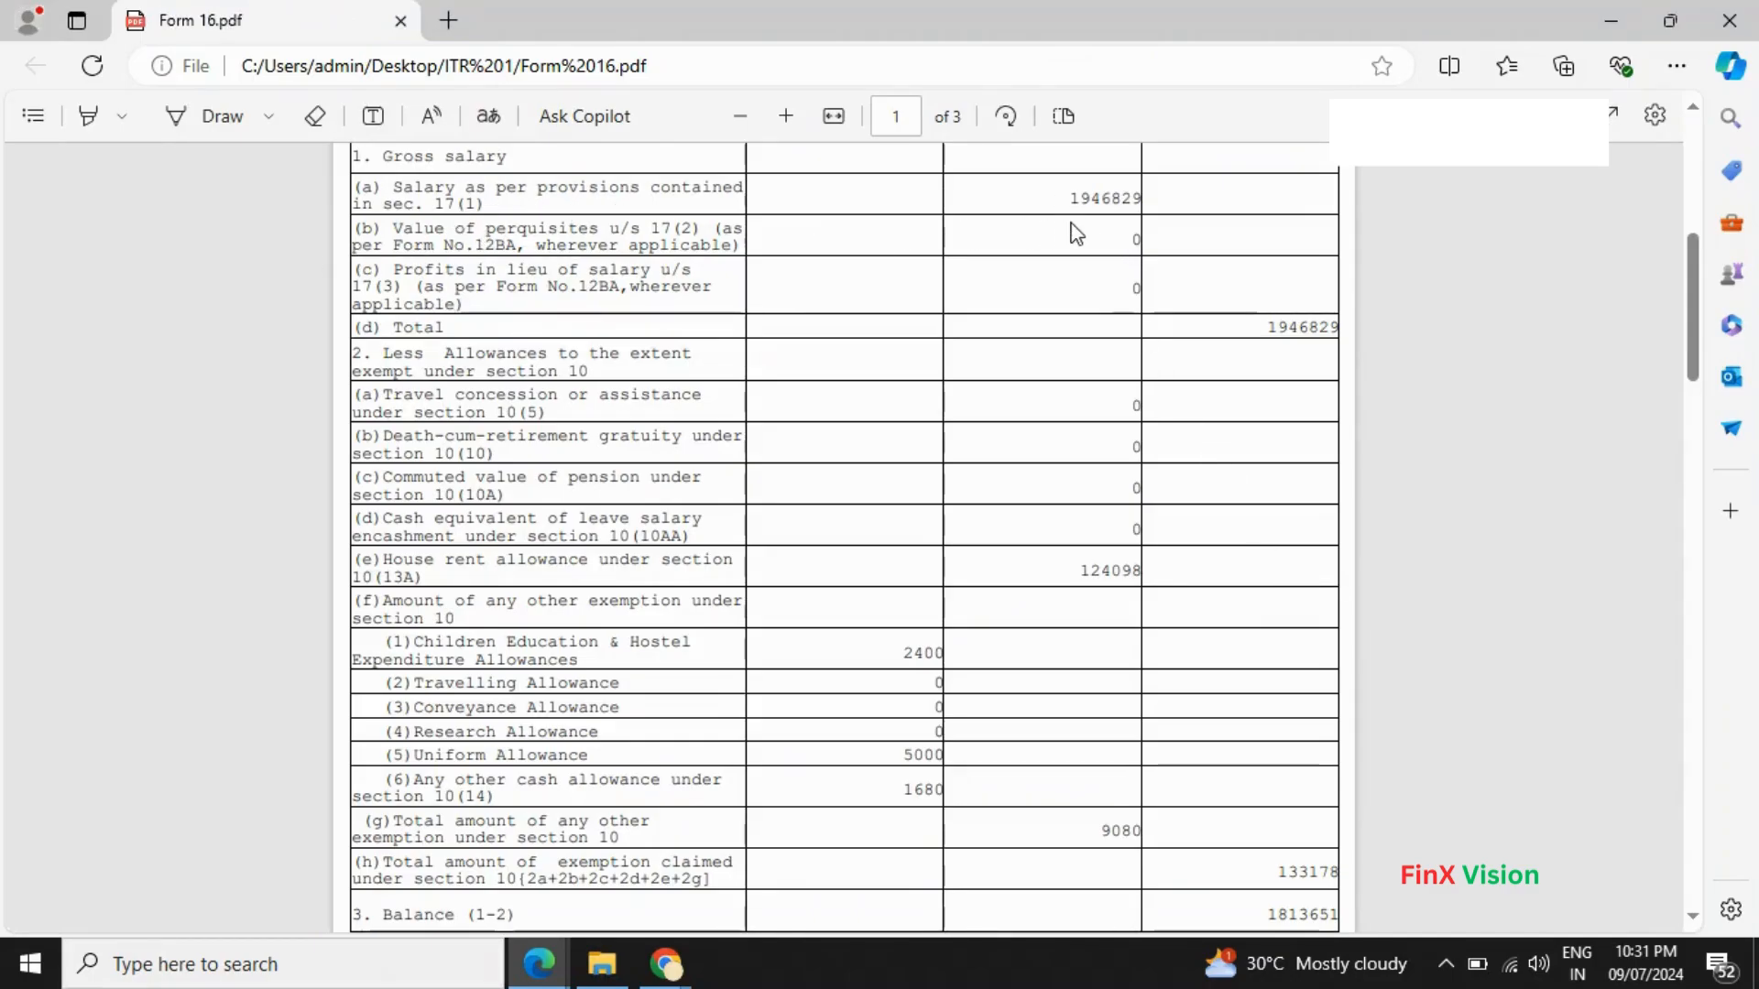
key(alt+Tab)
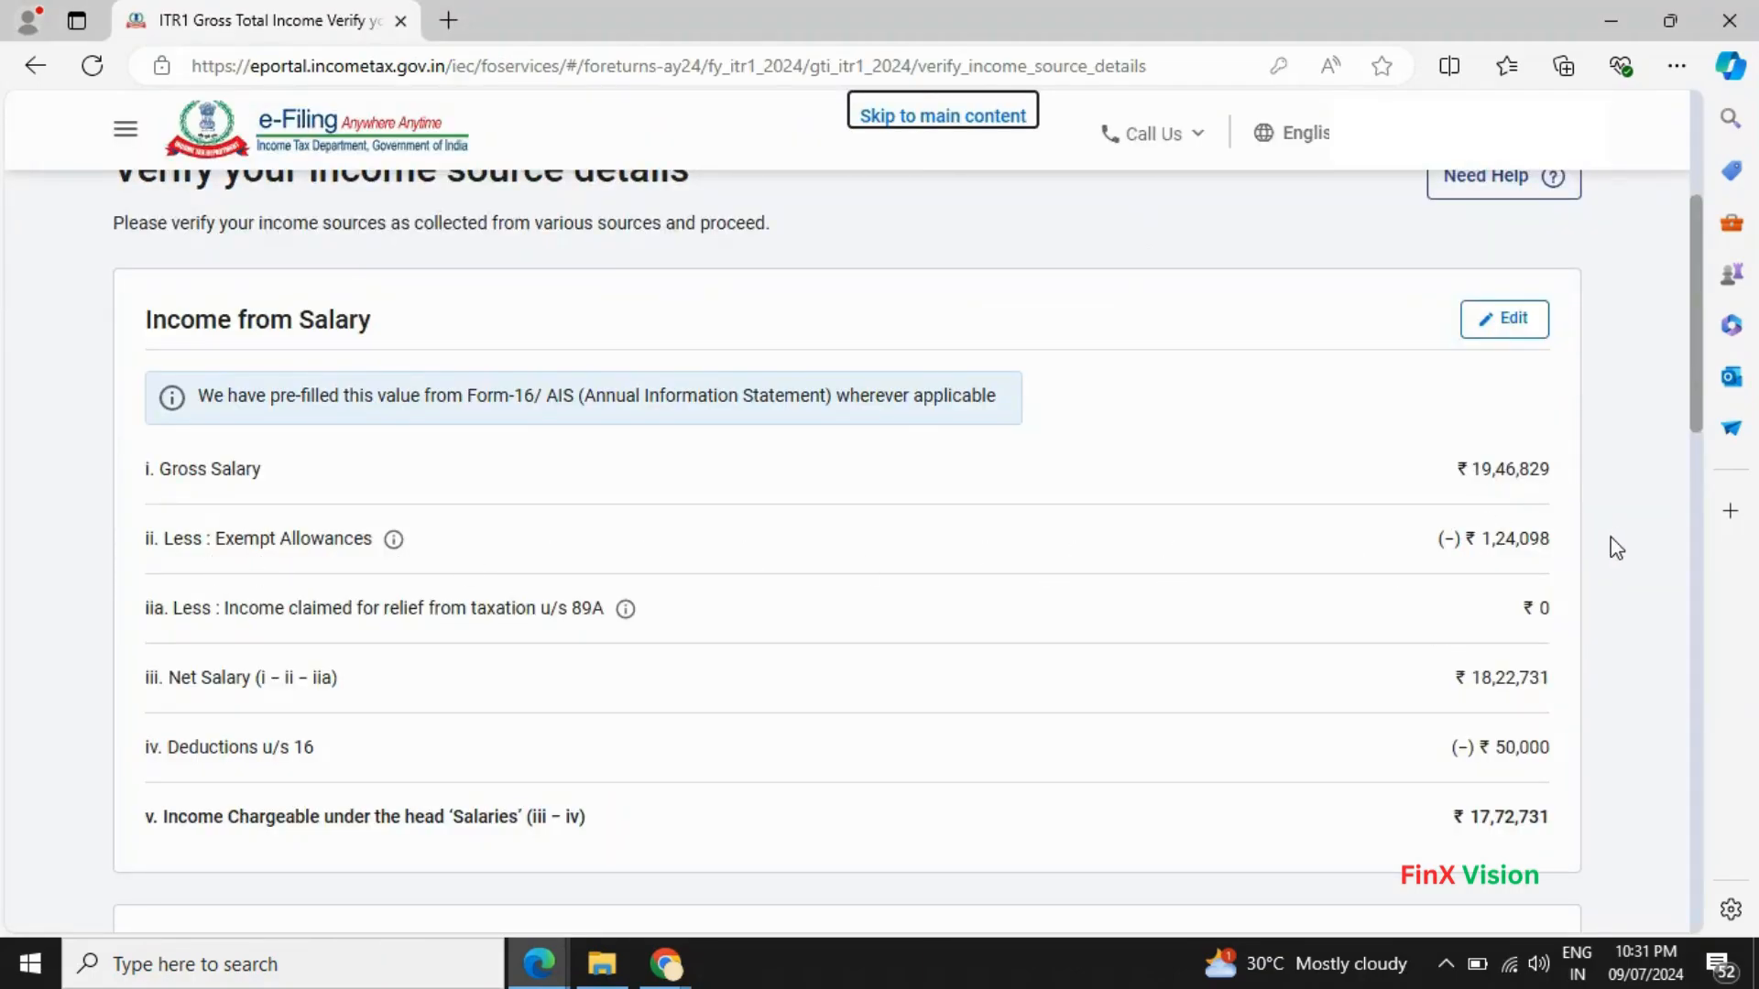
key(alt+Tab)
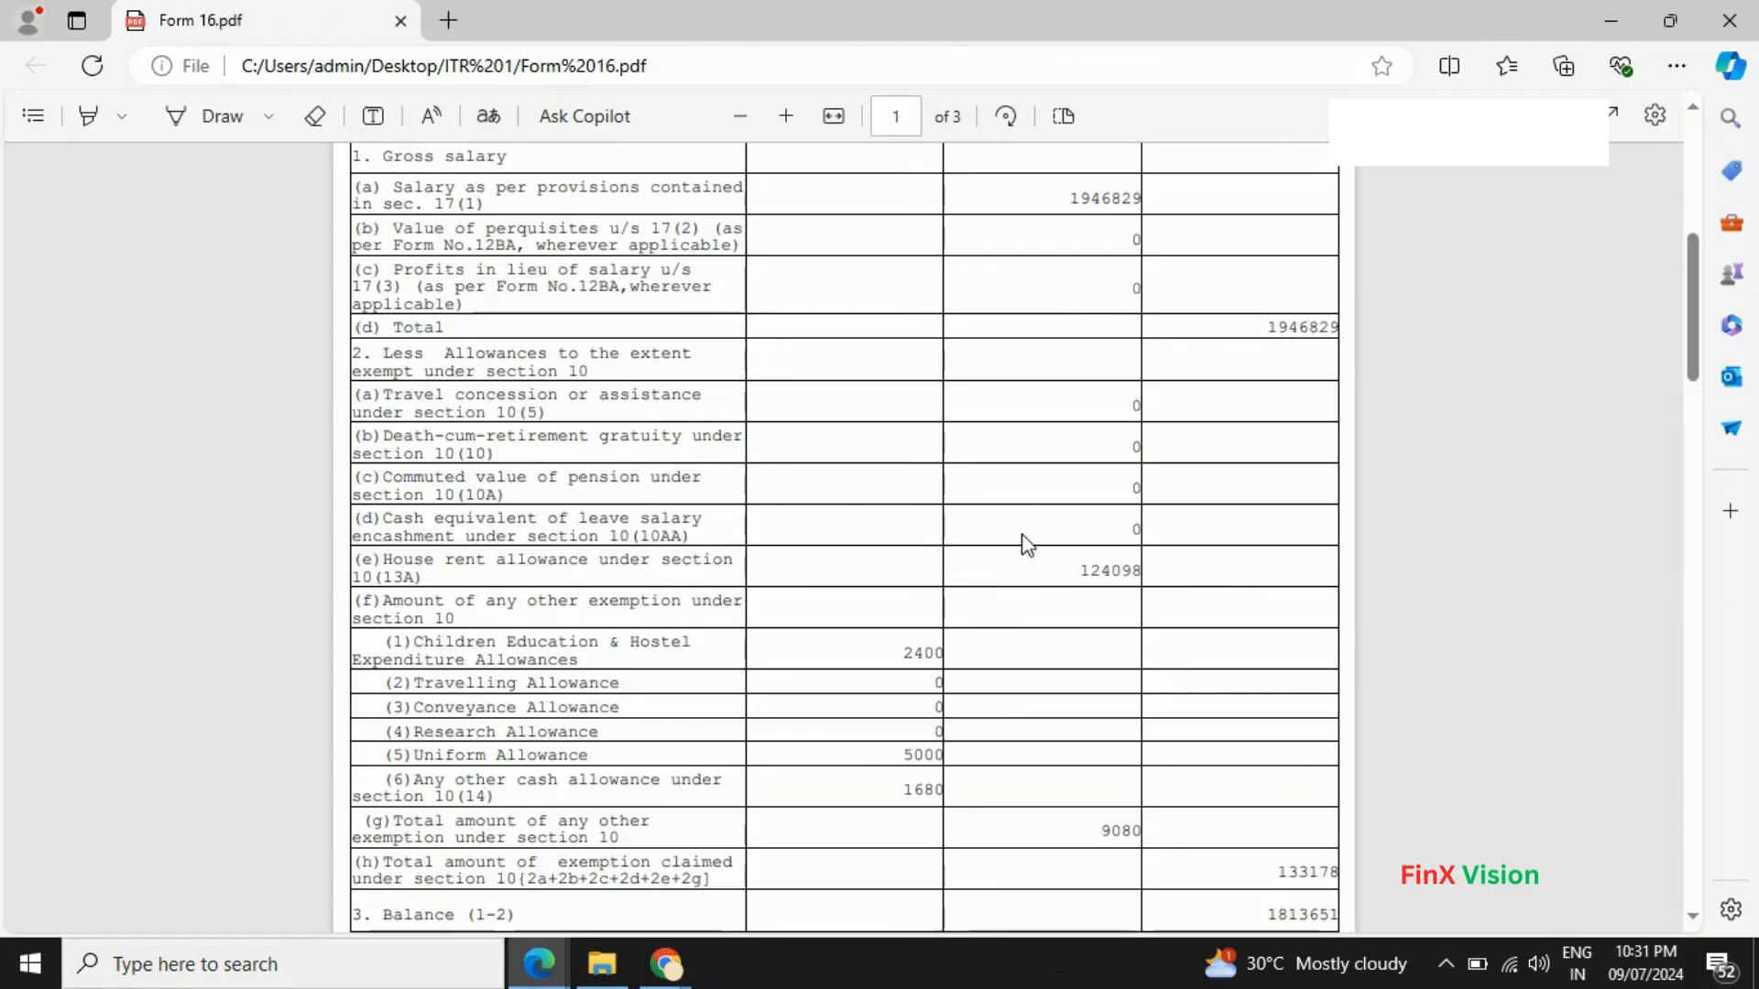
key(alt+Tab)
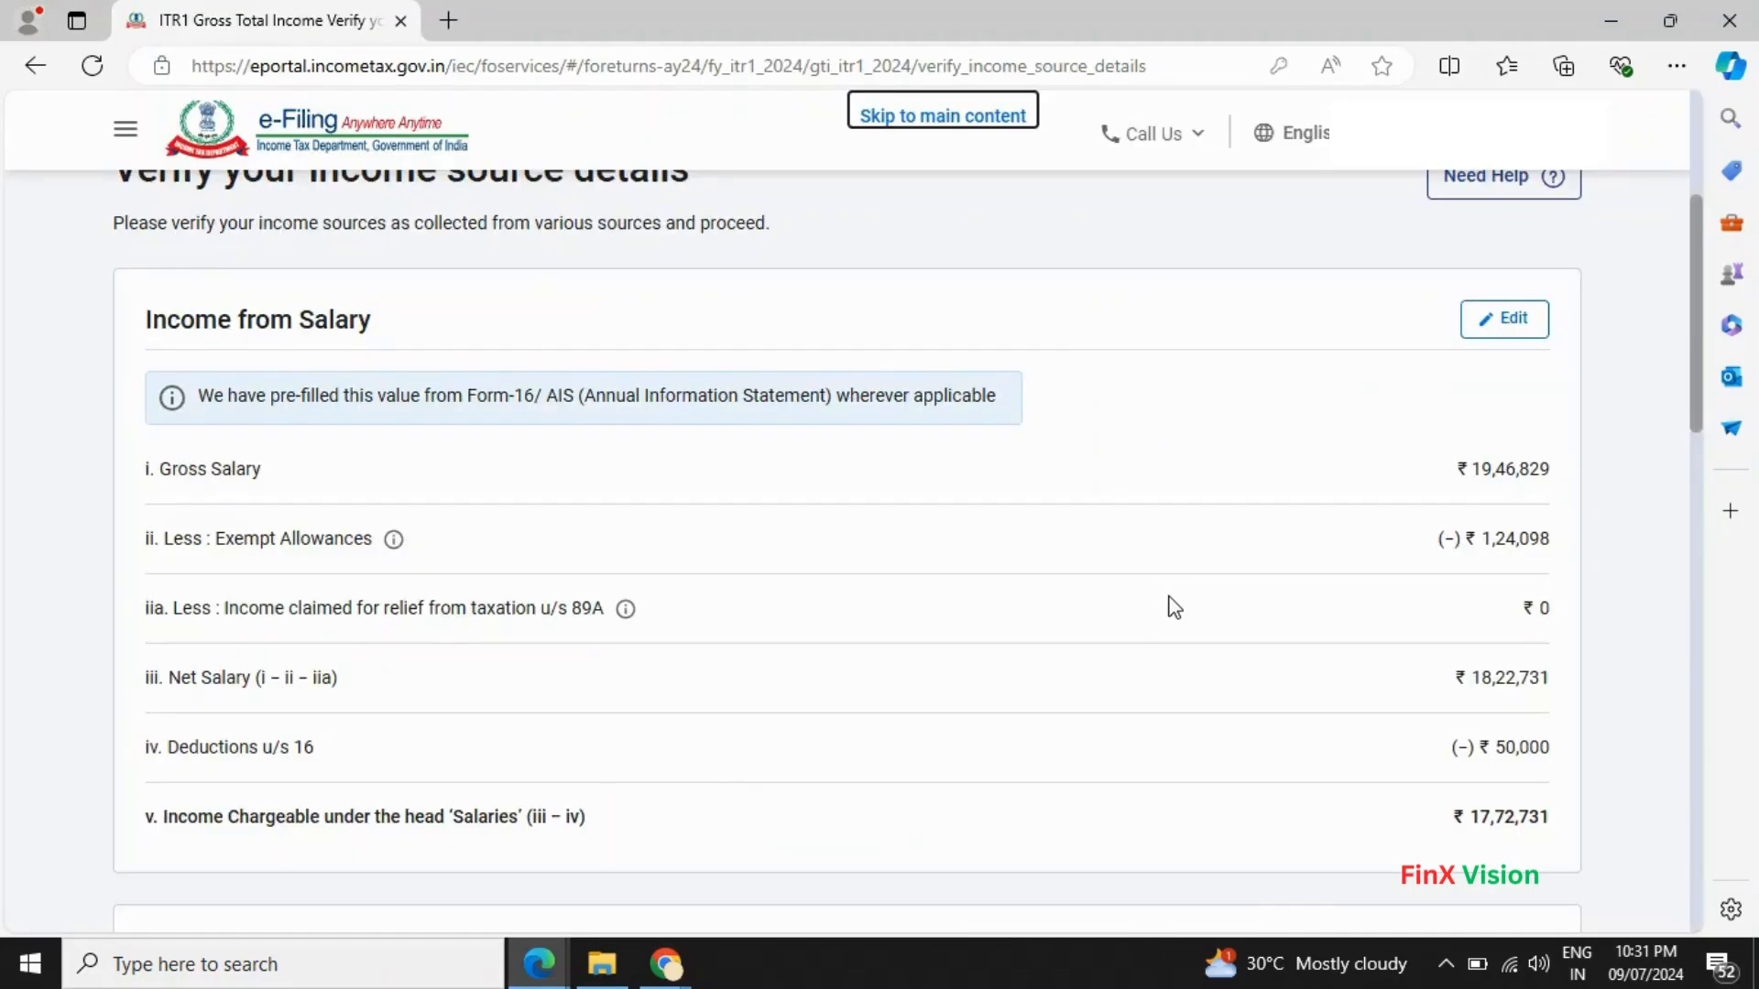
scroll(1179, 611, down, 1)
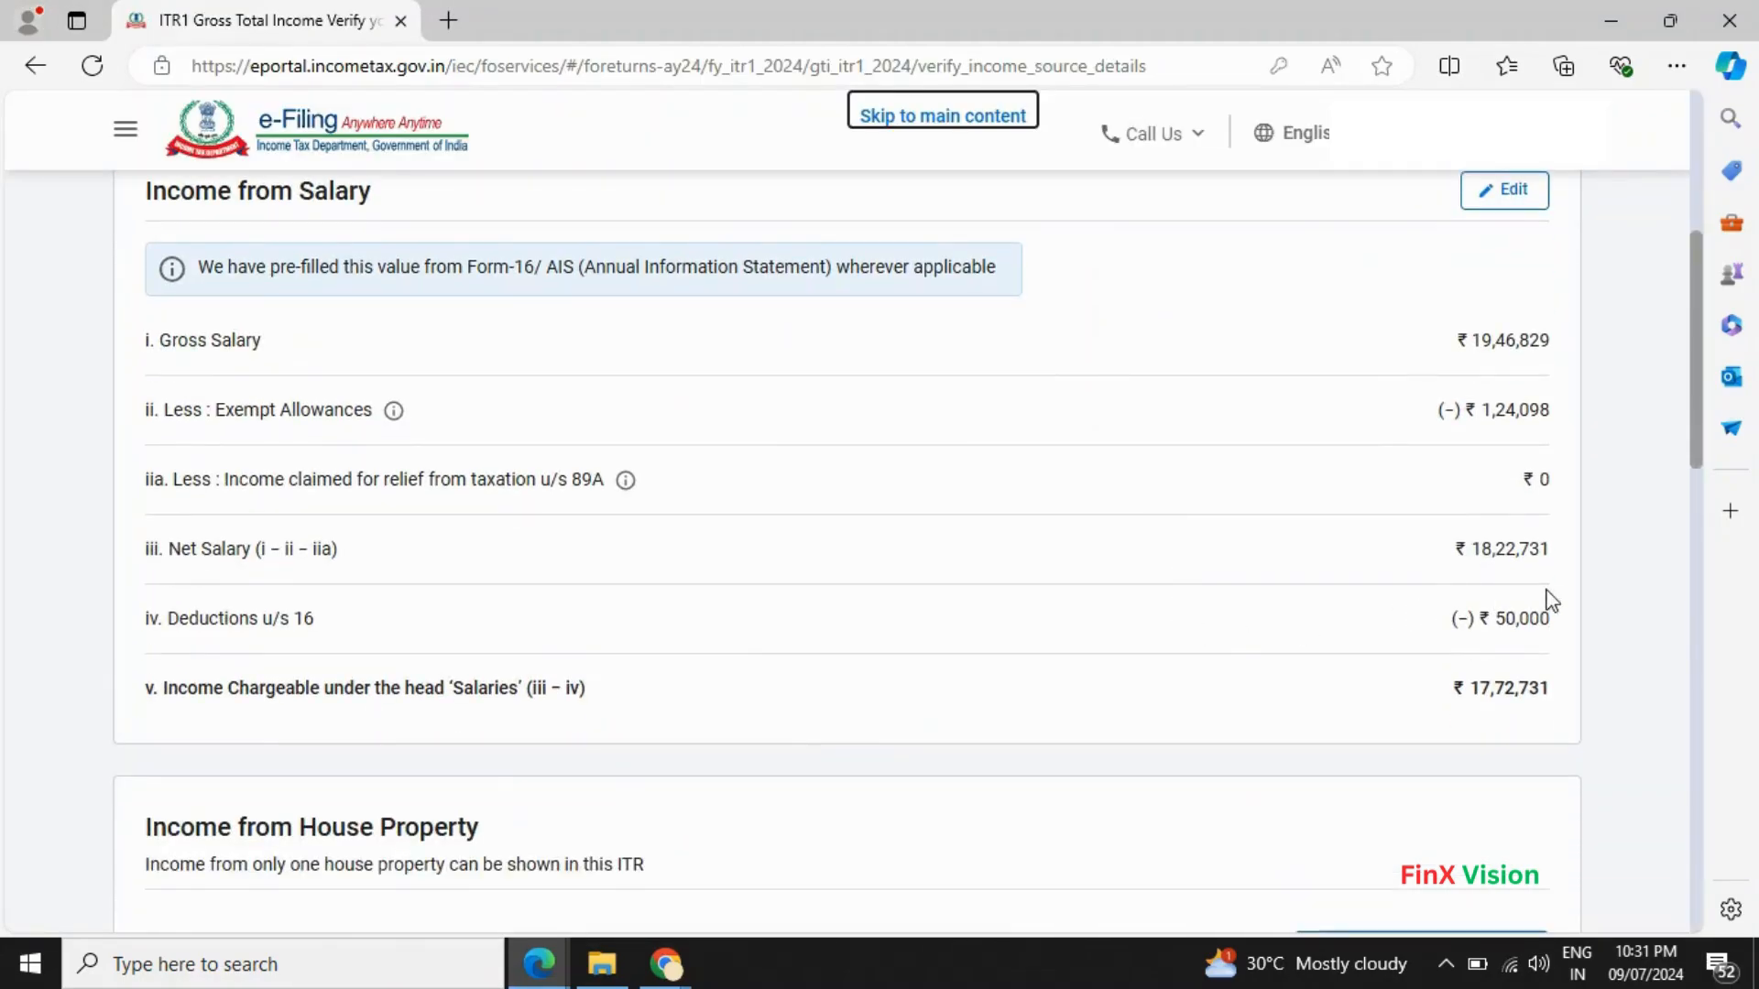
key(alt+Tab)
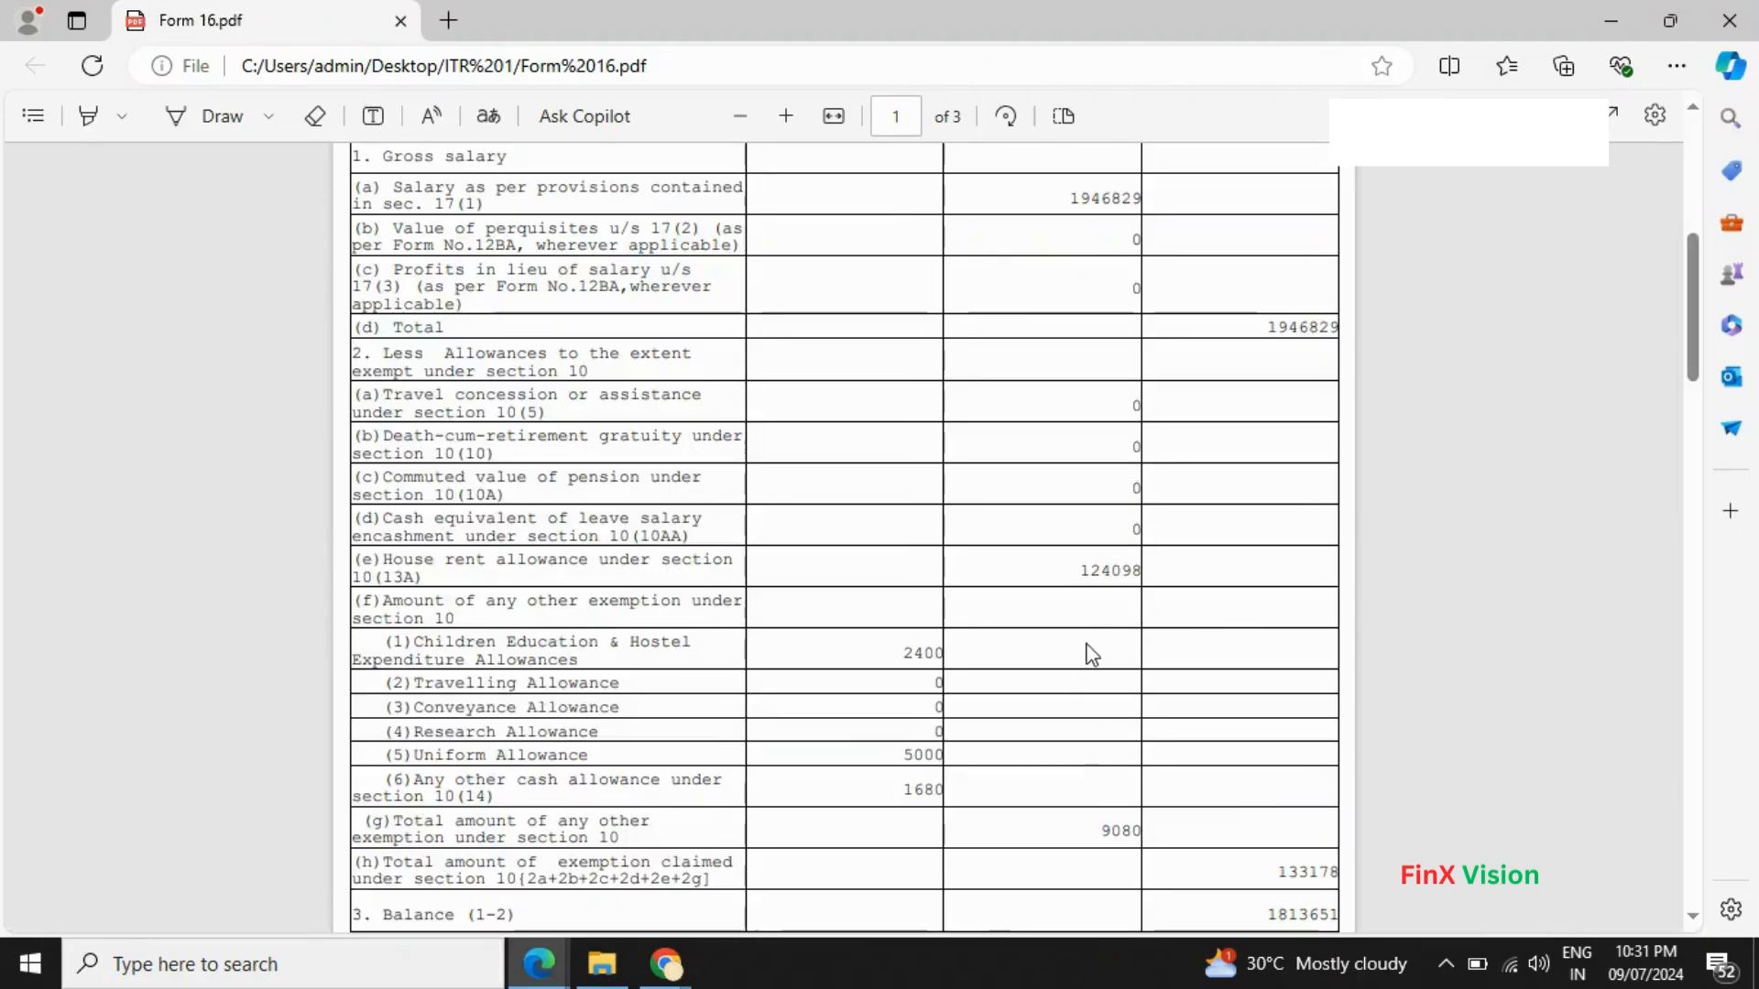
scroll(1090, 653, down, 2)
key(alt+Tab)
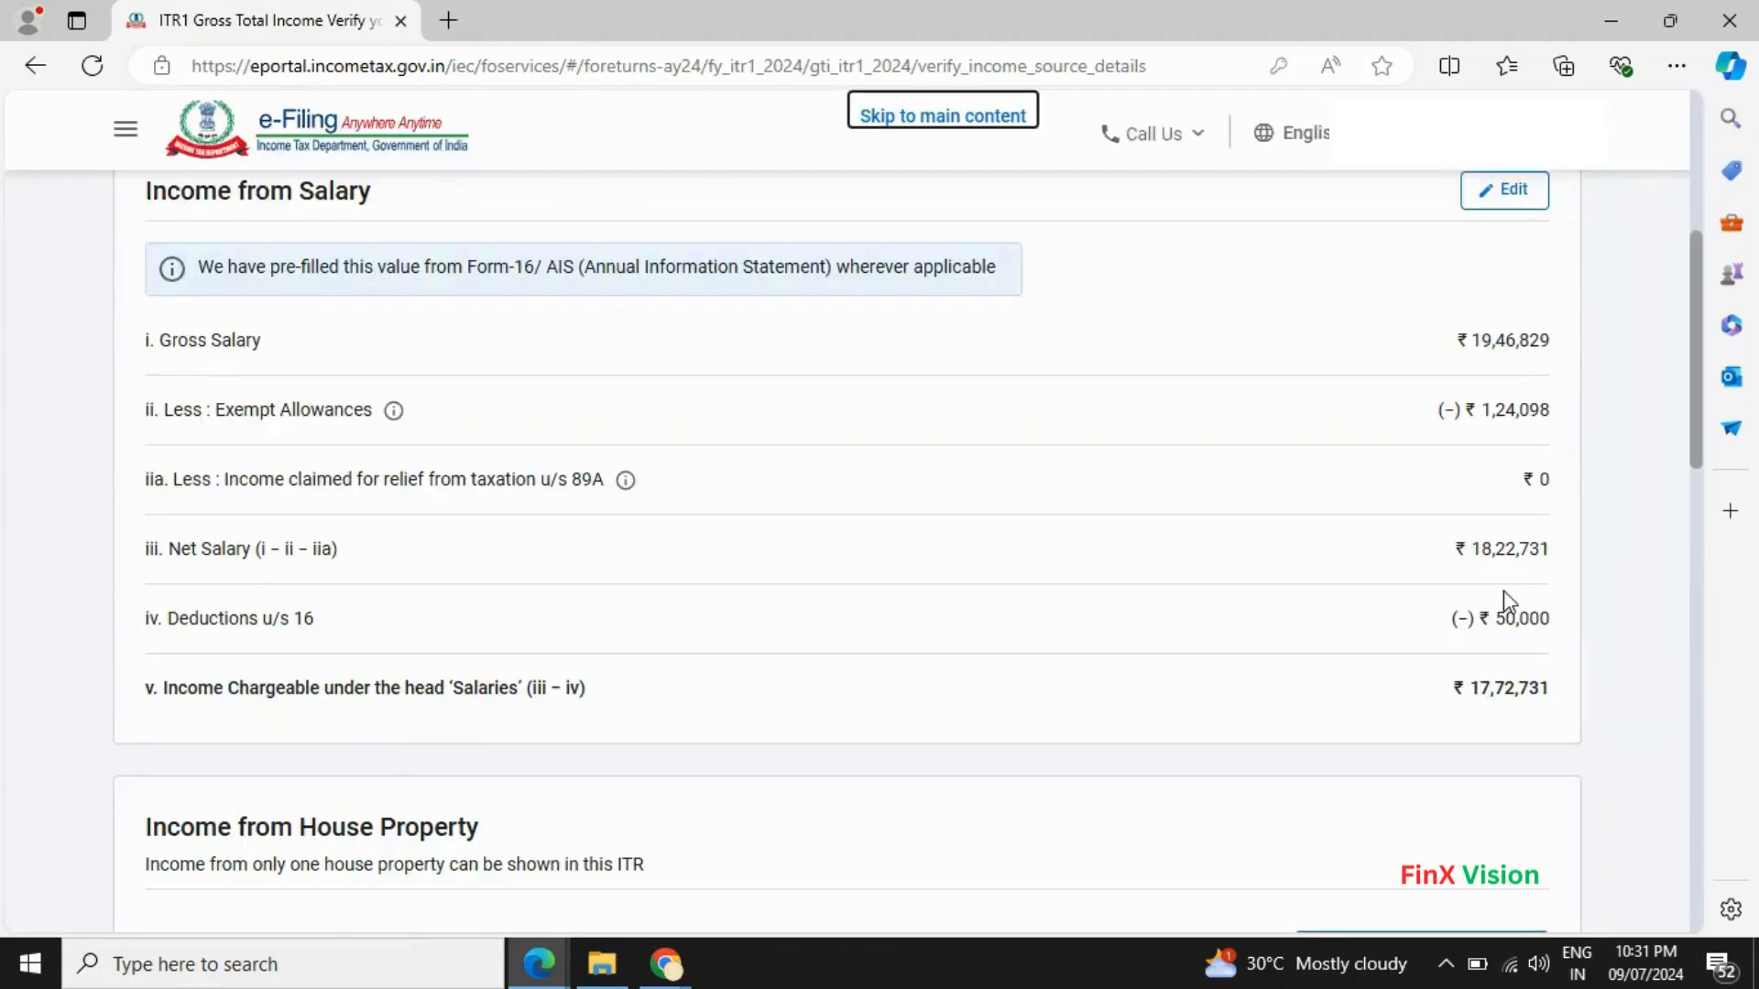
key(alt+Tab)
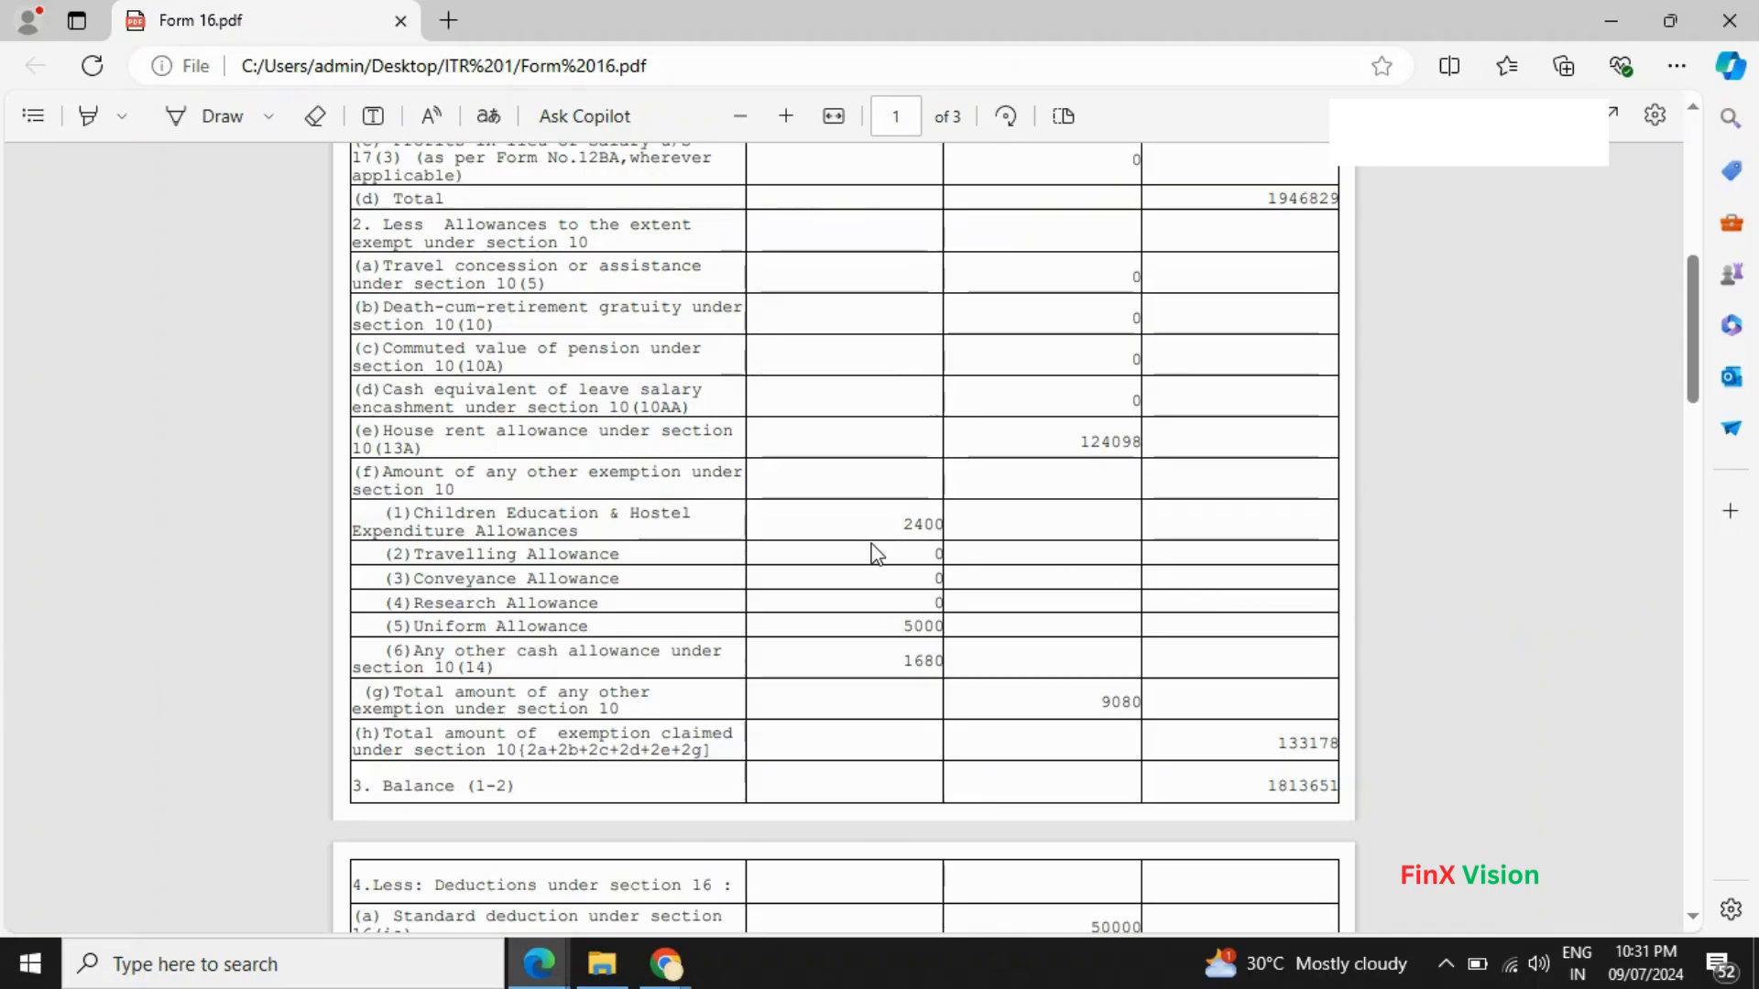
key(alt+Tab)
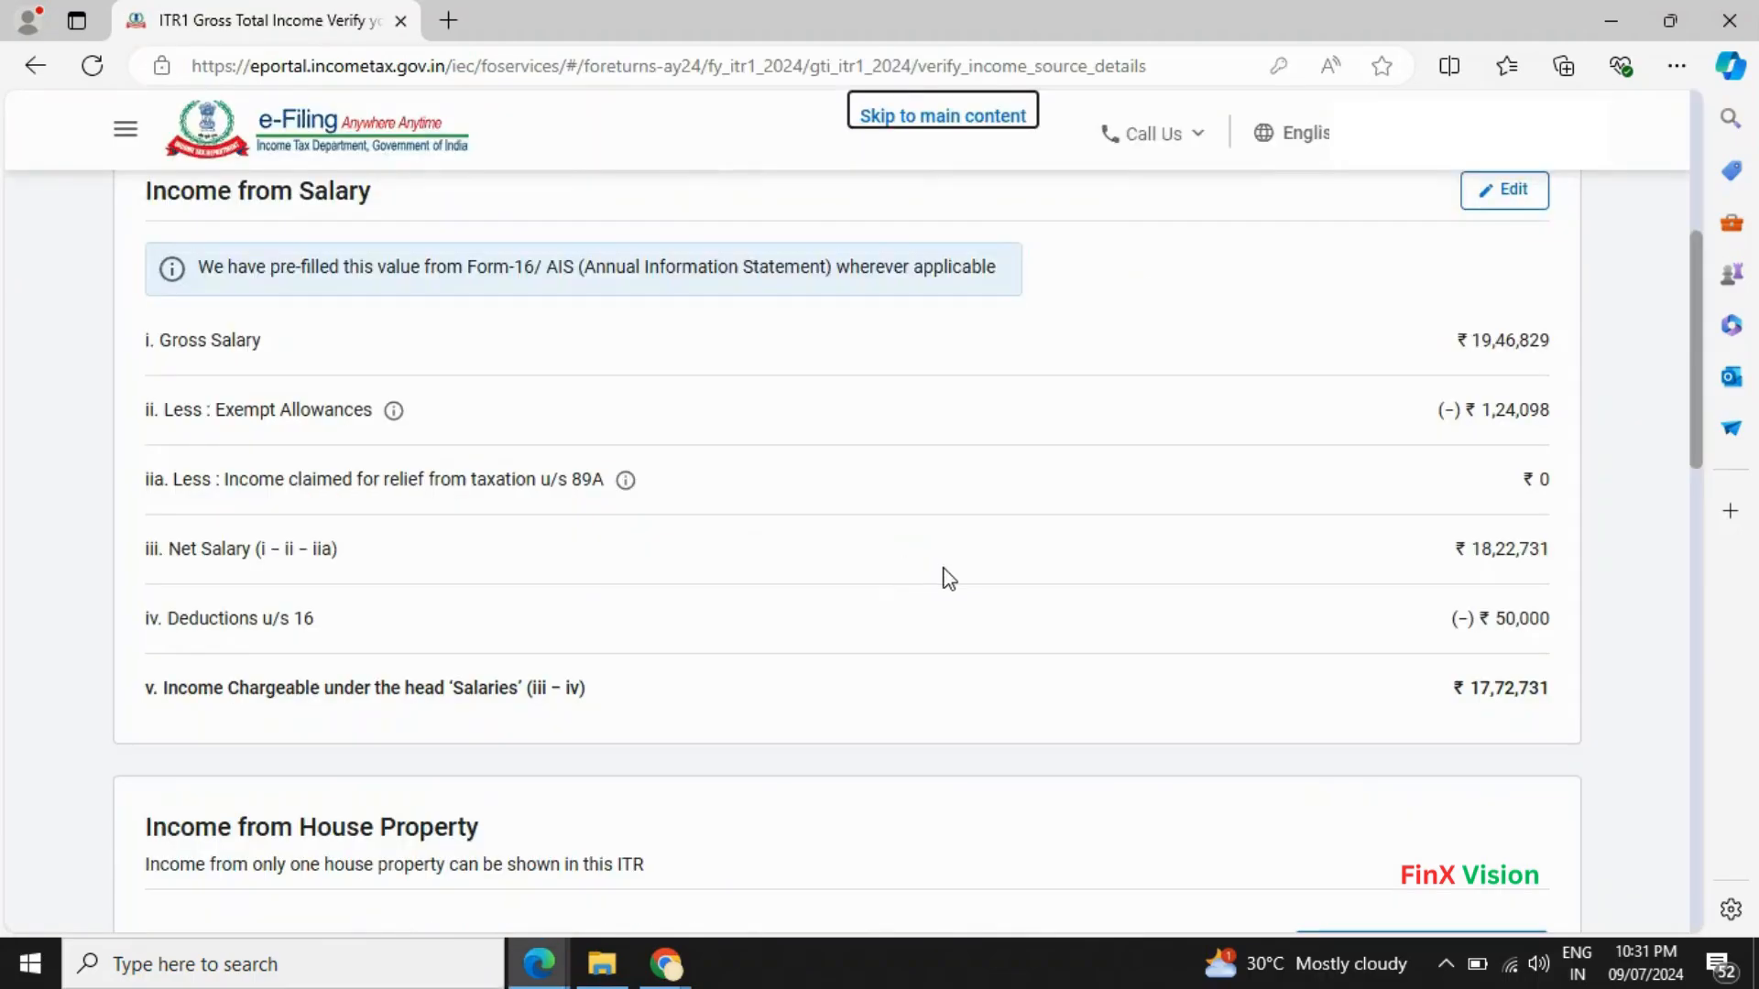
key(alt+Tab)
key(alt+Tab)
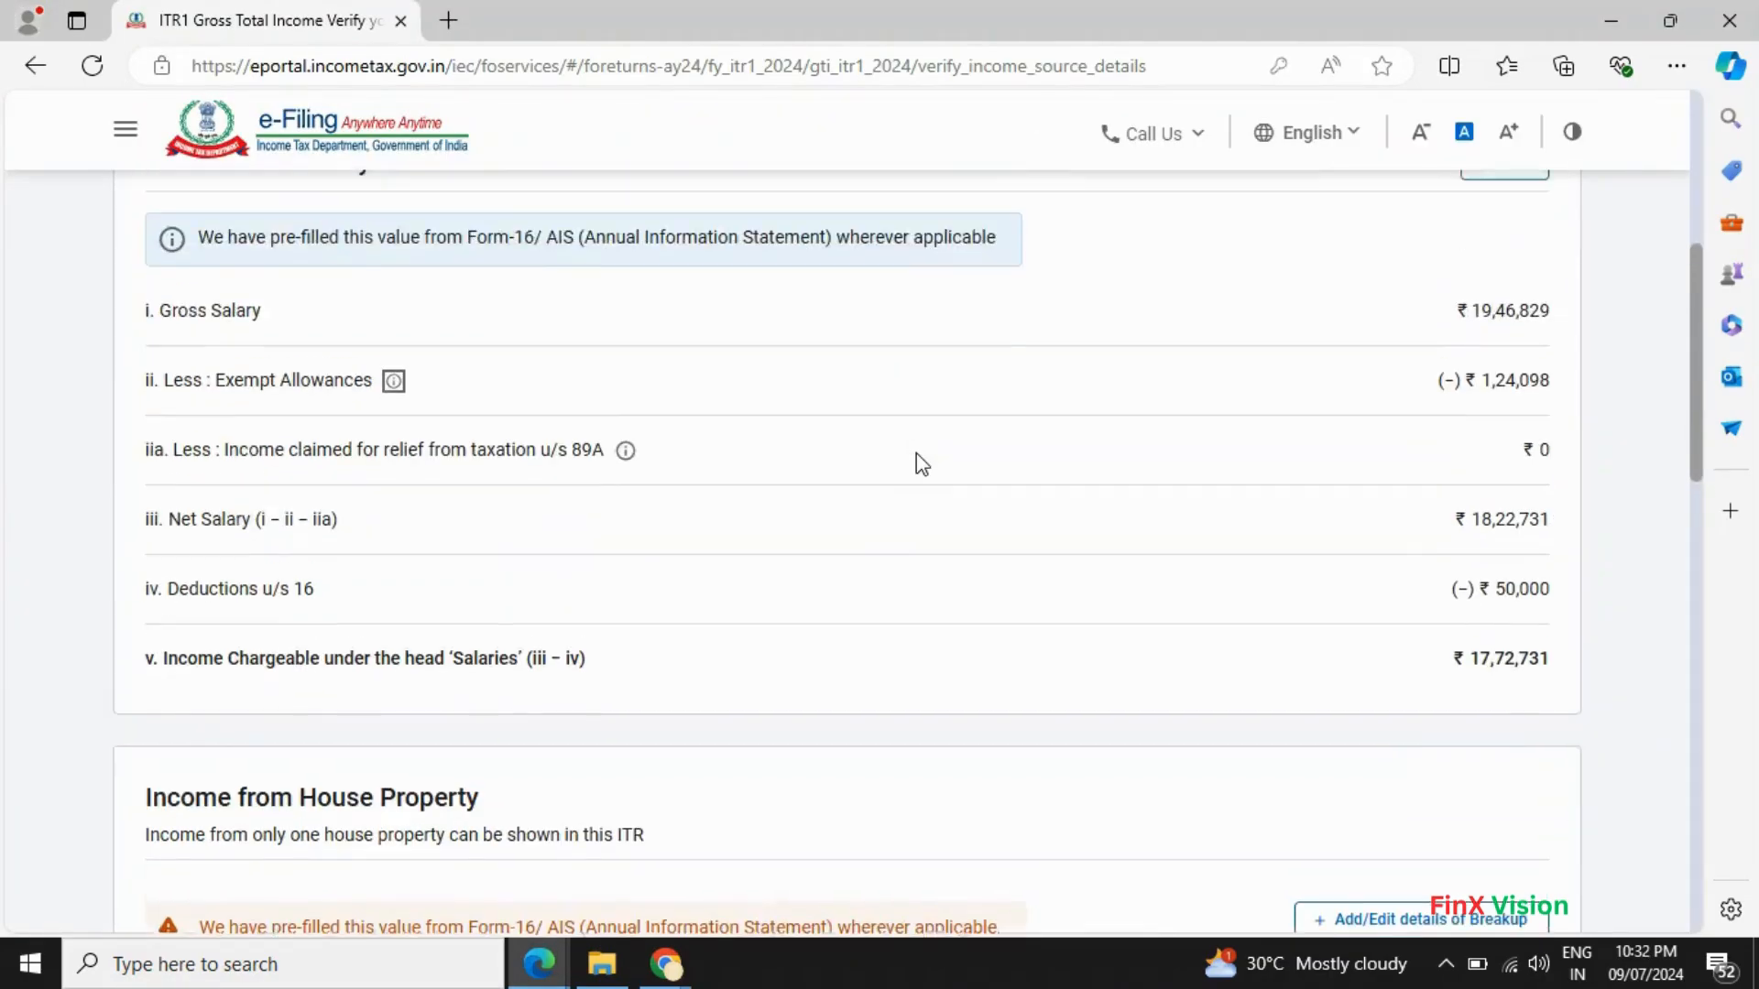
scroll(916, 452, up, 1)
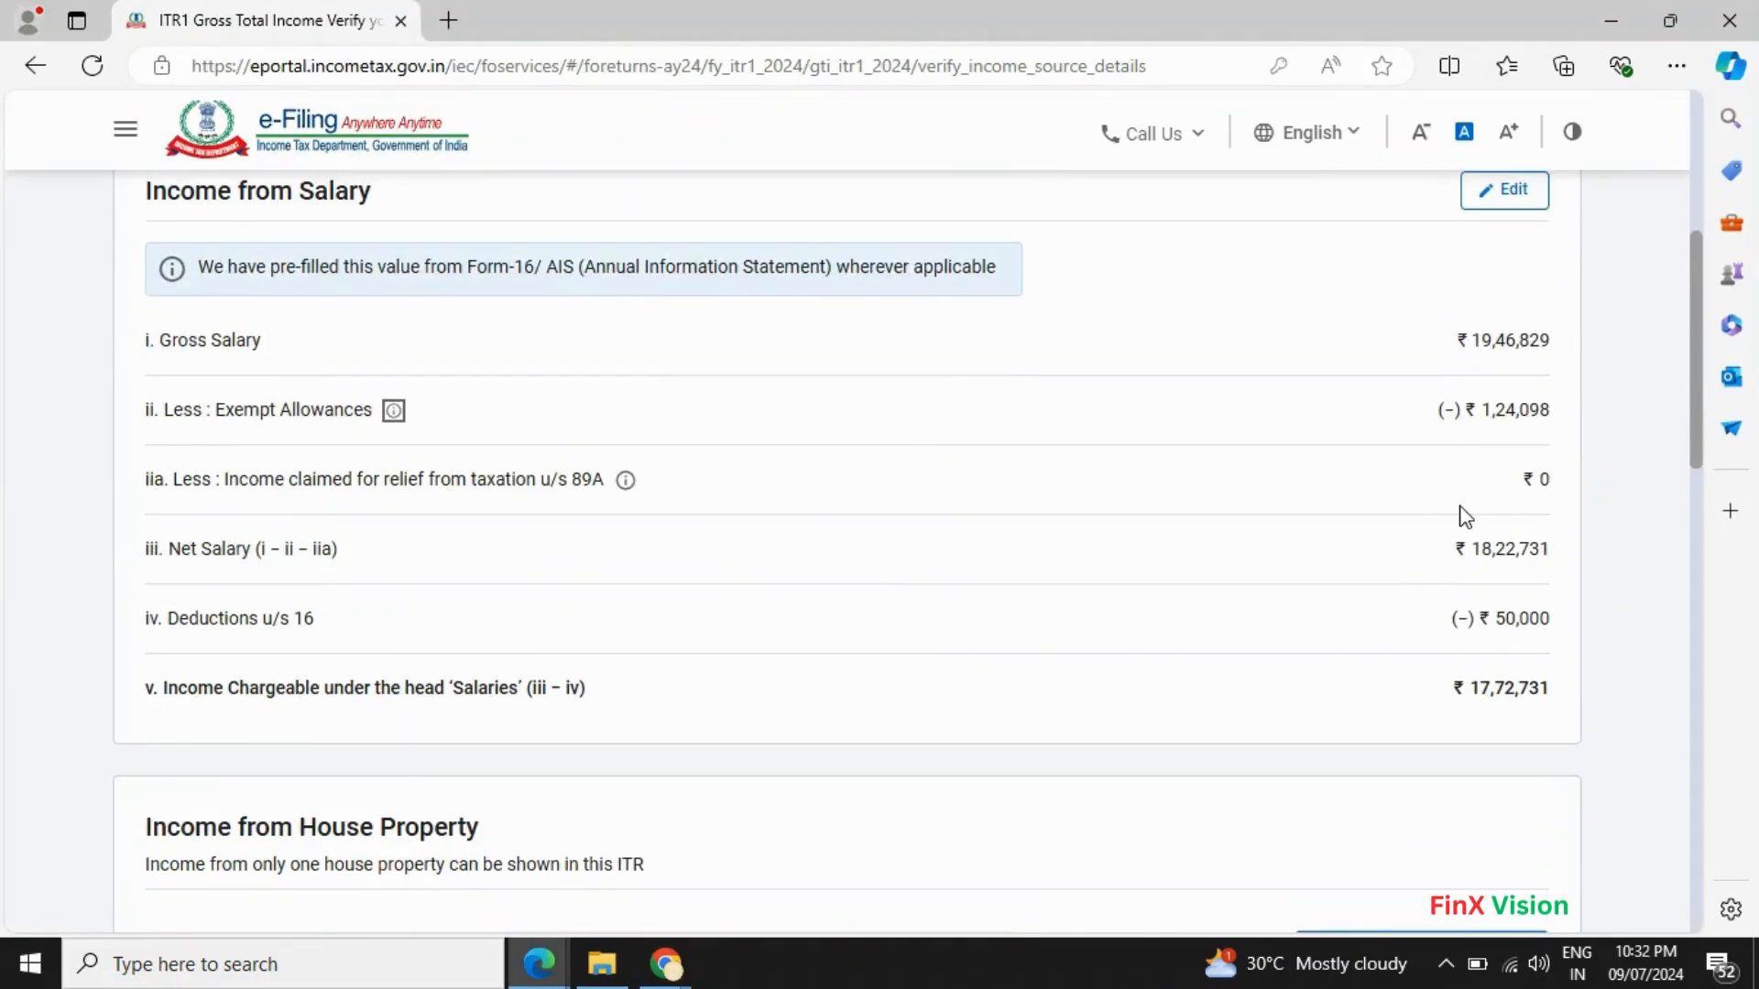
- Open the Income from Salary edit form and compare its ₹1,24,098 exempt allowances with Form 16
click(1505, 209)
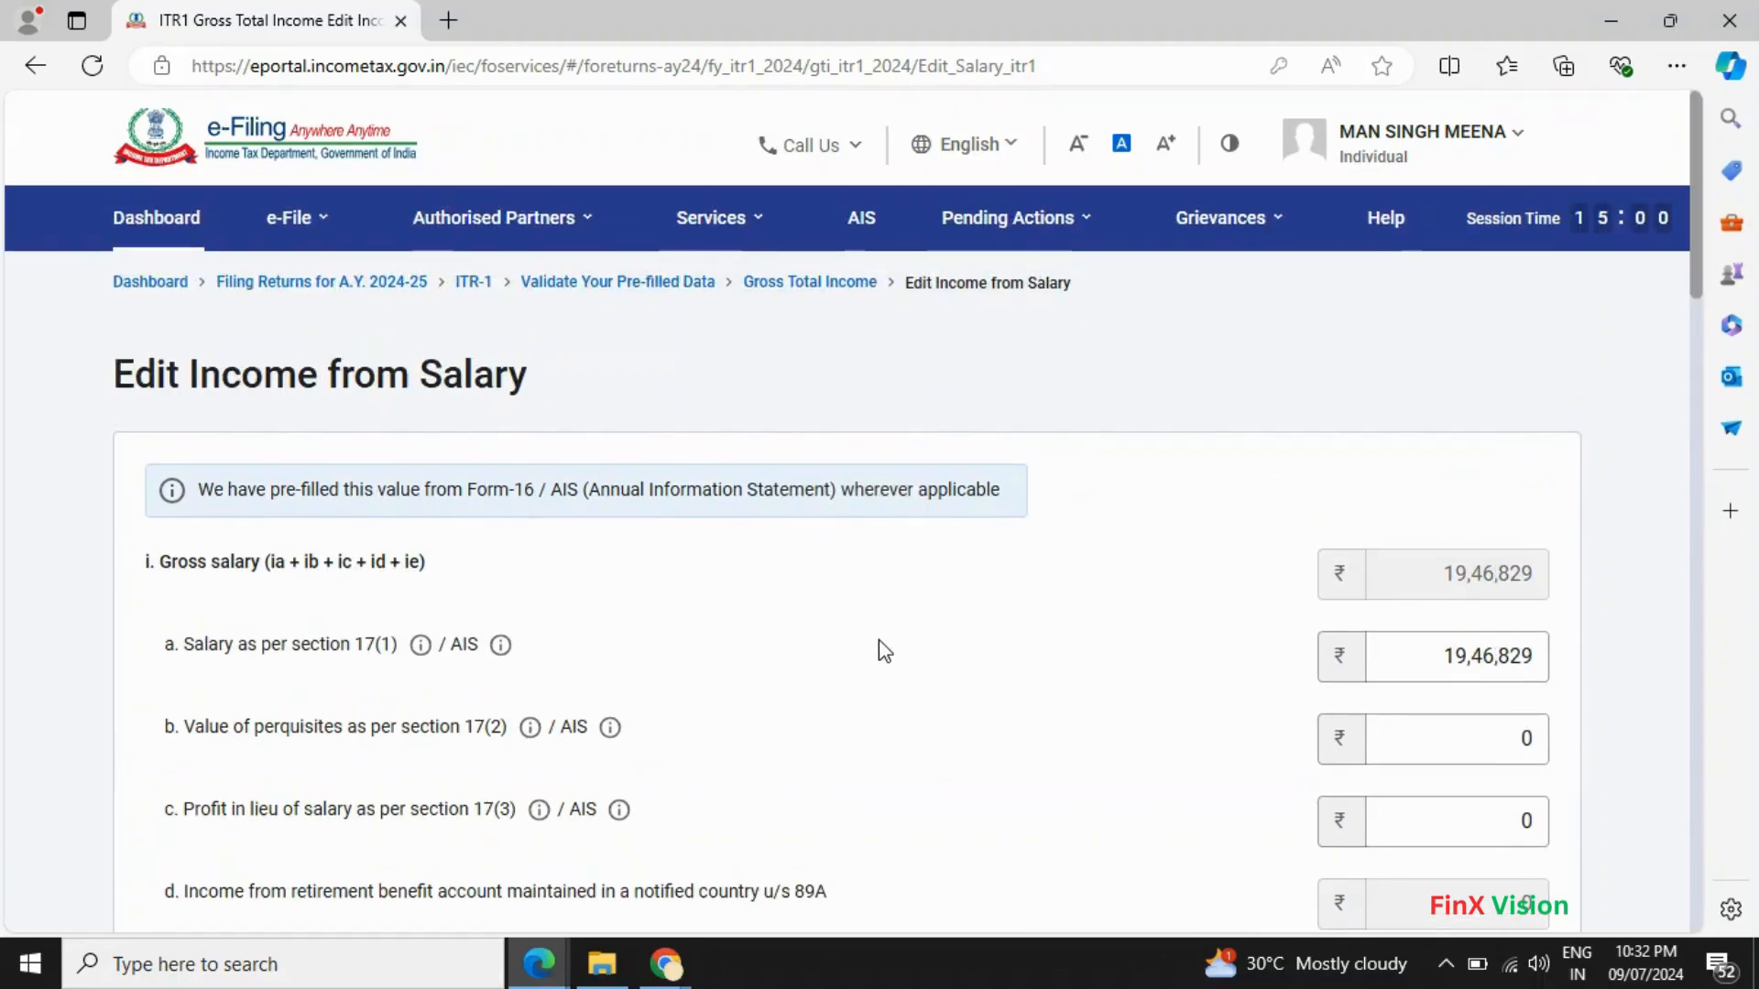
scroll(877, 639, down, 2)
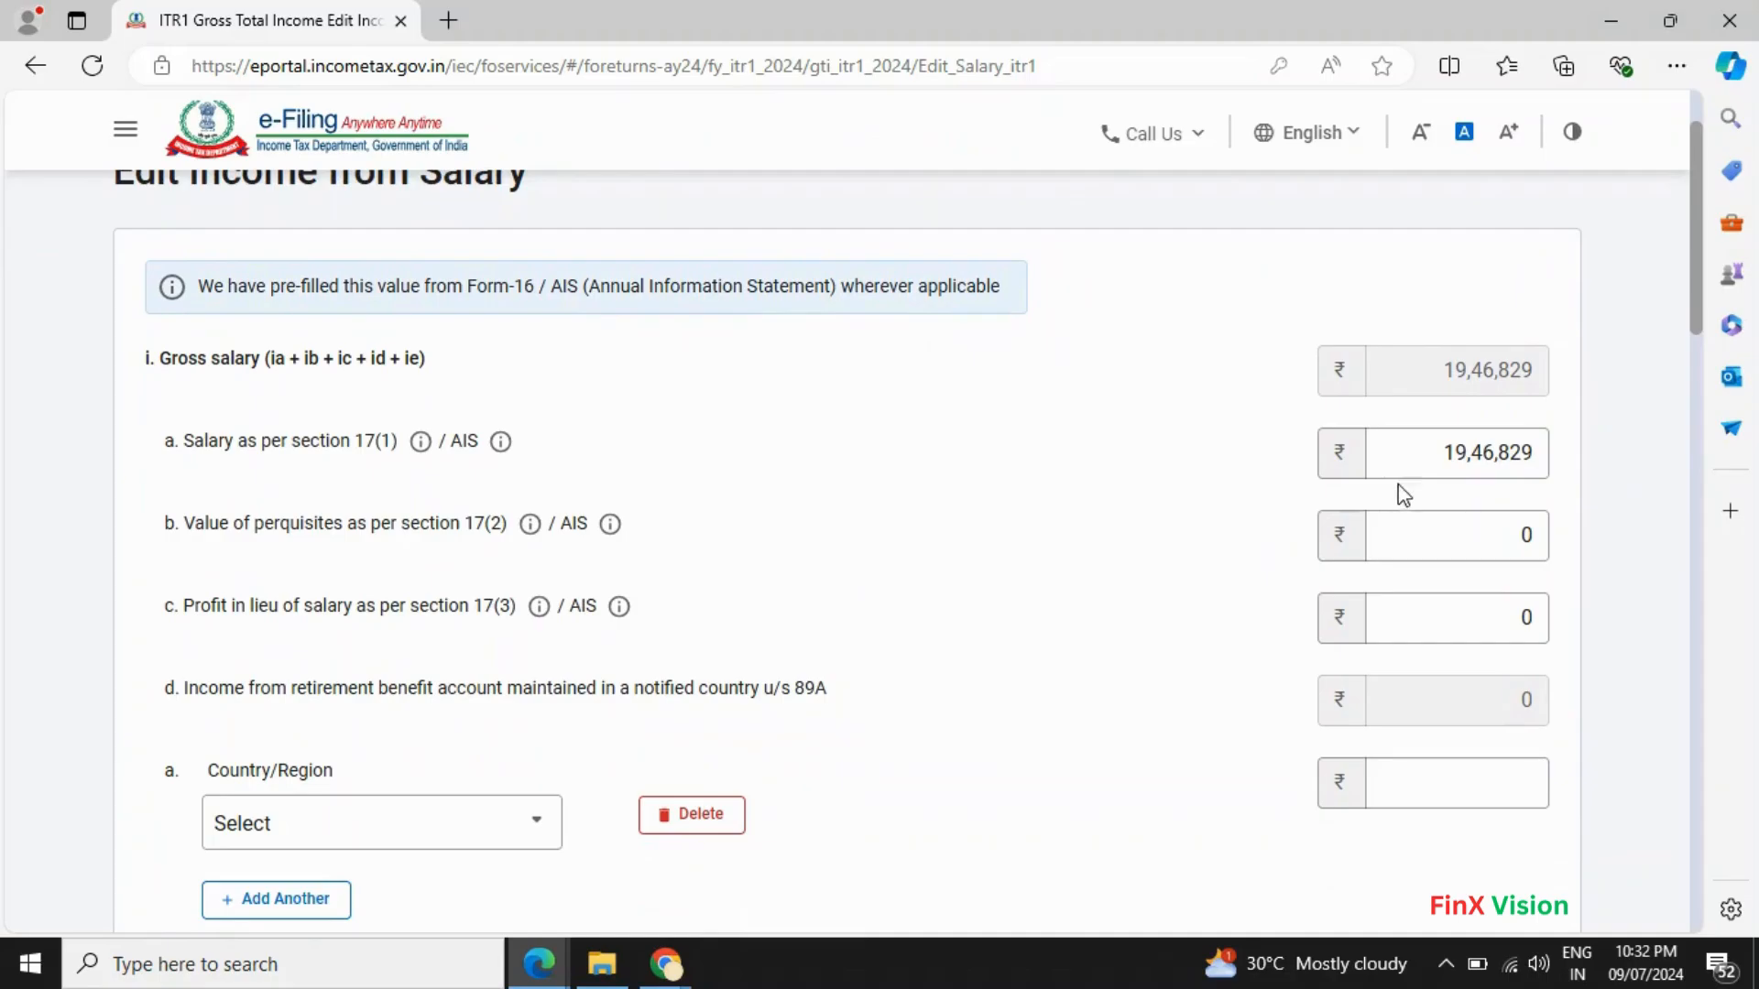
key(alt+Tab)
key(alt+Tab)
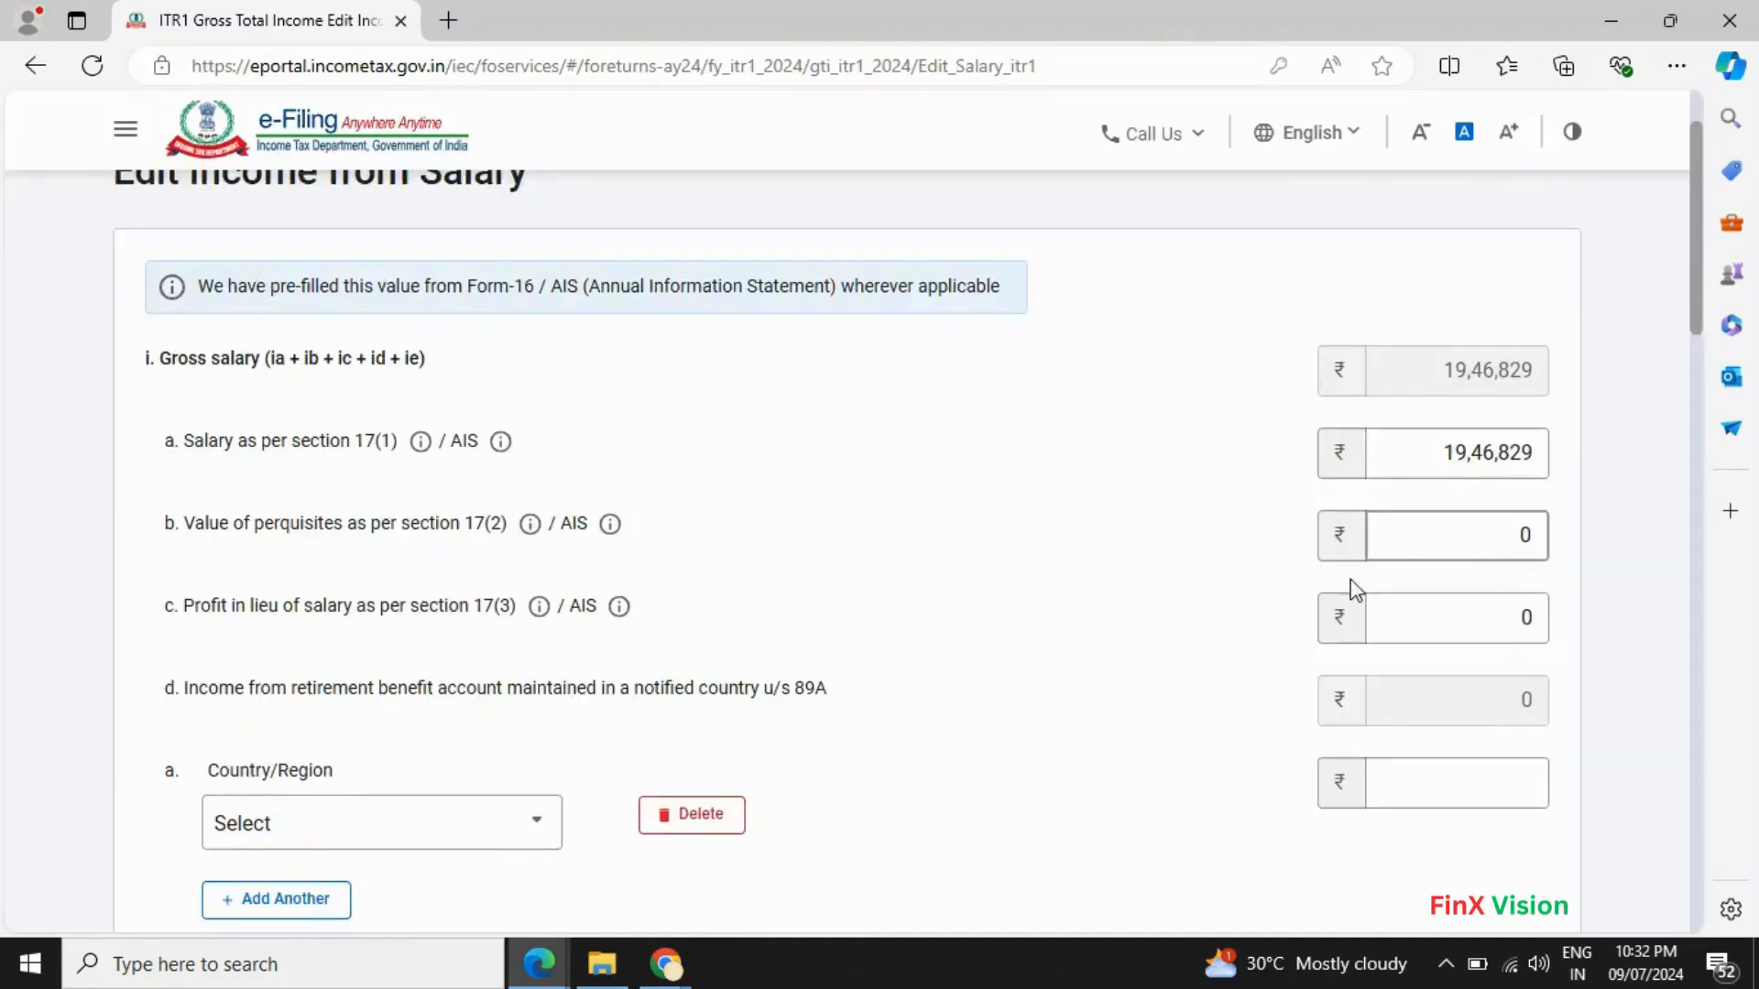
scroll(1213, 656, down, 5)
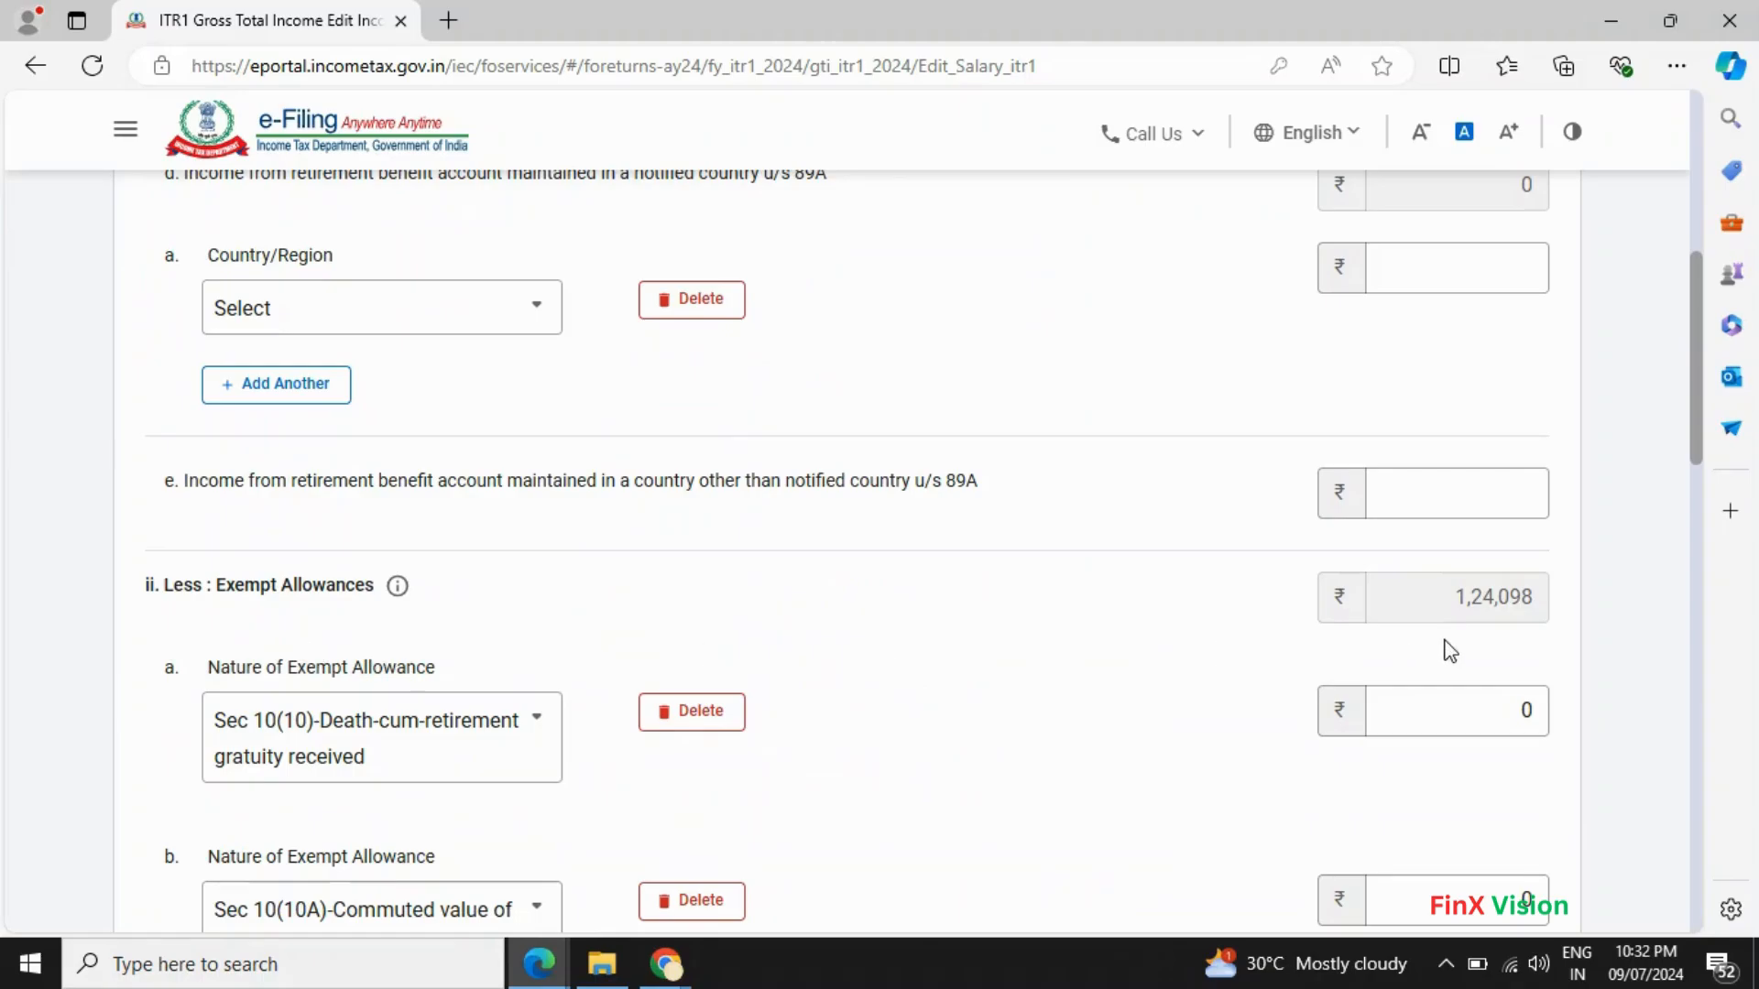
key(alt+Tab)
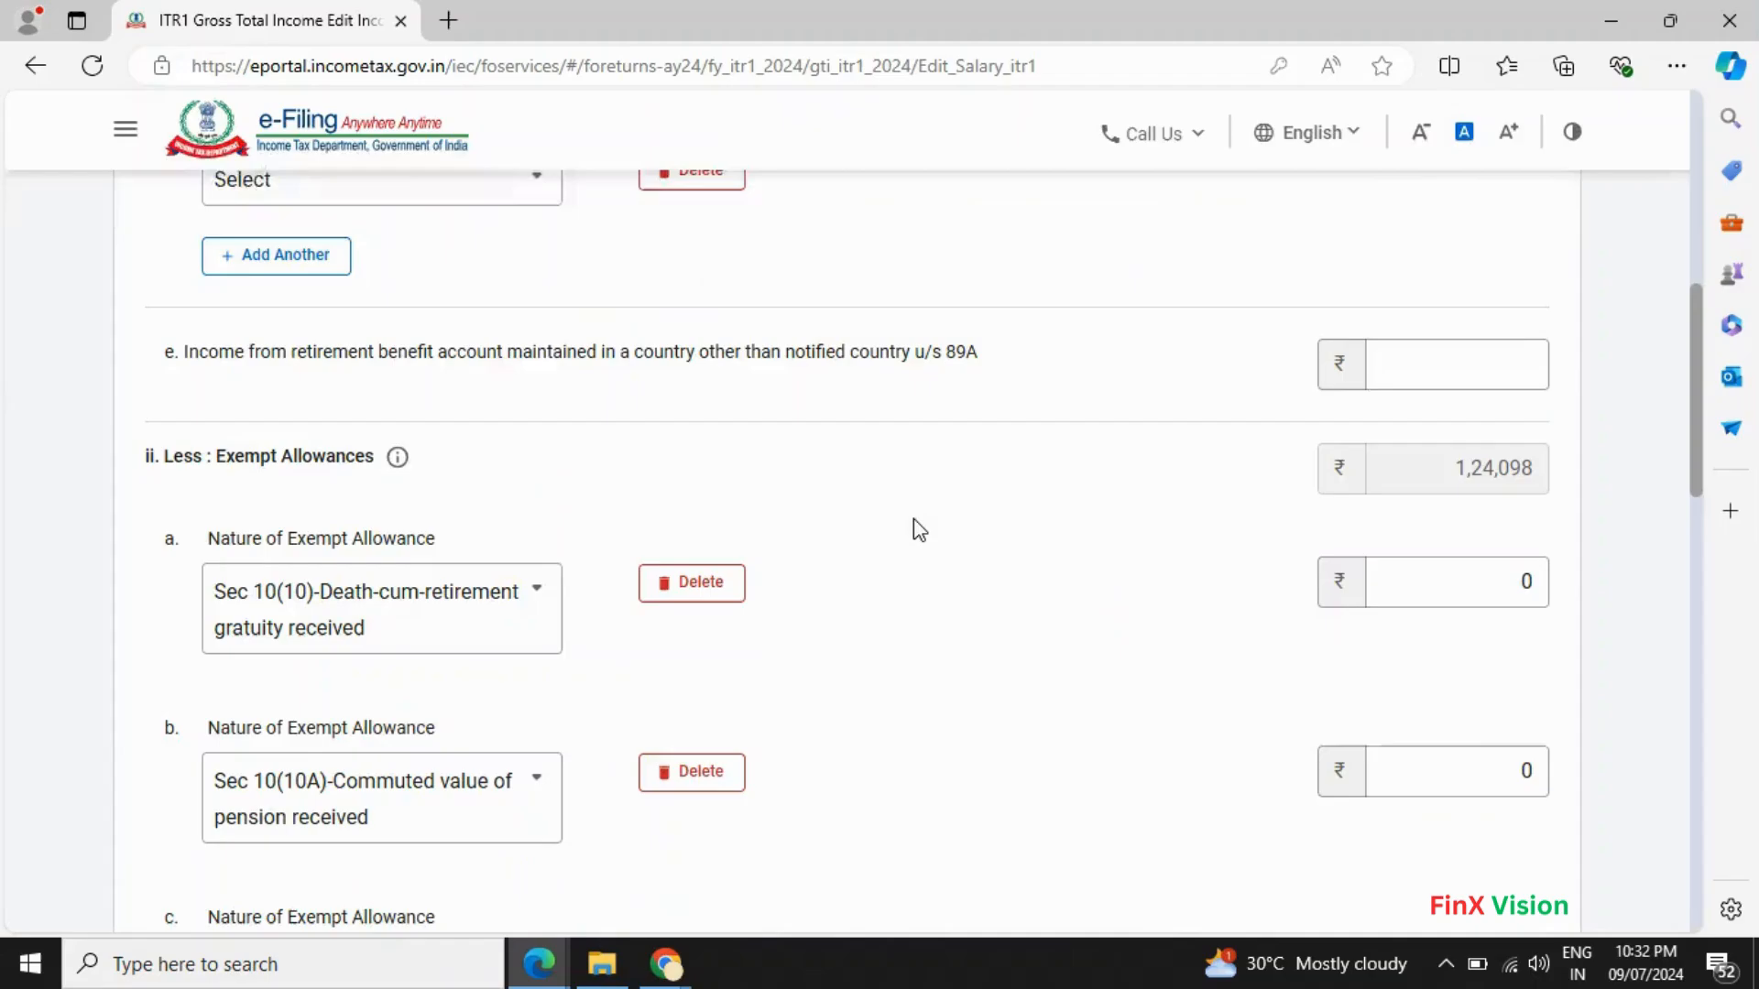
scroll(914, 519, down, 6)
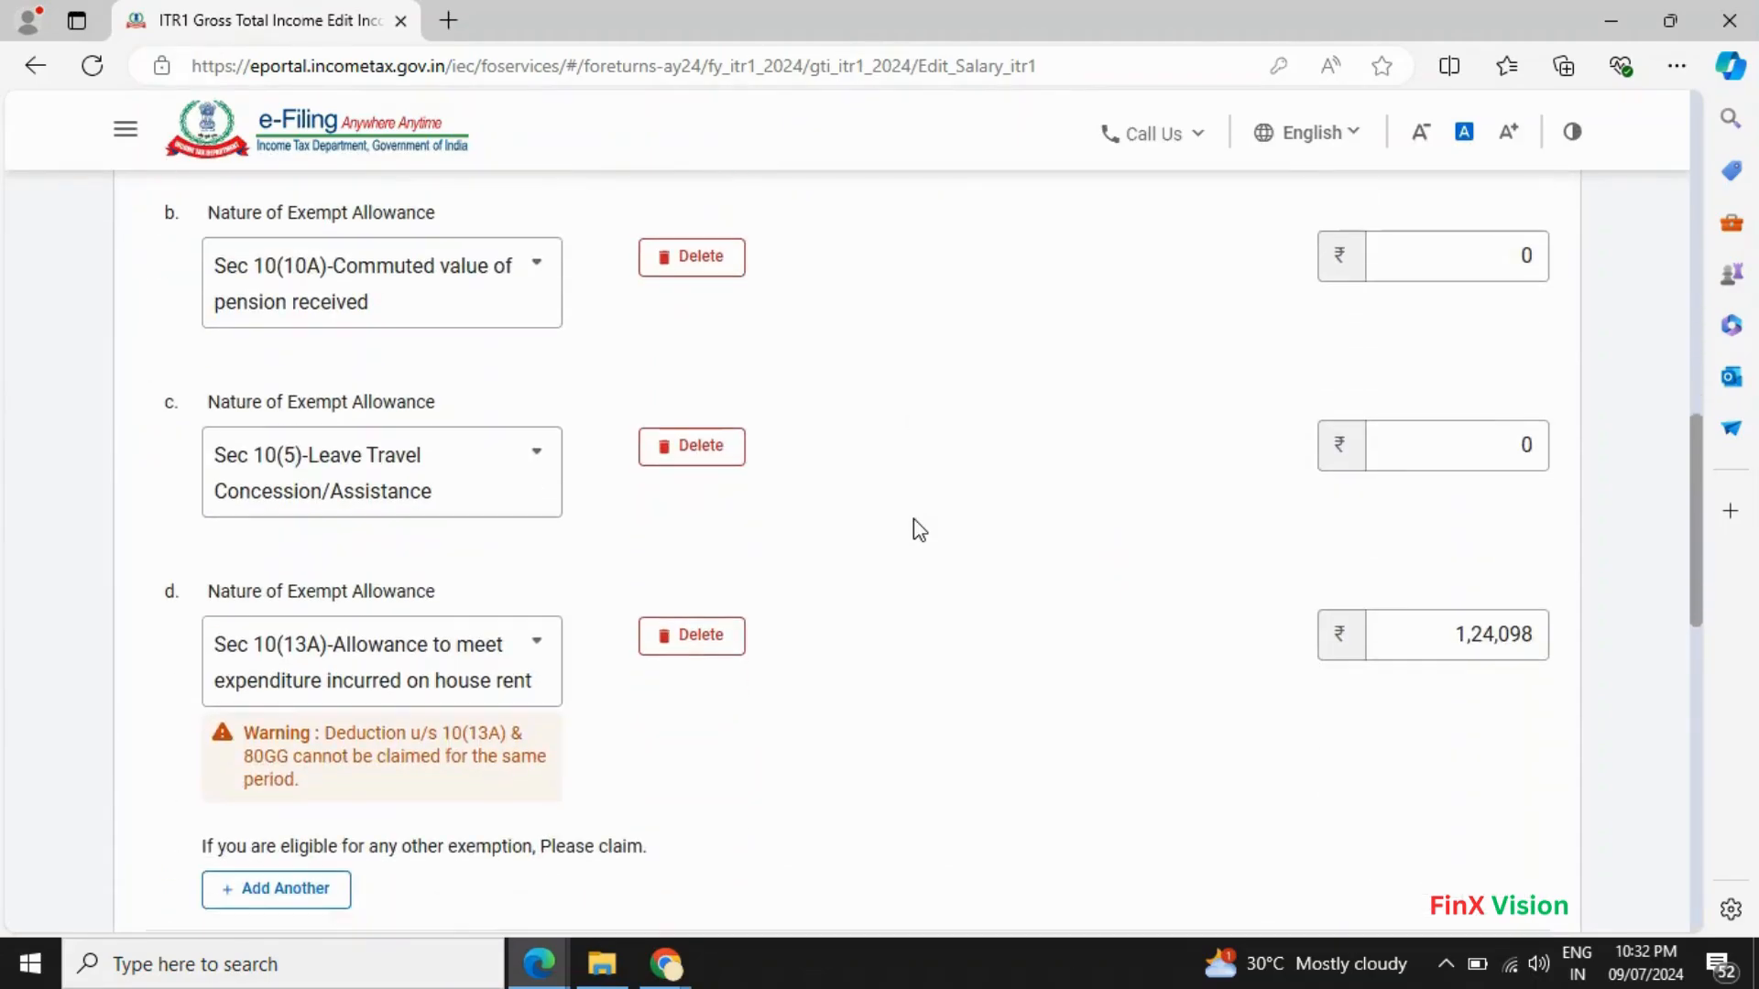
scroll(914, 519, down, 4)
scroll(919, 523, down, 7)
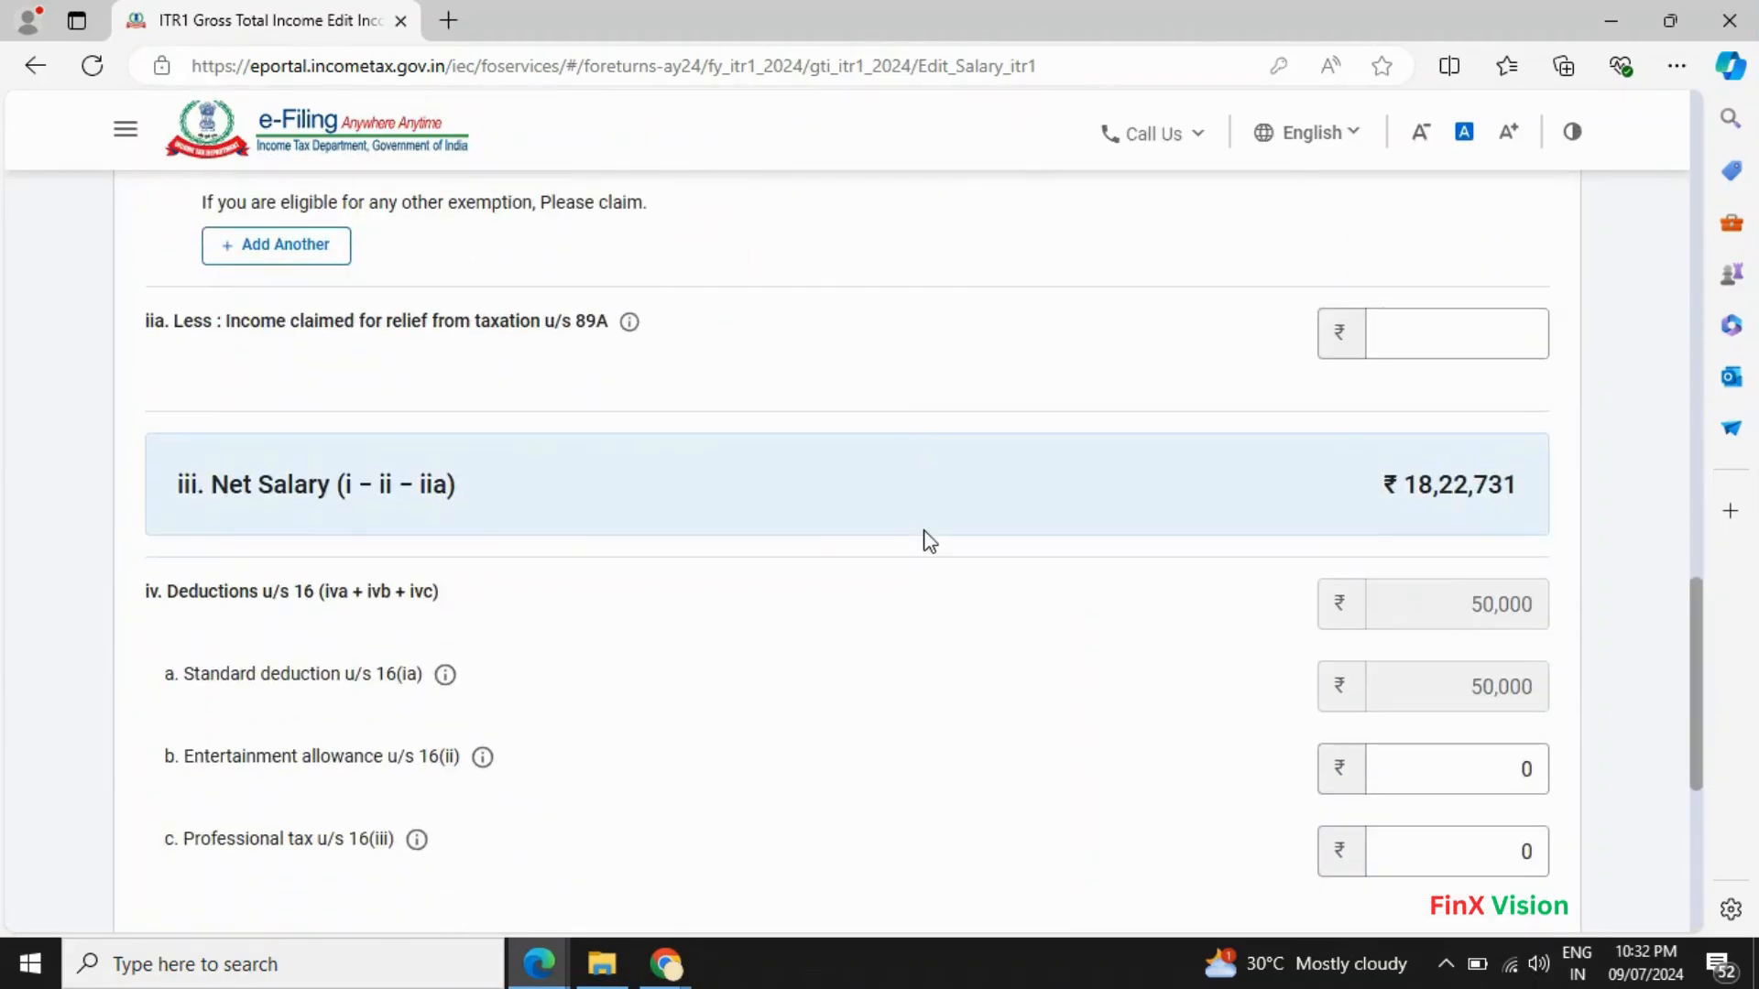
scroll(922, 527, up, 15)
scroll(926, 540, up, 2)
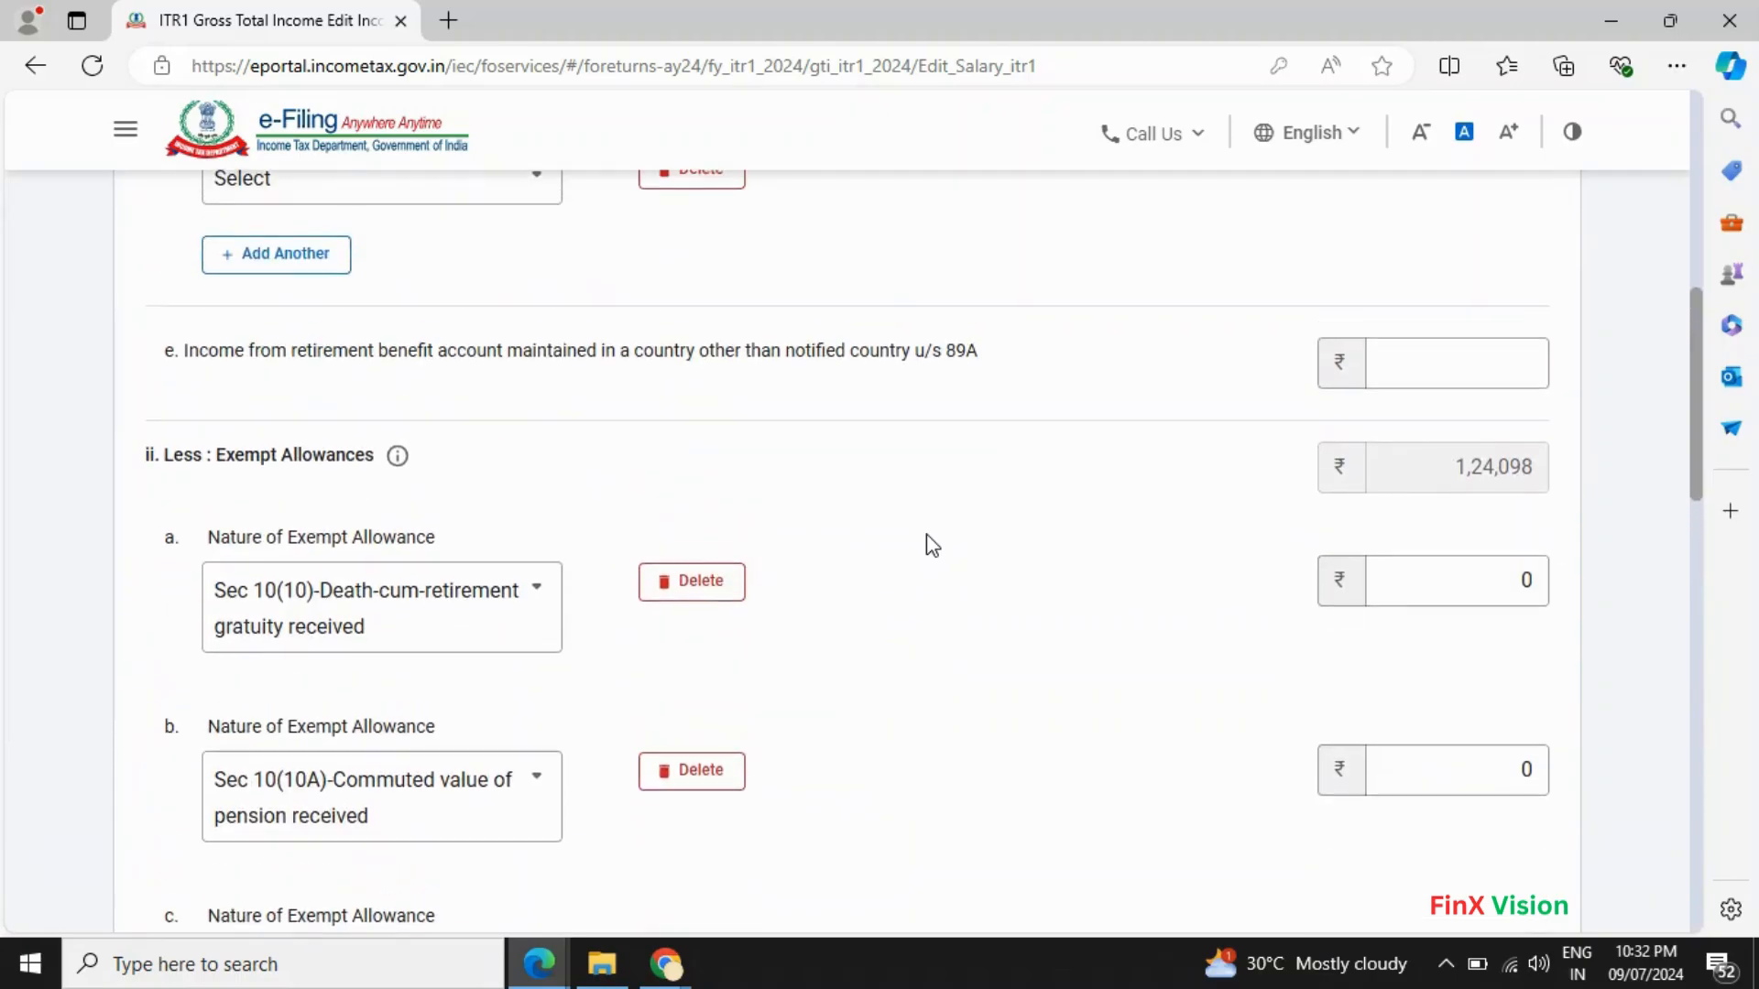
- Set the fifth exempt allowance, row e, to the Any Other type
click(536, 600)
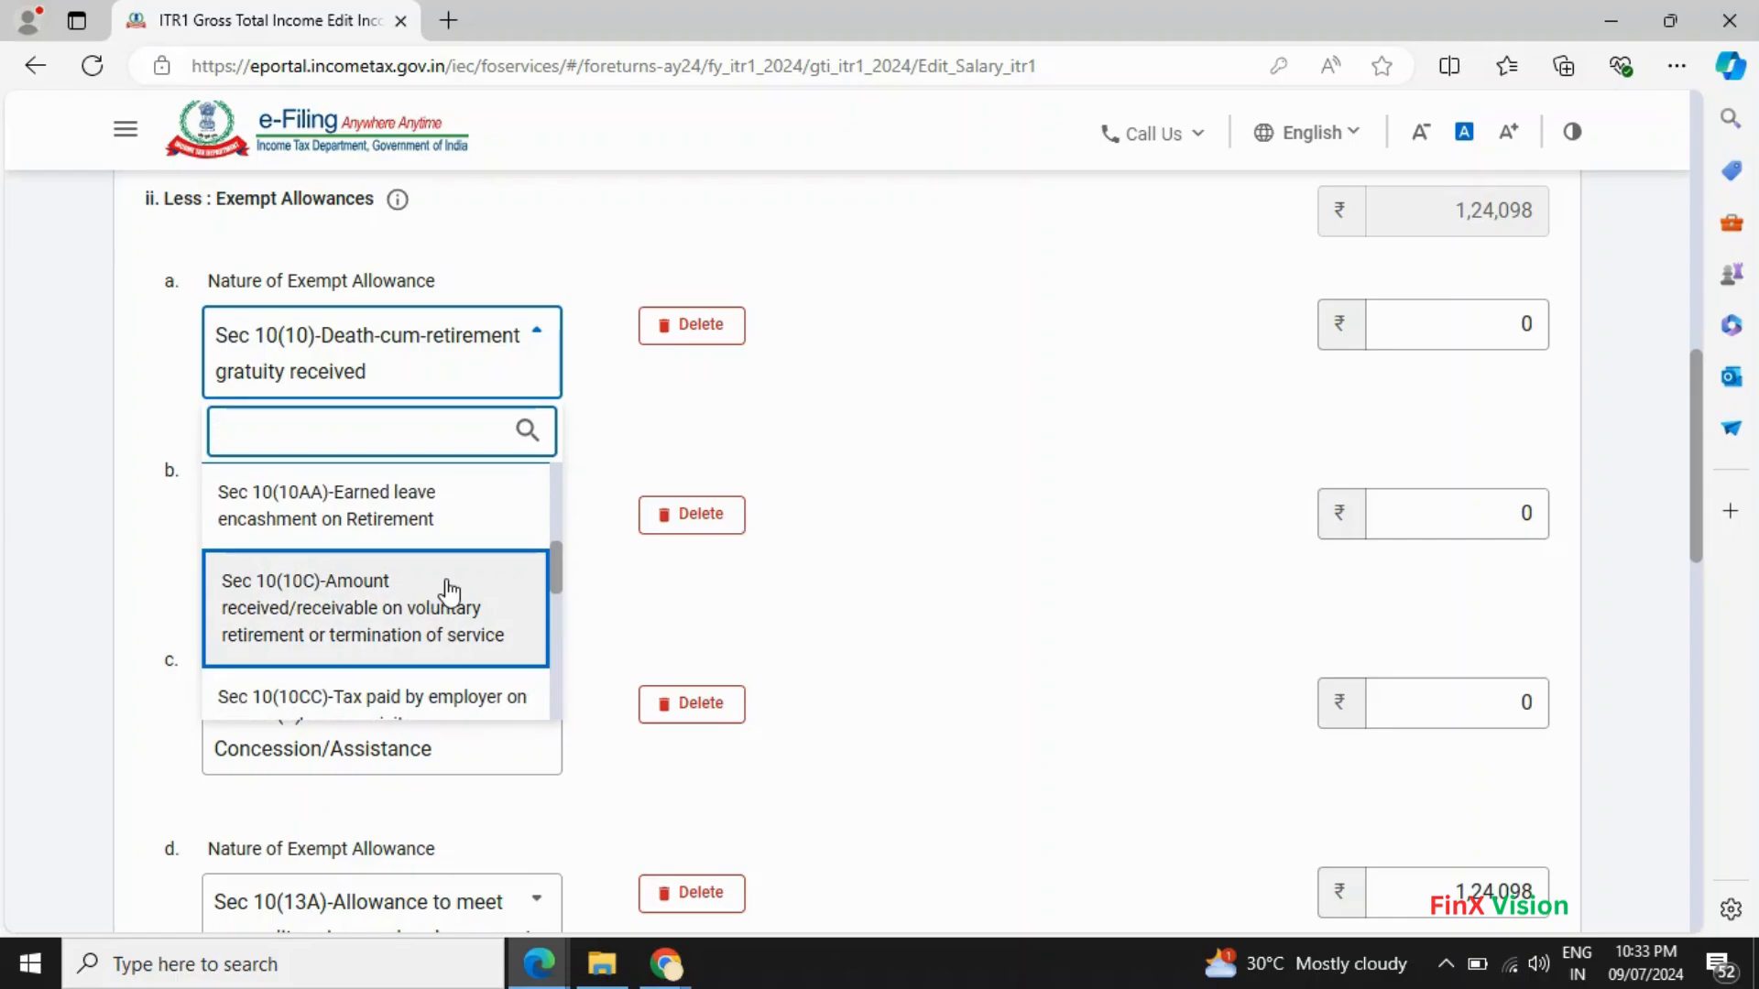
scroll(448, 592, down, 4)
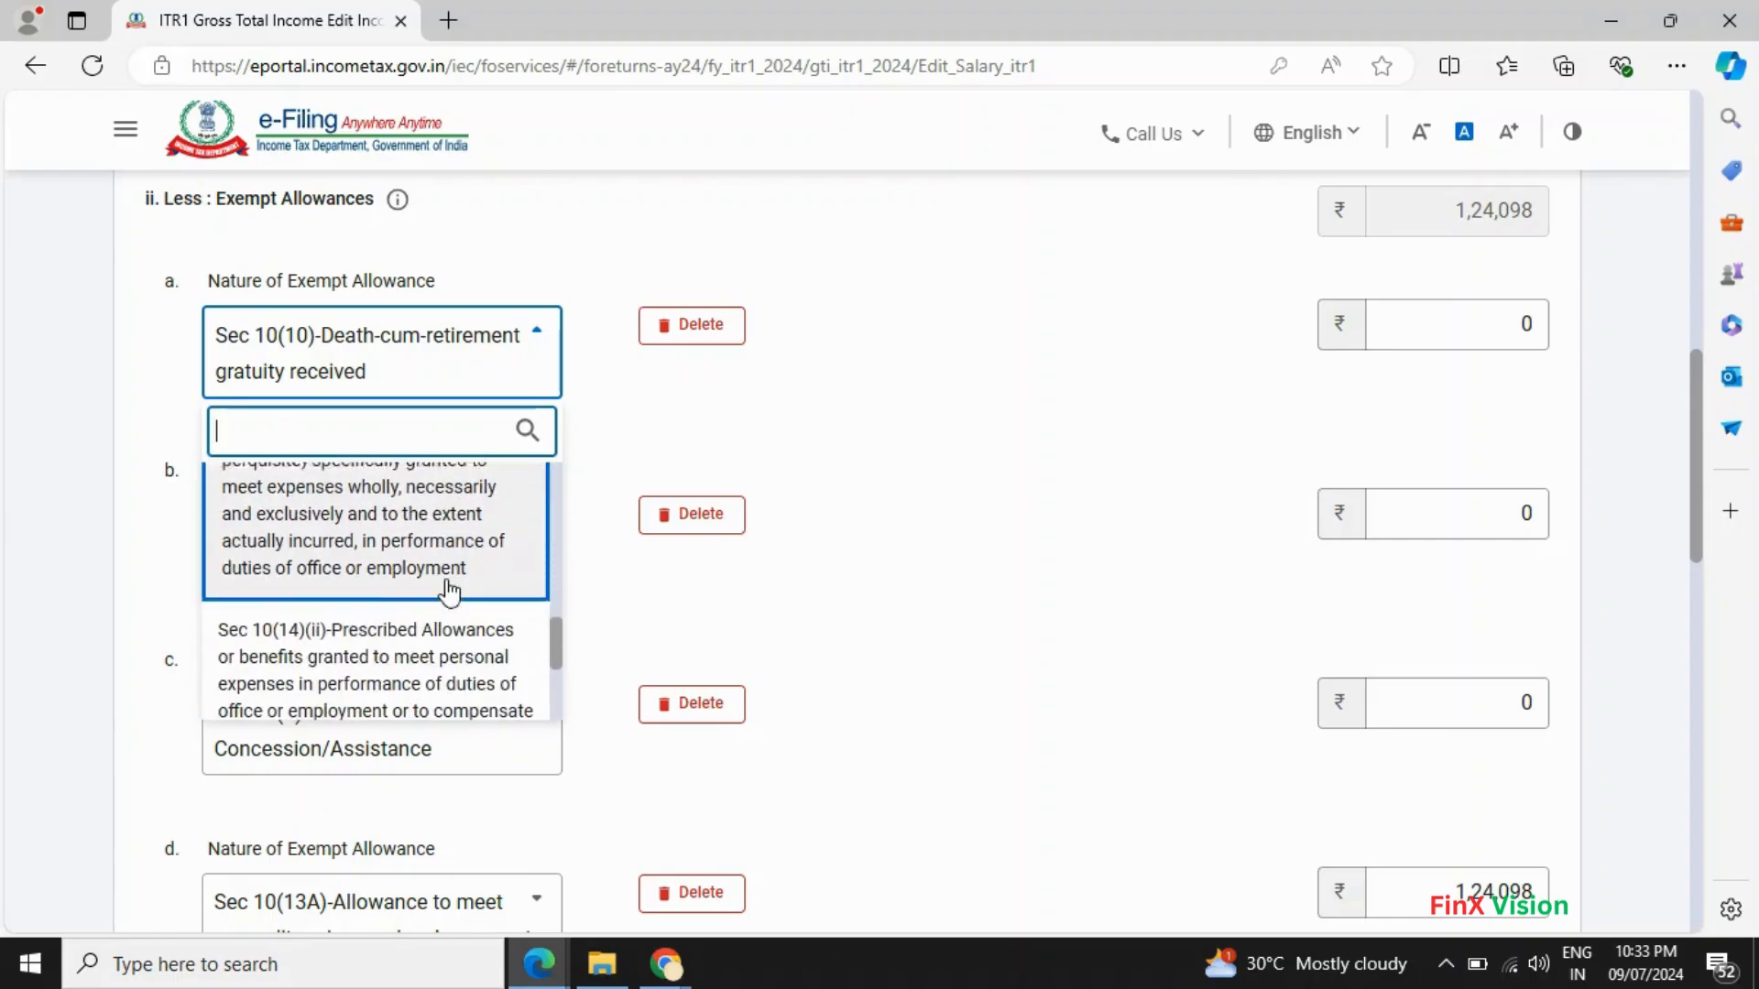
scroll(449, 592, down, 1)
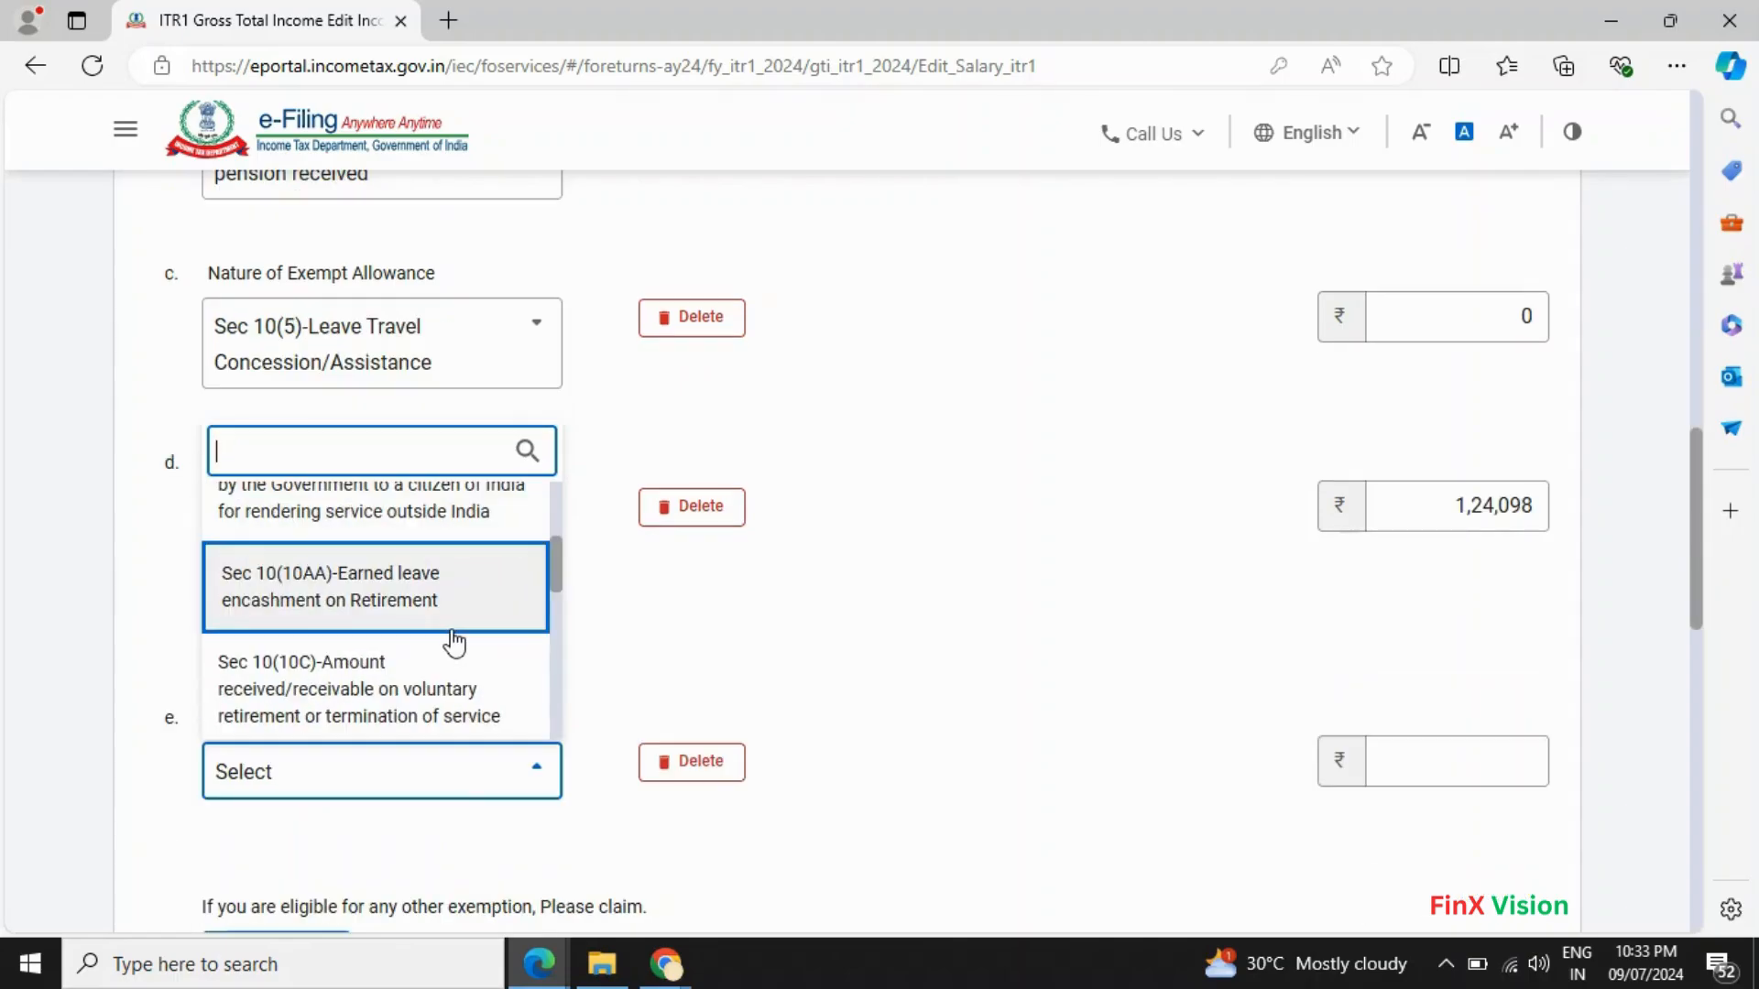
scroll(454, 643, down, 1)
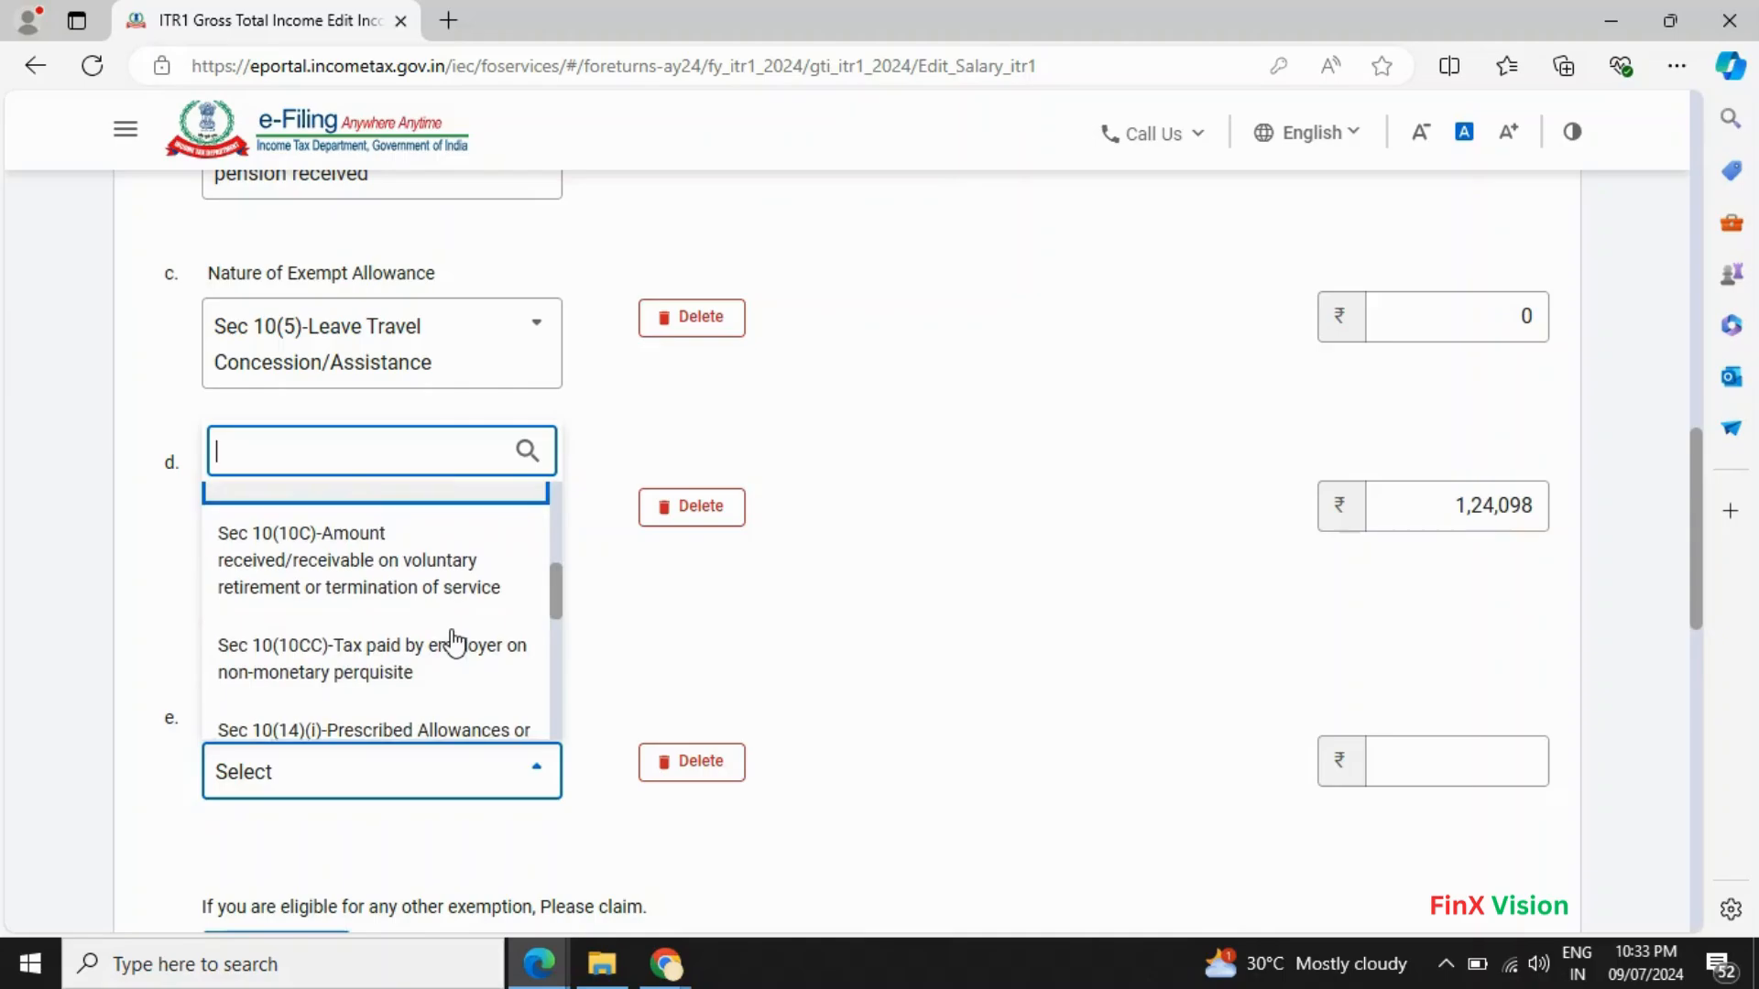
scroll(495, 596, down, 1)
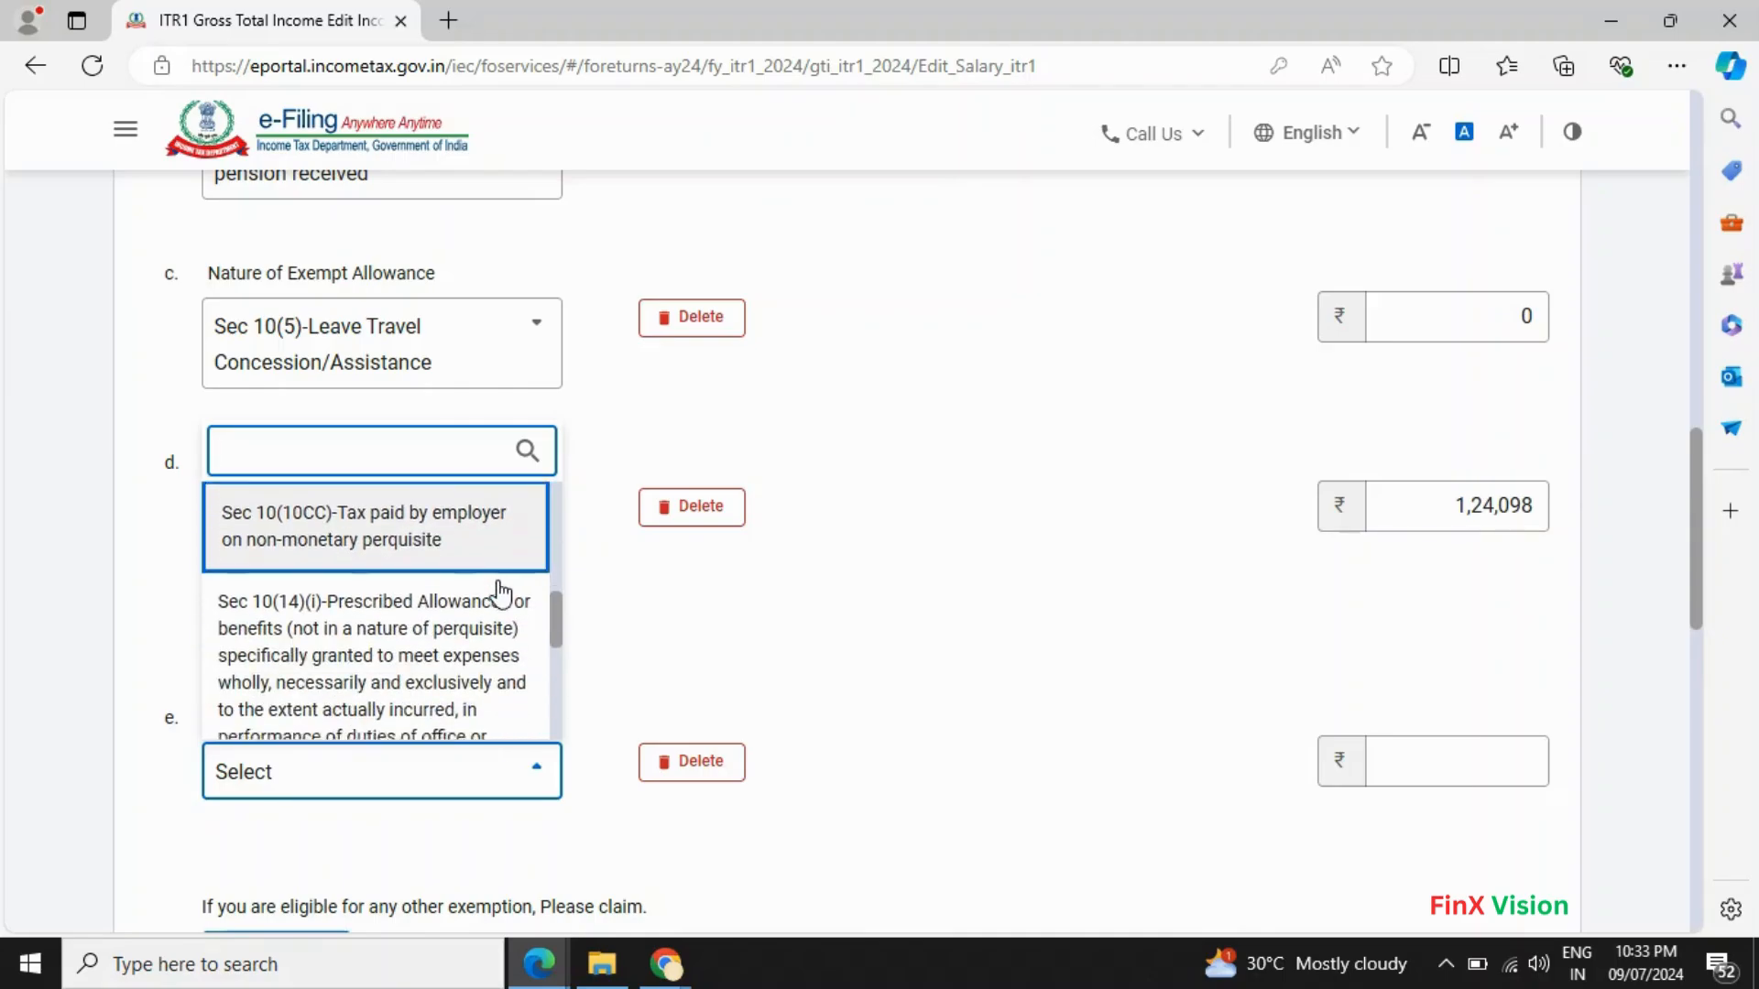
scroll(499, 593, down, 2)
scroll(495, 594, down, 1)
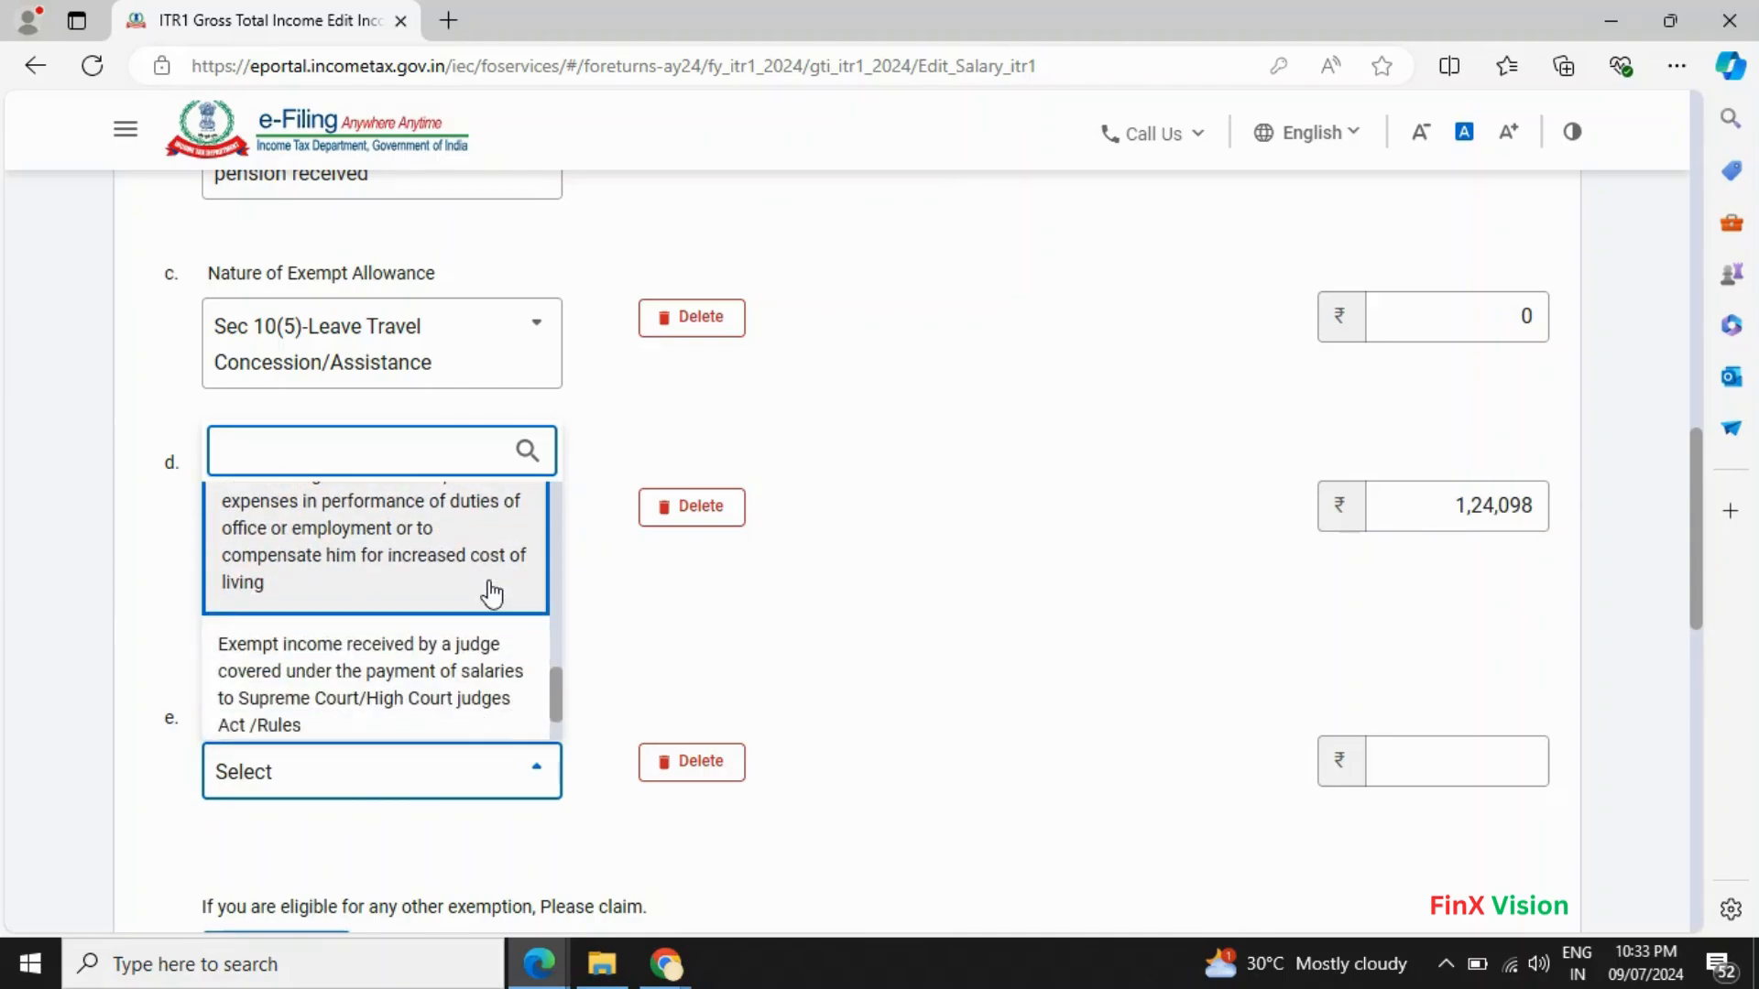
scroll(494, 594, up, 1)
scroll(492, 594, down, 1)
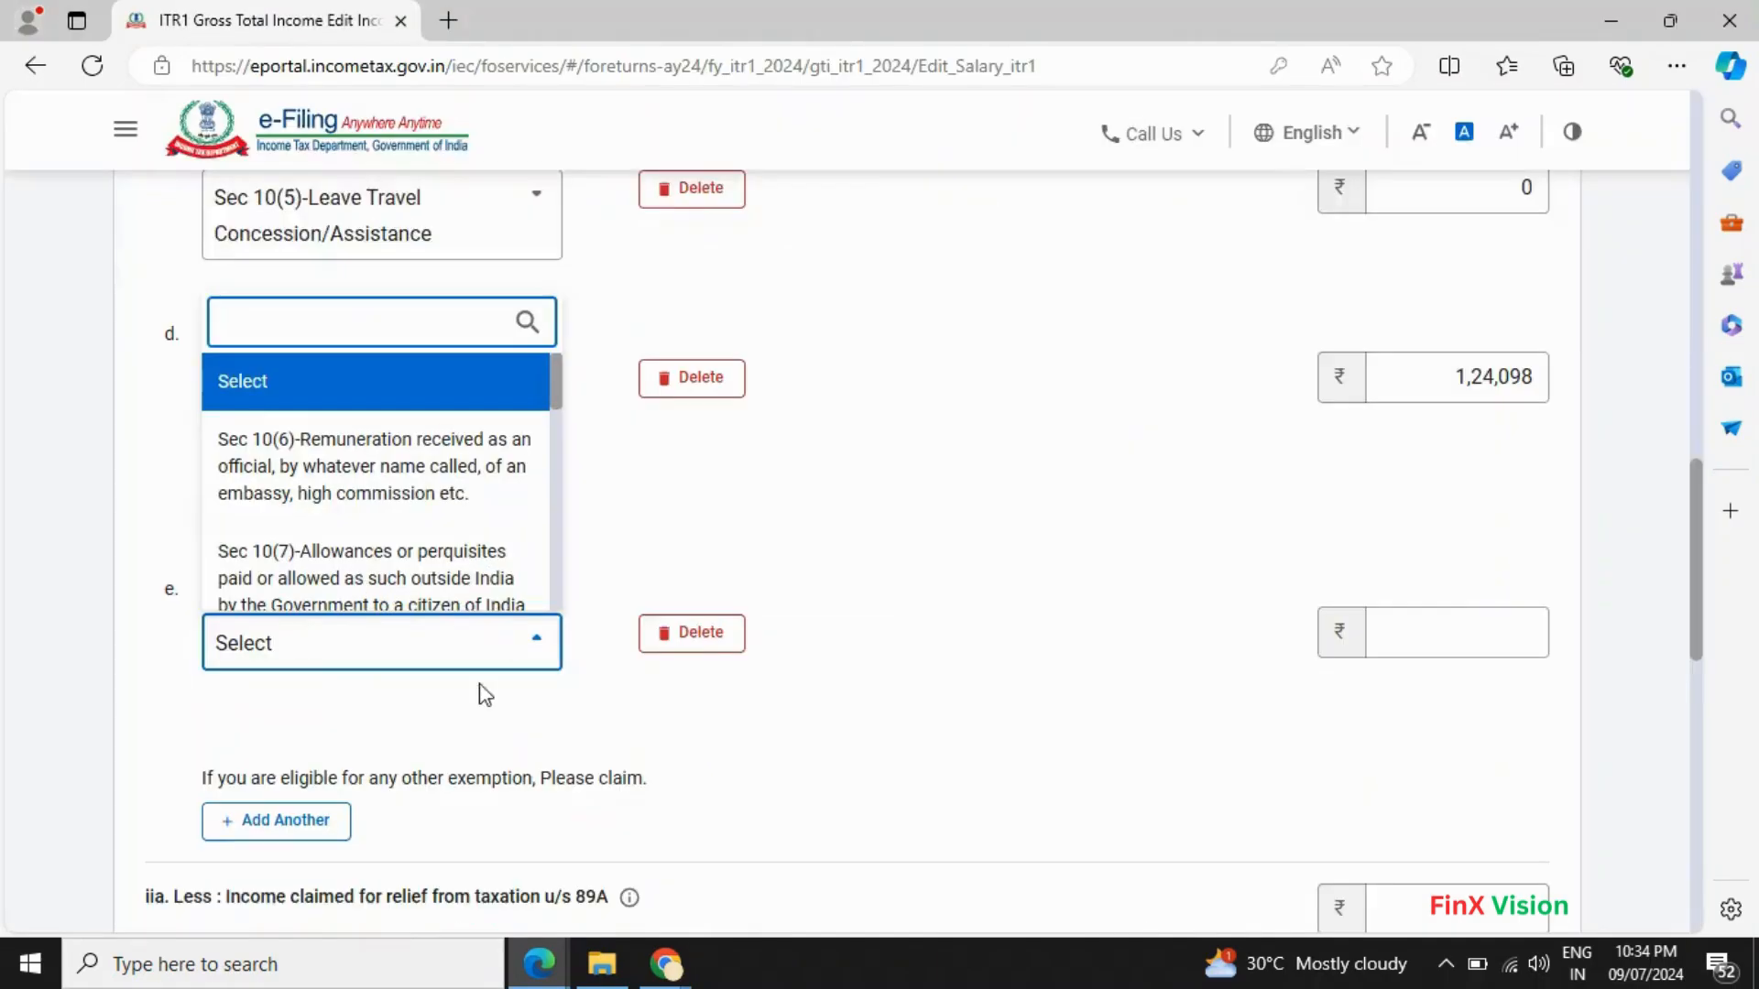
click(499, 660)
click(519, 664)
scroll(384, 498, down, 10)
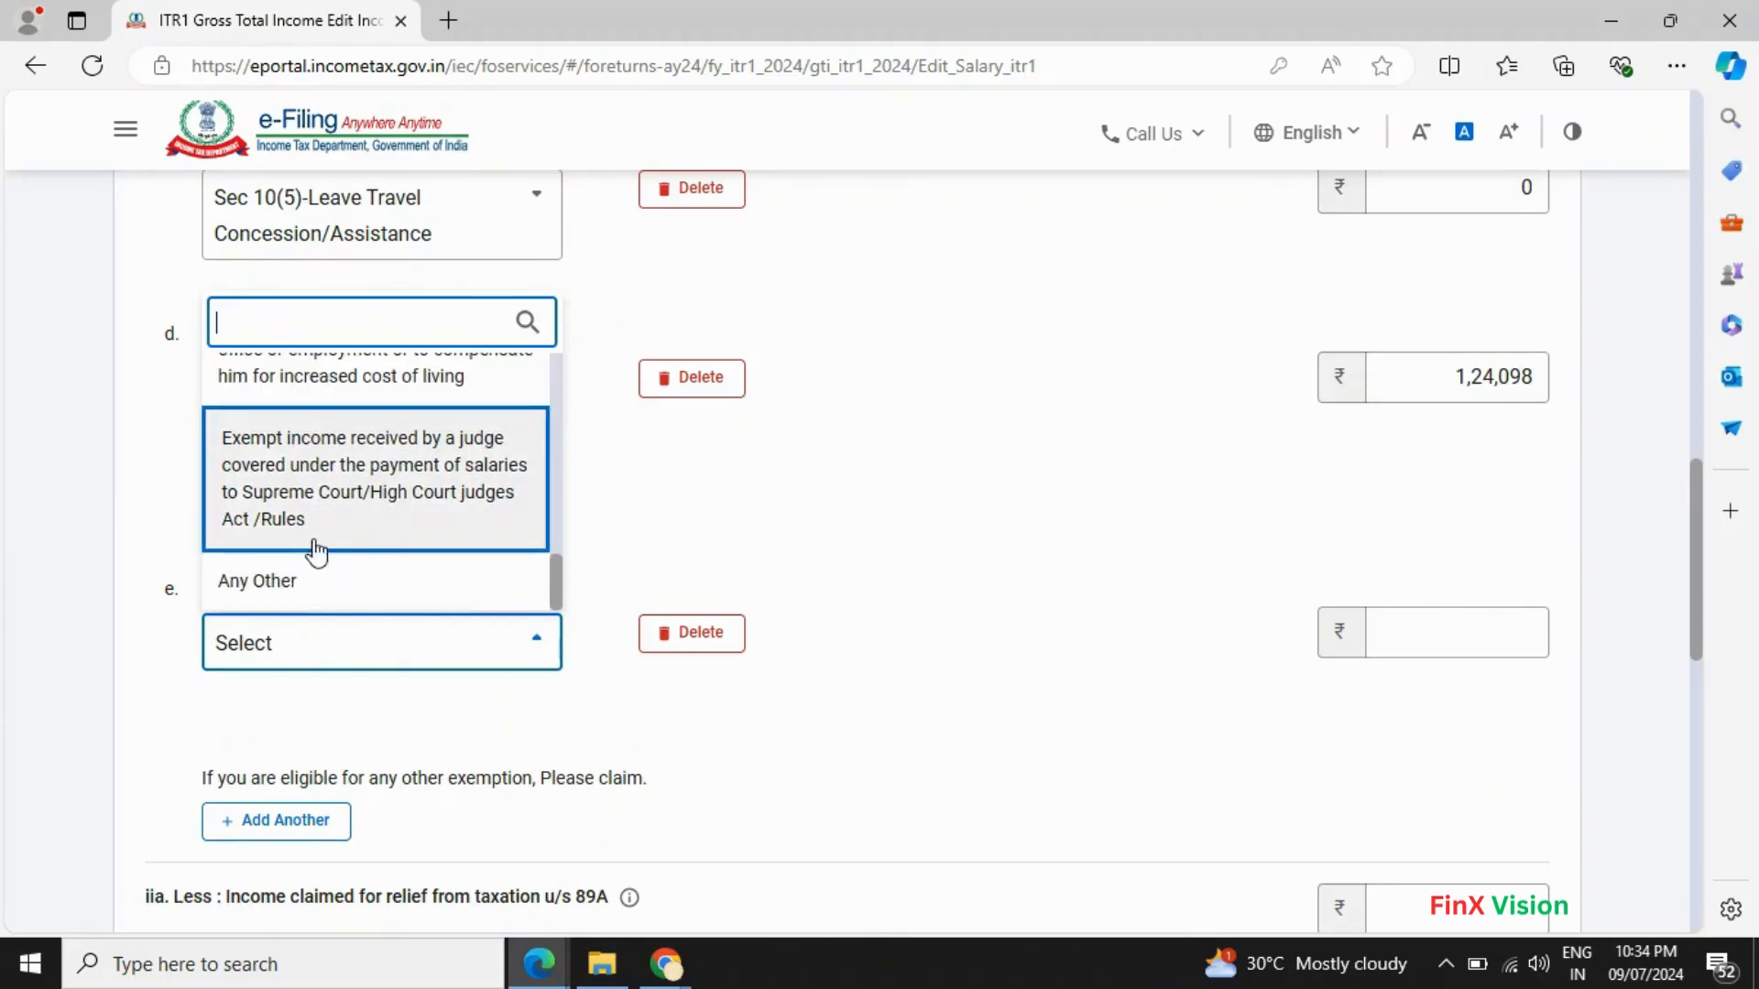
click(299, 586)
- In Form 16, select the Children Education & Hostel Expenditure Allowances text
key(alt+Tab)
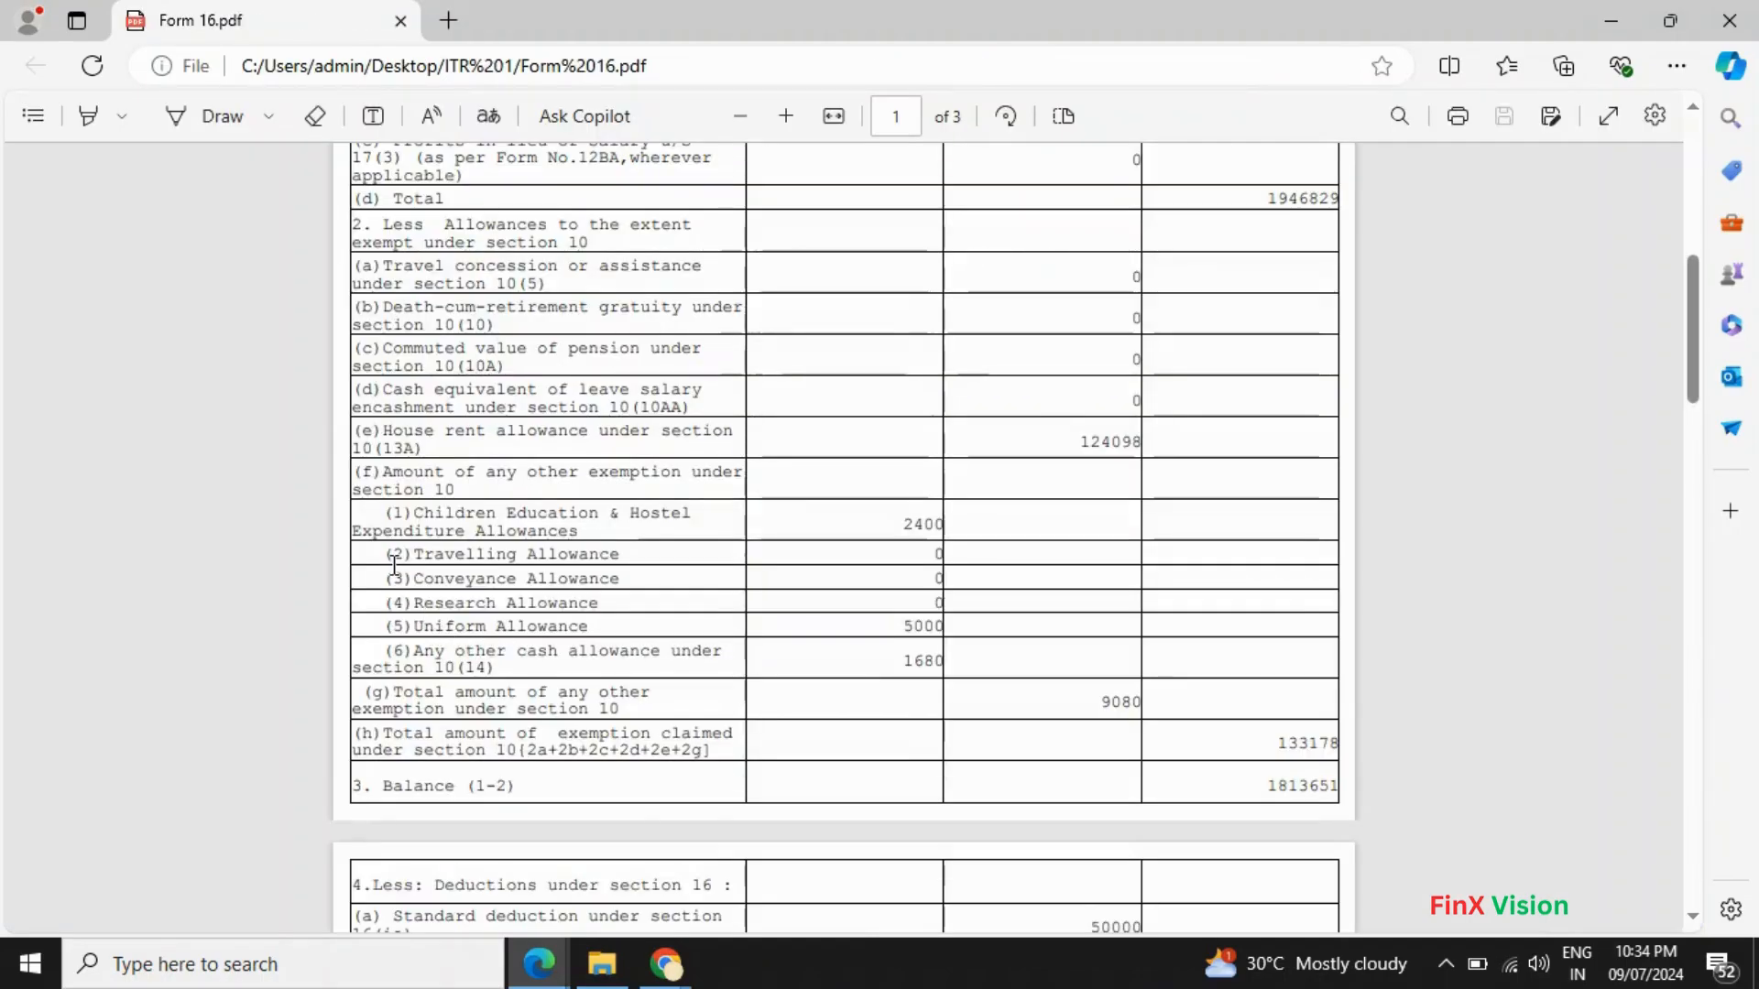
drag(384, 472, 576, 496)
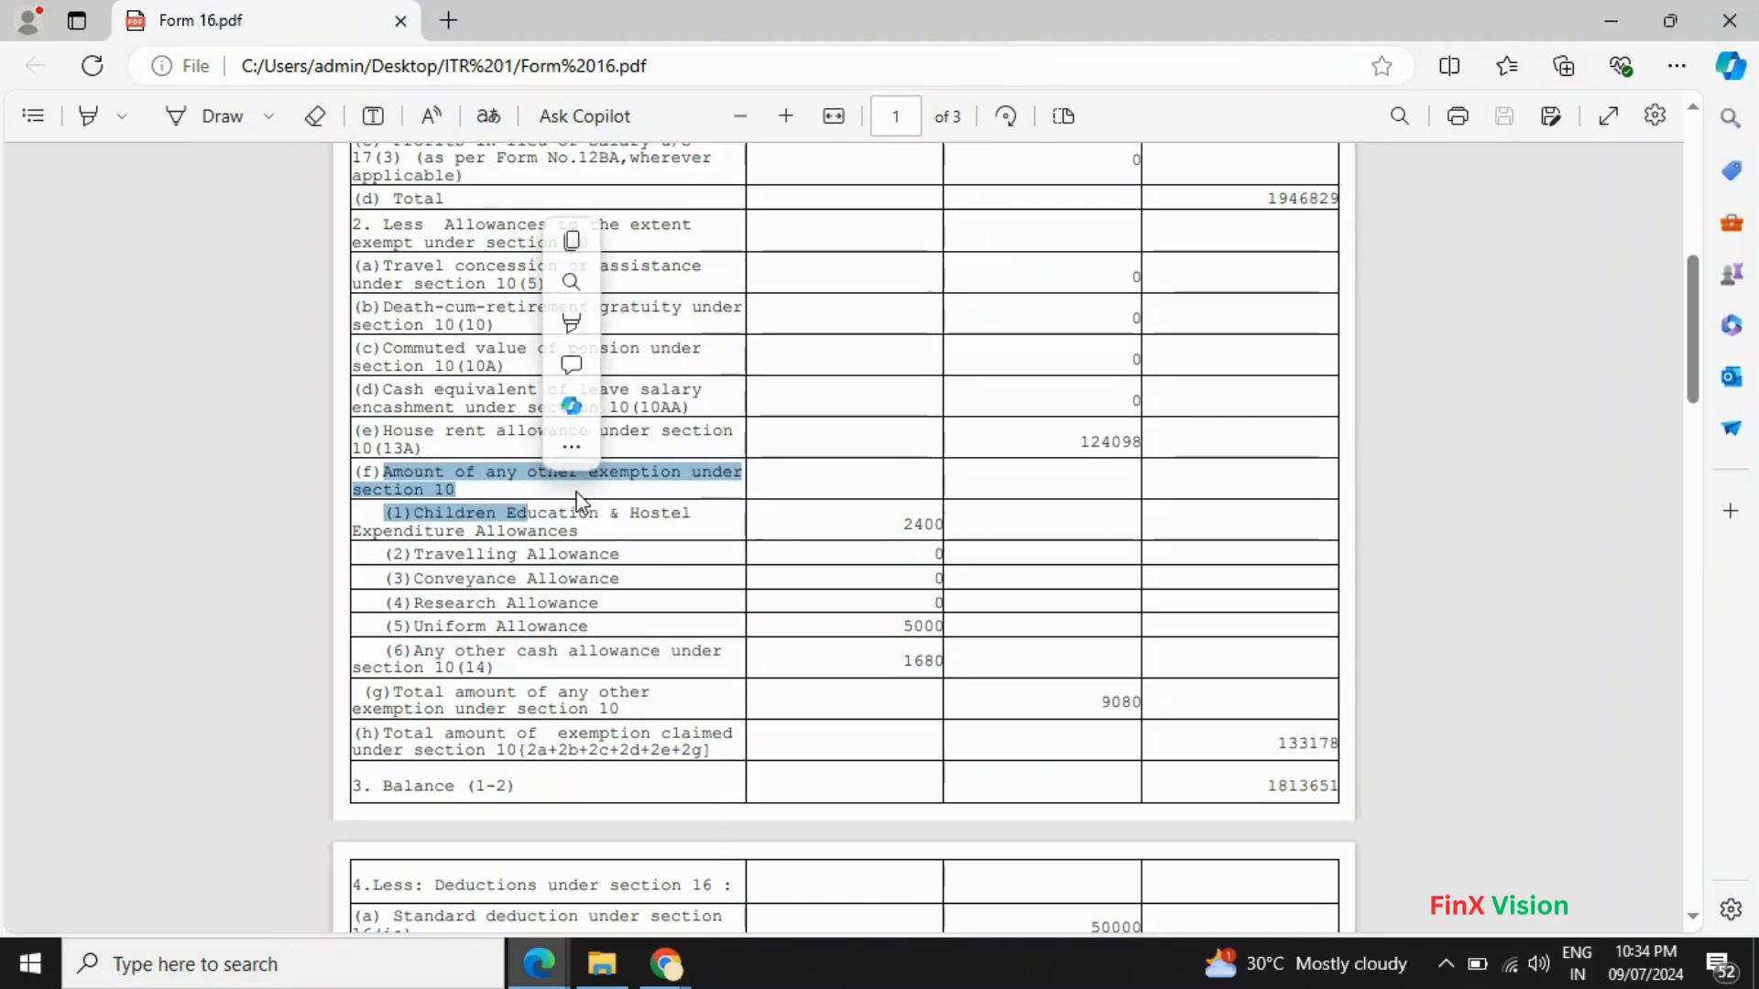
click(578, 527)
drag(413, 516, 582, 539)
- Paste 'Children Education & Hostel Expenditure Allowances' as row e's description, fixing 'Children', and enter 2400
right_click(582, 538)
key(ctrl+c)
key(alt+Tab)
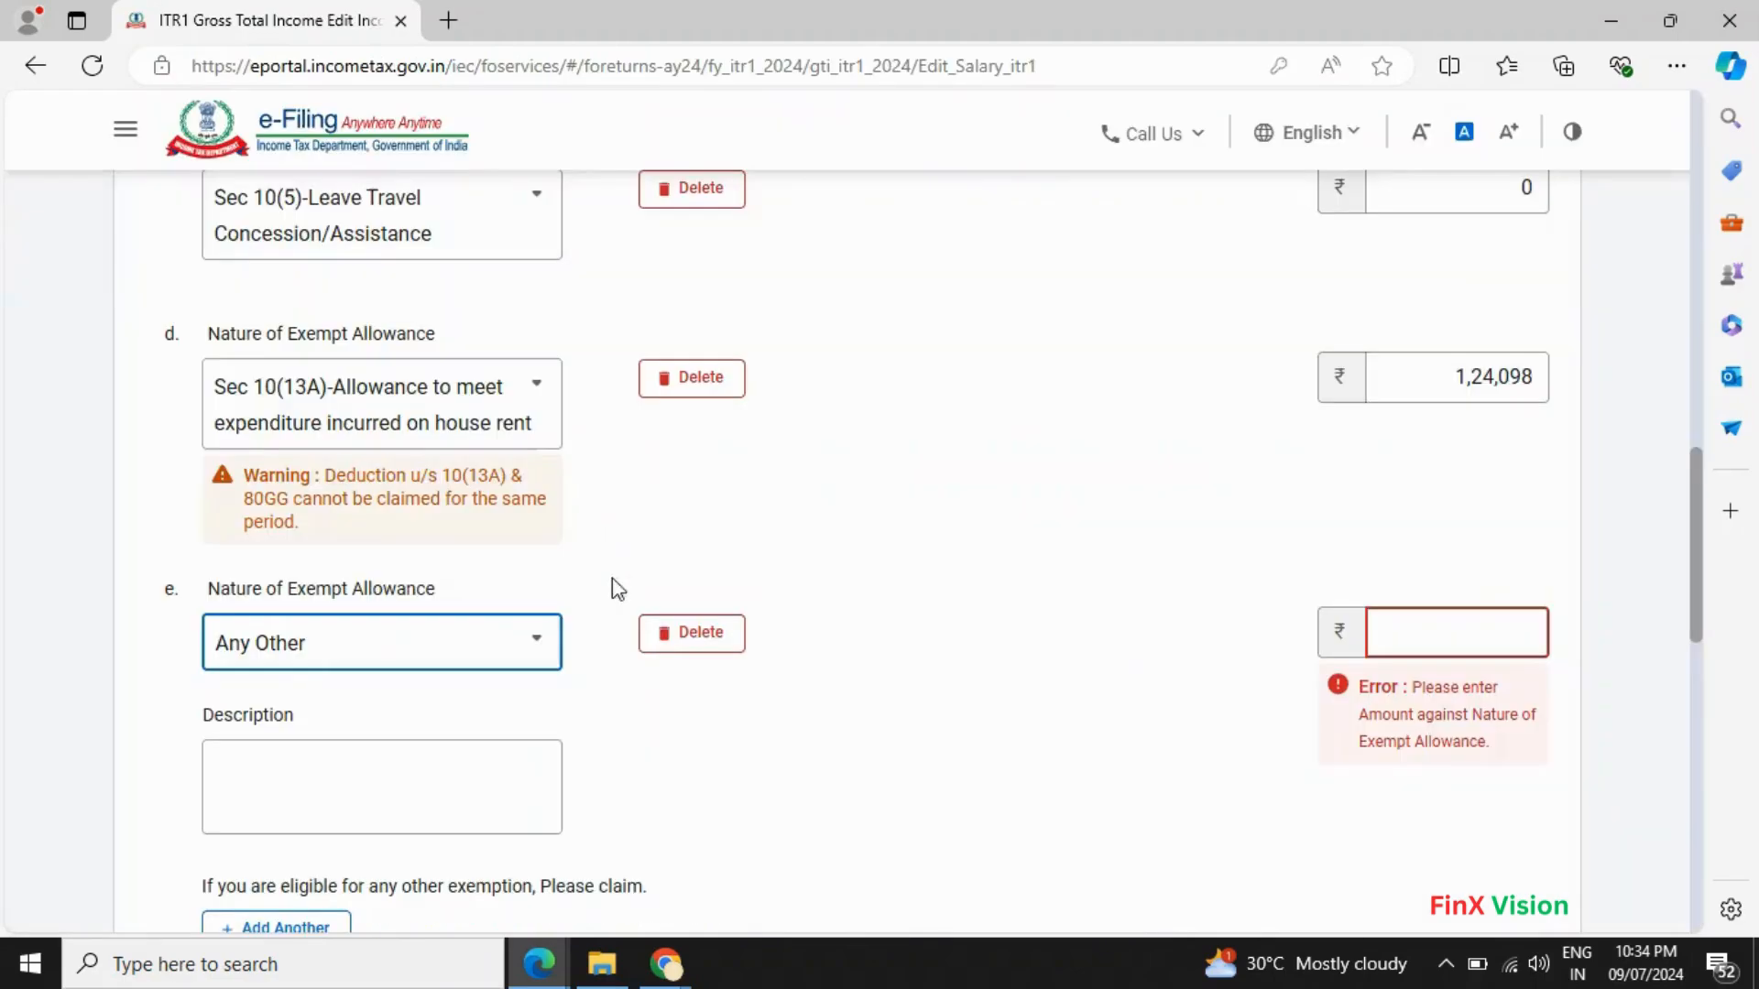
click(338, 779)
key(ctrl+v)
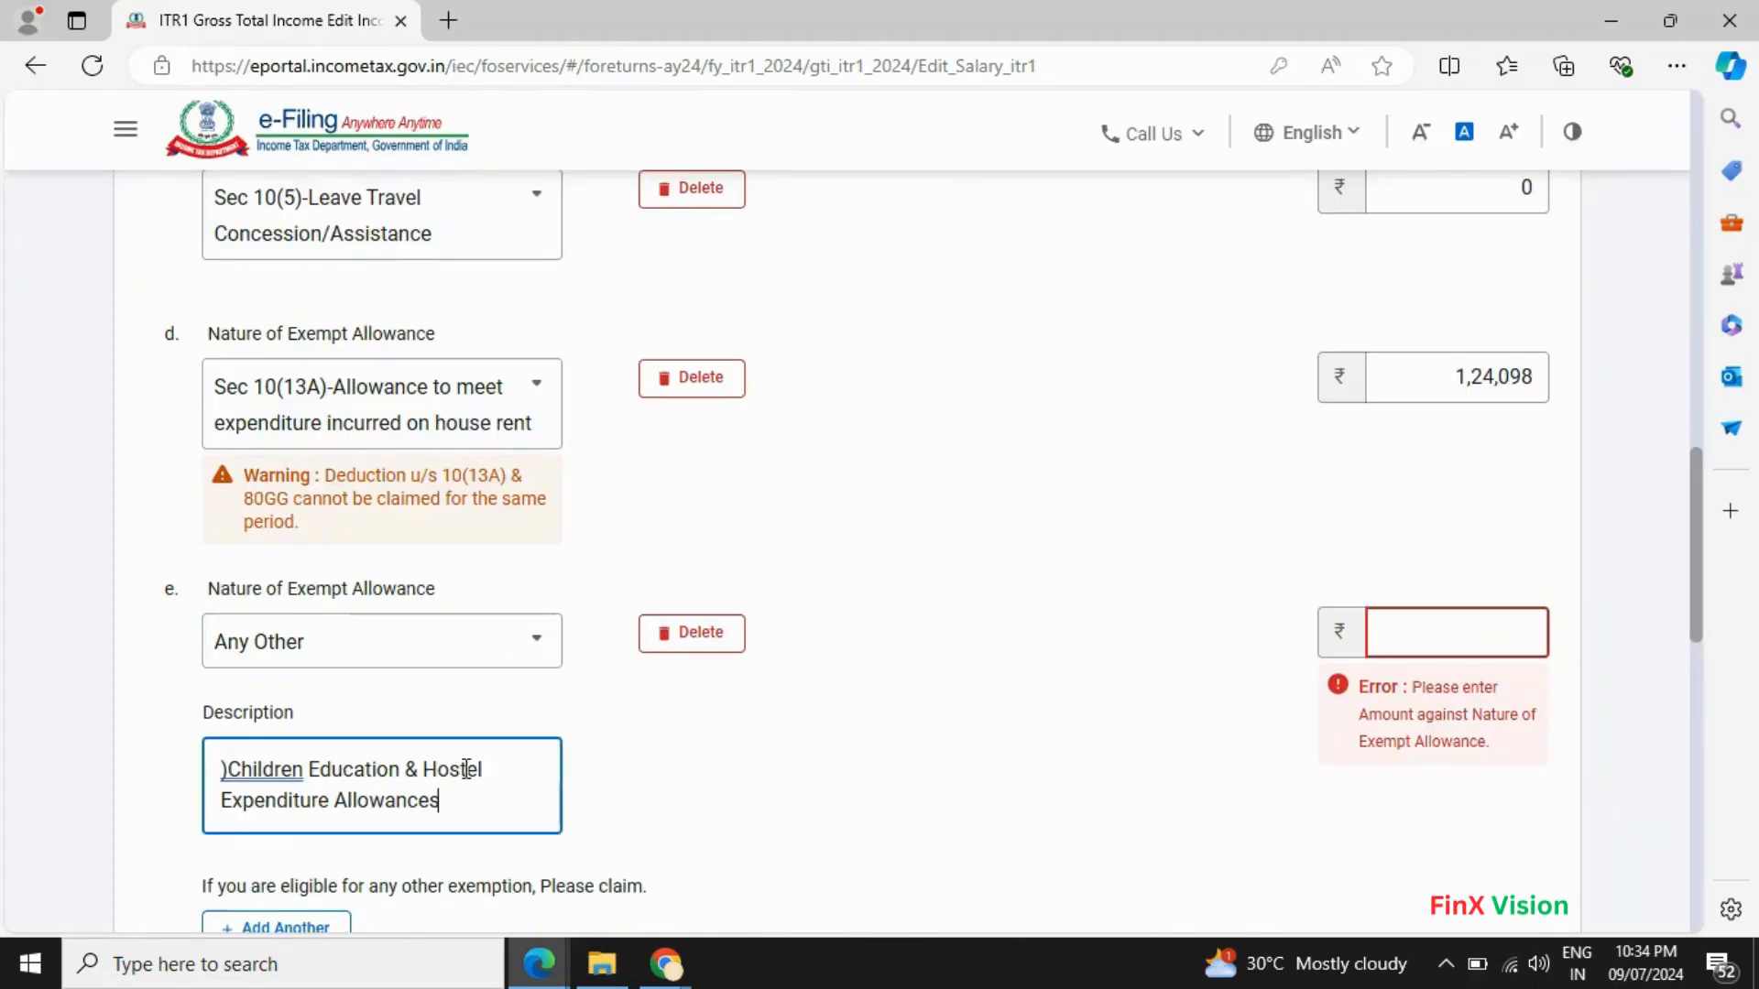
click(243, 769)
click(275, 685)
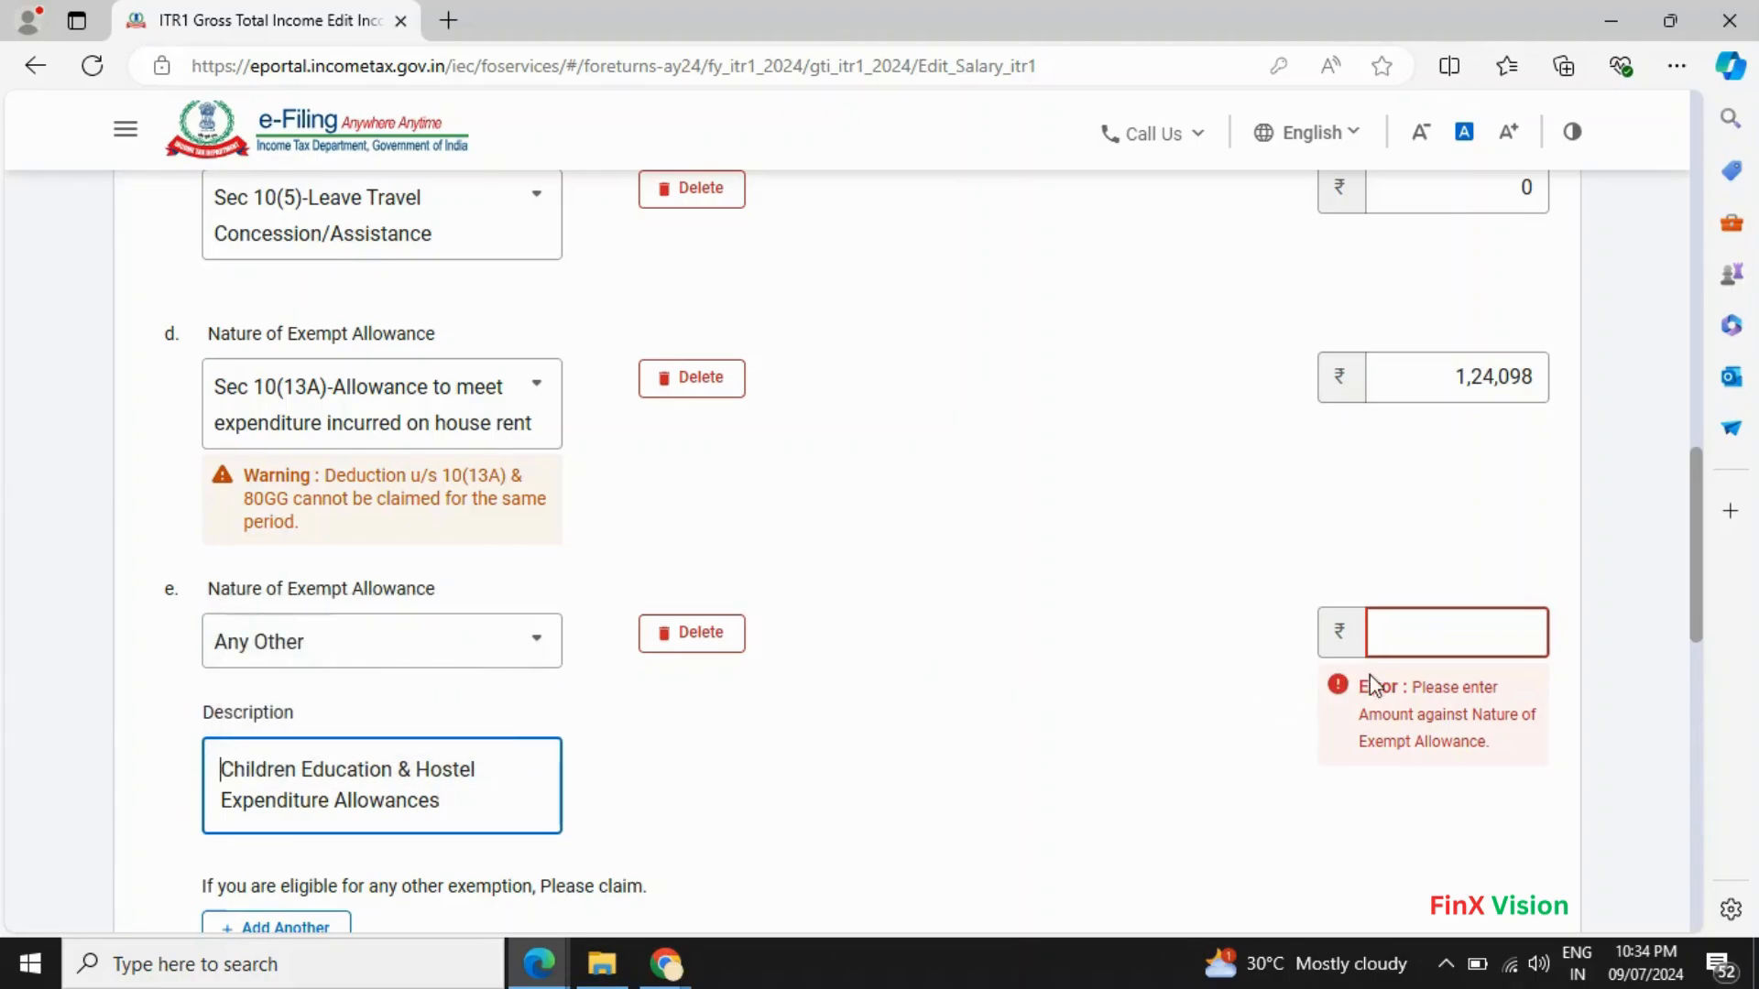
click(1421, 640)
text(2400)
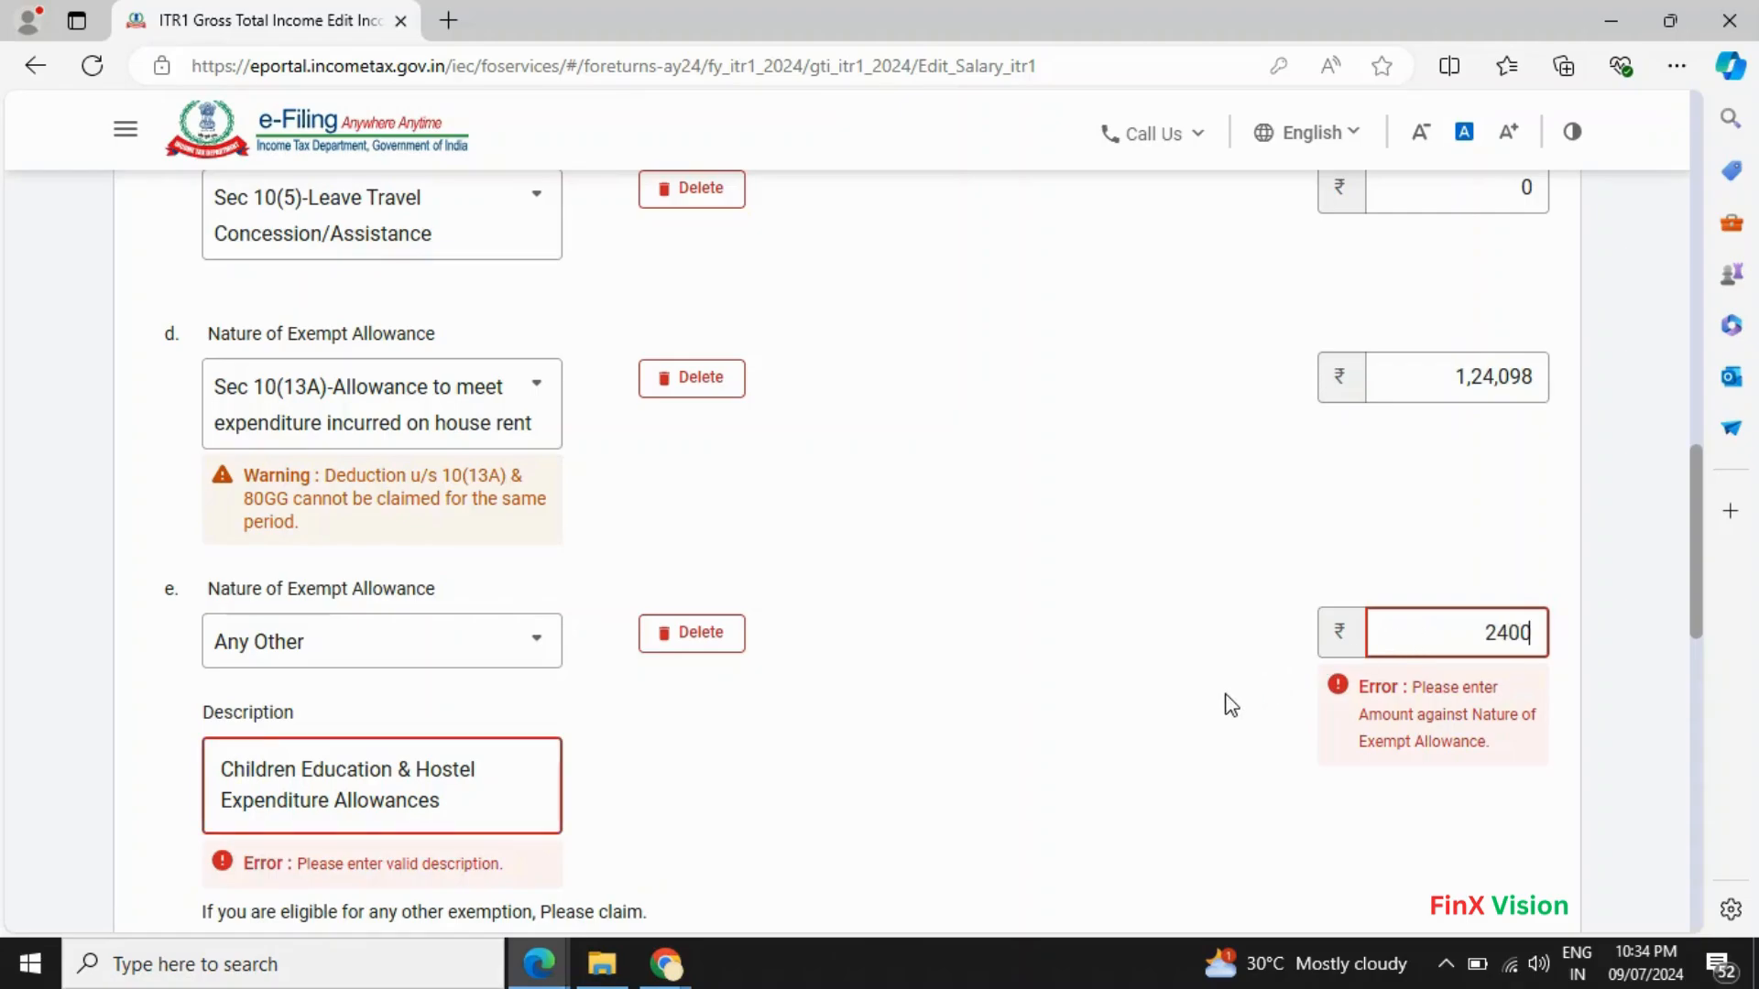
scroll(1020, 785, down, 3)
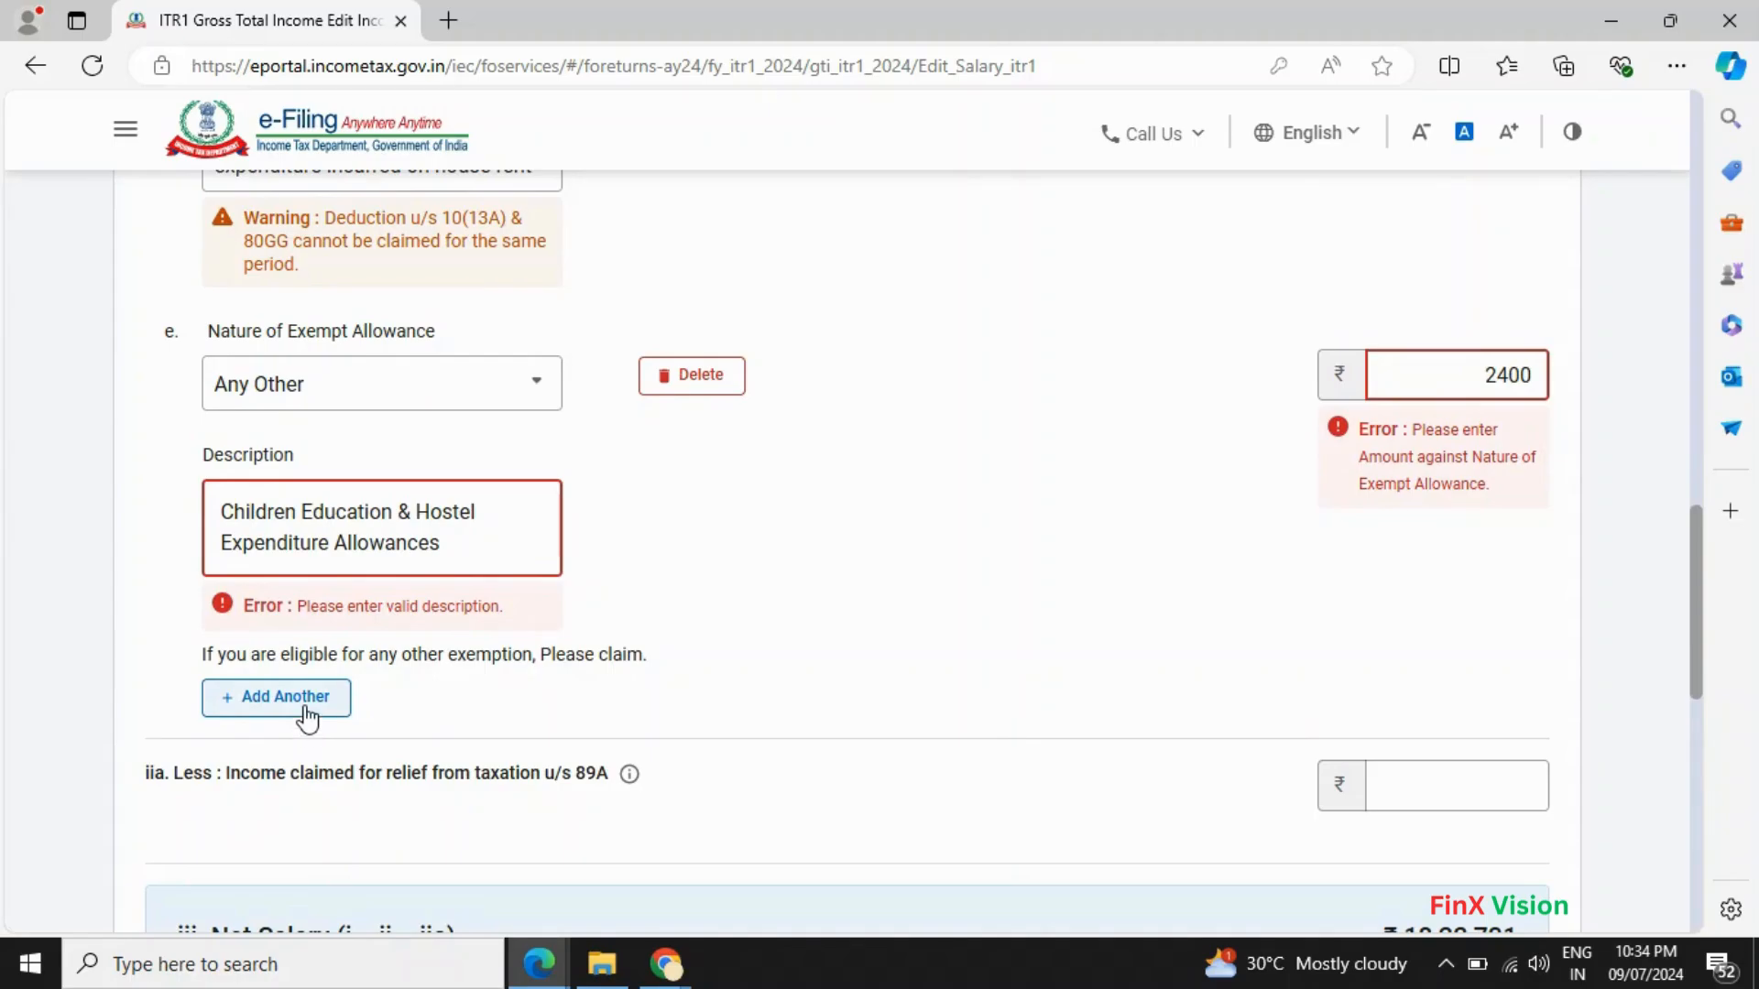
- Add exempt allowance row f with the Any Other type
click(285, 698)
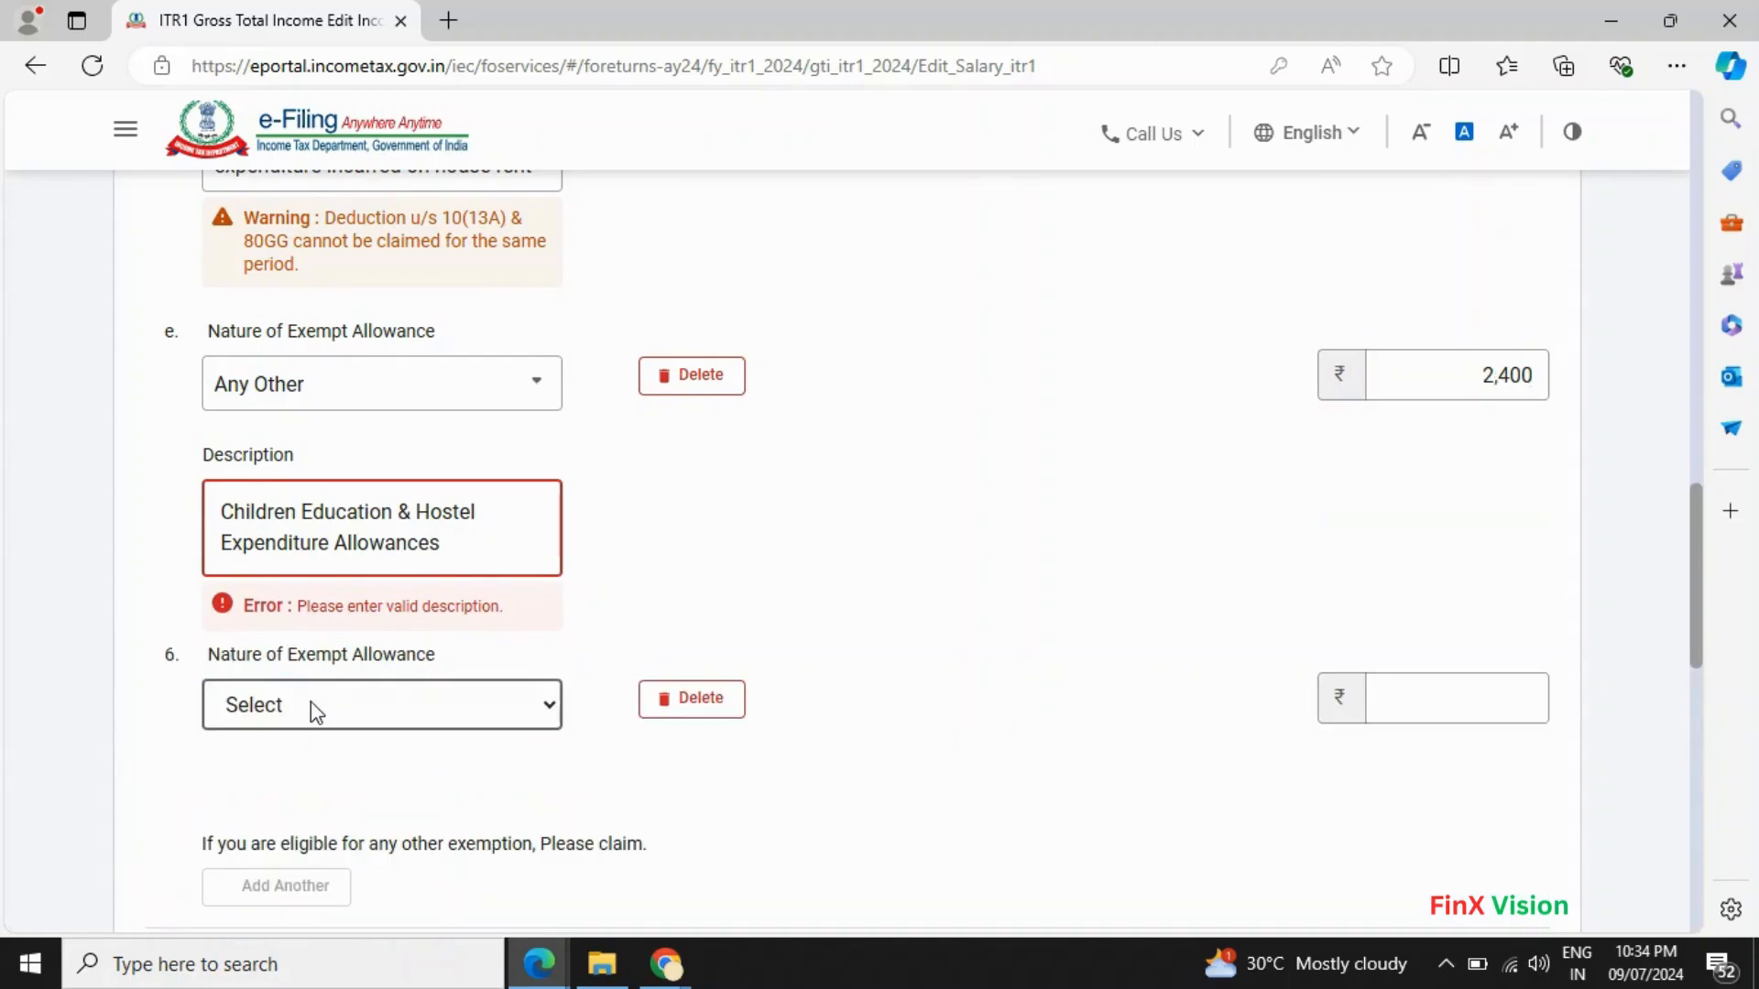
click(478, 713)
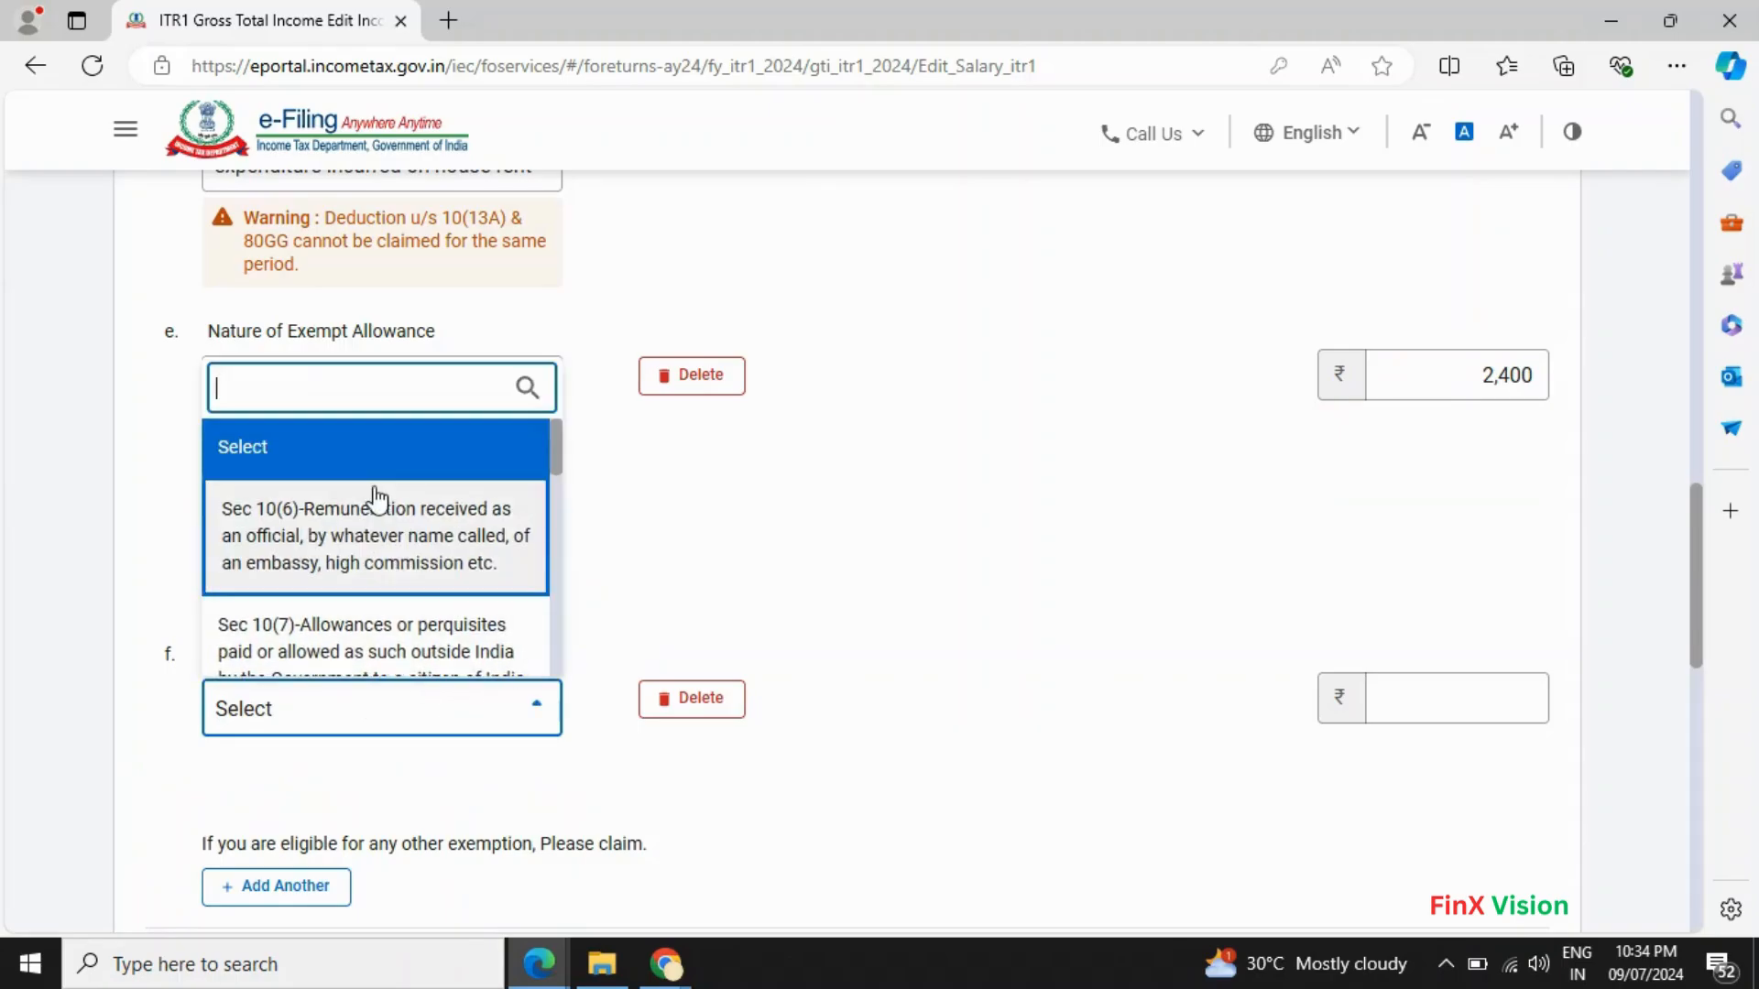
scroll(378, 513, down, 2)
scroll(375, 550, down, 5)
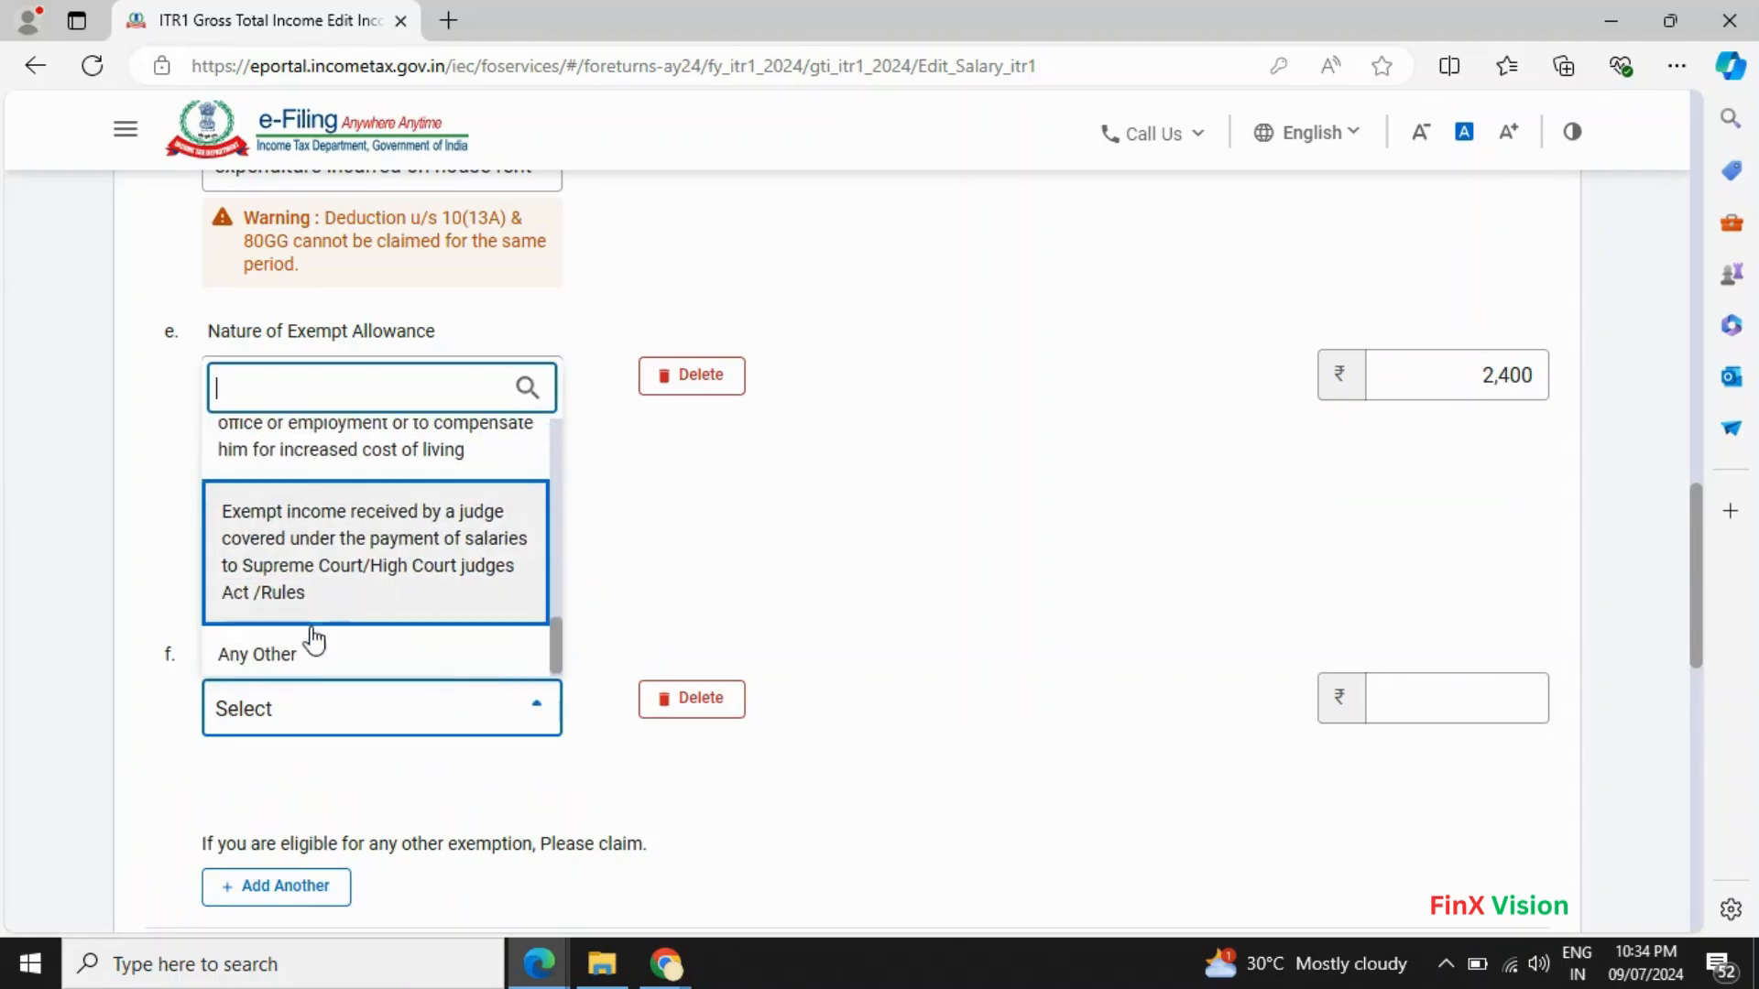
click(311, 656)
- Copy 'Uniform Allowance' from Form 16 into row f's description and set its amount to 5000
key(alt+Tab)
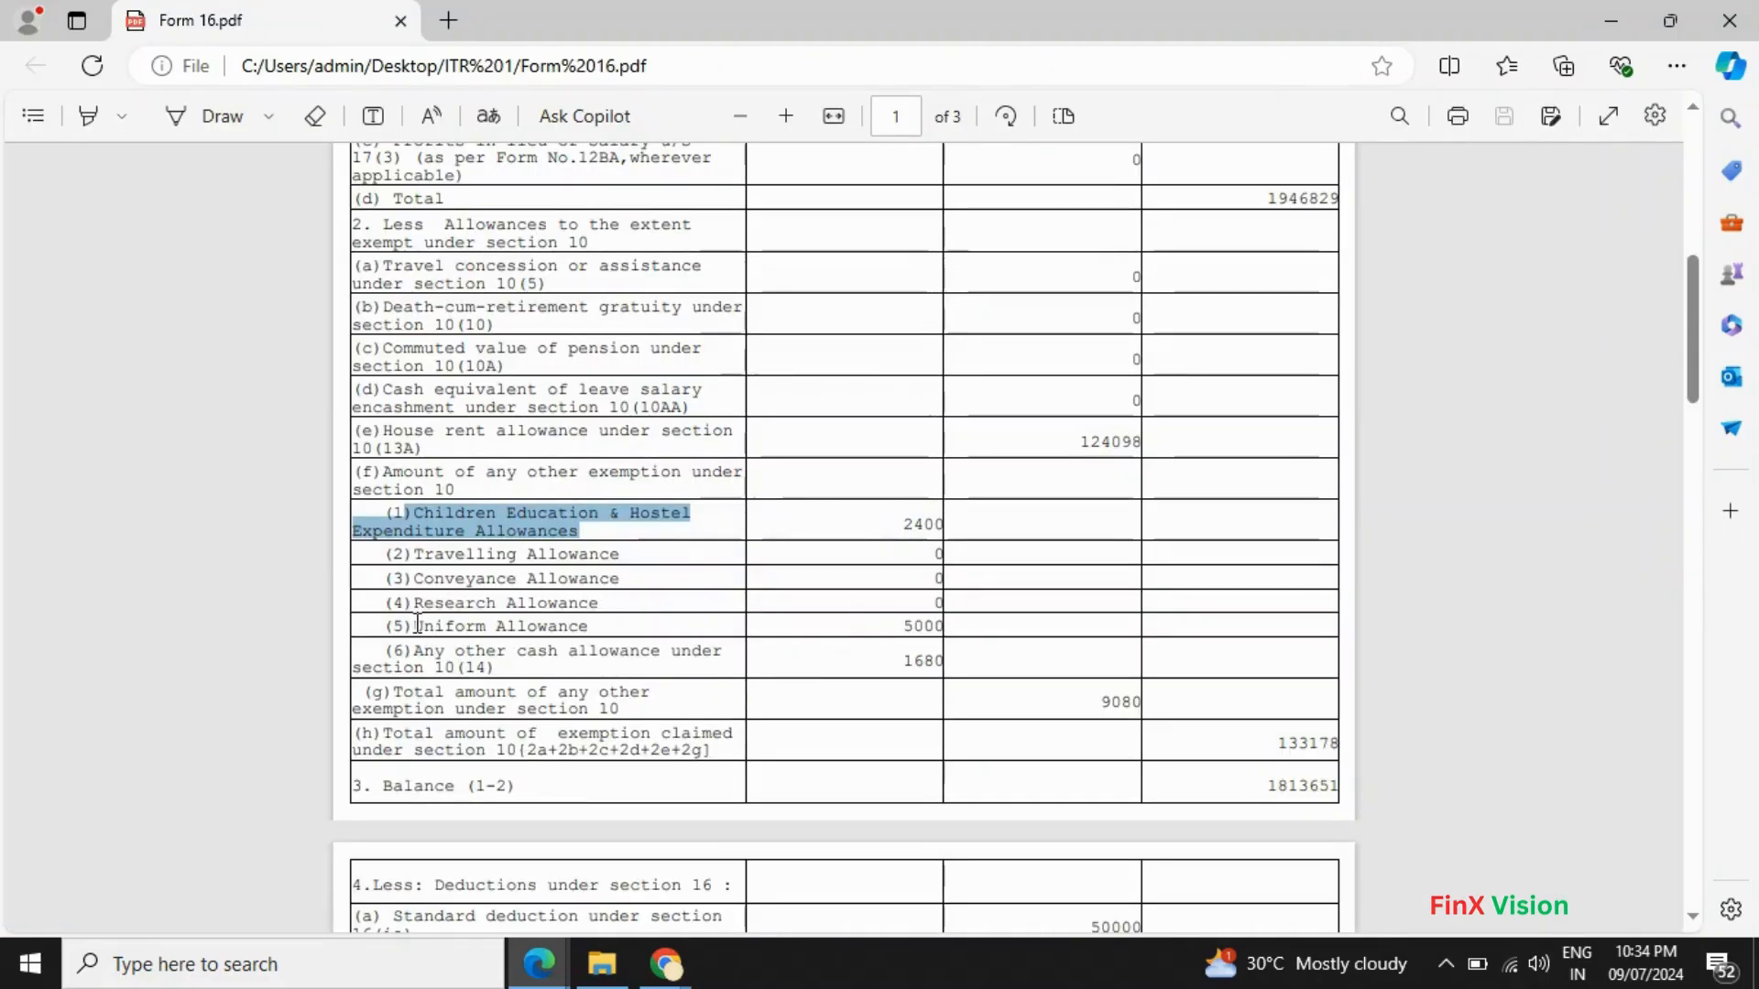
drag(414, 626, 607, 625)
click(594, 626)
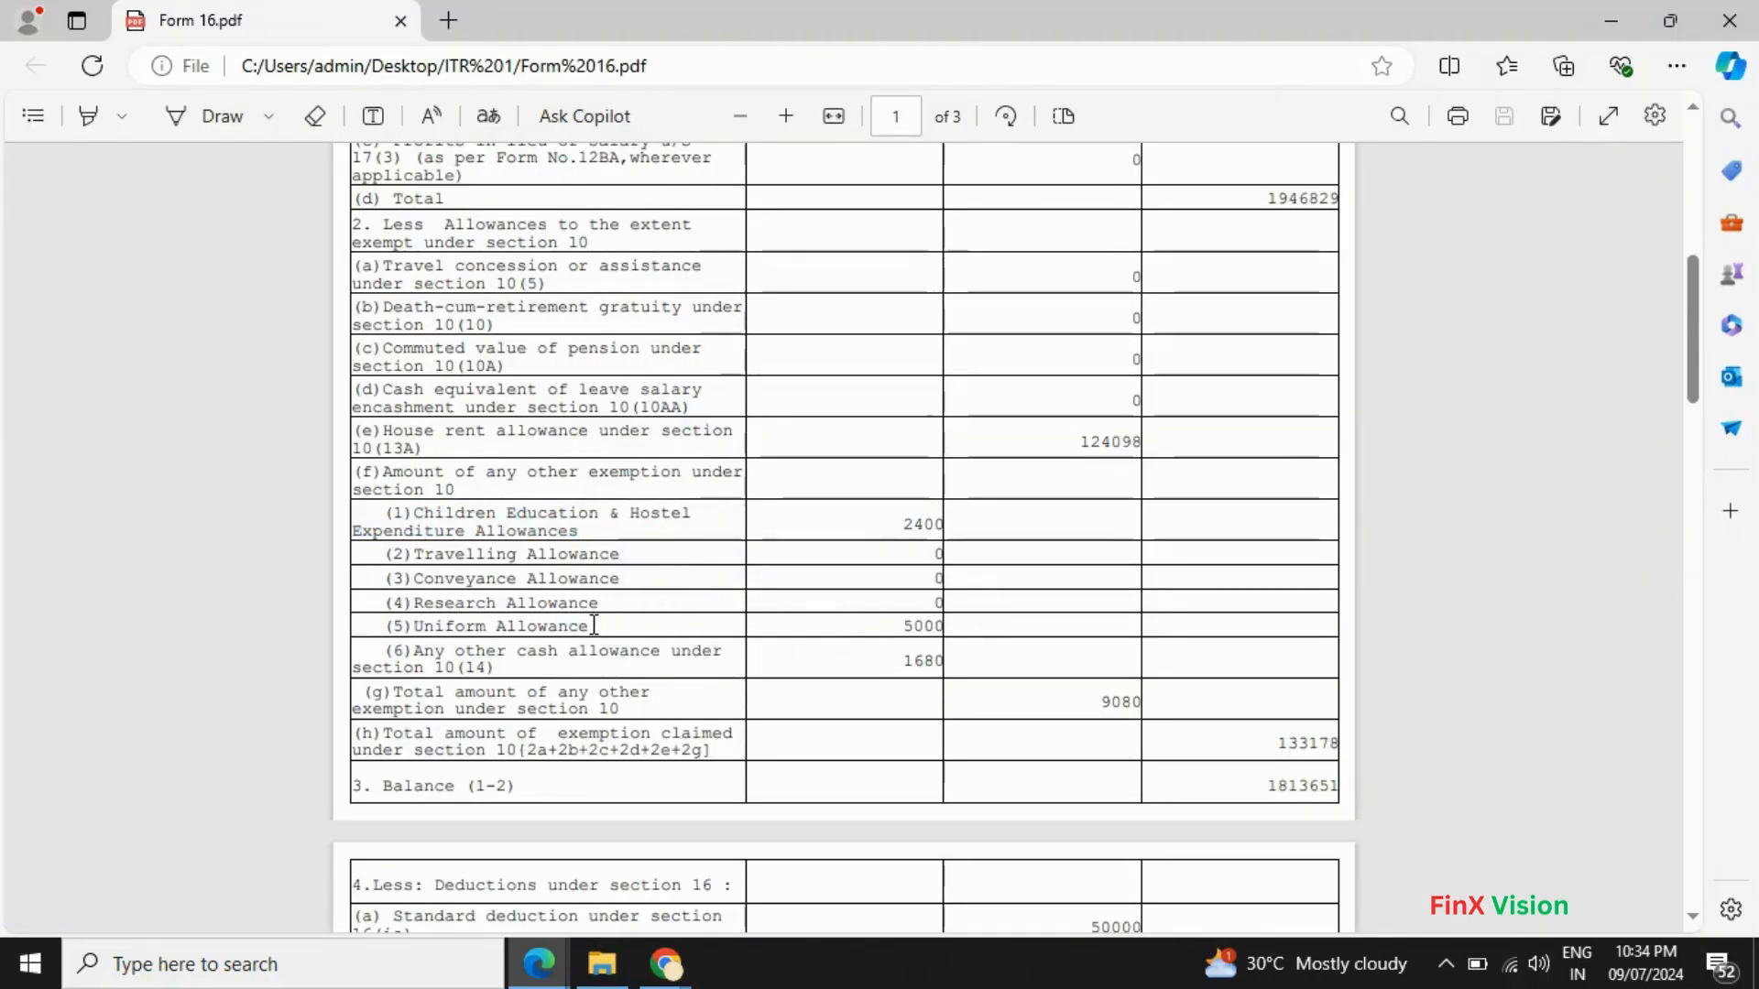
double_click(420, 626)
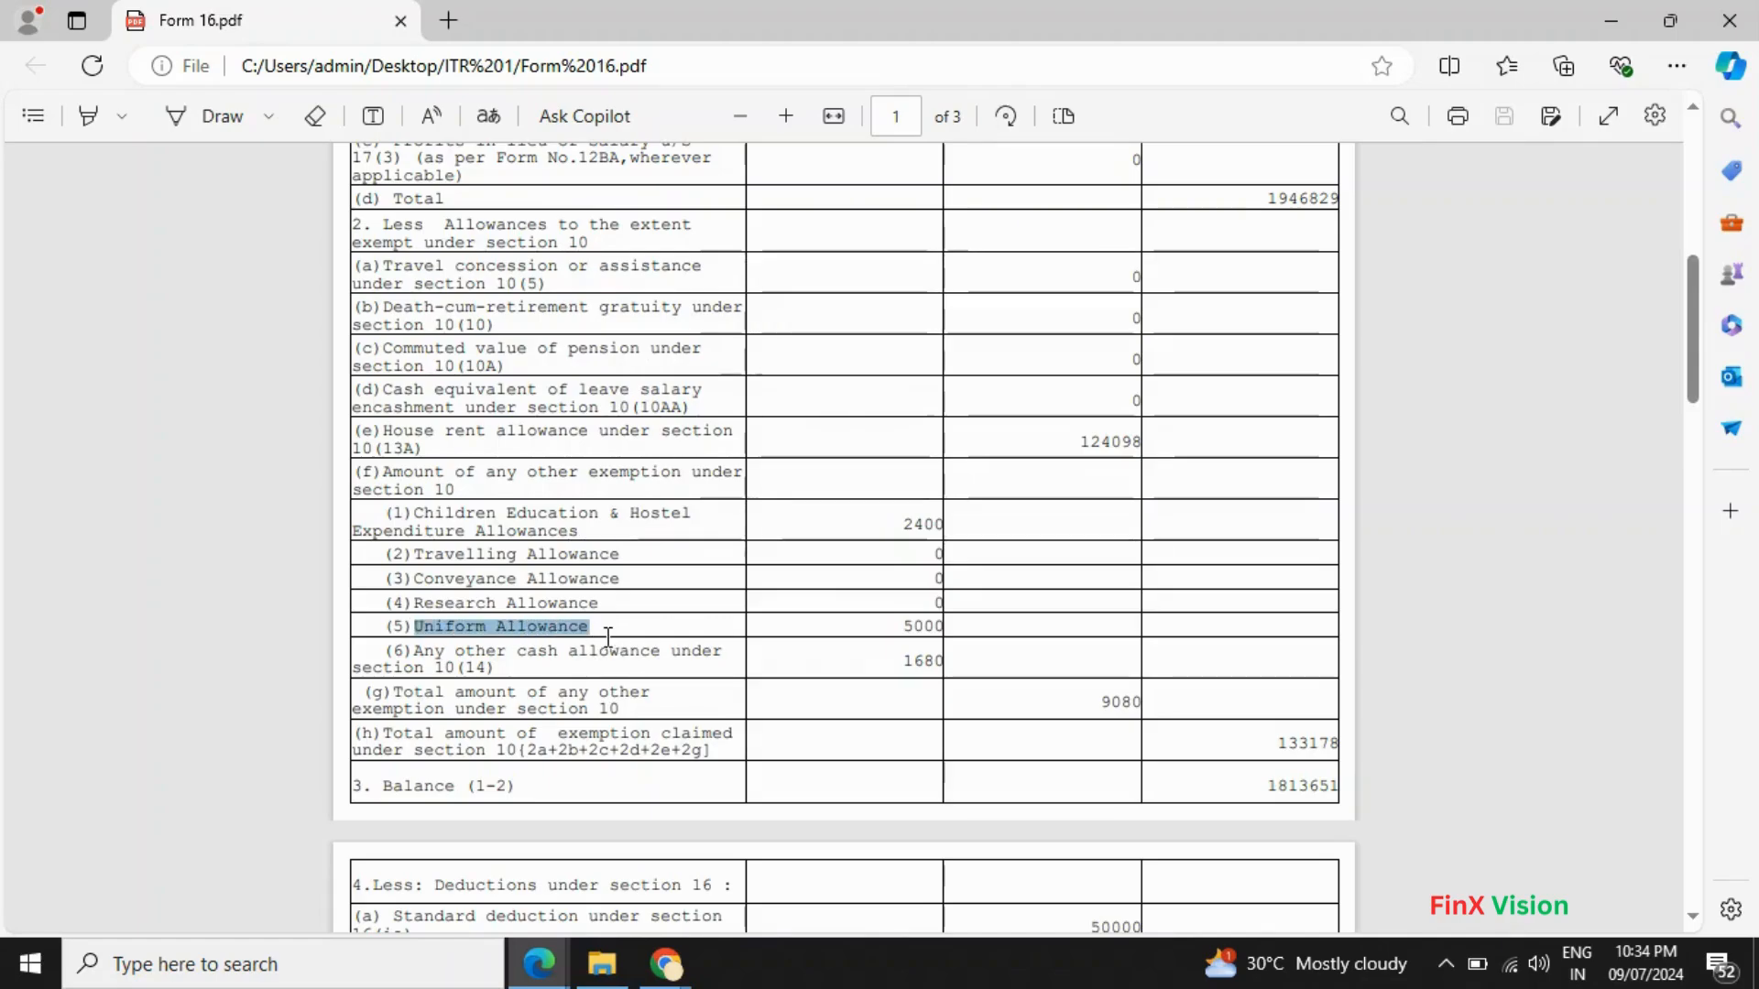
key(alt+Tab)
click(393, 850)
key(ctrl+v)
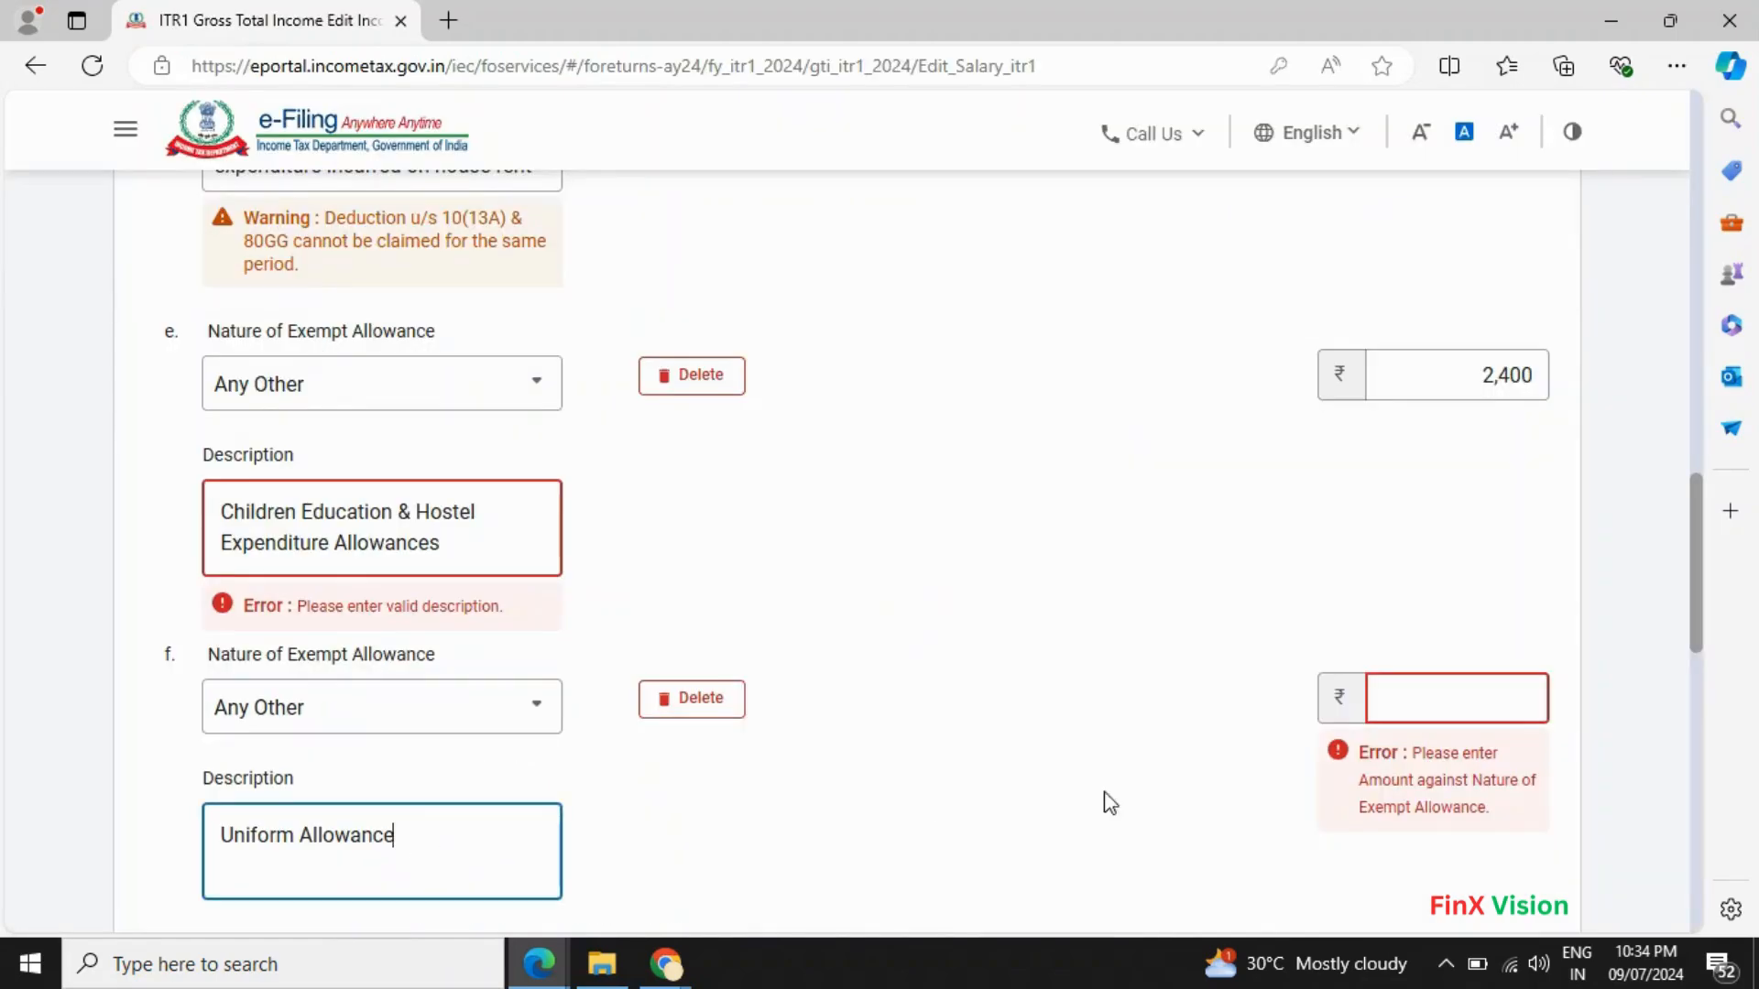
key(alt+Tab)
key(alt+Tab)
click(1489, 712)
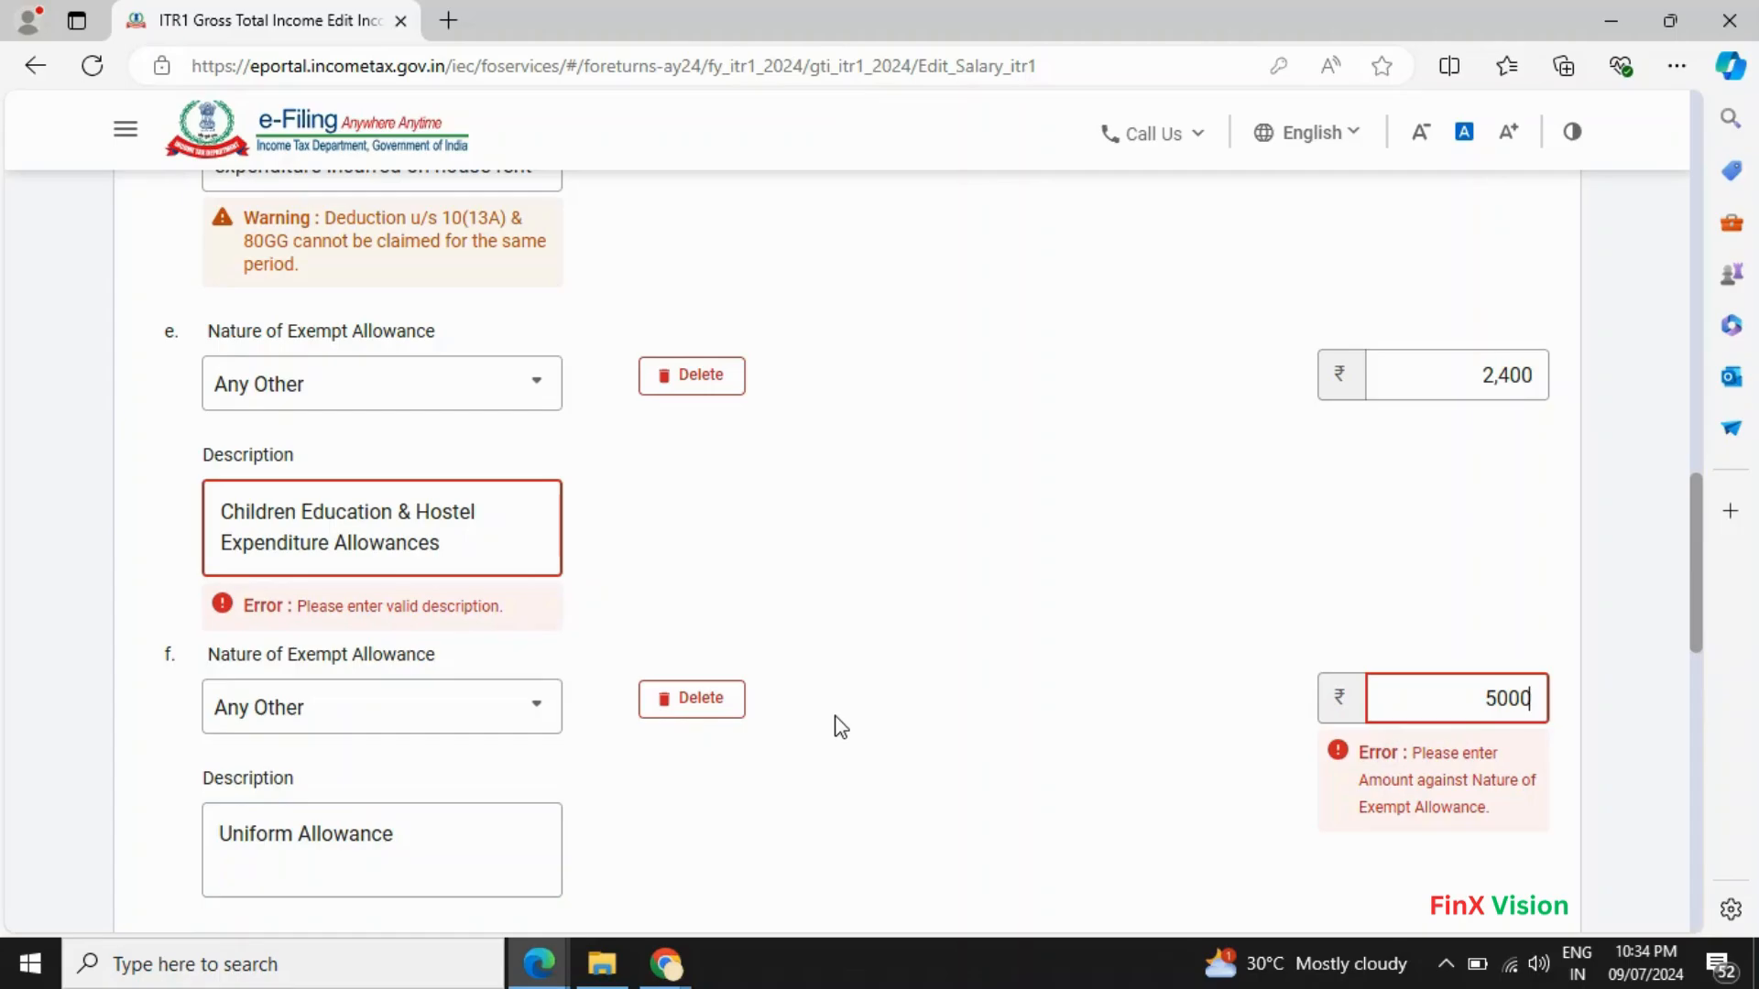
- In Form 16, select the 1680 other cash allowance value
scroll(841, 727, down, 5)
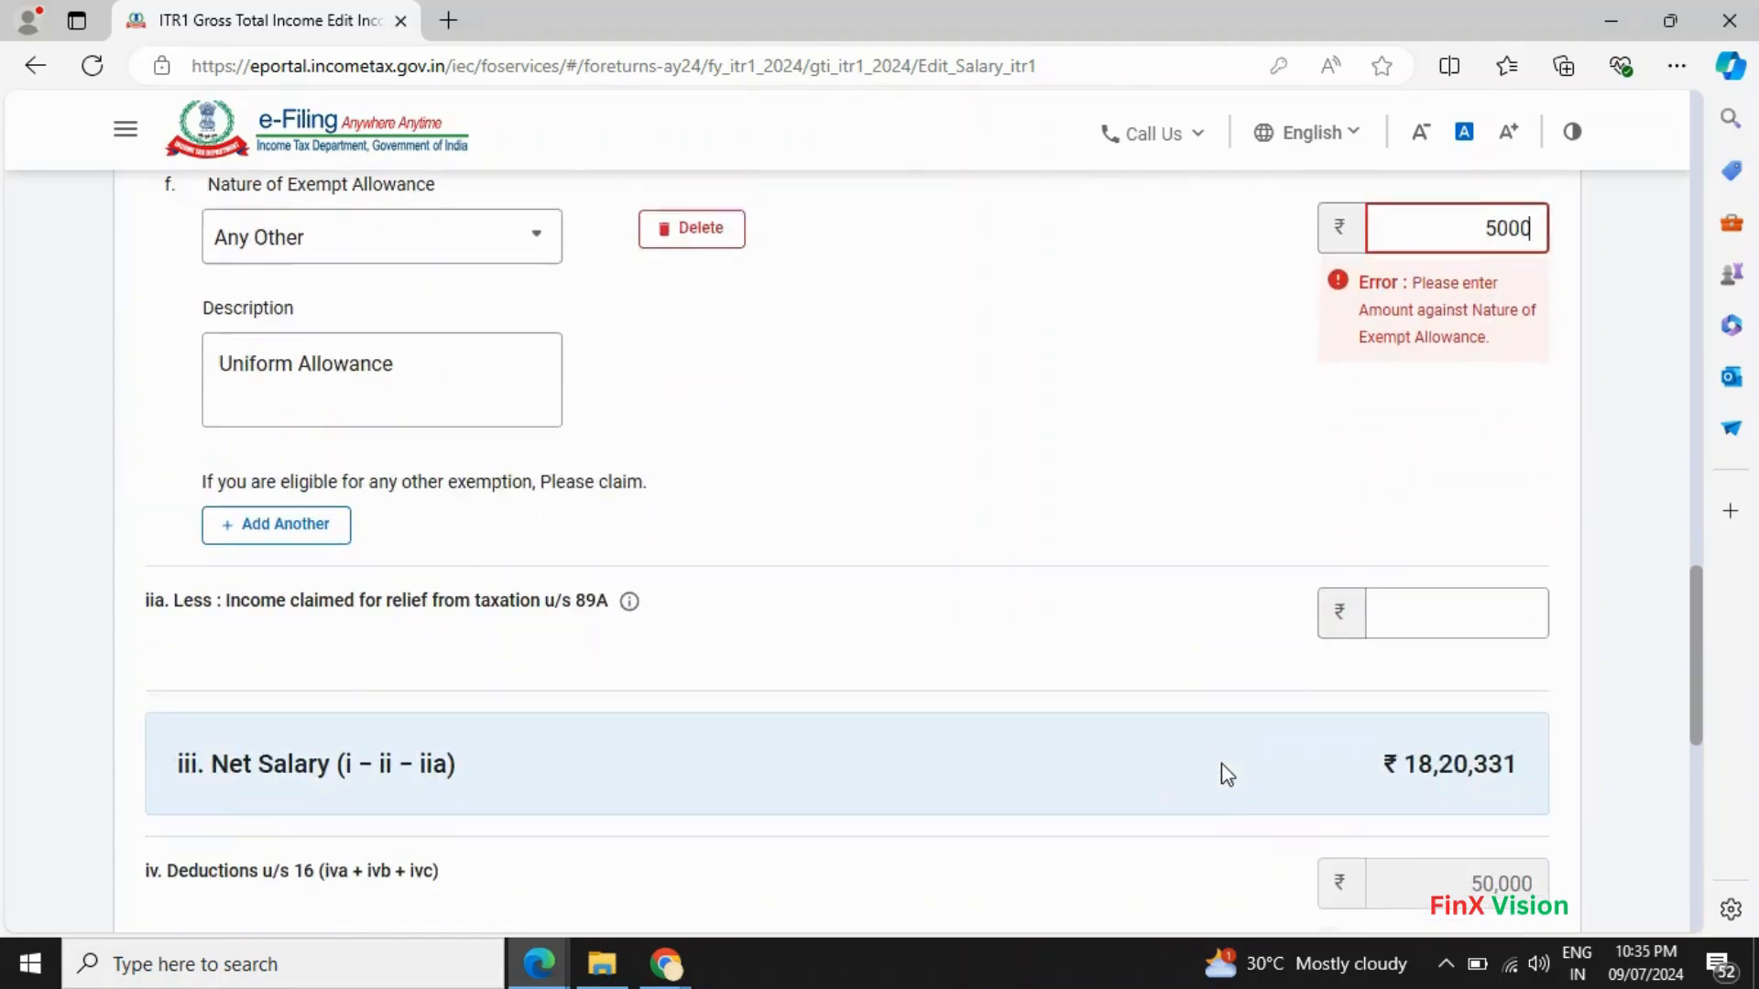
key(alt+Tab)
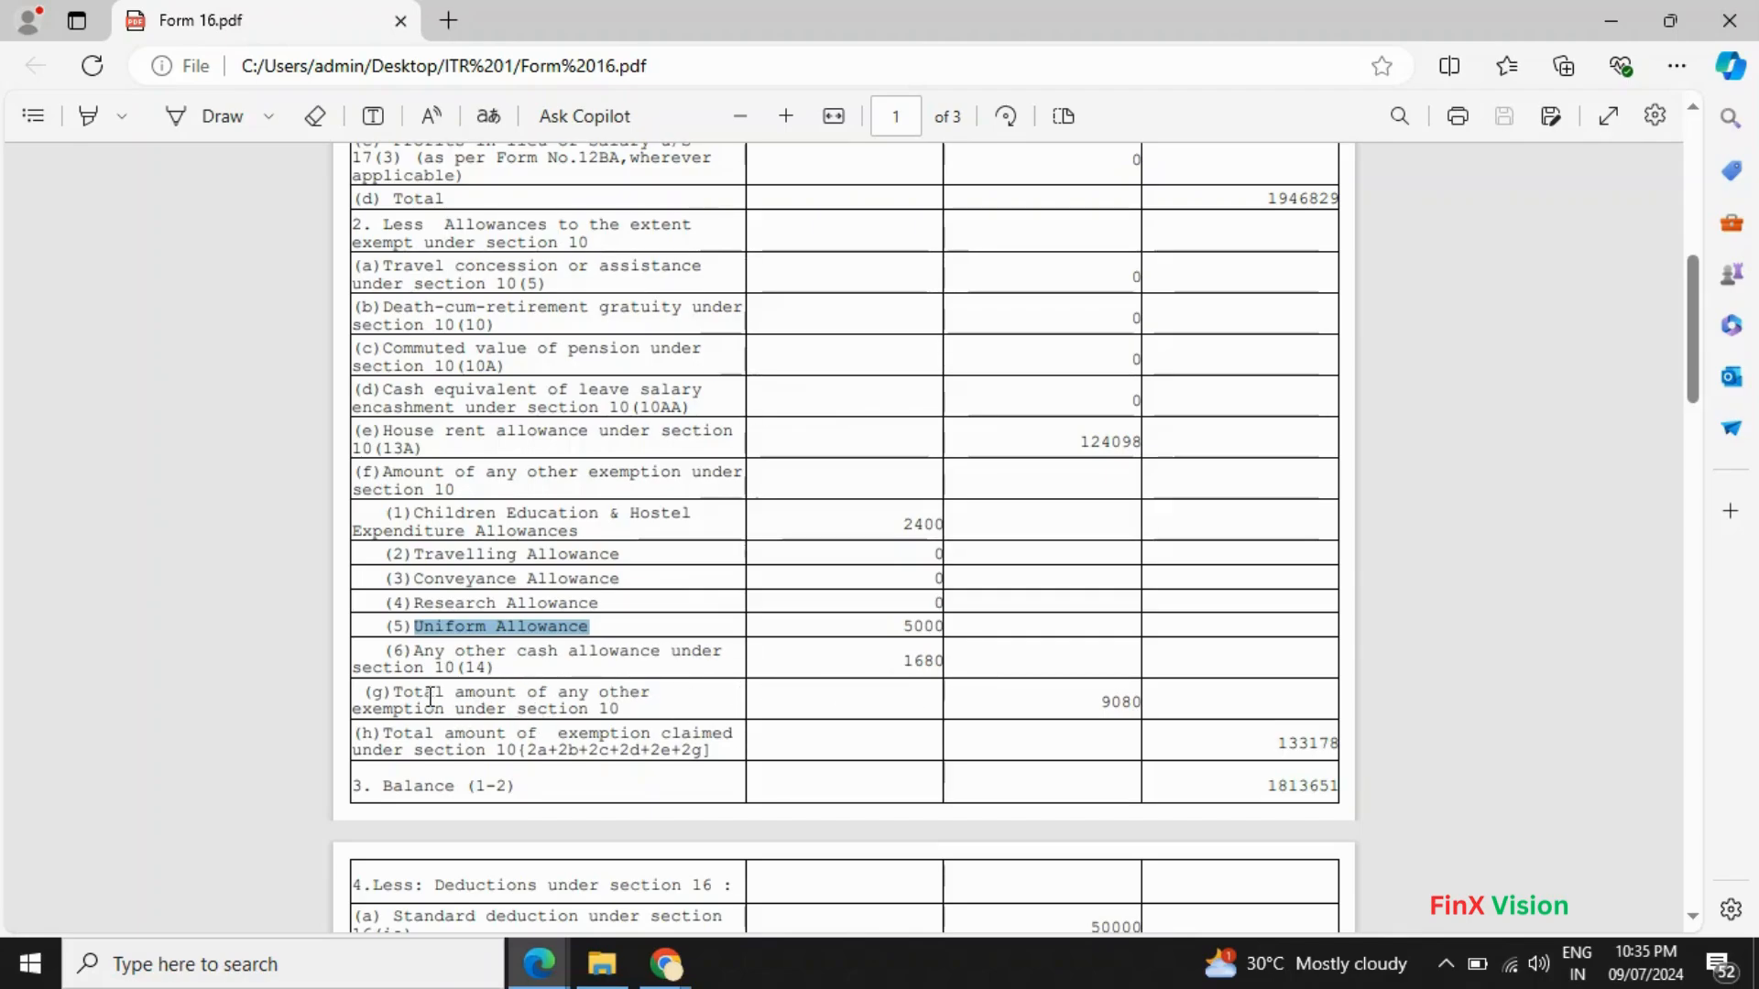
click(930, 663)
double_click(921, 660)
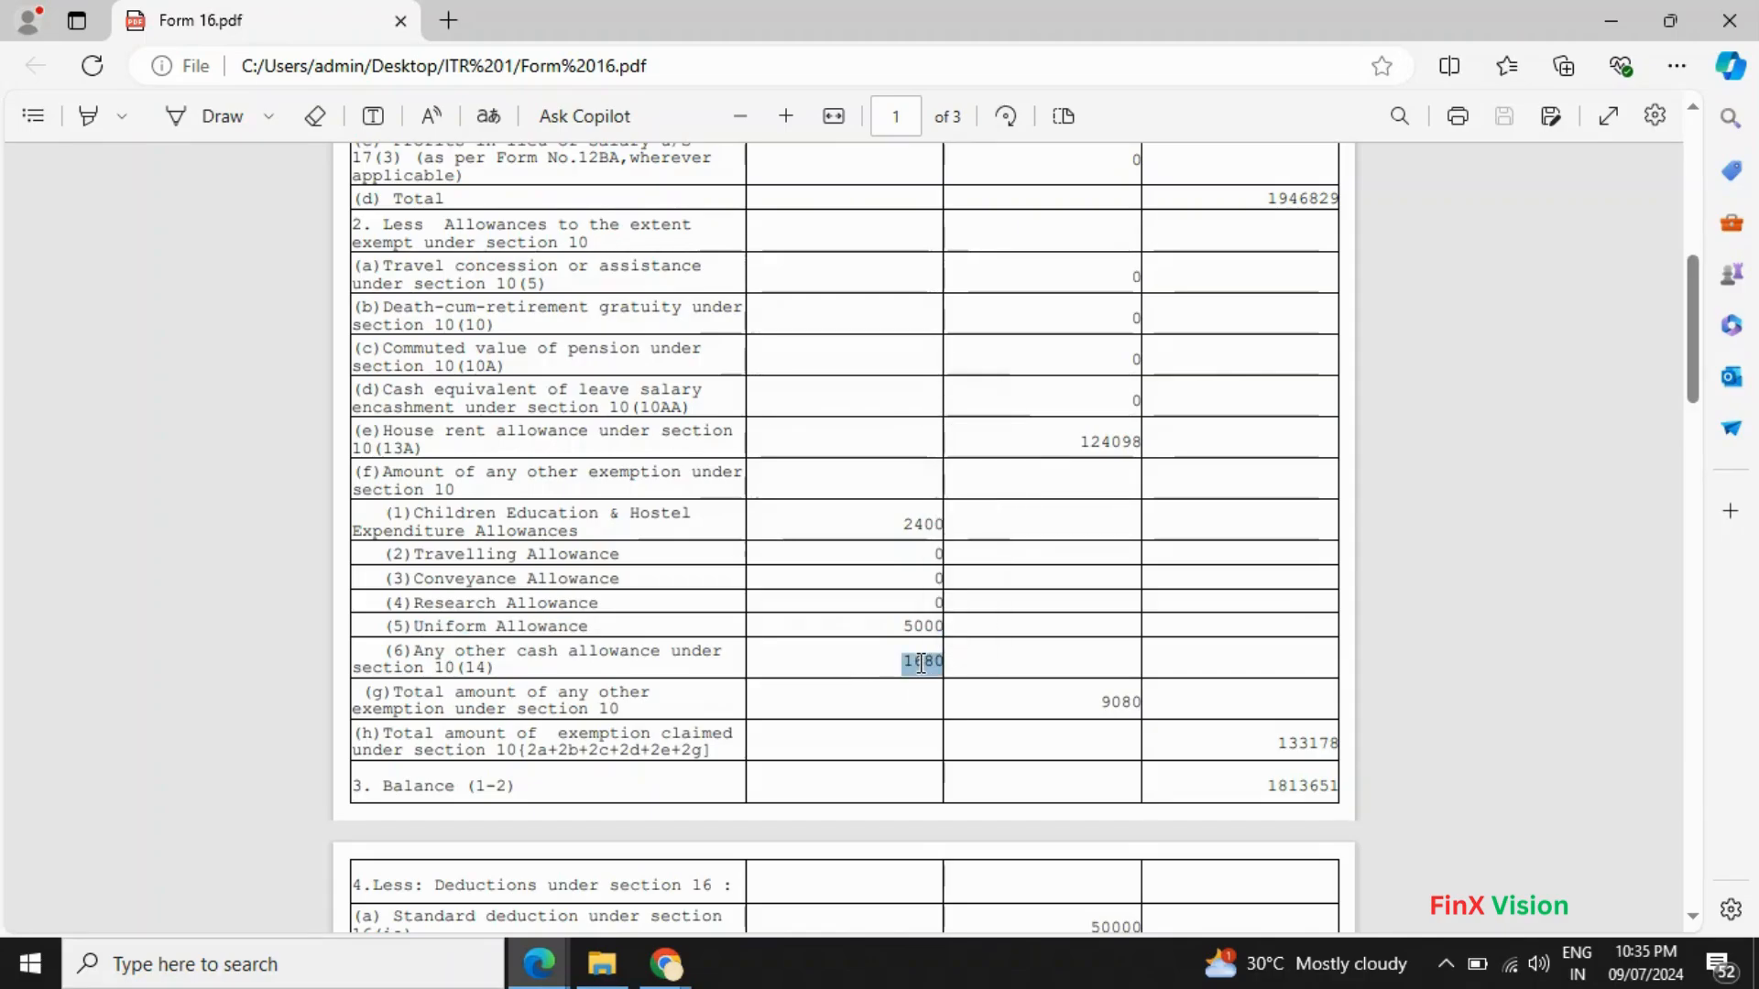
key(alt+Tab)
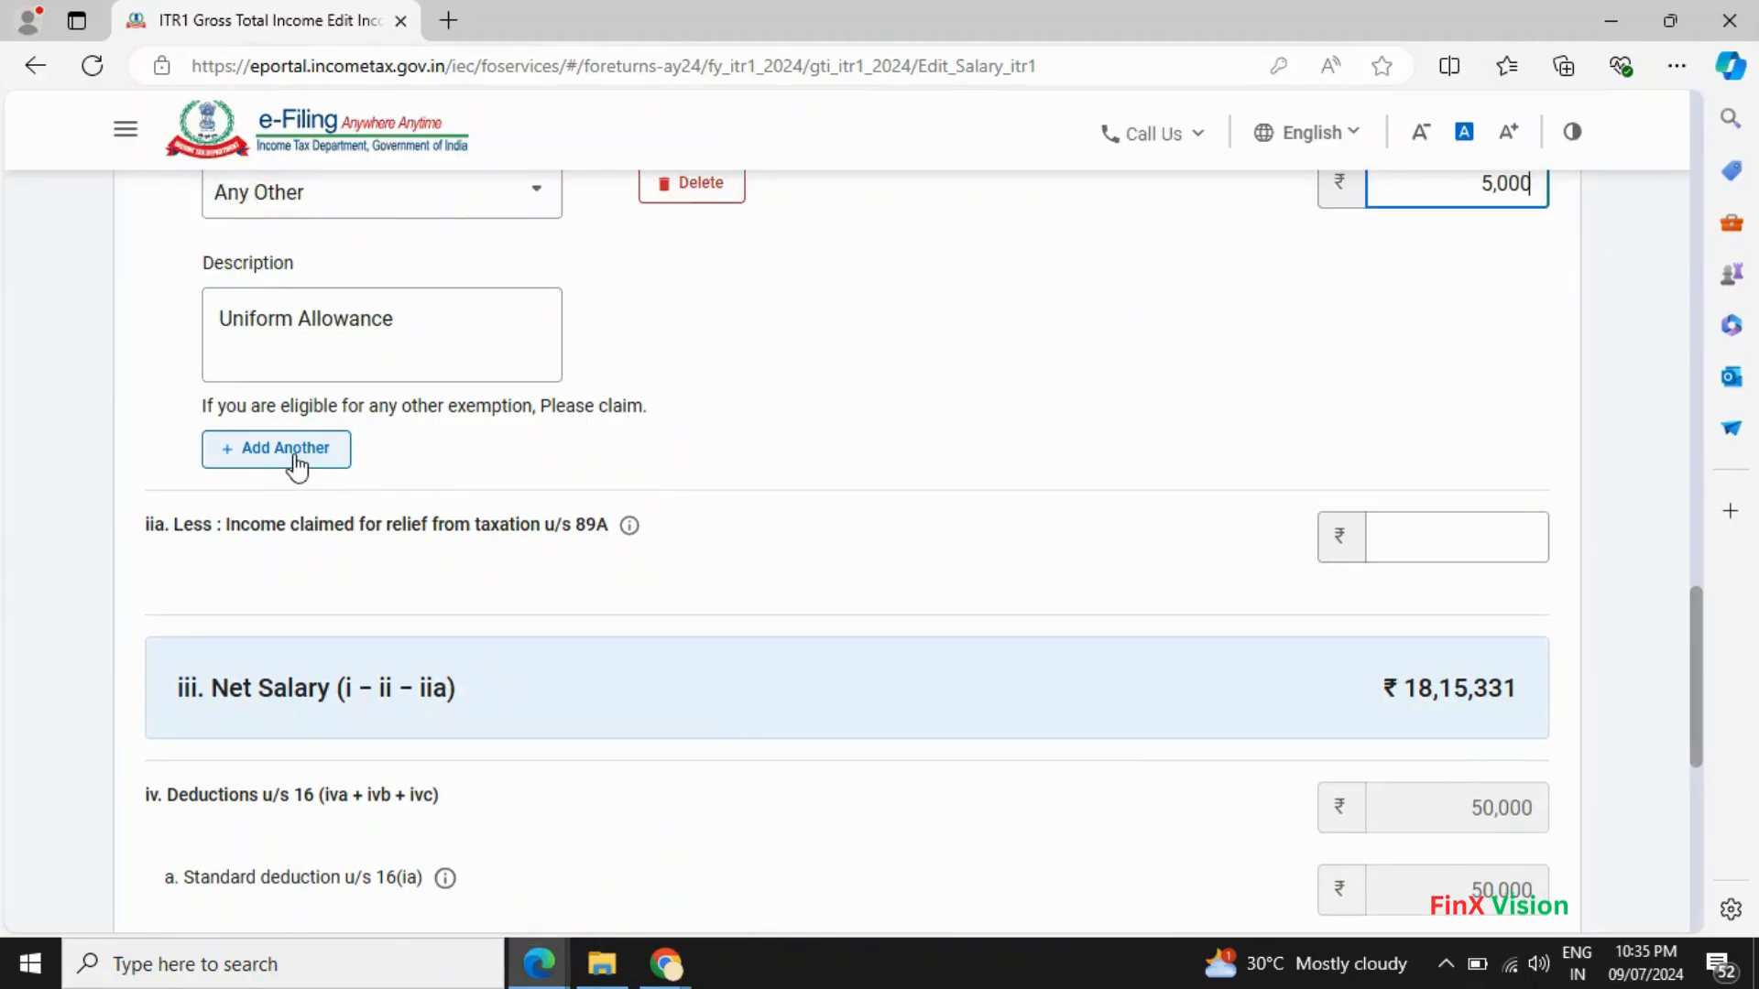
- Add exempt allowance row g as Any Other with the description 'Other'
click(290, 458)
click(524, 469)
scroll(373, 623, down, 10)
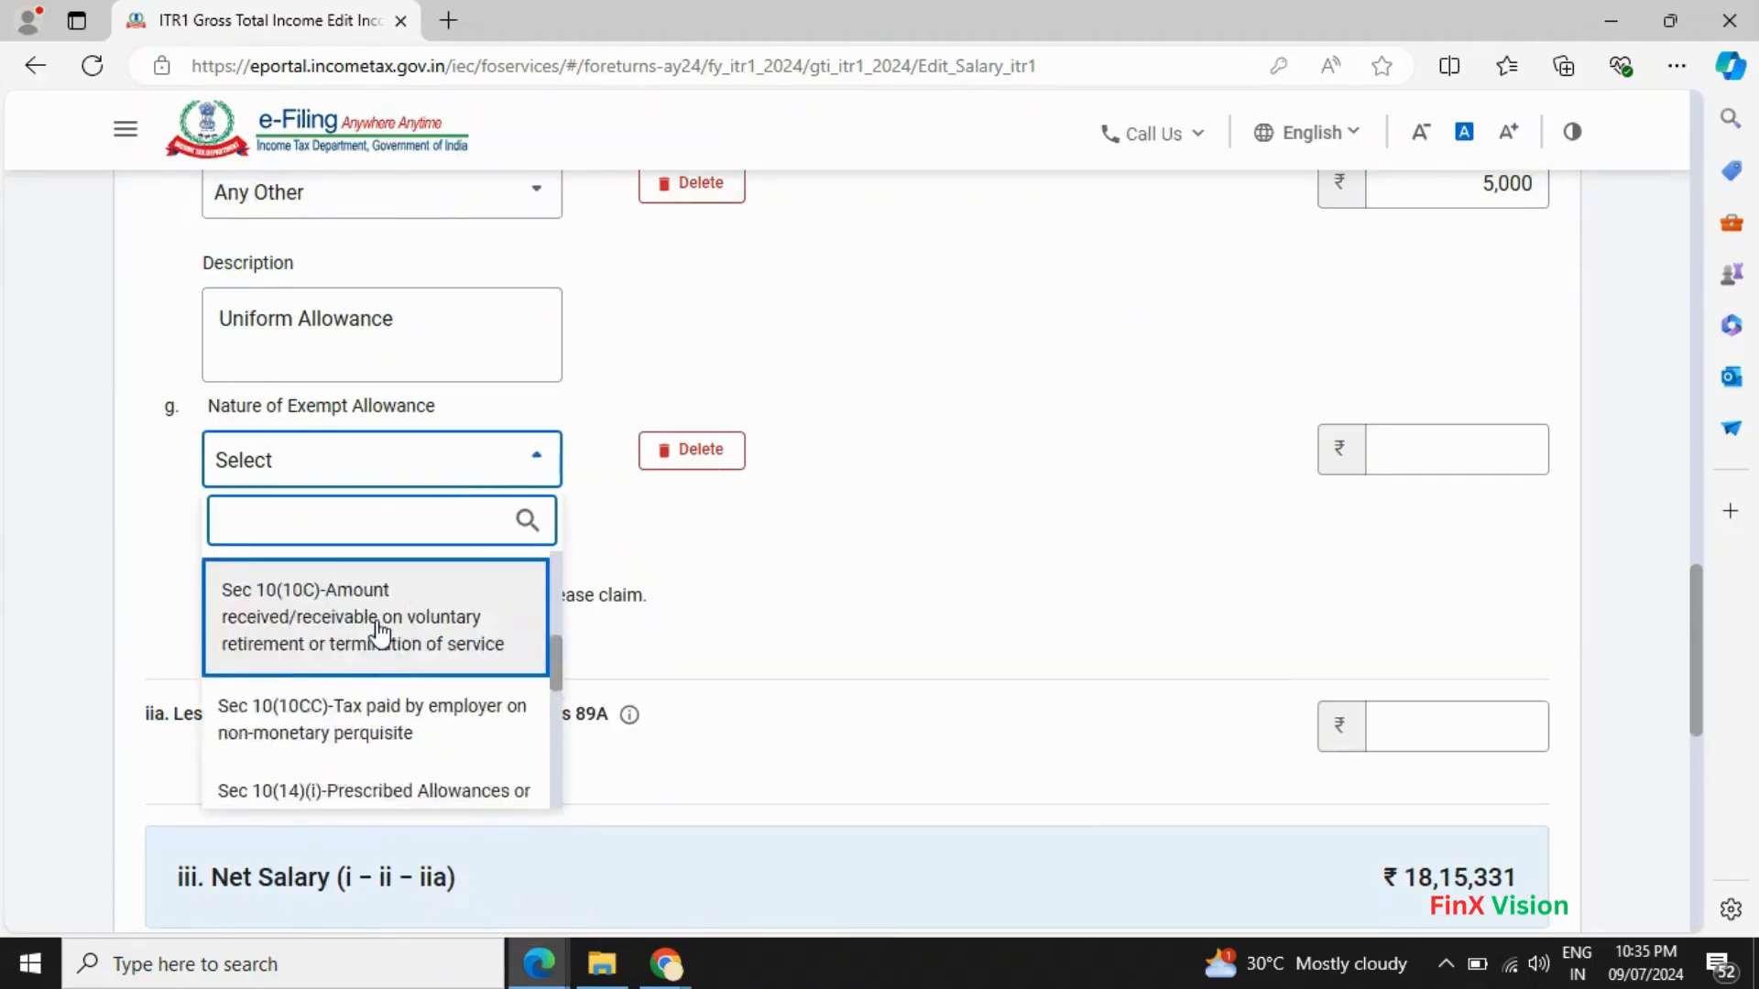
click(339, 778)
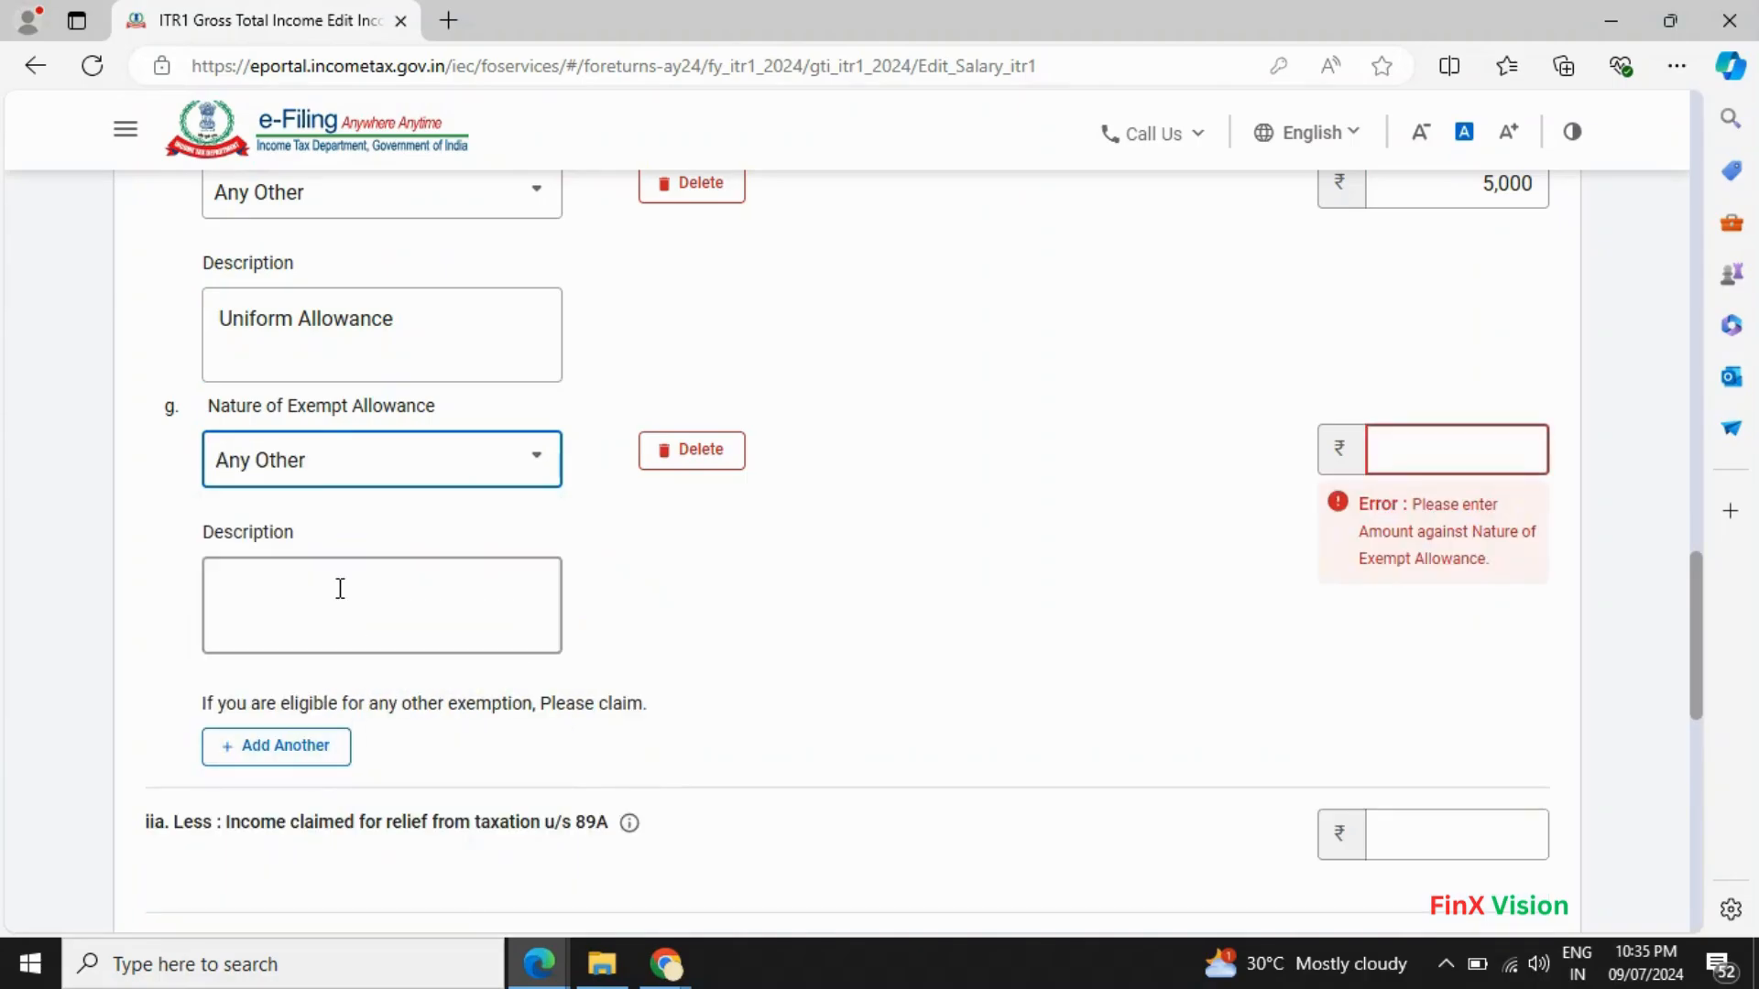
click(337, 582)
text(Other)
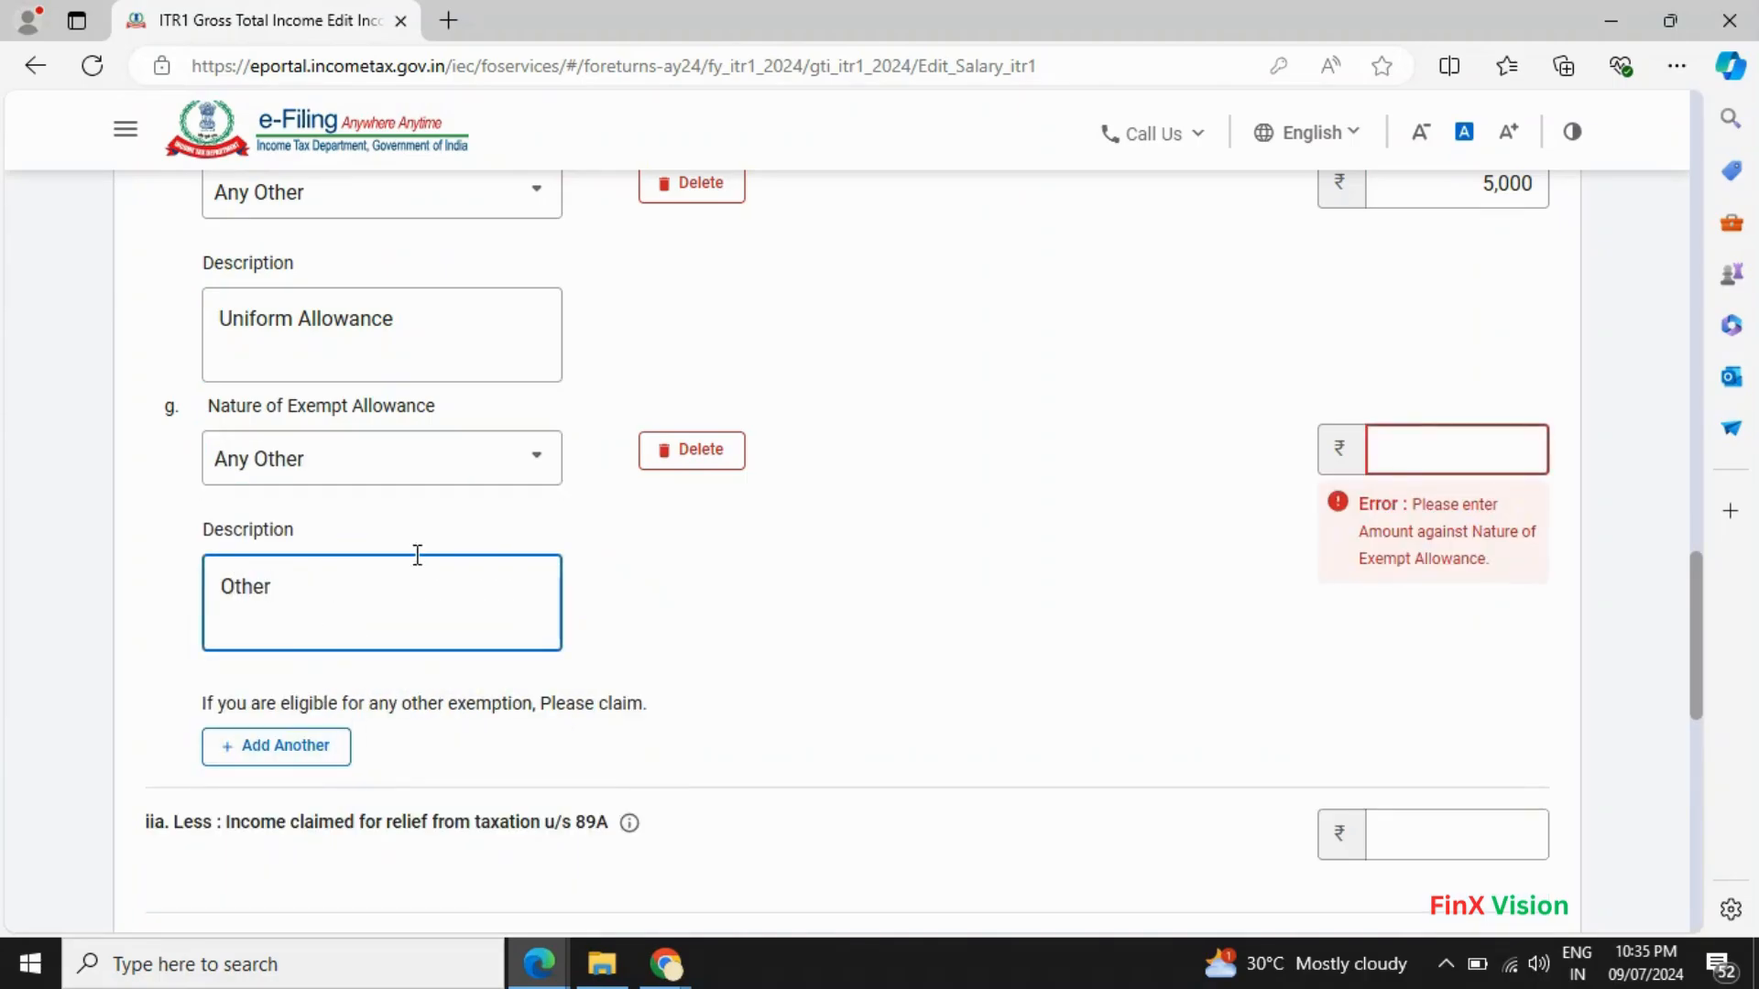
- Enter 1680 as row g's amount
click(1371, 440)
key(alt+Tab)
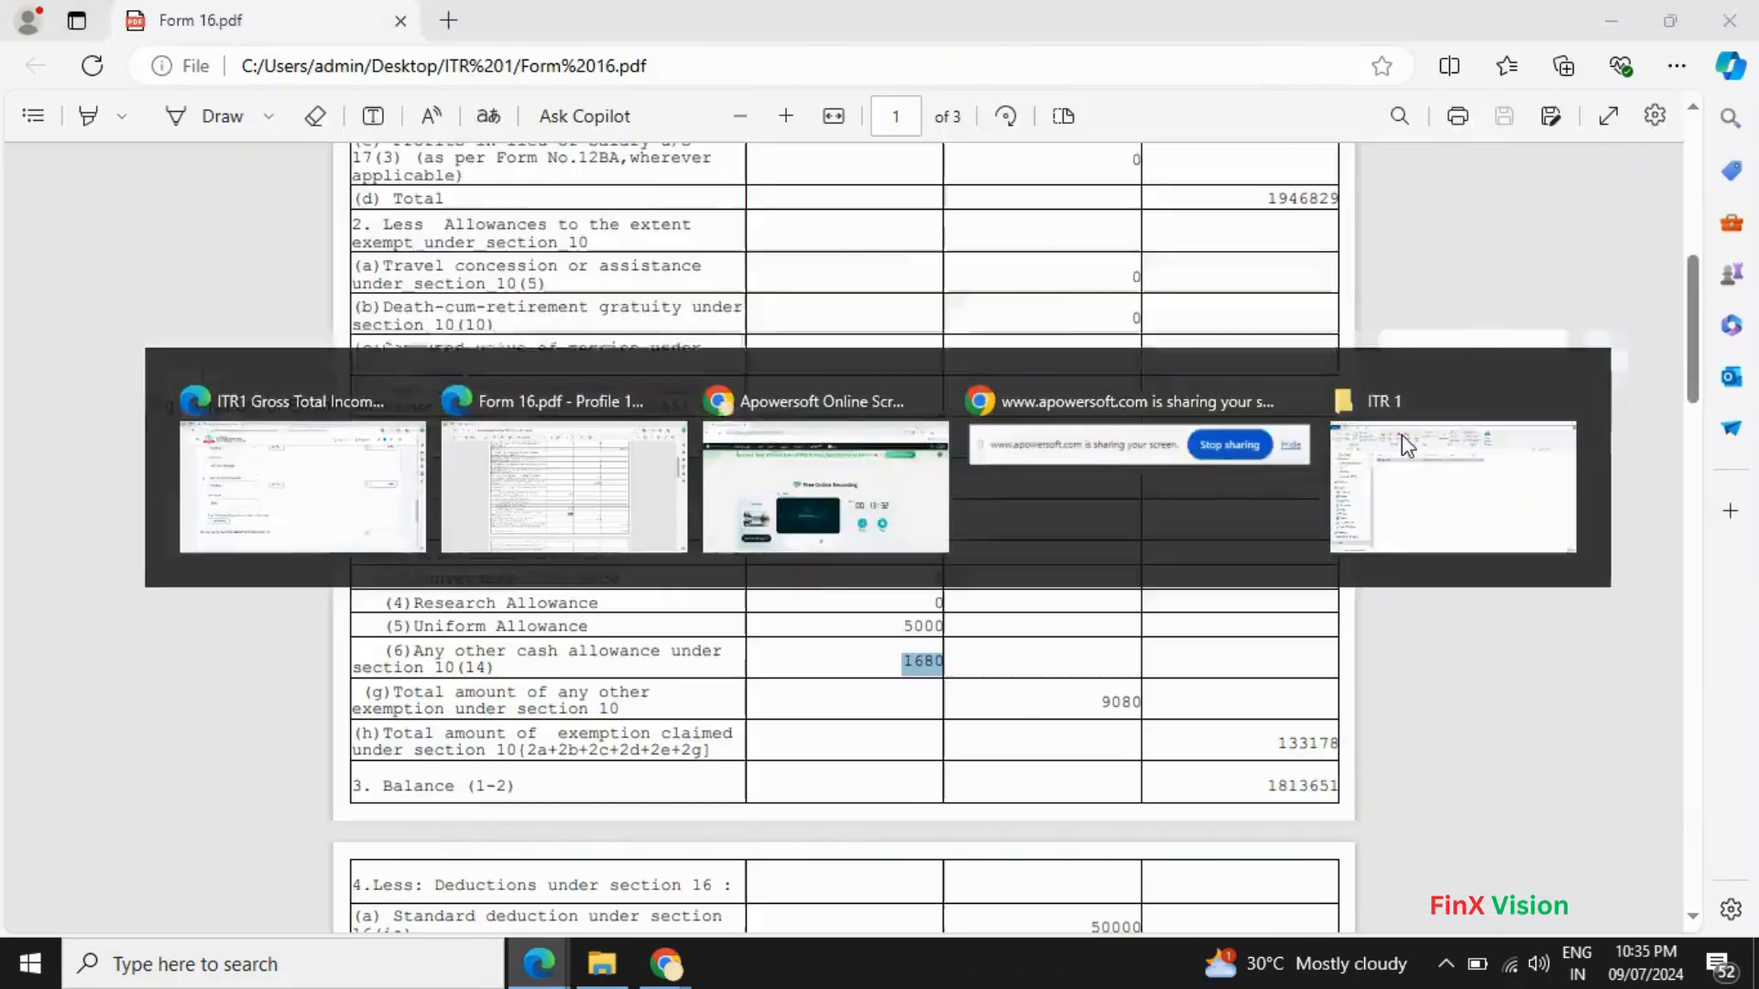
key(alt+Tab)
text(16801)
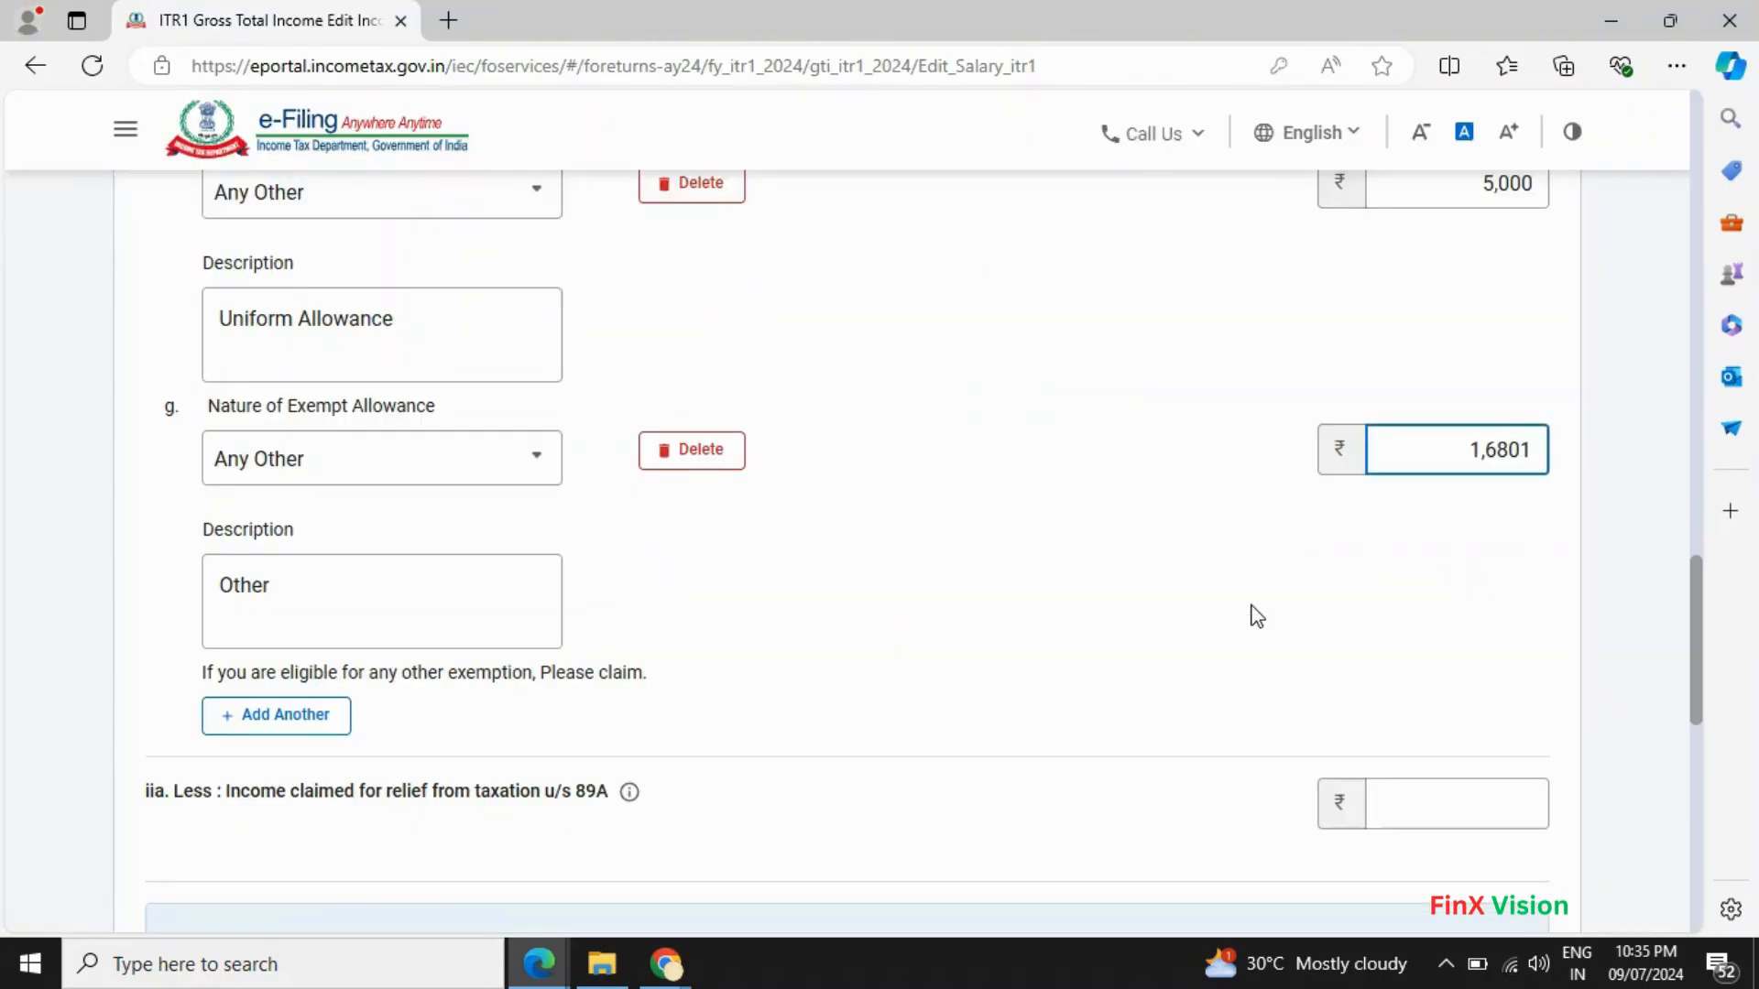
key(BackSpace)
- Check that the Net Salary of ₹18,13,651 matches Form 16
key(alt+Tab)
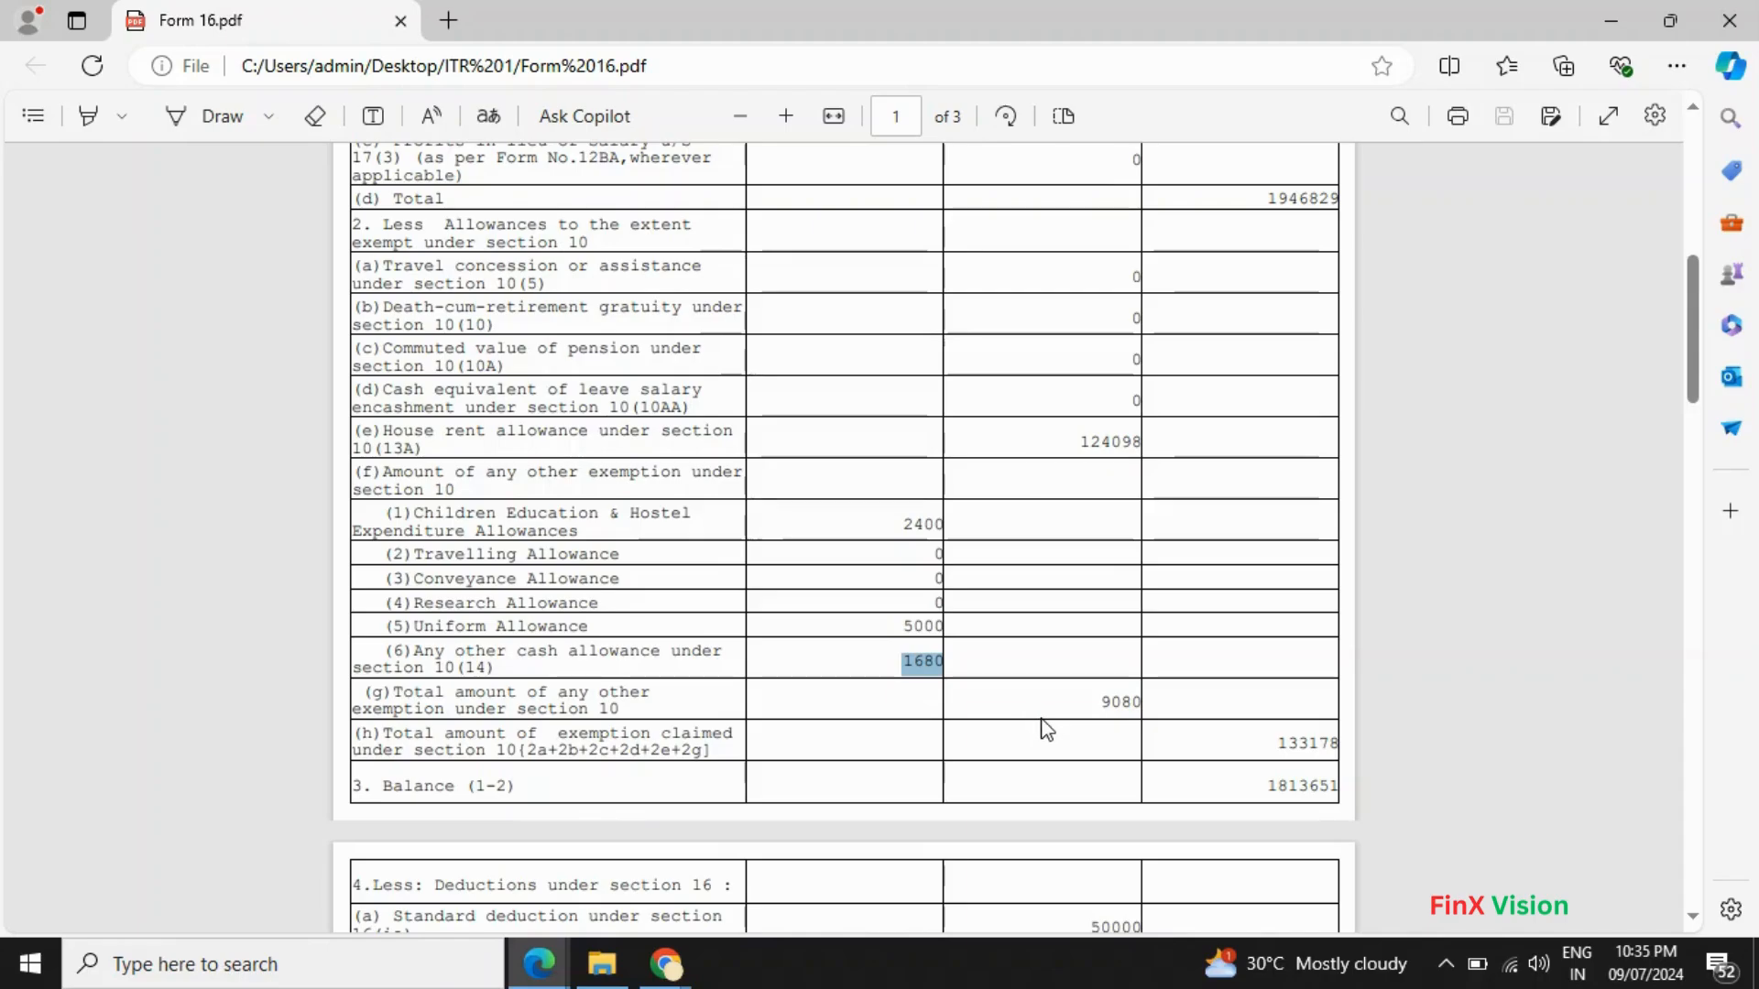
key(alt+Tab)
scroll(1503, 703, down, 5)
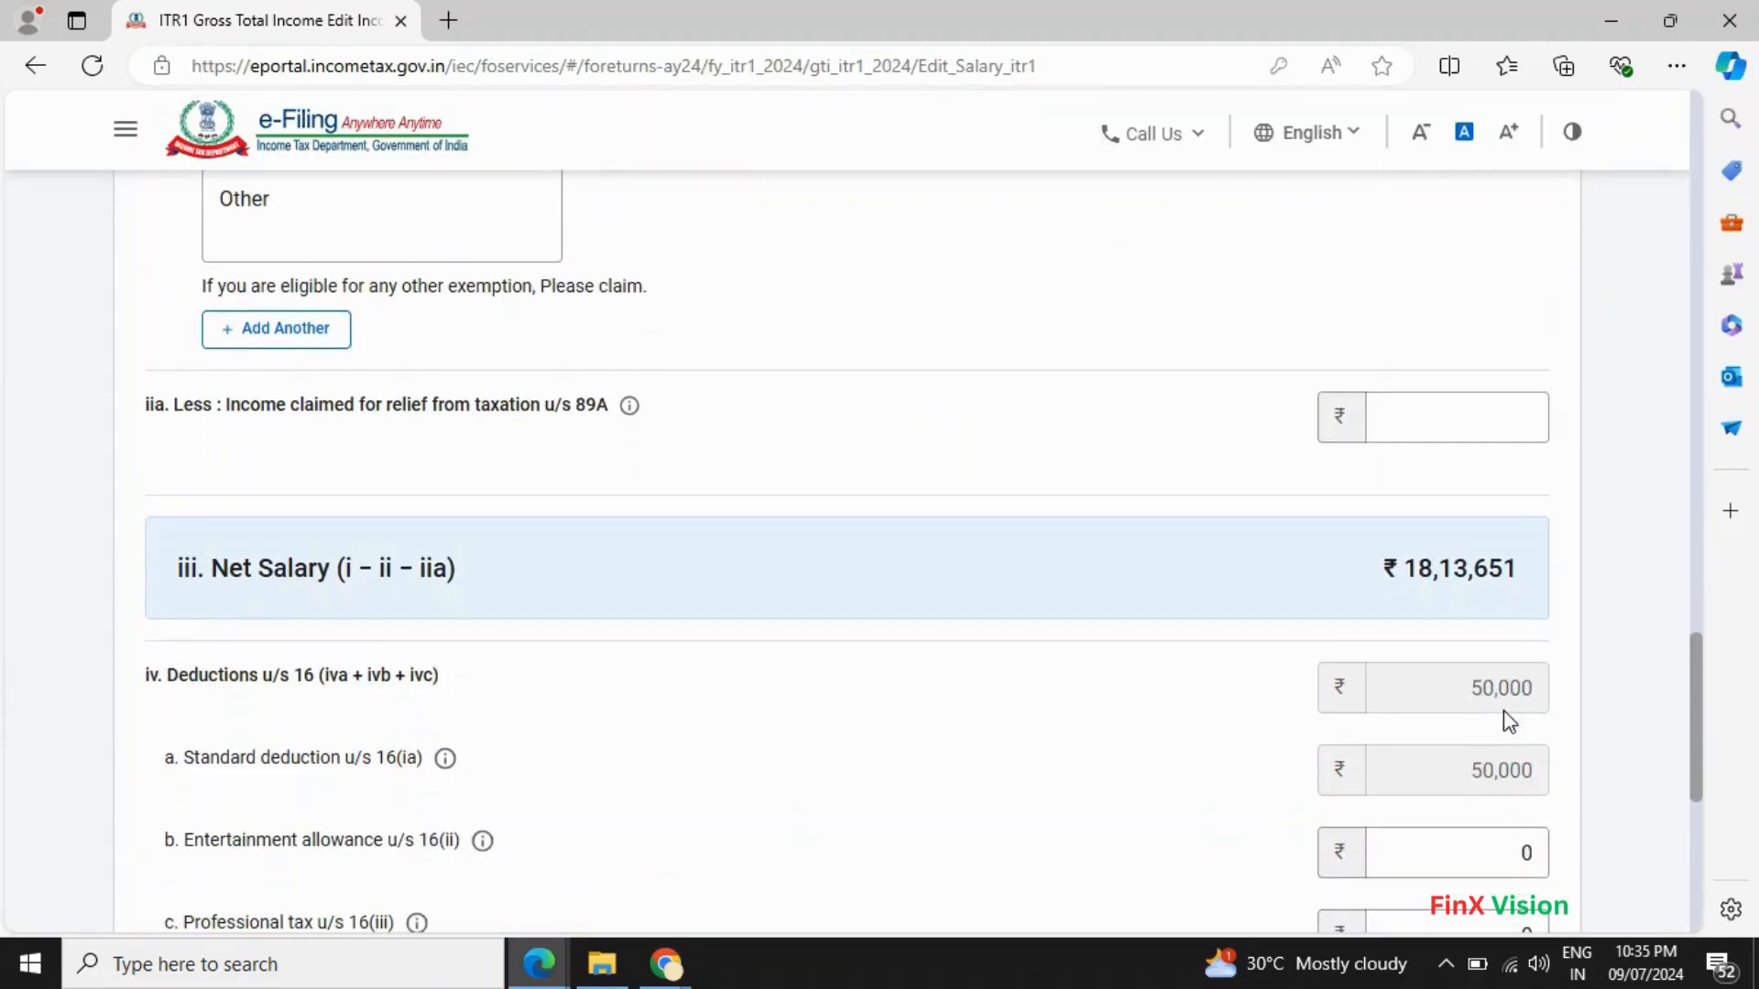
scroll(1503, 719, down, 1)
scroll(1472, 707, up, 3)
key(alt+Tab)
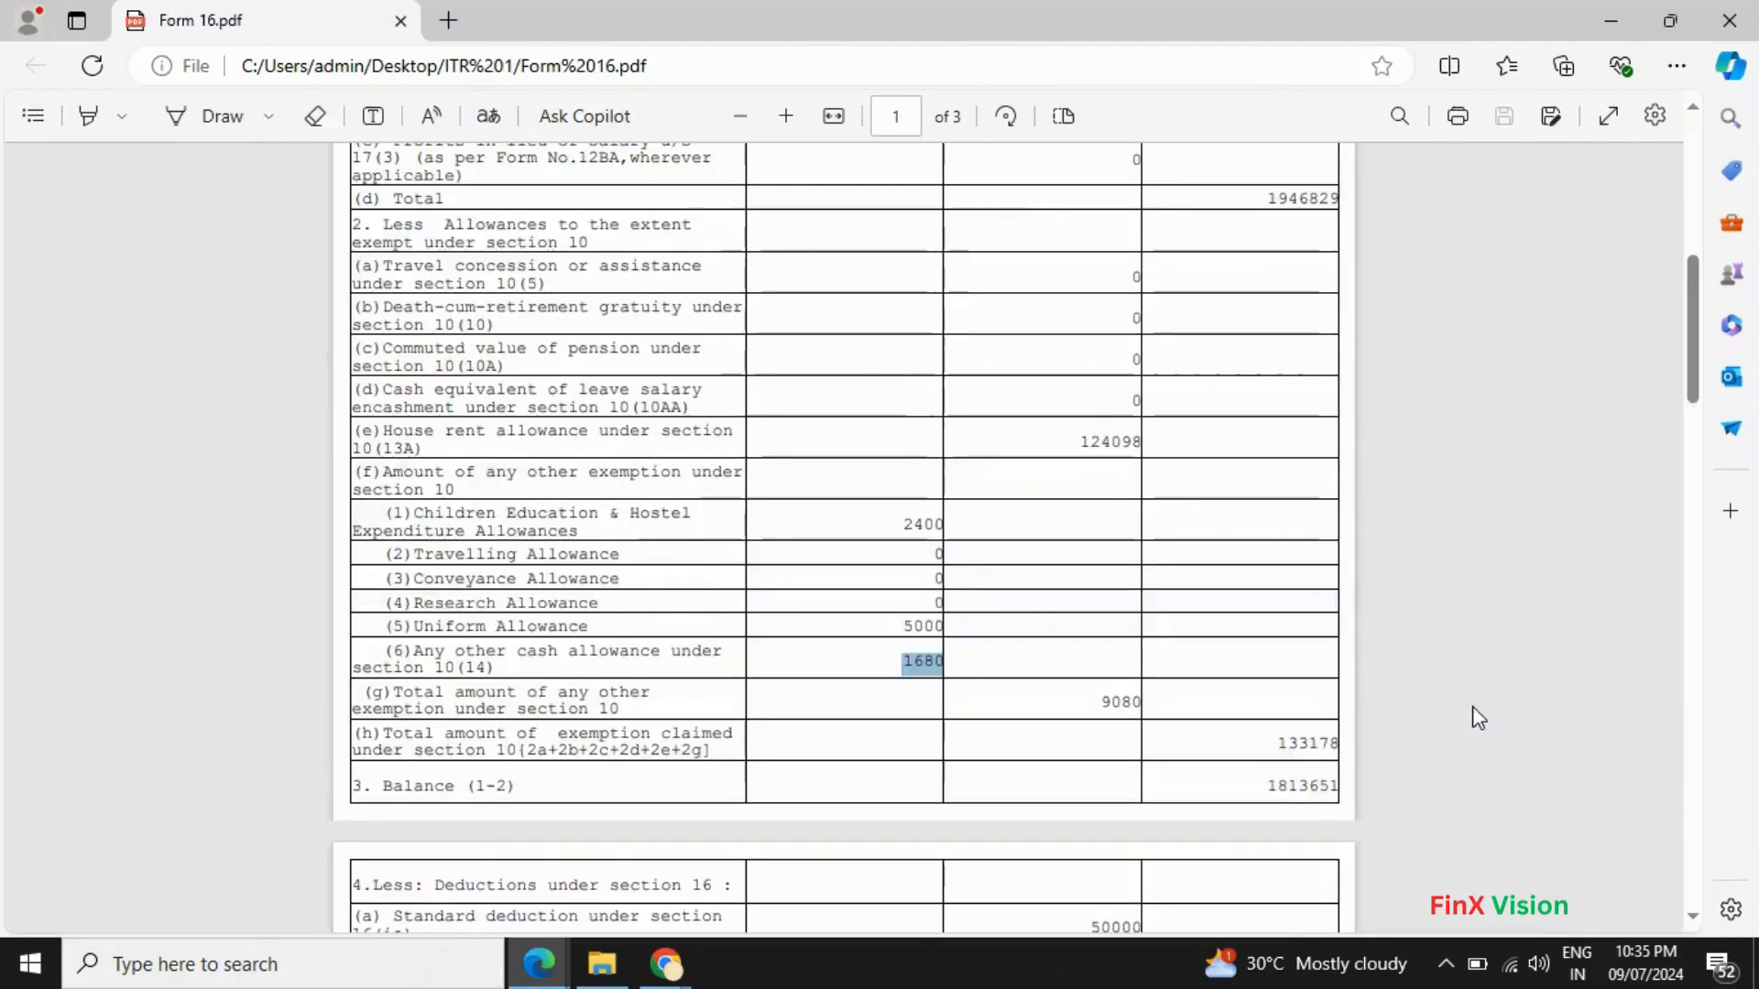
key(alt+Tab)
scroll(1463, 707, up, 1)
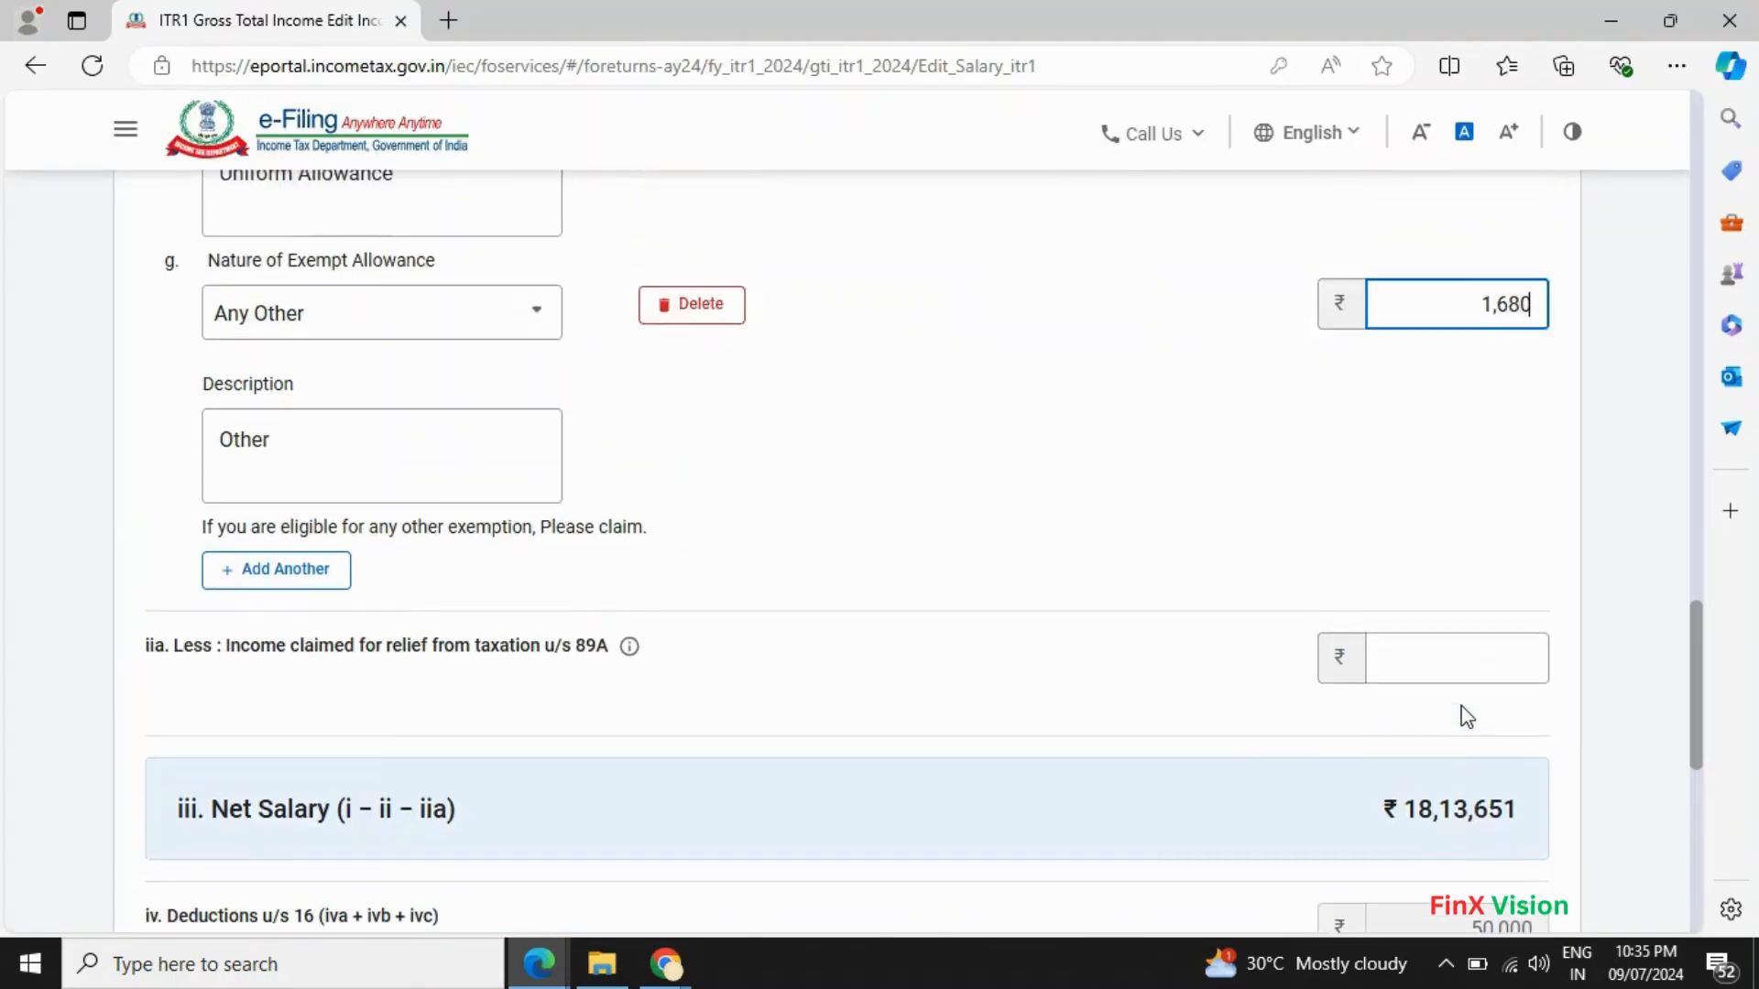
scroll(1462, 706, down, 5)
scroll(1456, 703, up, 1)
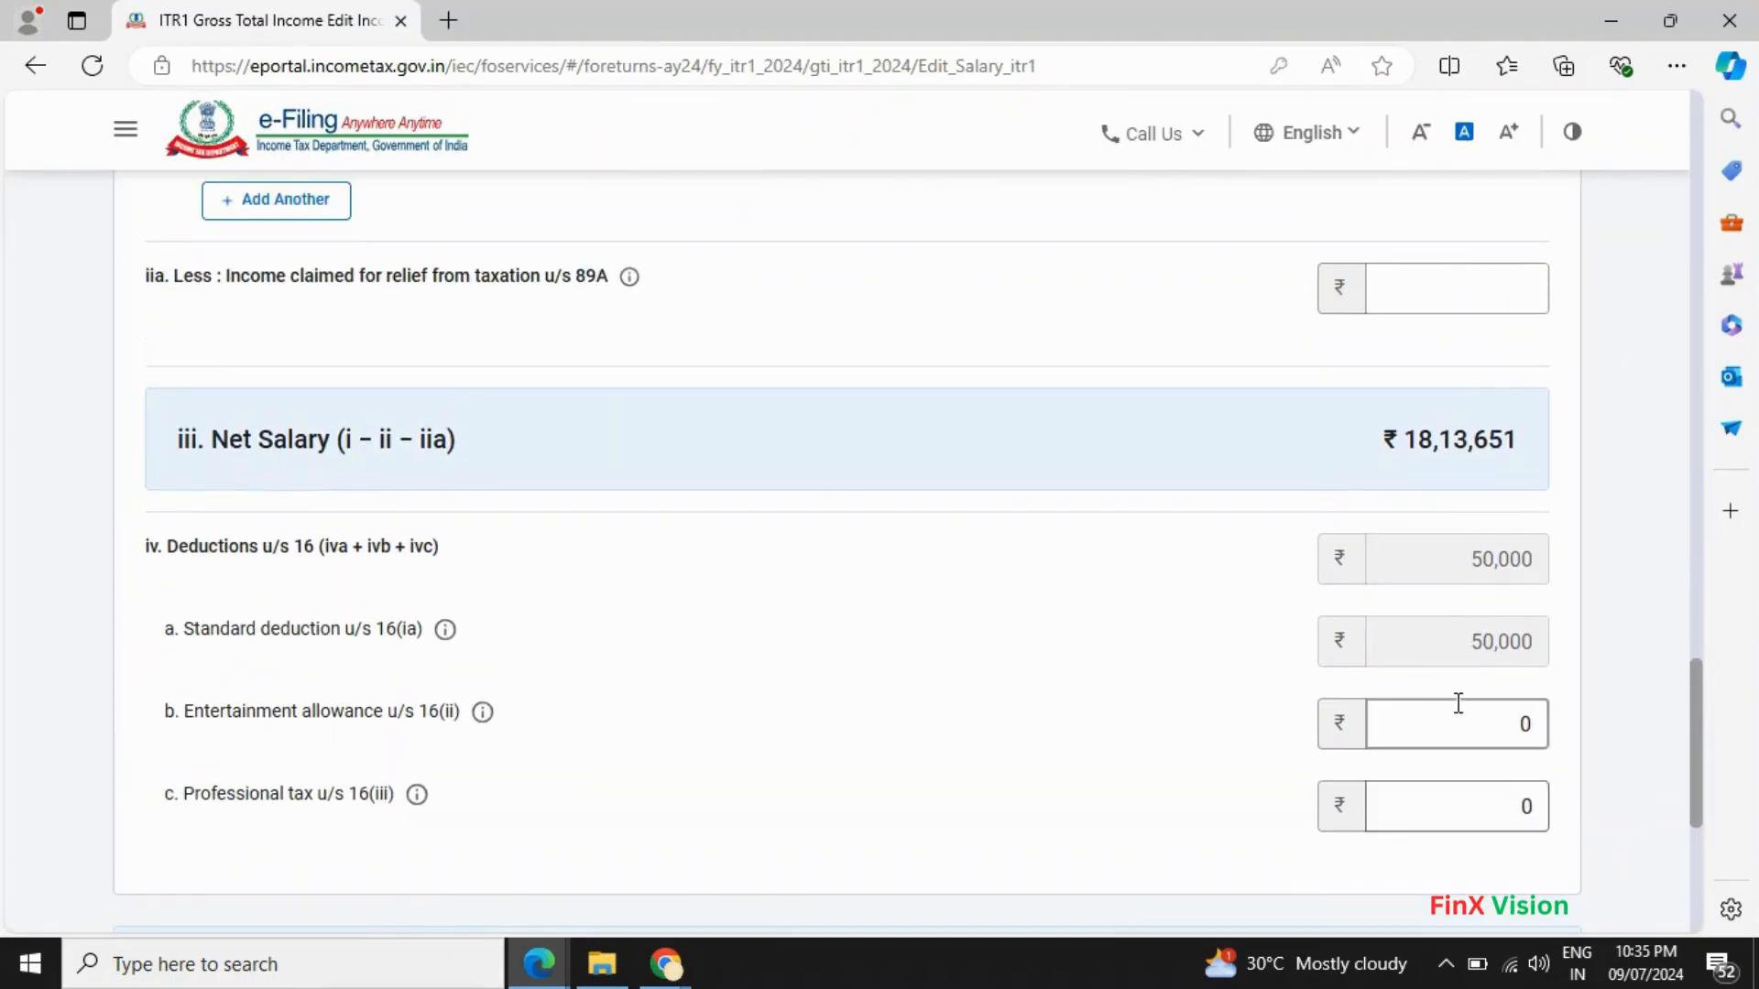
key(alt+Tab)
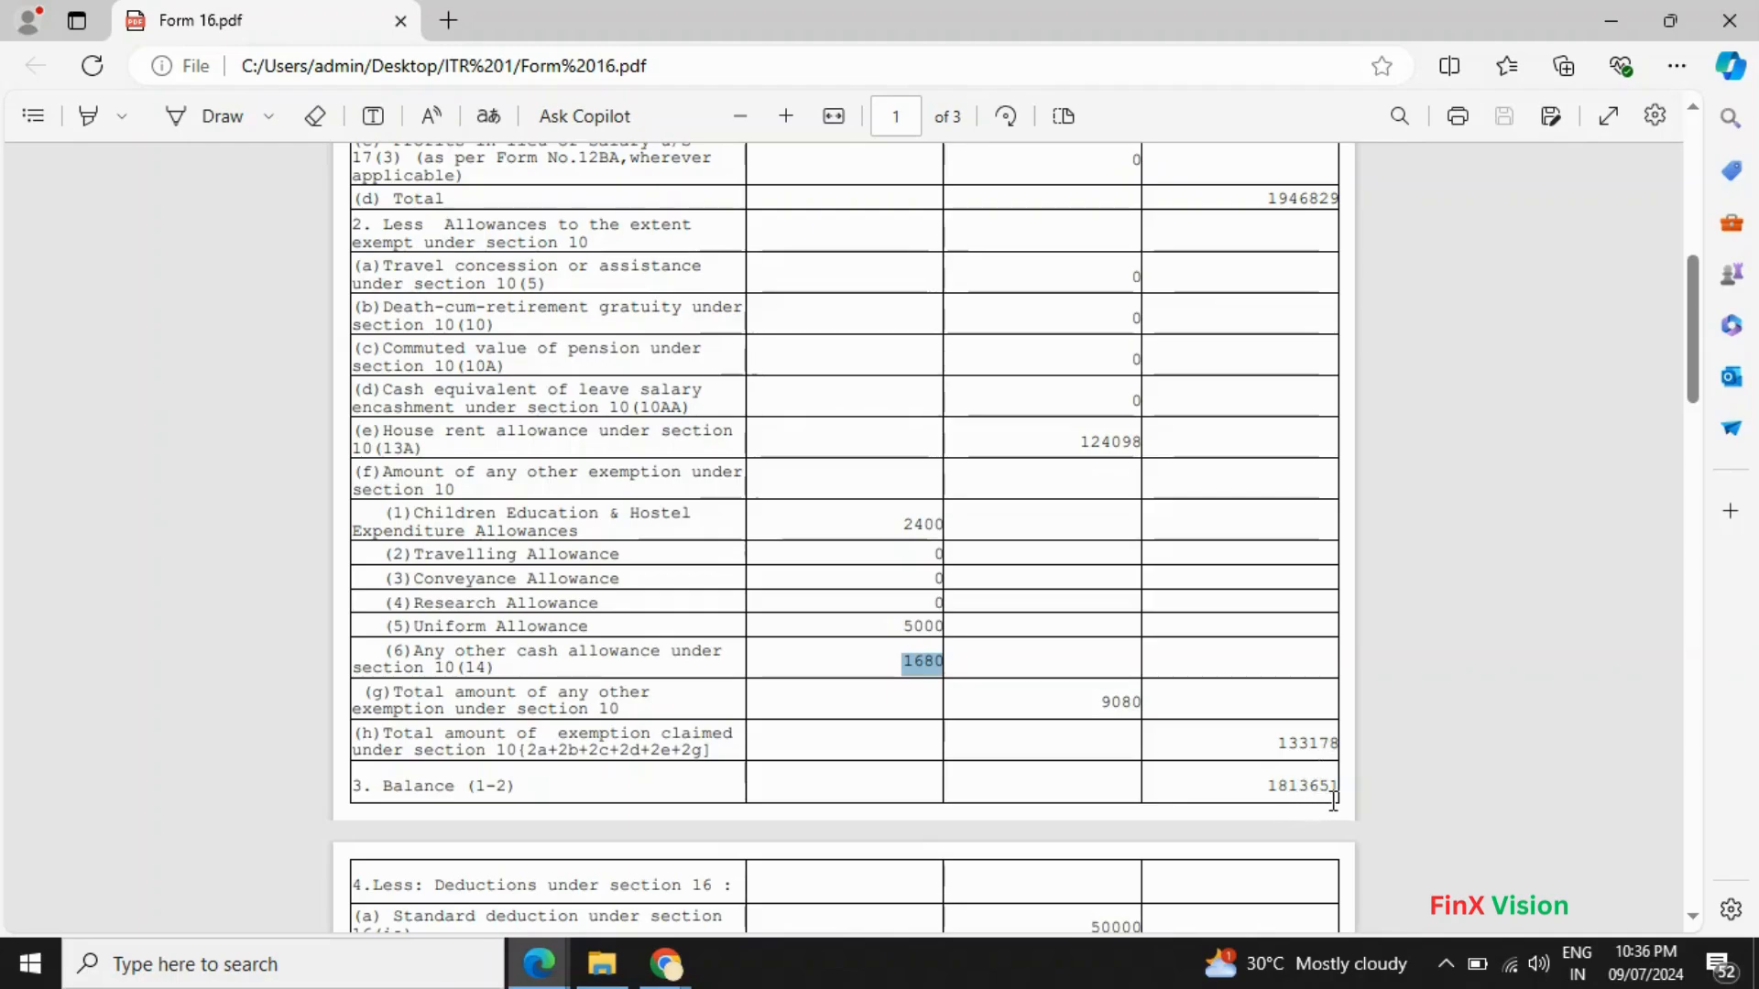
key(alt+Tab)
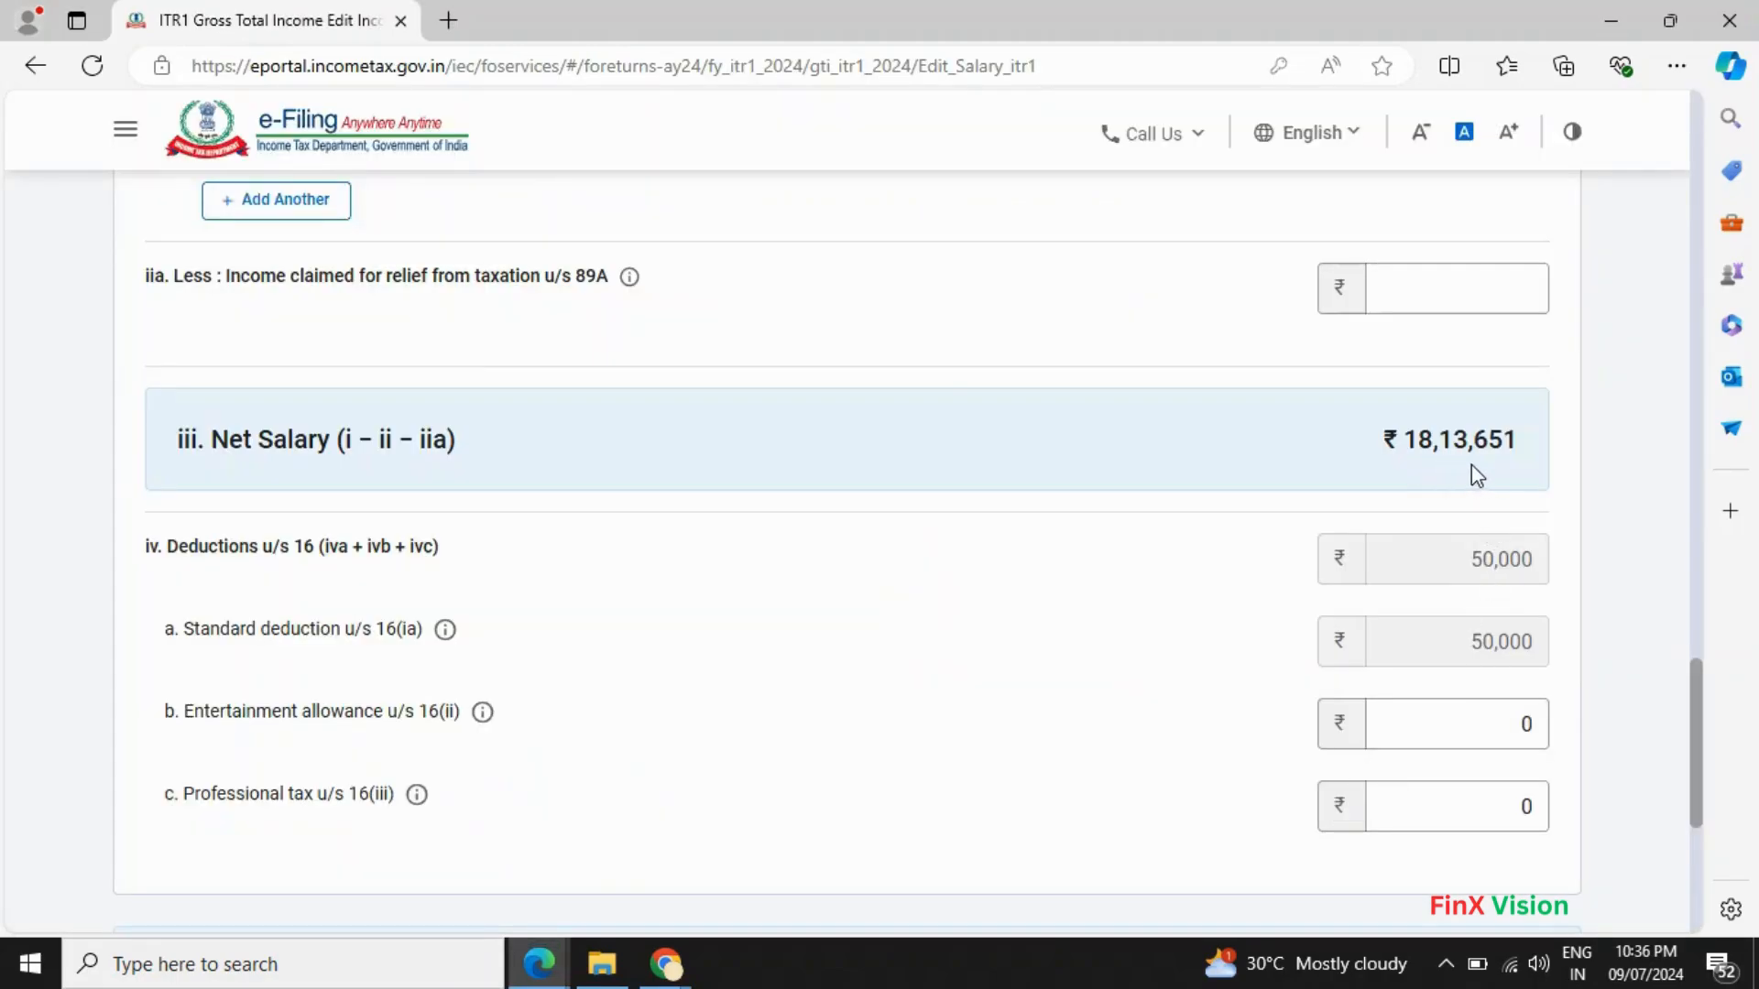
key(alt+Tab)
scroll(1264, 714, down, 2)
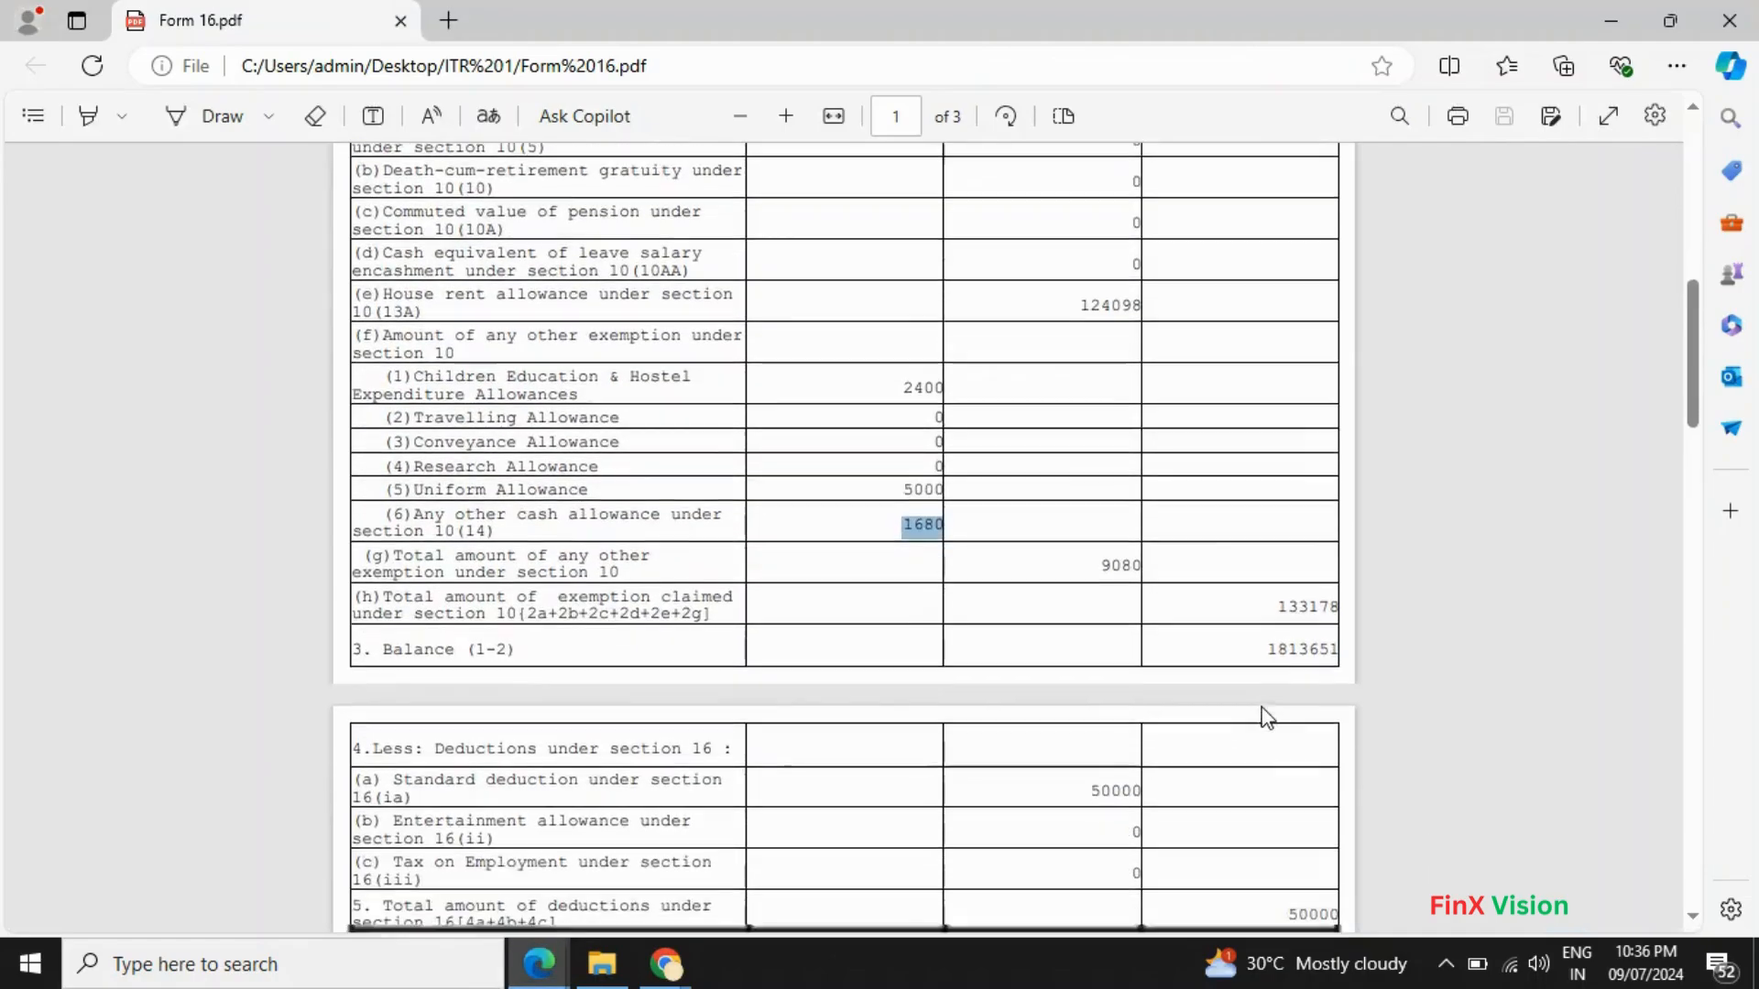
scroll(1264, 715, down, 1)
key(alt+Tab)
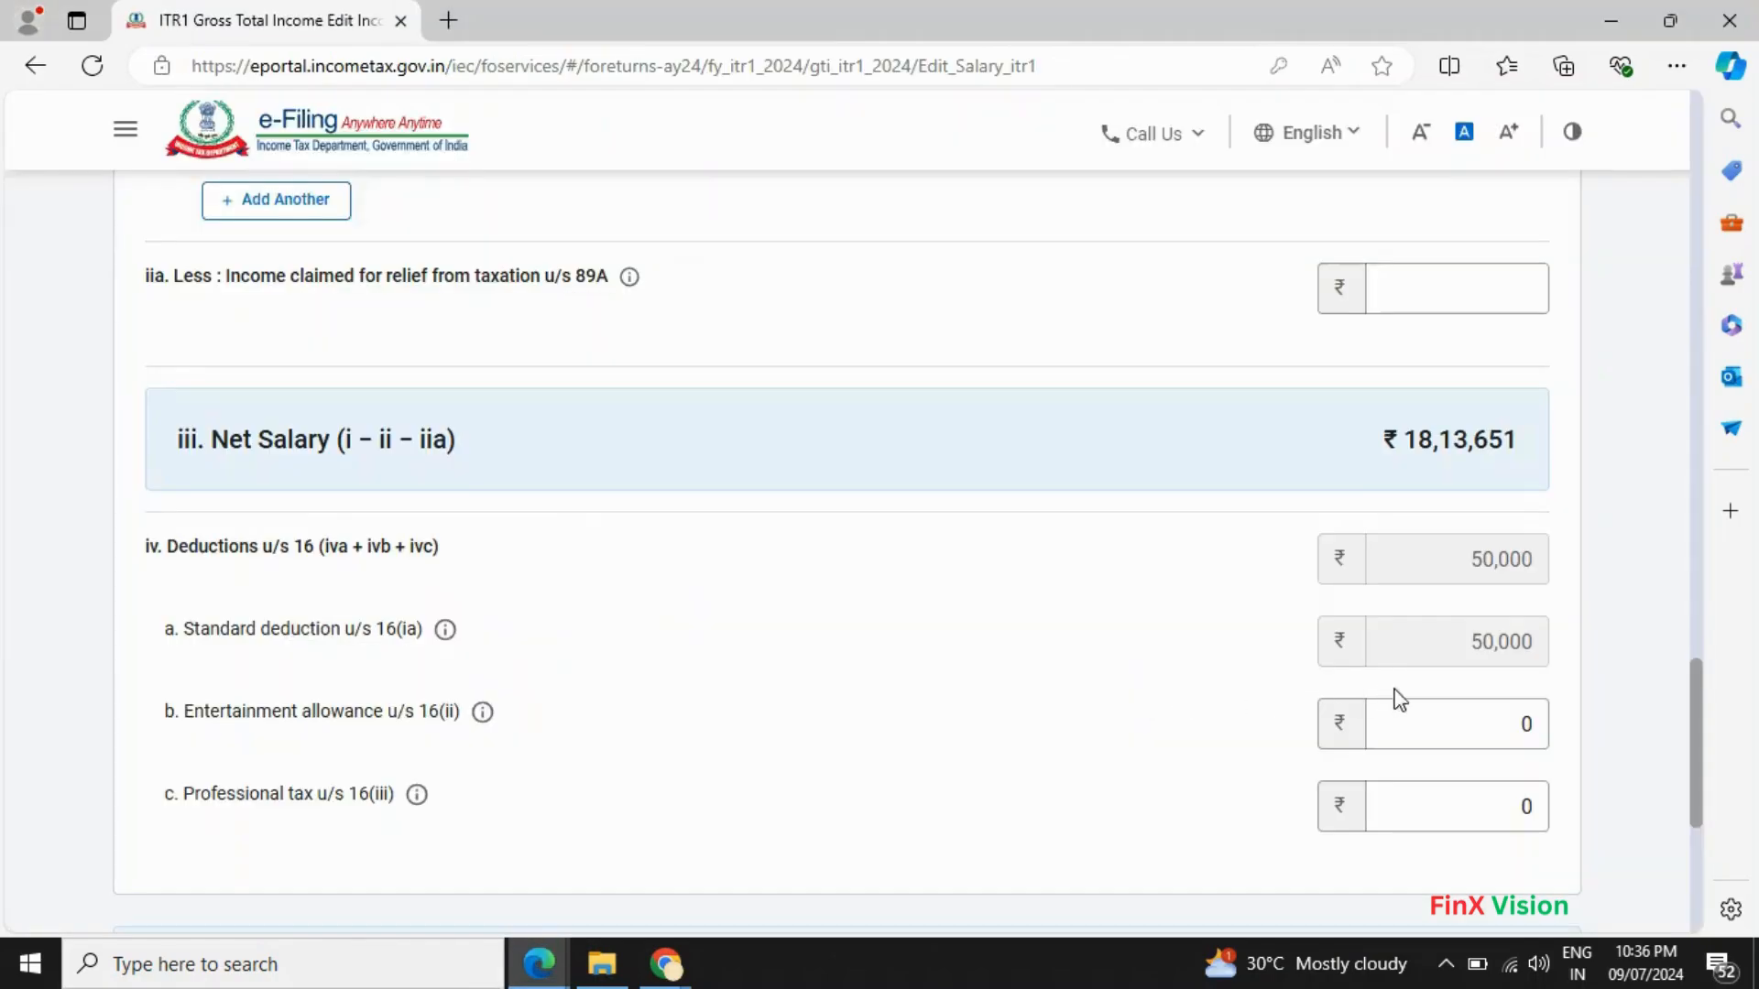
key(alt+Tab)
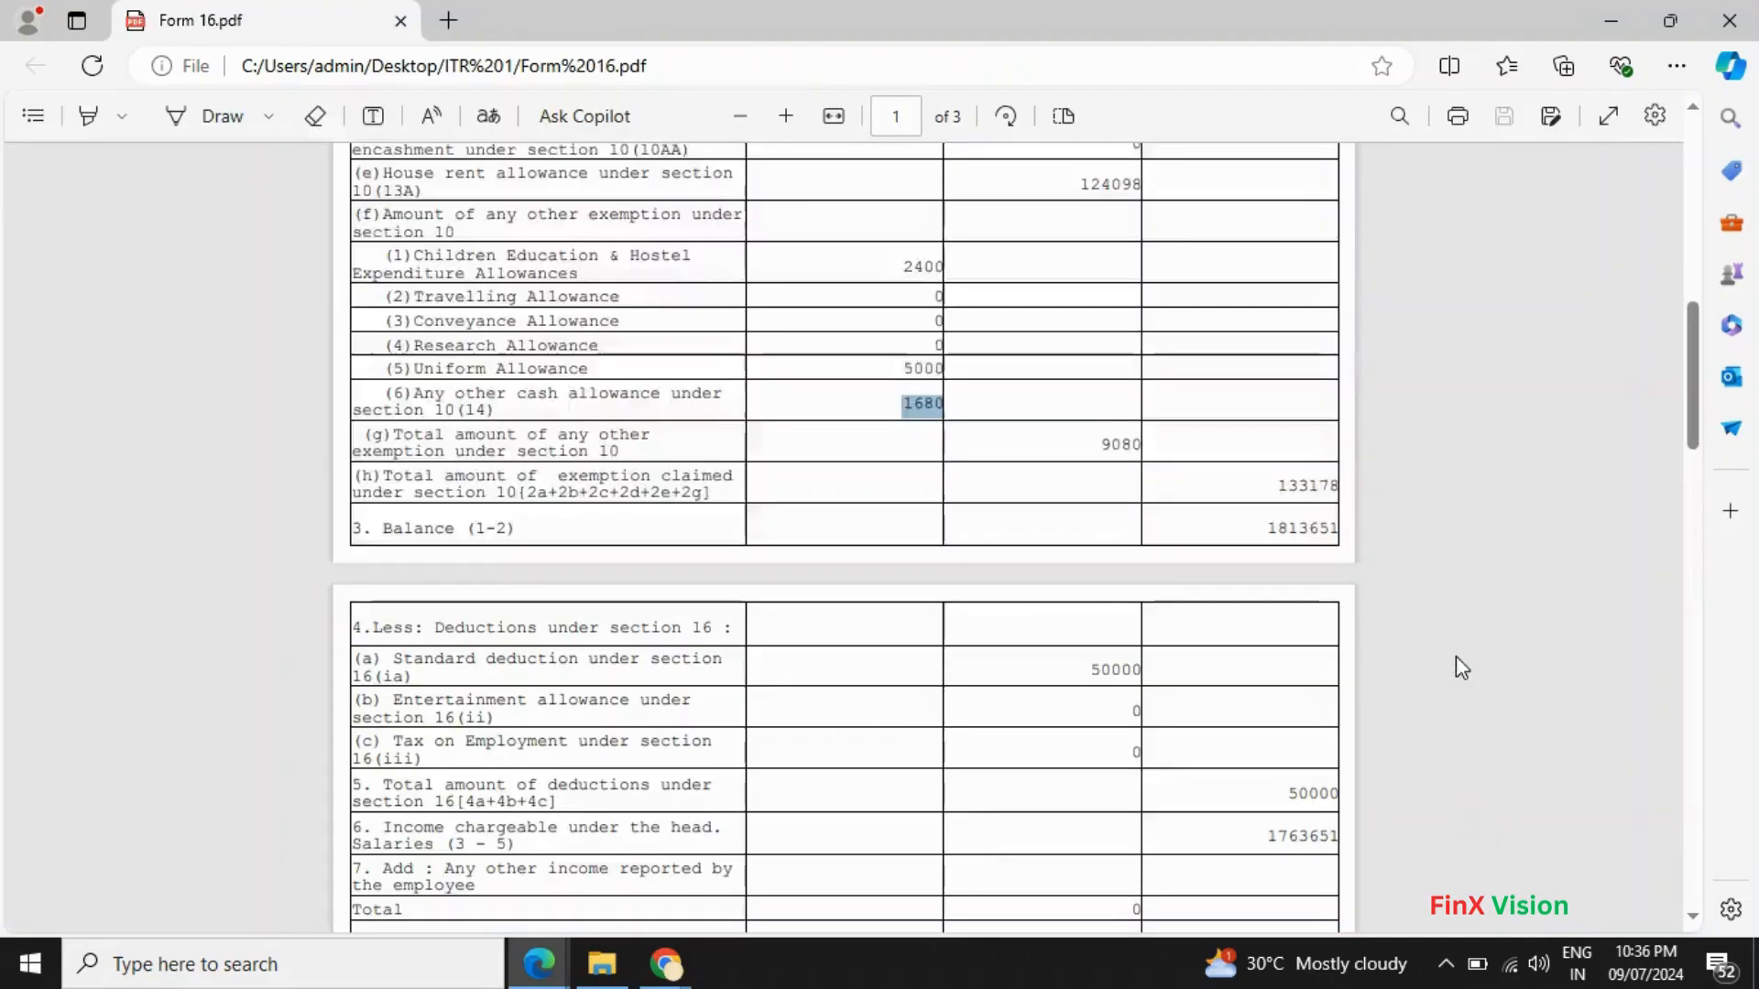
scroll(1328, 696, down, 4)
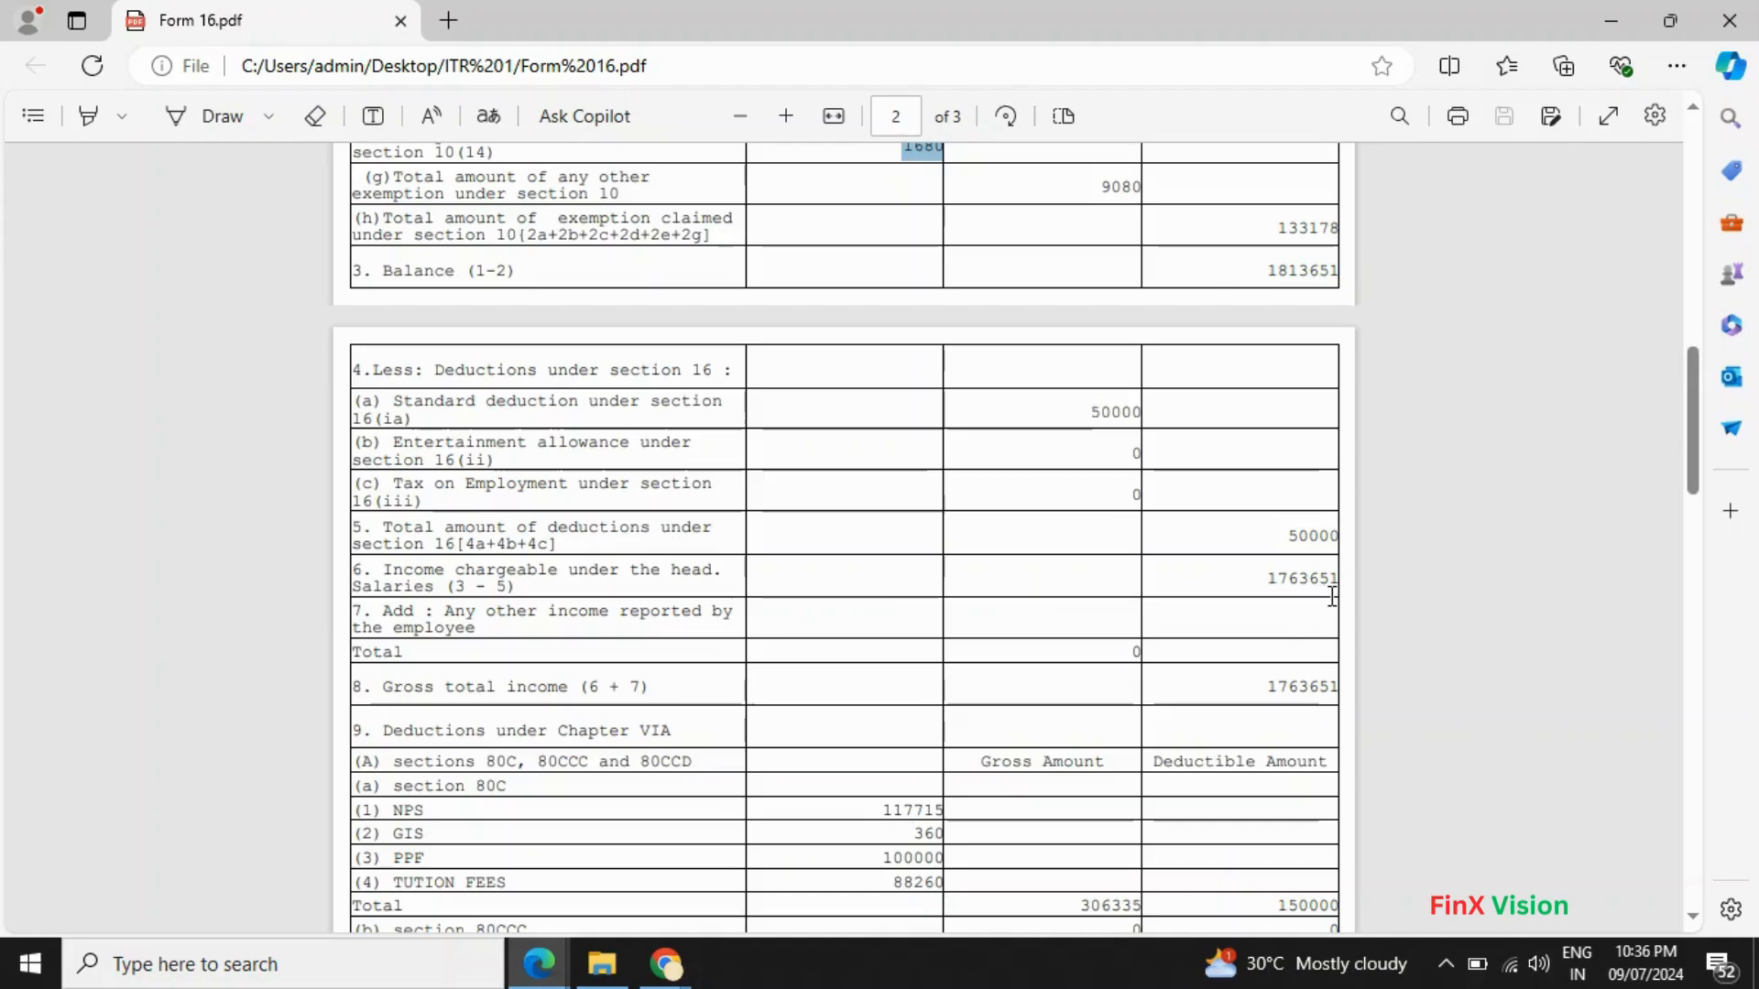
key(alt+Tab)
scroll(1649, 641, down, 3)
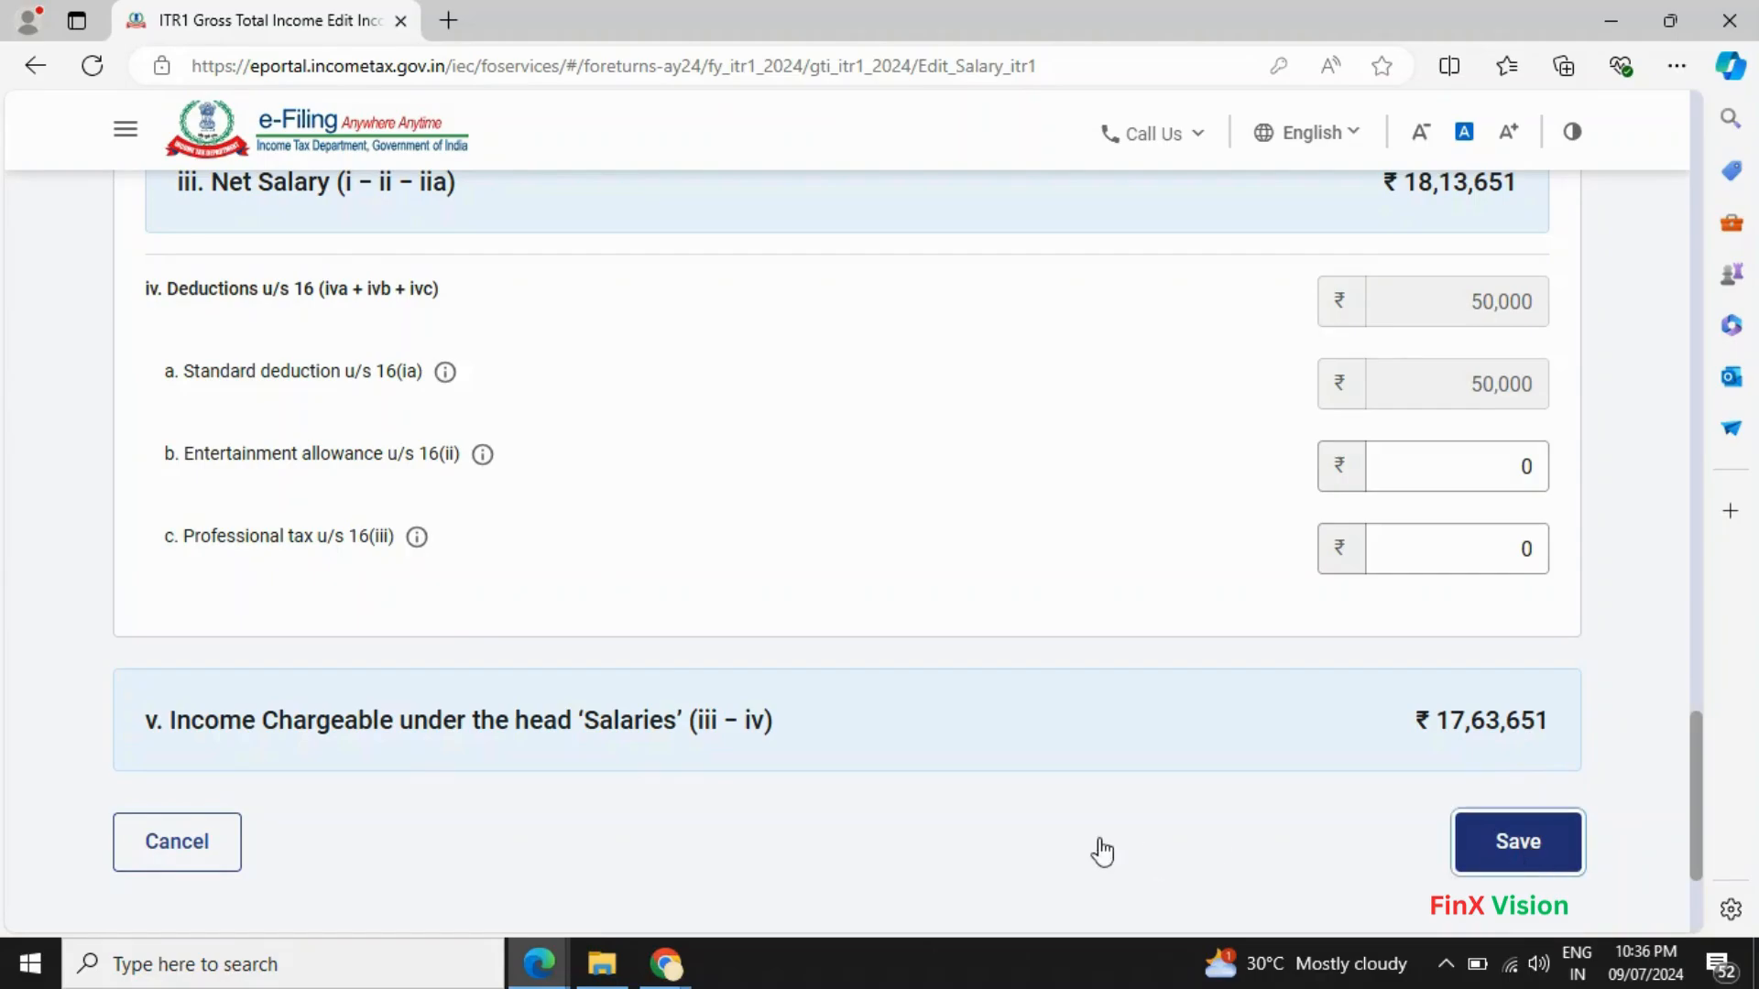
- Delete the empty Sec 10(10) gratuity exempt allowance row
key(alt+Tab)
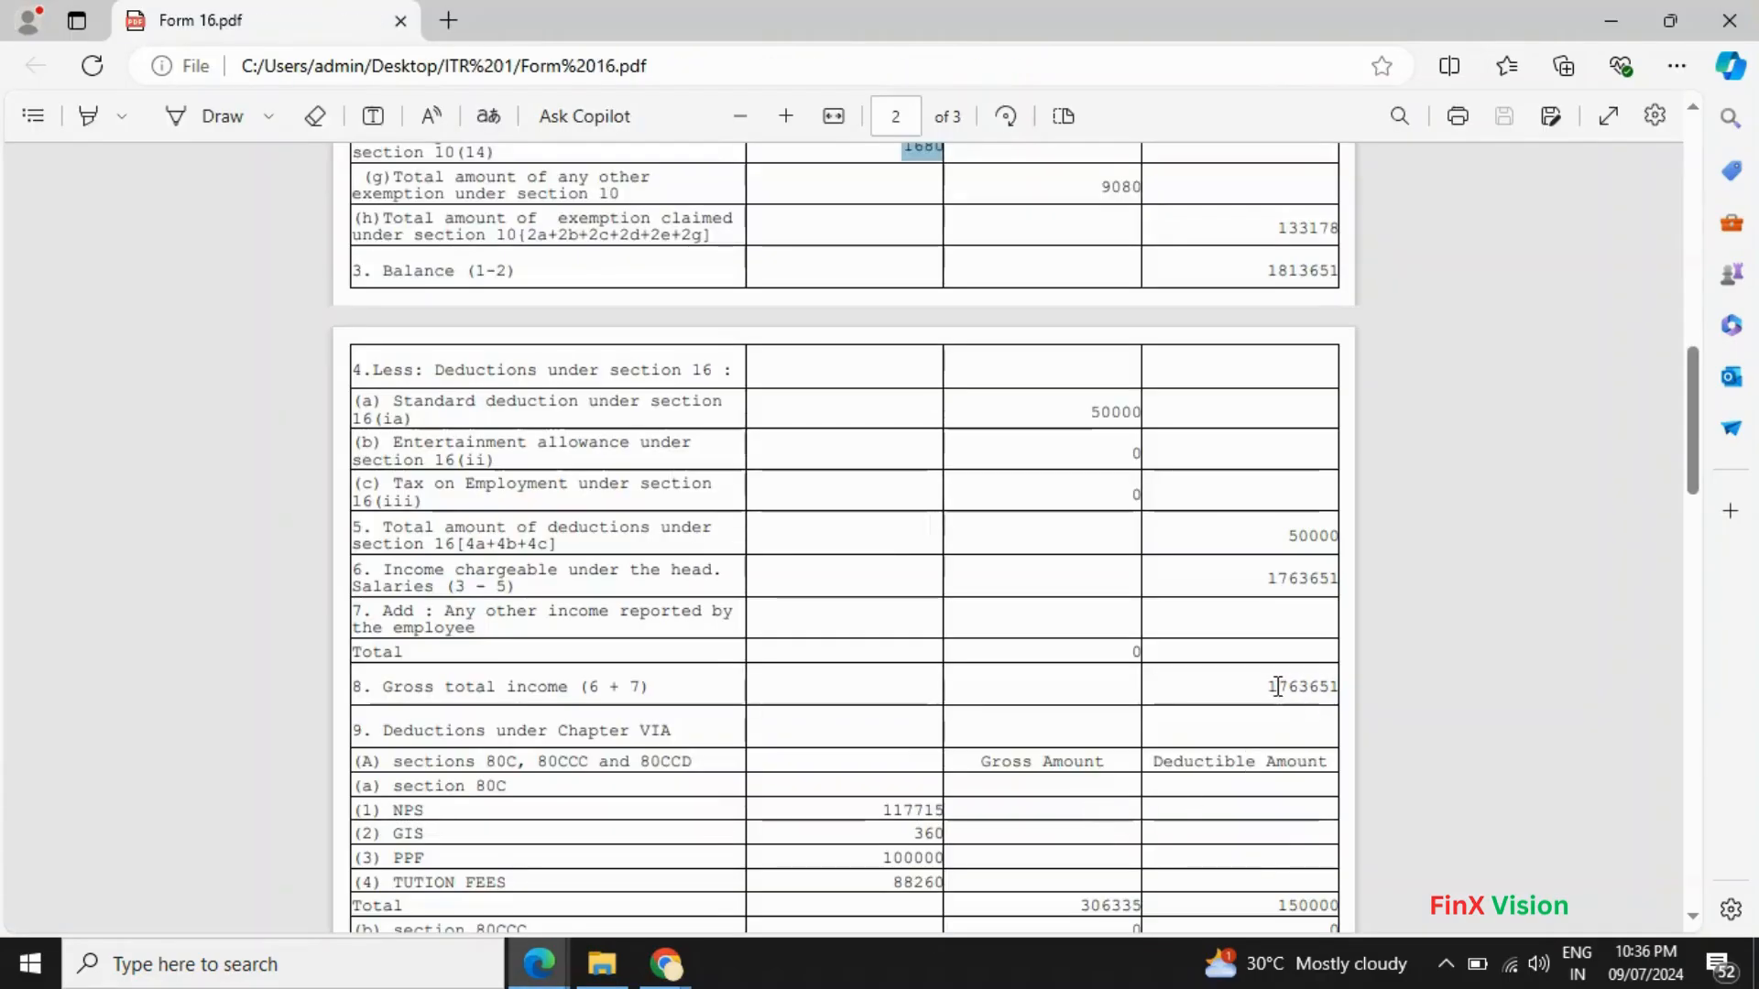
key(alt+Tab)
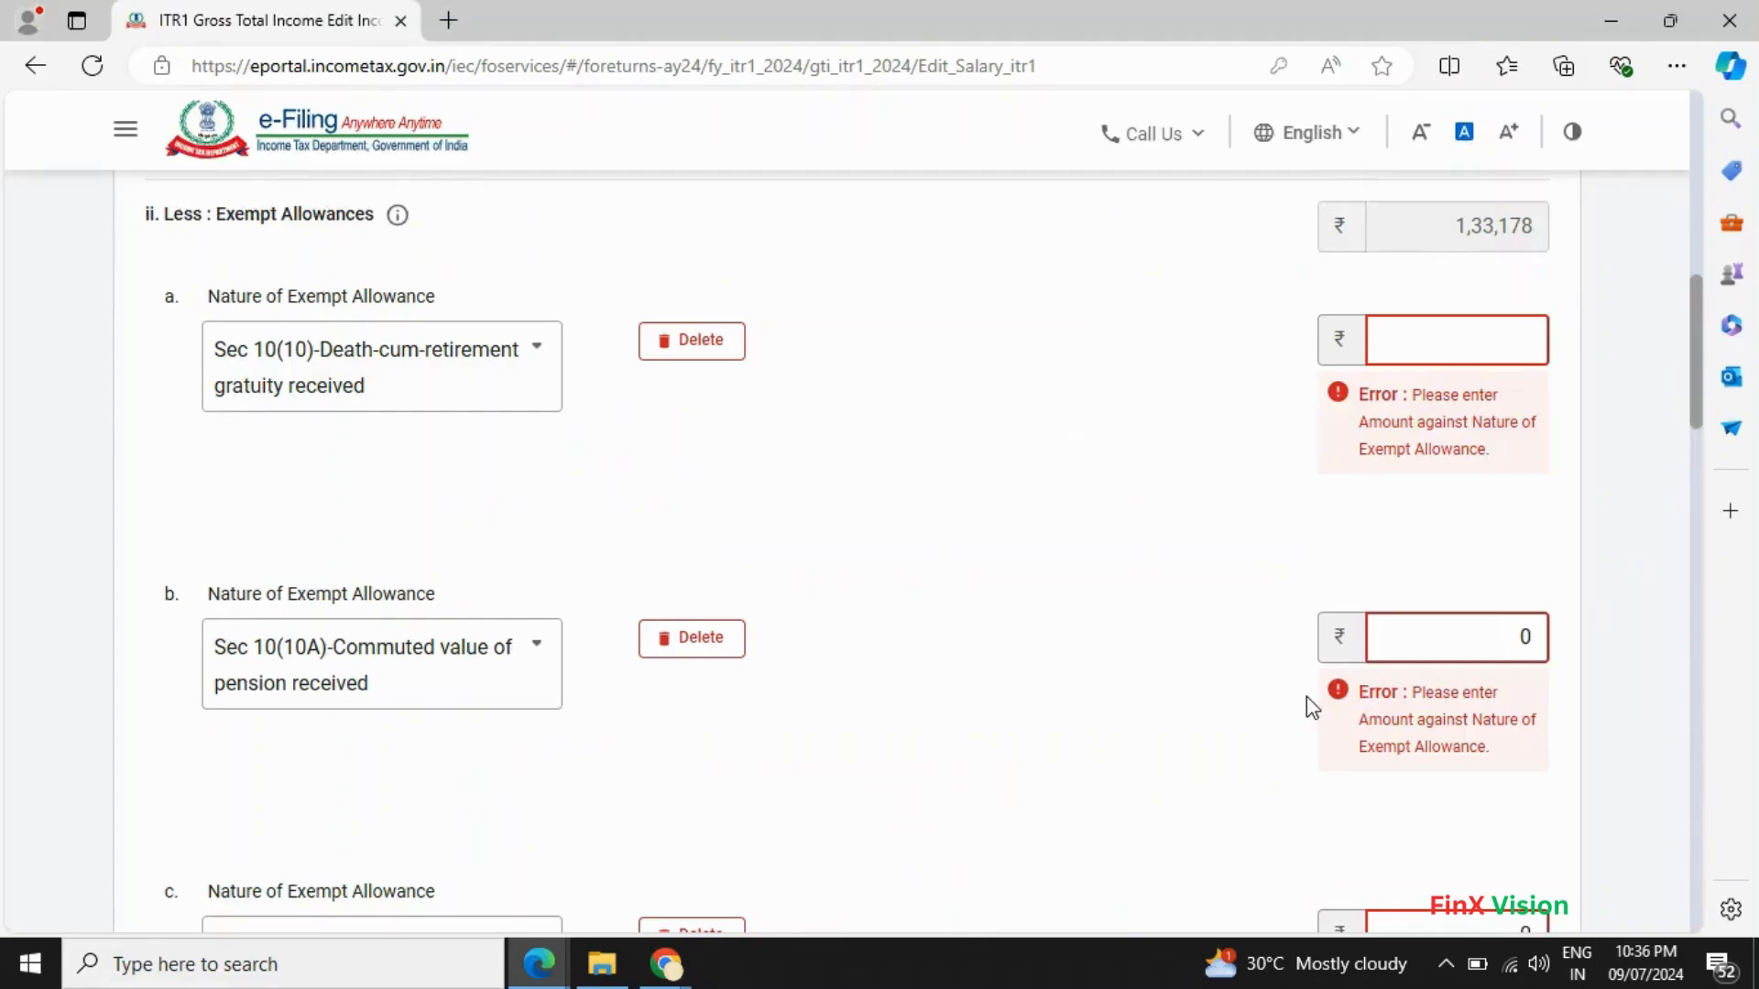
click(693, 353)
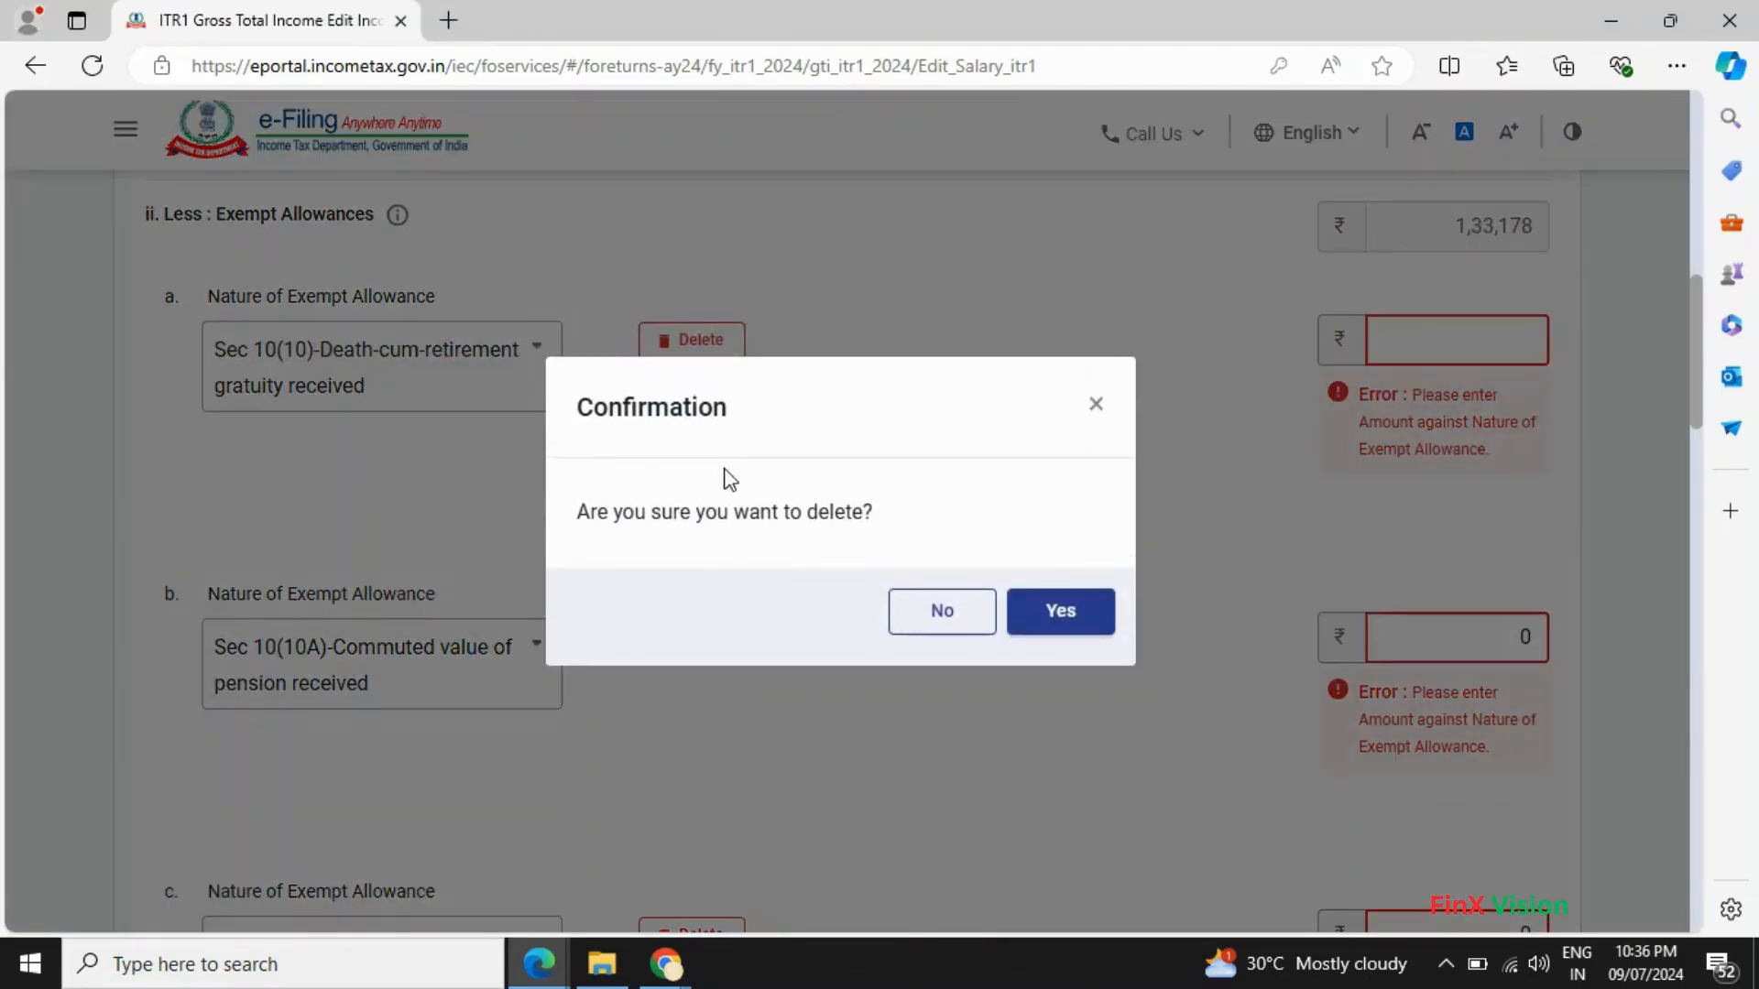
click(1059, 611)
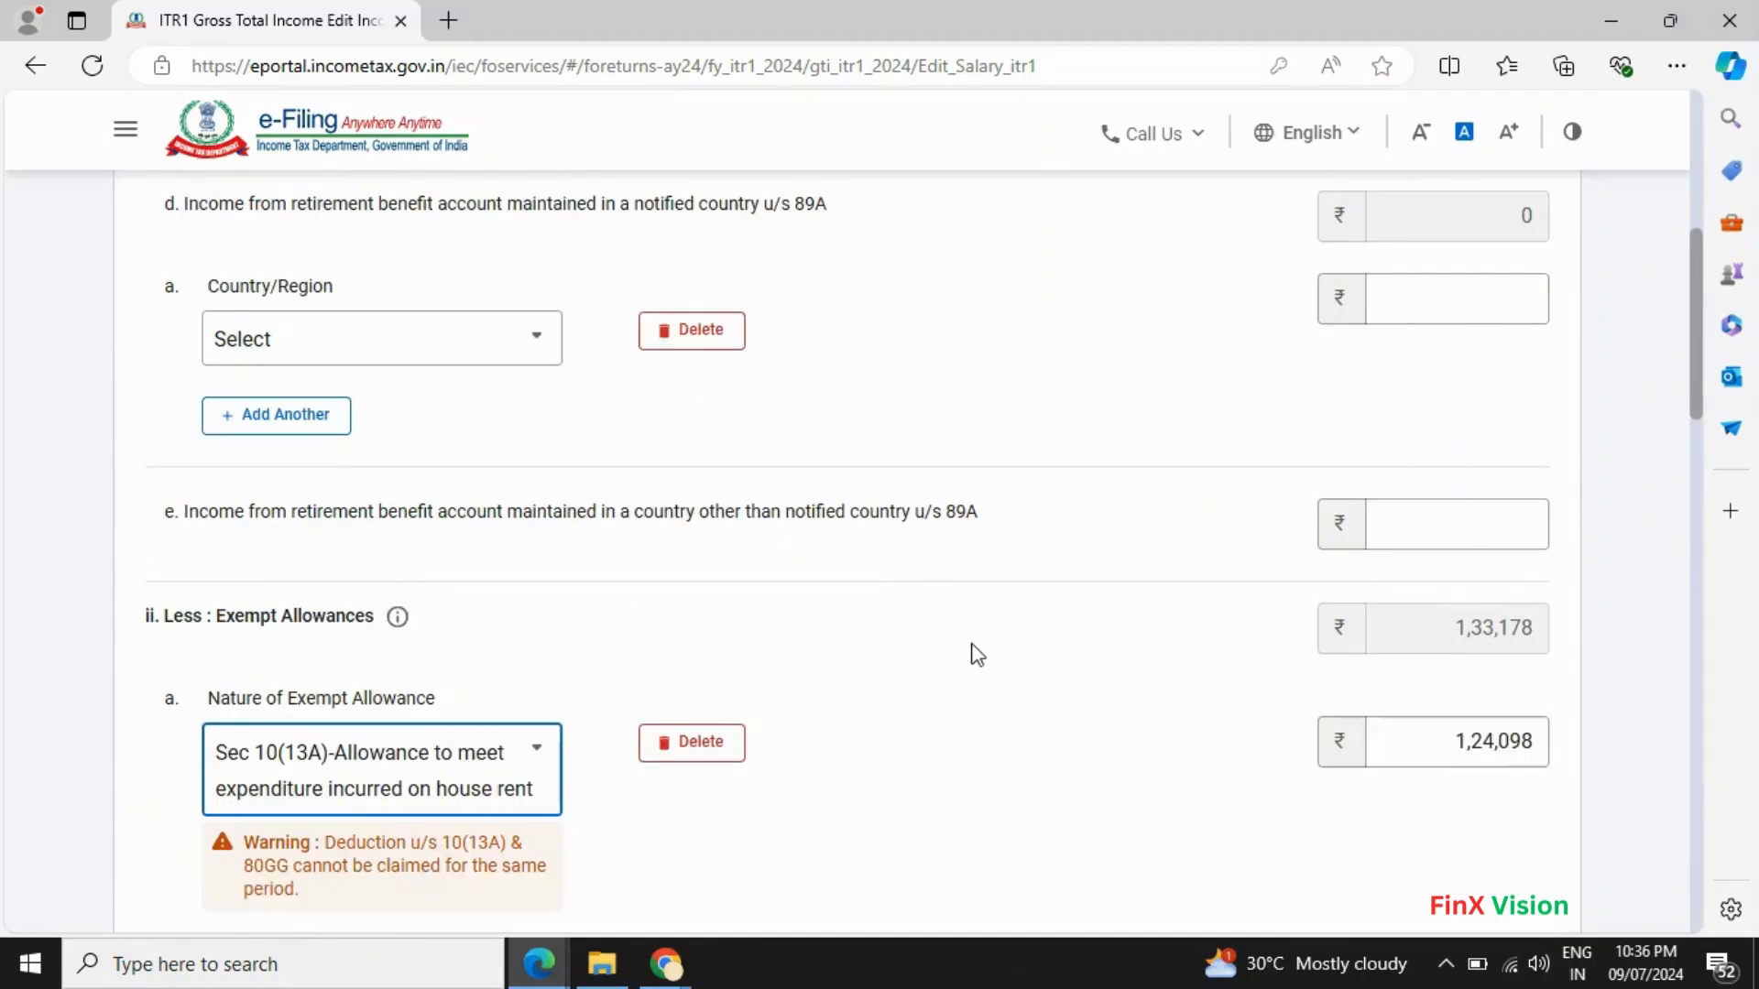
- Attempt to save the salary details, which fails on an invalid allowance description
scroll(416, 766, down, 1)
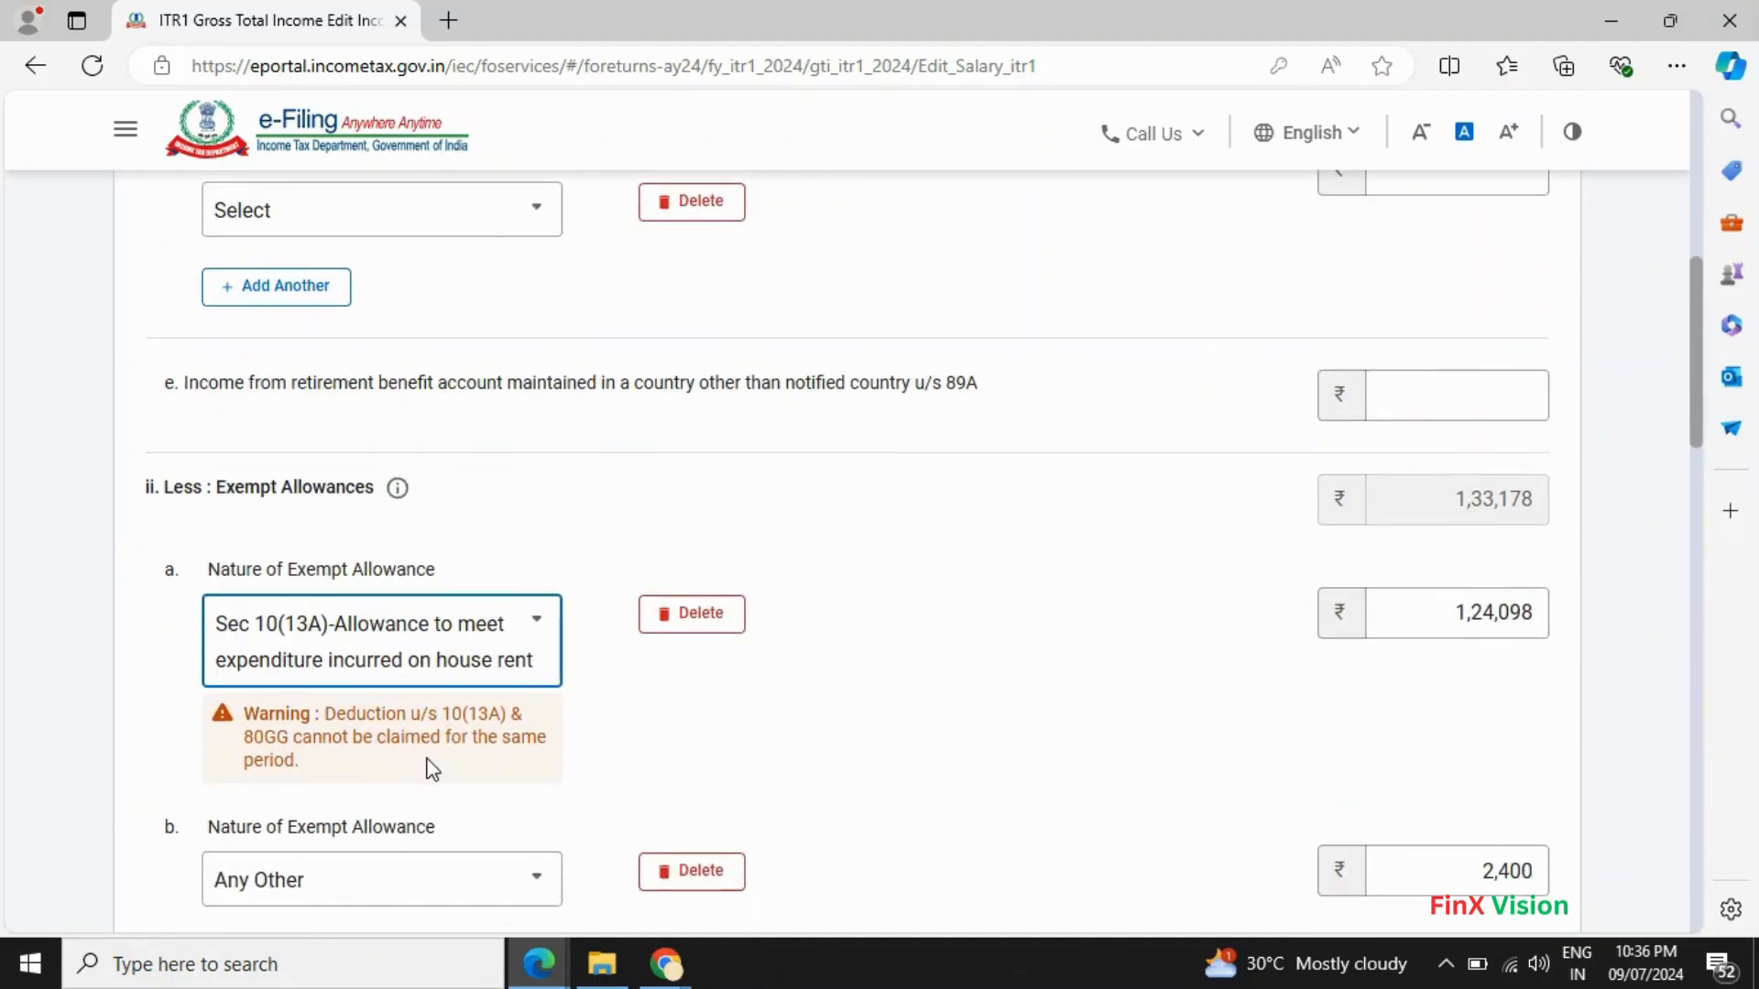
scroll(517, 701, down, 1)
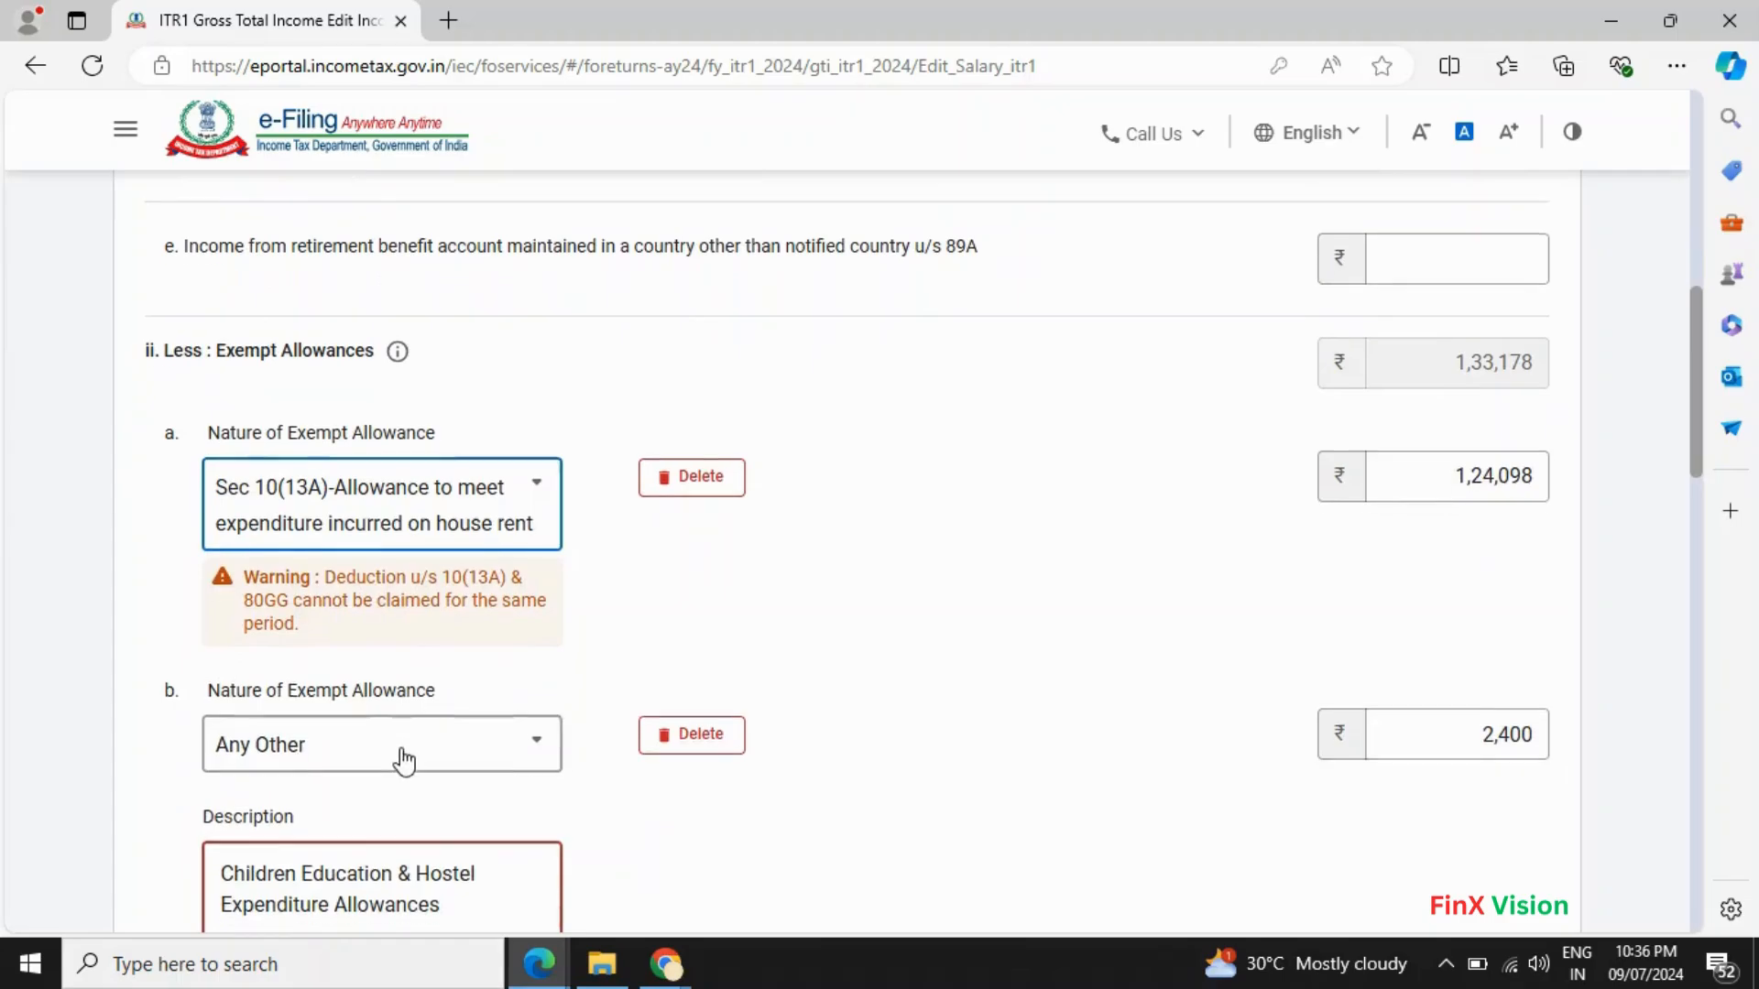
scroll(403, 763, down, 1)
scroll(423, 784, down, 3)
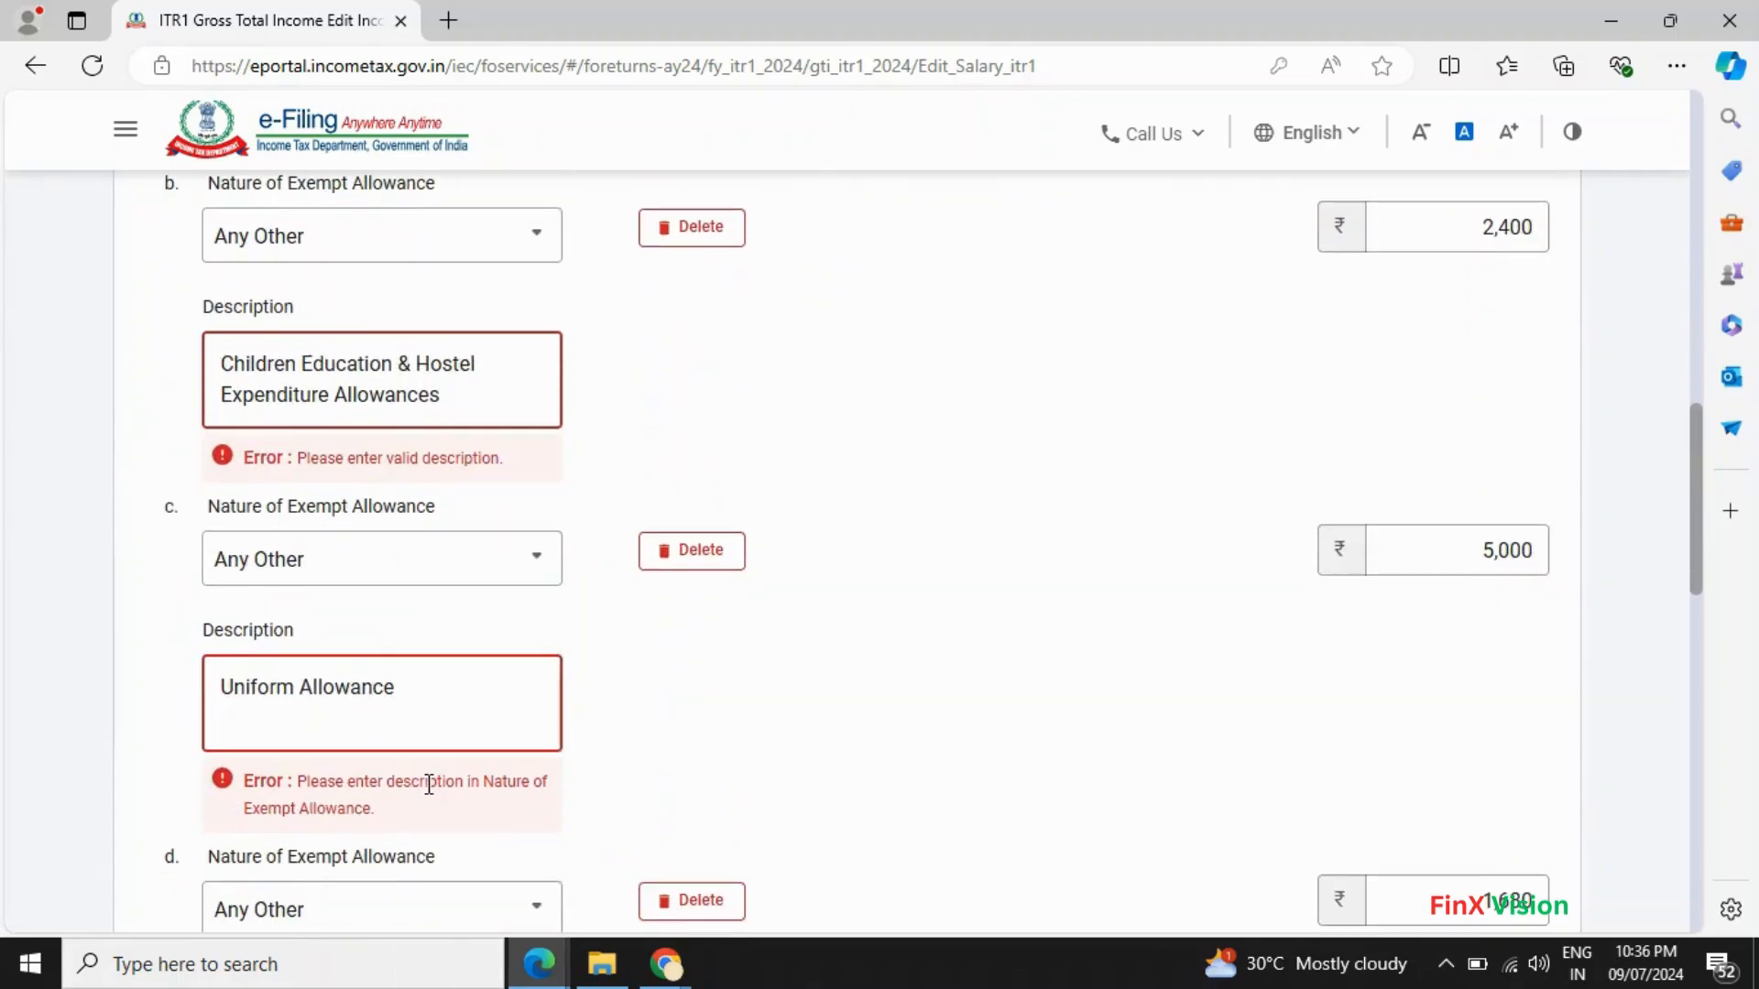
scroll(432, 734, down, 2)
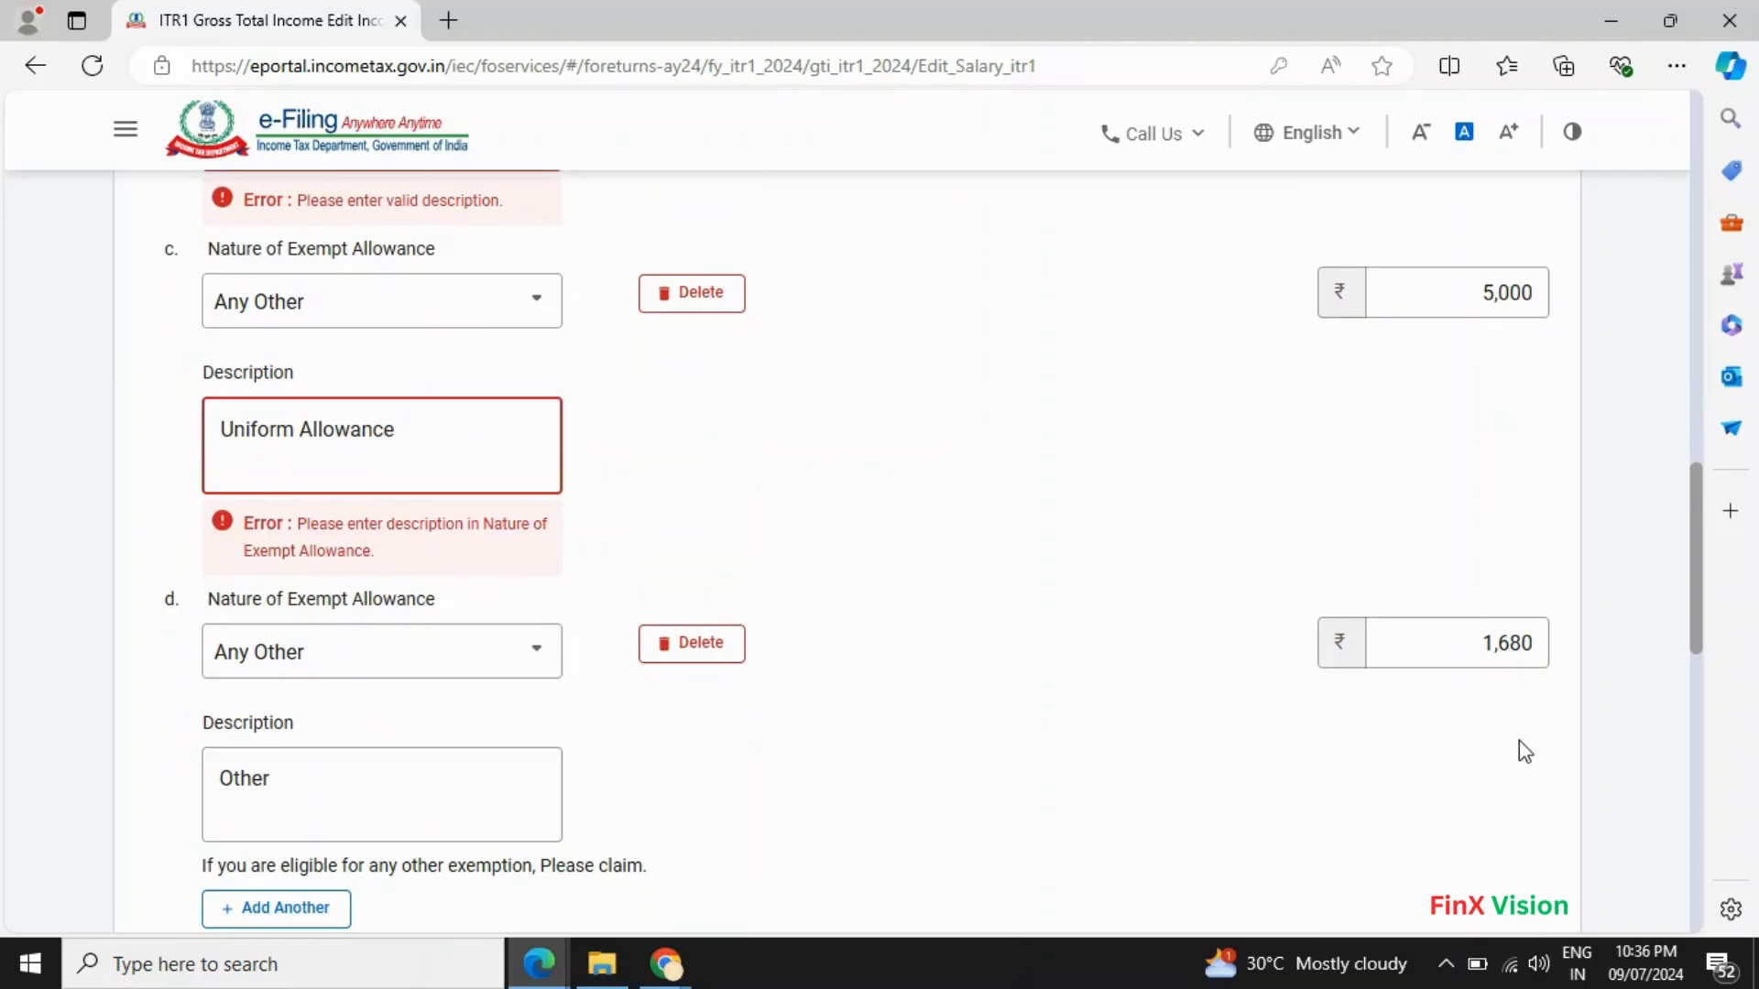
scroll(1543, 701, down, 10)
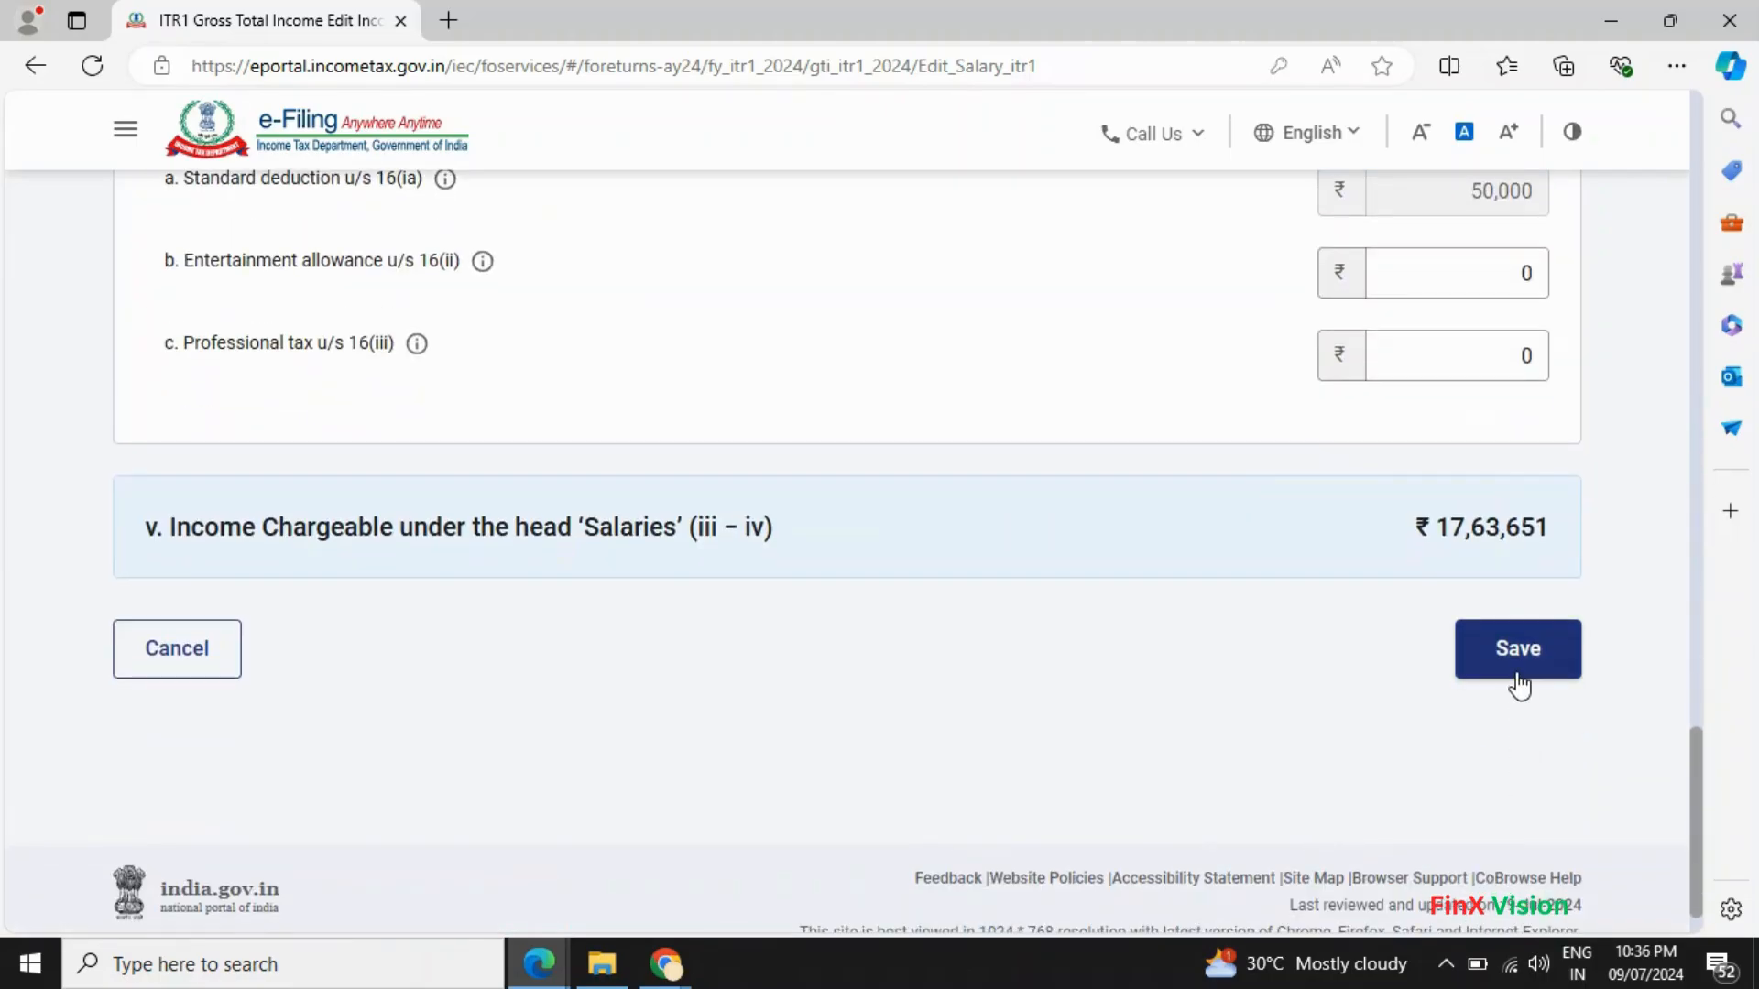
click(1518, 680)
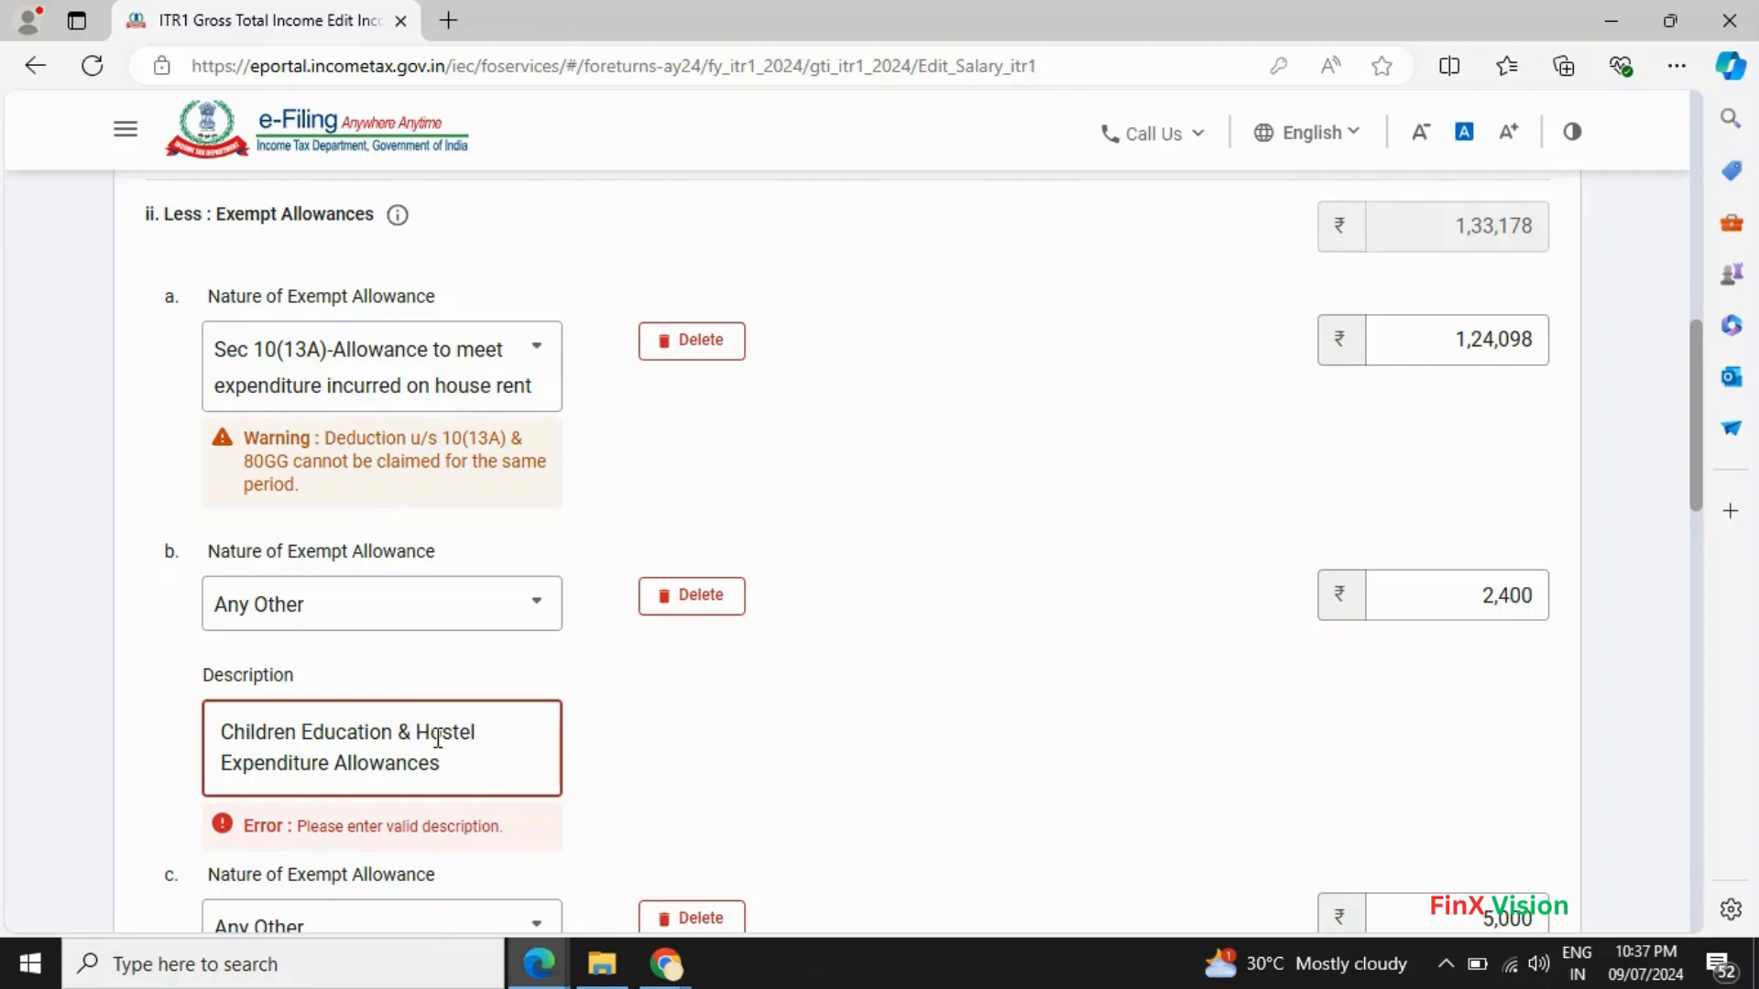
- Replace '&' with 'and' in the Children Education and Hostel Expenditure Allowances description
key(BackSpace)
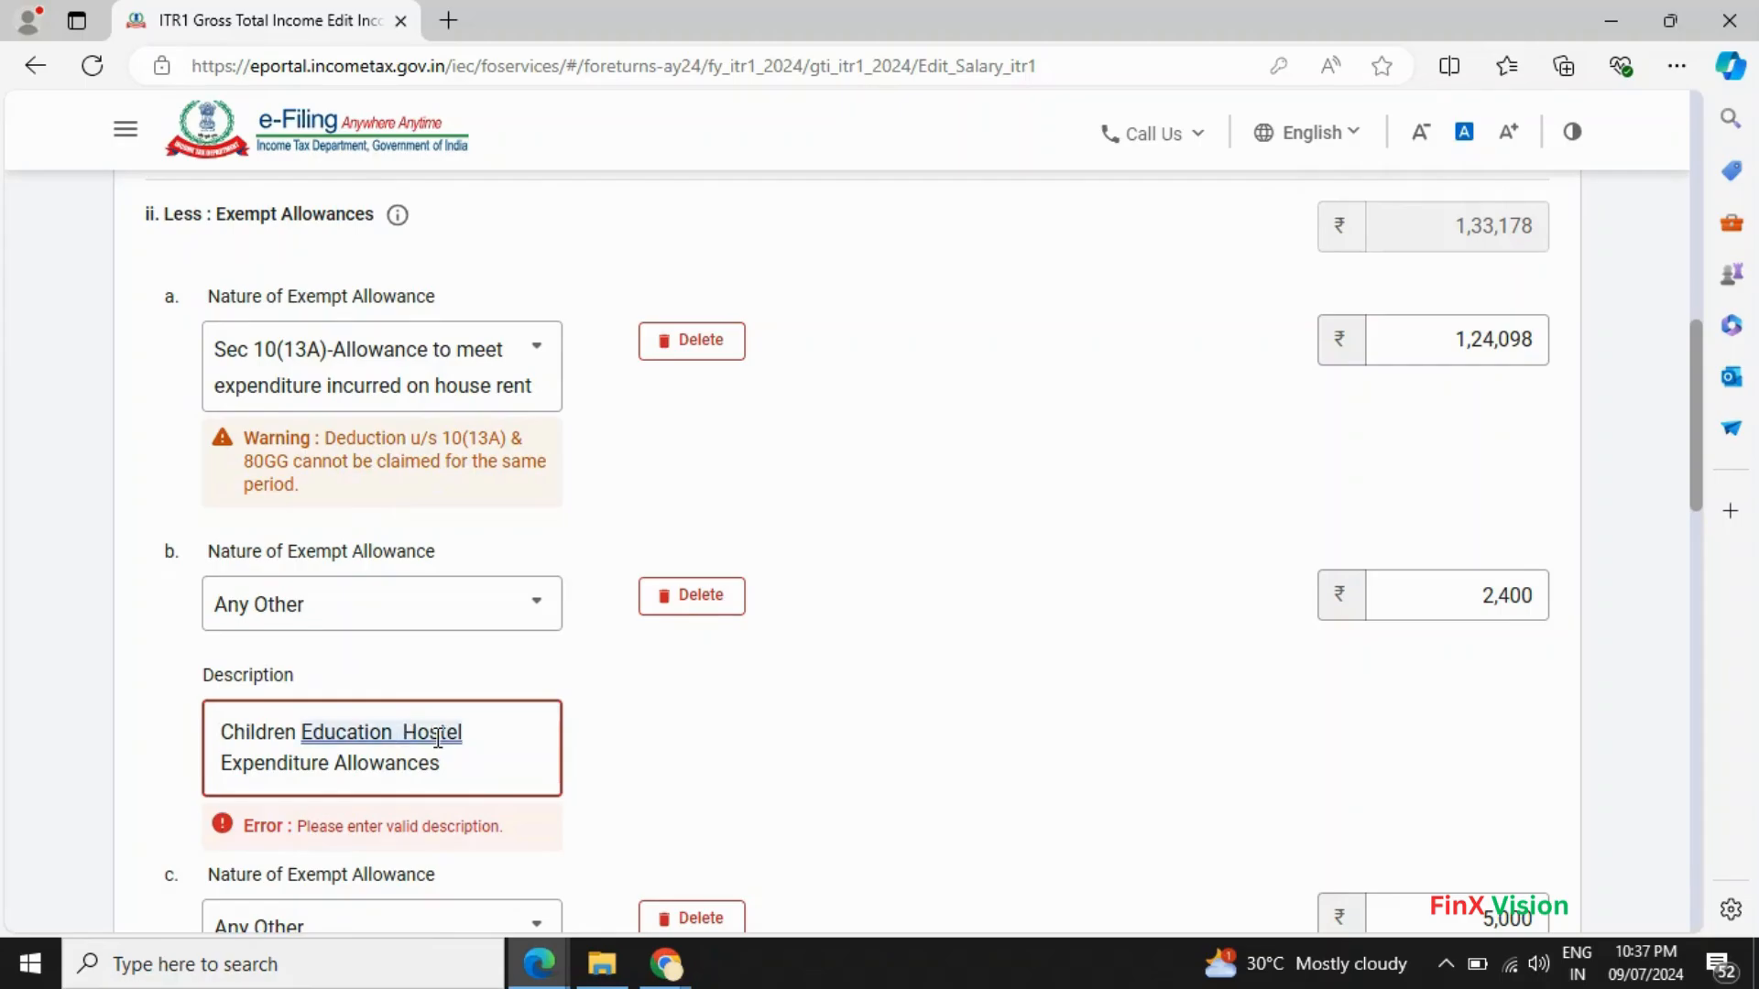
text(and)
key(BackSpace)
key(BackSpace)
text(nd)
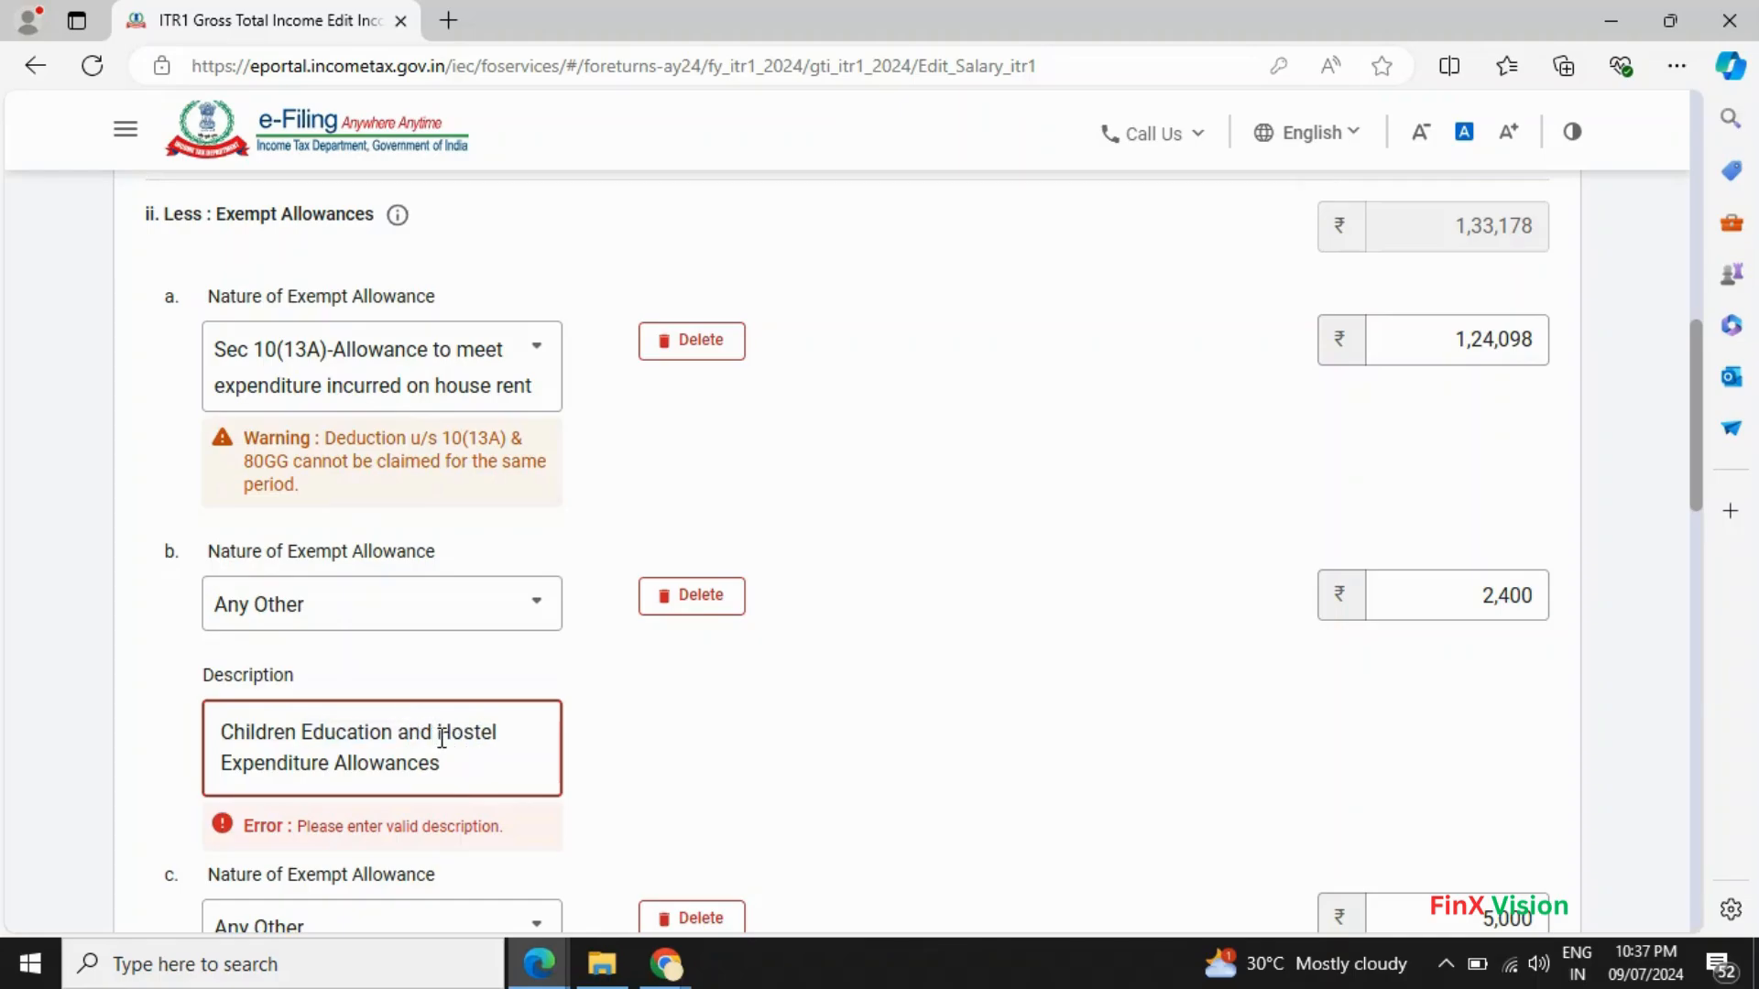
scroll(441, 739, down, 4)
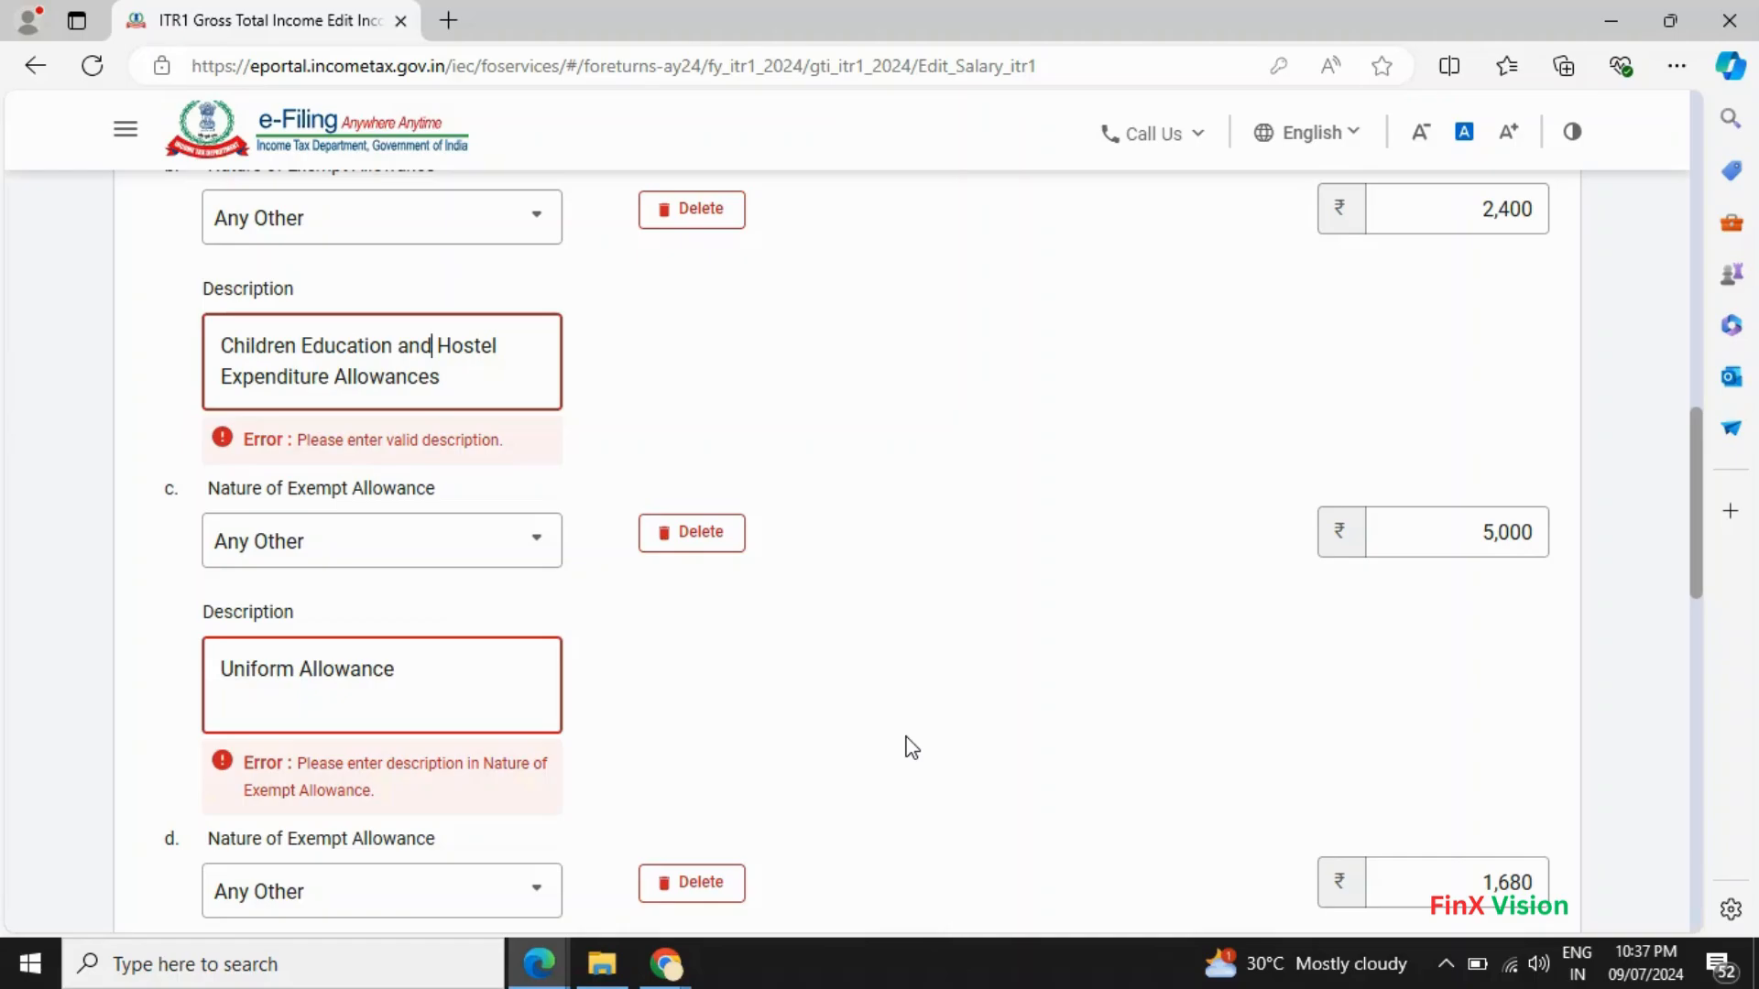
scroll(910, 746, down, 1)
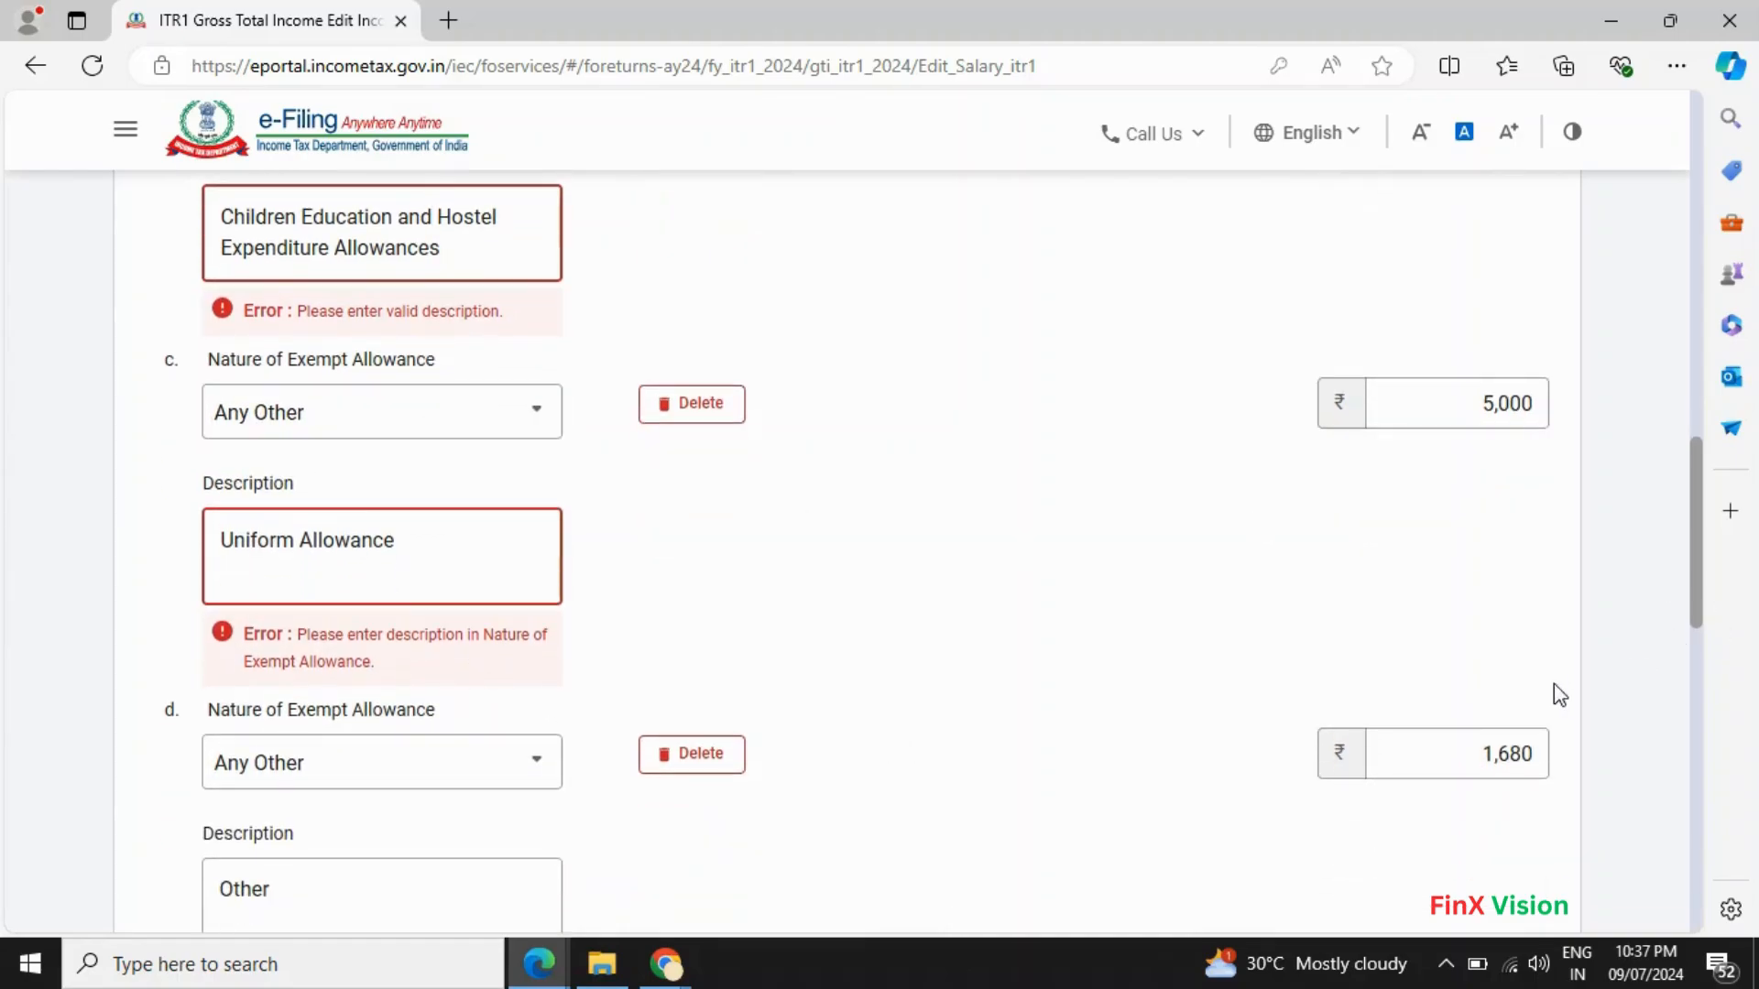
scroll(1554, 695, down, 3)
scroll(1525, 738, down, 7)
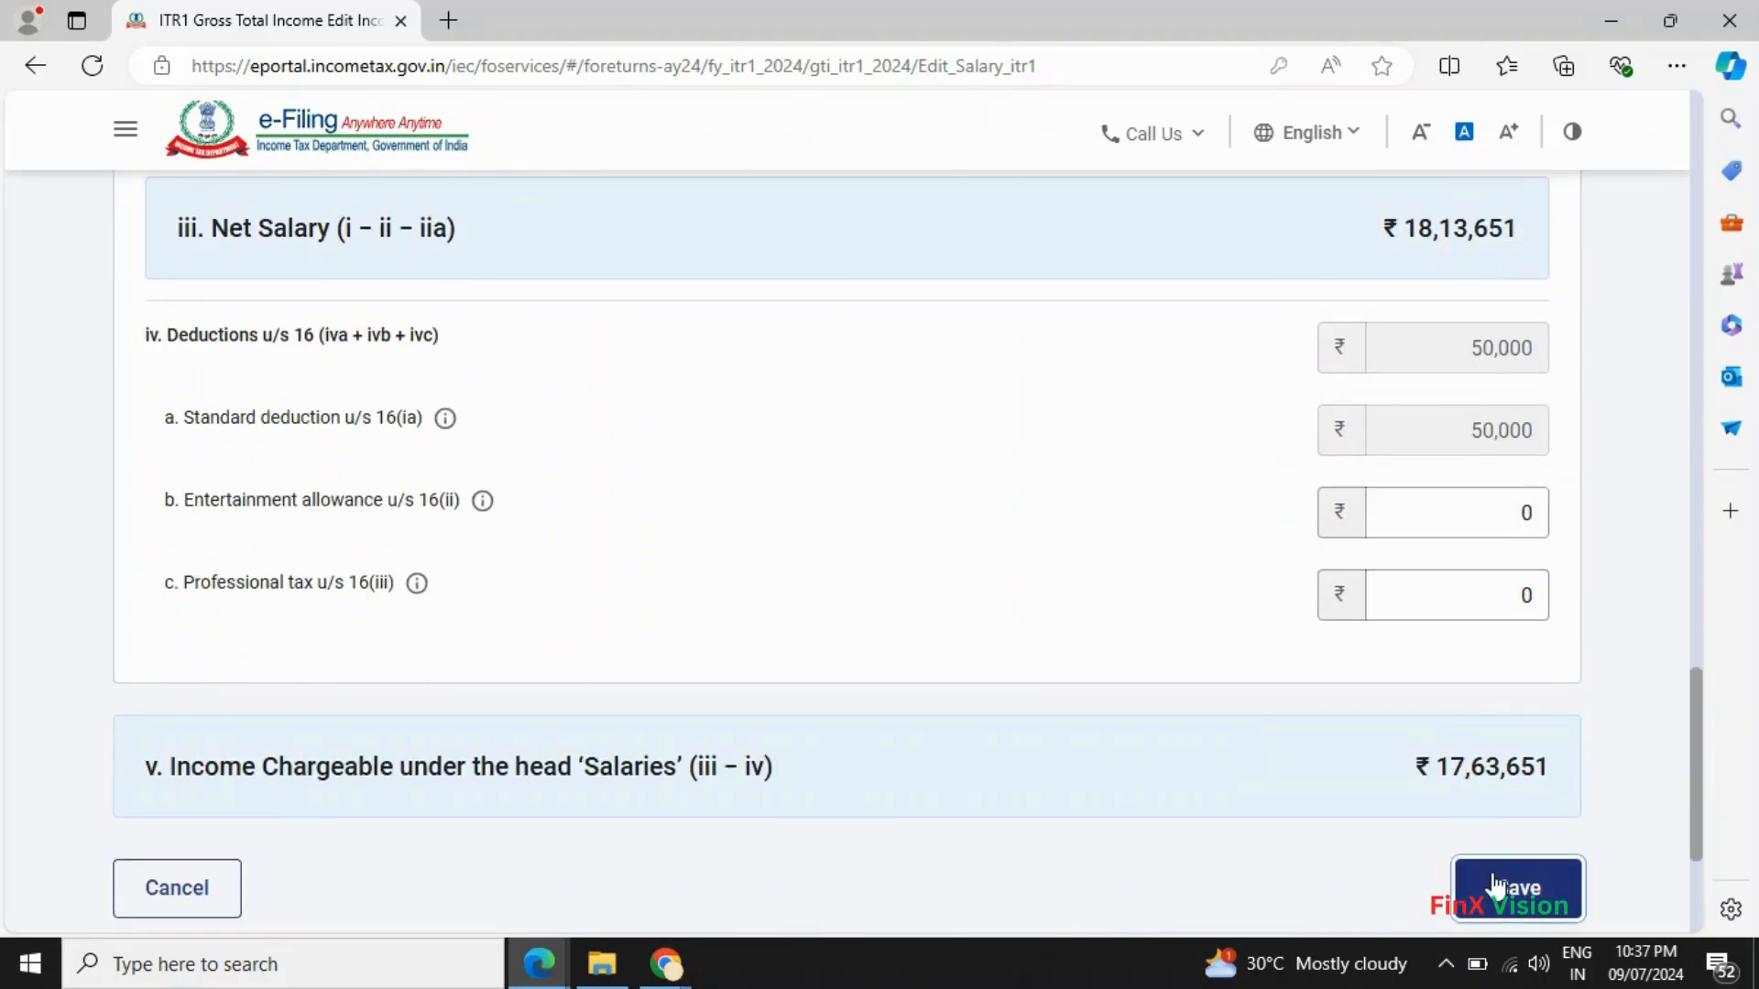
- Retry saving, keeping Sec 10(13A) for row a and Any Other for row c
click(1479, 884)
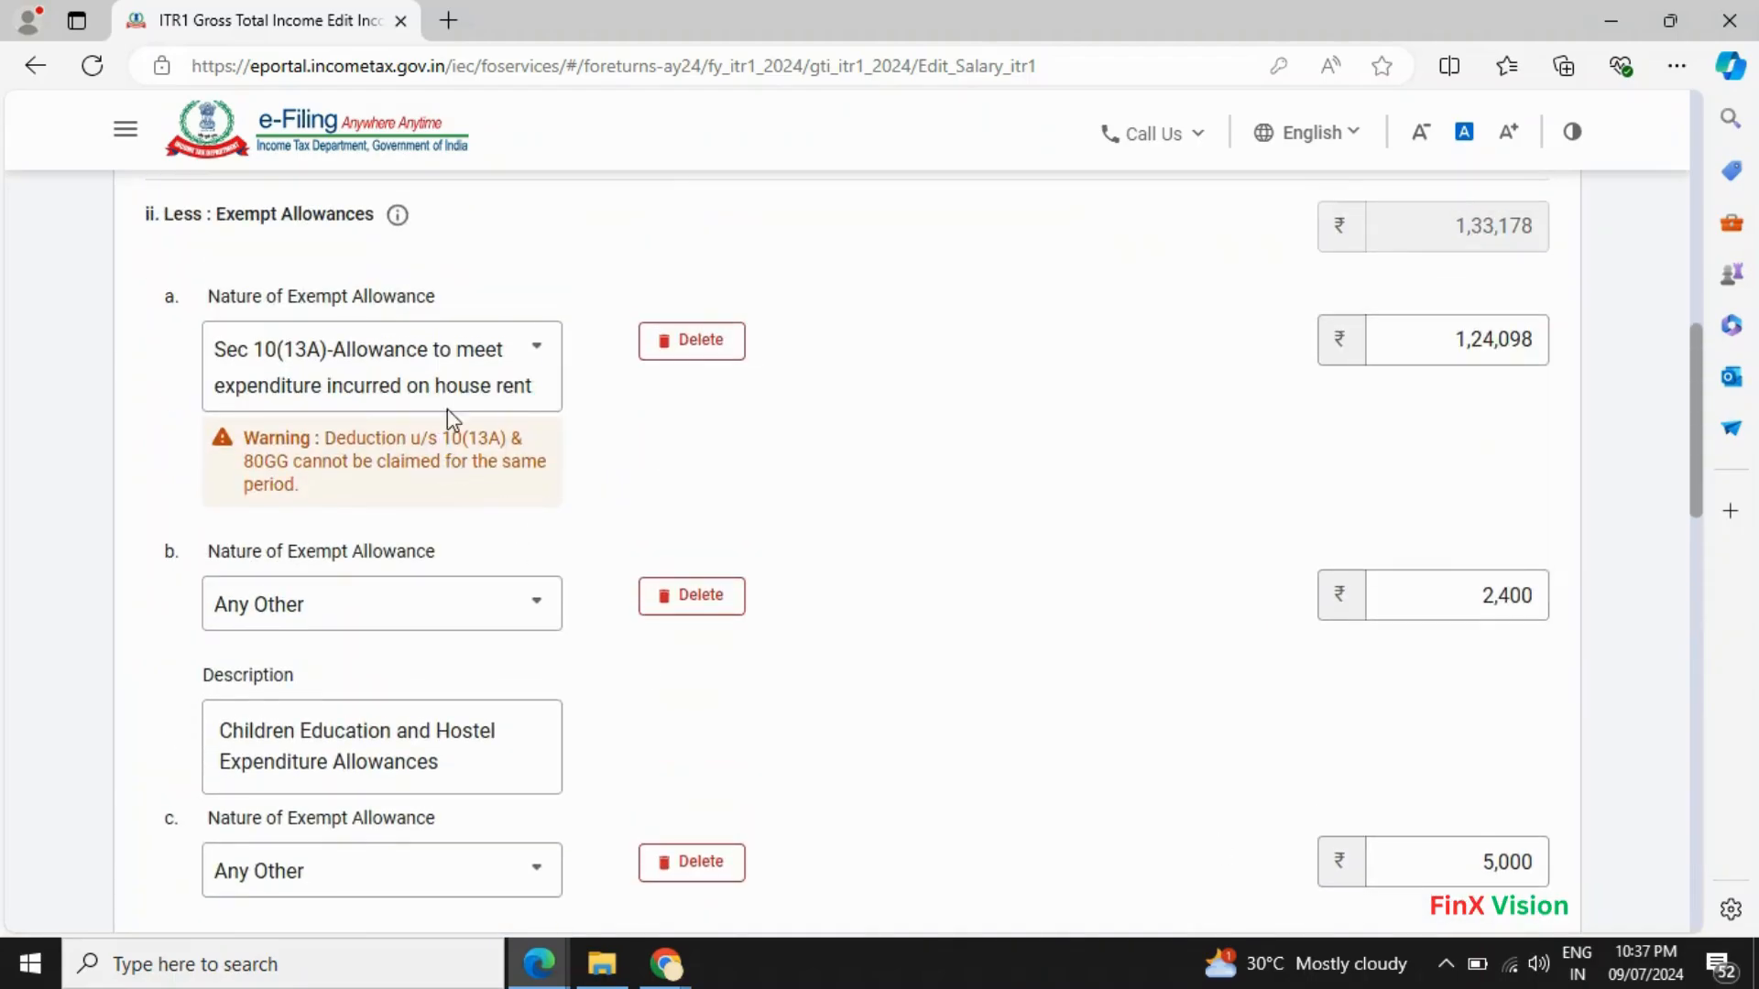
click(548, 348)
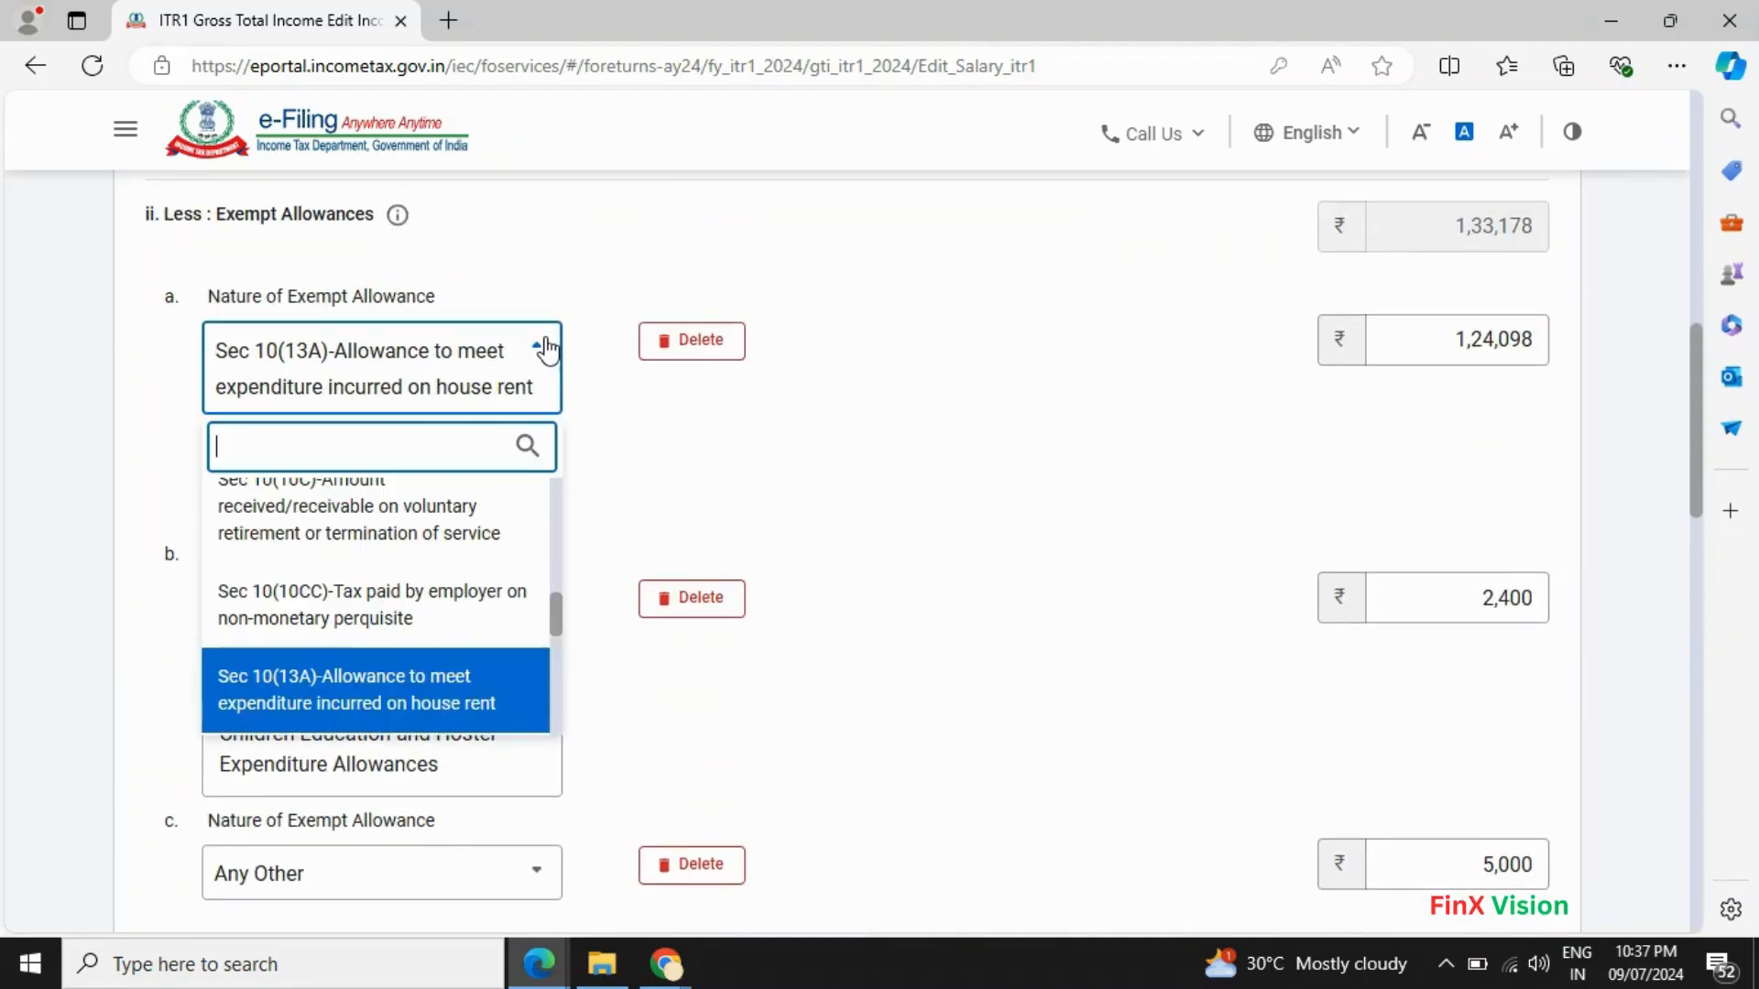
click(451, 704)
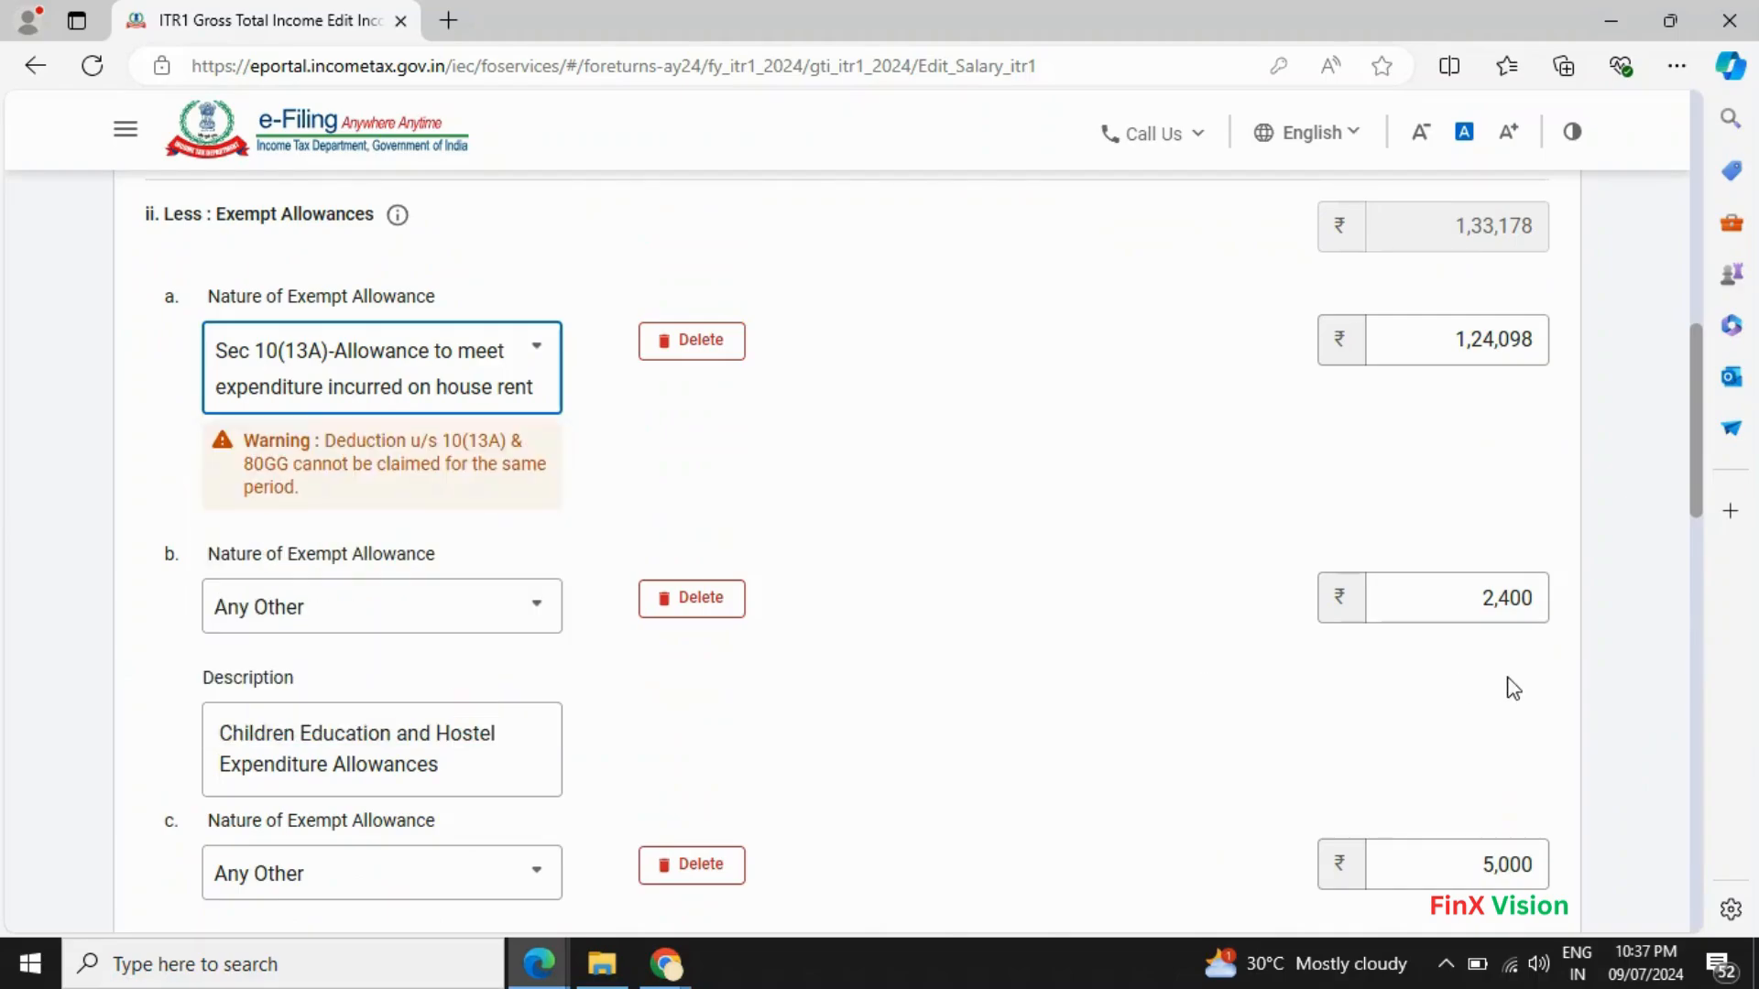
scroll(1513, 689, down, 4)
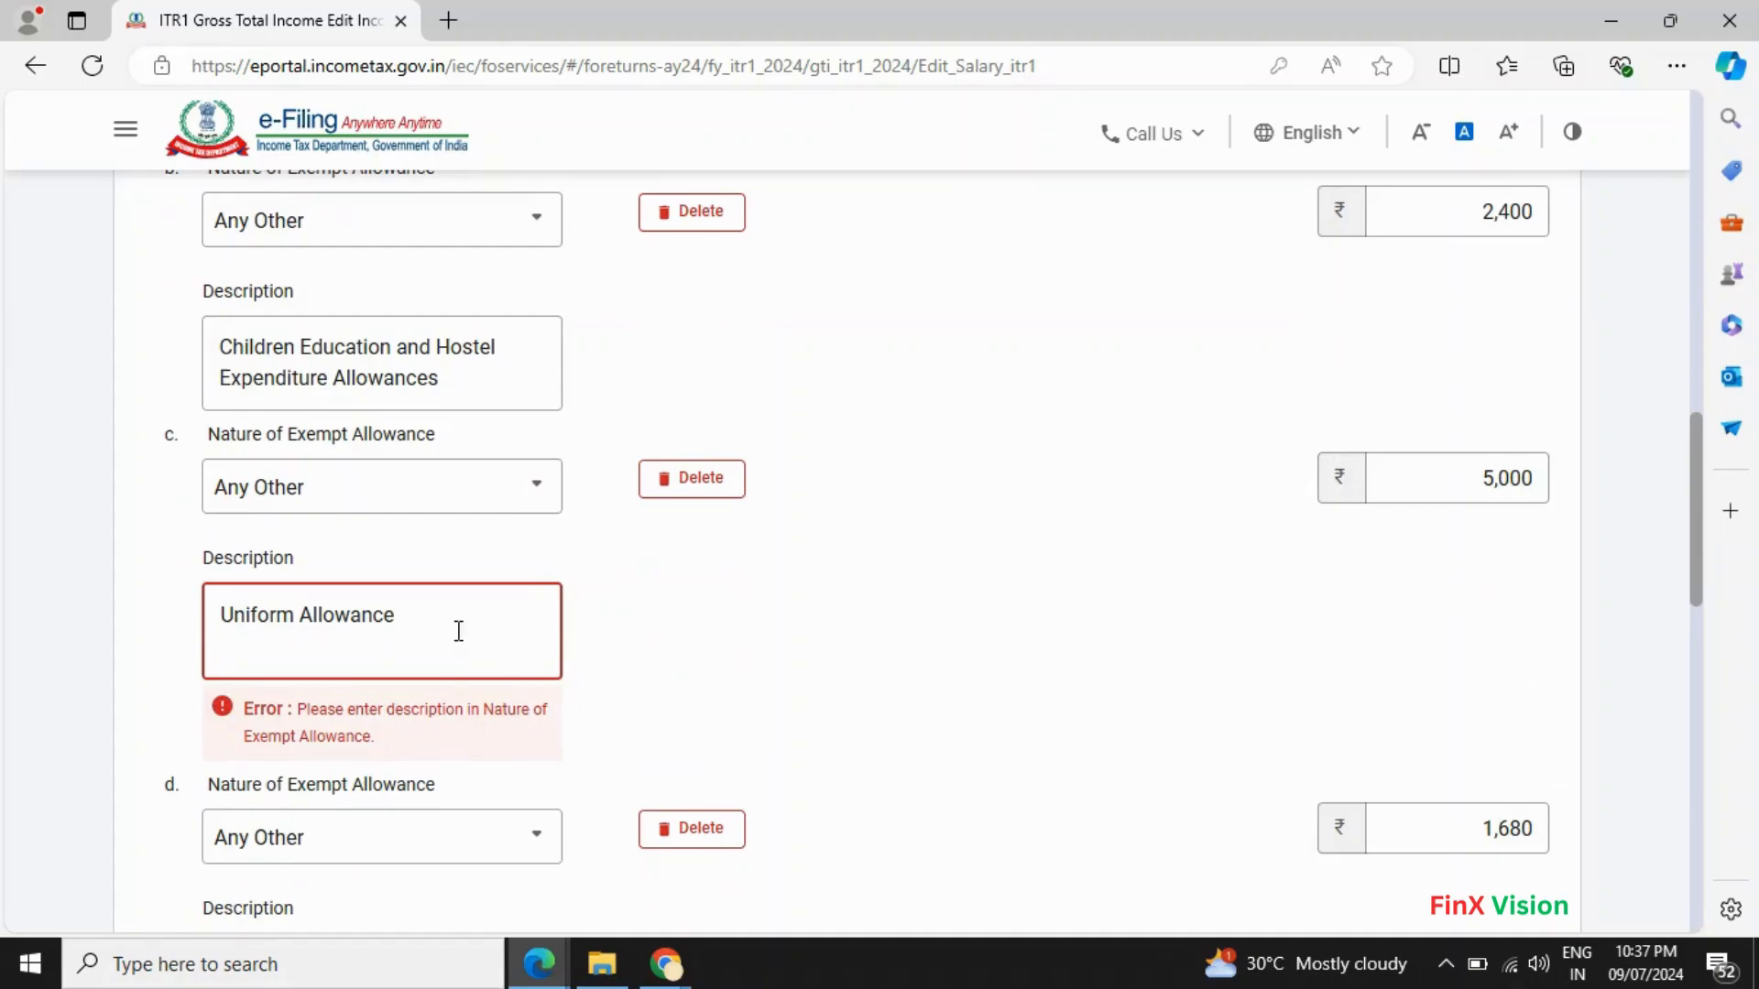
click(394, 491)
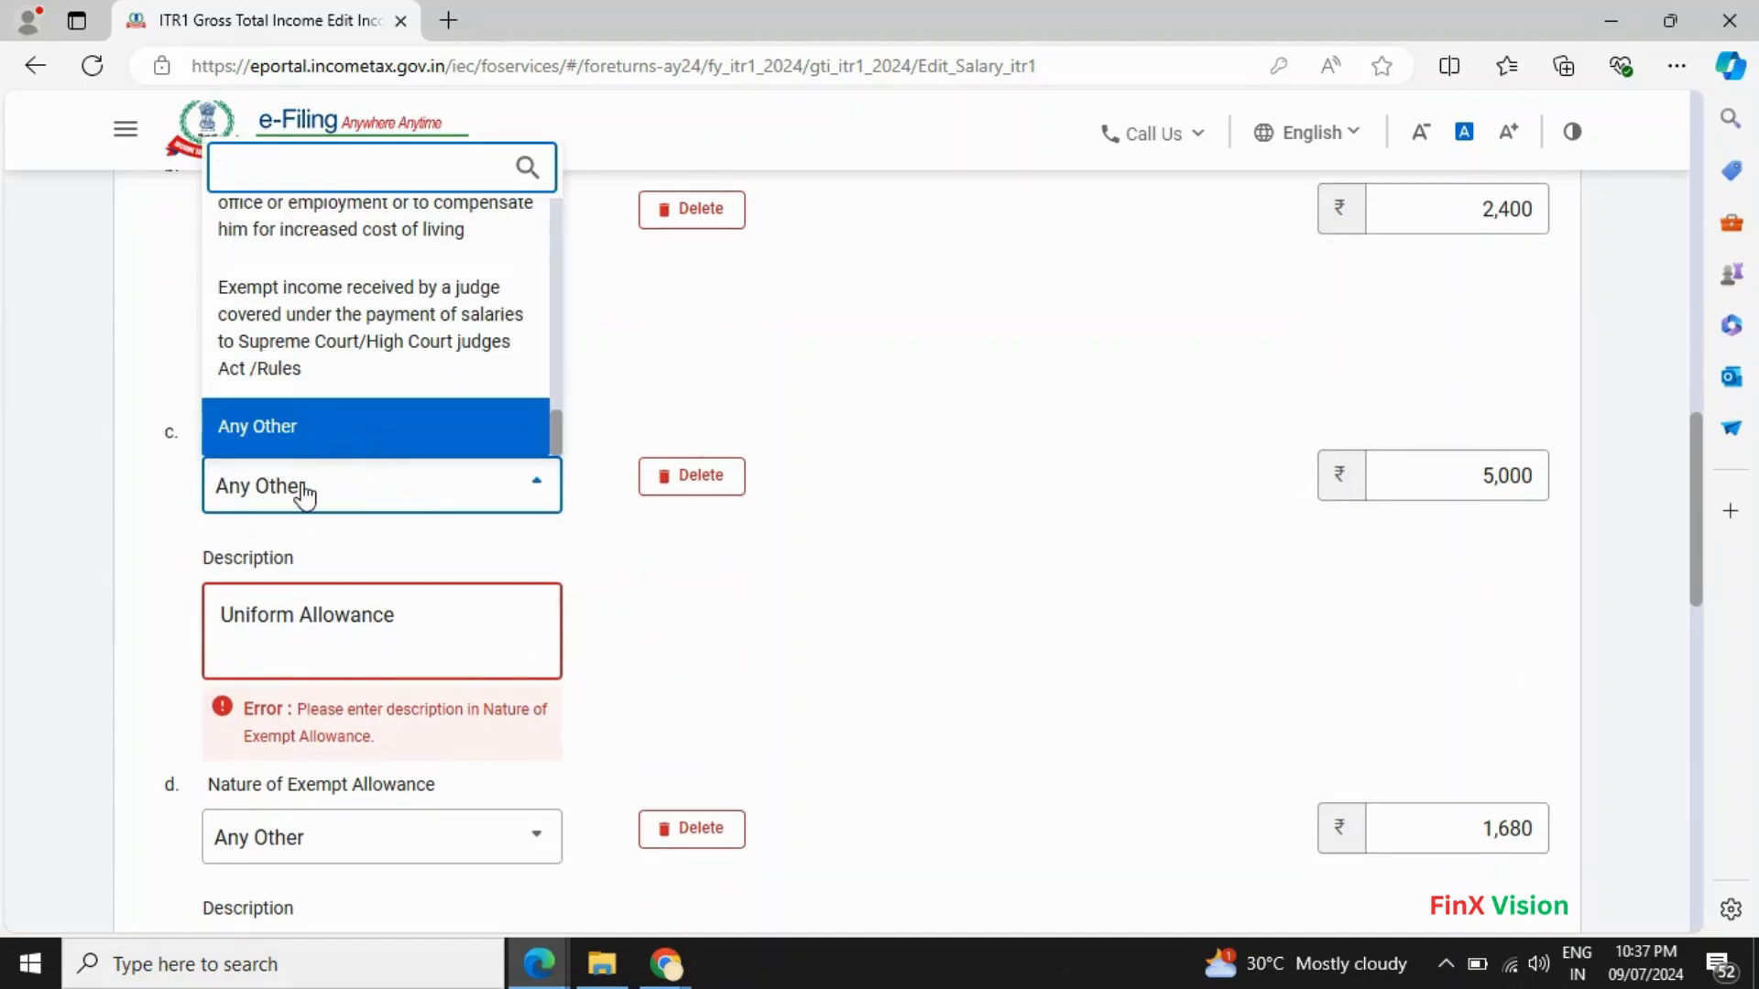
click(311, 432)
scroll(1502, 828, down, 4)
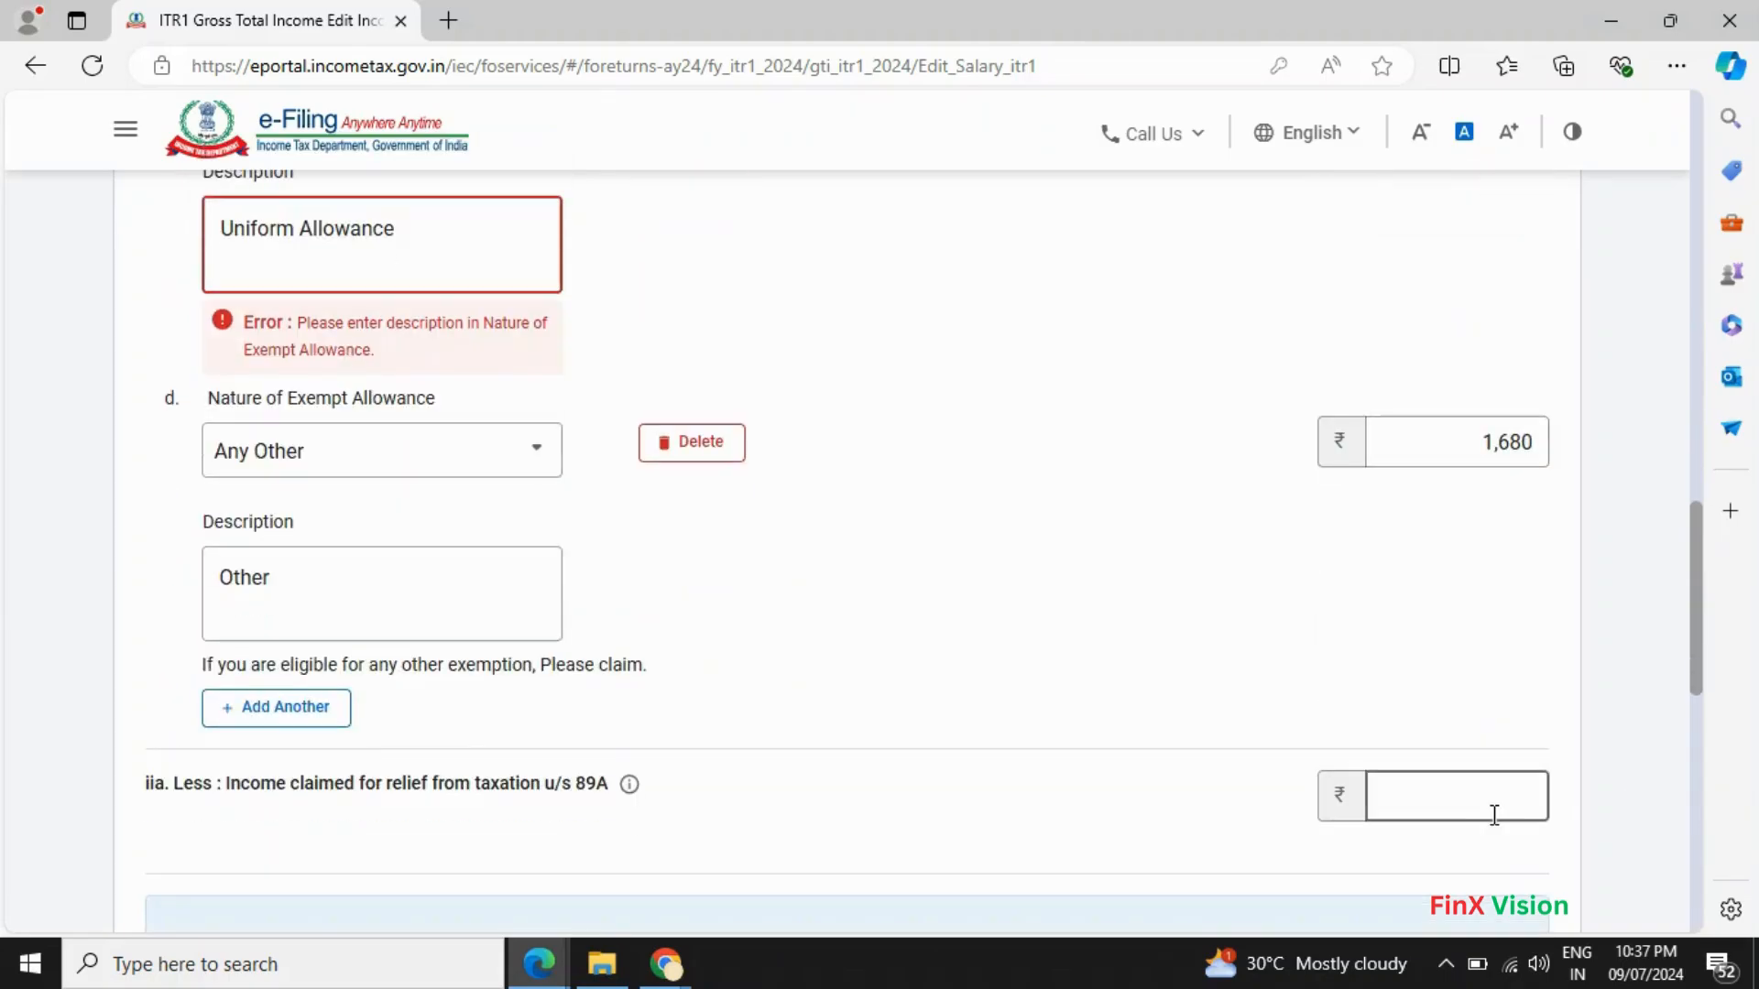
scroll(659, 715, down, 1)
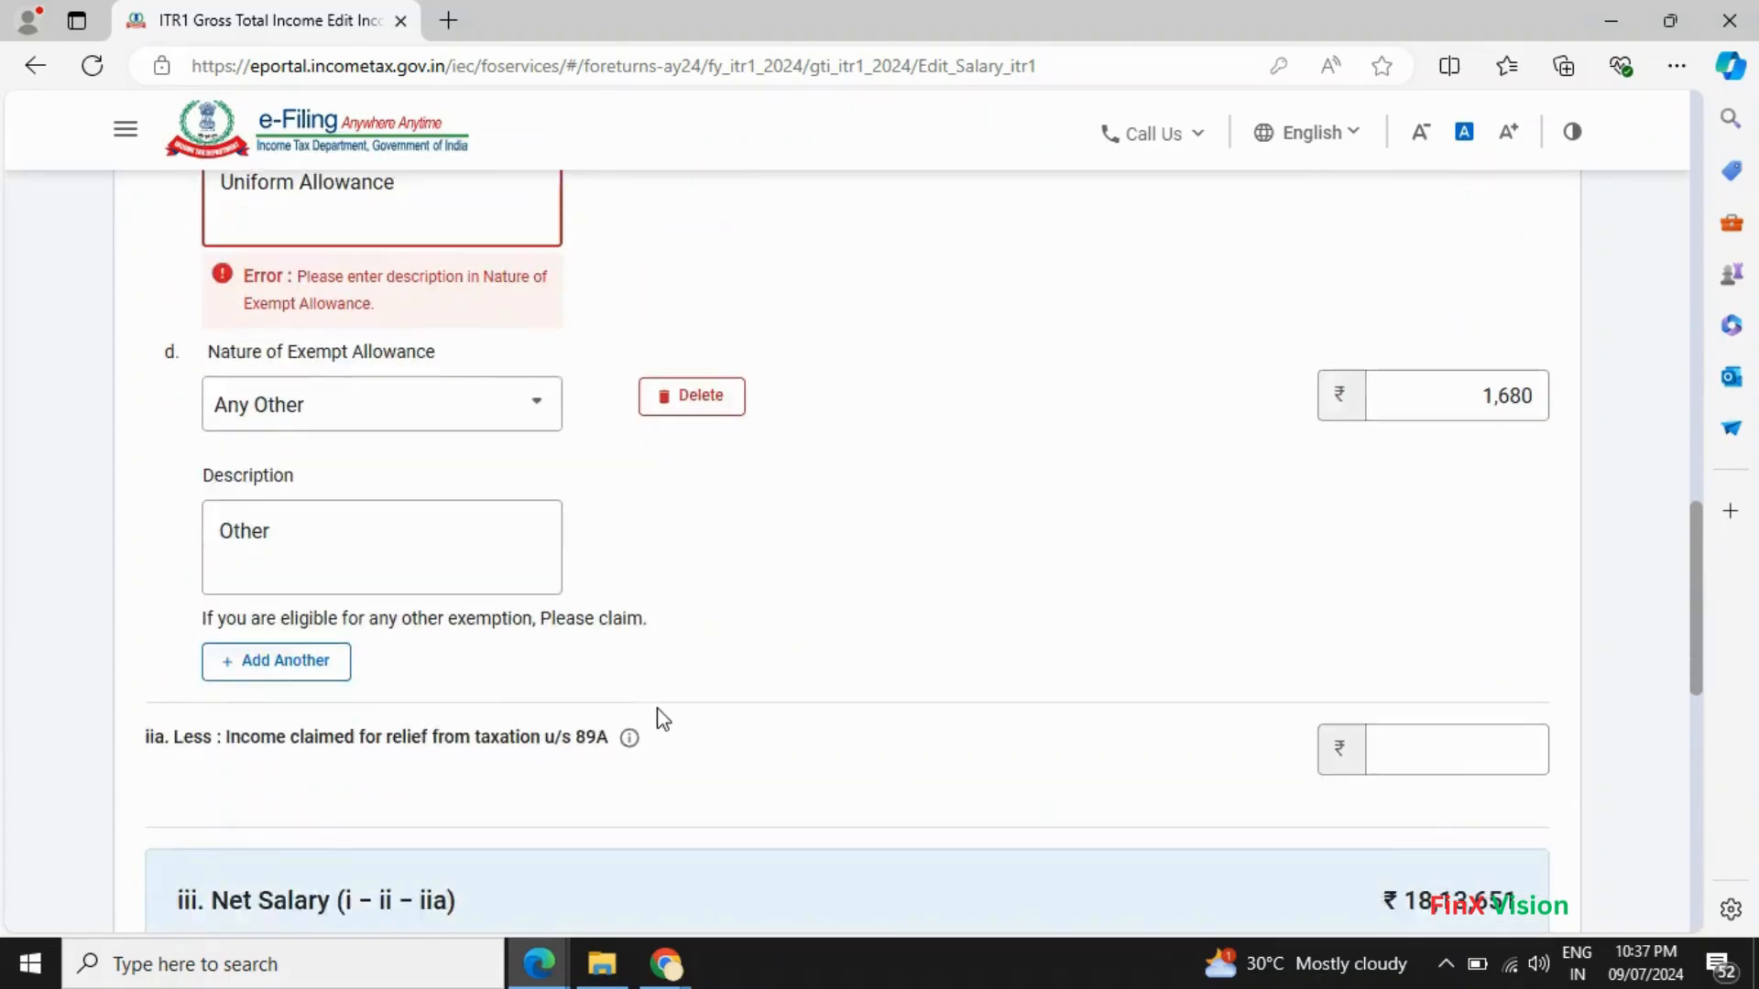
scroll(678, 719, up, 1)
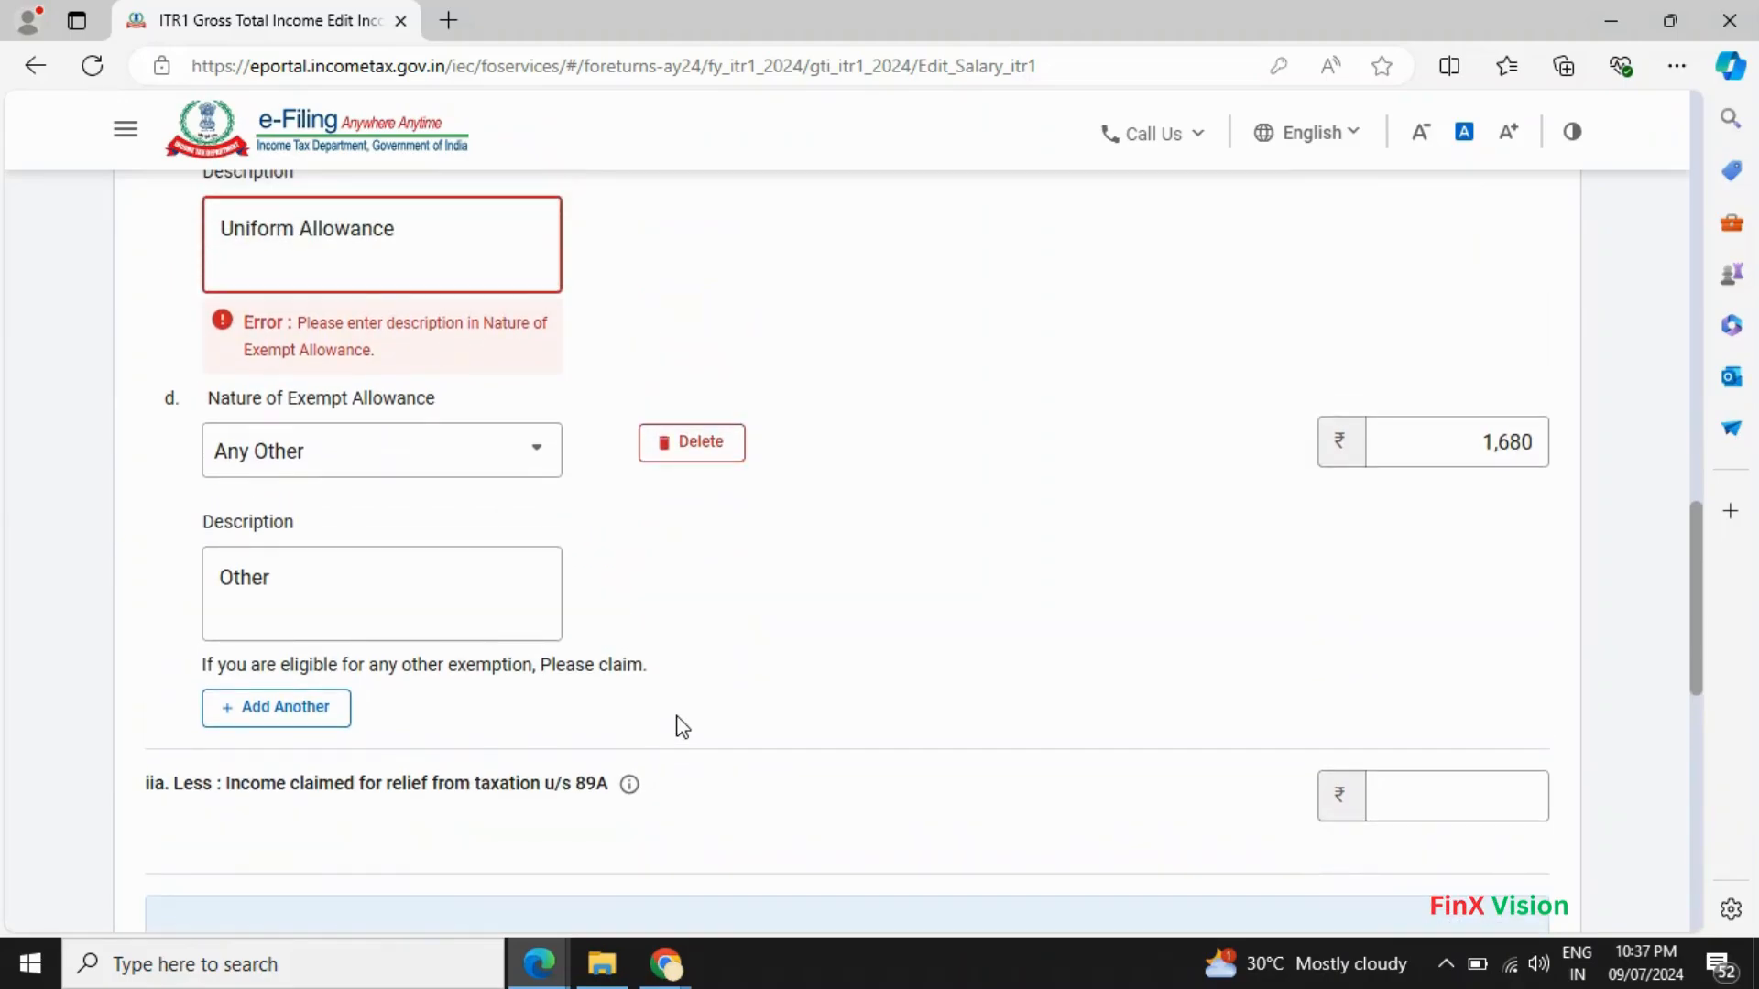
scroll(1301, 714, down, 14)
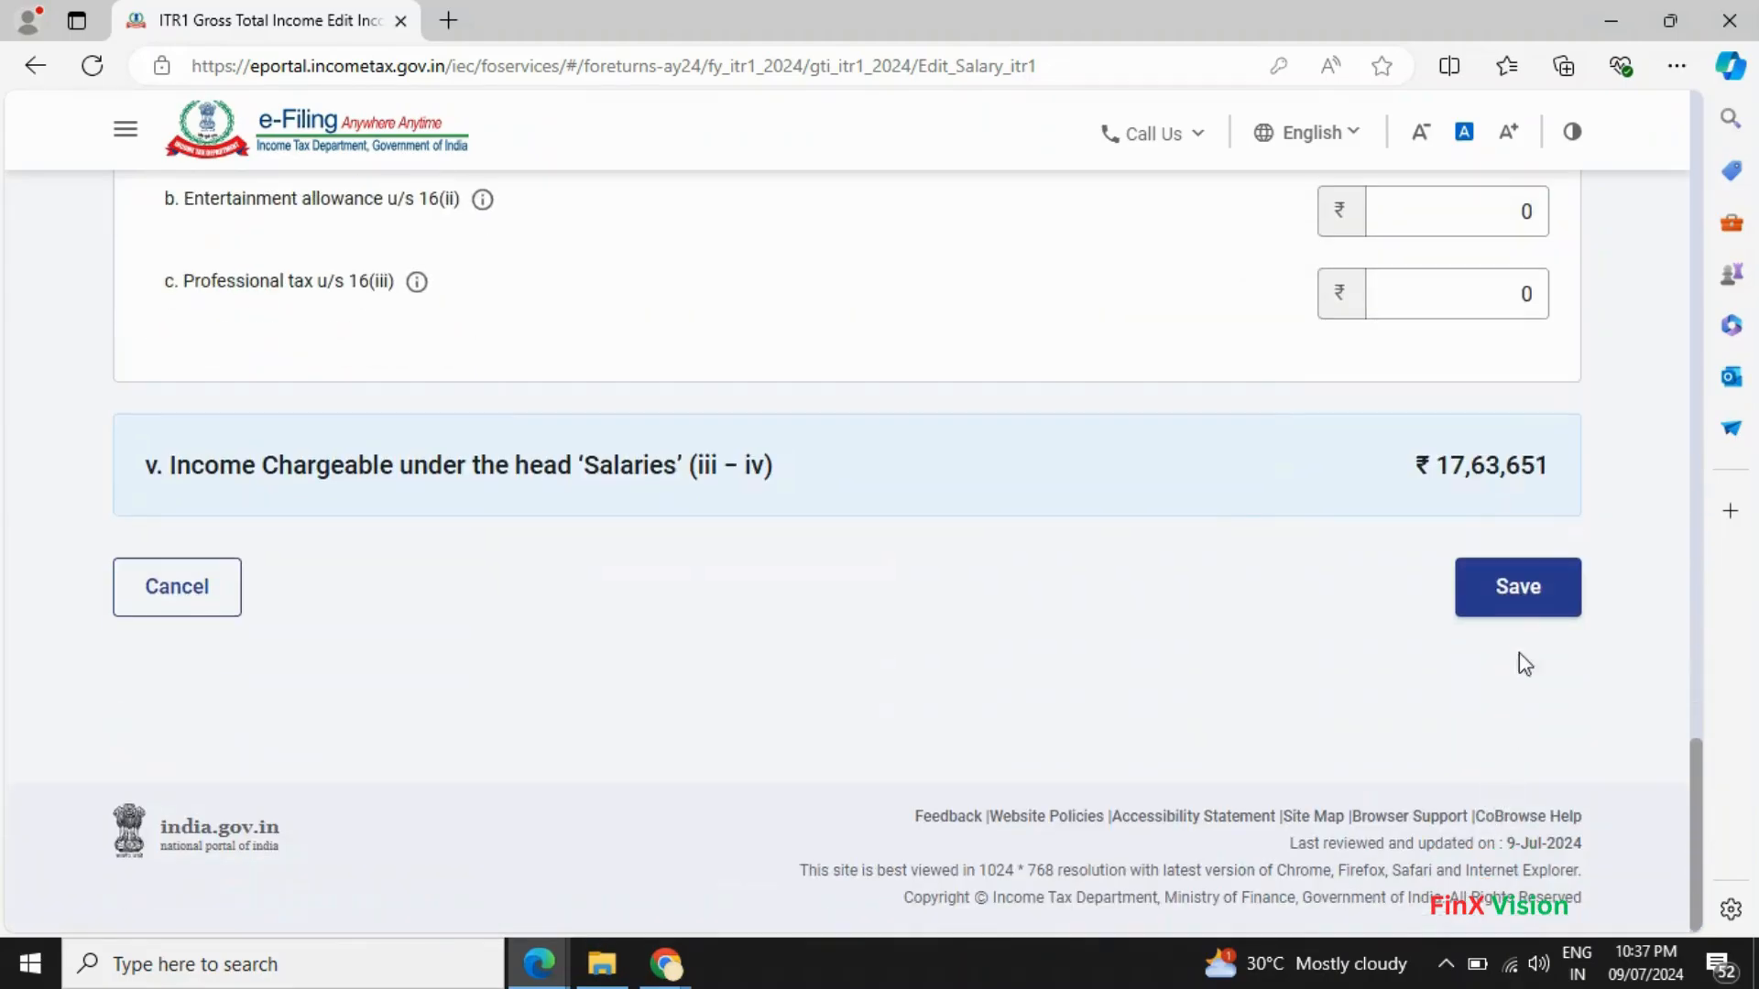
click(1536, 609)
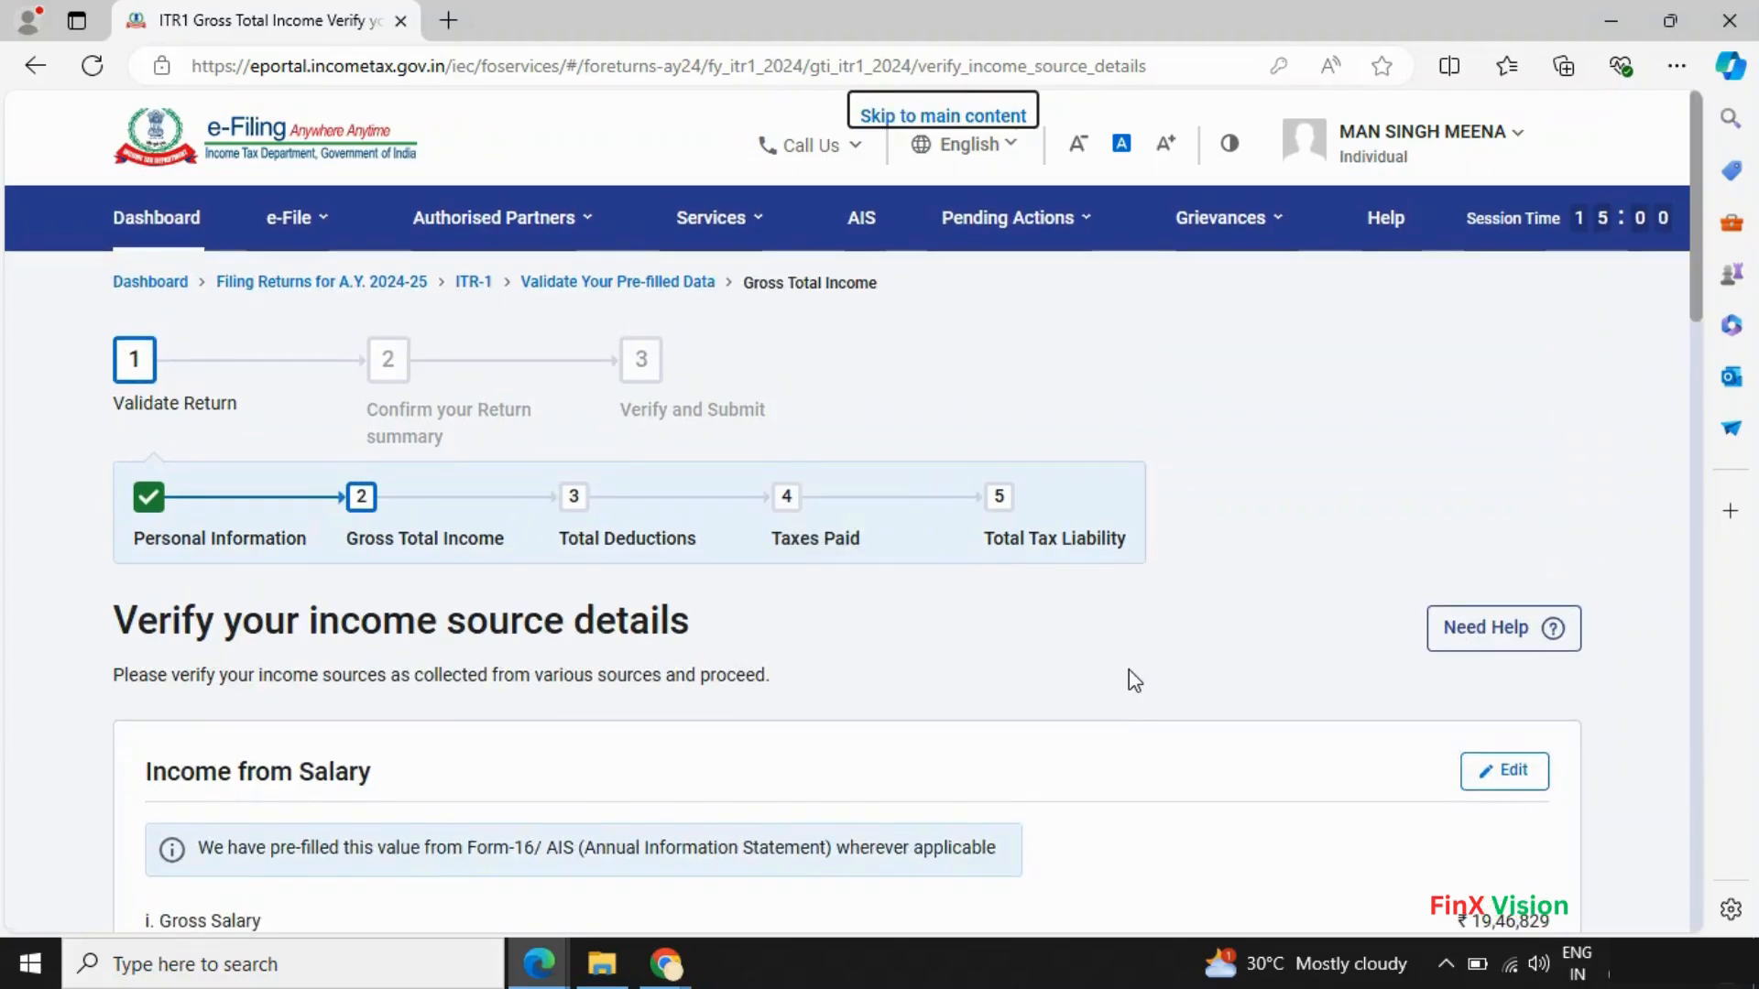
scroll(1128, 668, down, 12)
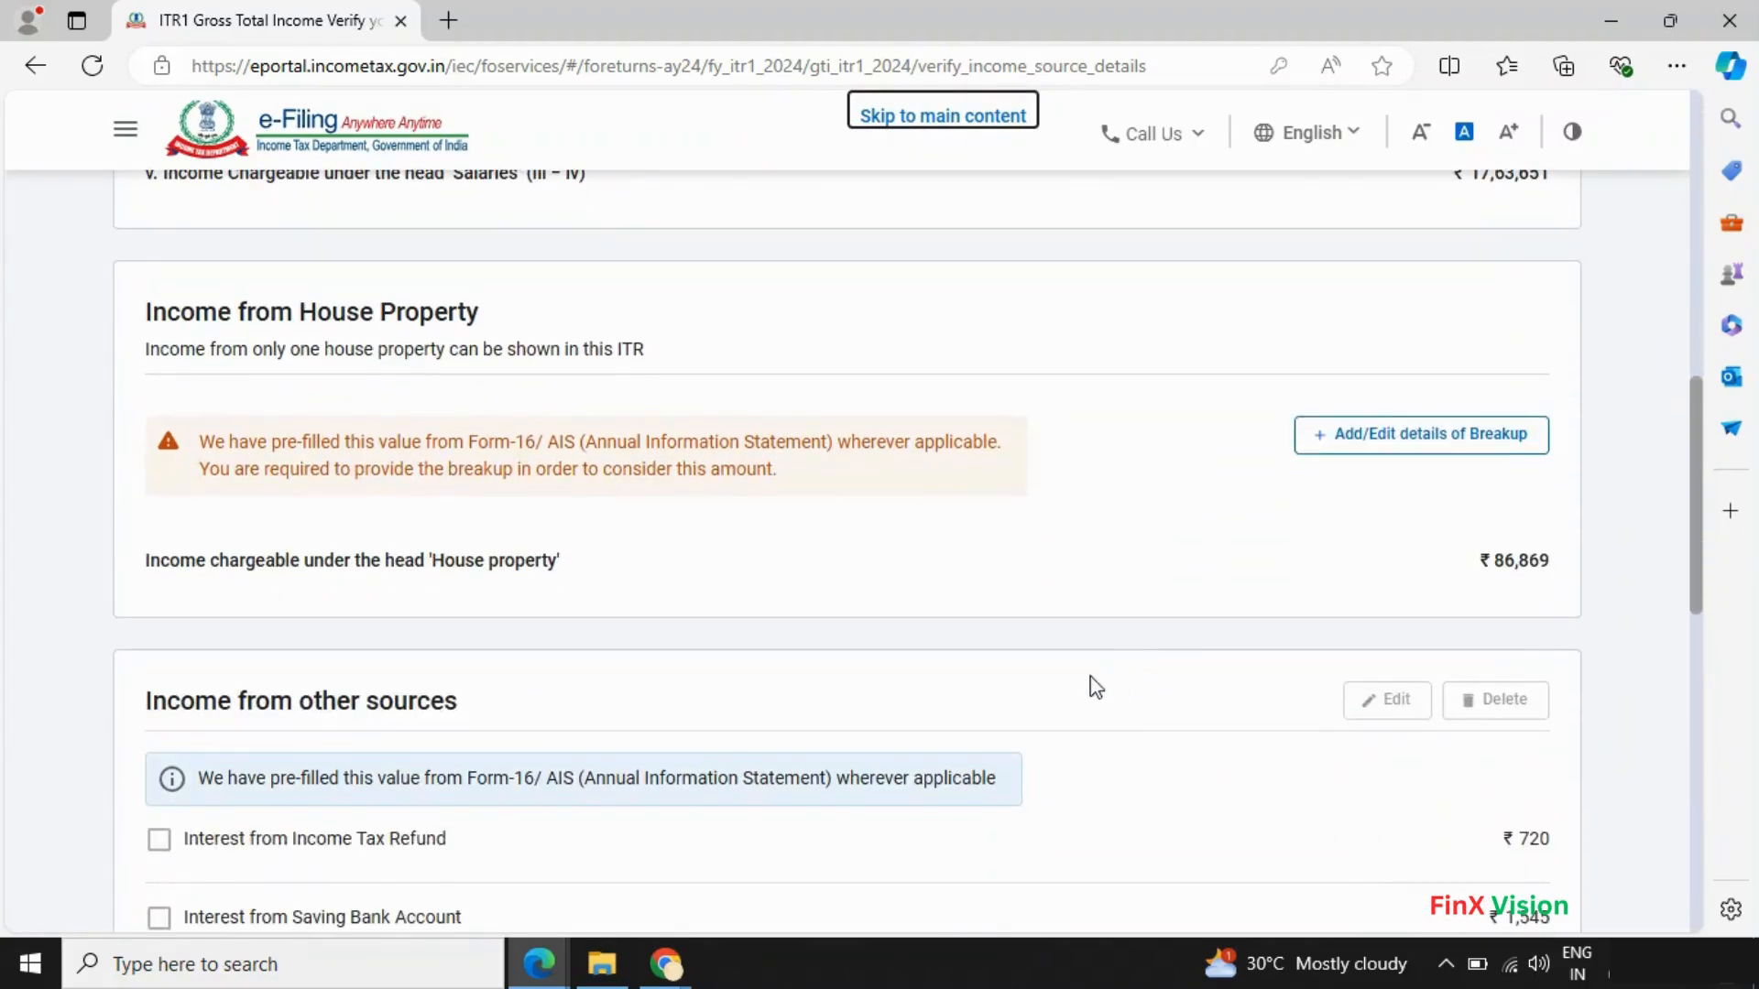
scroll(719, 673, up, 7)
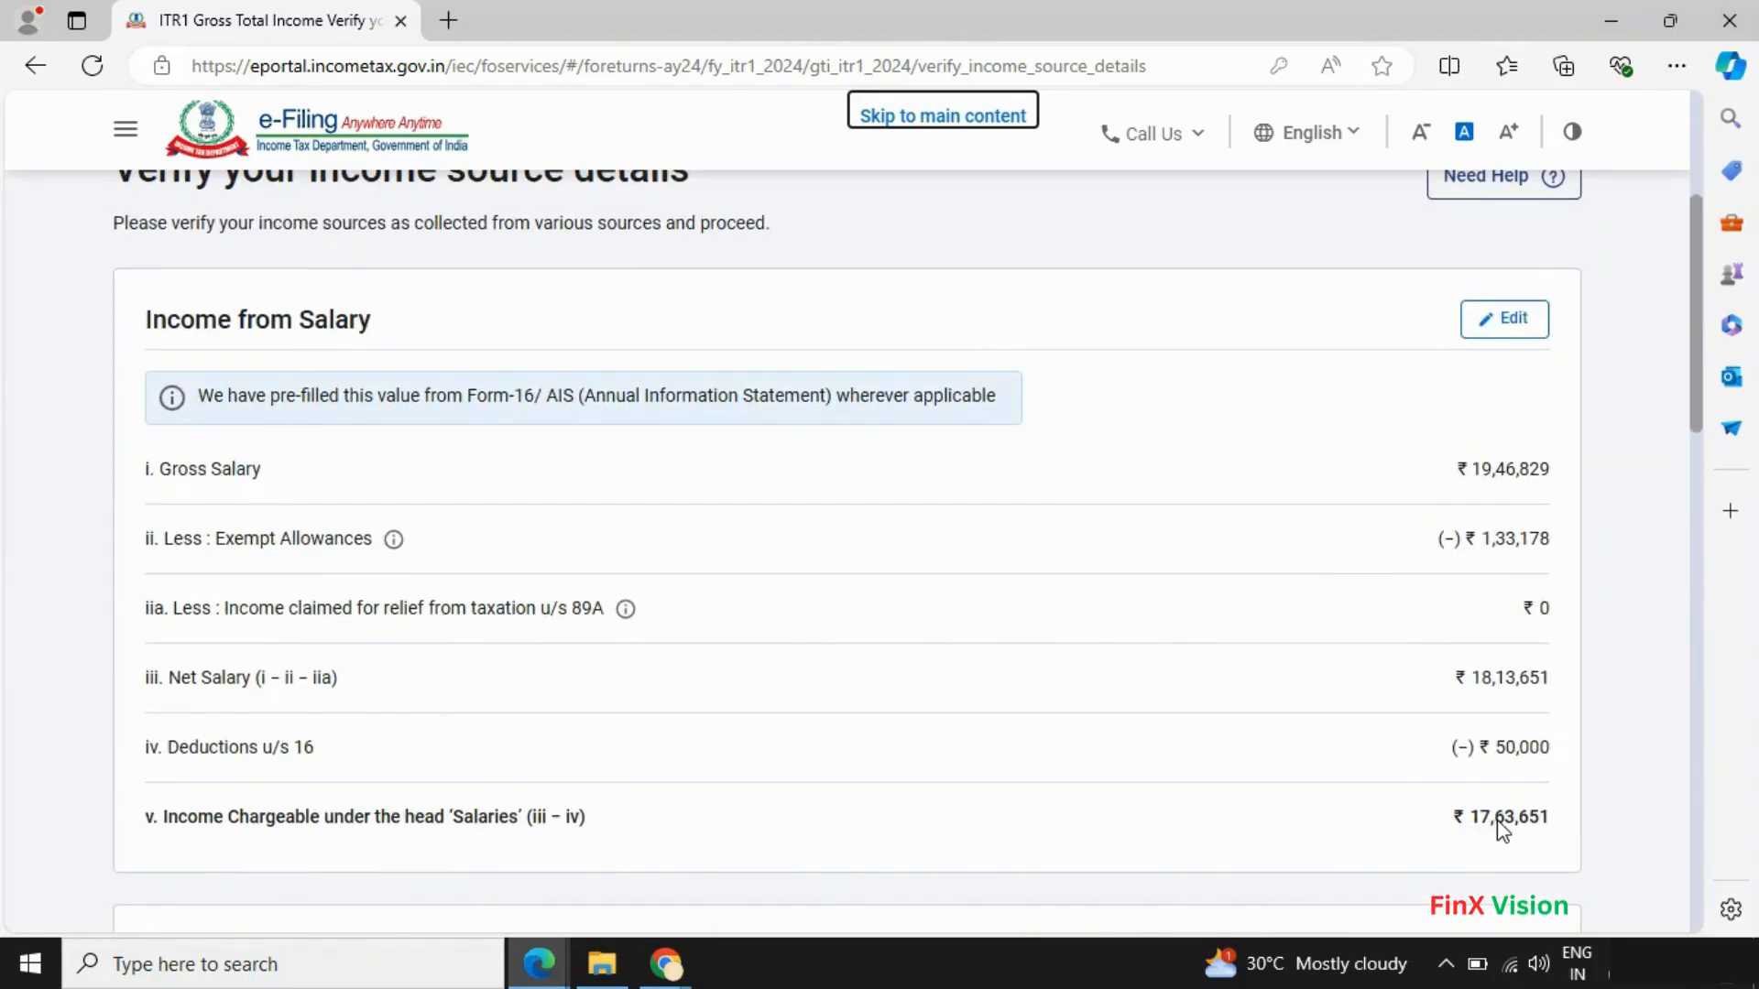
key(alt+Tab)
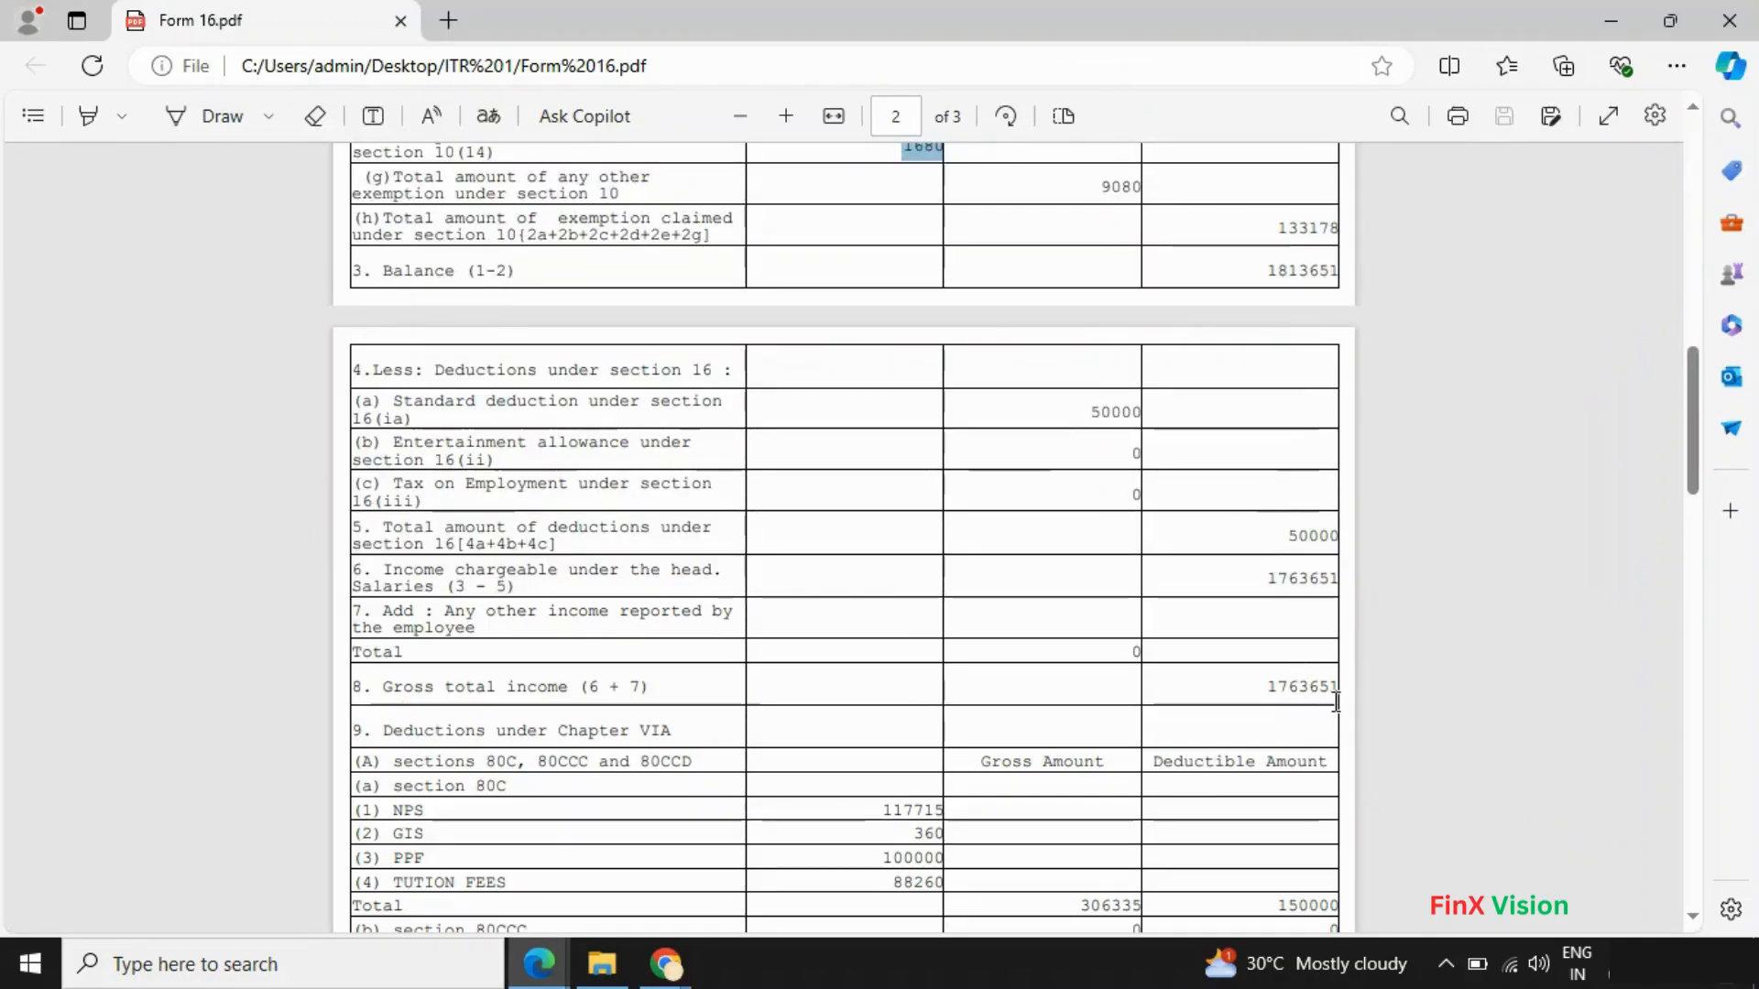
scroll(1334, 702, down, 3)
scroll(451, 630, down, 3)
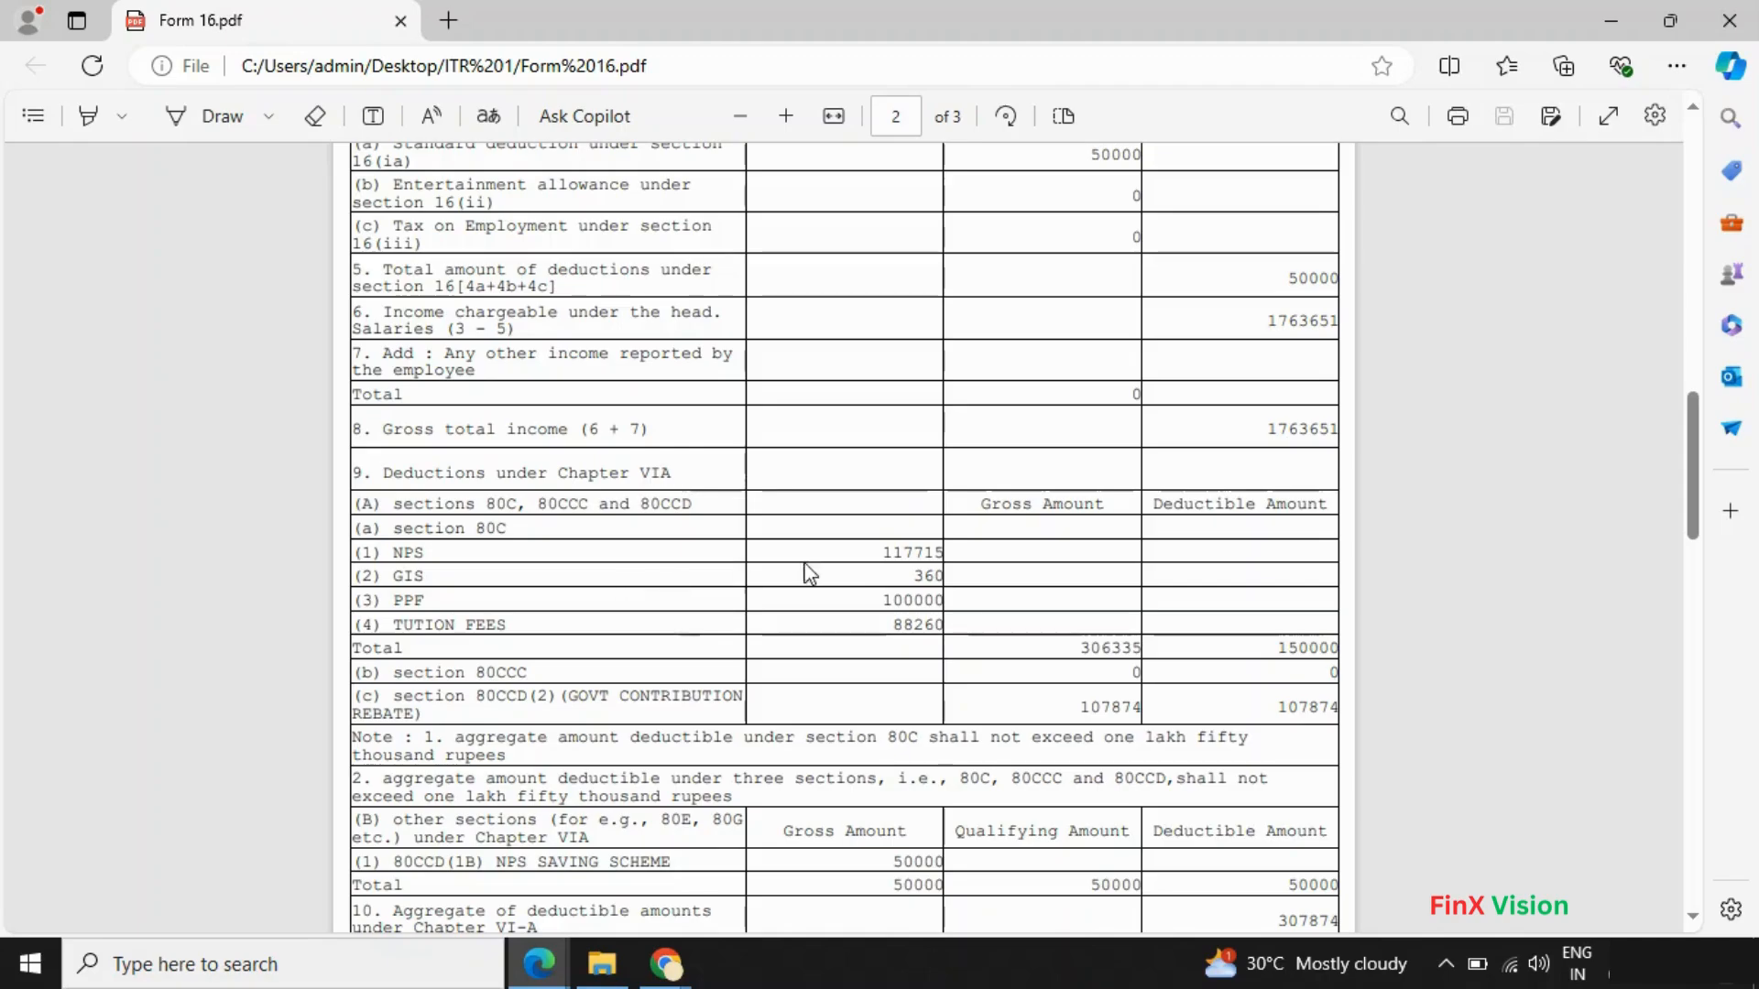
double_click(919, 551)
key(ctrl+c)
key(alt+Tab)
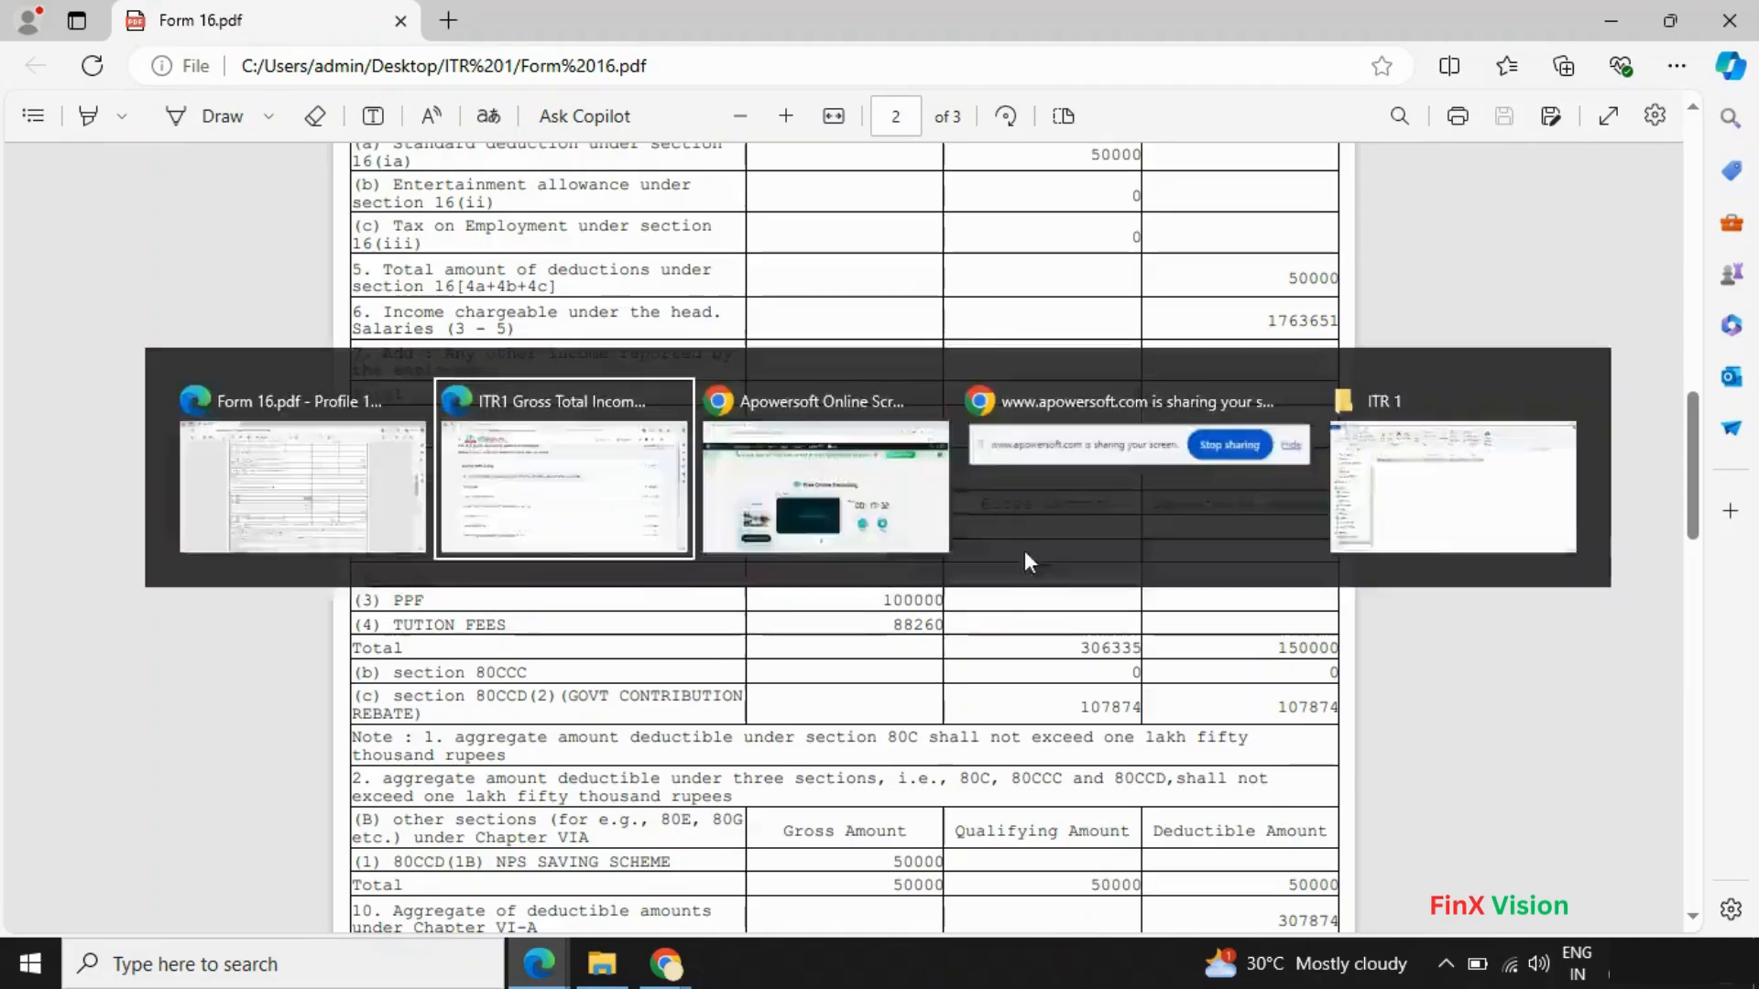
scroll(1041, 568, down, 5)
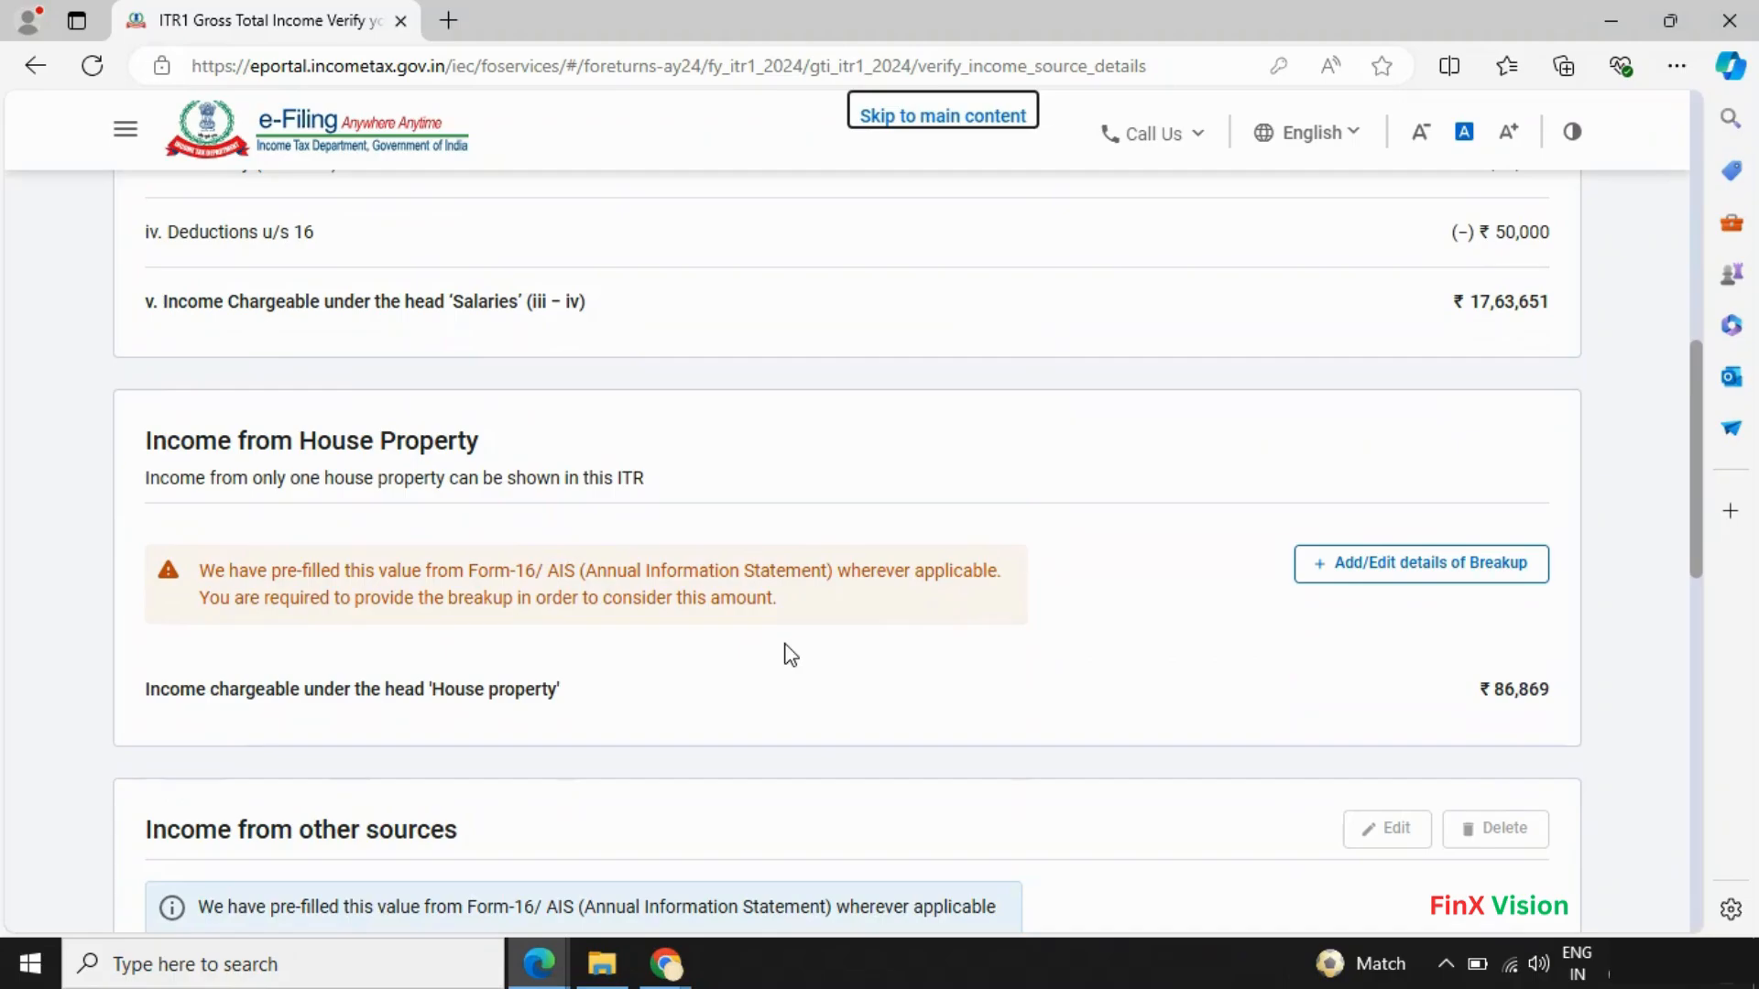
scroll(790, 654, down, 3)
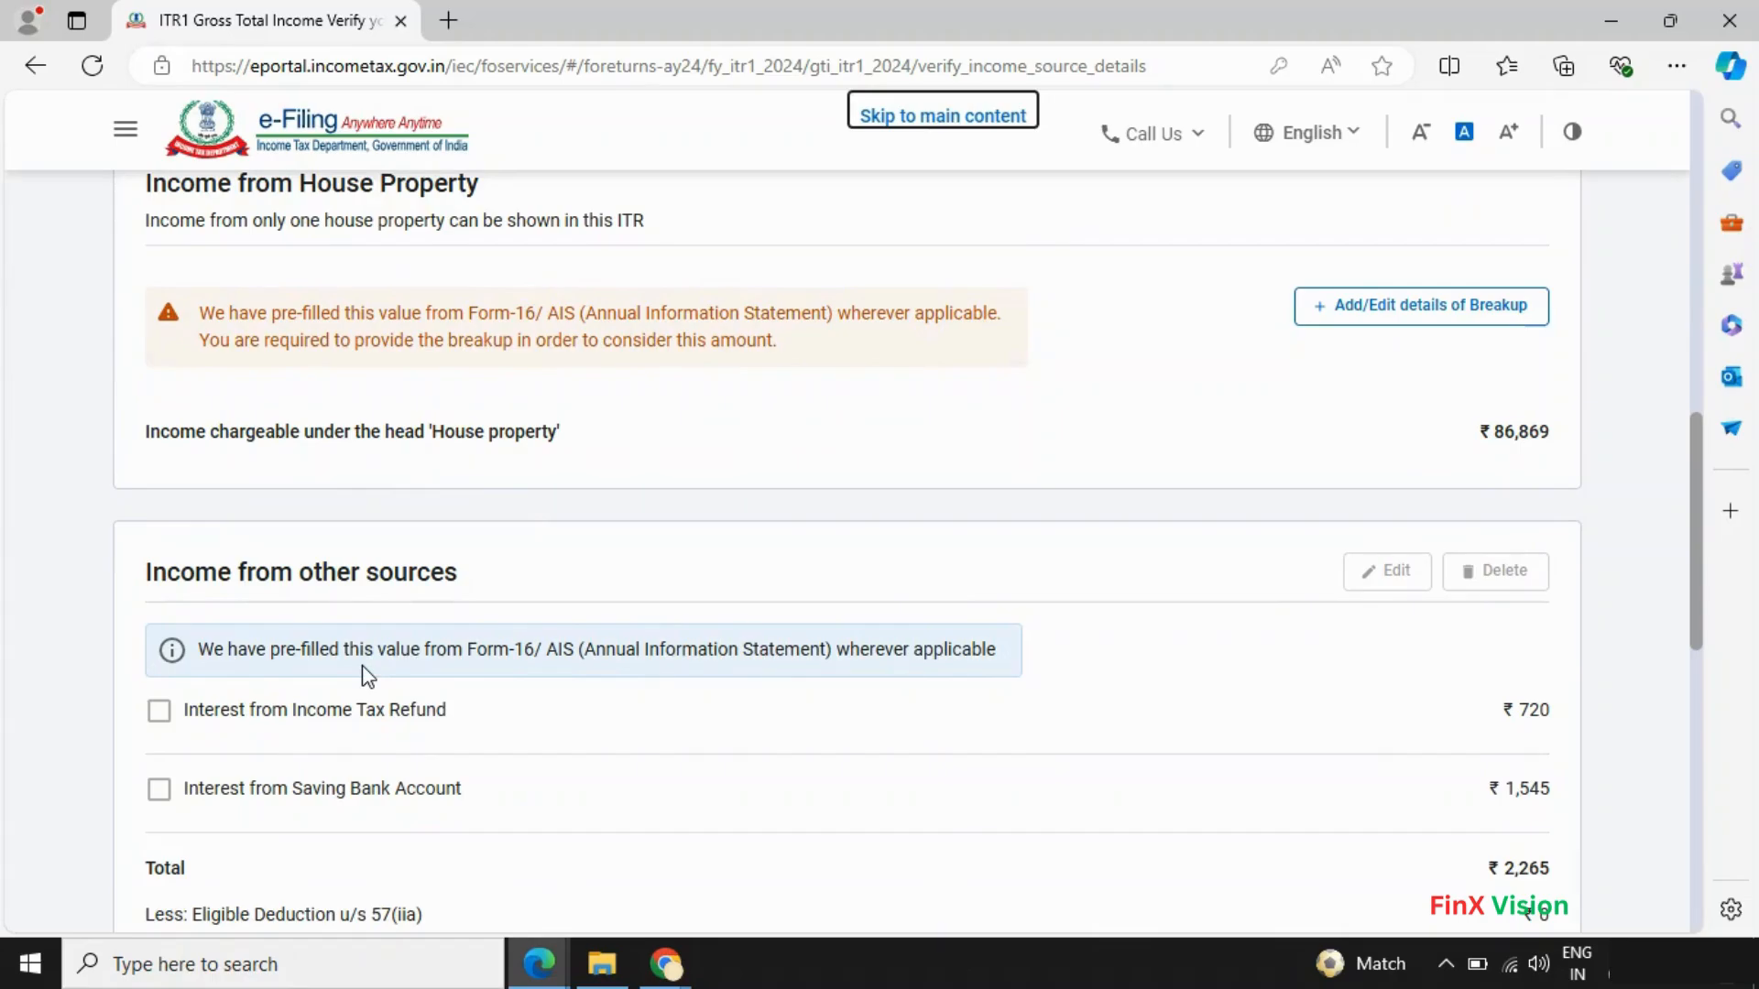
scroll(367, 676, down, 1)
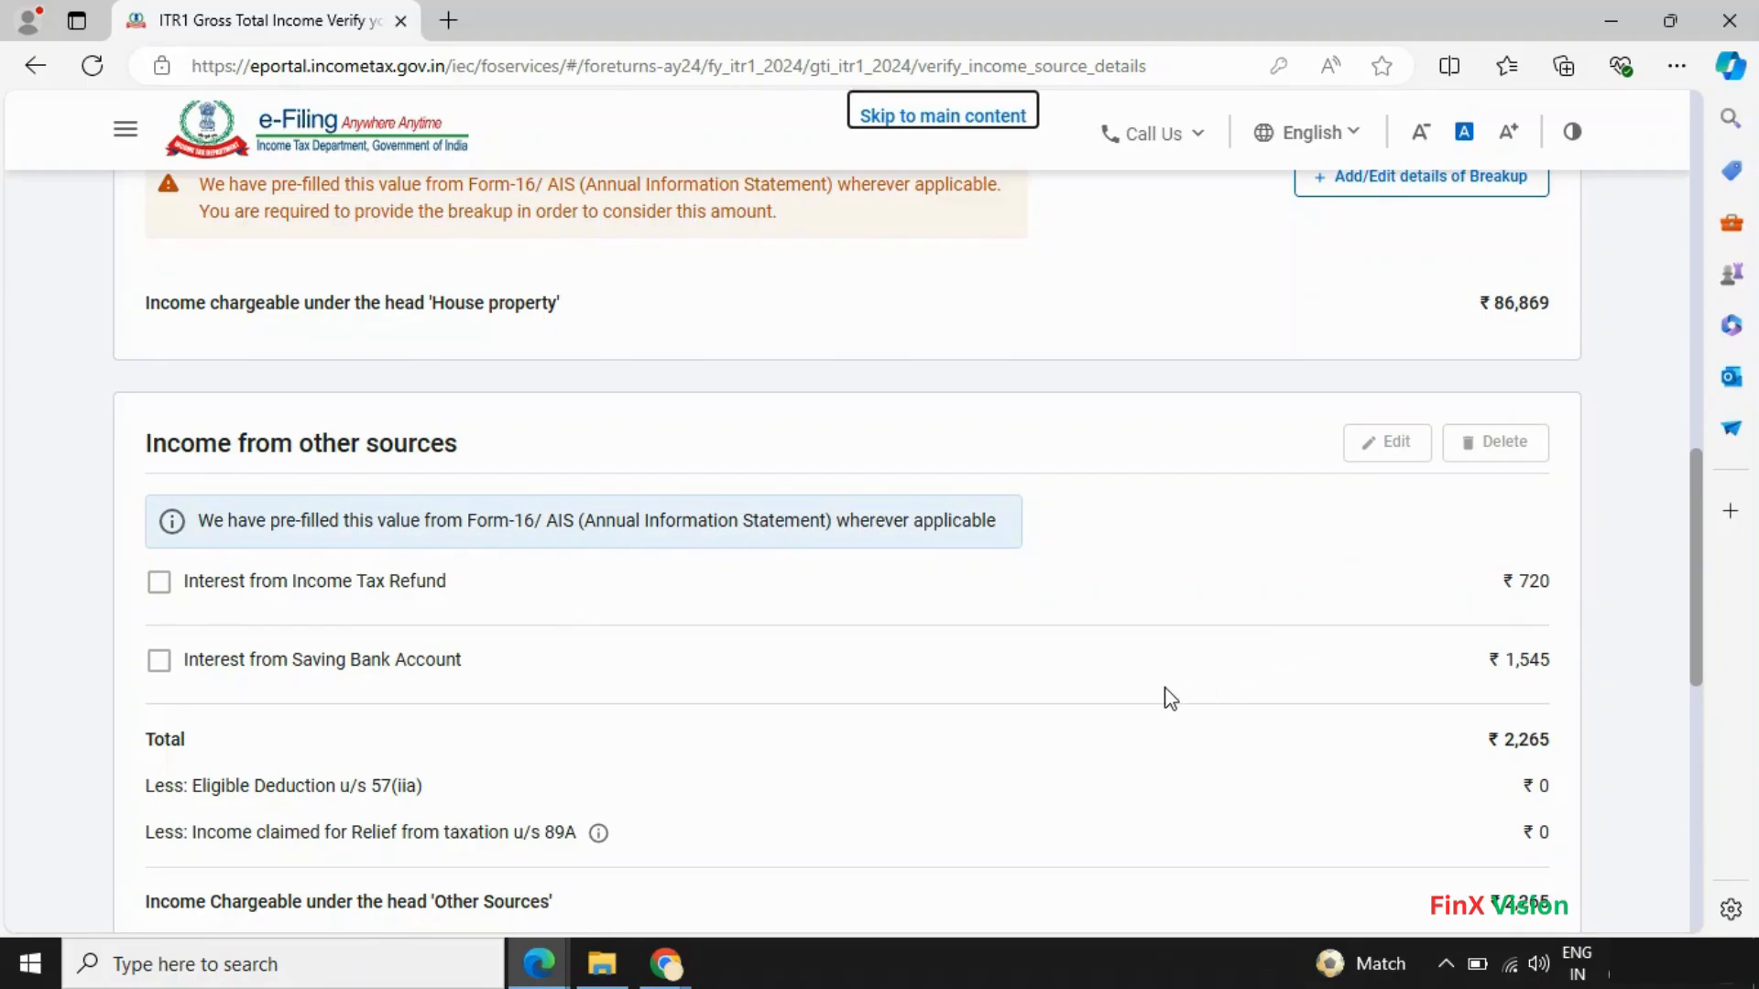
- Delete the ₹720 Interest from Income Tax Refund entry, keeping ₹1,545 savings bank interest
click(163, 662)
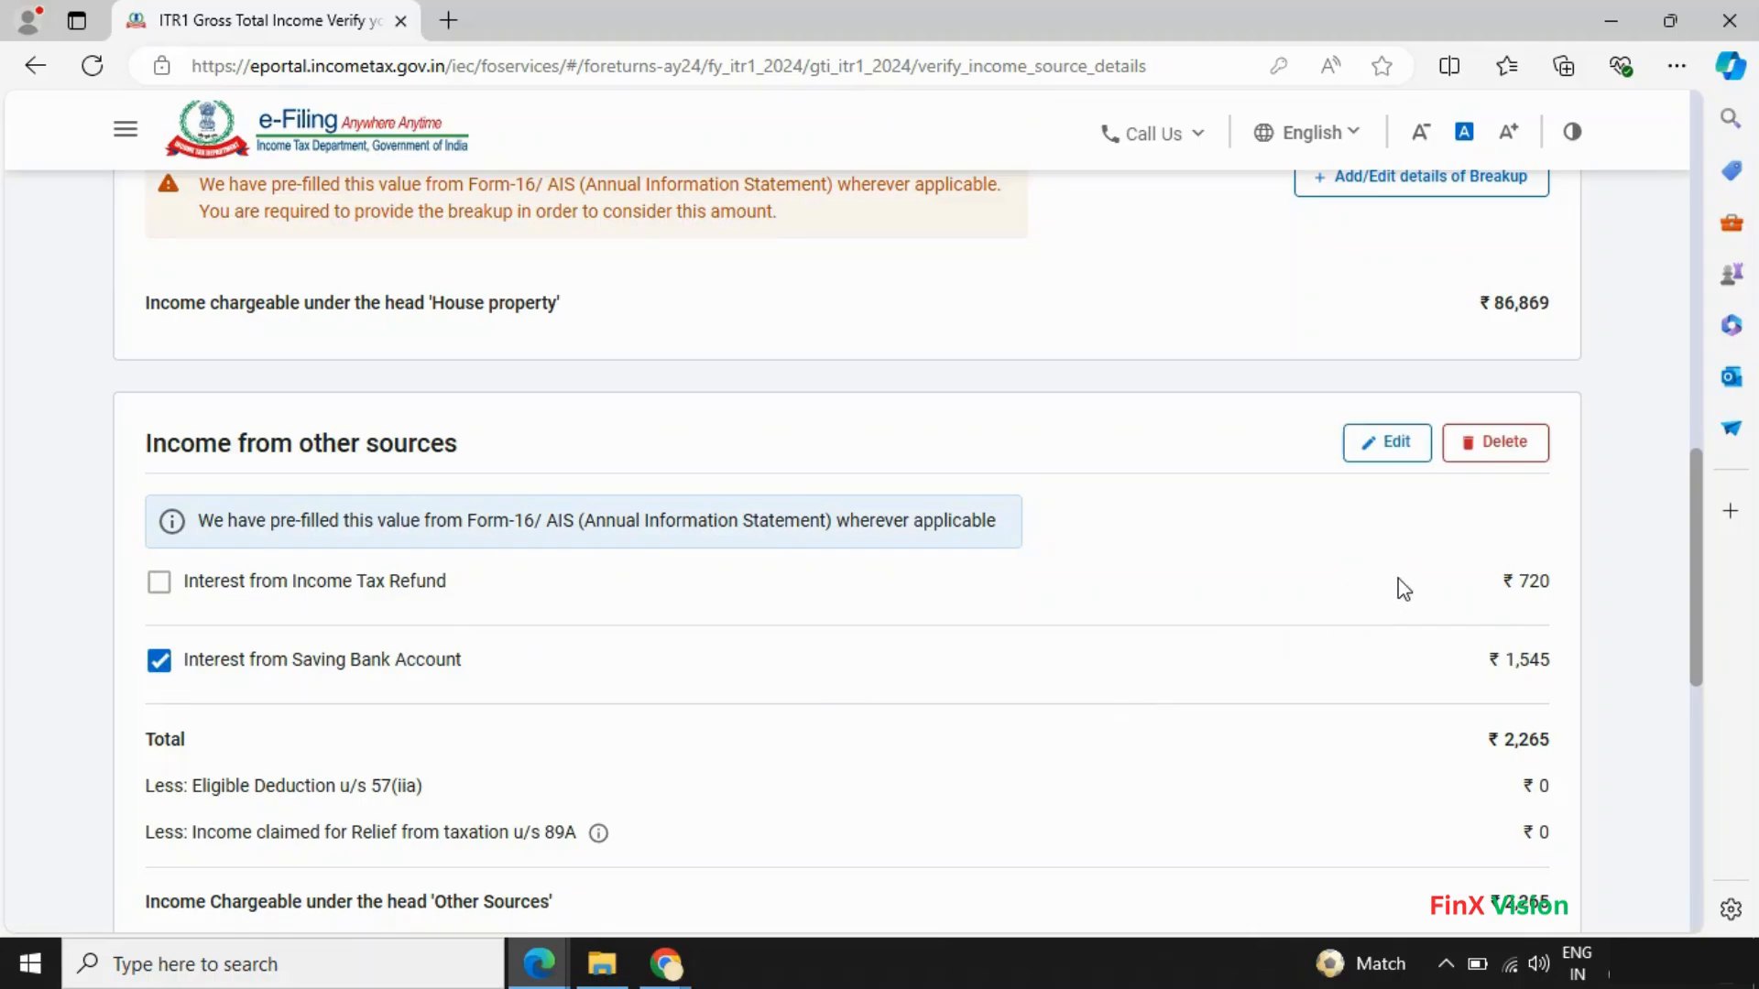
click(163, 586)
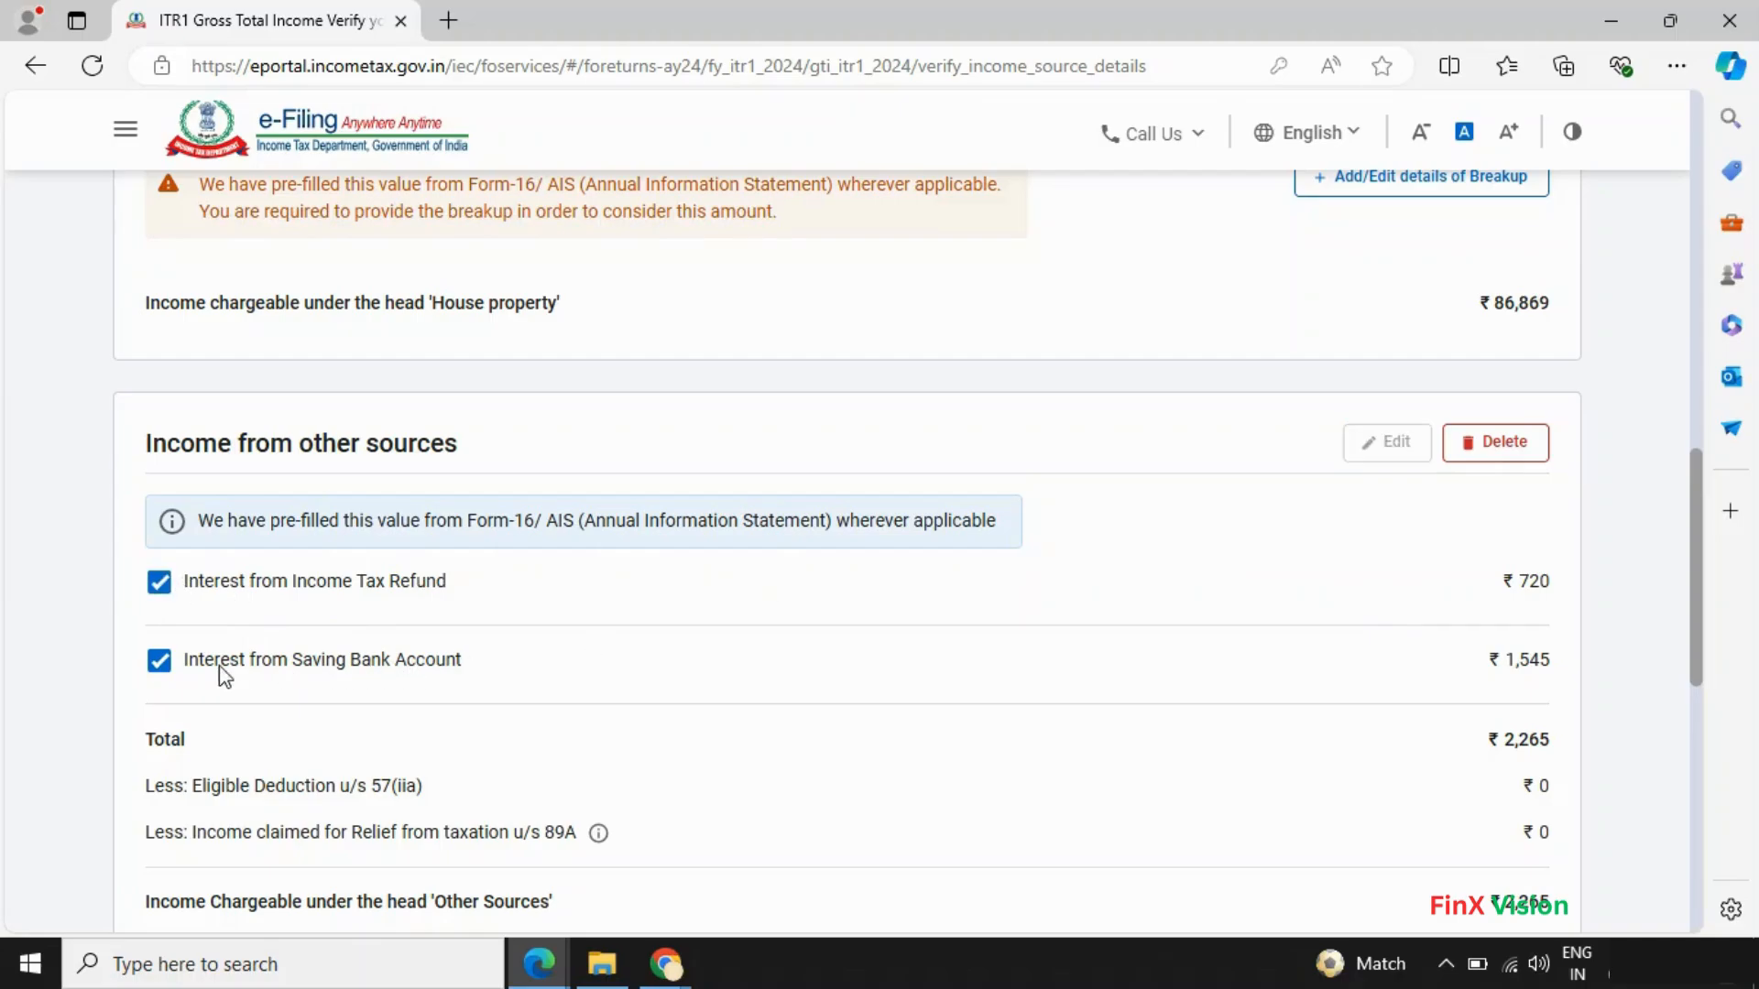
click(163, 663)
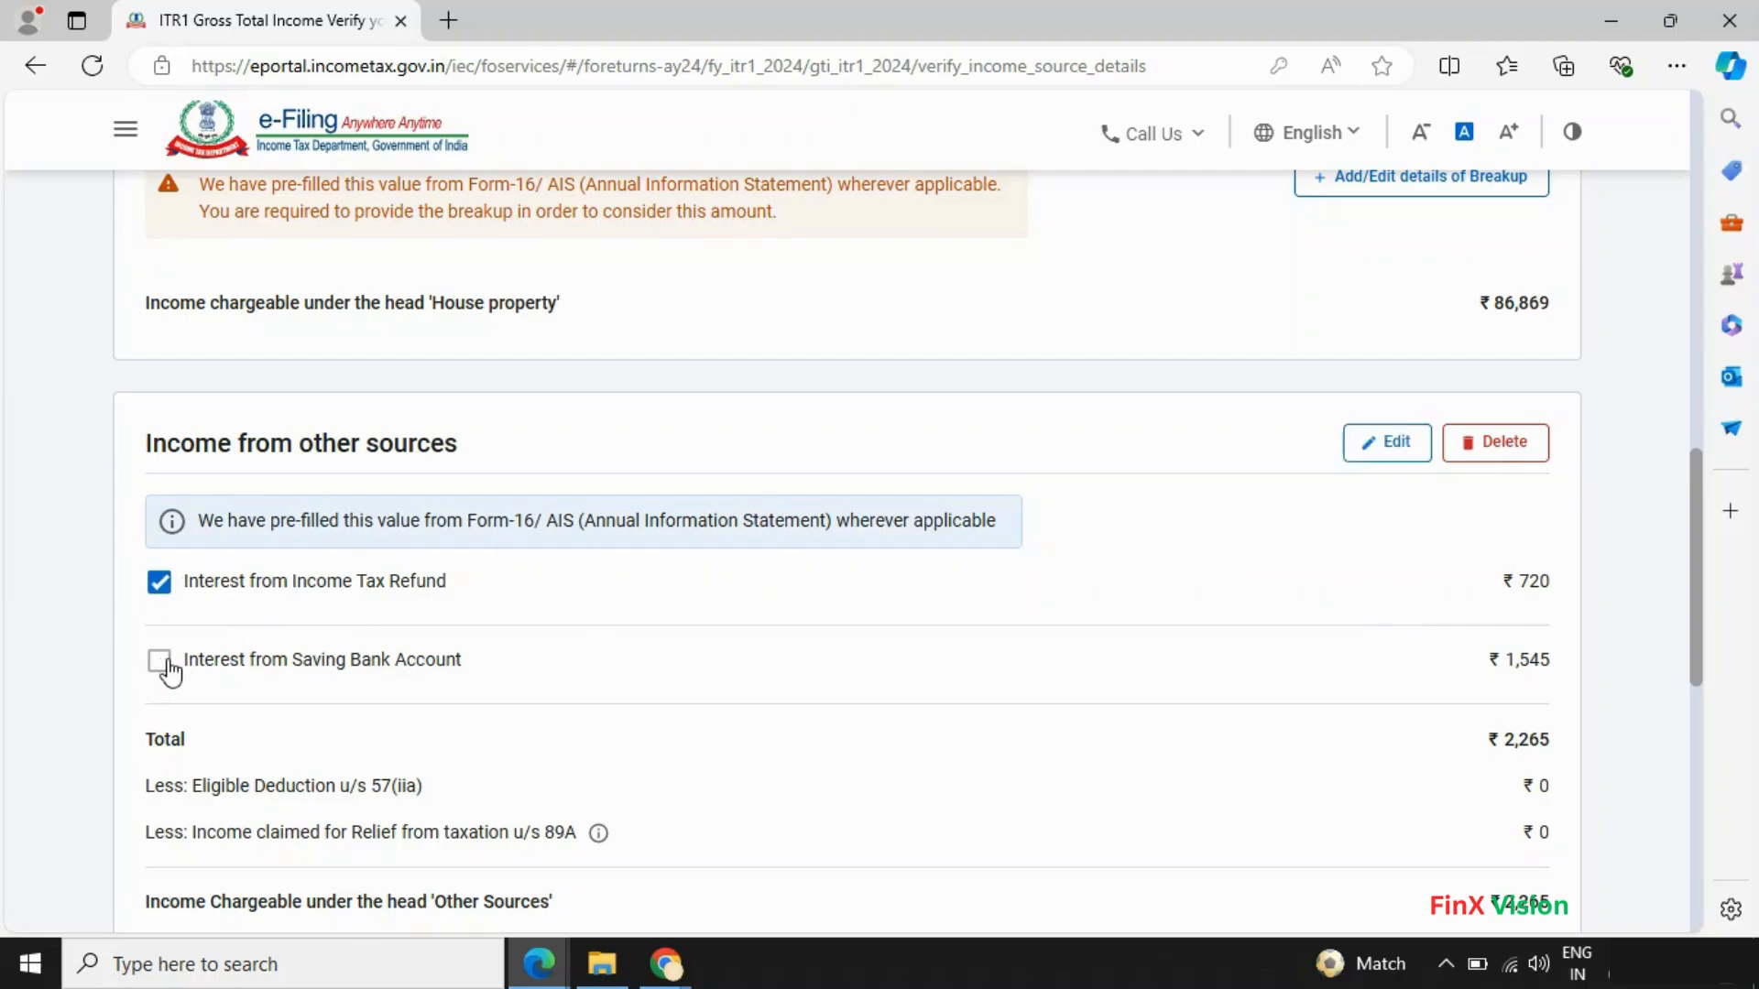
click(1502, 443)
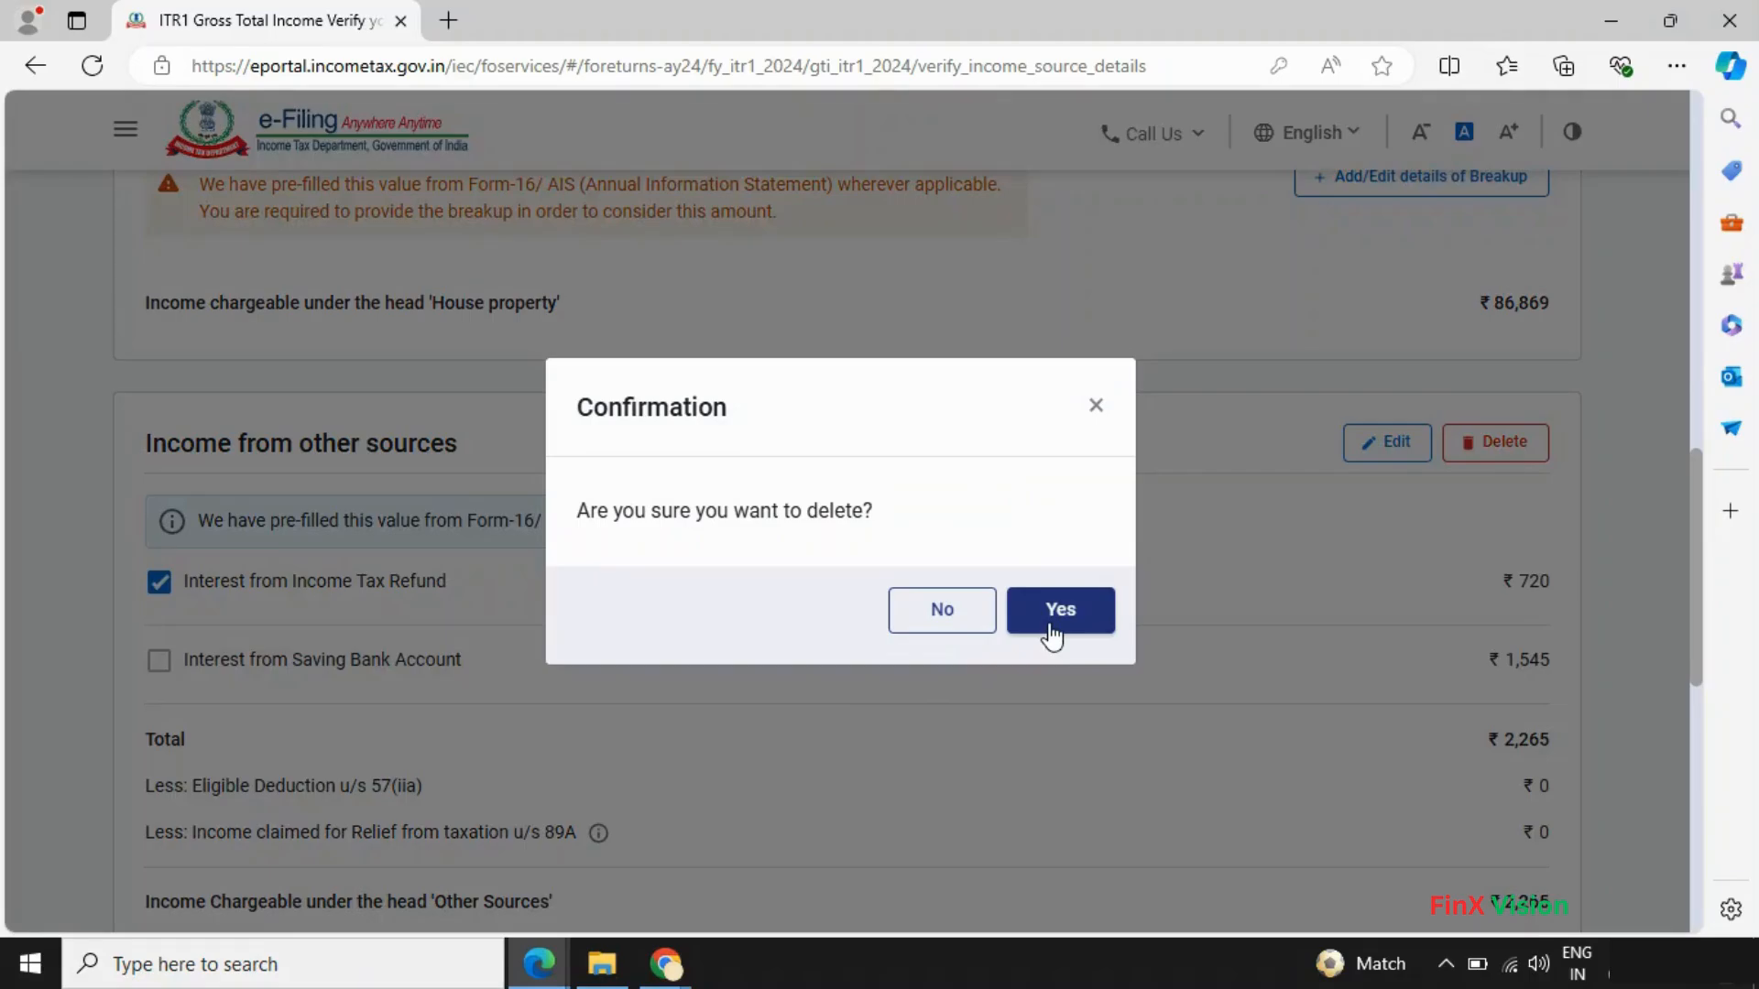
click(1052, 632)
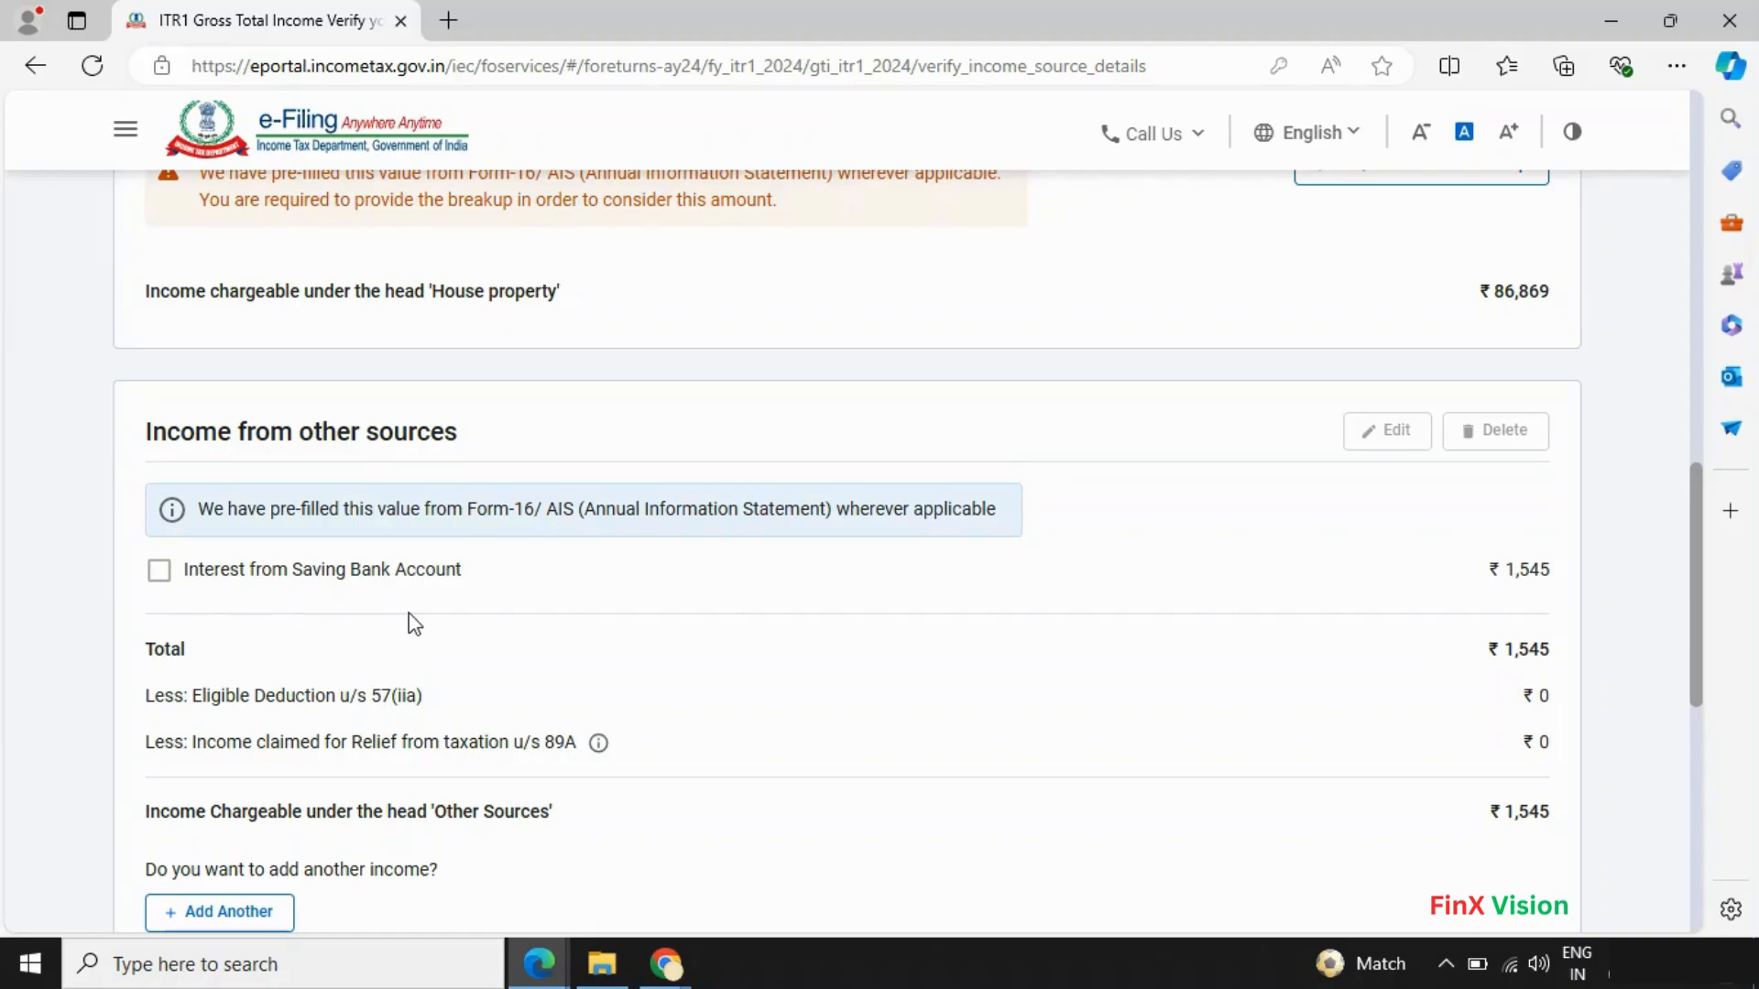
scroll(410, 618, down, 1)
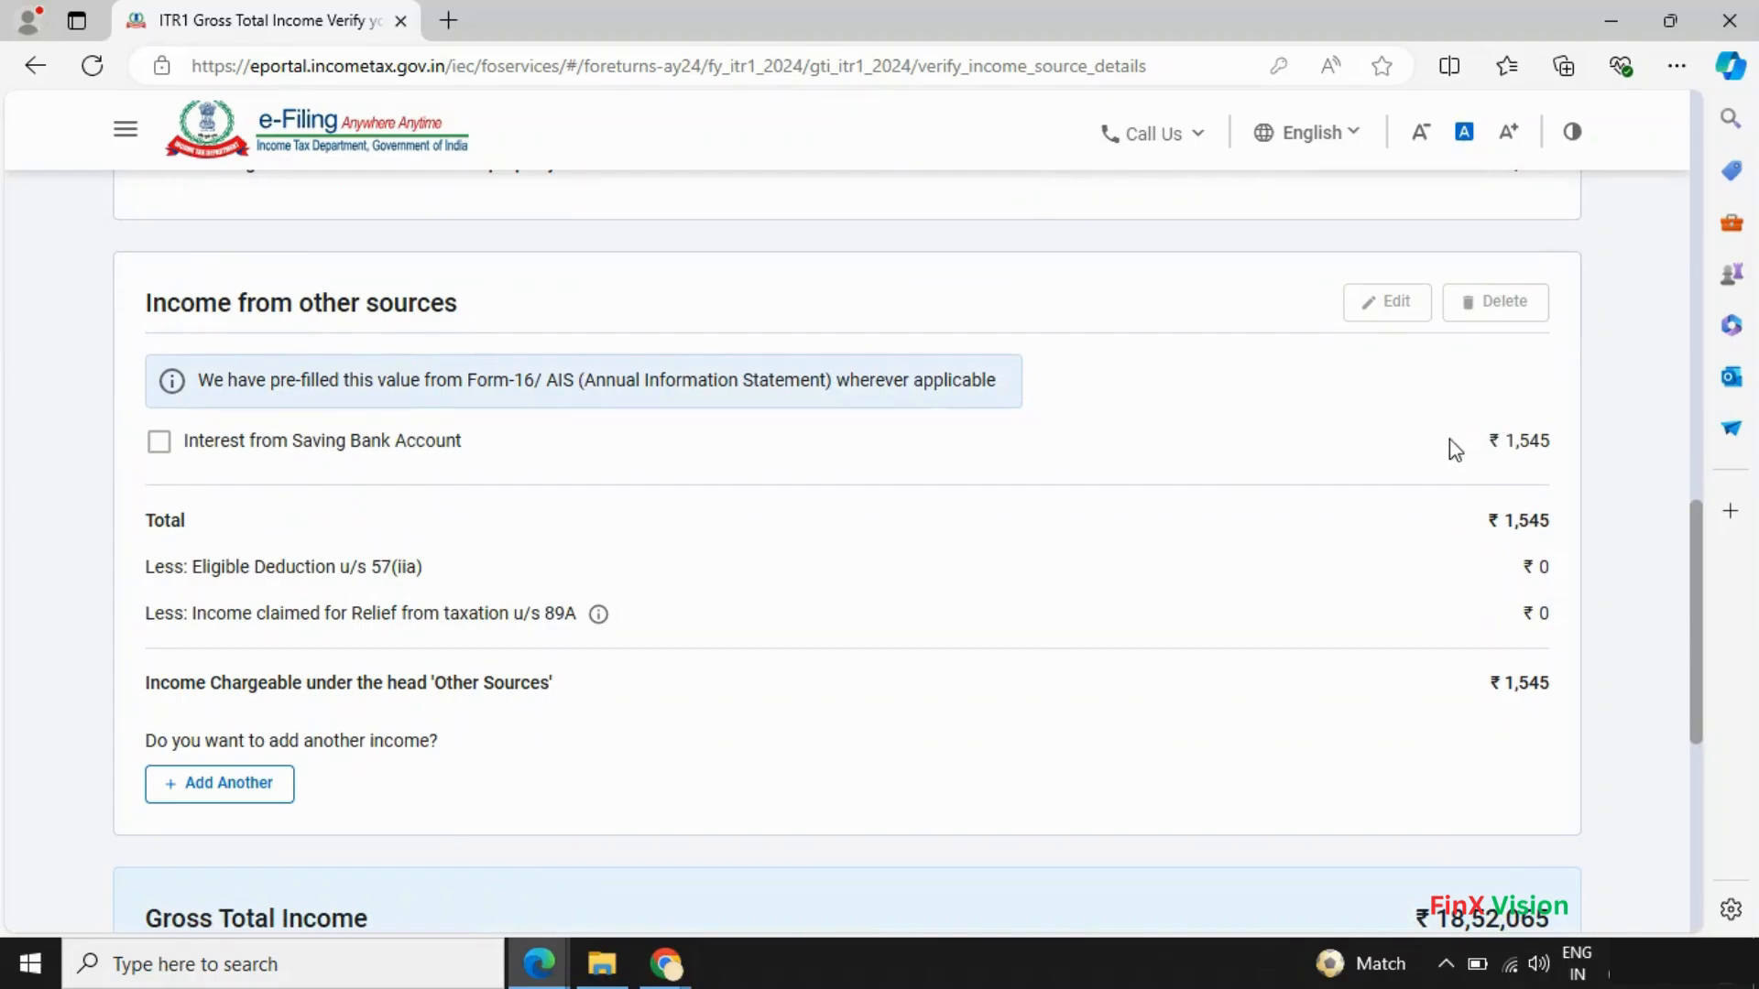
scroll(1111, 609, down, 5)
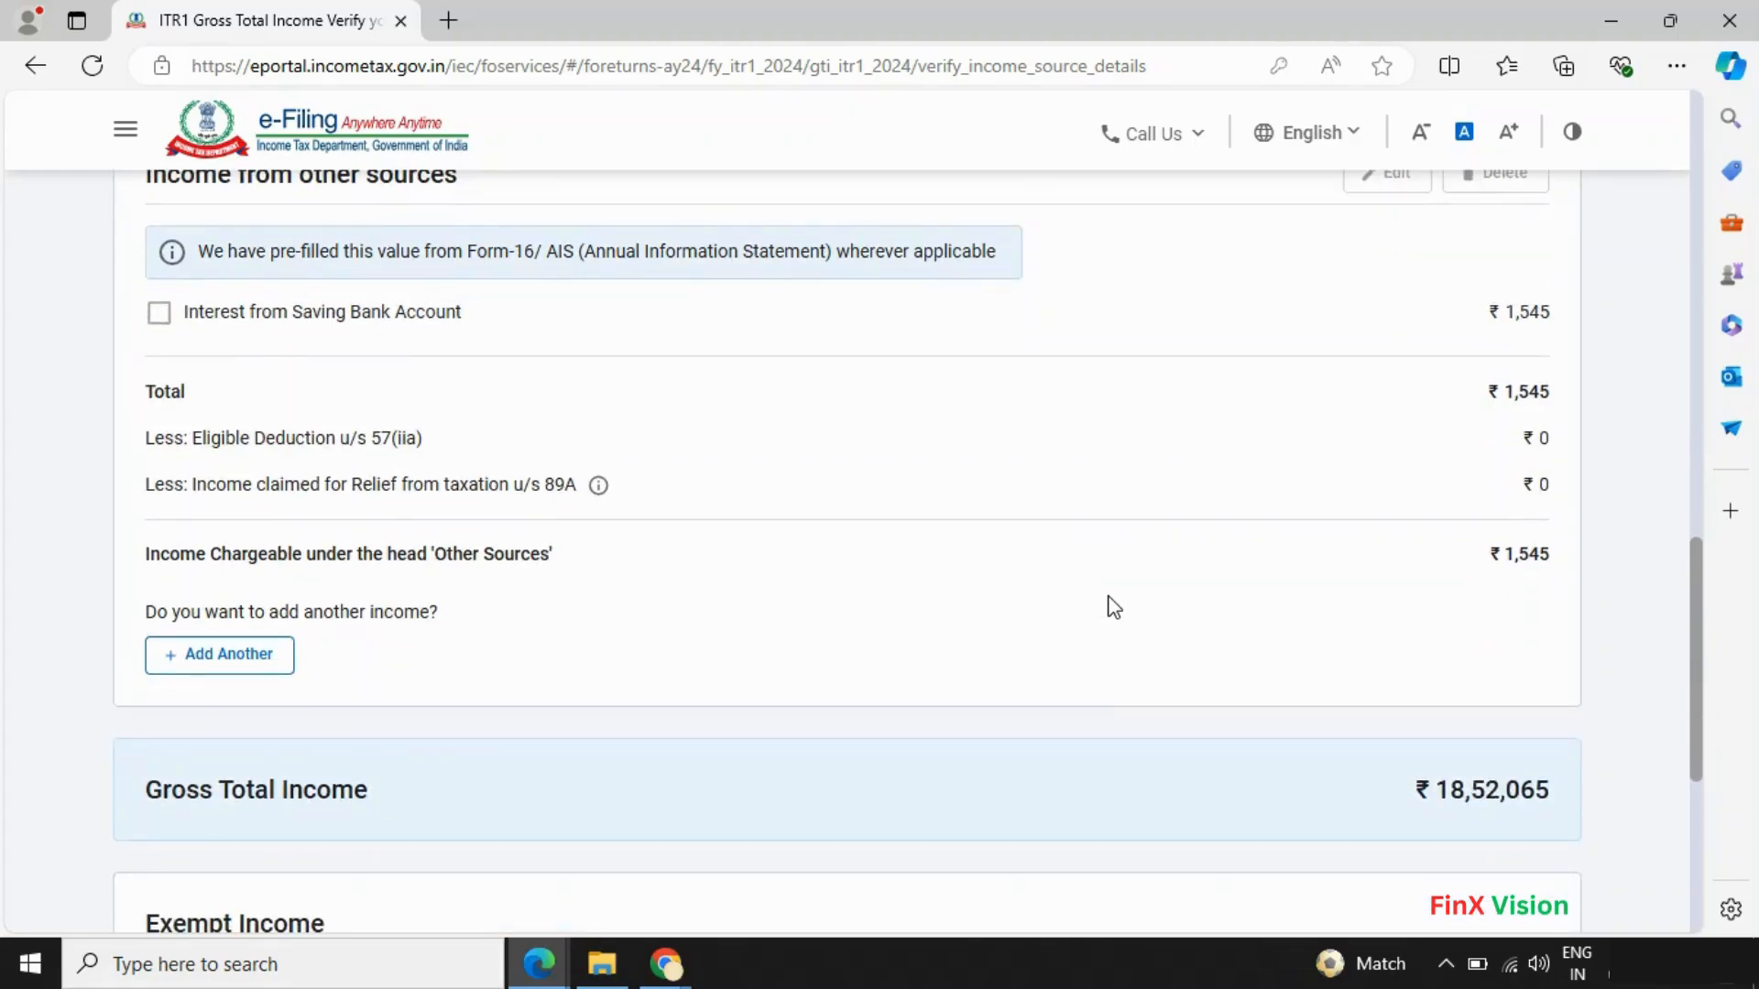
- Save the house property breakup with no property type selected, leaving house property income at ₹0
click(1511, 675)
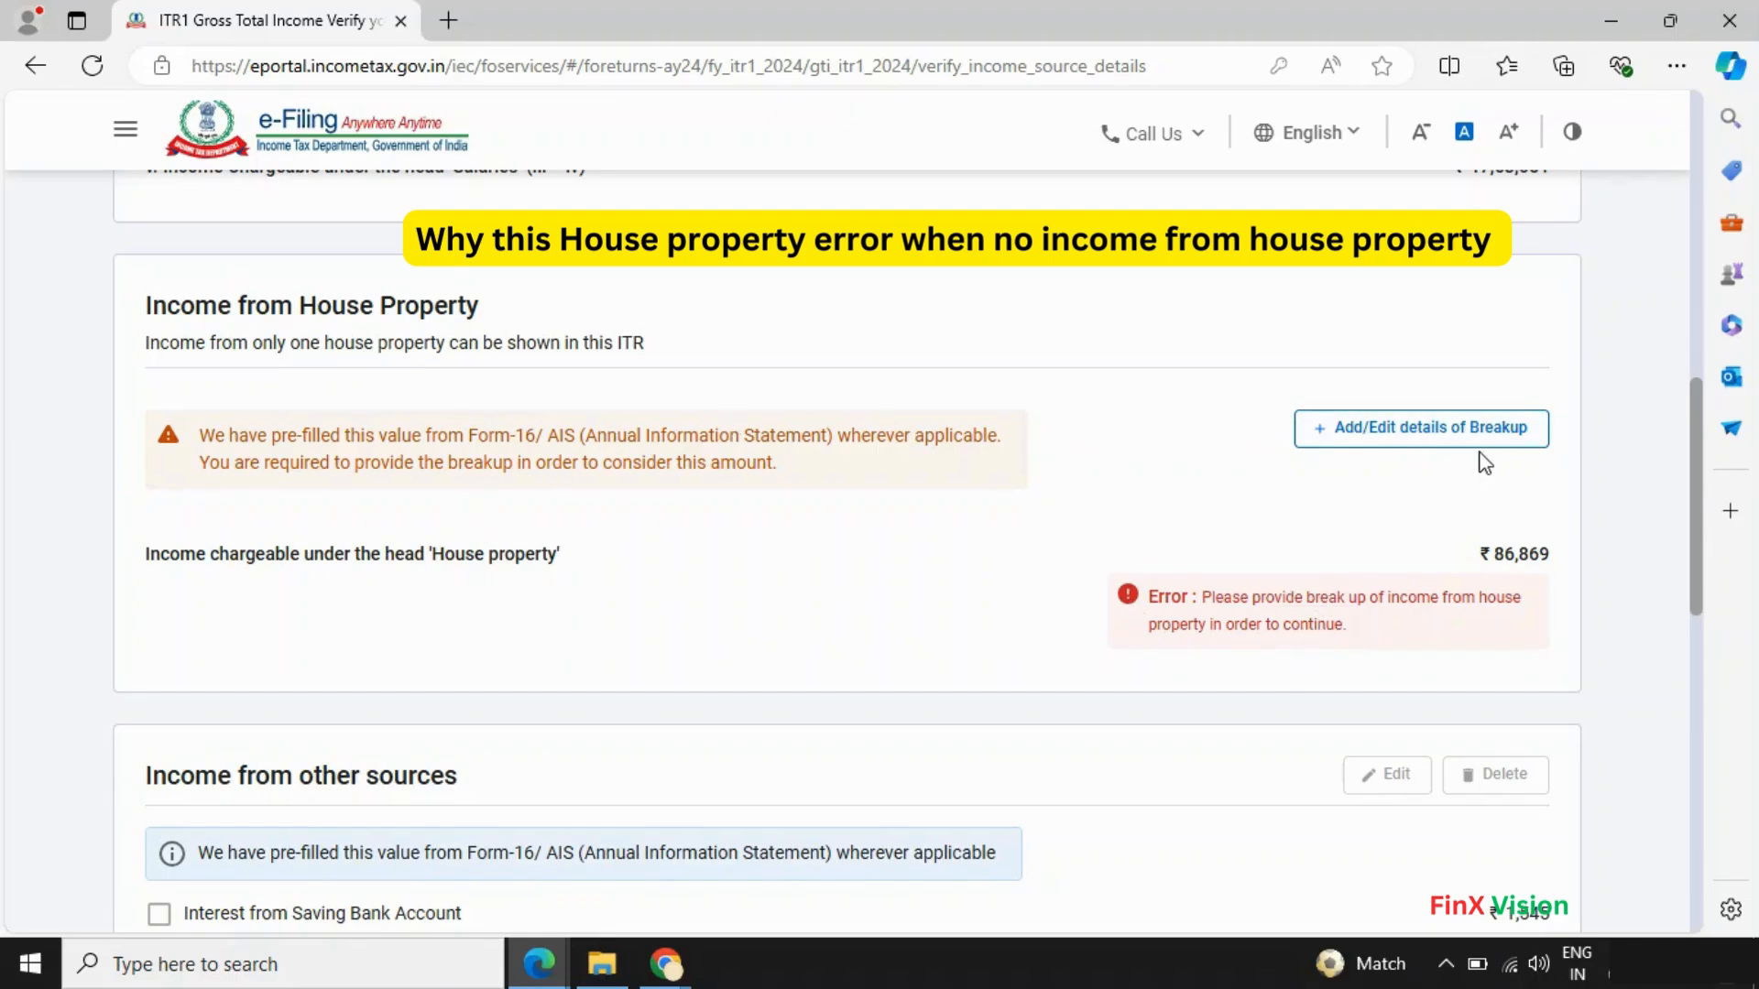
click(1432, 433)
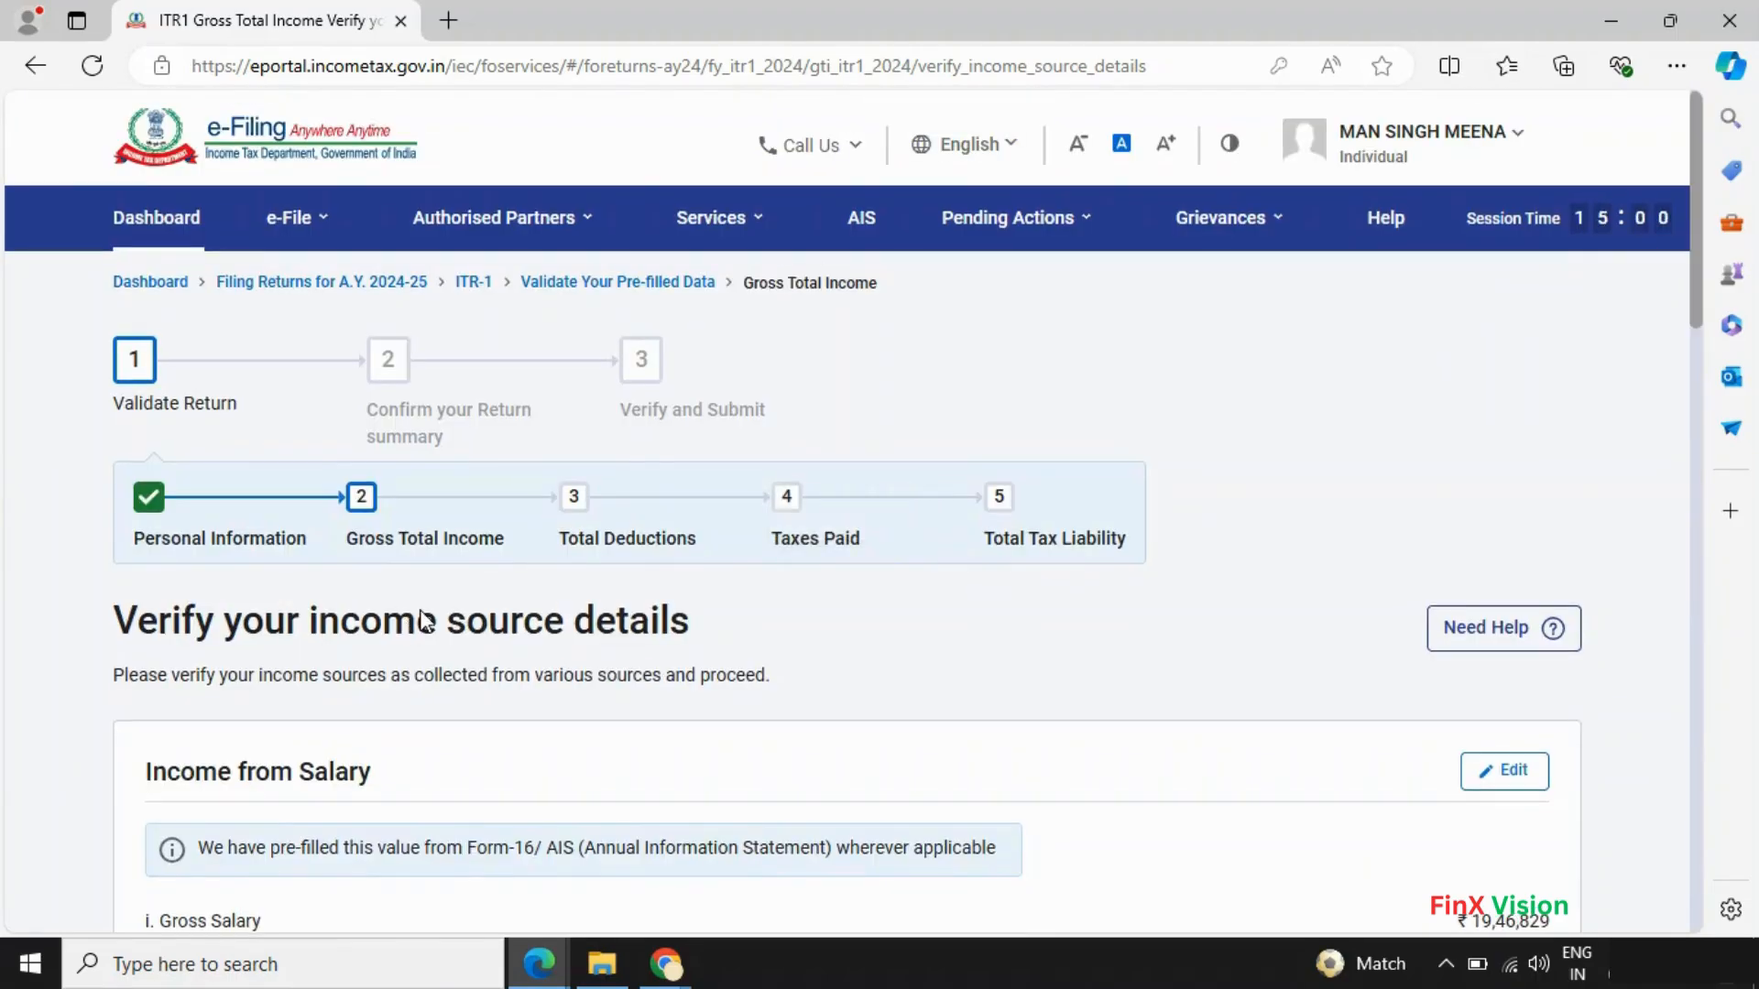
scroll(423, 621, down, 8)
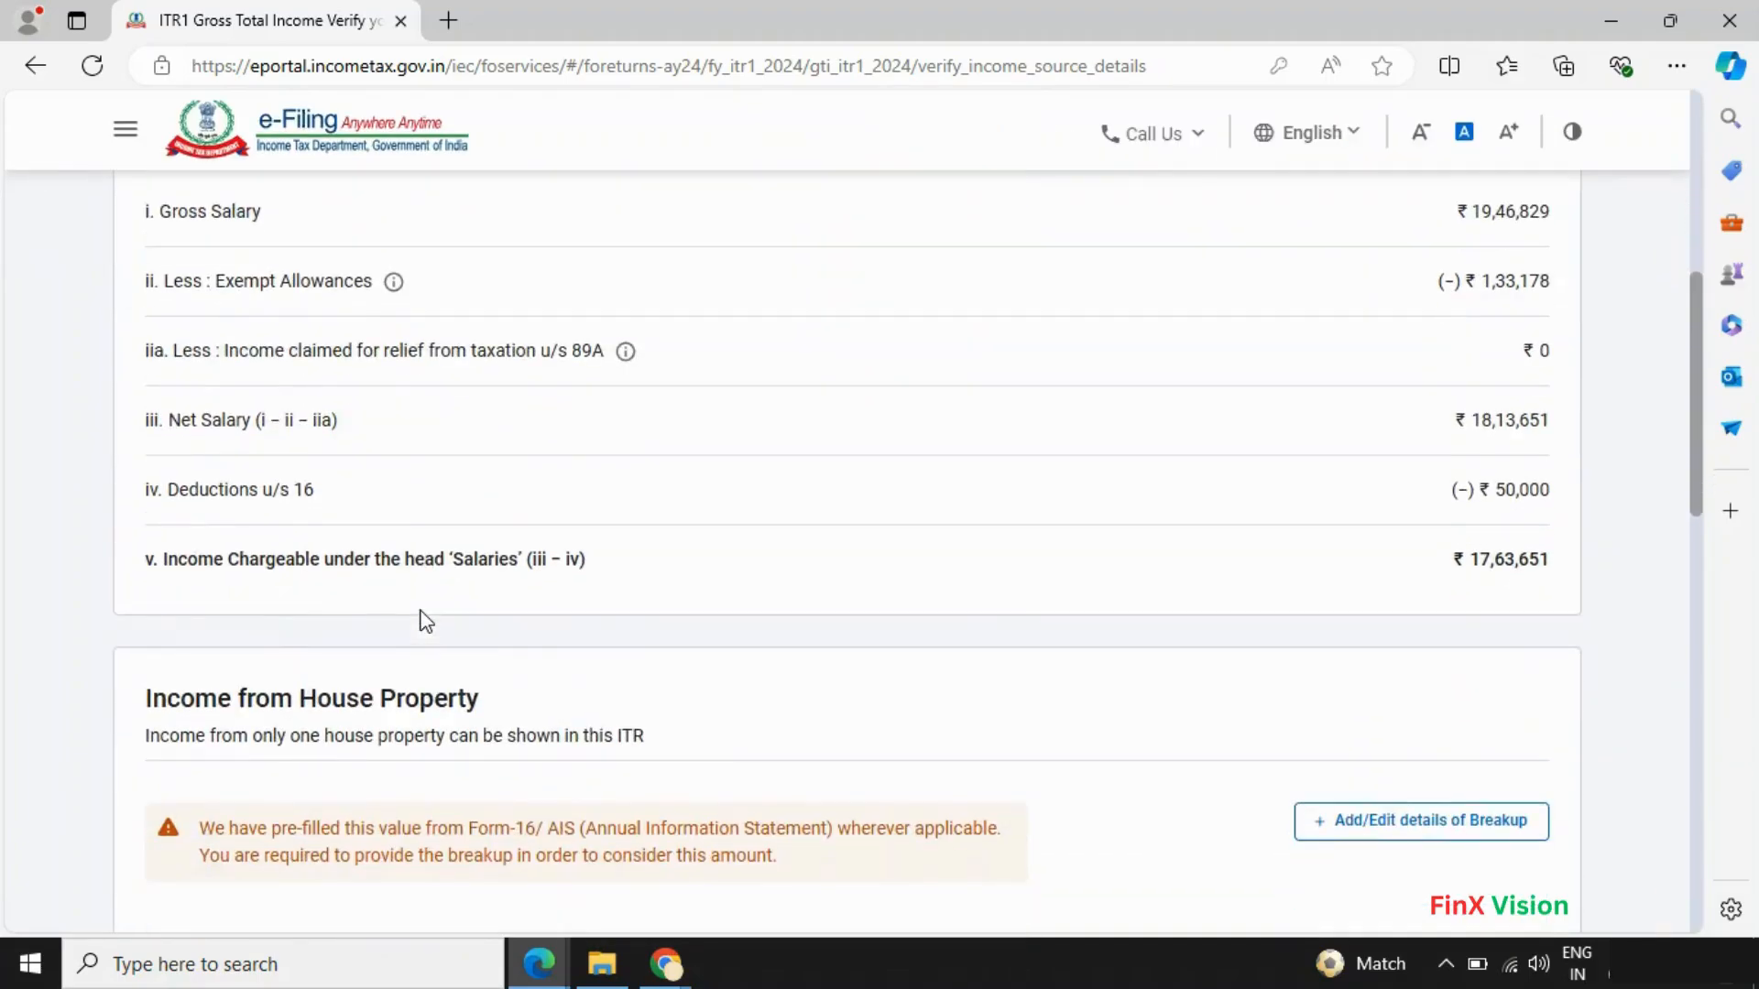
scroll(549, 622, down, 2)
scroll(1008, 761, down, 2)
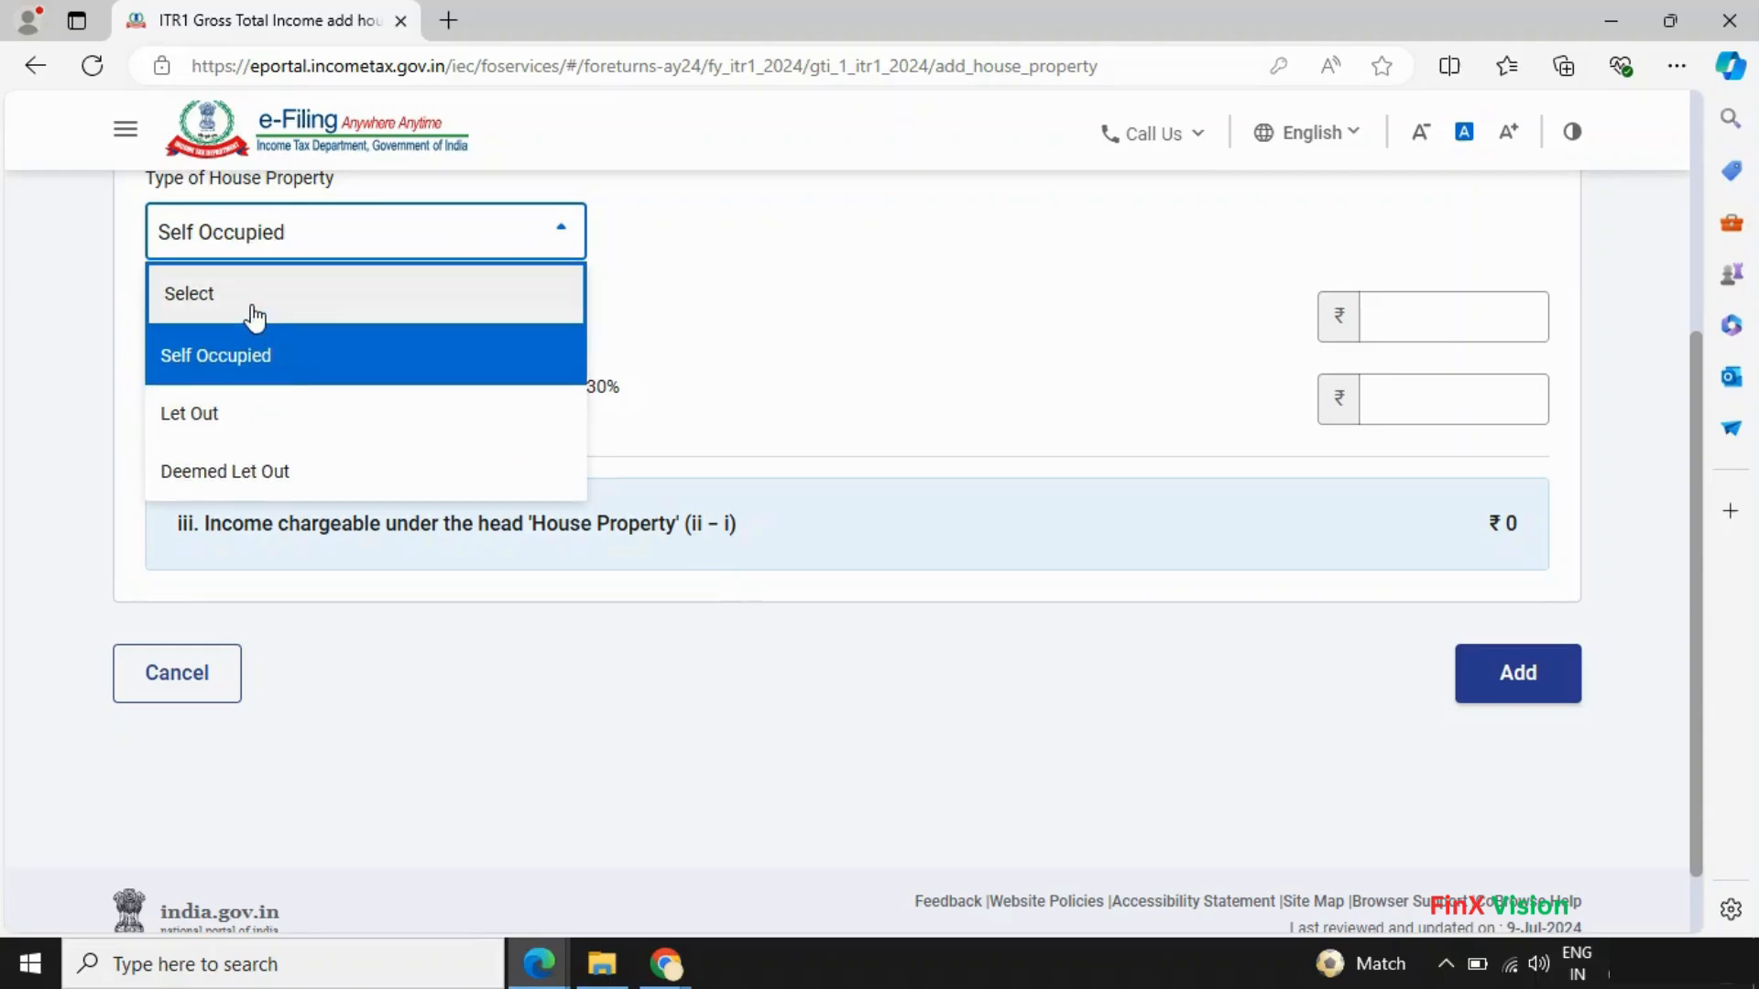
click(275, 303)
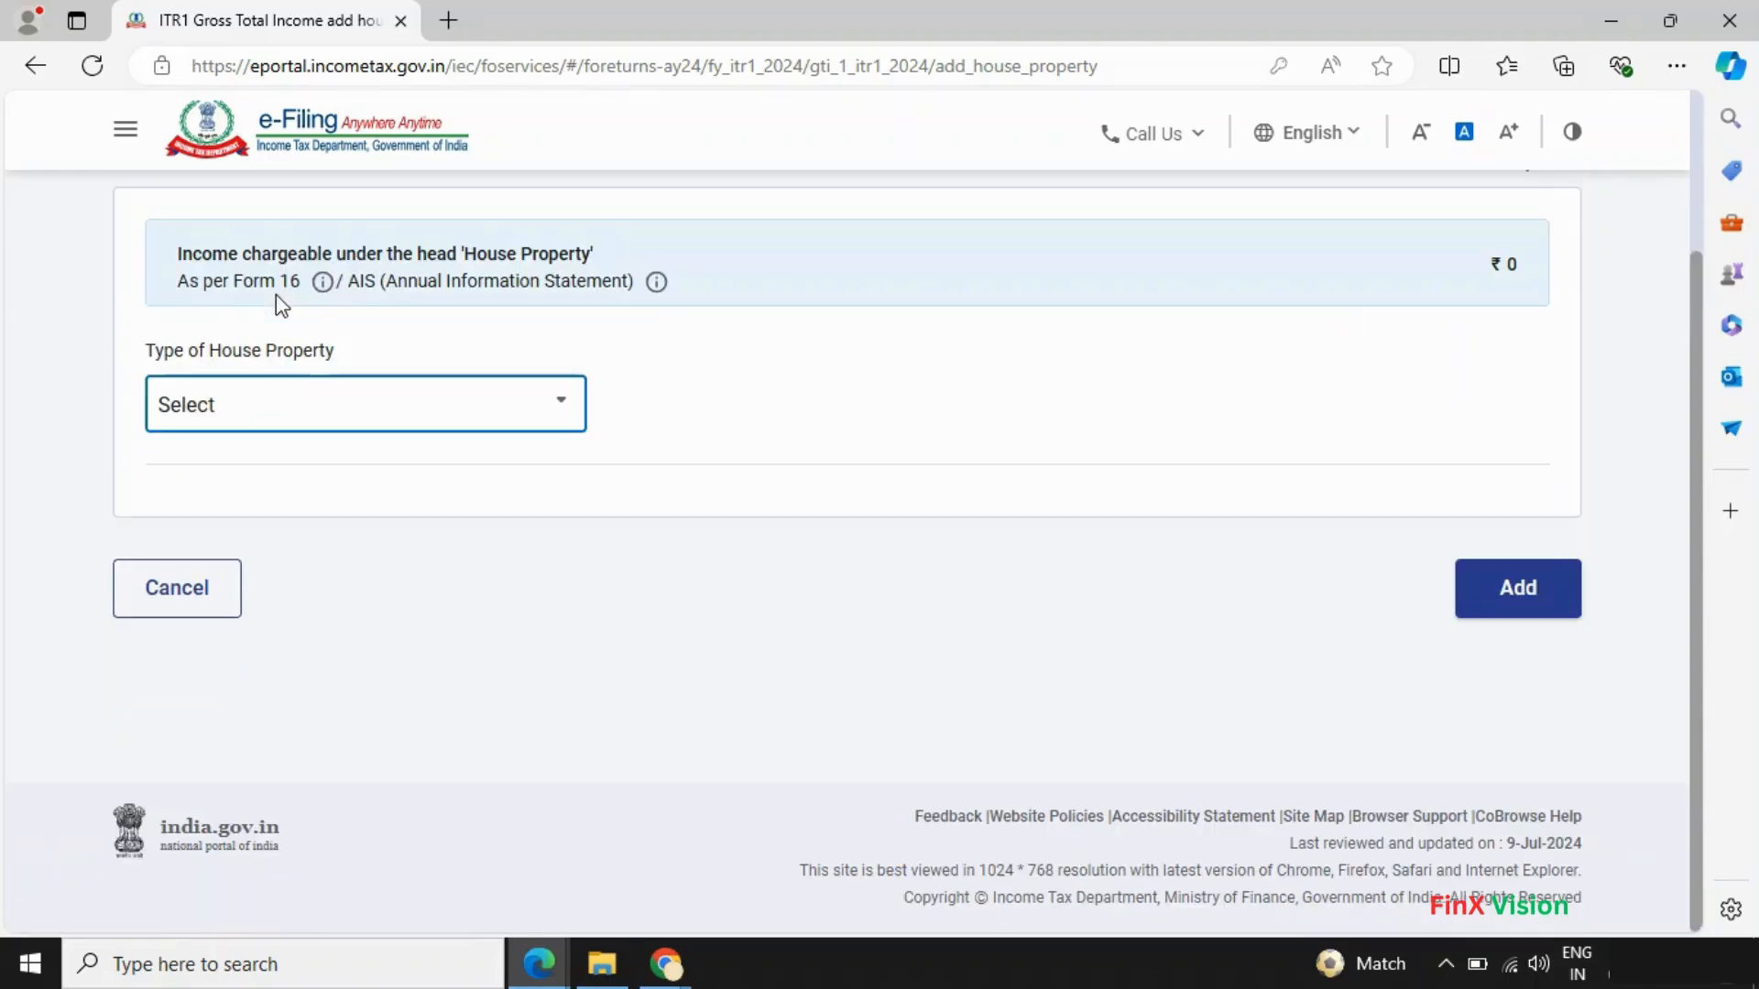
click(1540, 625)
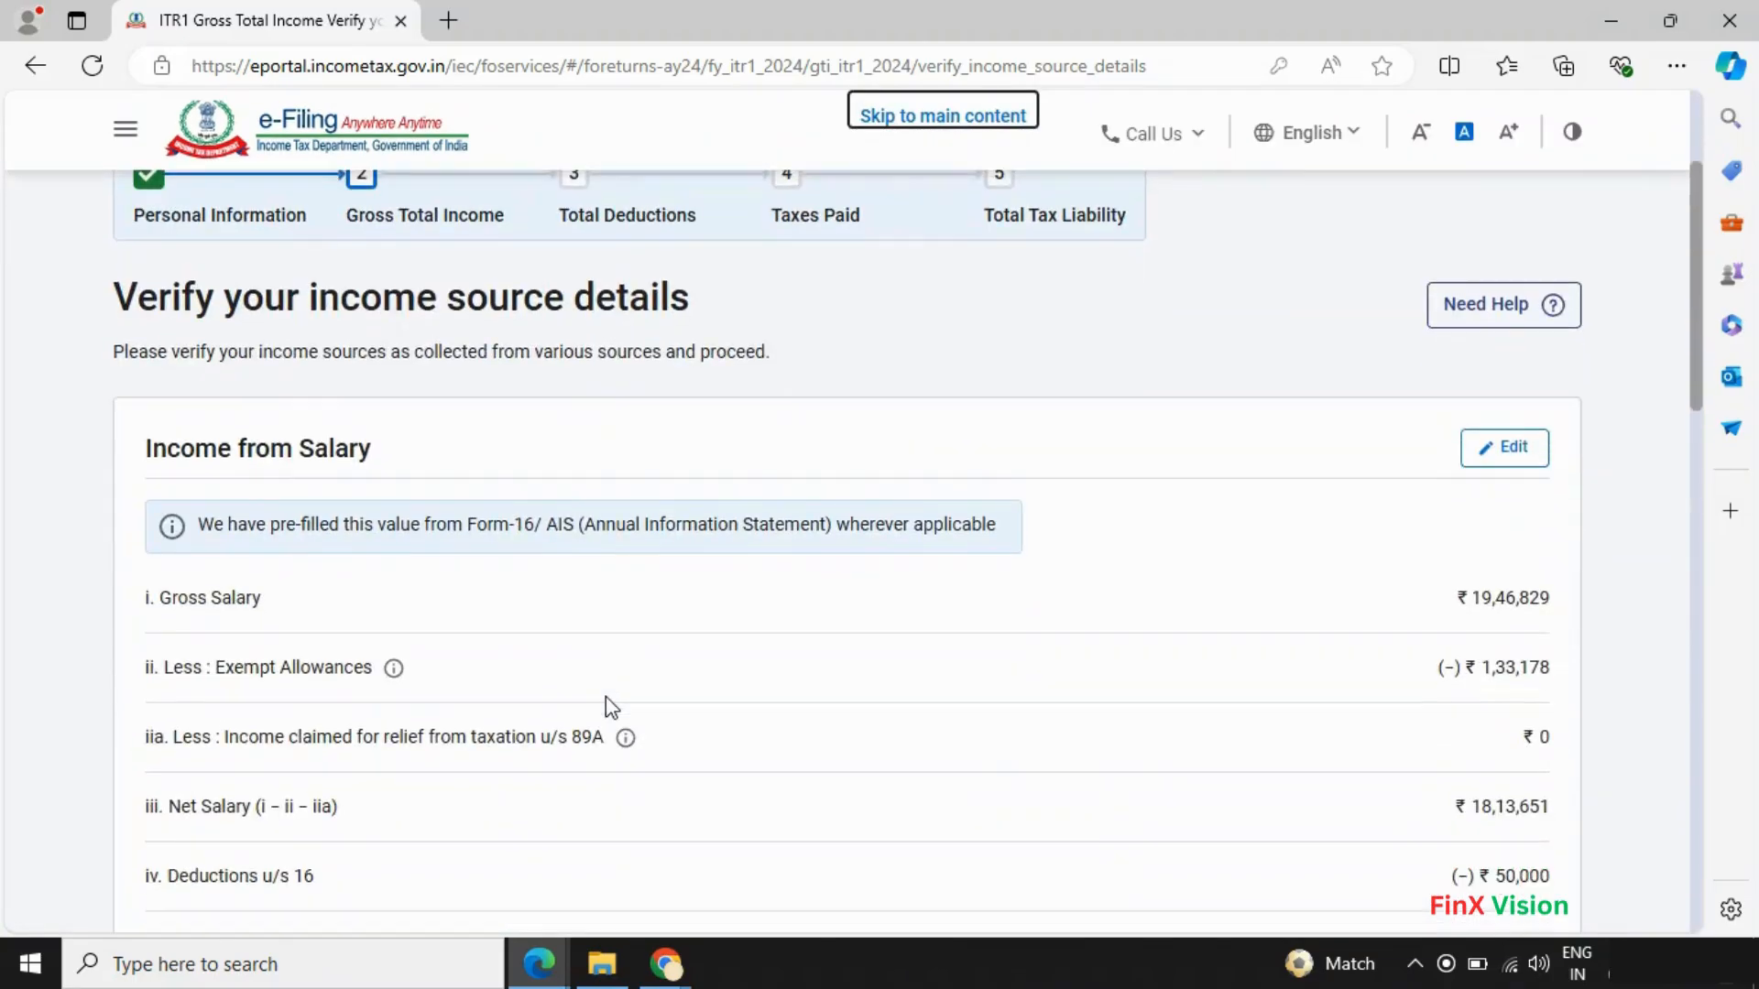
scroll(606, 696, down, 8)
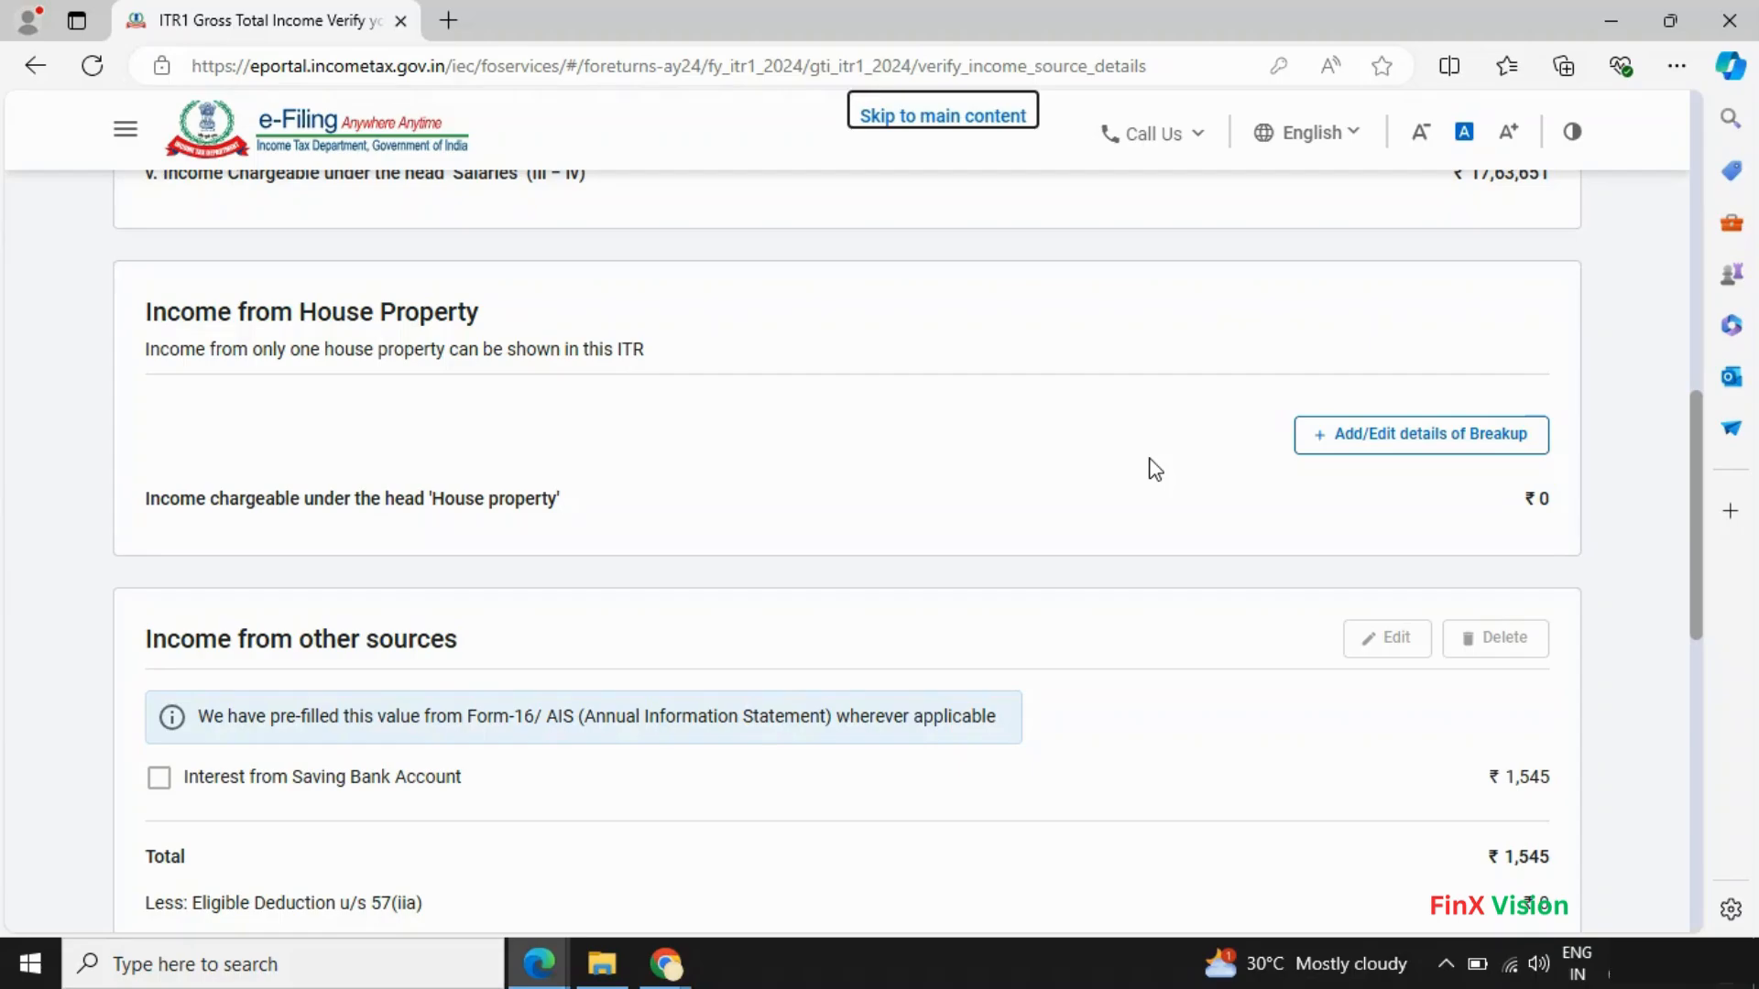
scroll(1154, 469, down, 3)
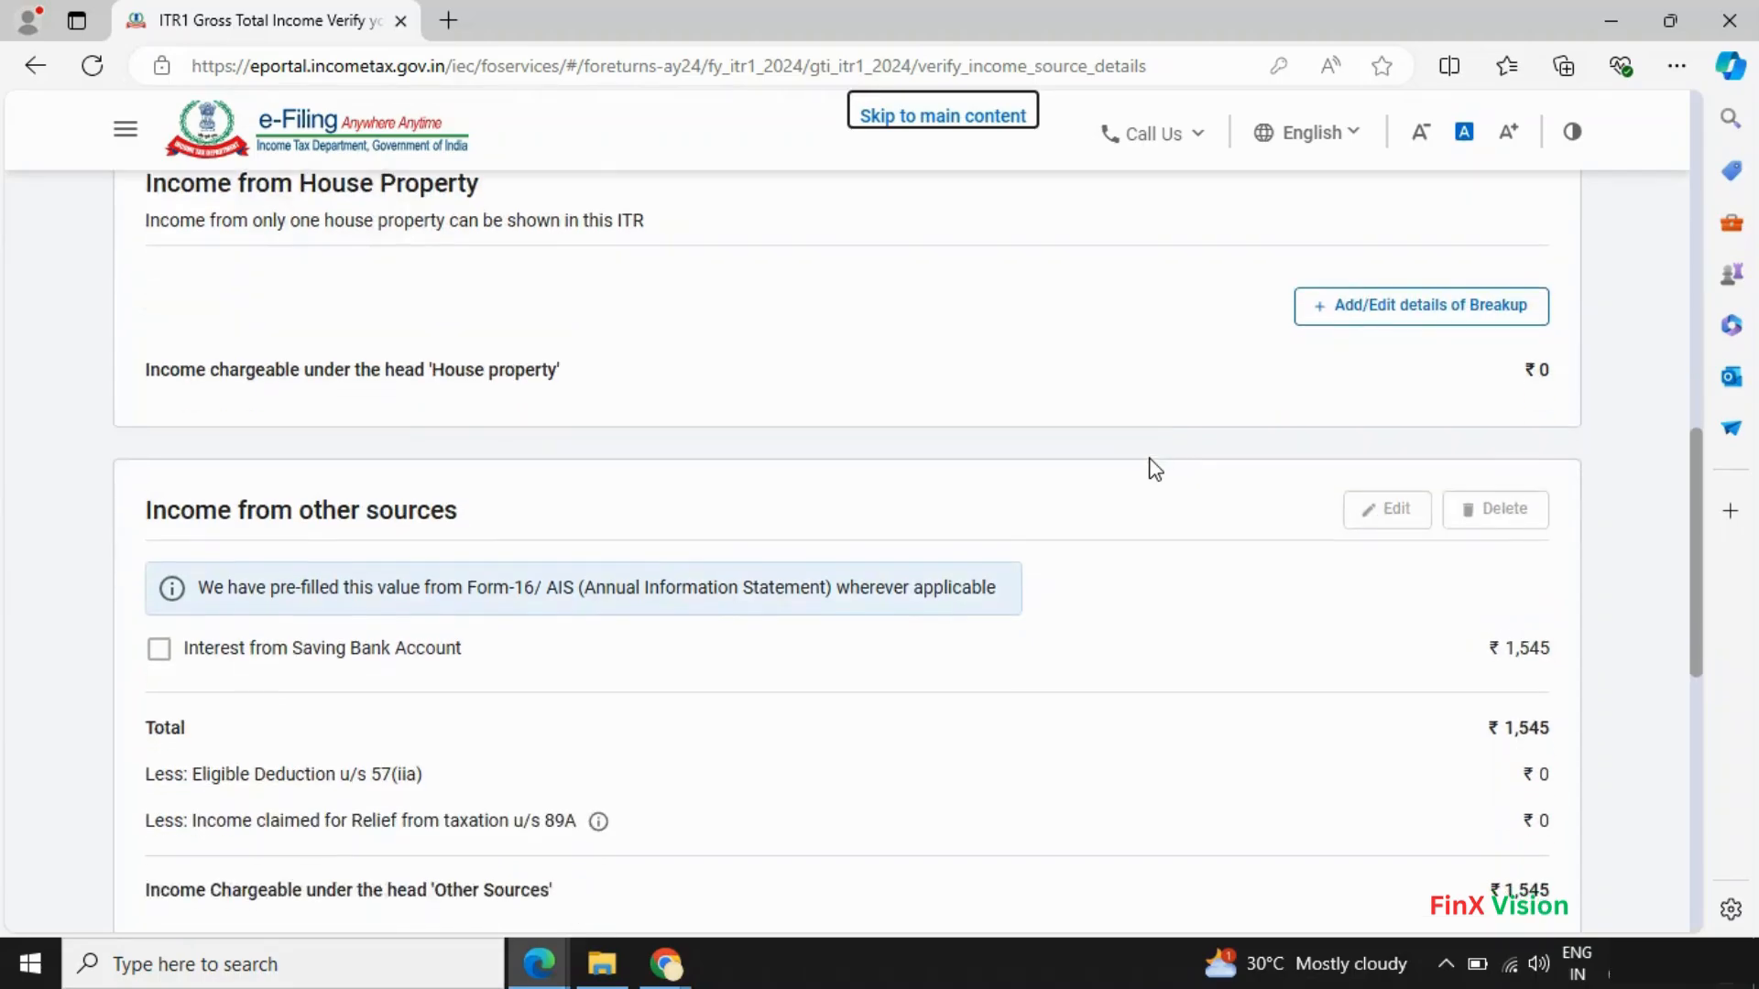
scroll(1156, 470, up, 3)
scroll(1158, 474, down, 5)
scroll(1156, 474, down, 5)
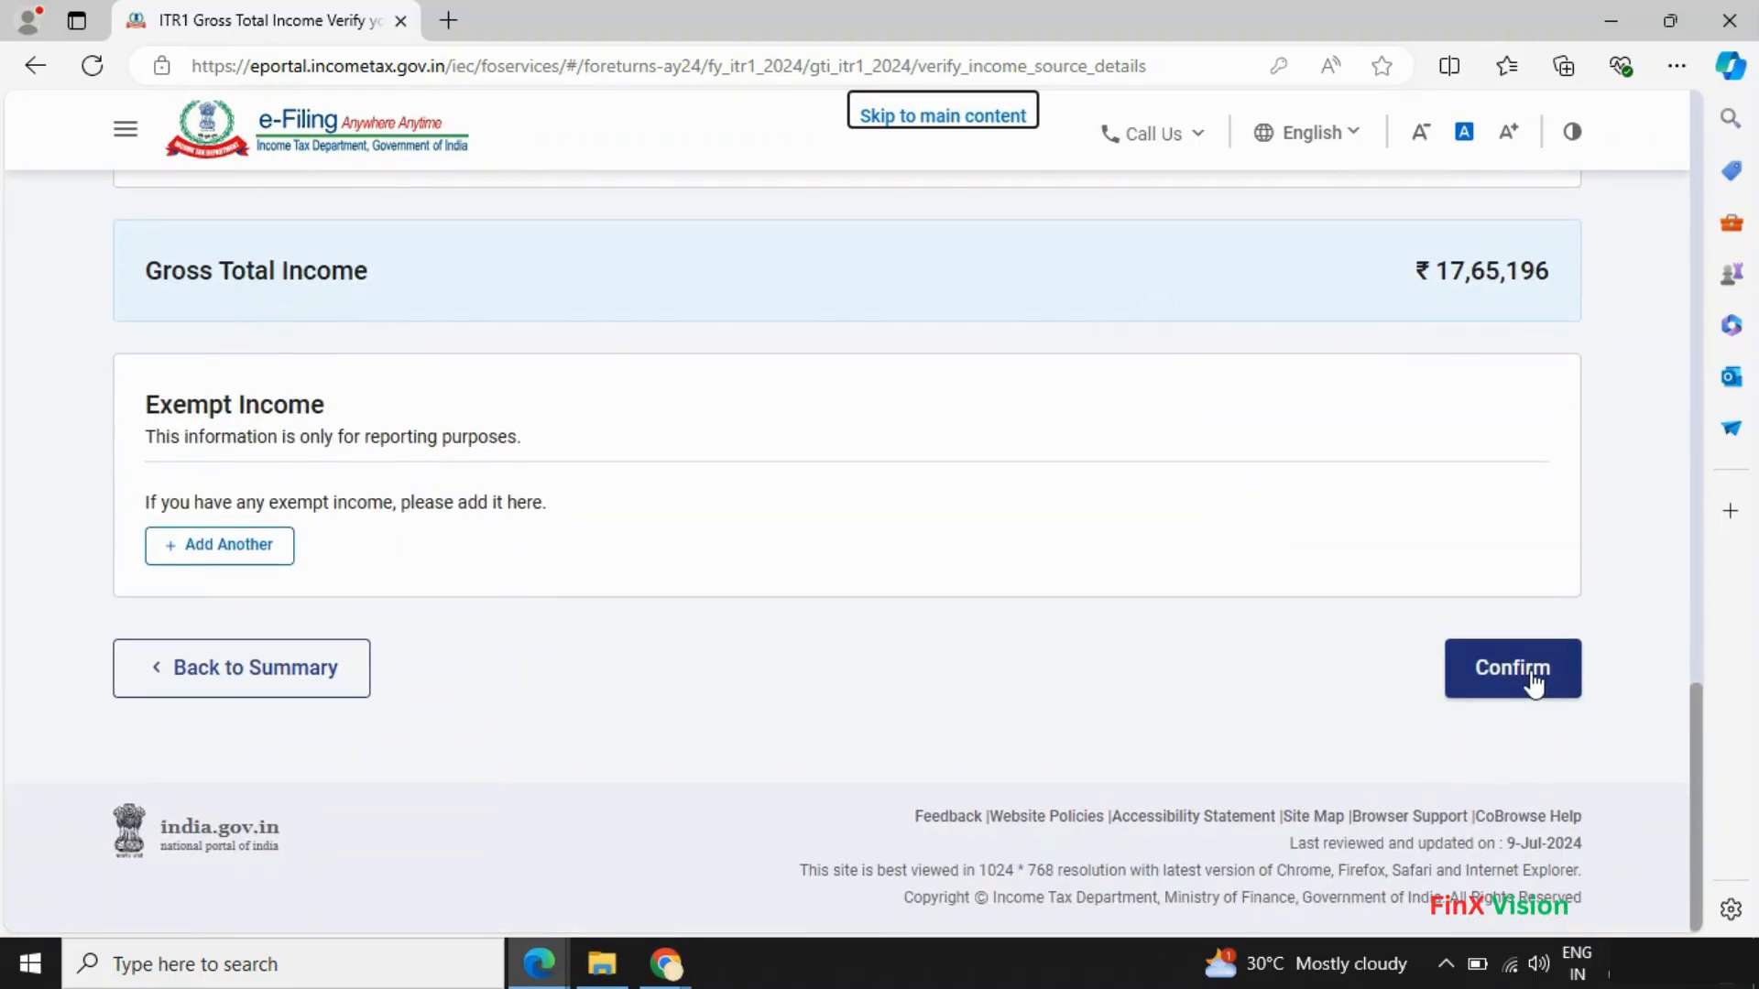
- Confirm Gross Total Income of ₹17,65,196 and go to the Total Deductions section
click(1531, 676)
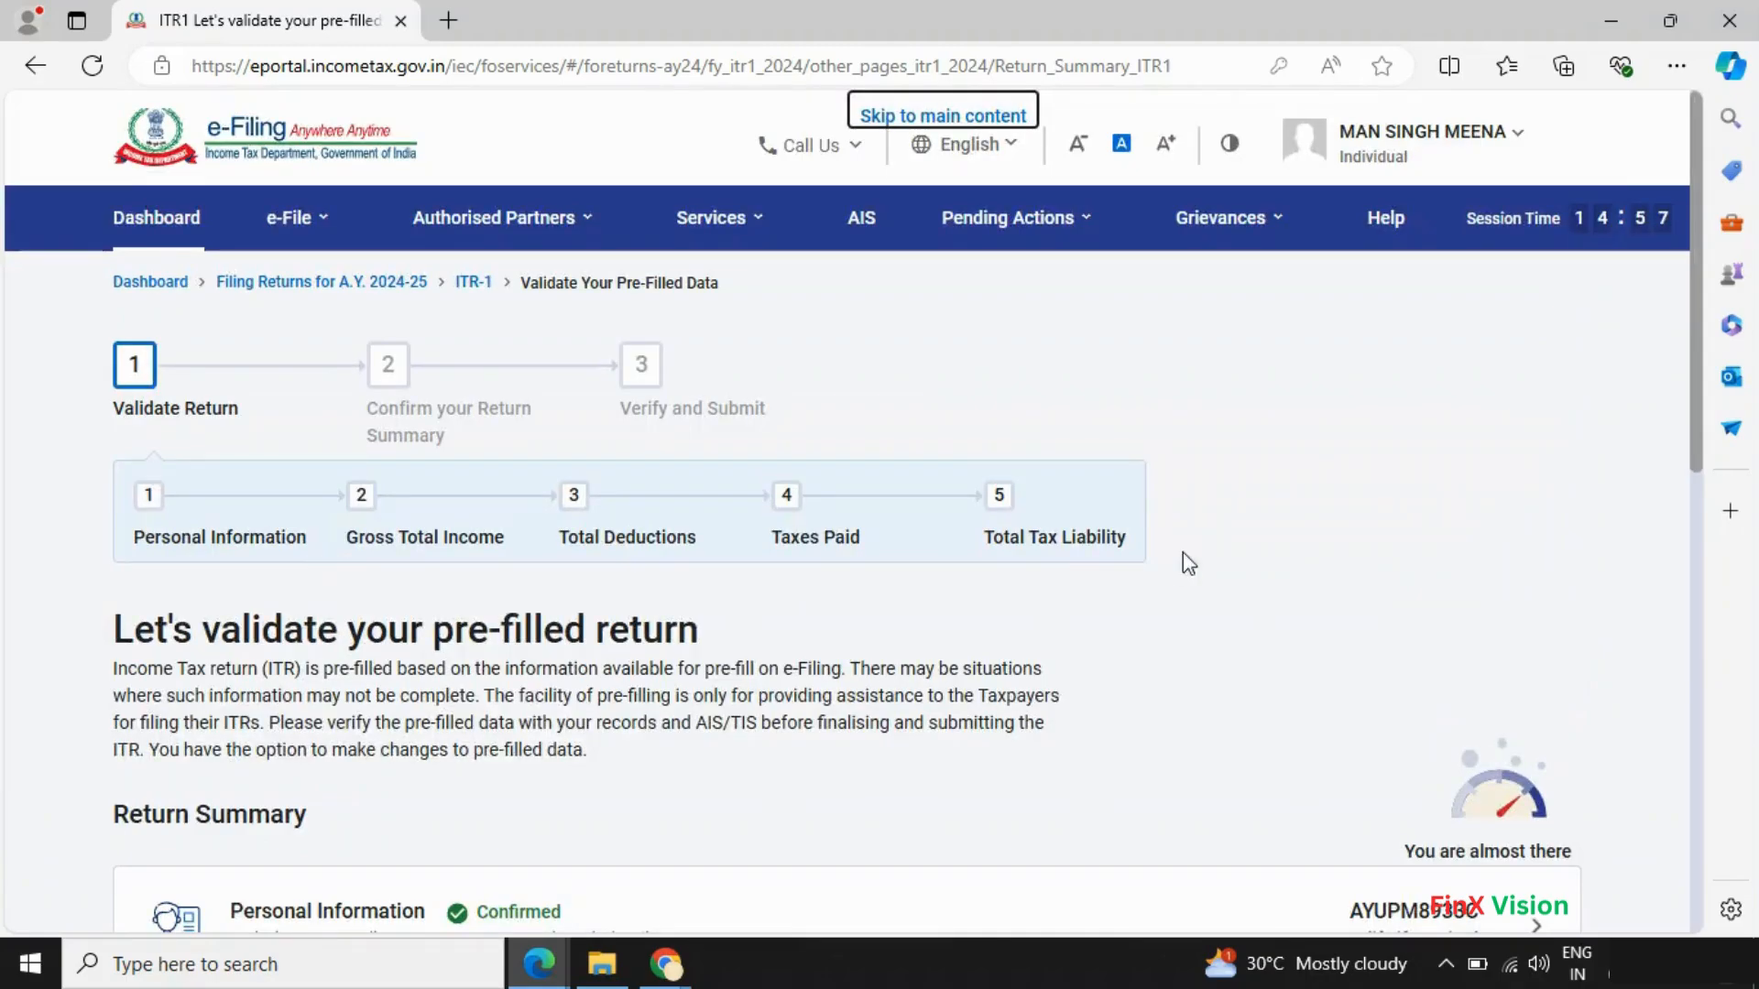
scroll(1182, 561, down, 5)
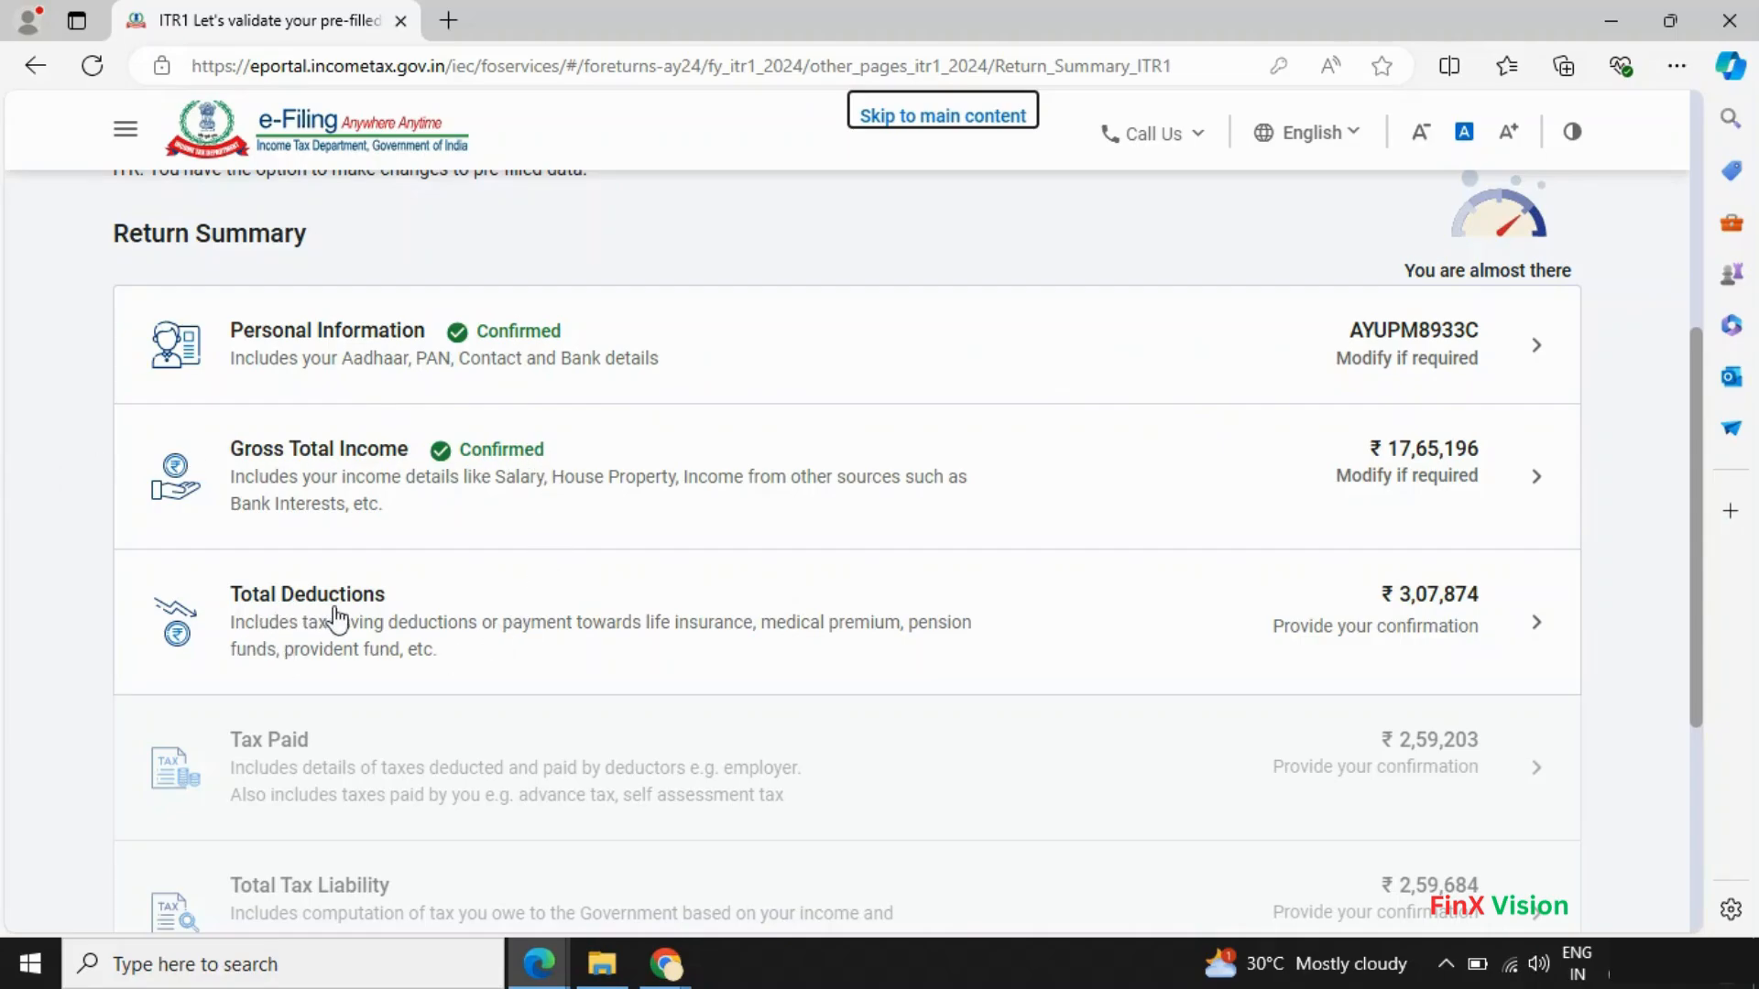
click(1534, 632)
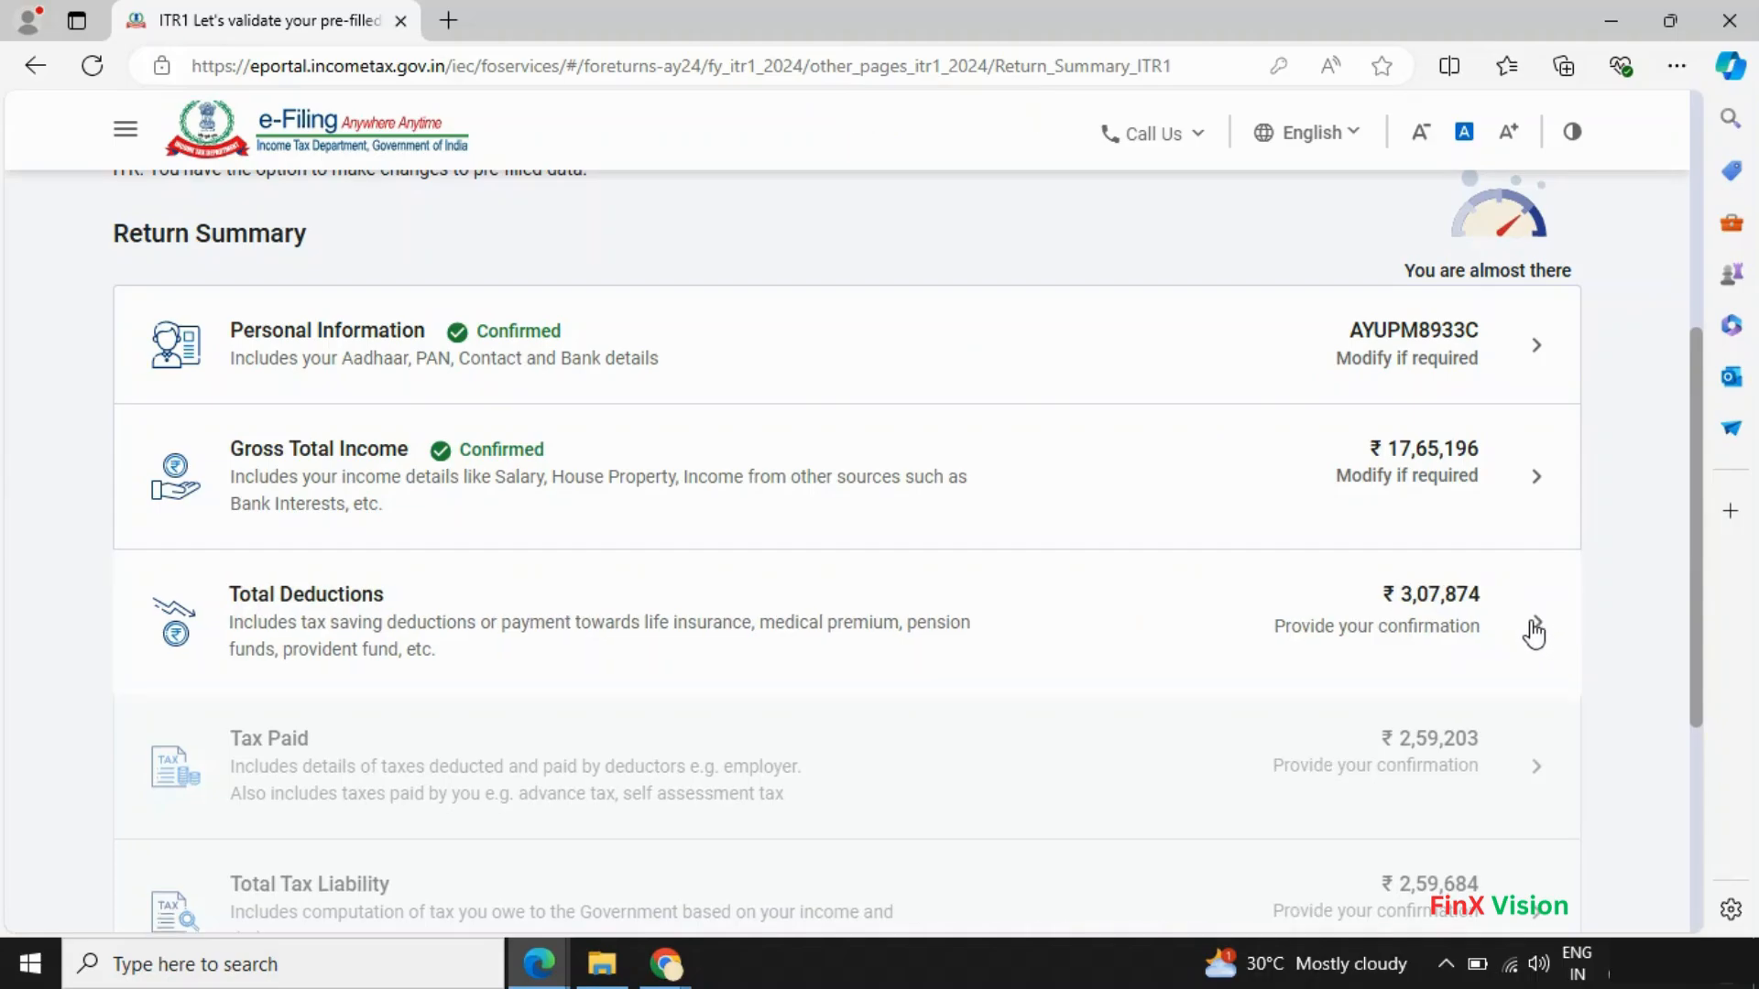
scroll(746, 595, down, 3)
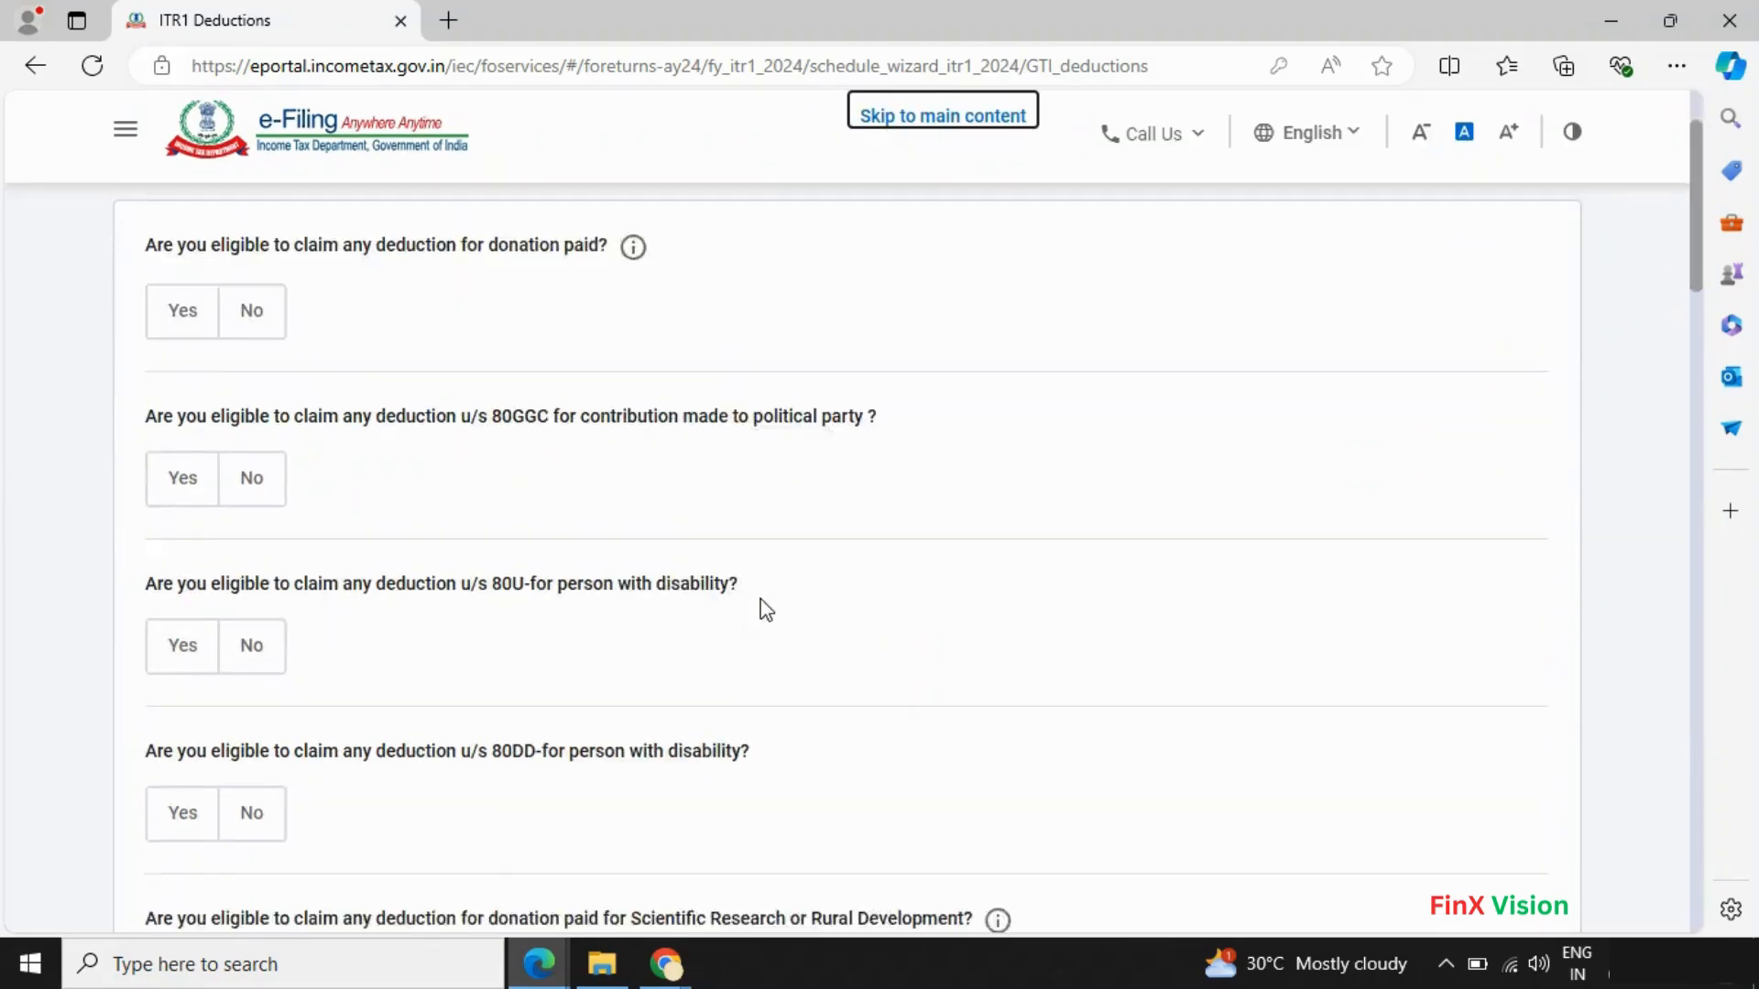
- Skip the deduction eligibility questions and review the pre-filled deductions, starting with 80C at ₹32,285
scroll(765, 609, down, 5)
scroll(280, 652, down, 1)
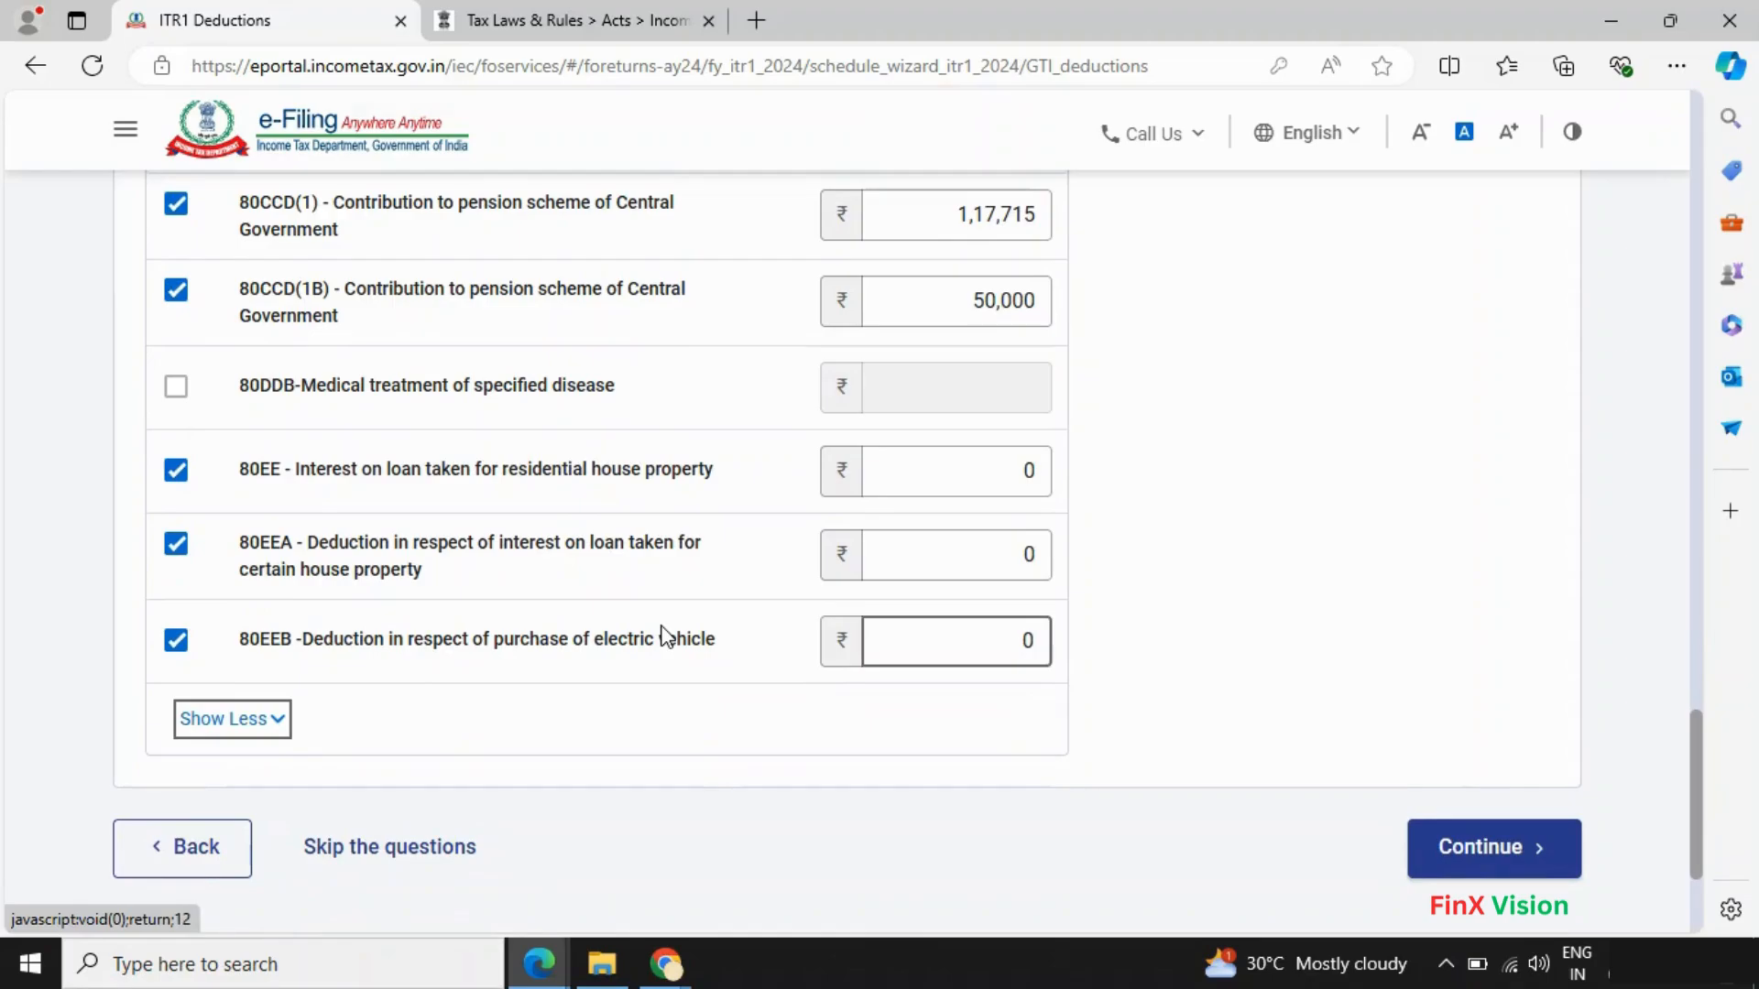
click(436, 847)
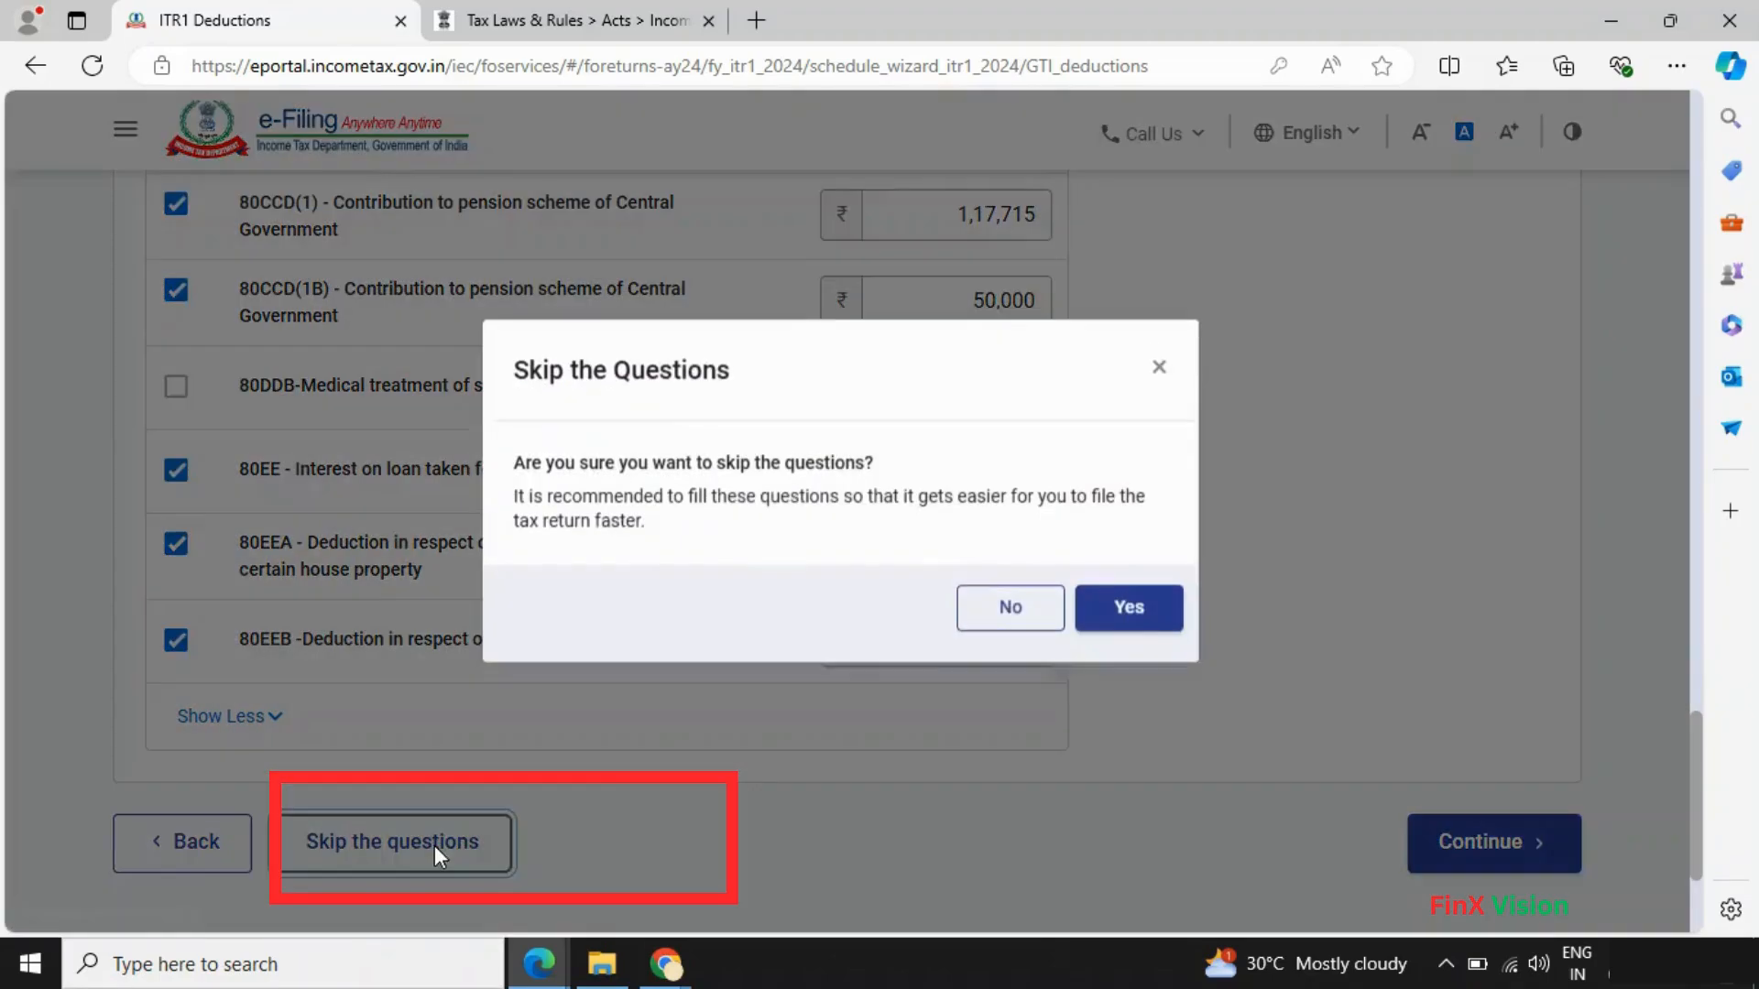
click(1126, 618)
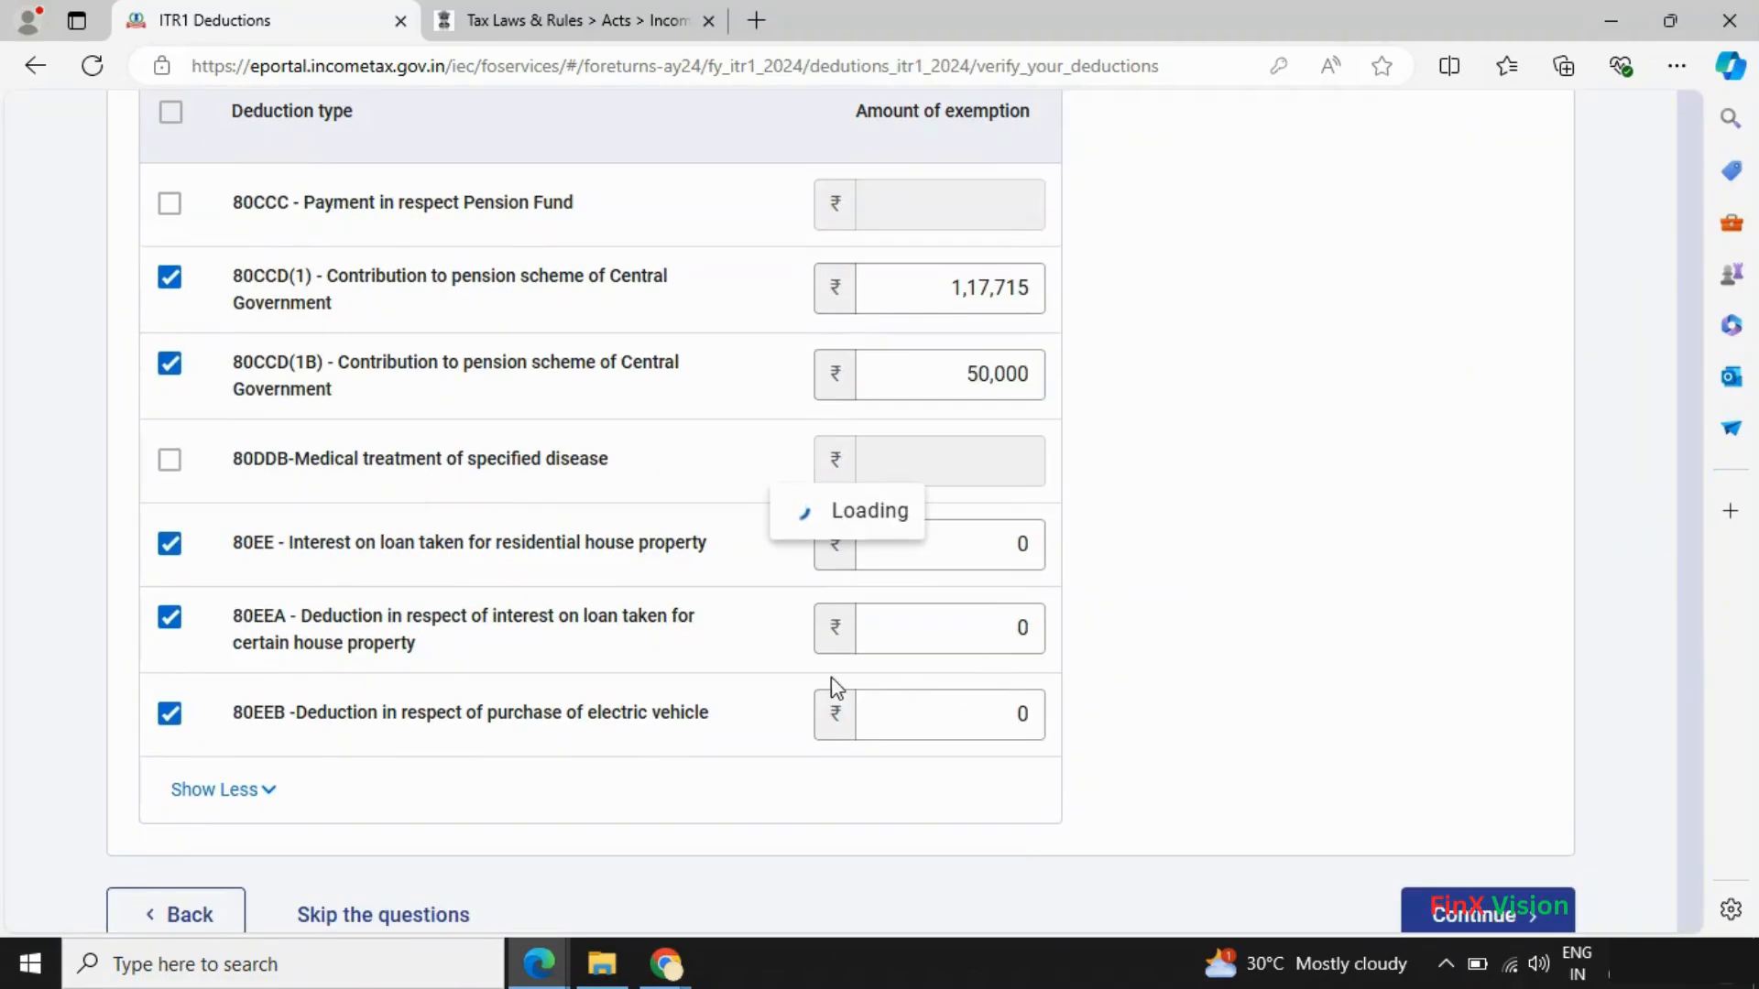
scroll(554, 687, down, 5)
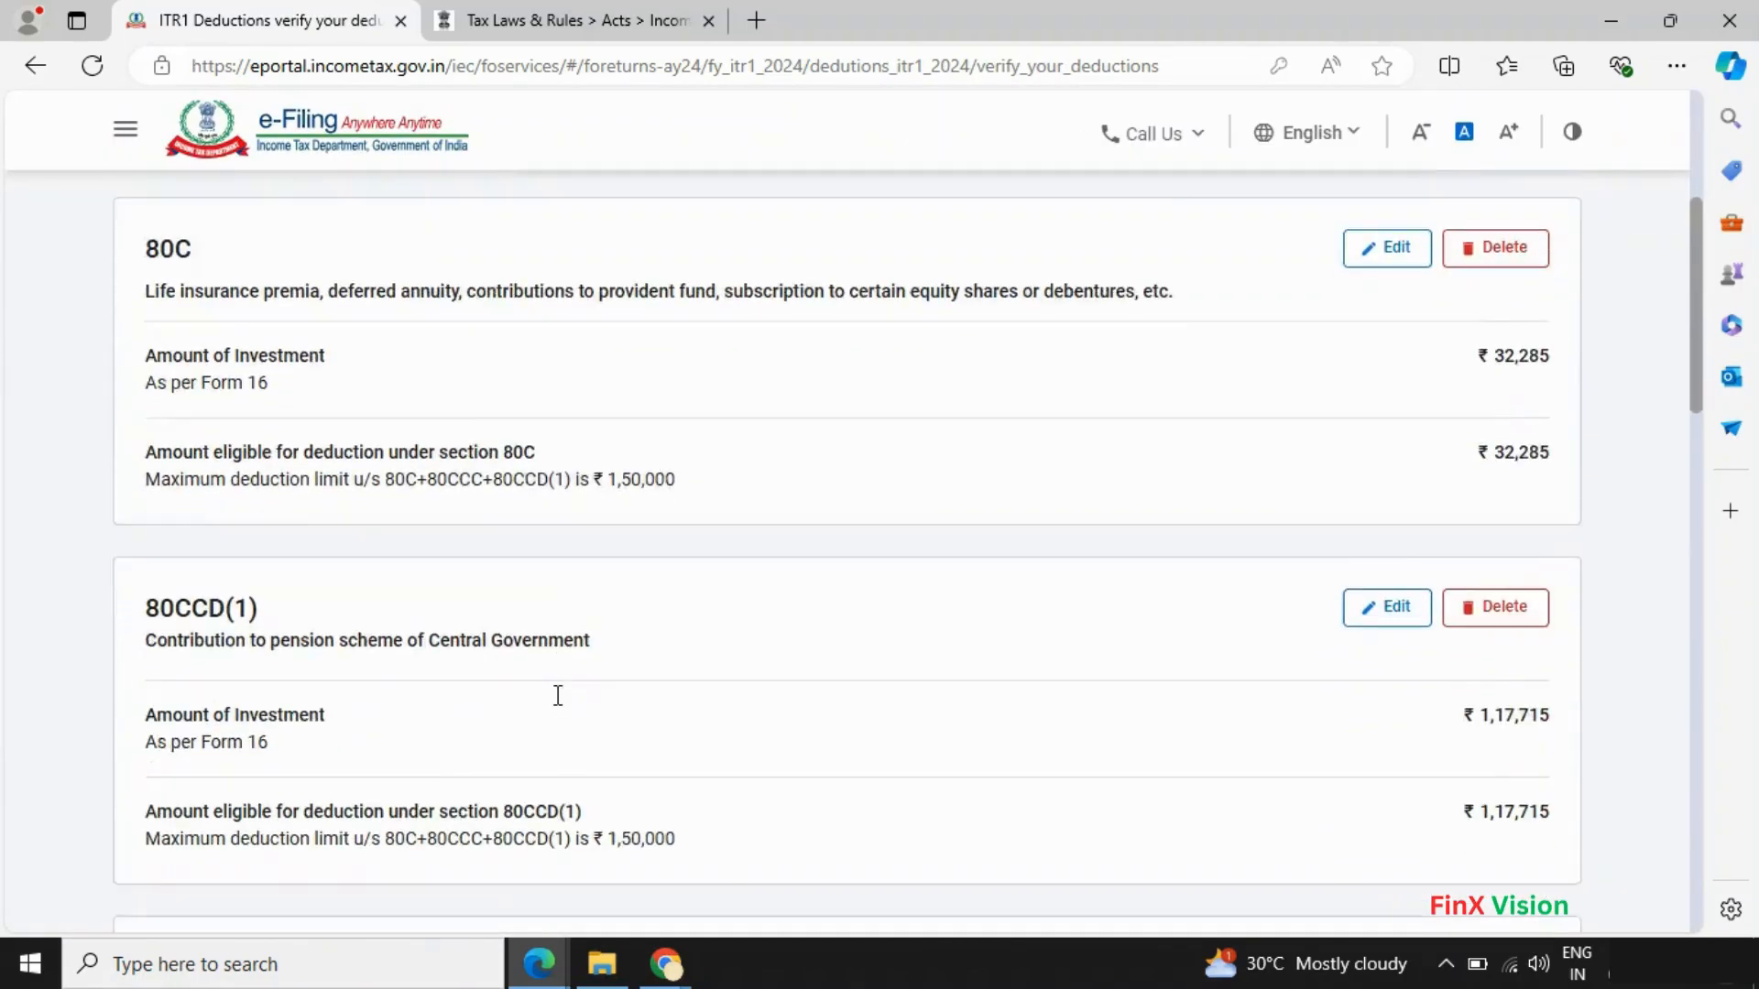
scroll(556, 696, down, 5)
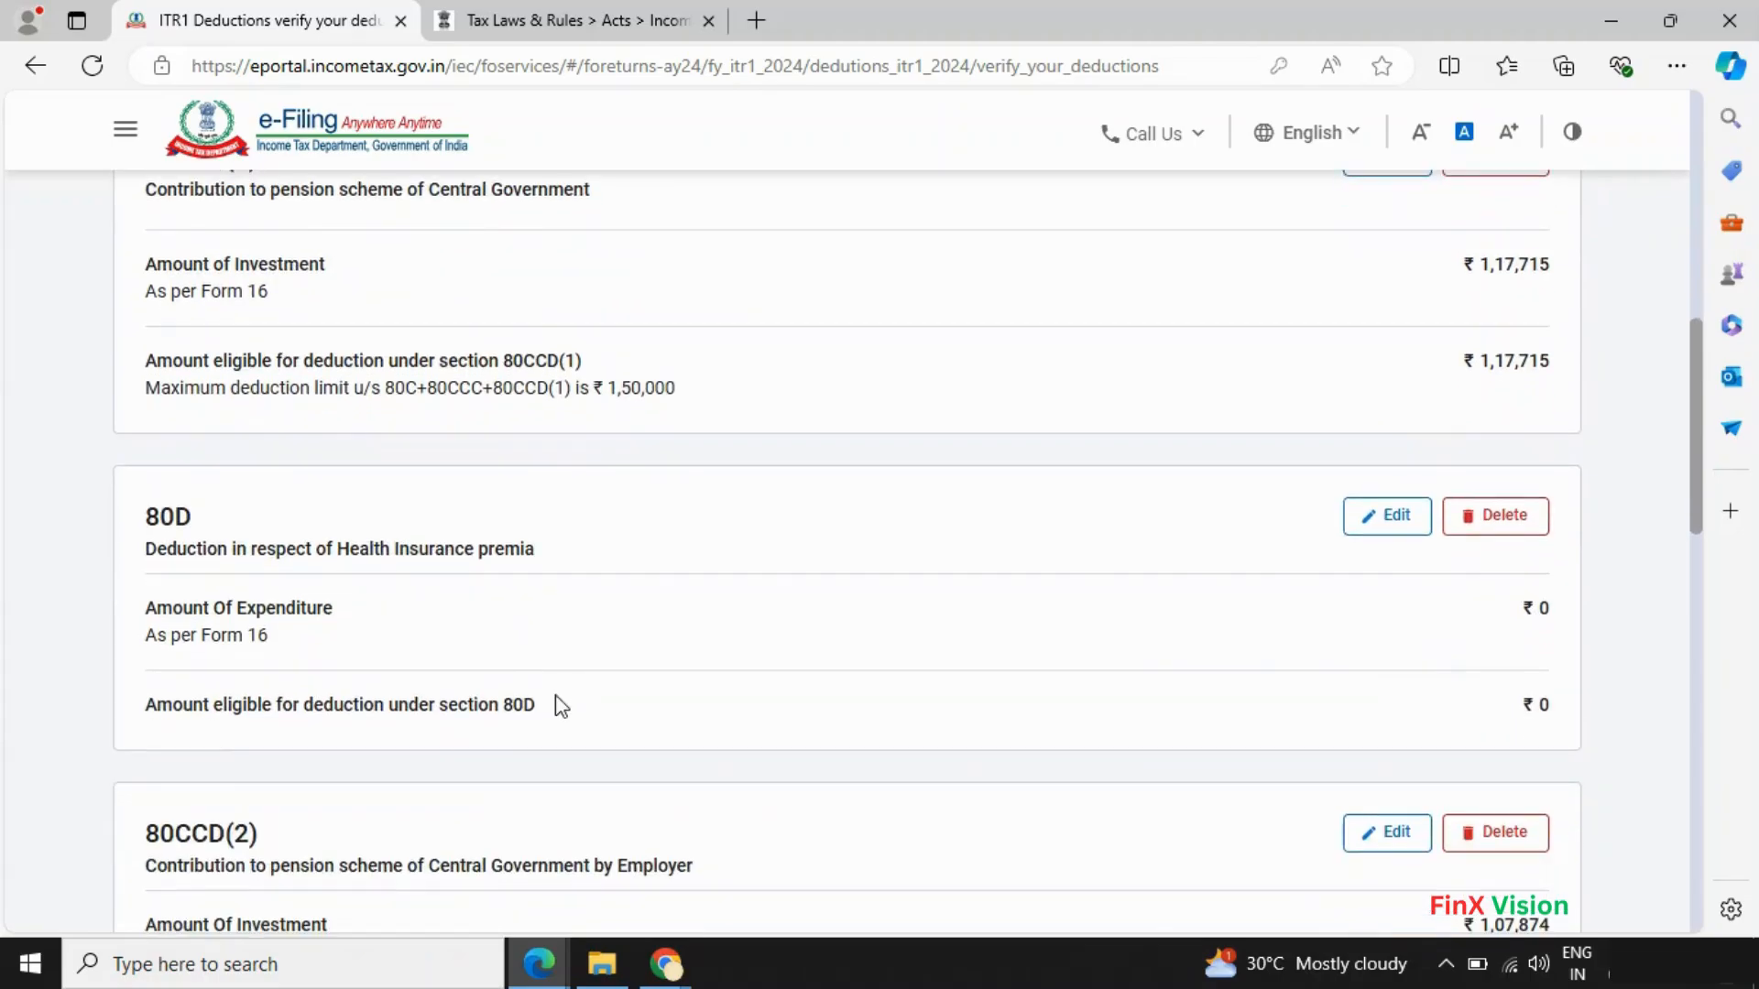
scroll(560, 705, up, 7)
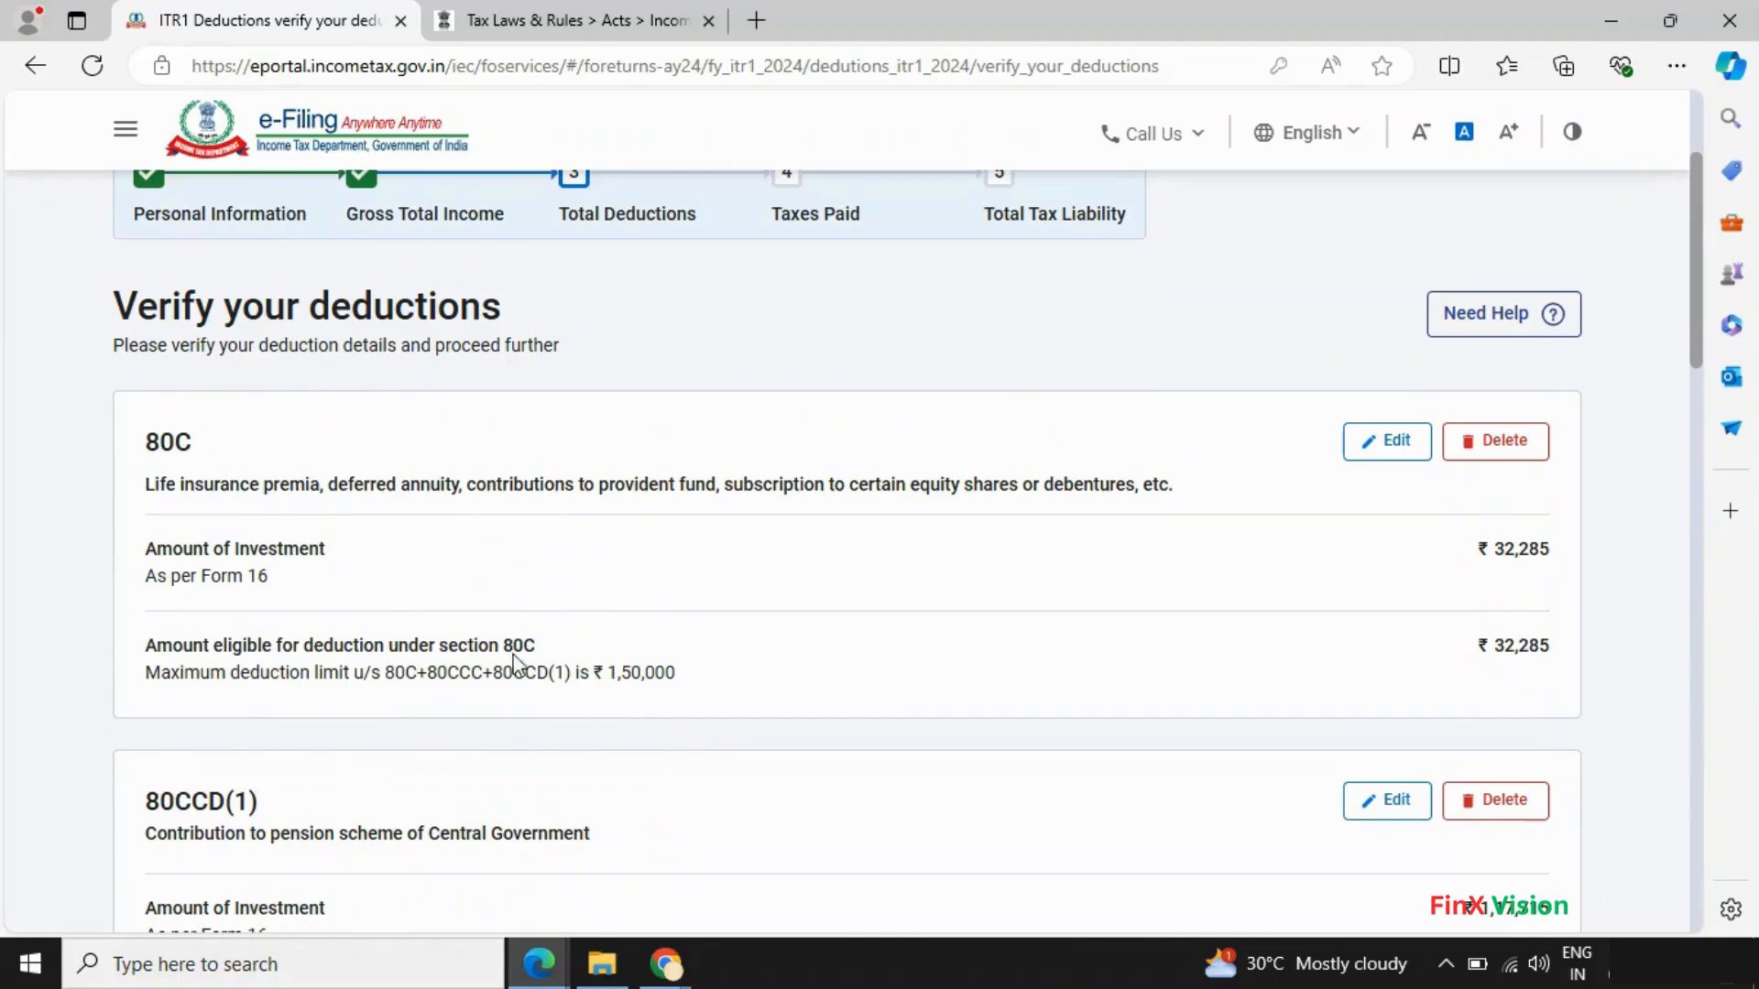
- Replace the 80C amount 32,285 with 1,50,000 copied from Form 16 and save it
click(1393, 451)
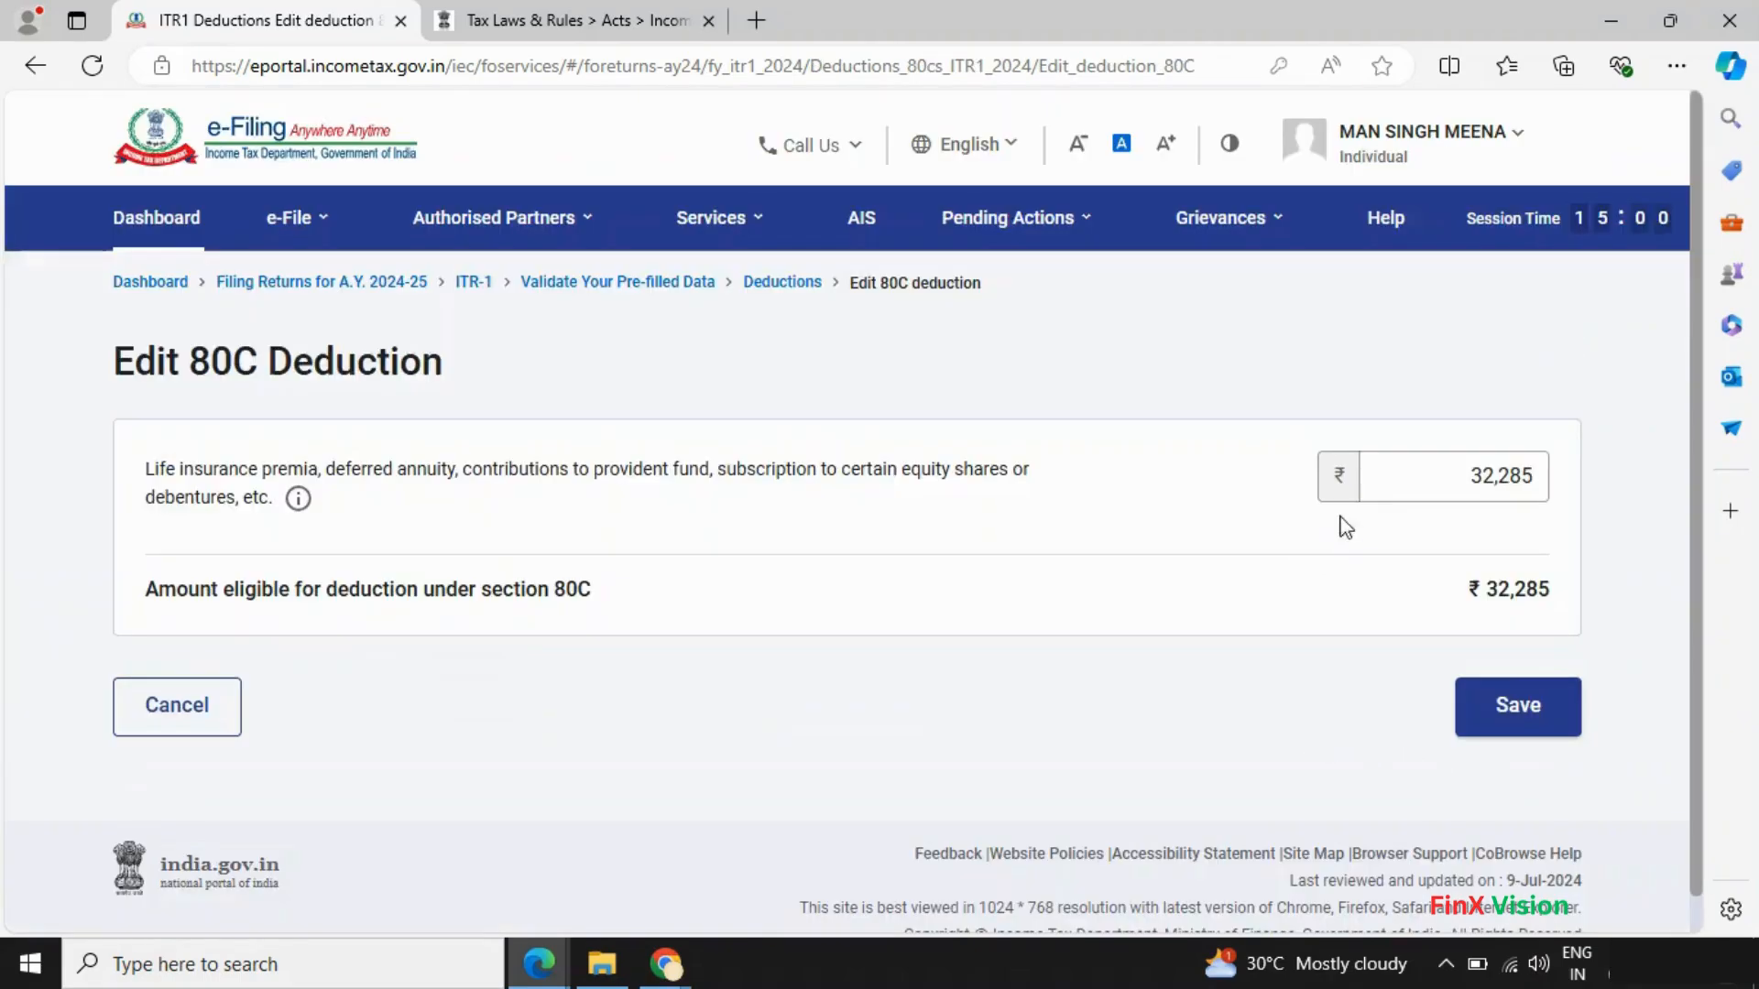
drag(1379, 459, 1756, 465)
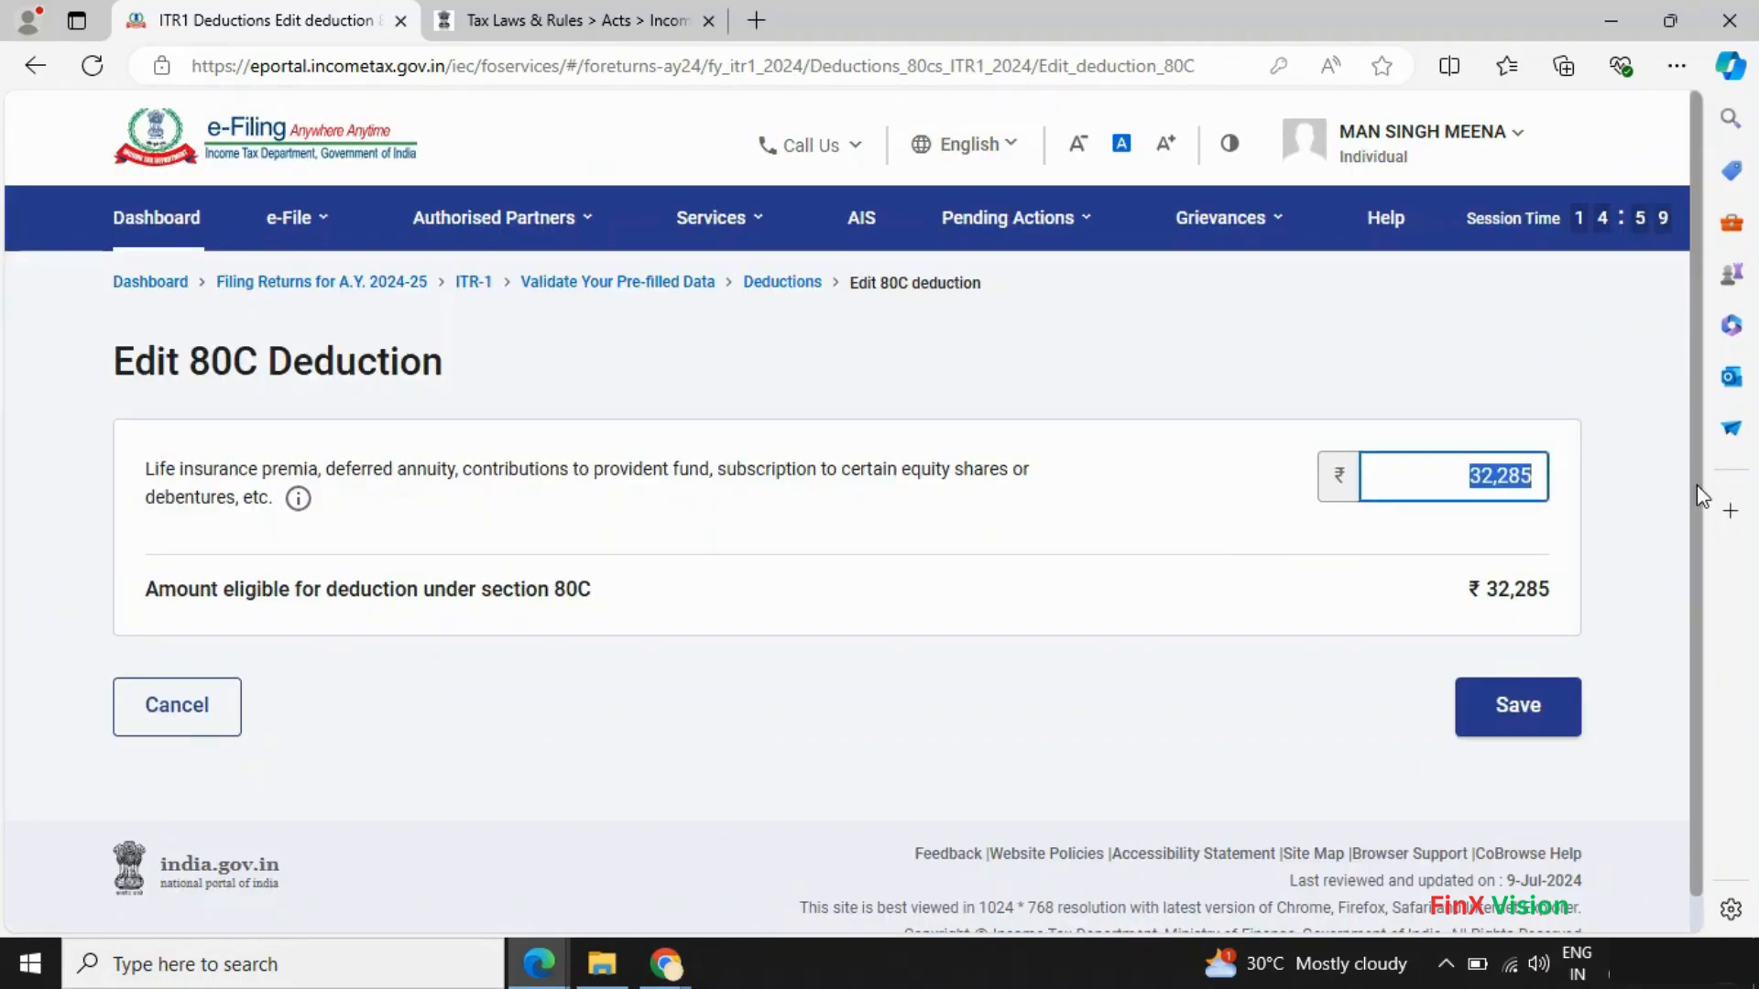
key(alt+Tab)
scroll(1105, 422, up, 4)
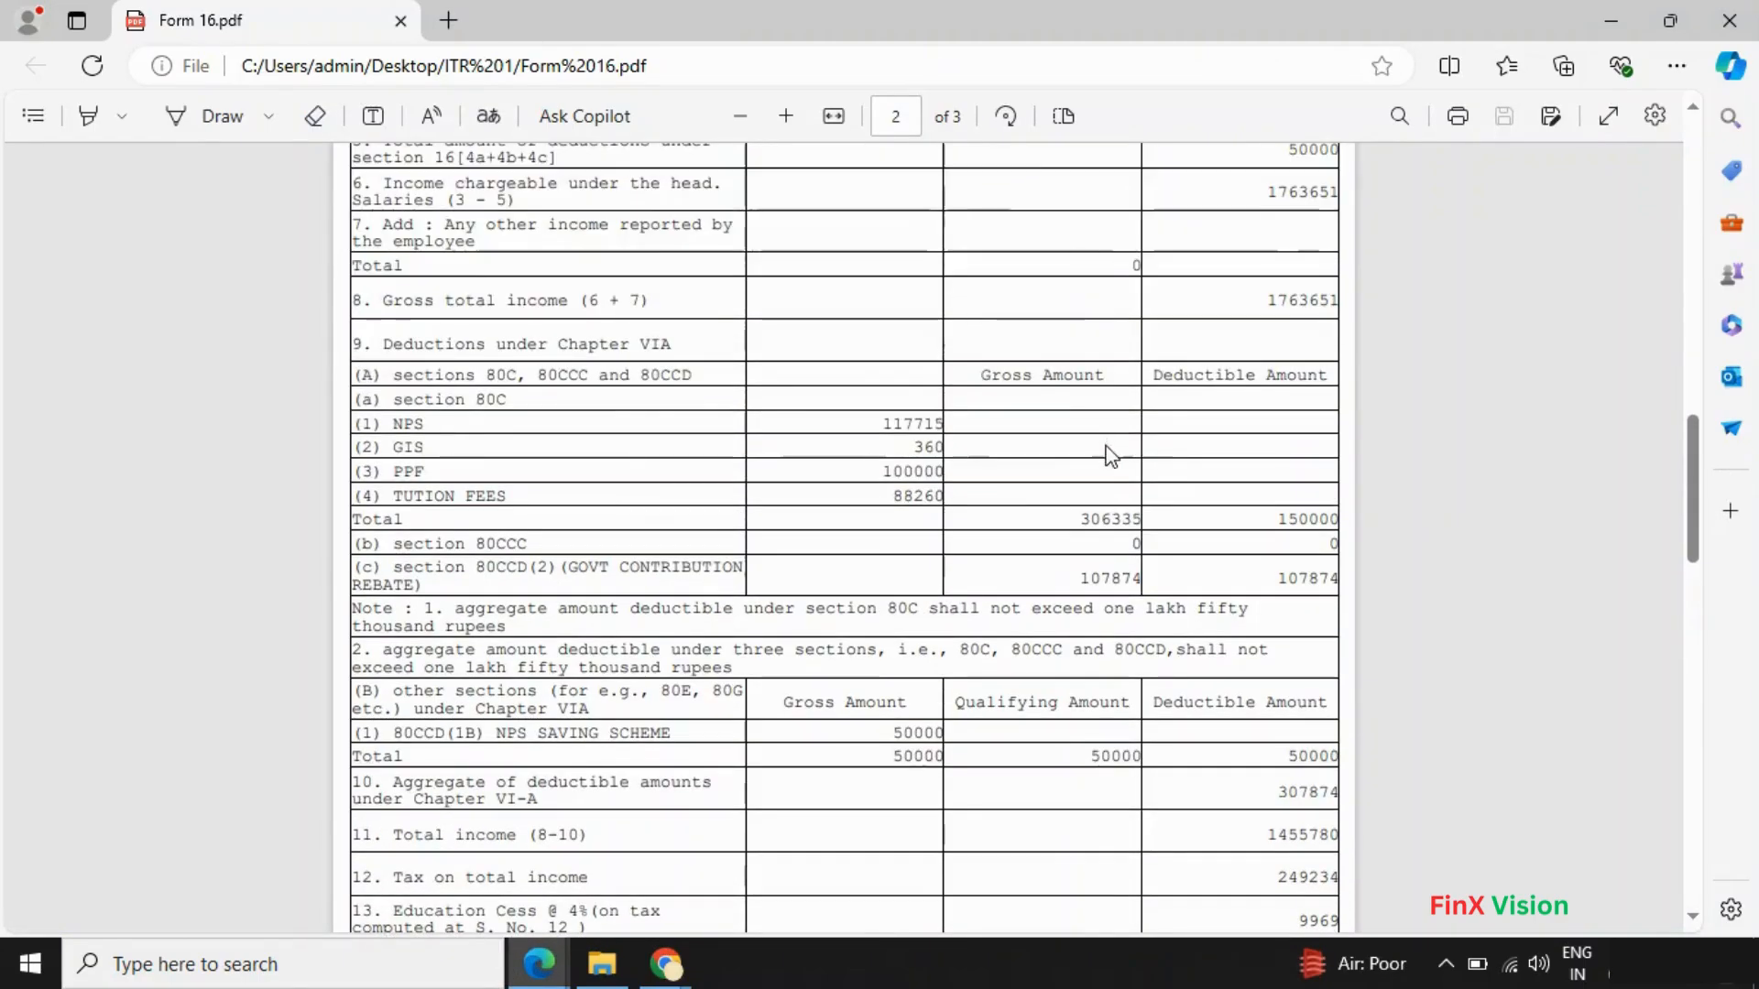
scroll(1106, 495, down, 3)
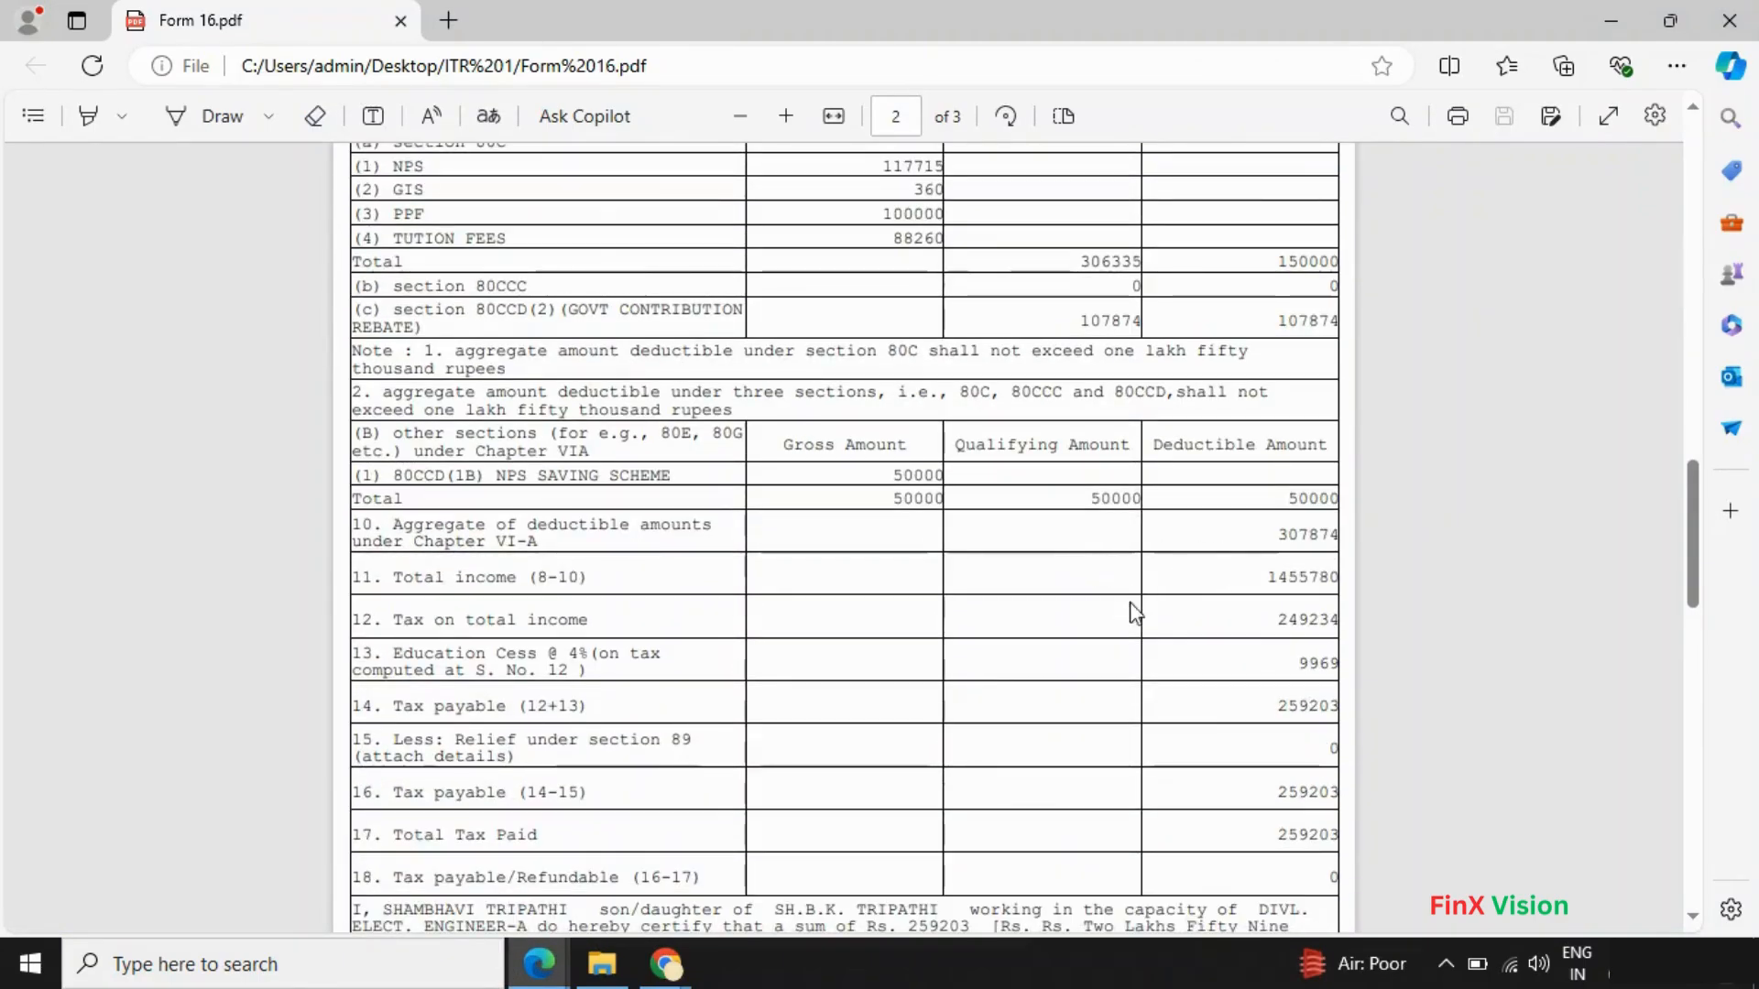
scroll(1136, 612, down, 5)
scroll(1008, 627, up, 12)
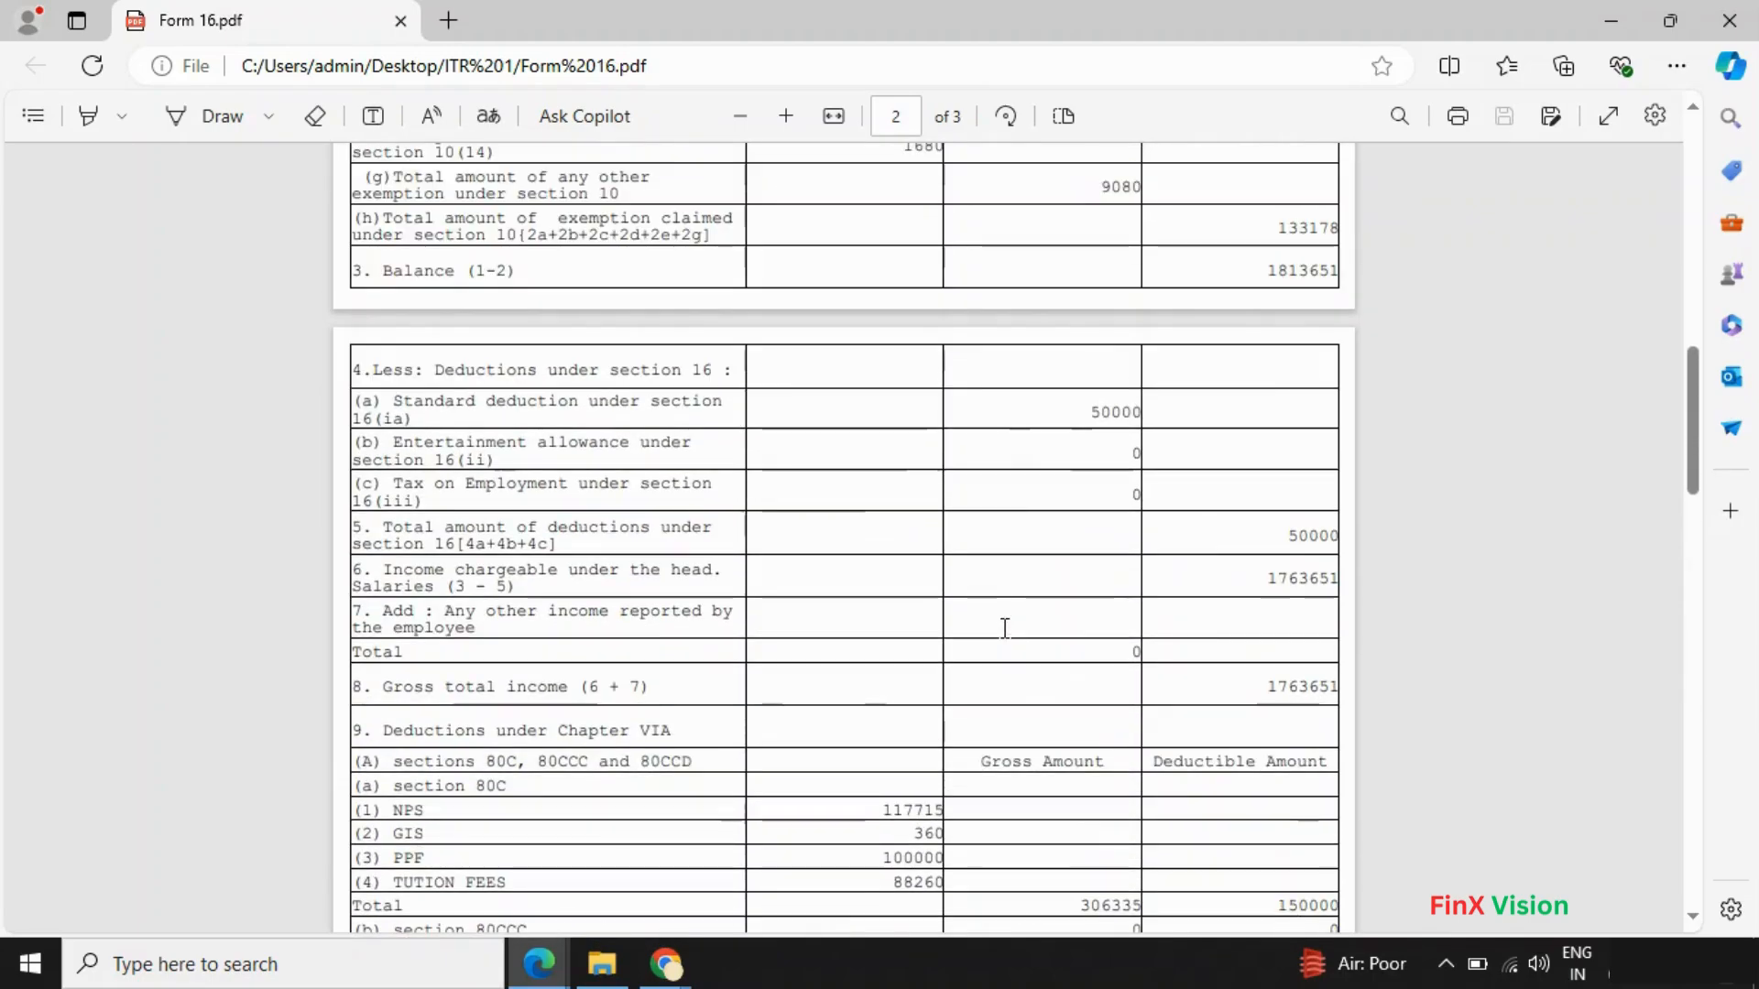
scroll(954, 817, down, 2)
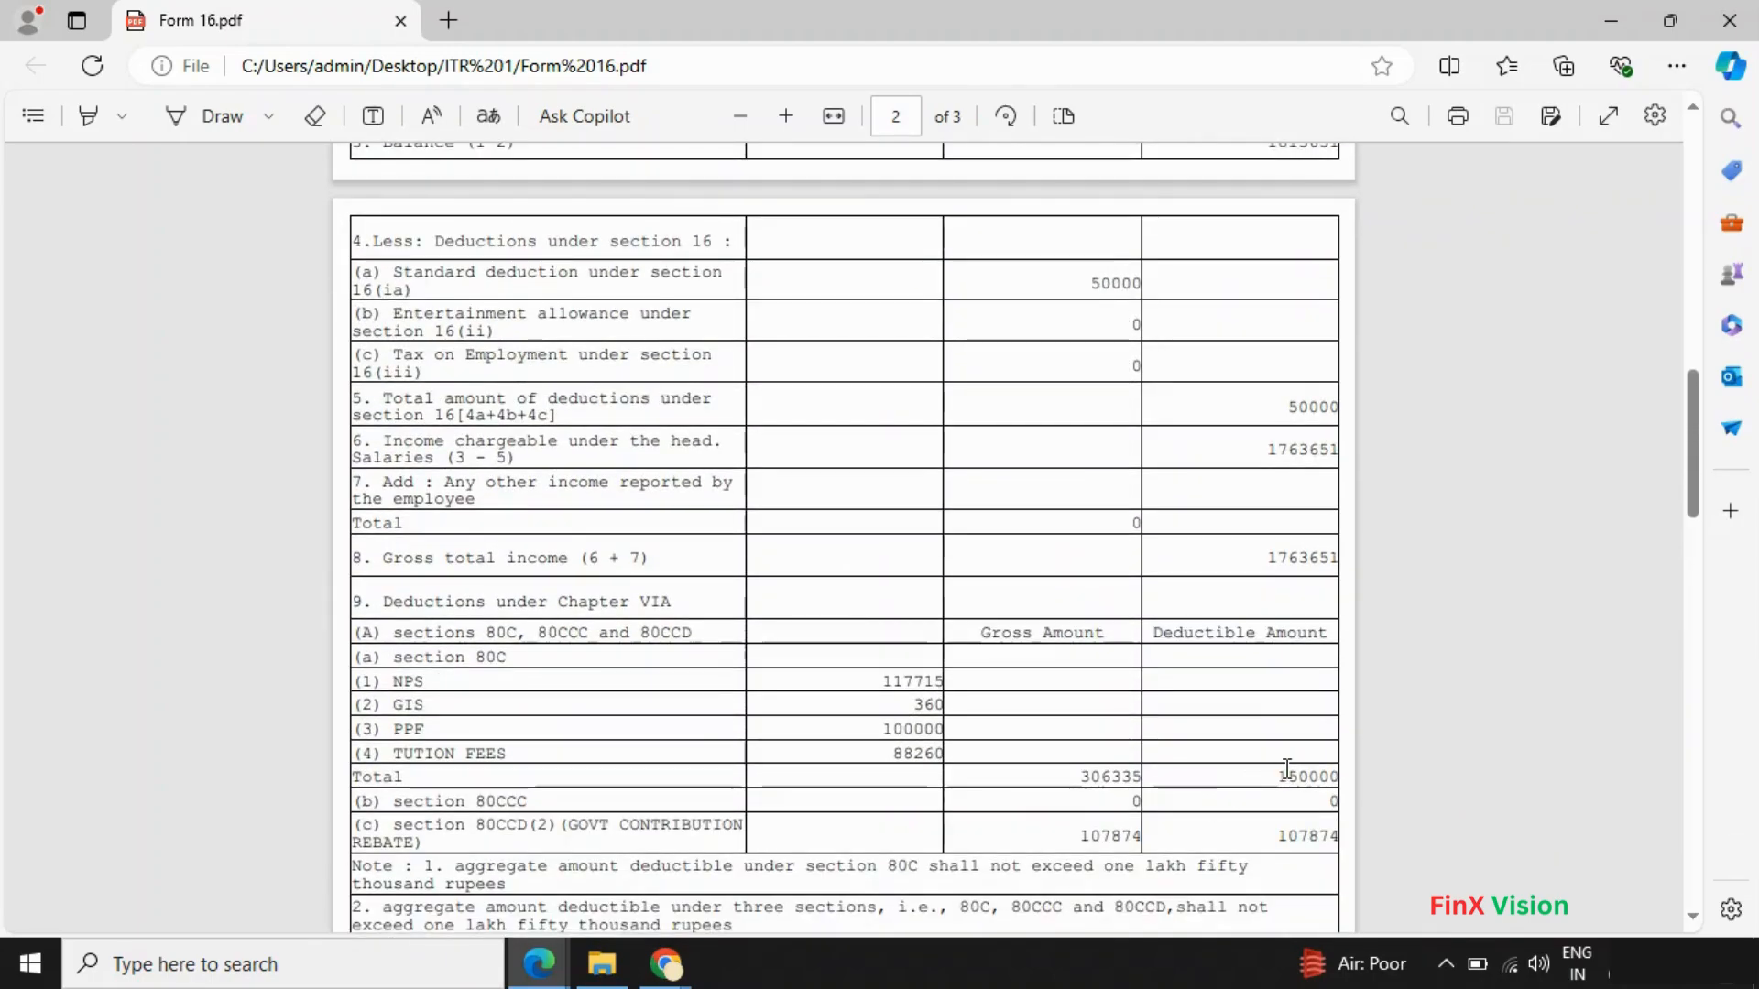
double_click(1286, 770)
key(ctrl+c)
key(alt+Tab)
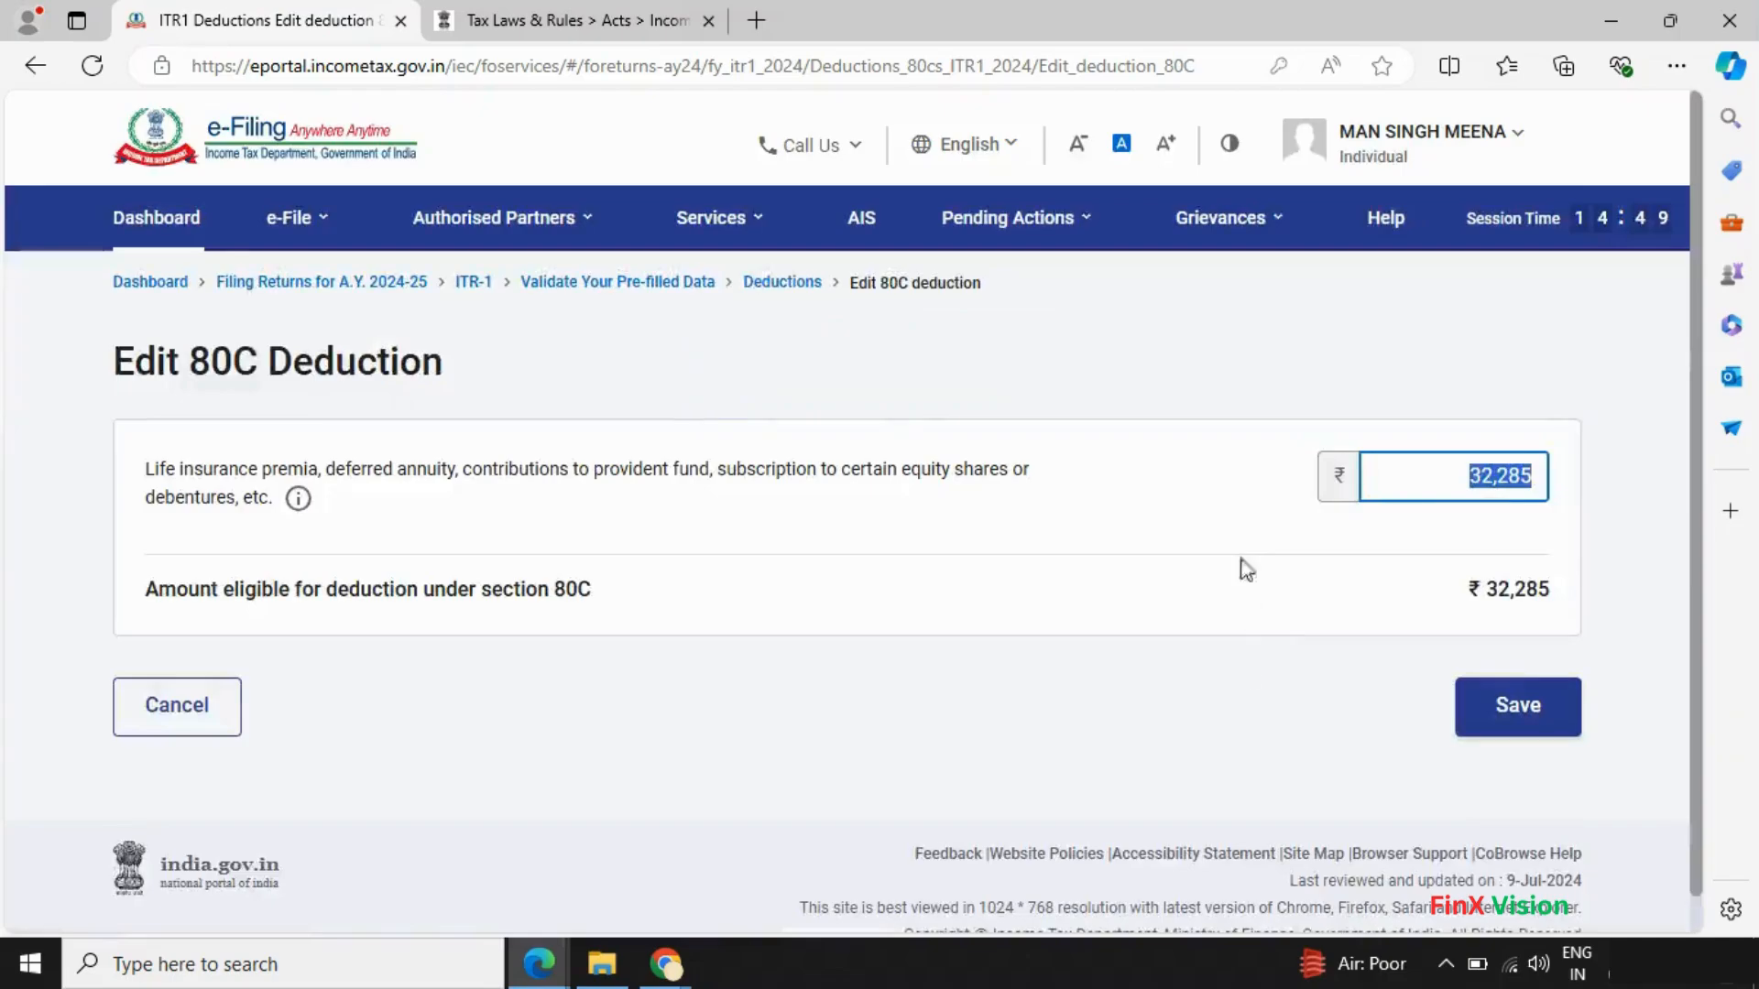
key(ctrl+v)
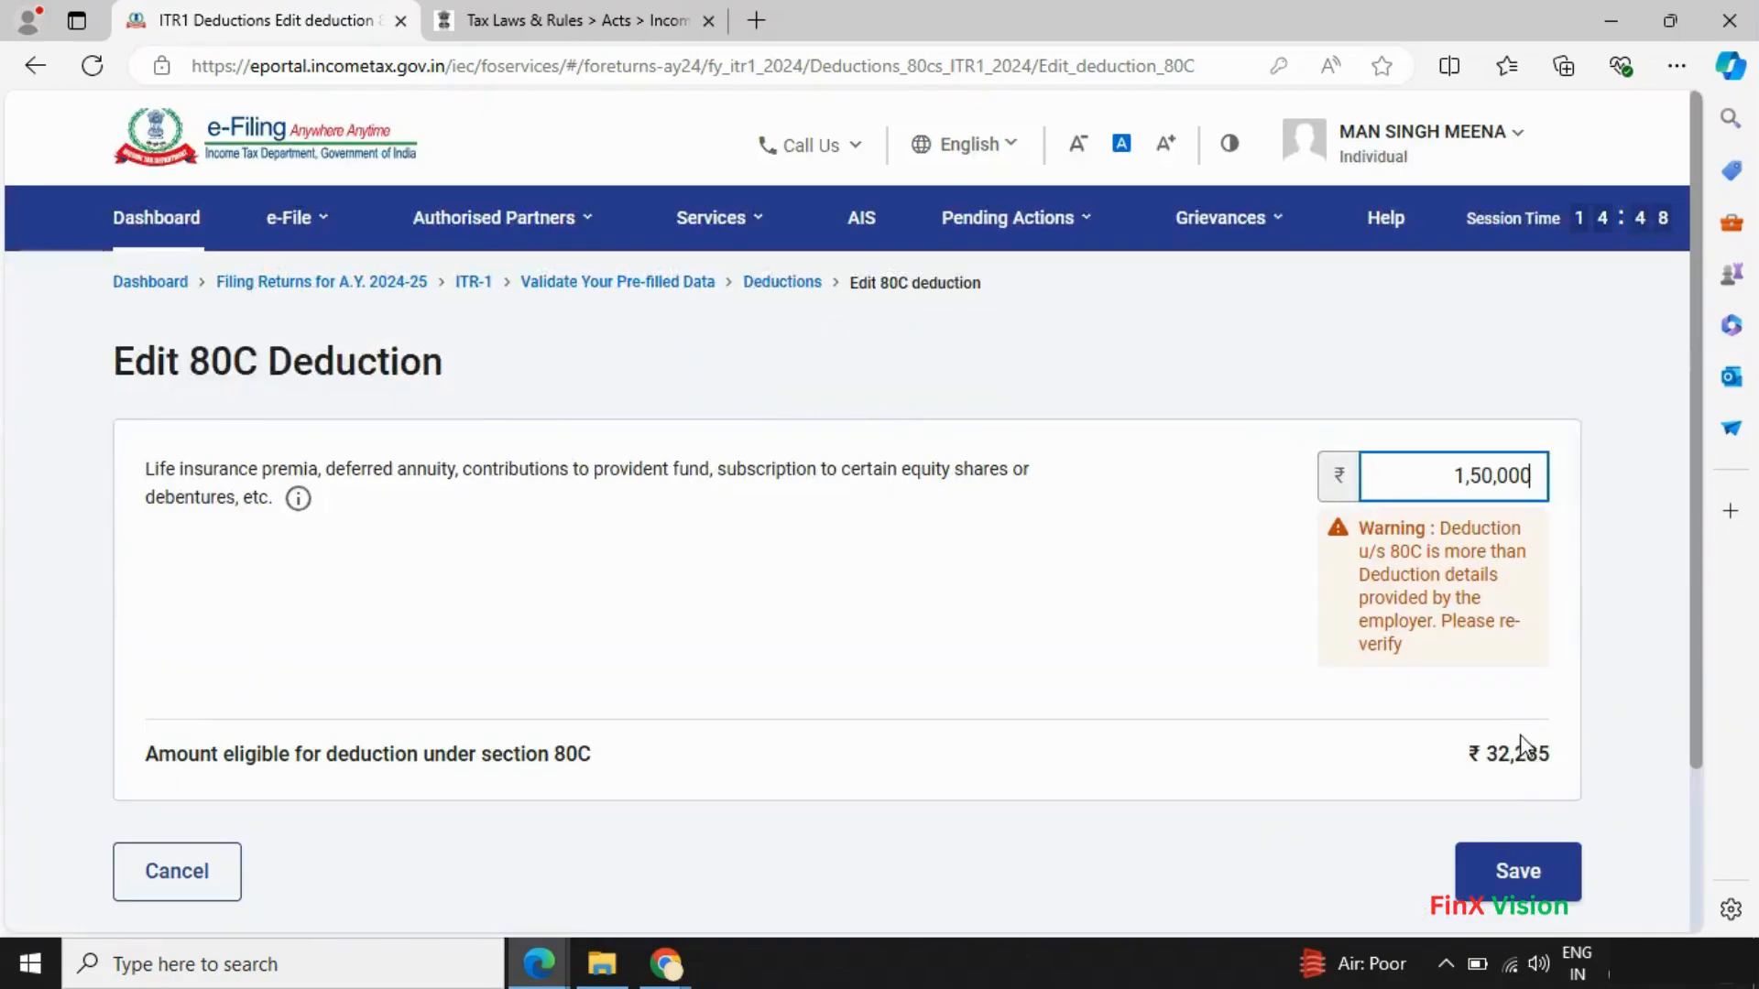
click(1518, 881)
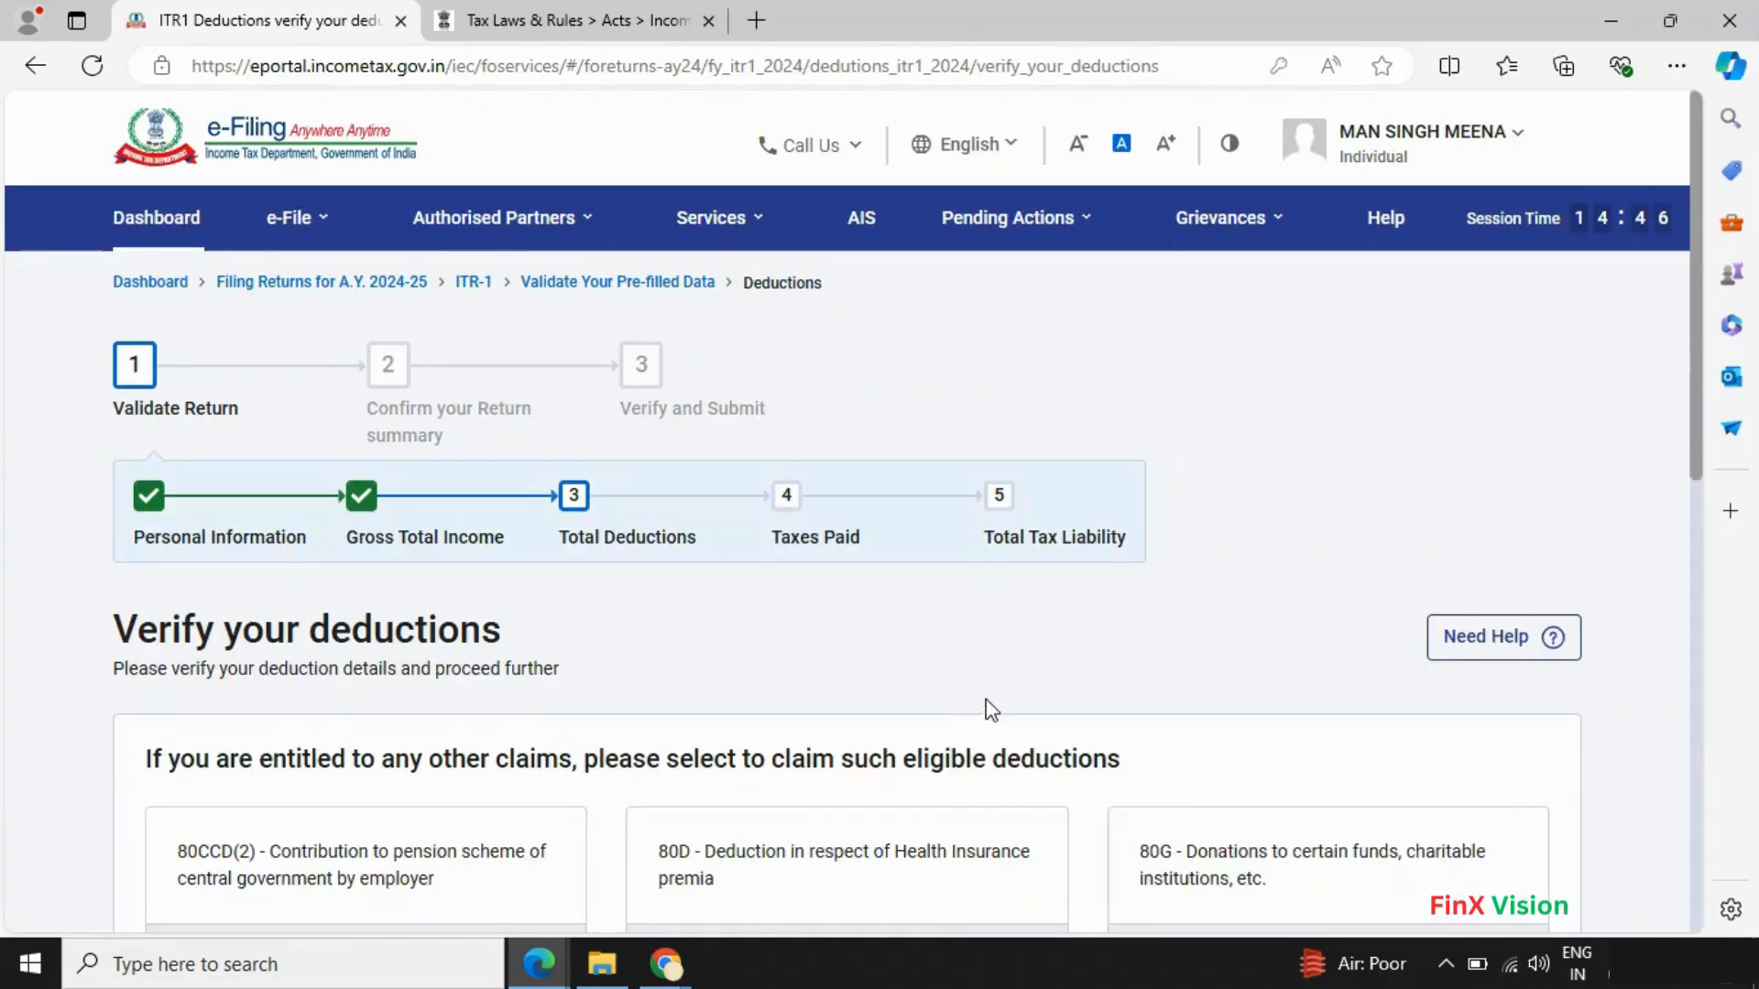
- Compare the updated deductions list against Form 16's Chapter VIA deductions
scroll(986, 699, down, 4)
scroll(532, 654, up, 1)
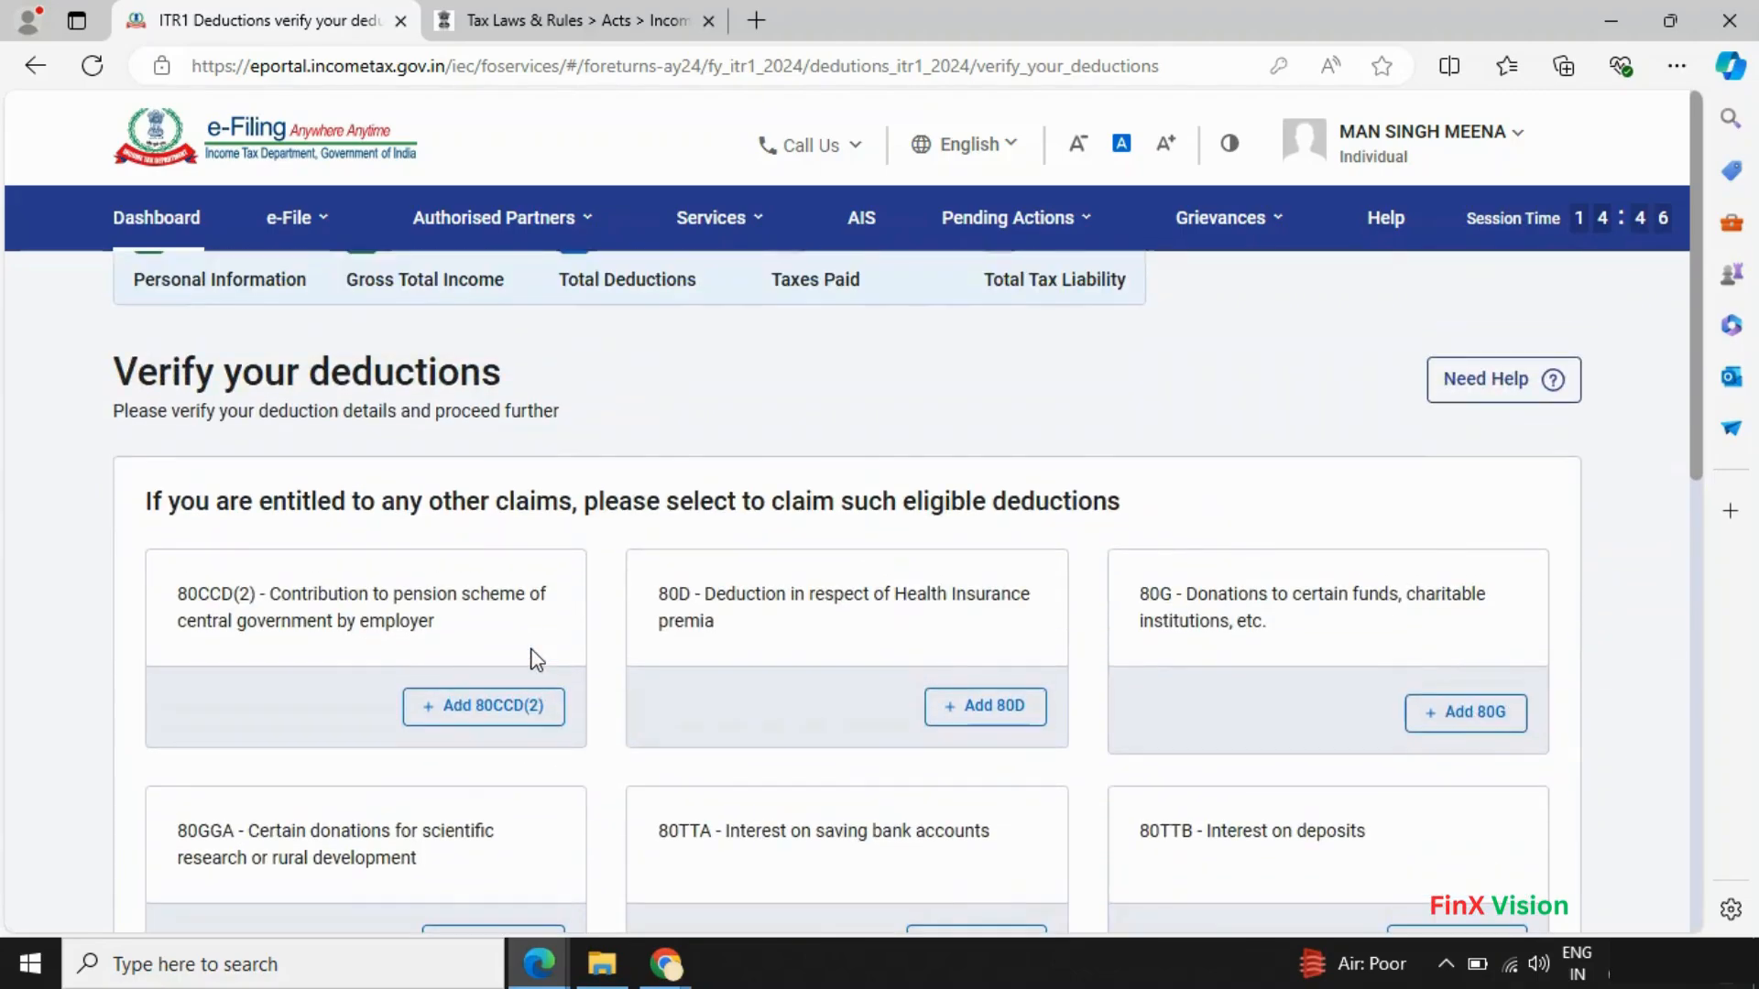
scroll(531, 654, down, 4)
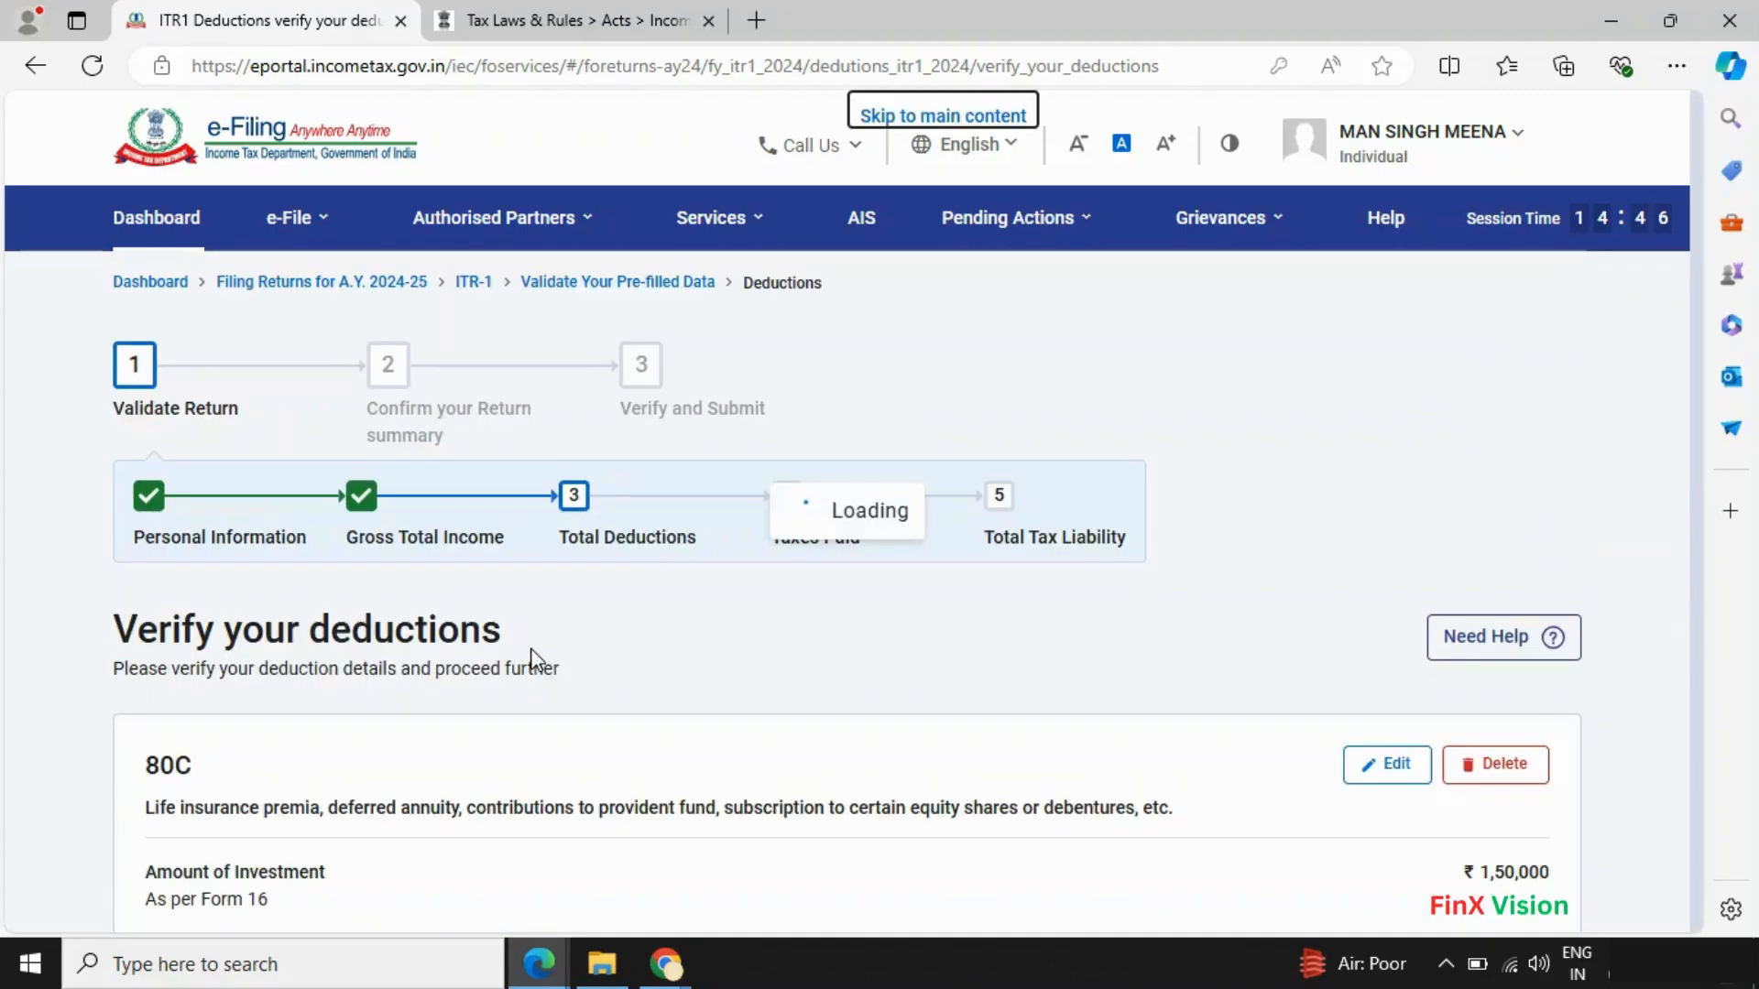
scroll(532, 654, down, 6)
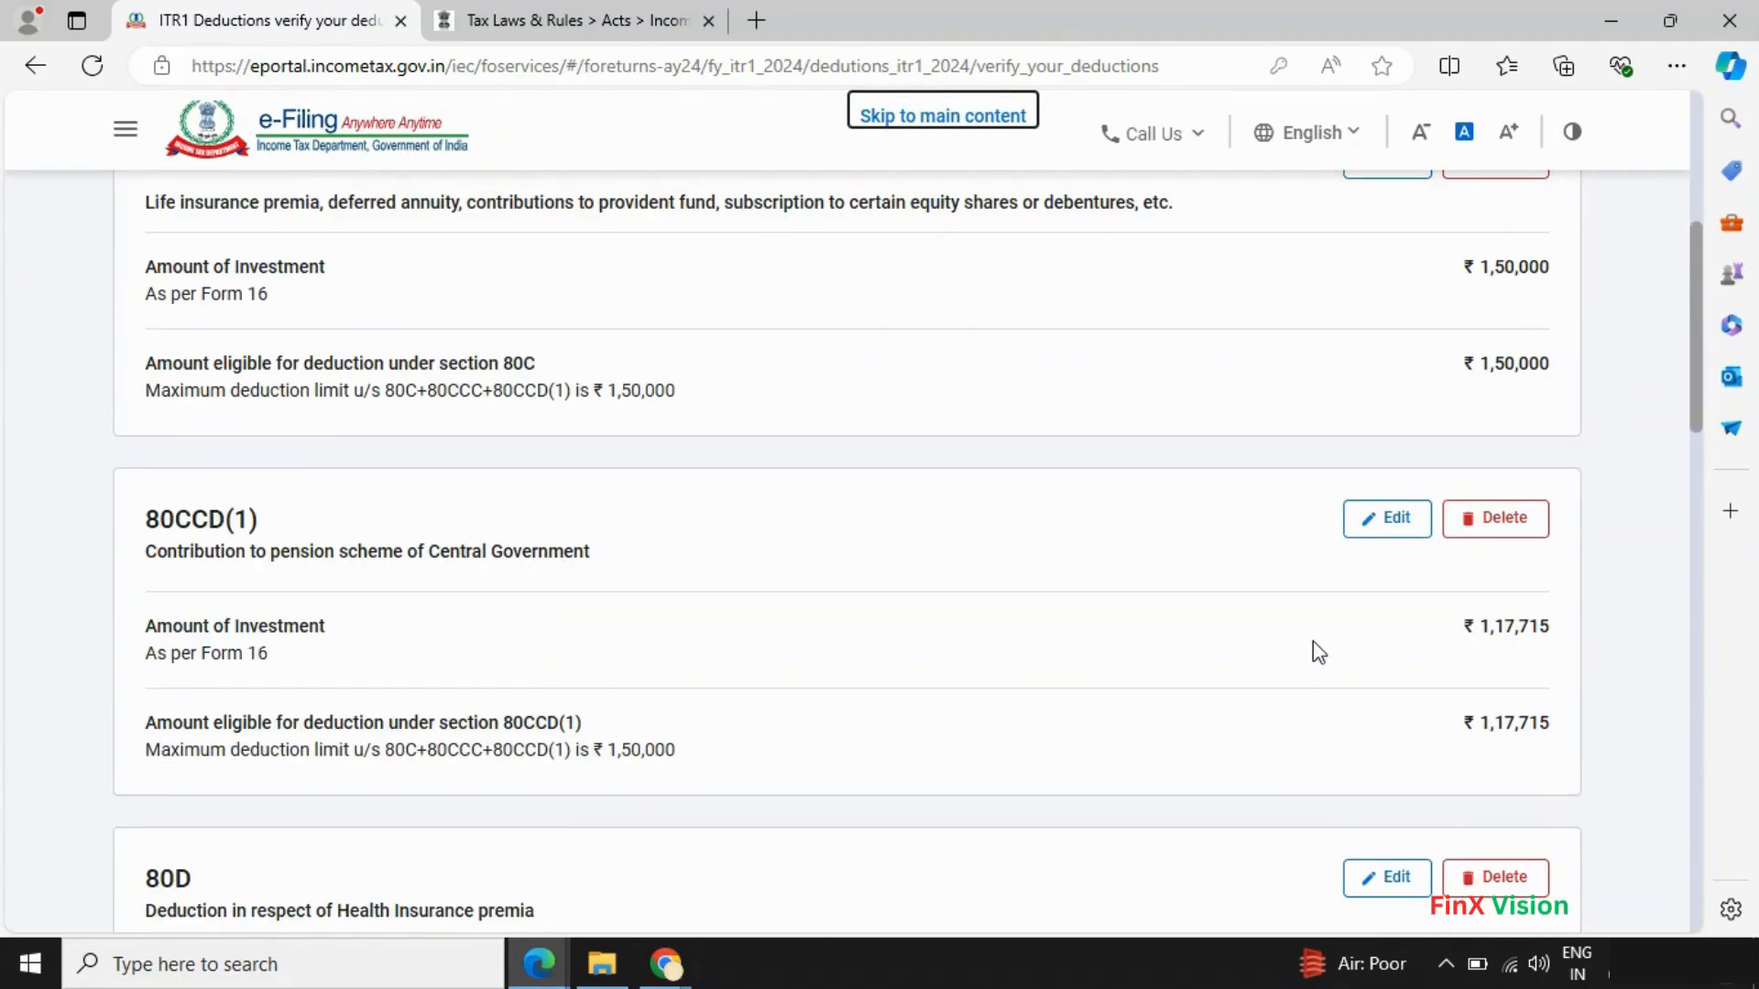
key(alt+Tab)
scroll(942, 730, down, 3)
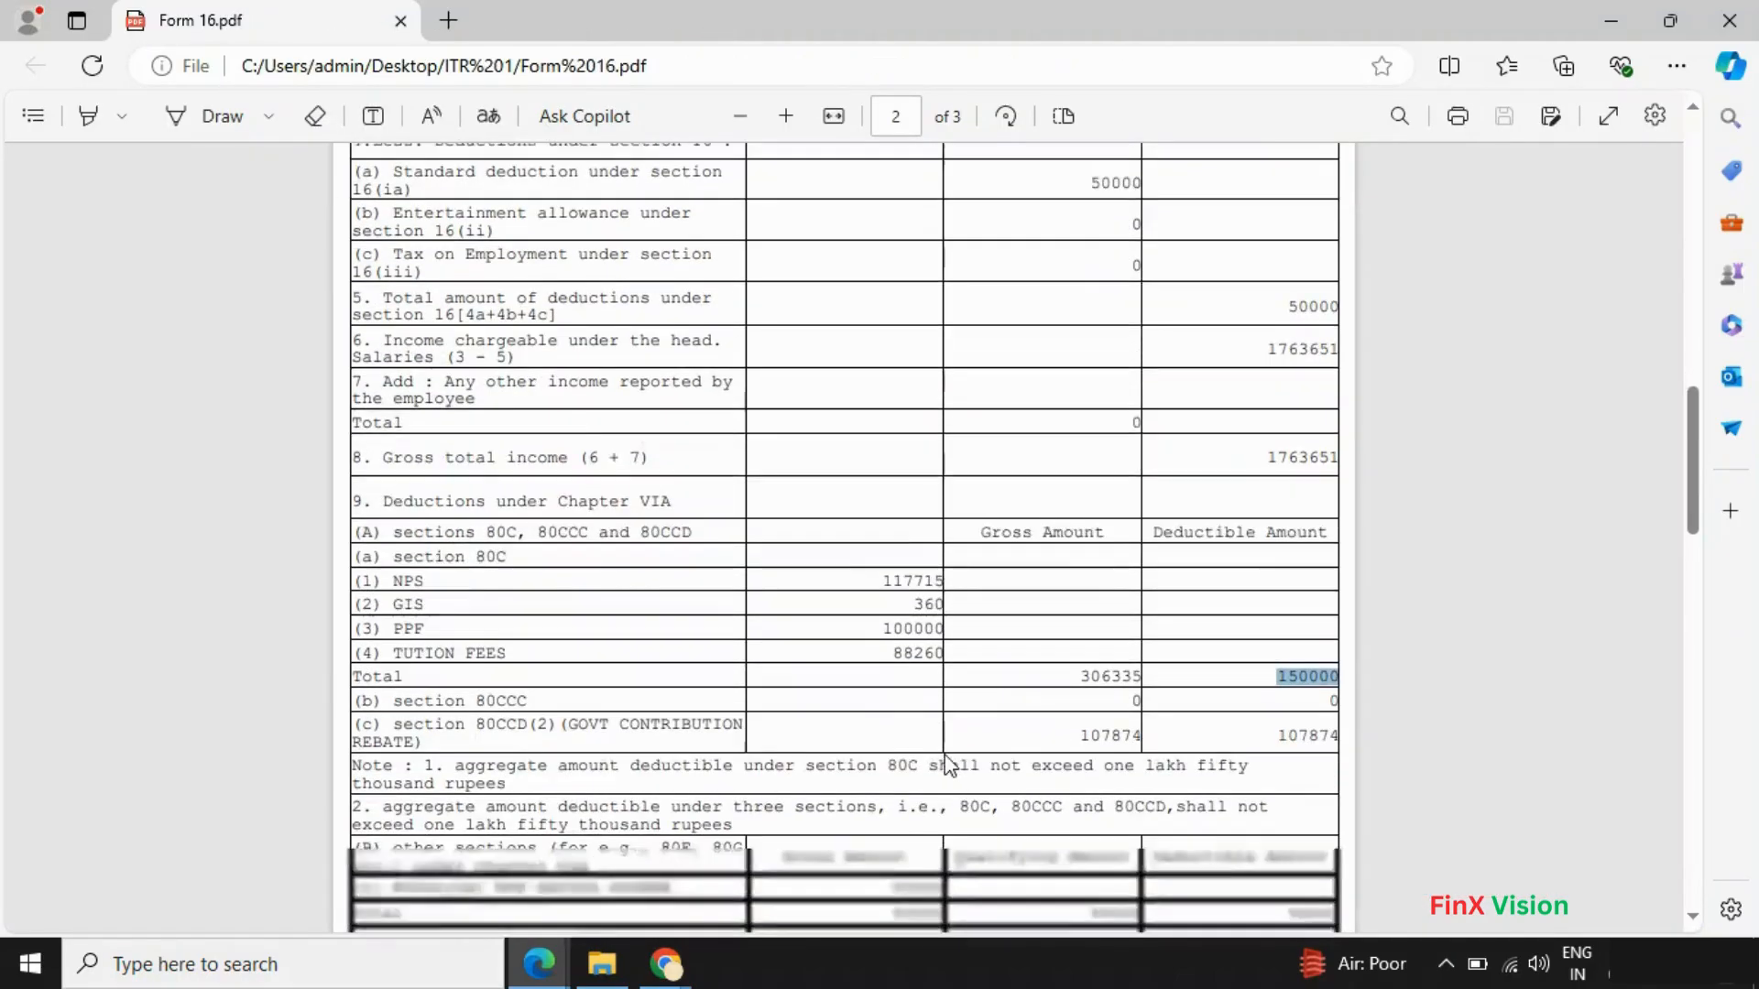
key(alt+Tab)
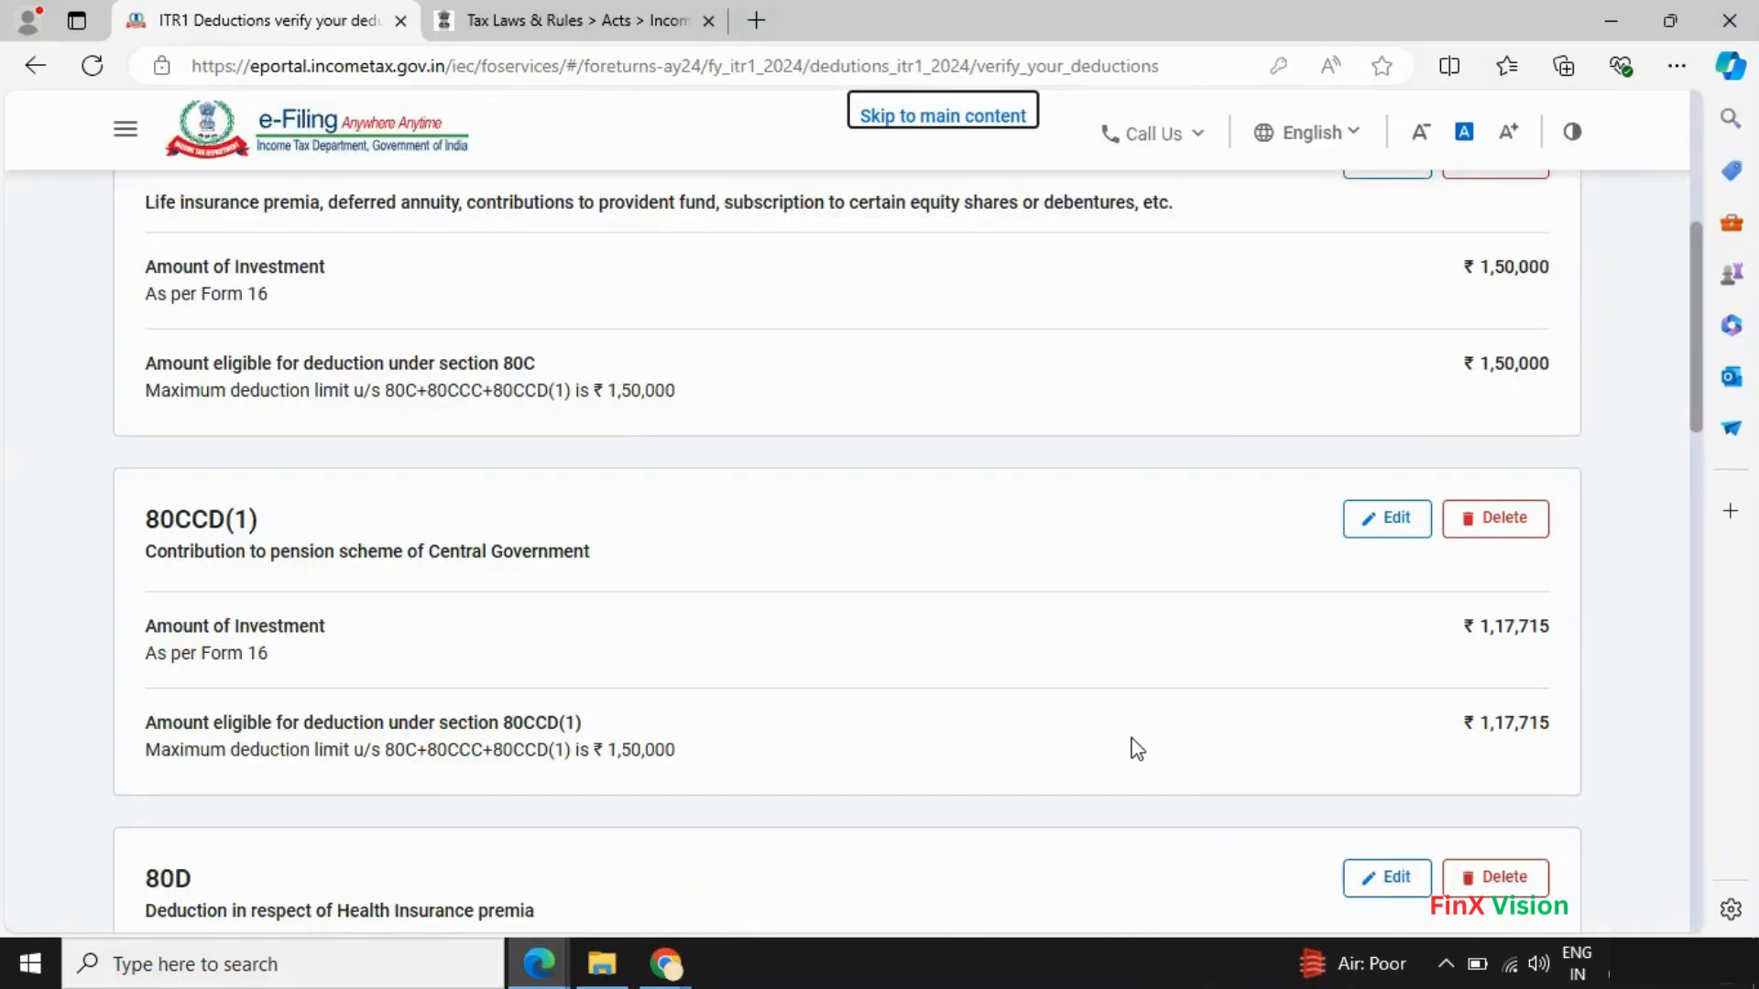
key(alt+Tab)
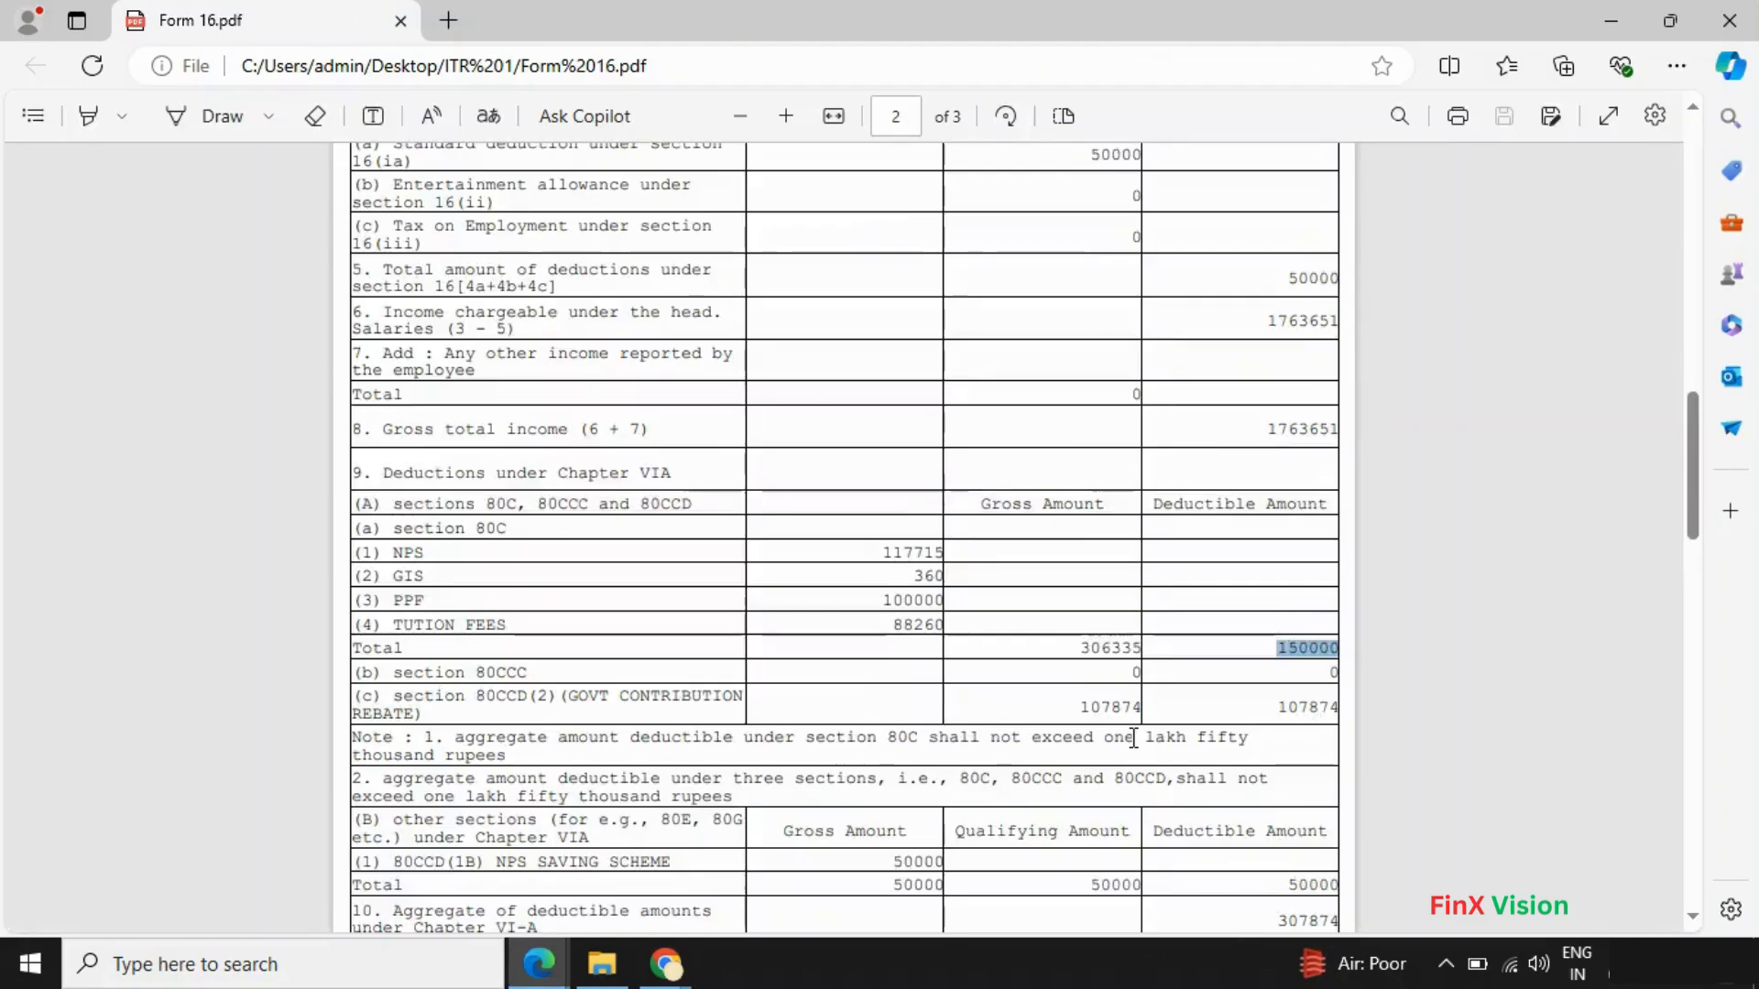
scroll(1135, 742, down, 4)
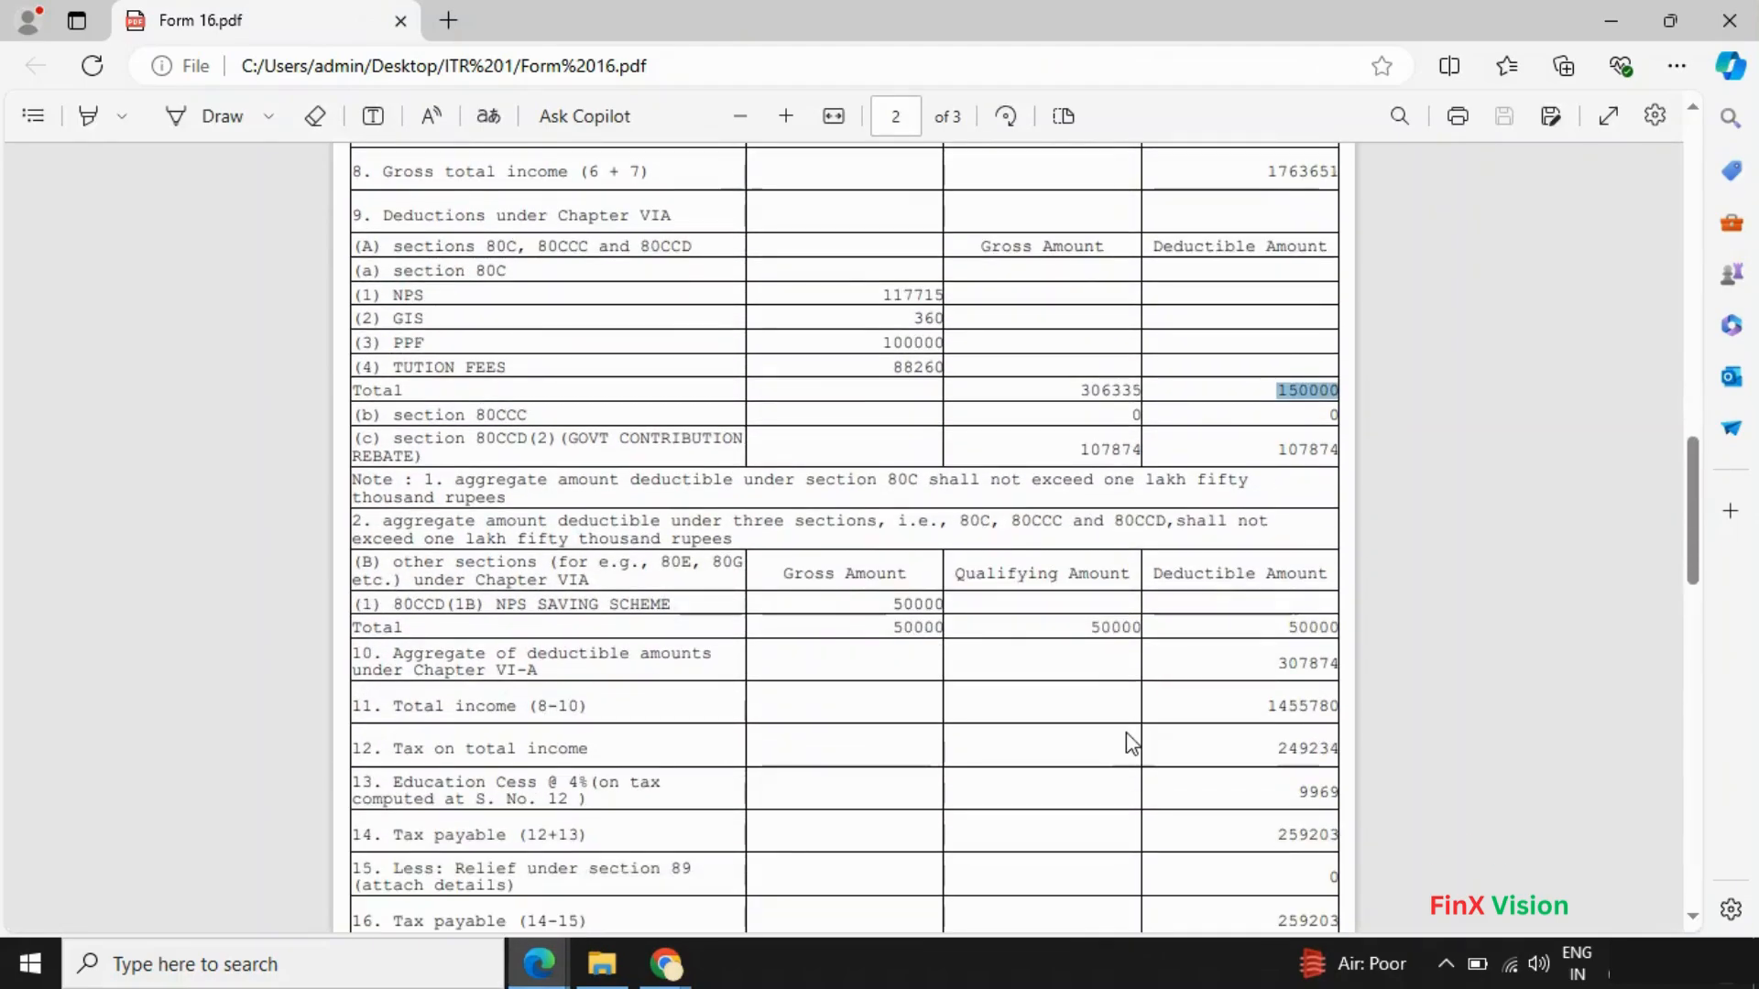
key(alt+Tab)
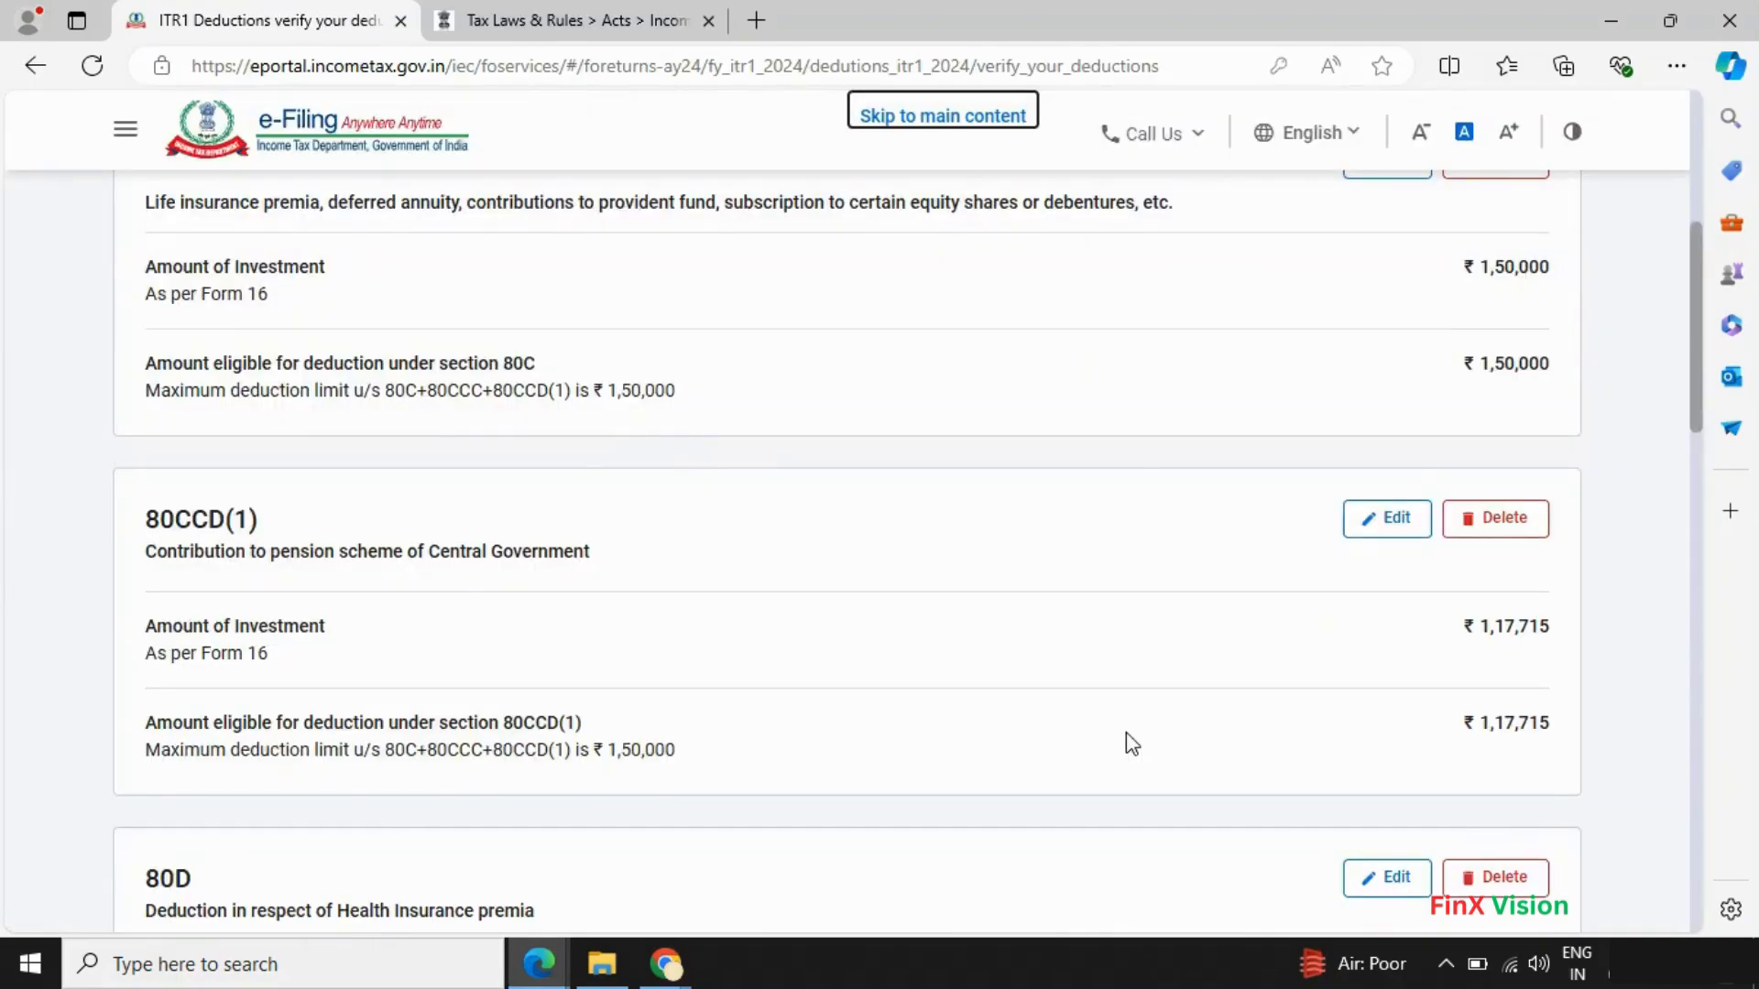
key(alt+Tab)
key(alt+Tab)
key(alt+Tab)
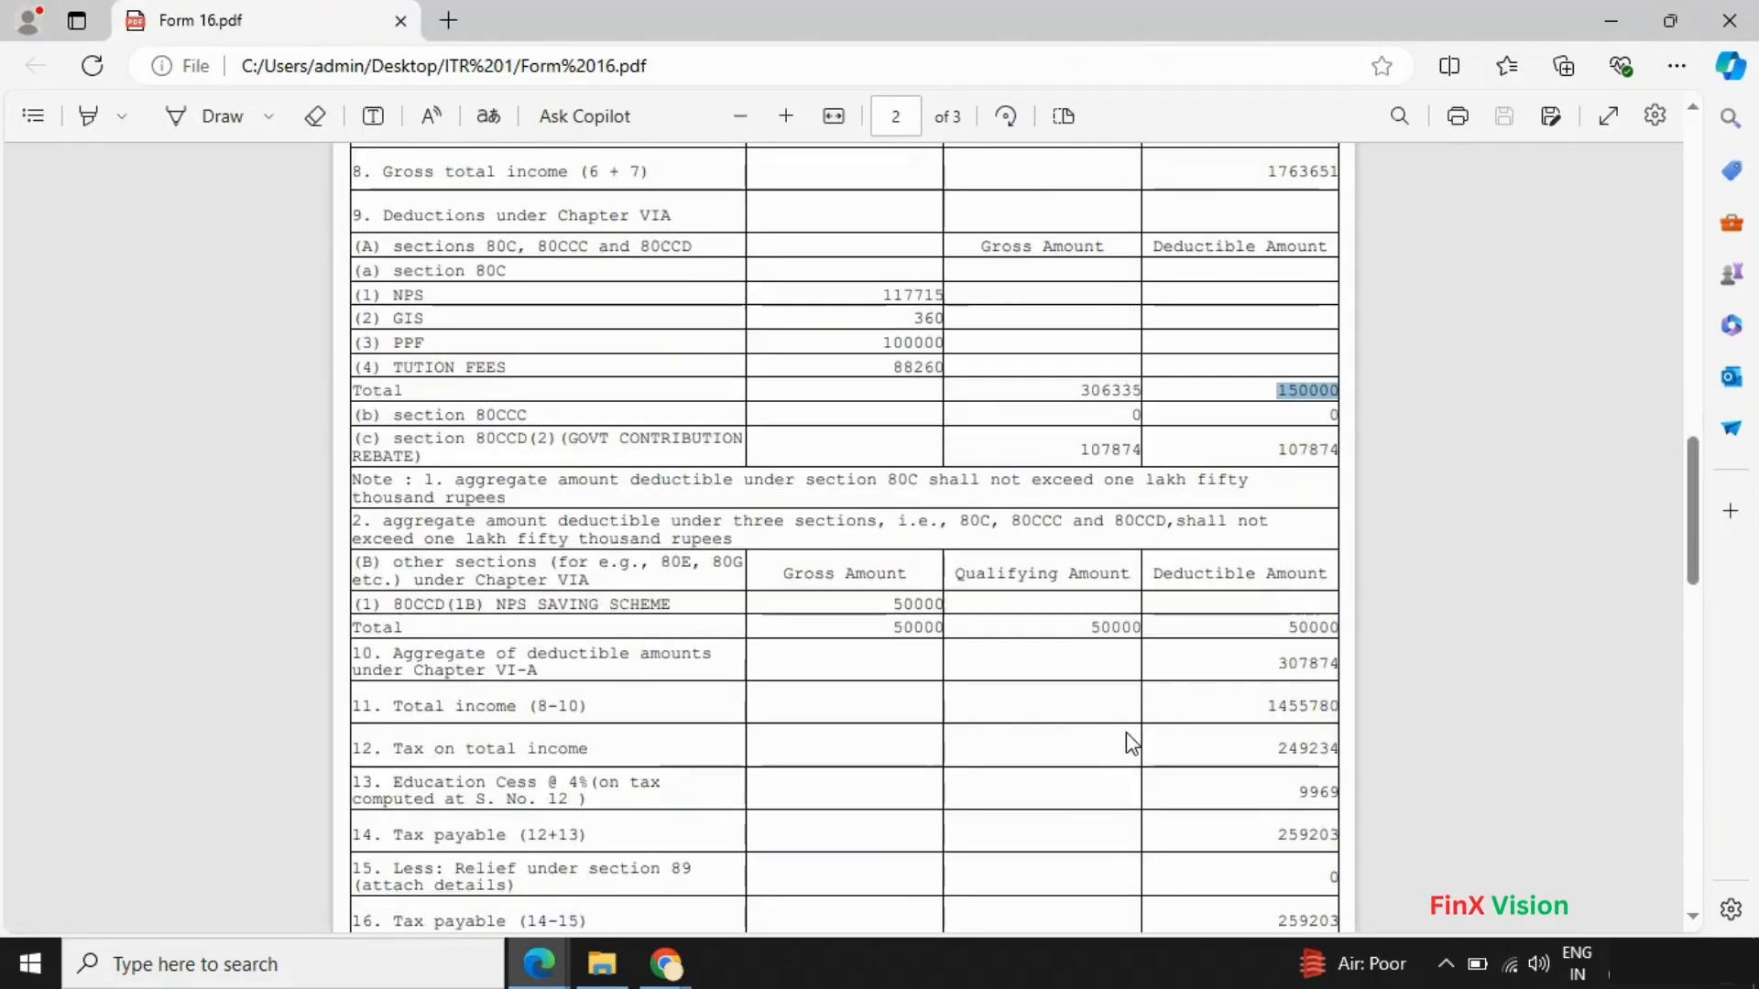
- Cross-check 80CCD(1) ₹1,17,715, 80CCD(2) ₹1,07,874 and 80CCD(1B) ₹50,000 against Form 16's Chapter VIA table
key(alt+Tab)
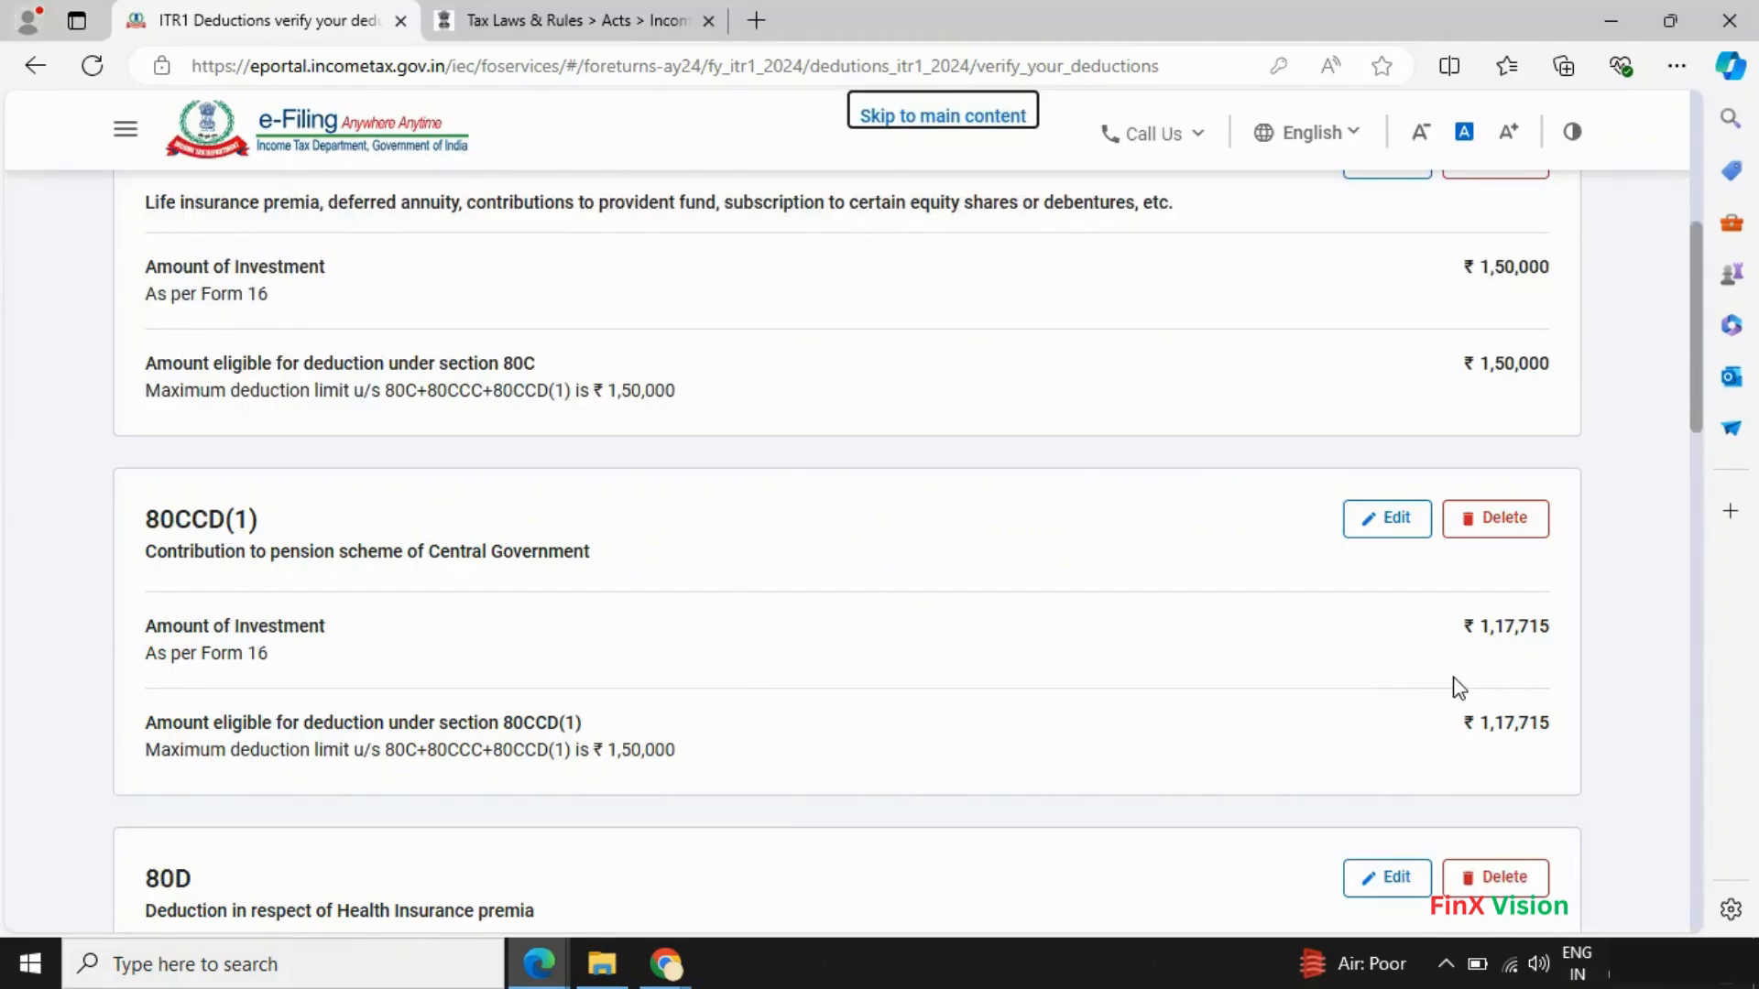
key(alt+Tab)
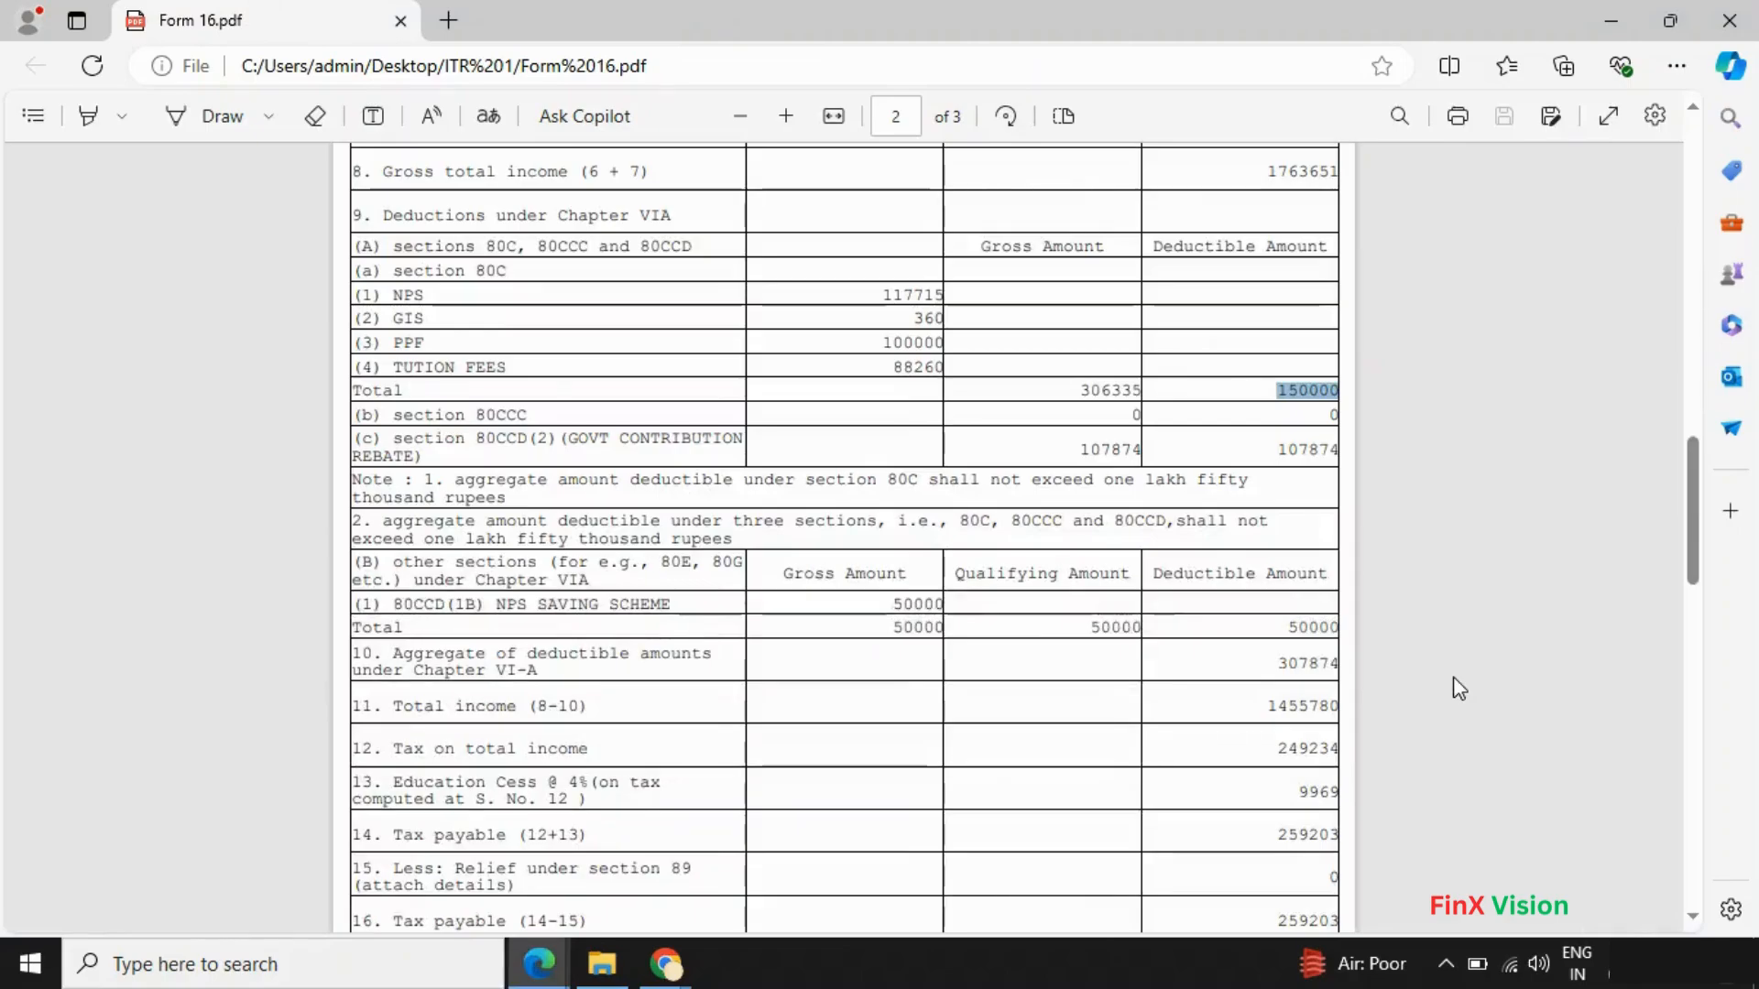
key(alt+Tab)
scroll(637, 604, down, 3)
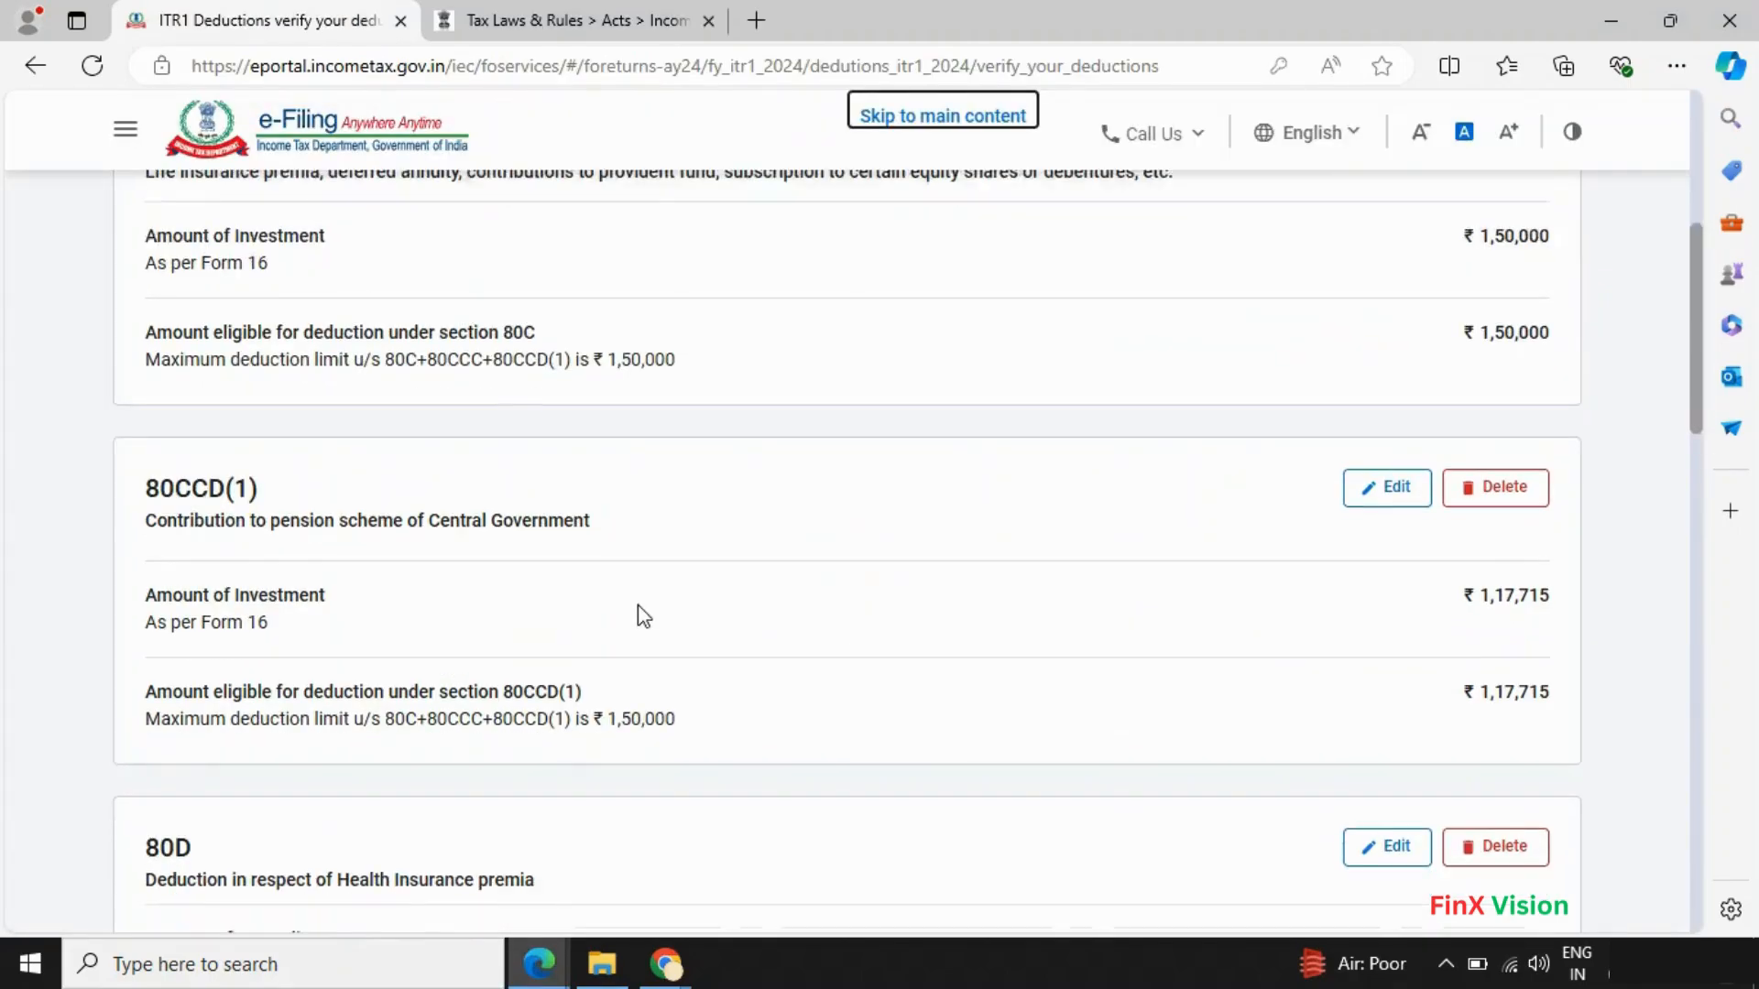
scroll(637, 604, down, 2)
scroll(637, 604, up, 1)
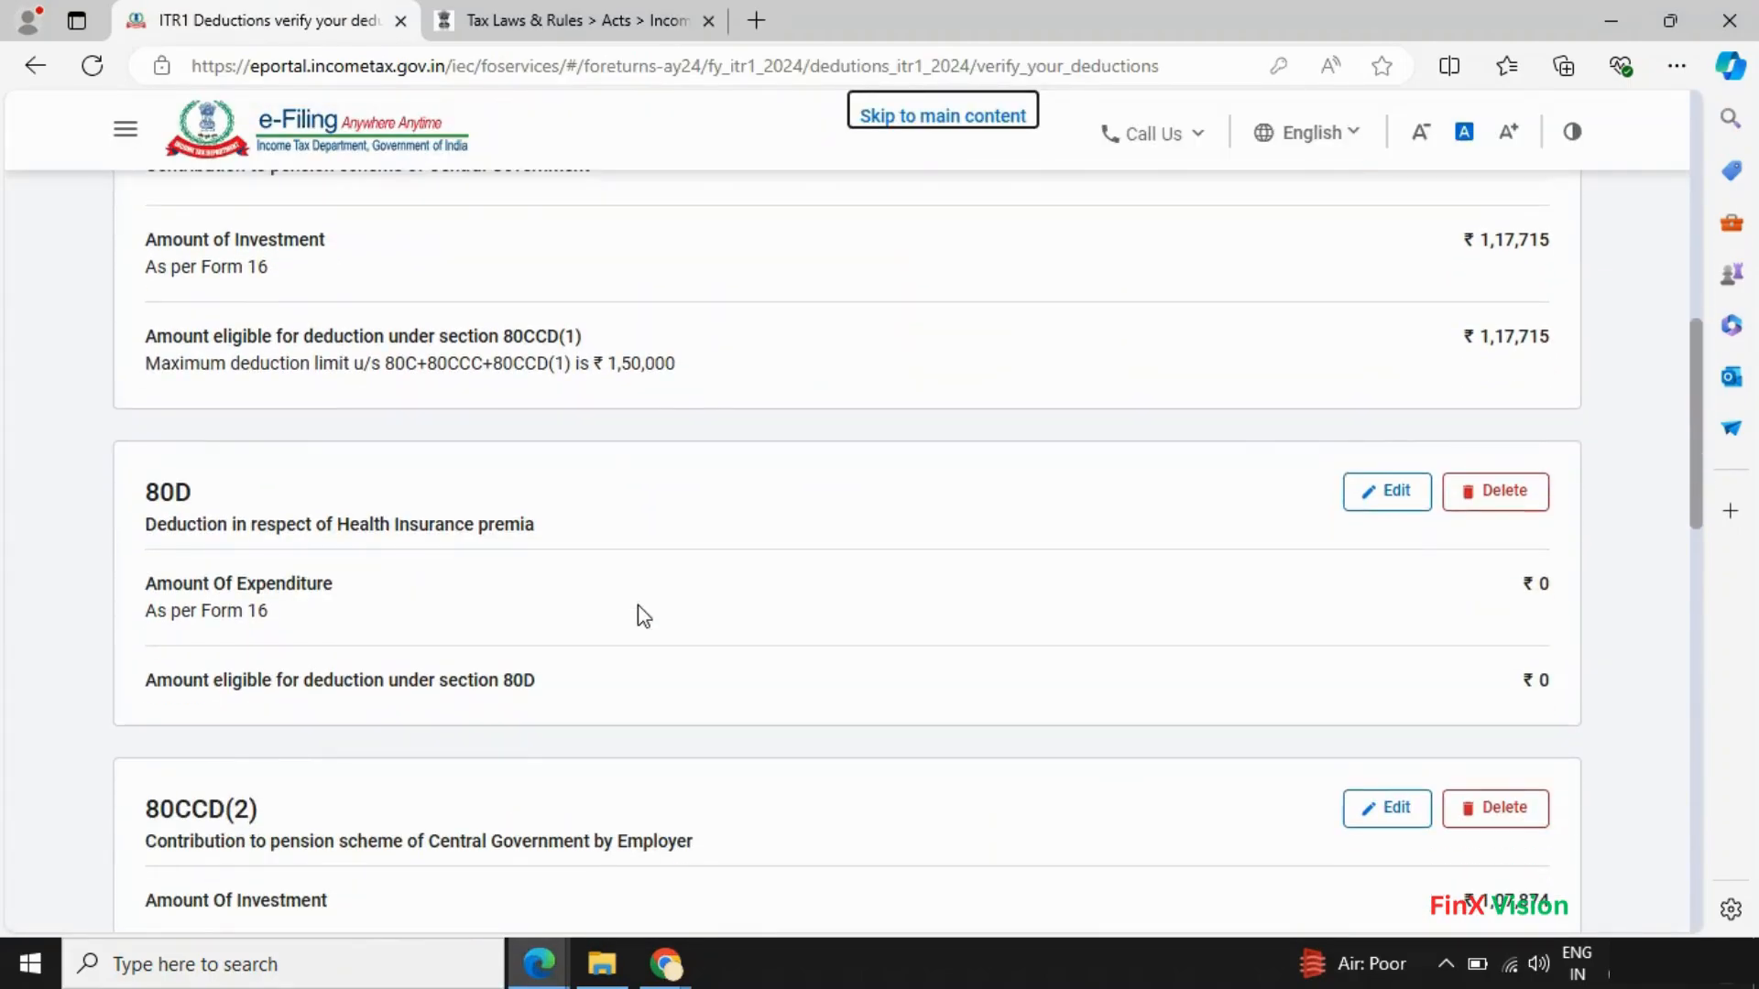
scroll(637, 605, down, 3)
scroll(638, 605, down, 1)
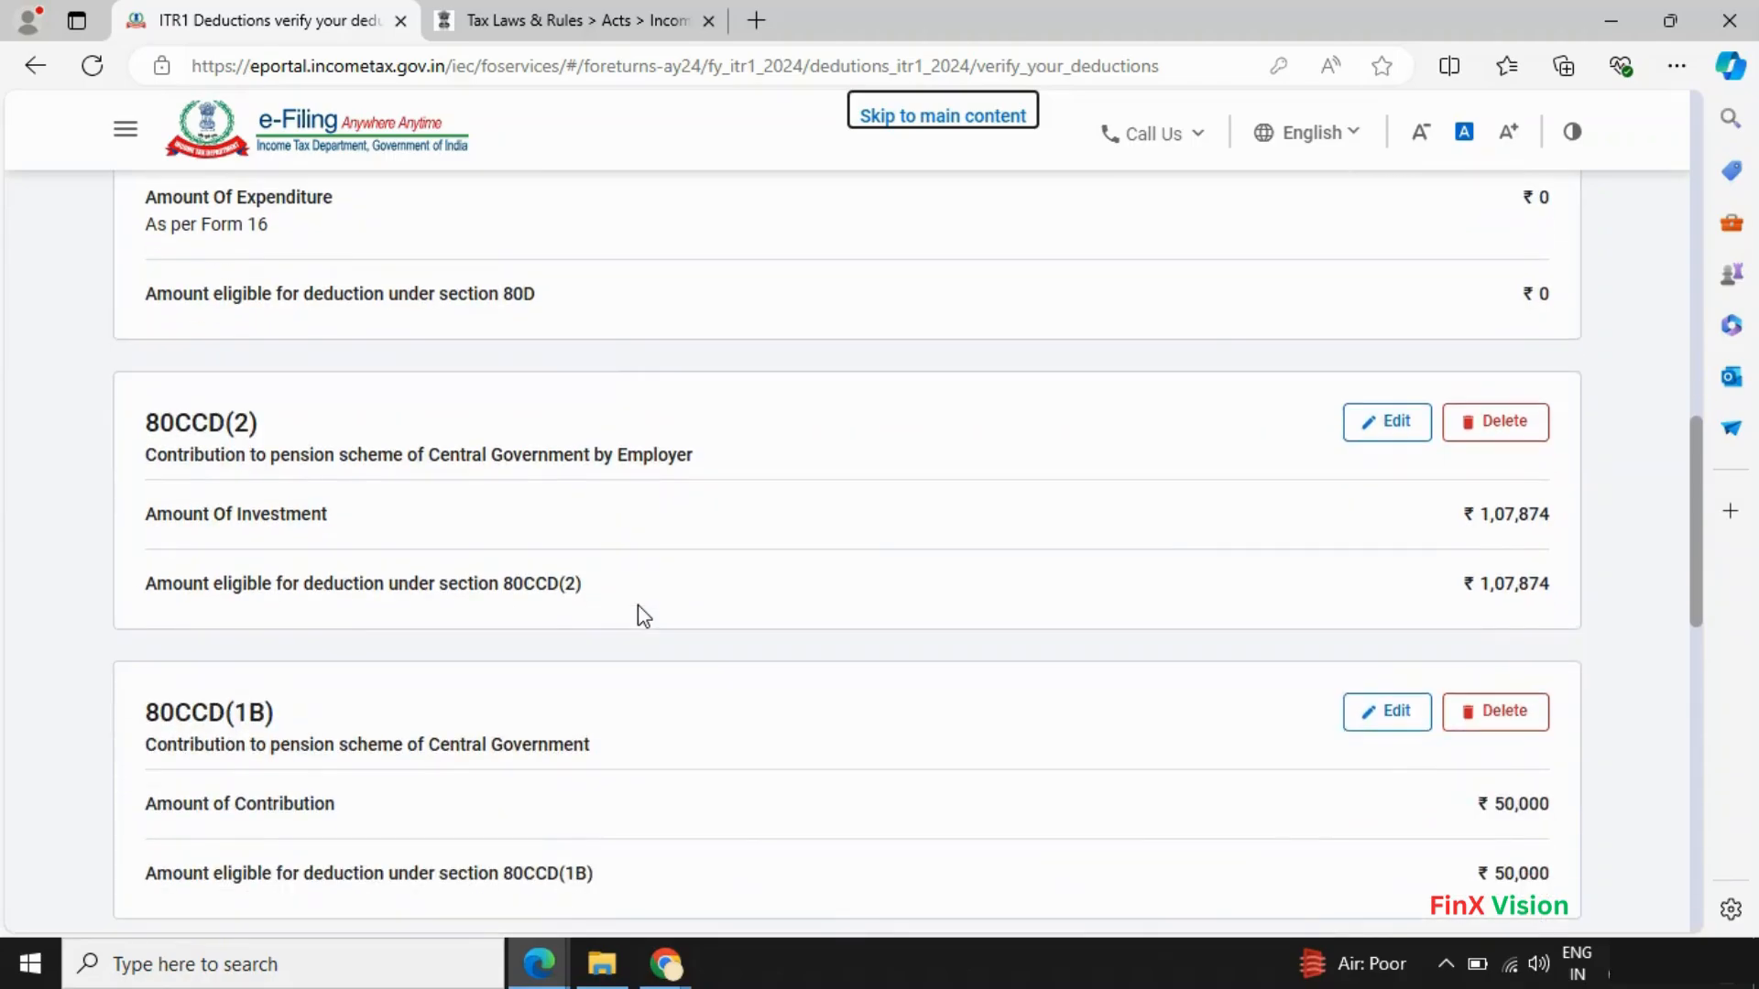
key(alt+Tab)
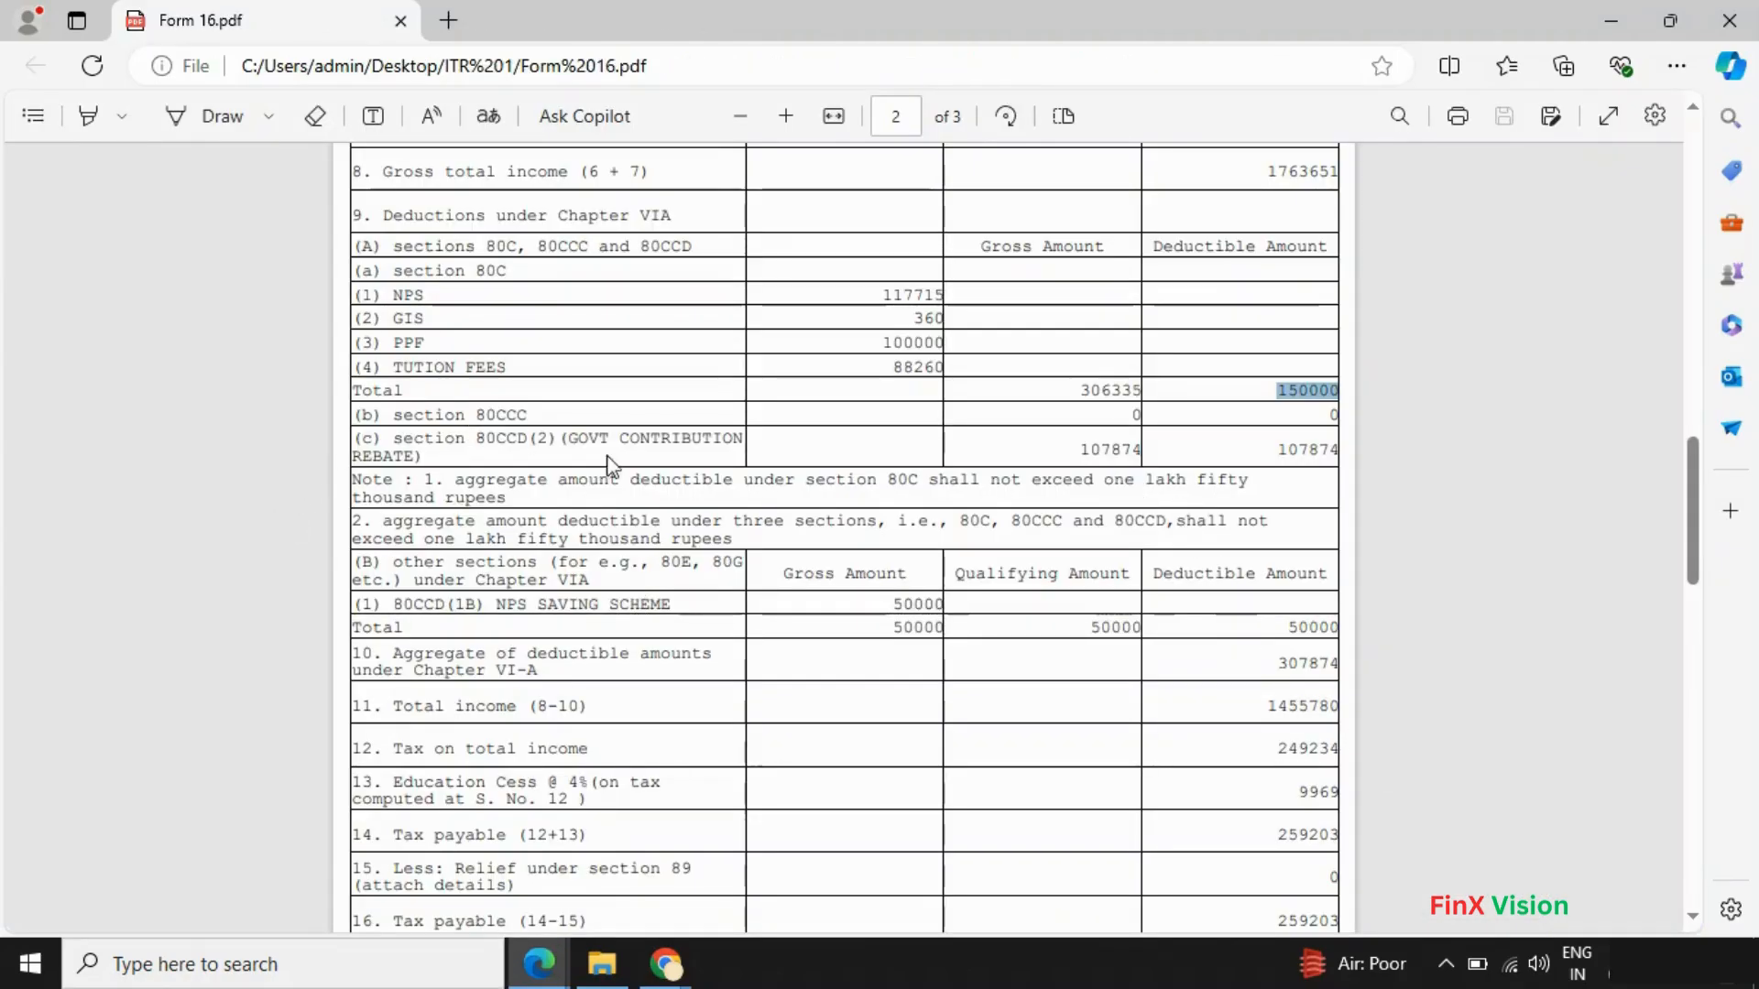
key(alt+Tab)
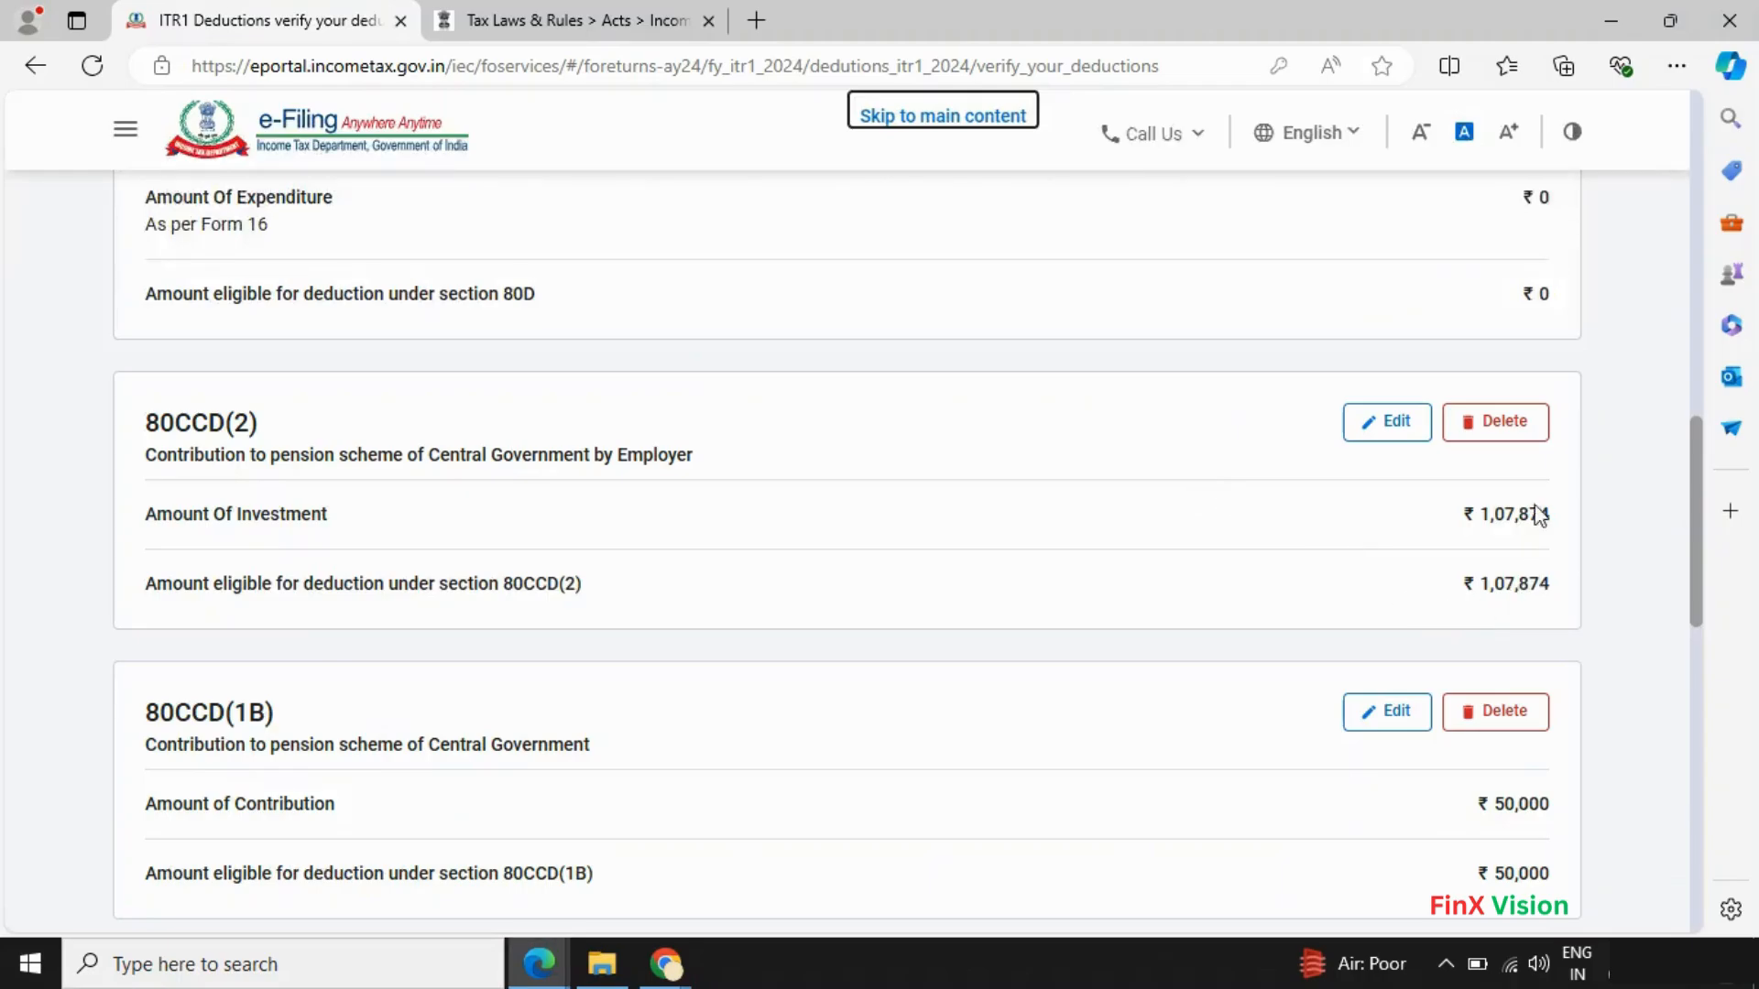
scroll(1475, 667, down, 1)
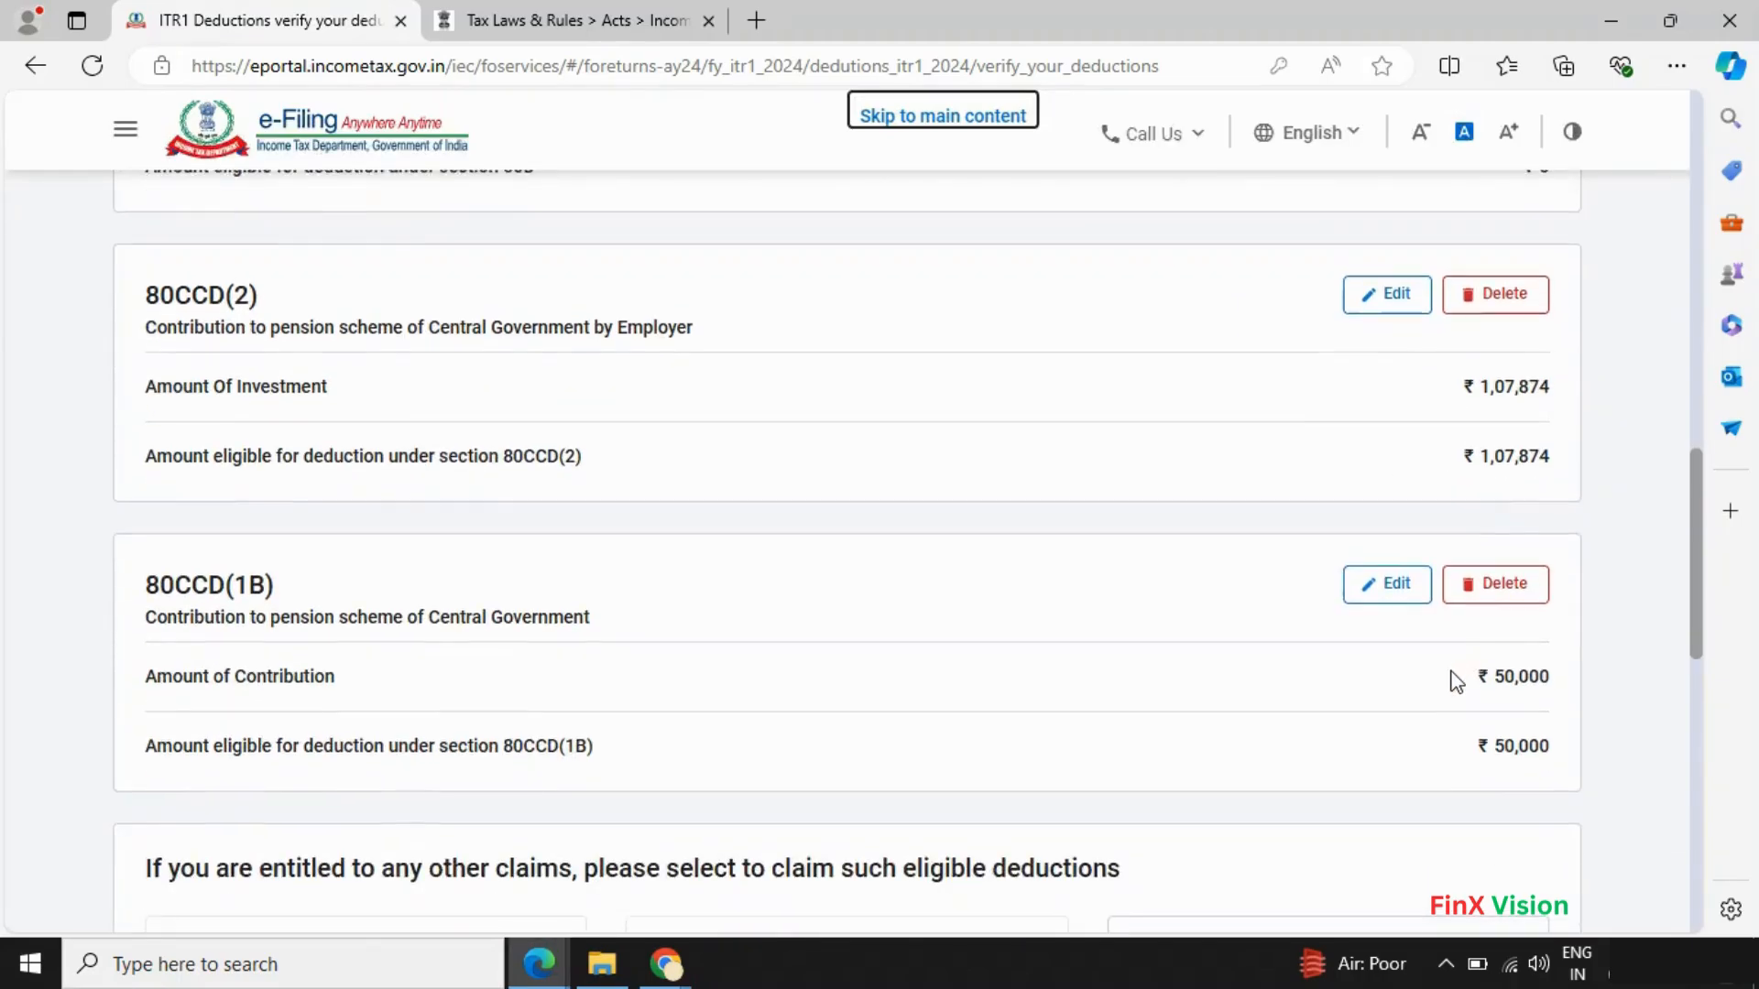
scroll(1455, 677, up, 3)
scroll(1454, 682, up, 4)
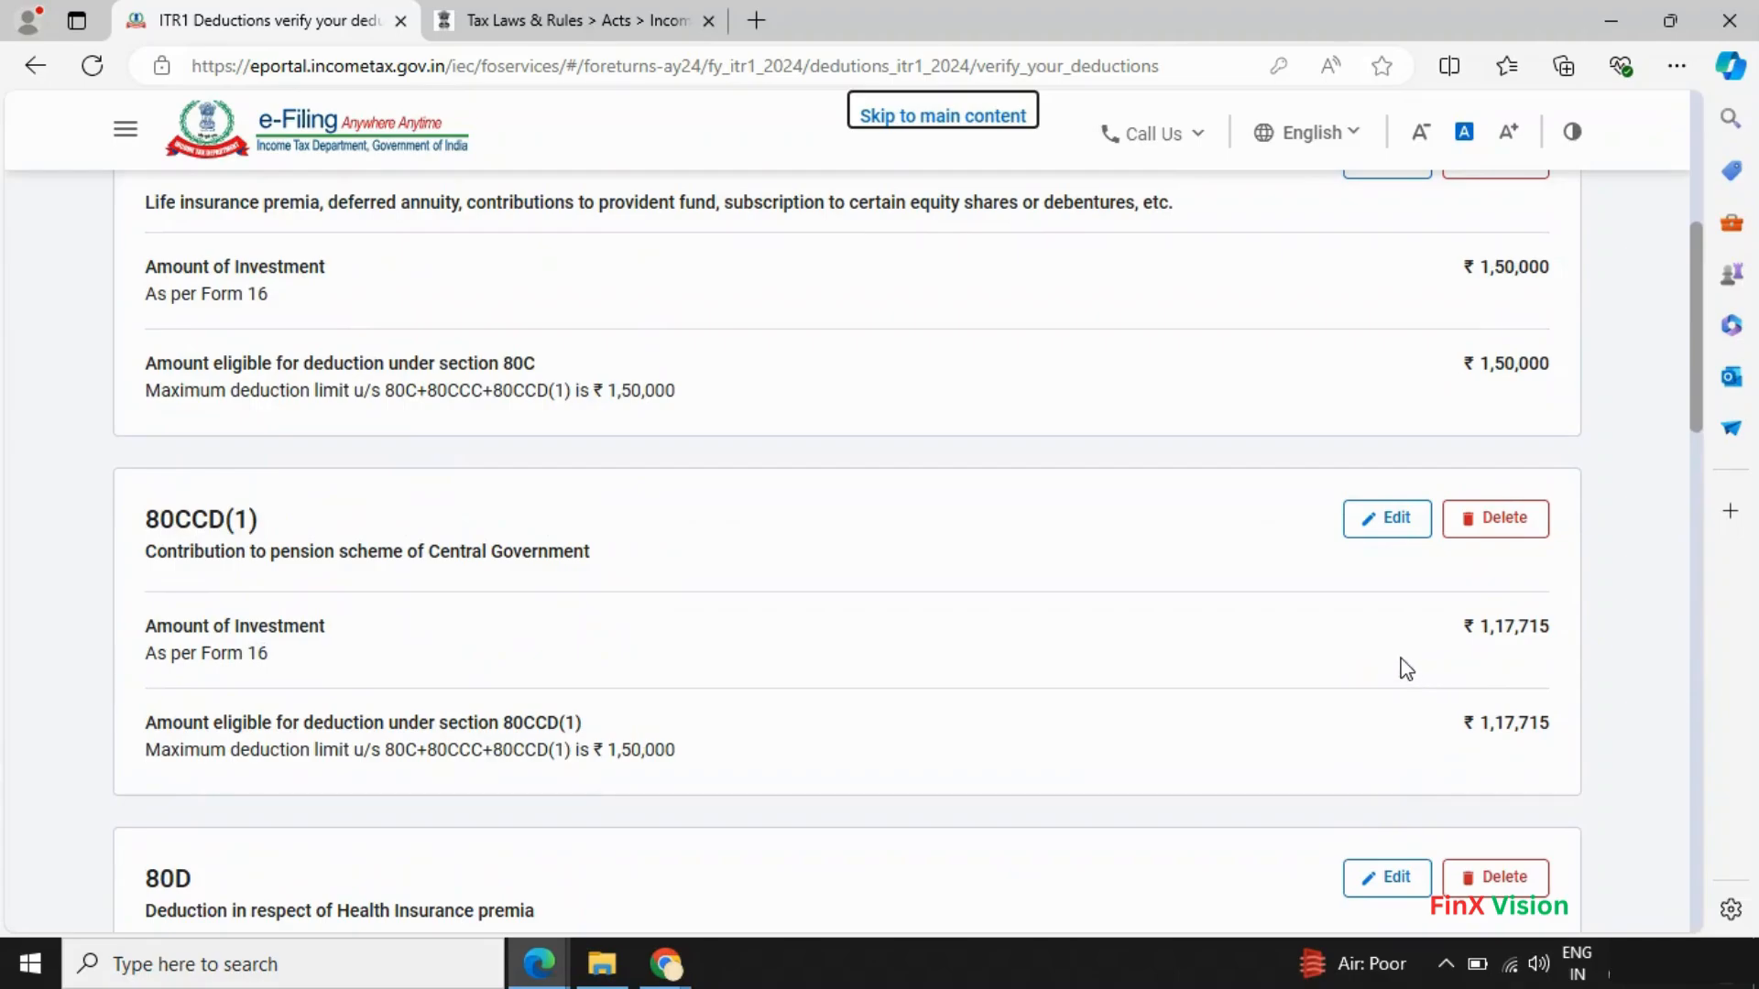
scroll(1355, 646, up, 1)
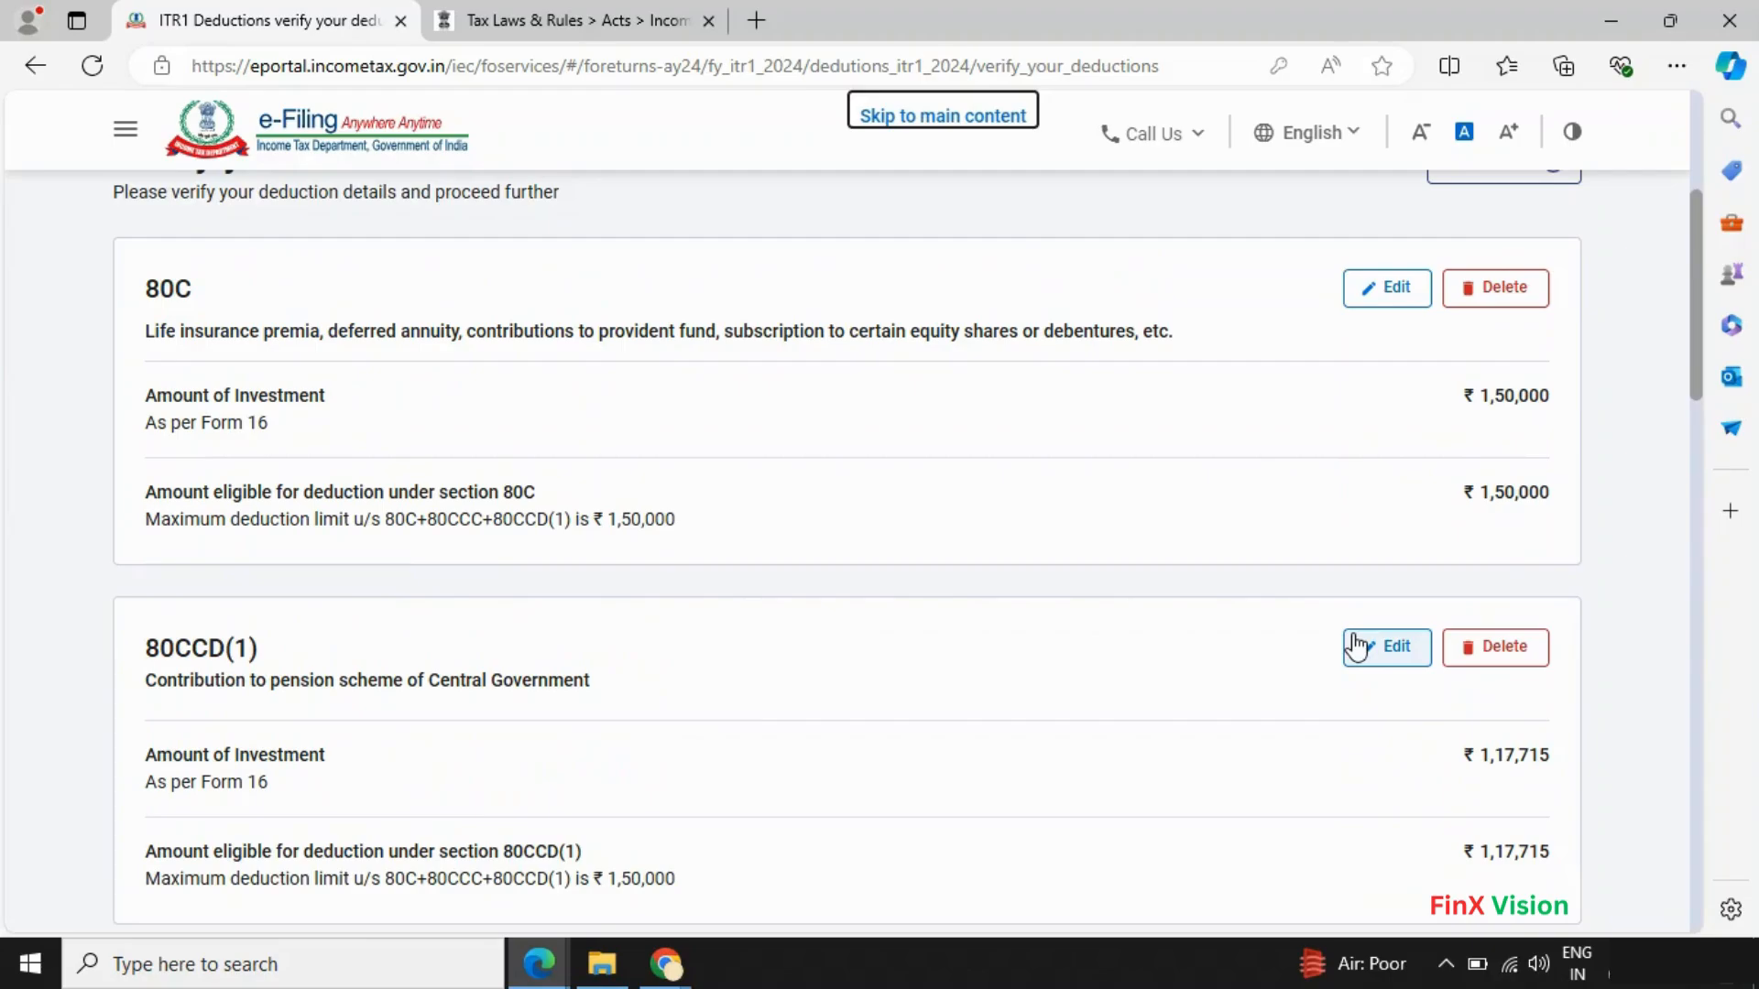
scroll(1356, 644, down, 6)
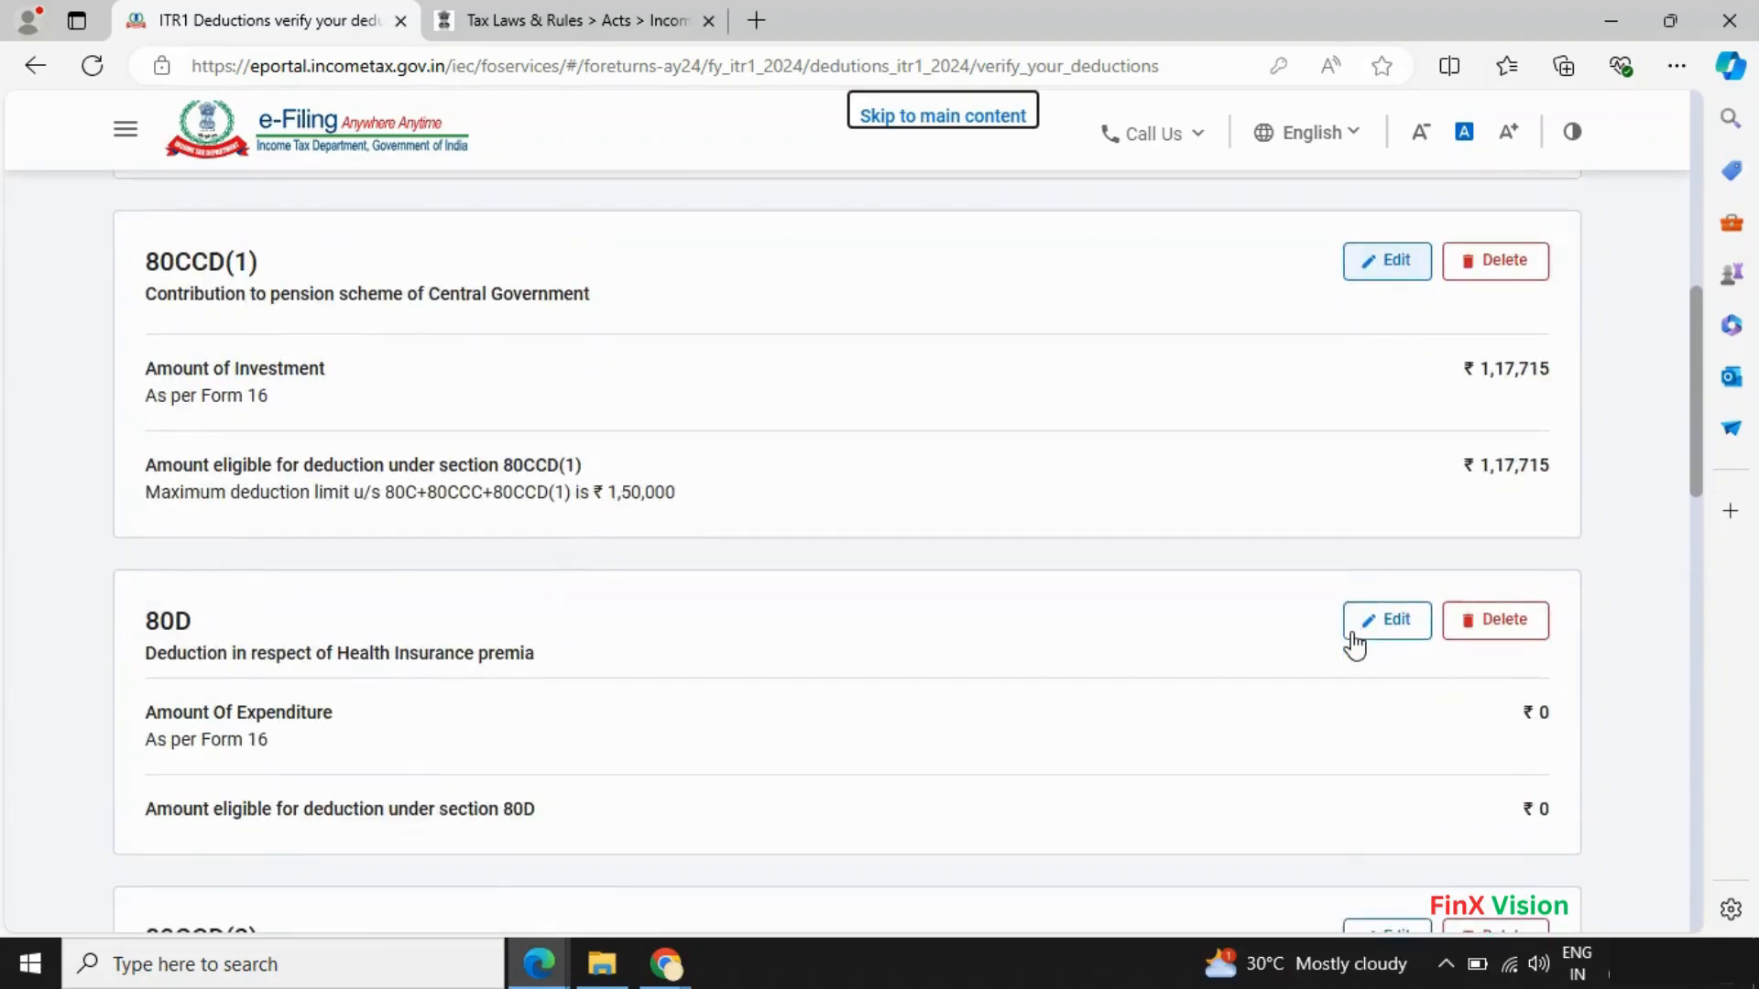
scroll(1357, 644, down, 3)
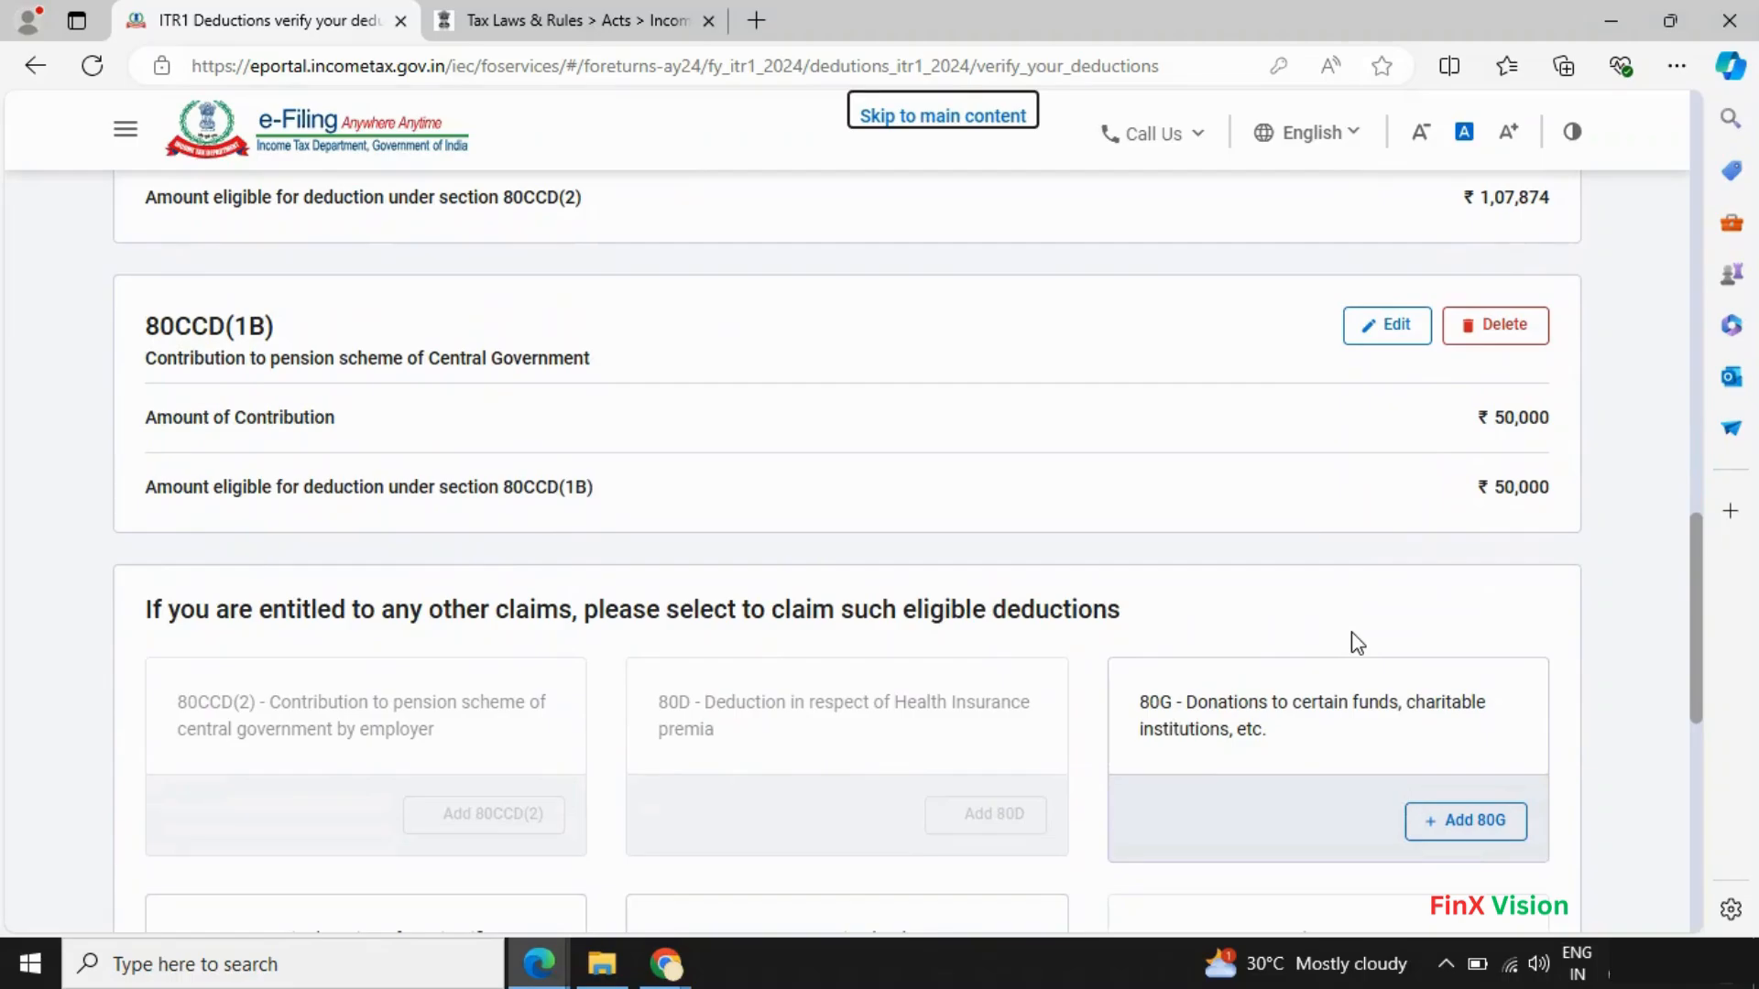
key(alt+Tab)
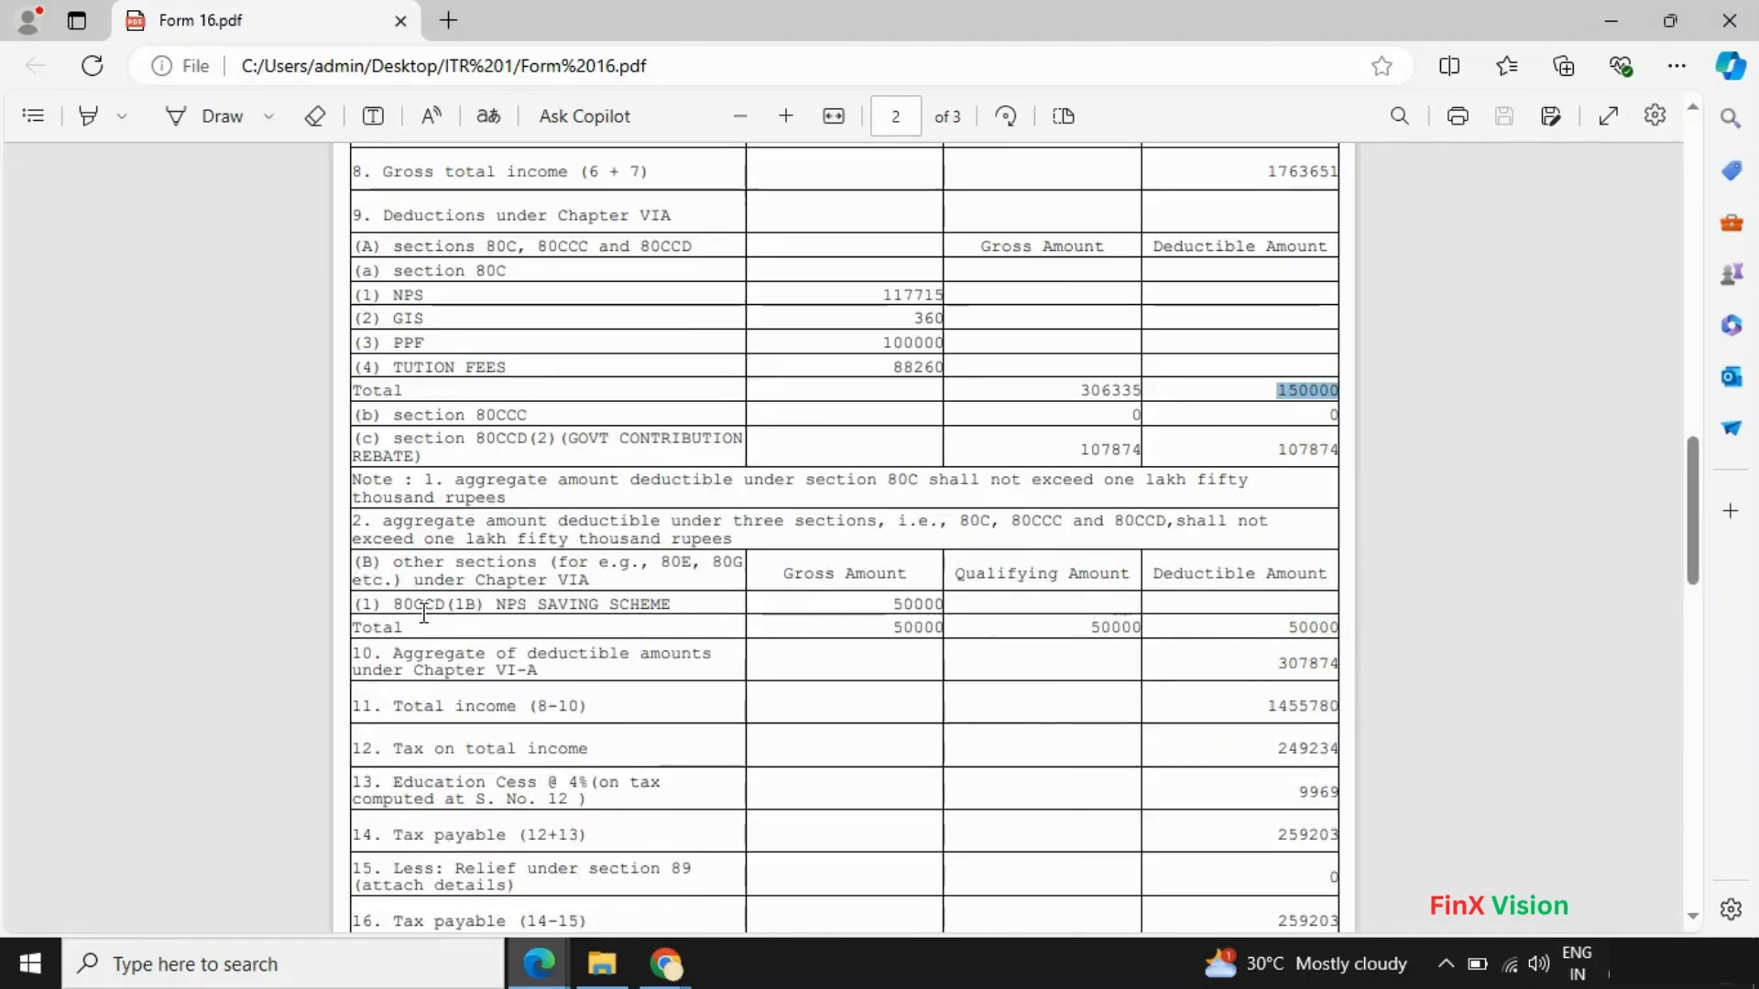
- Compare the portal's ₹4,25,589 total deductions with Form 16's 307874, then return to the 80C card
drag(423, 614, 674, 617)
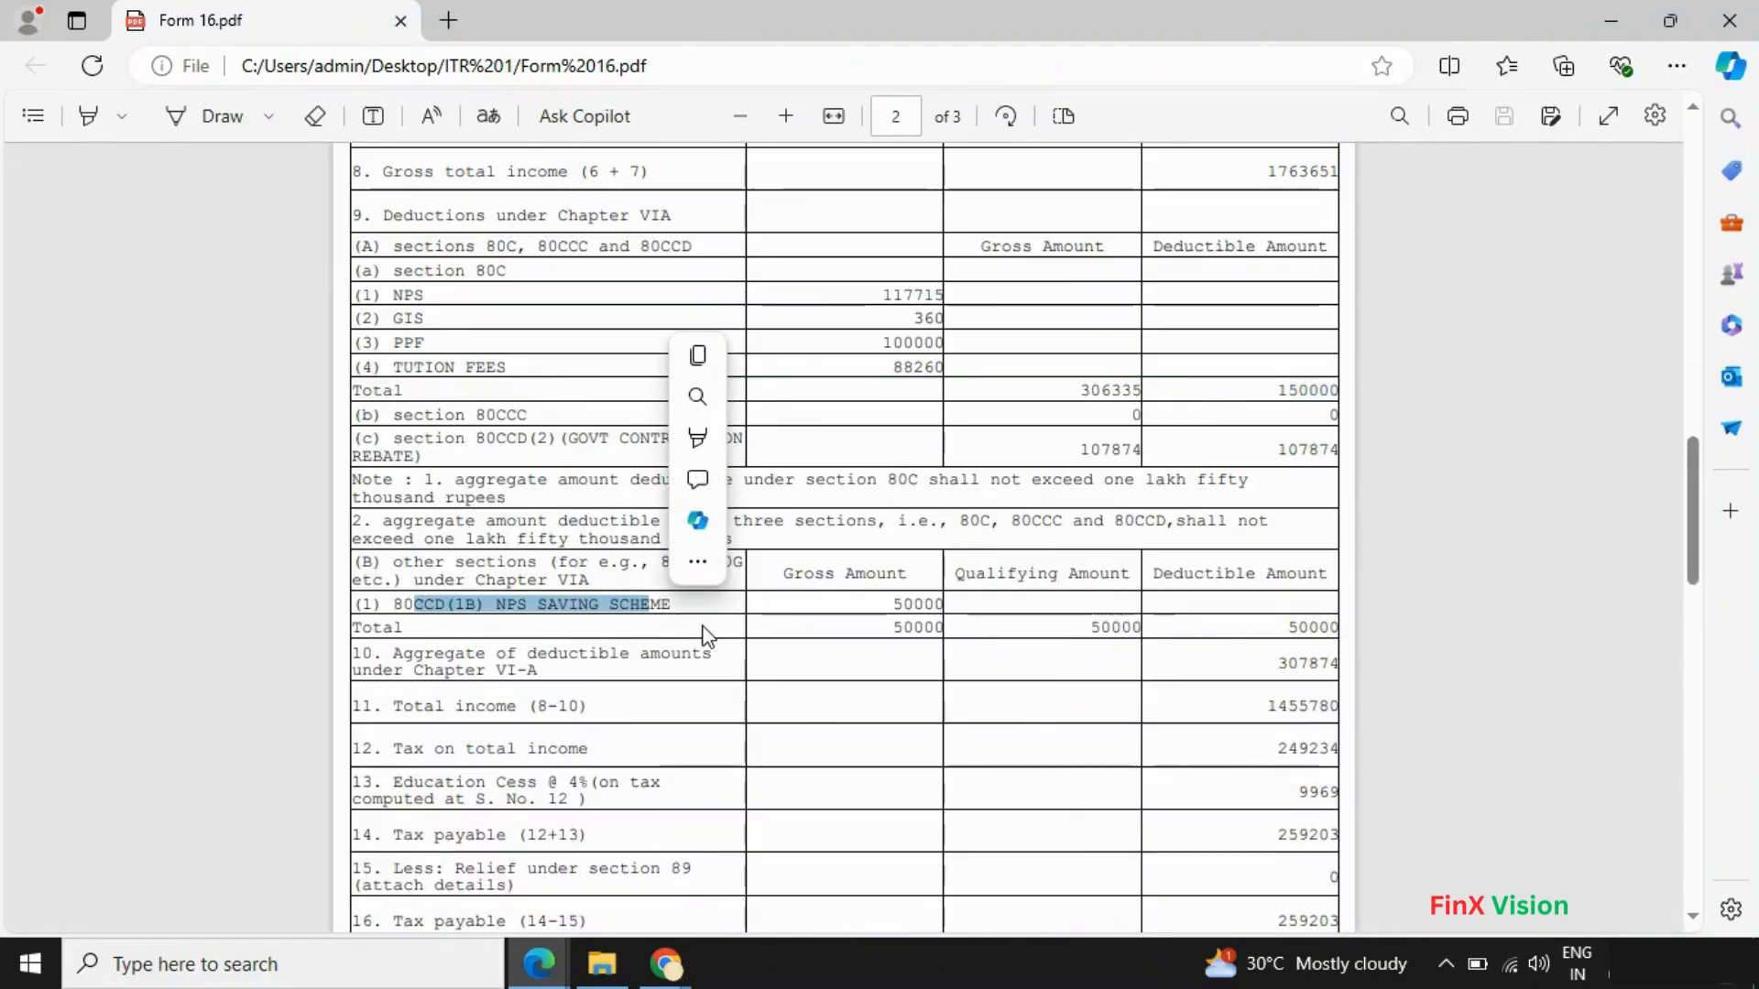
key(alt+Tab)
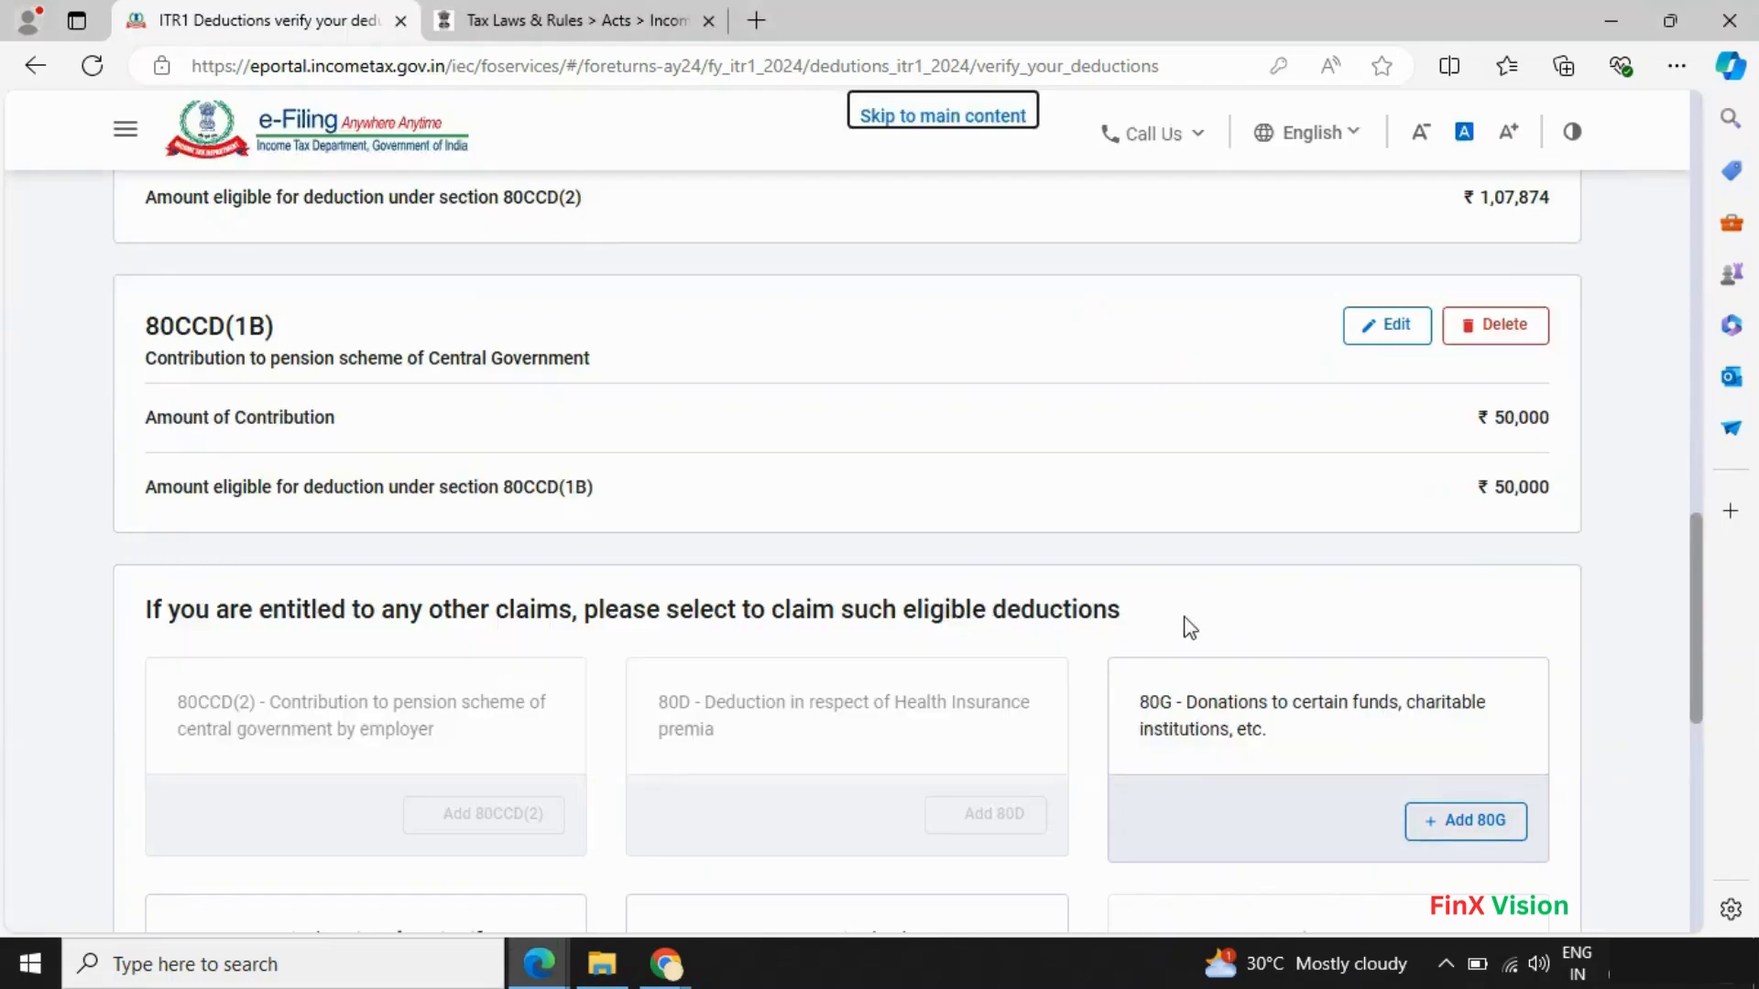
scroll(1333, 580, down, 3)
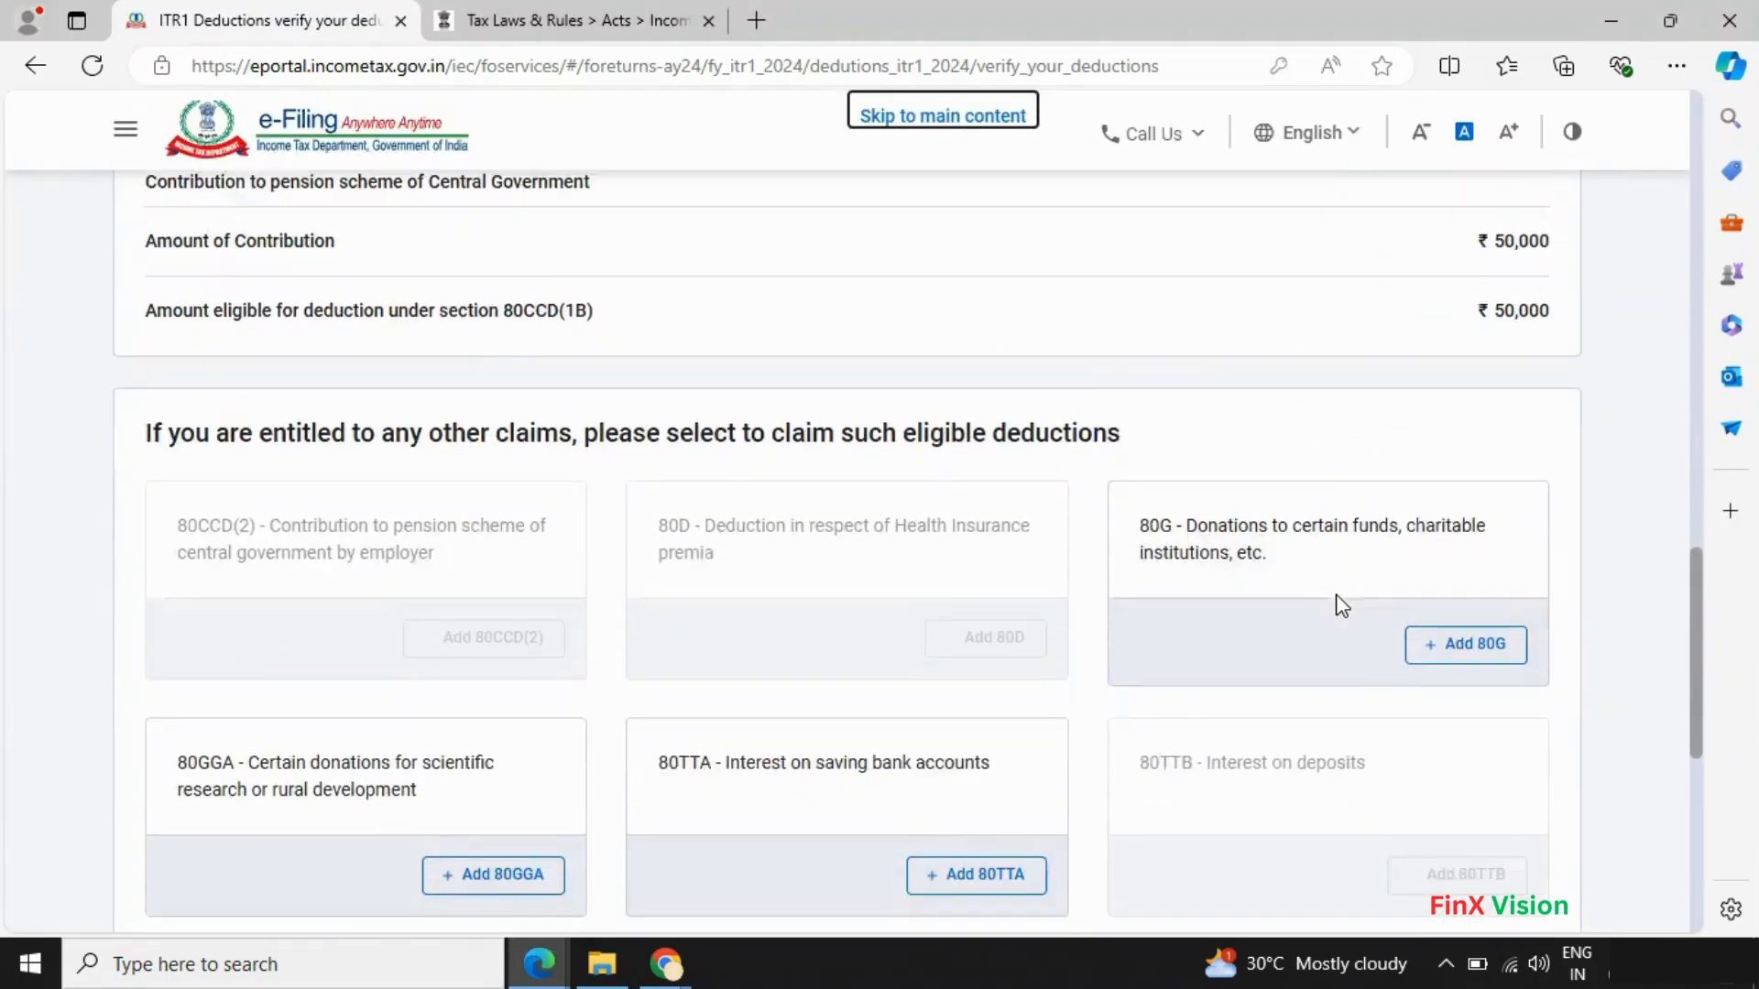
scroll(1486, 350, up, 3)
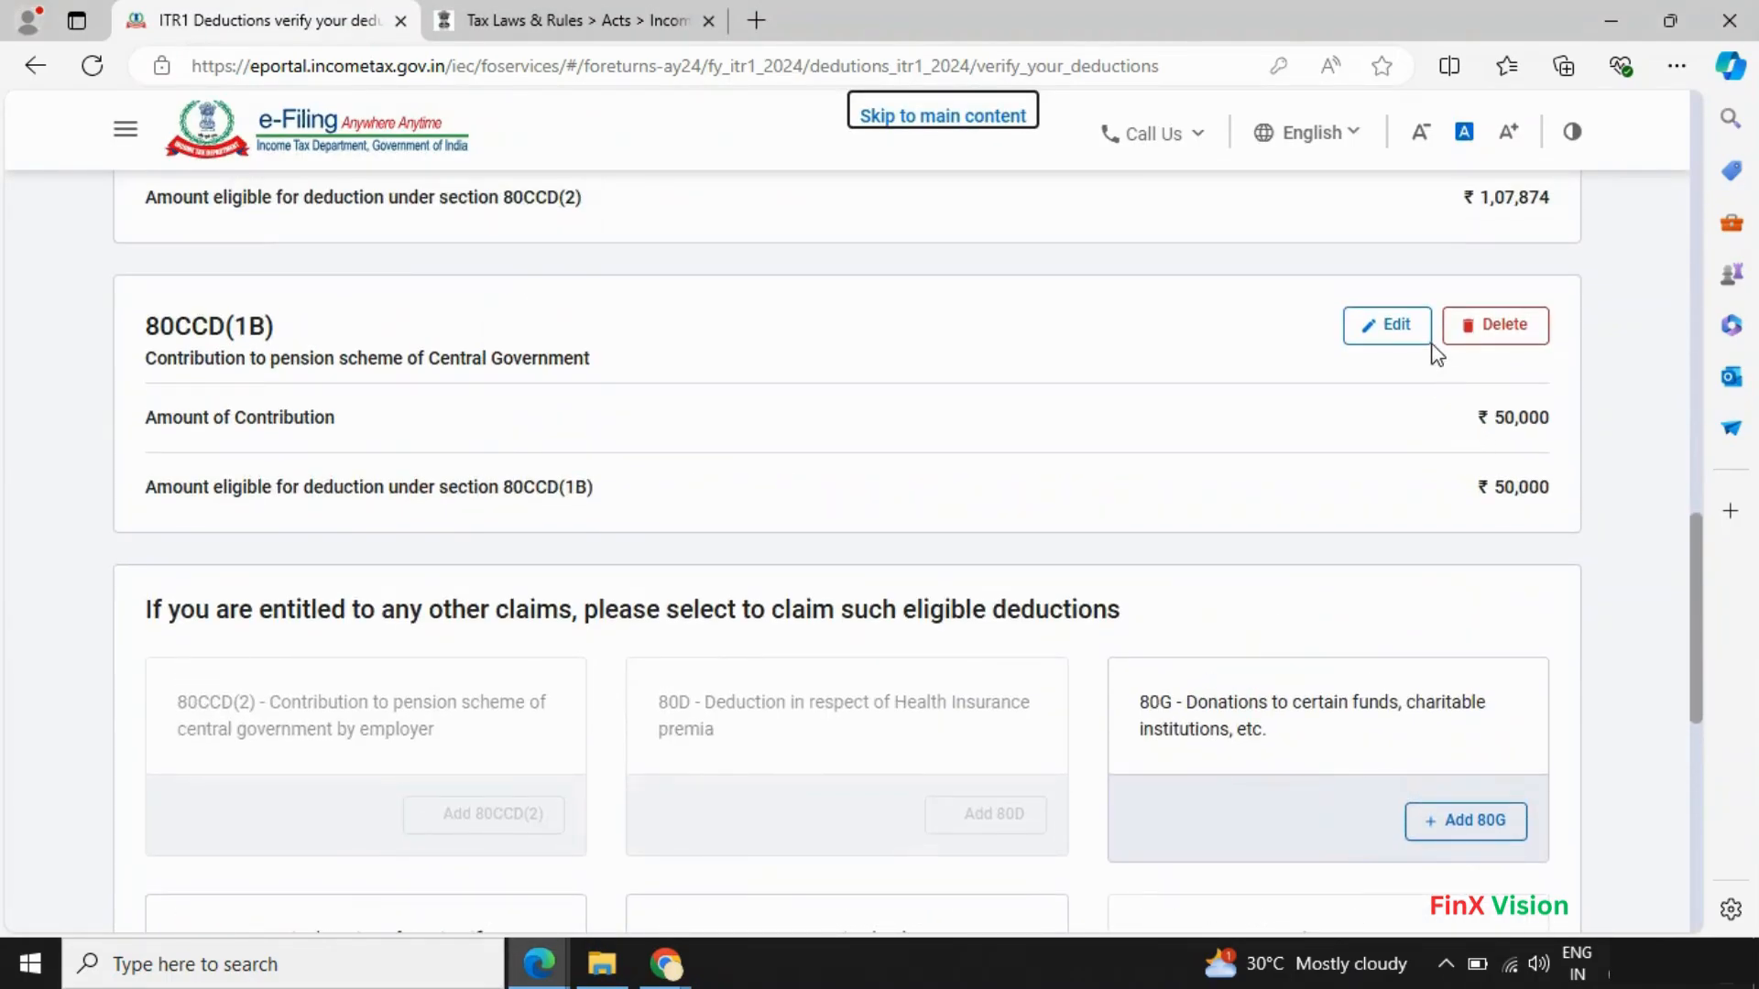
scroll(1264, 498, down, 7)
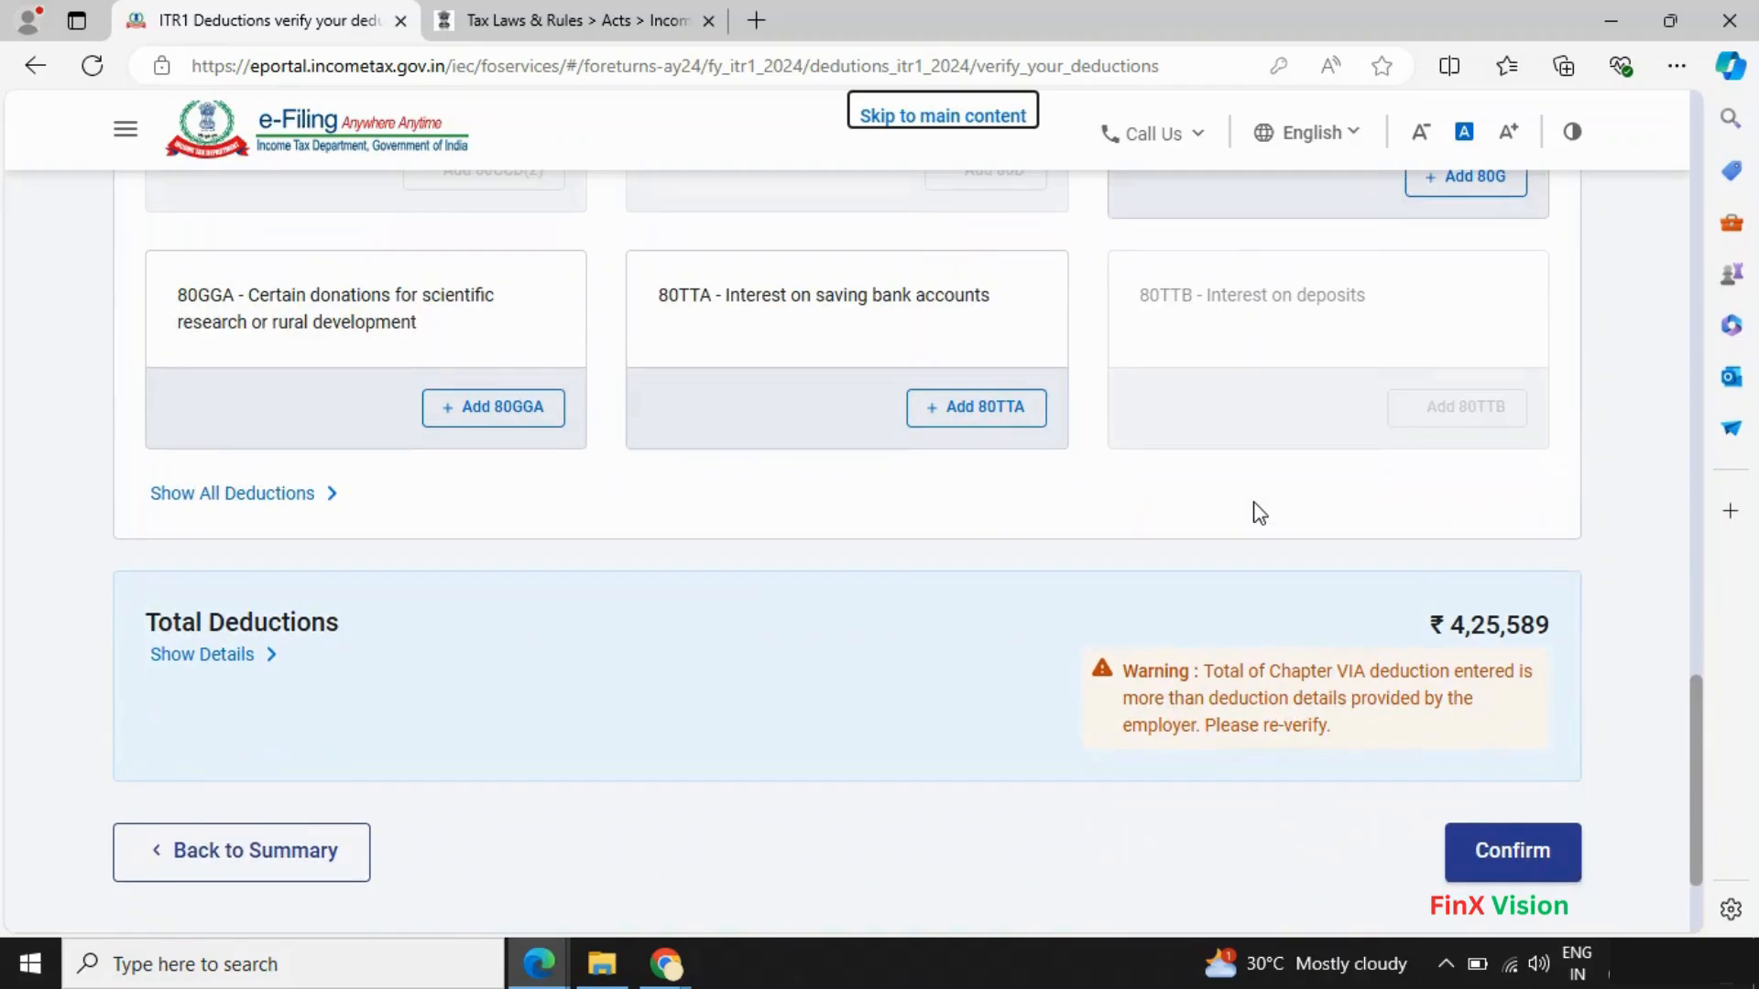
key(alt+Tab)
scroll(1250, 531, down, 3)
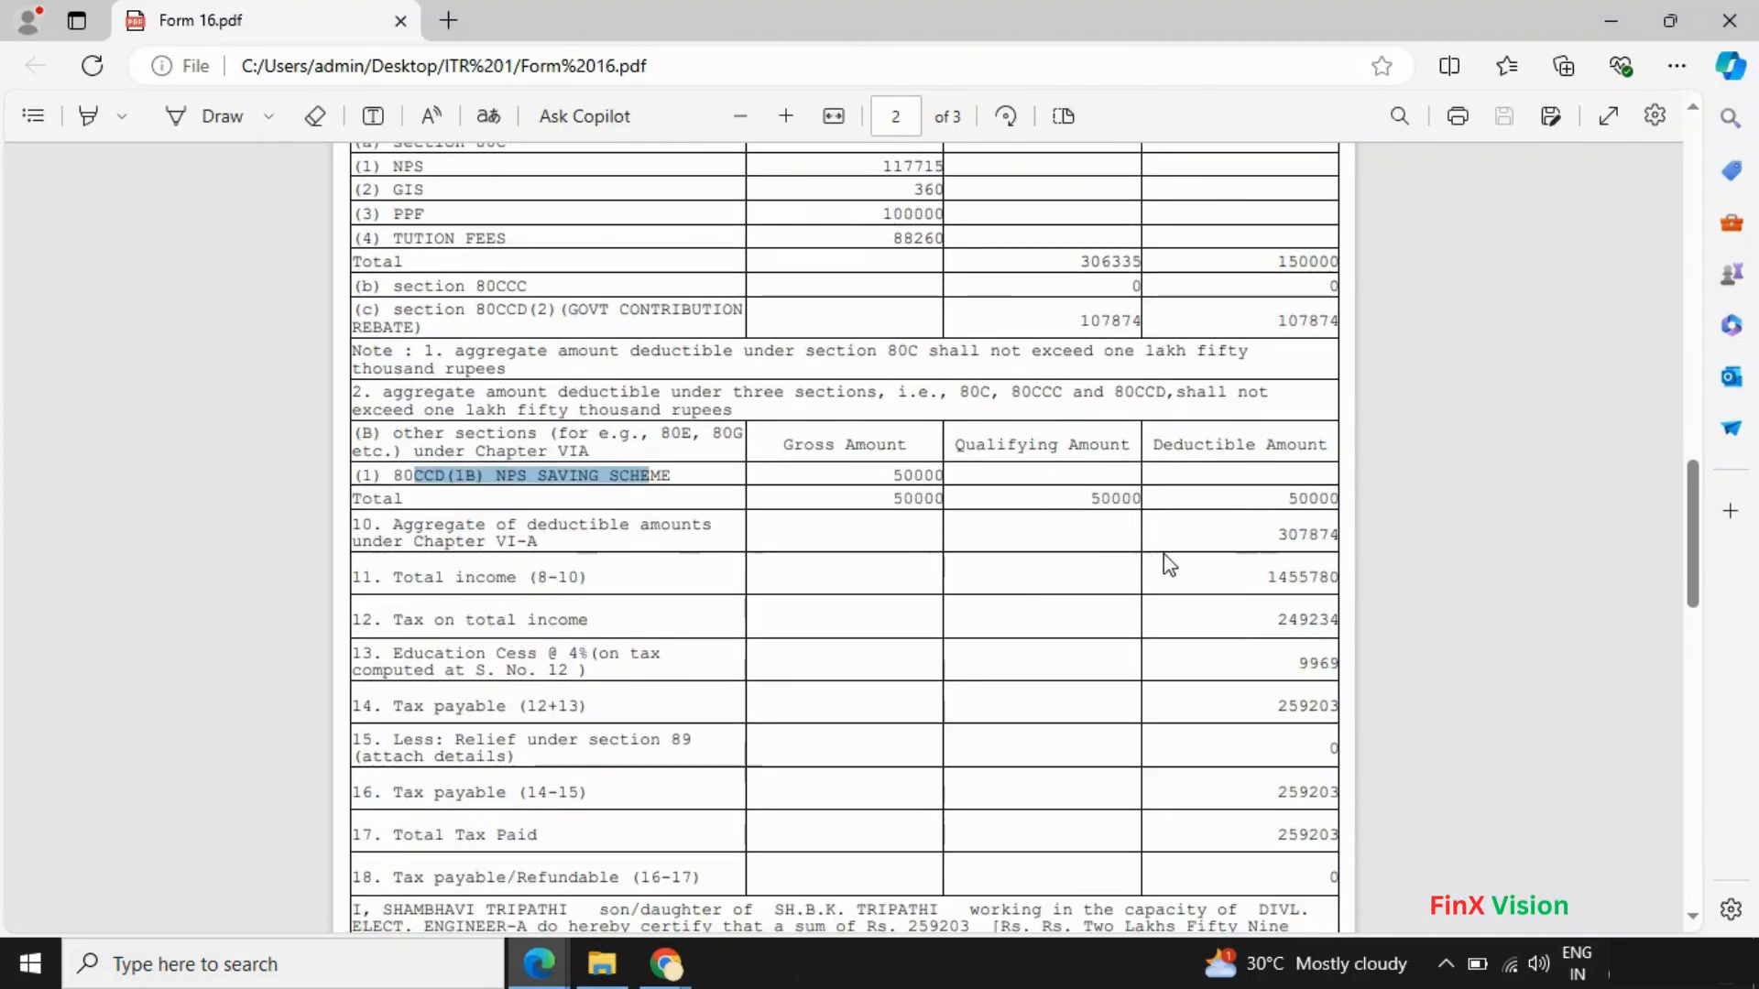
key(alt+Tab)
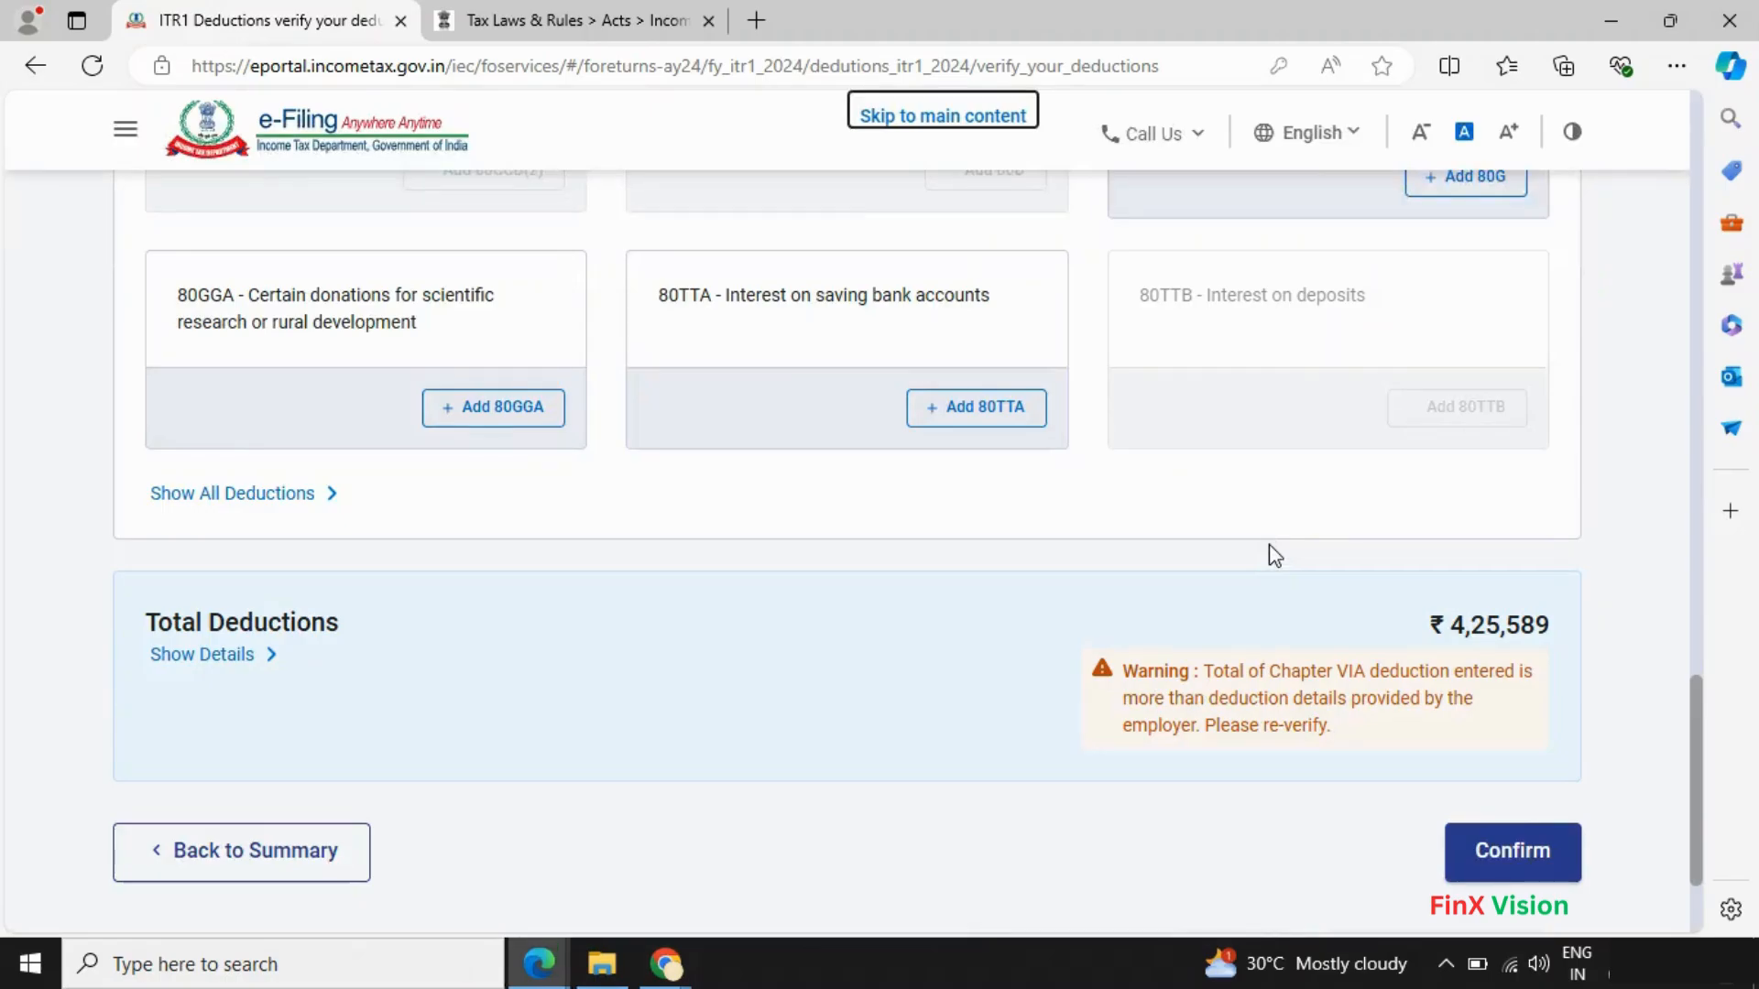
scroll(1273, 554, up, 12)
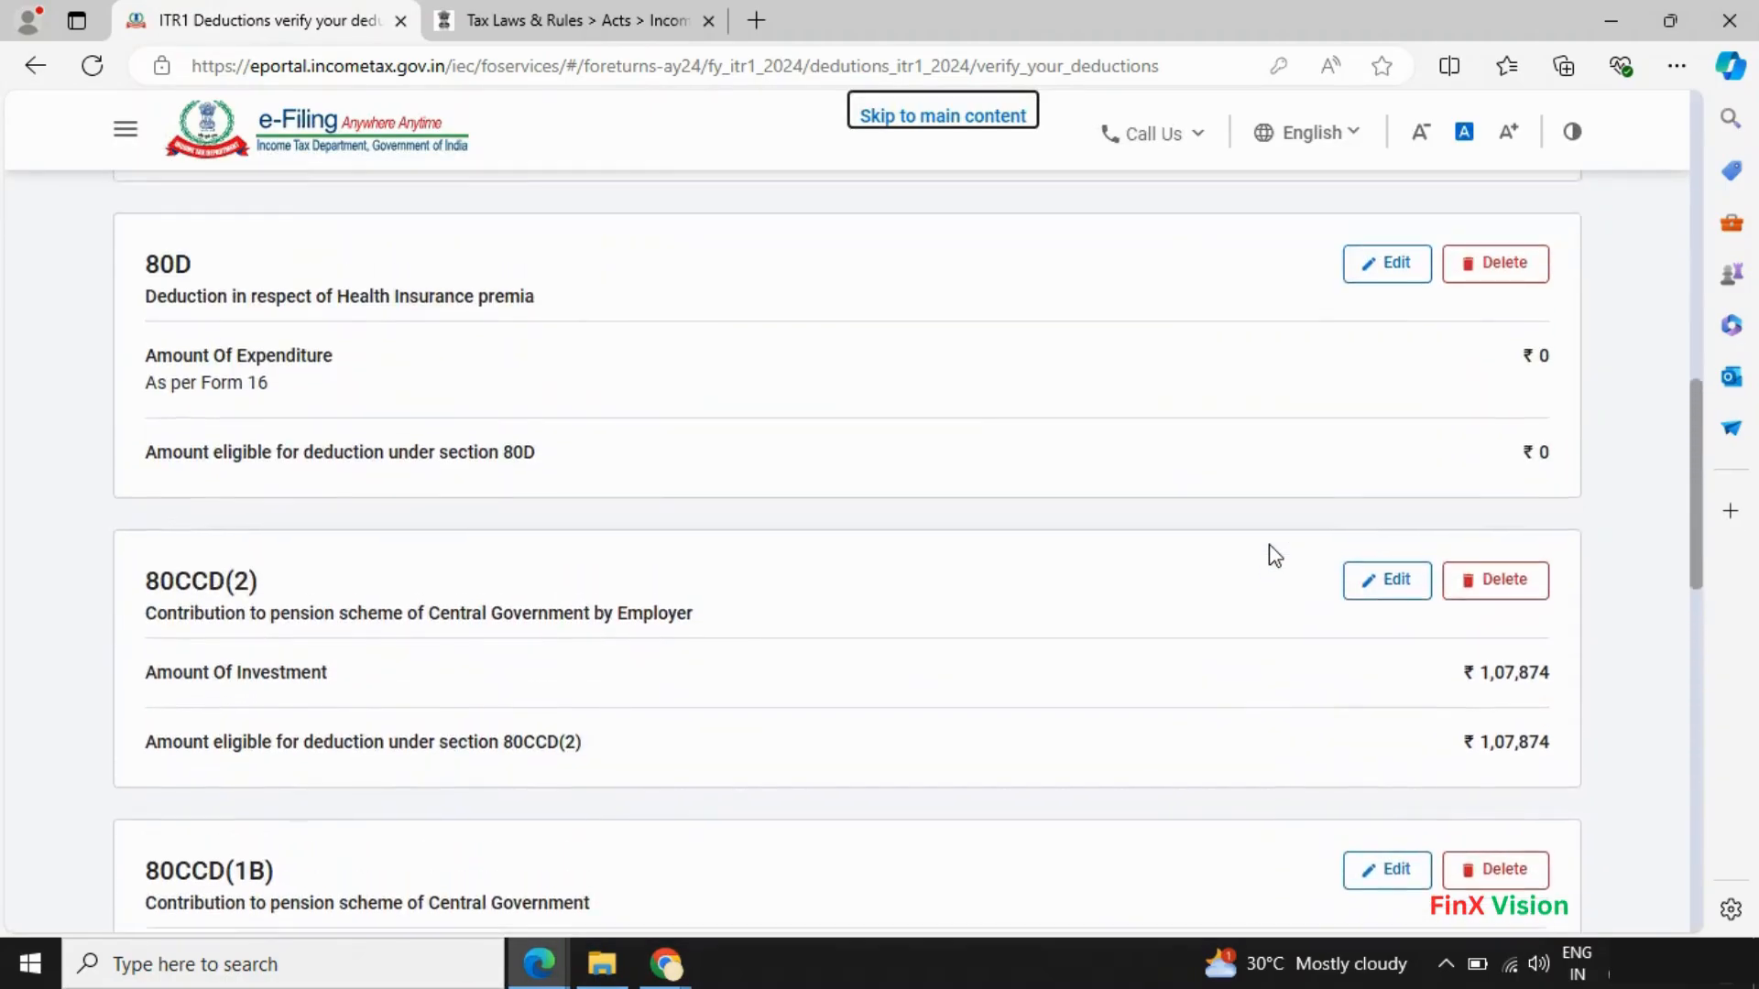
scroll(1274, 554, up, 6)
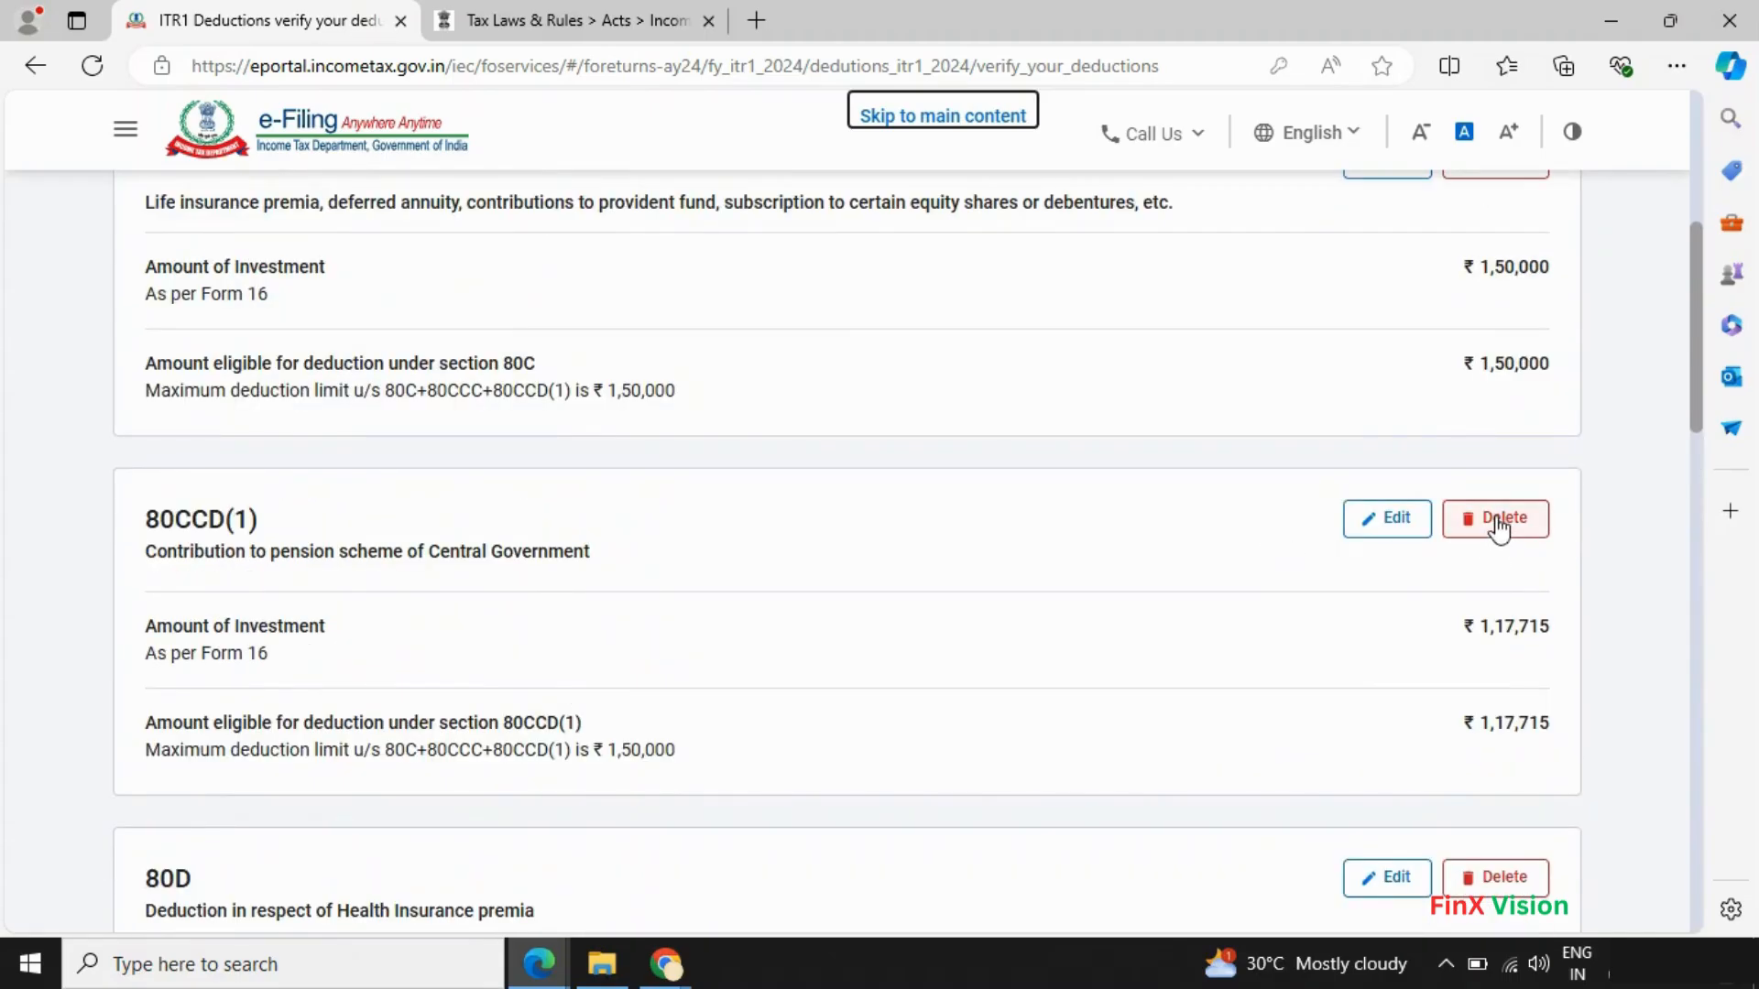
scroll(1497, 526, up, 1)
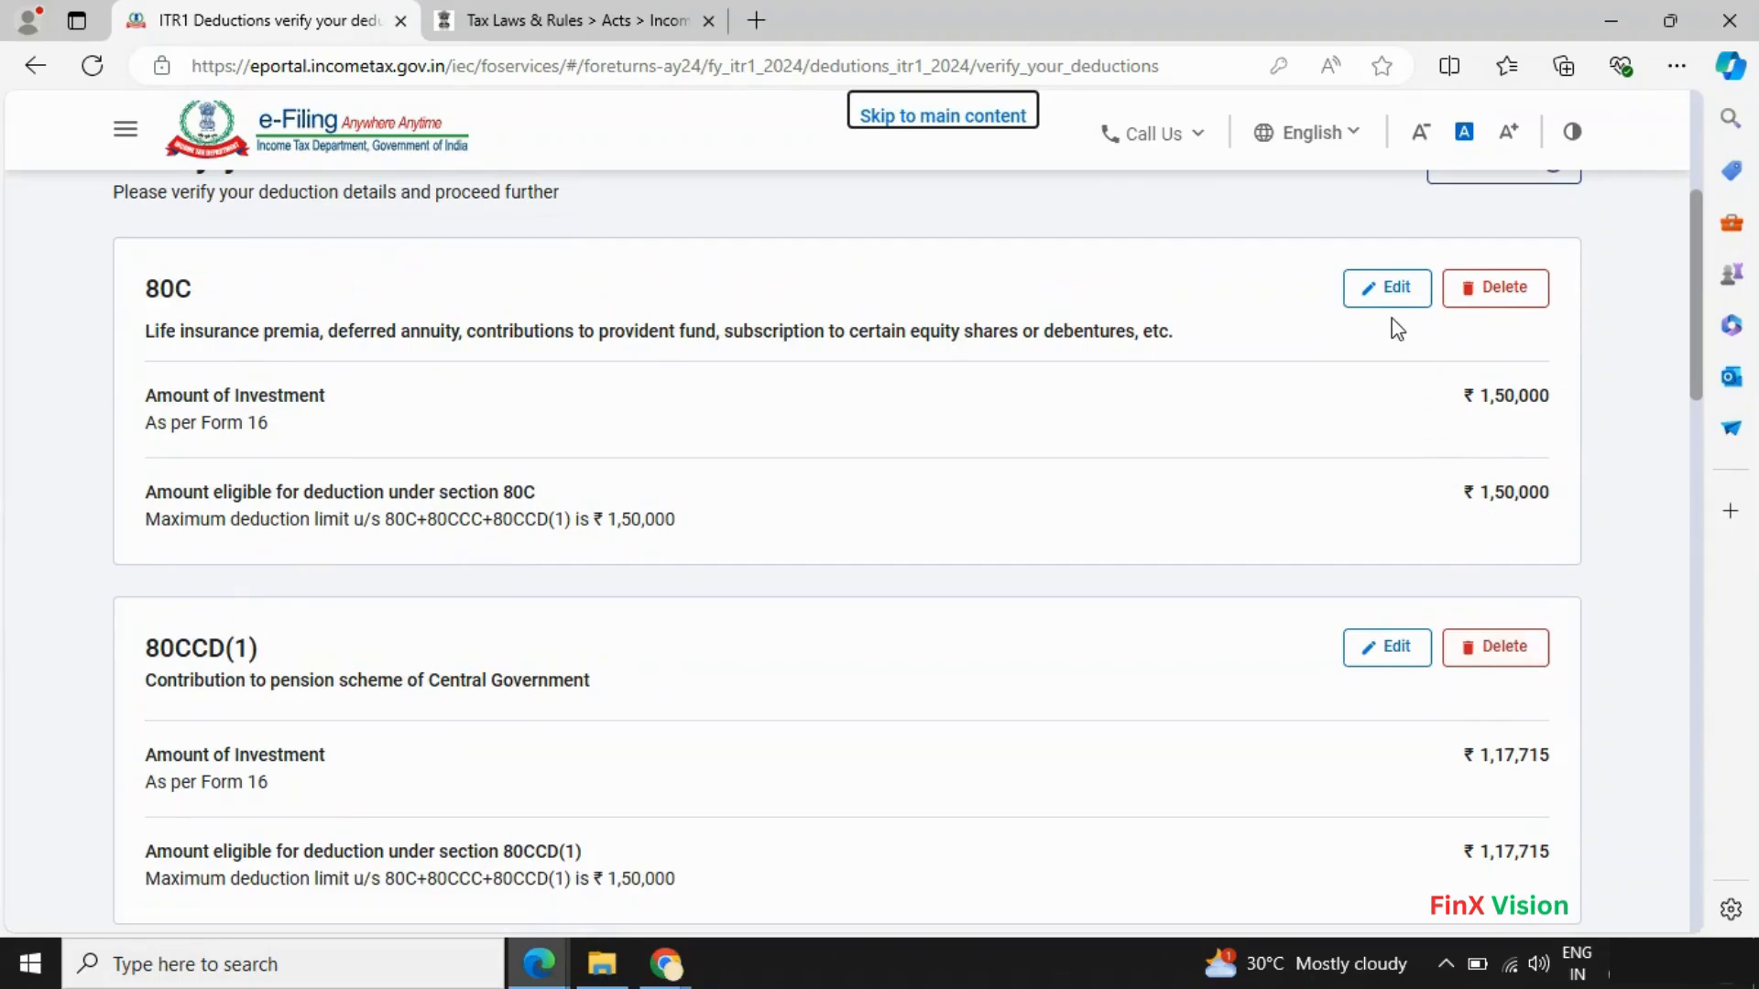
- Check the 80C amount against Form 16 and re-save it at ₹1,50,000
click(1375, 299)
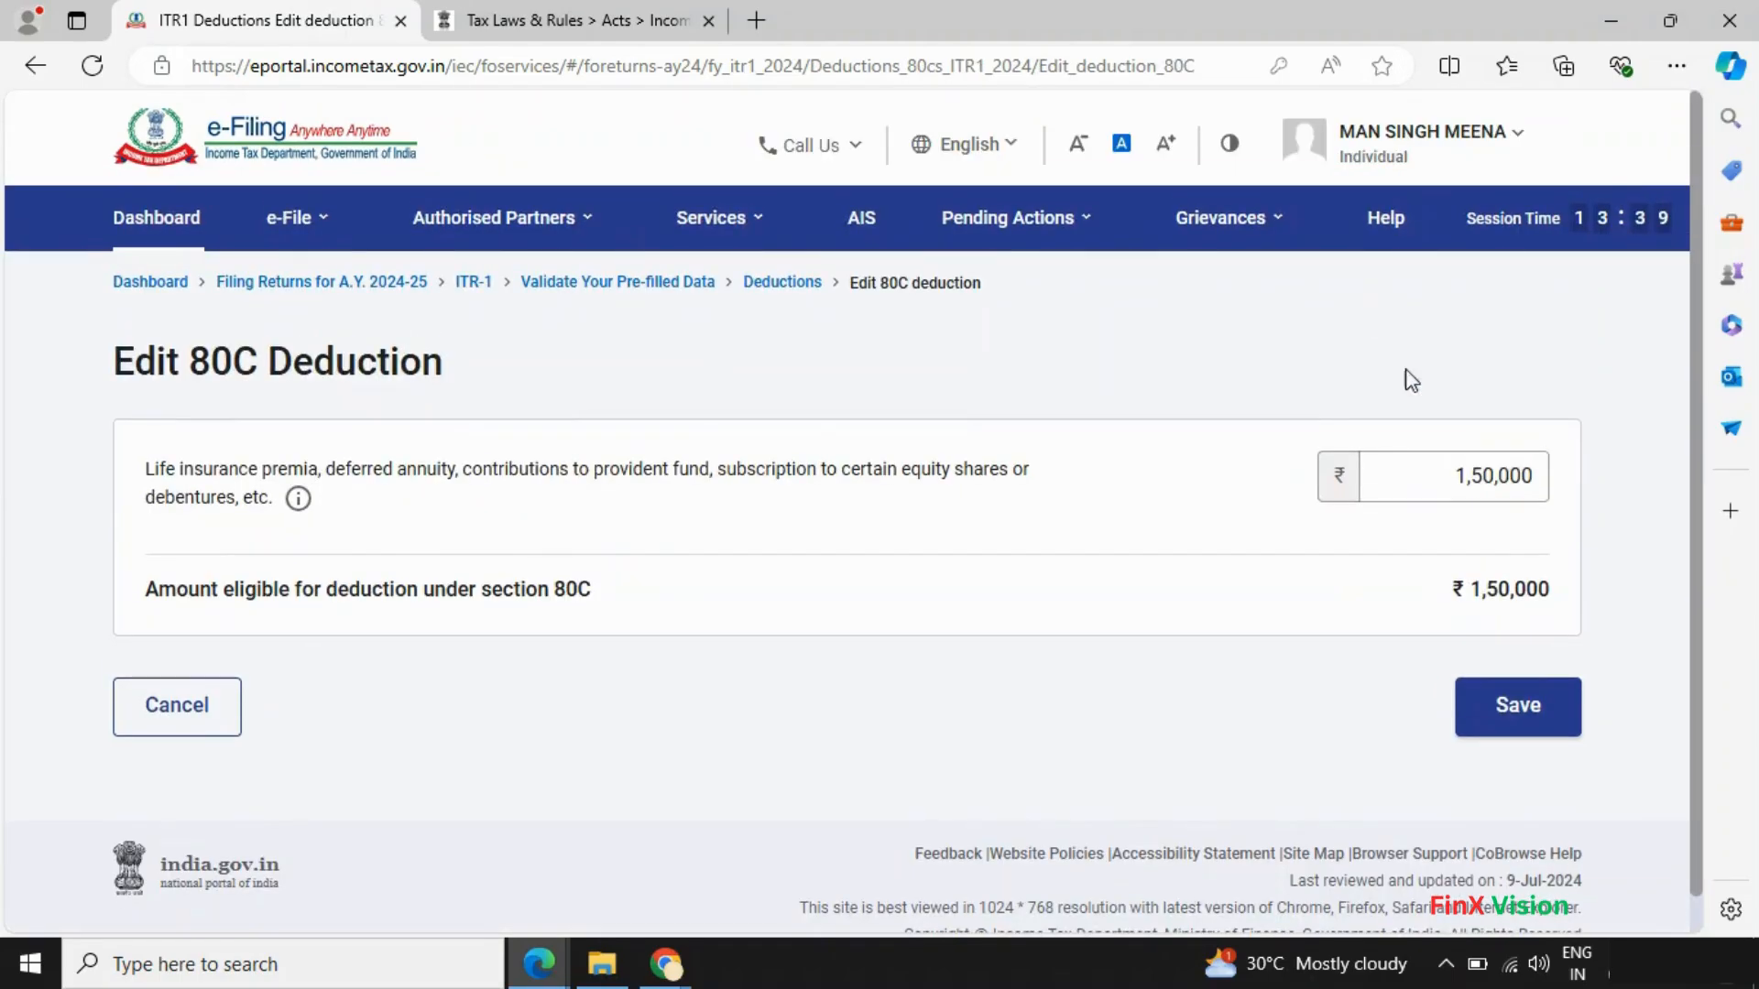
key(alt+Tab)
scroll(910, 519, up, 2)
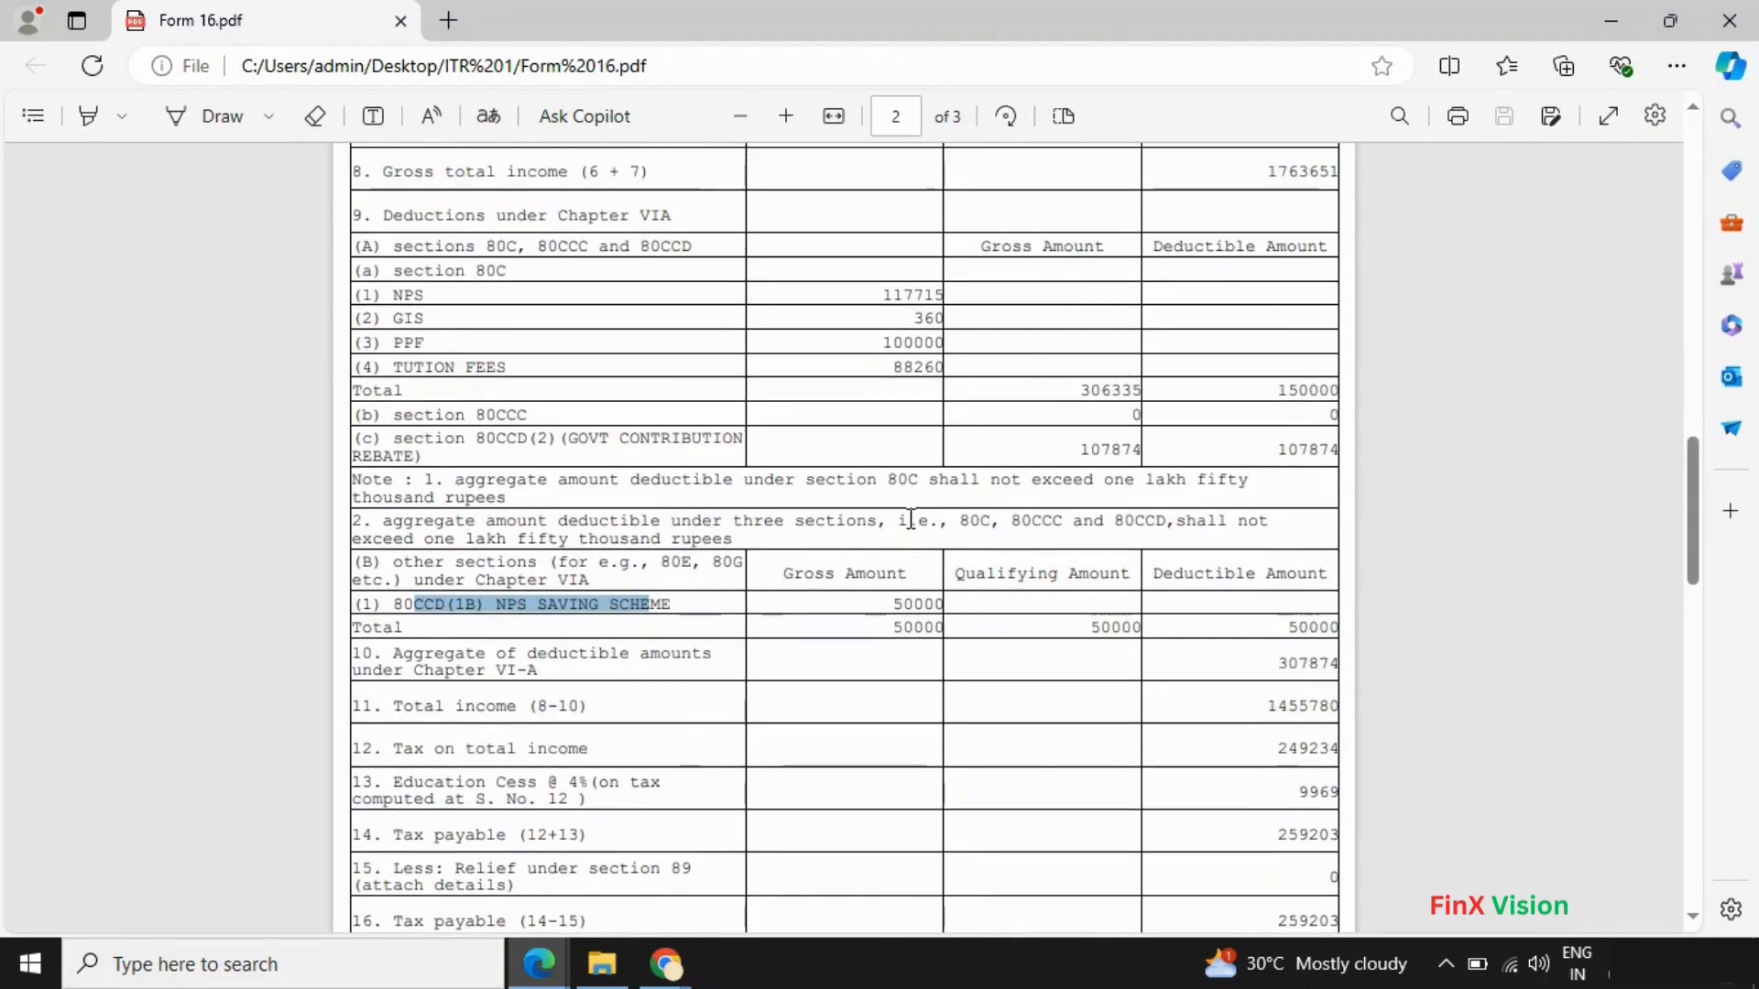
key(alt+Tab)
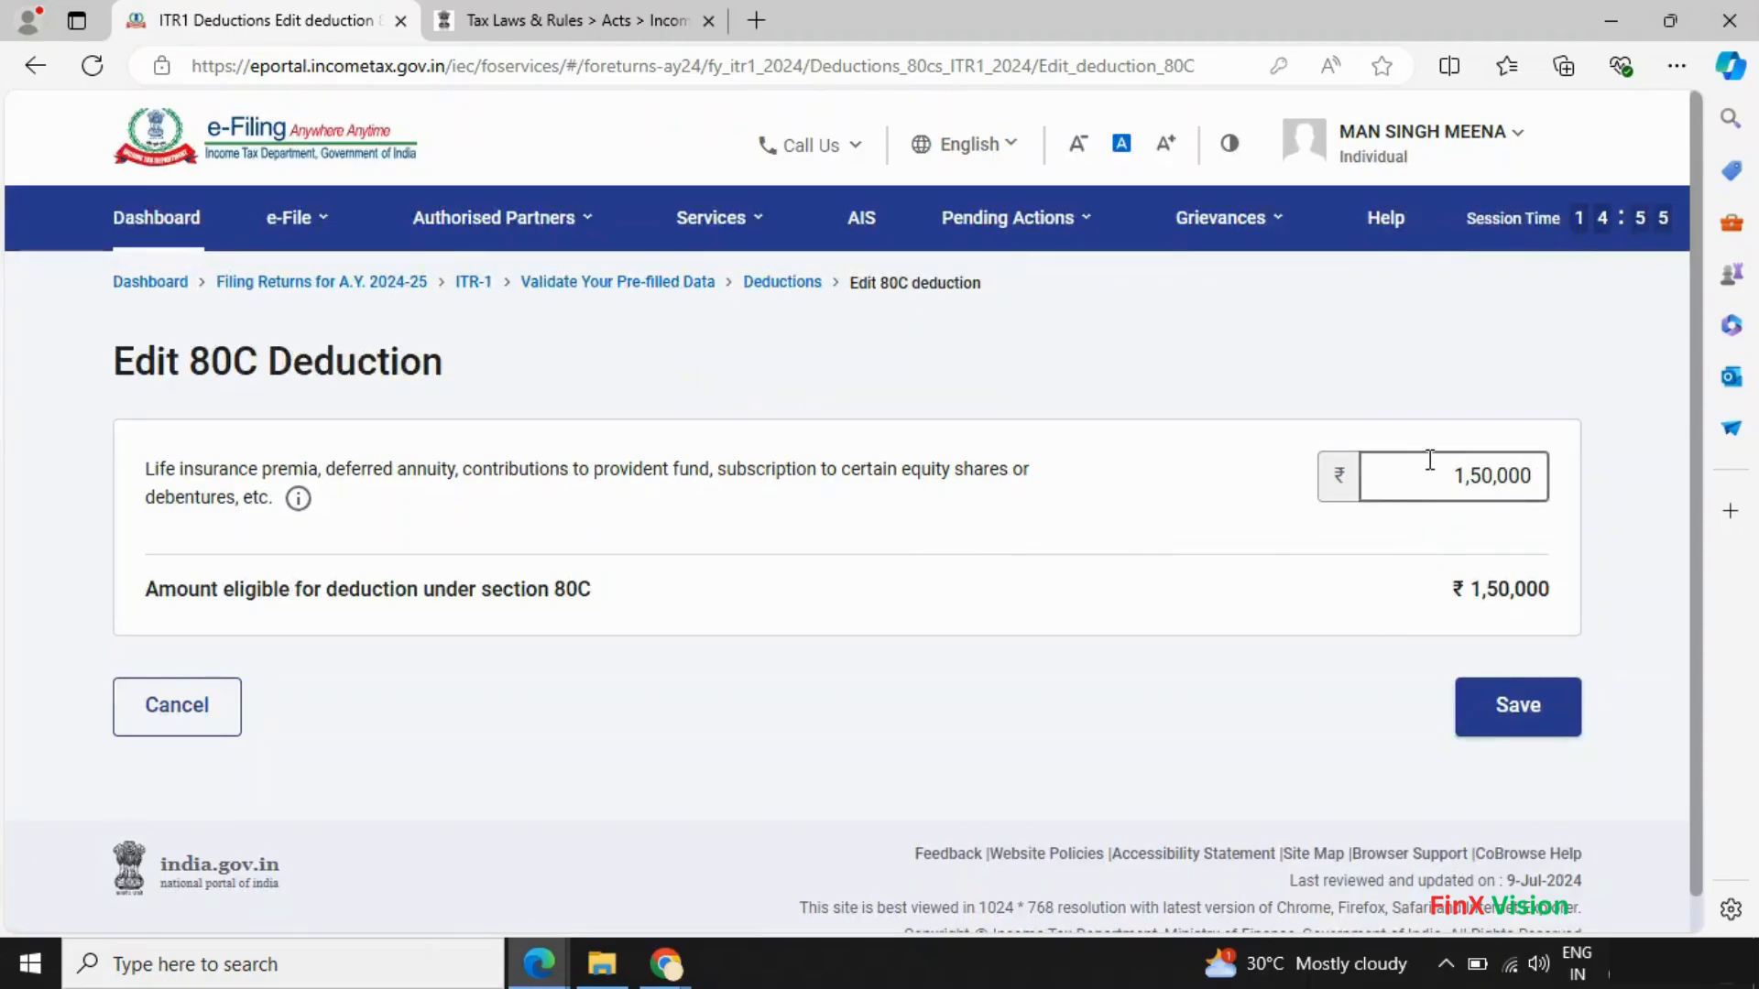
click(1510, 707)
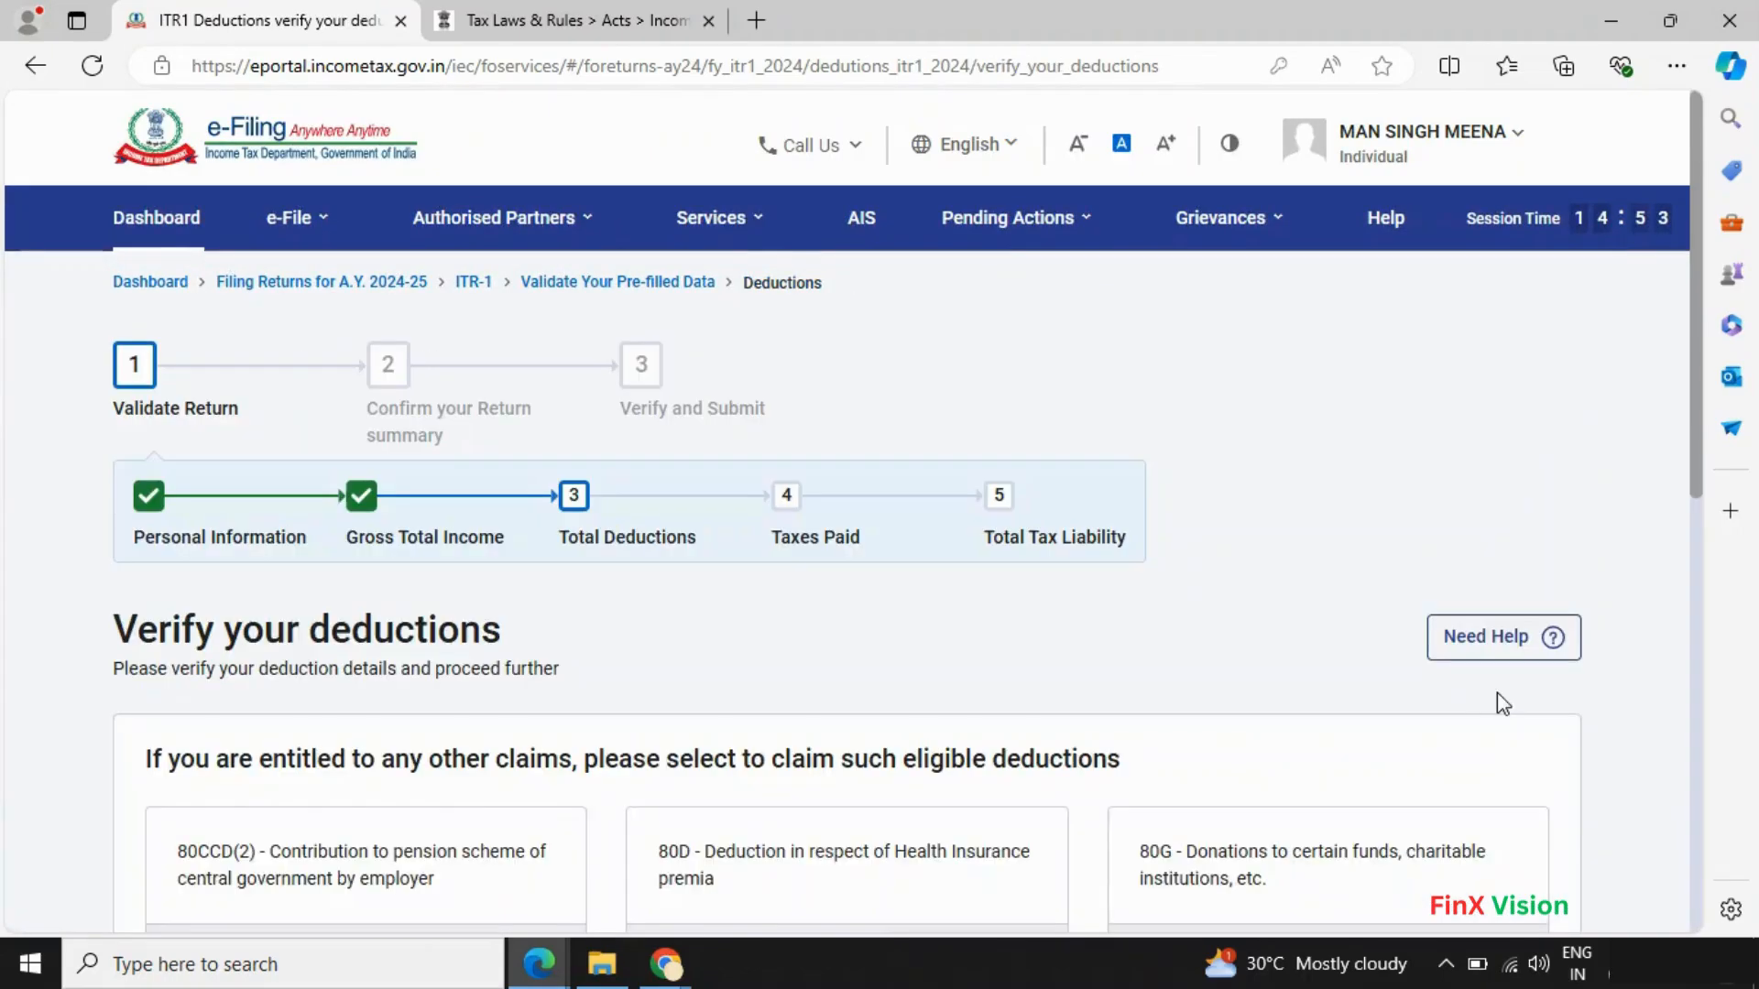
scroll(1316, 690, down, 4)
scroll(1316, 702, down, 5)
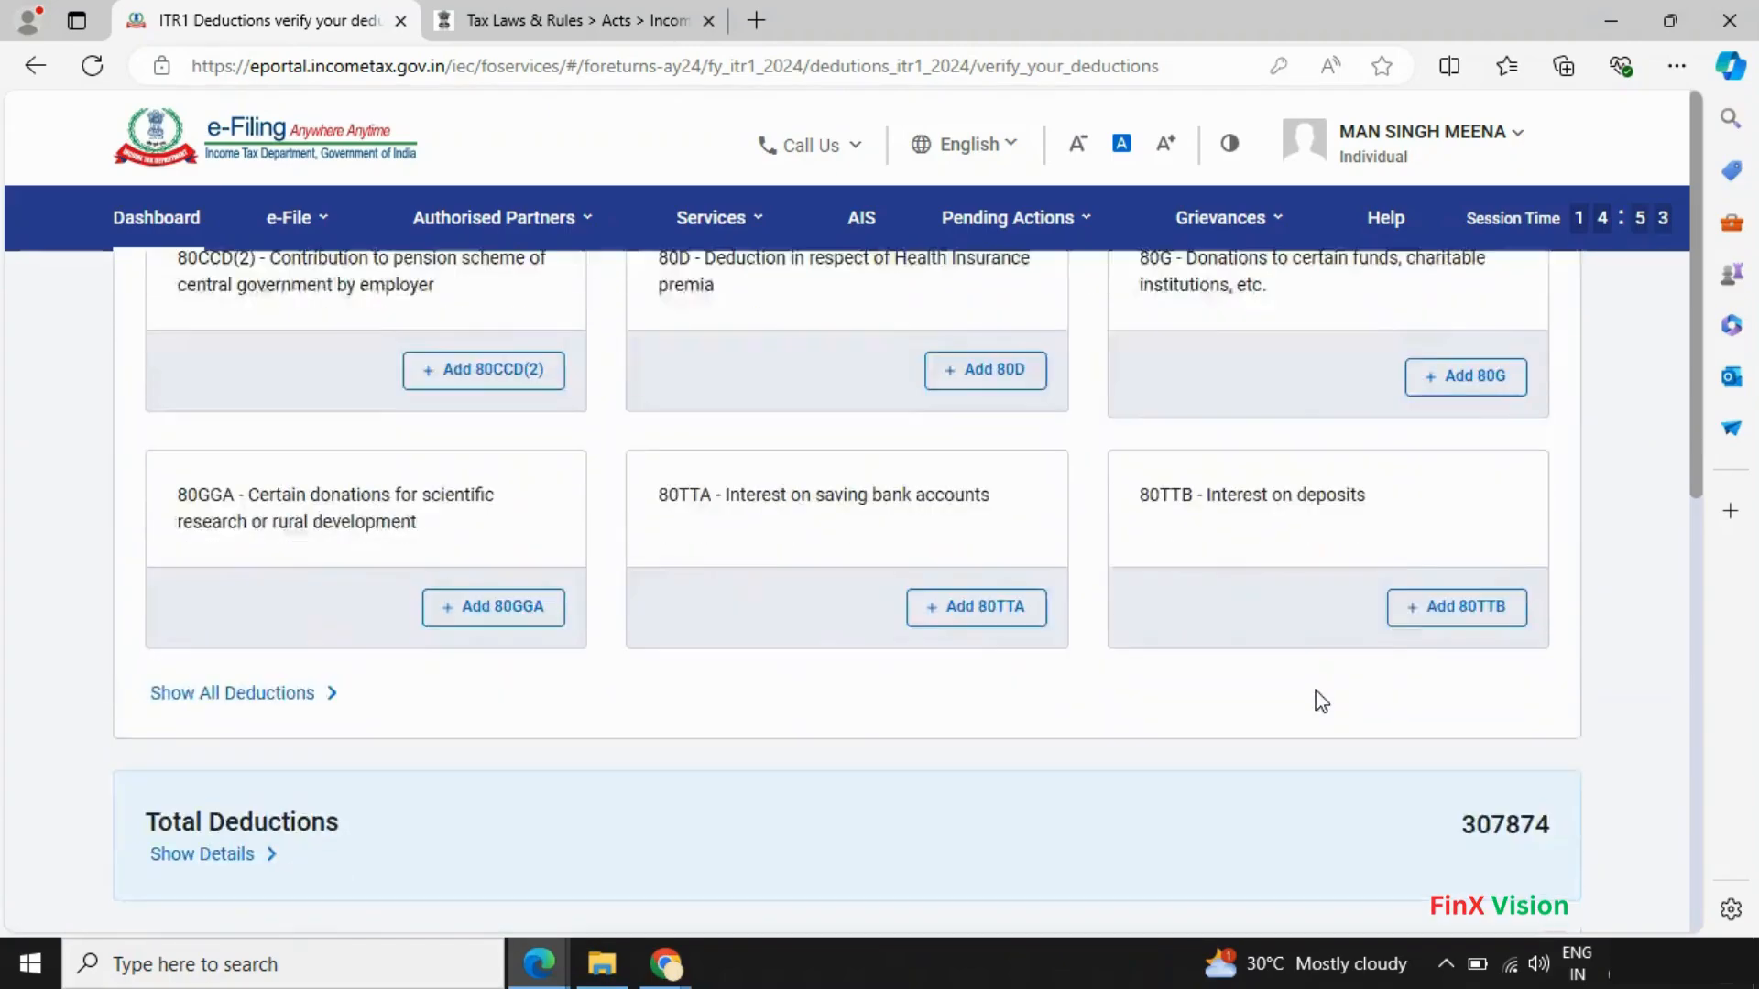
- Verify the new Total Deductions of ₹3,07,874 matches Form 16's aggregate 307874
key(alt+Tab)
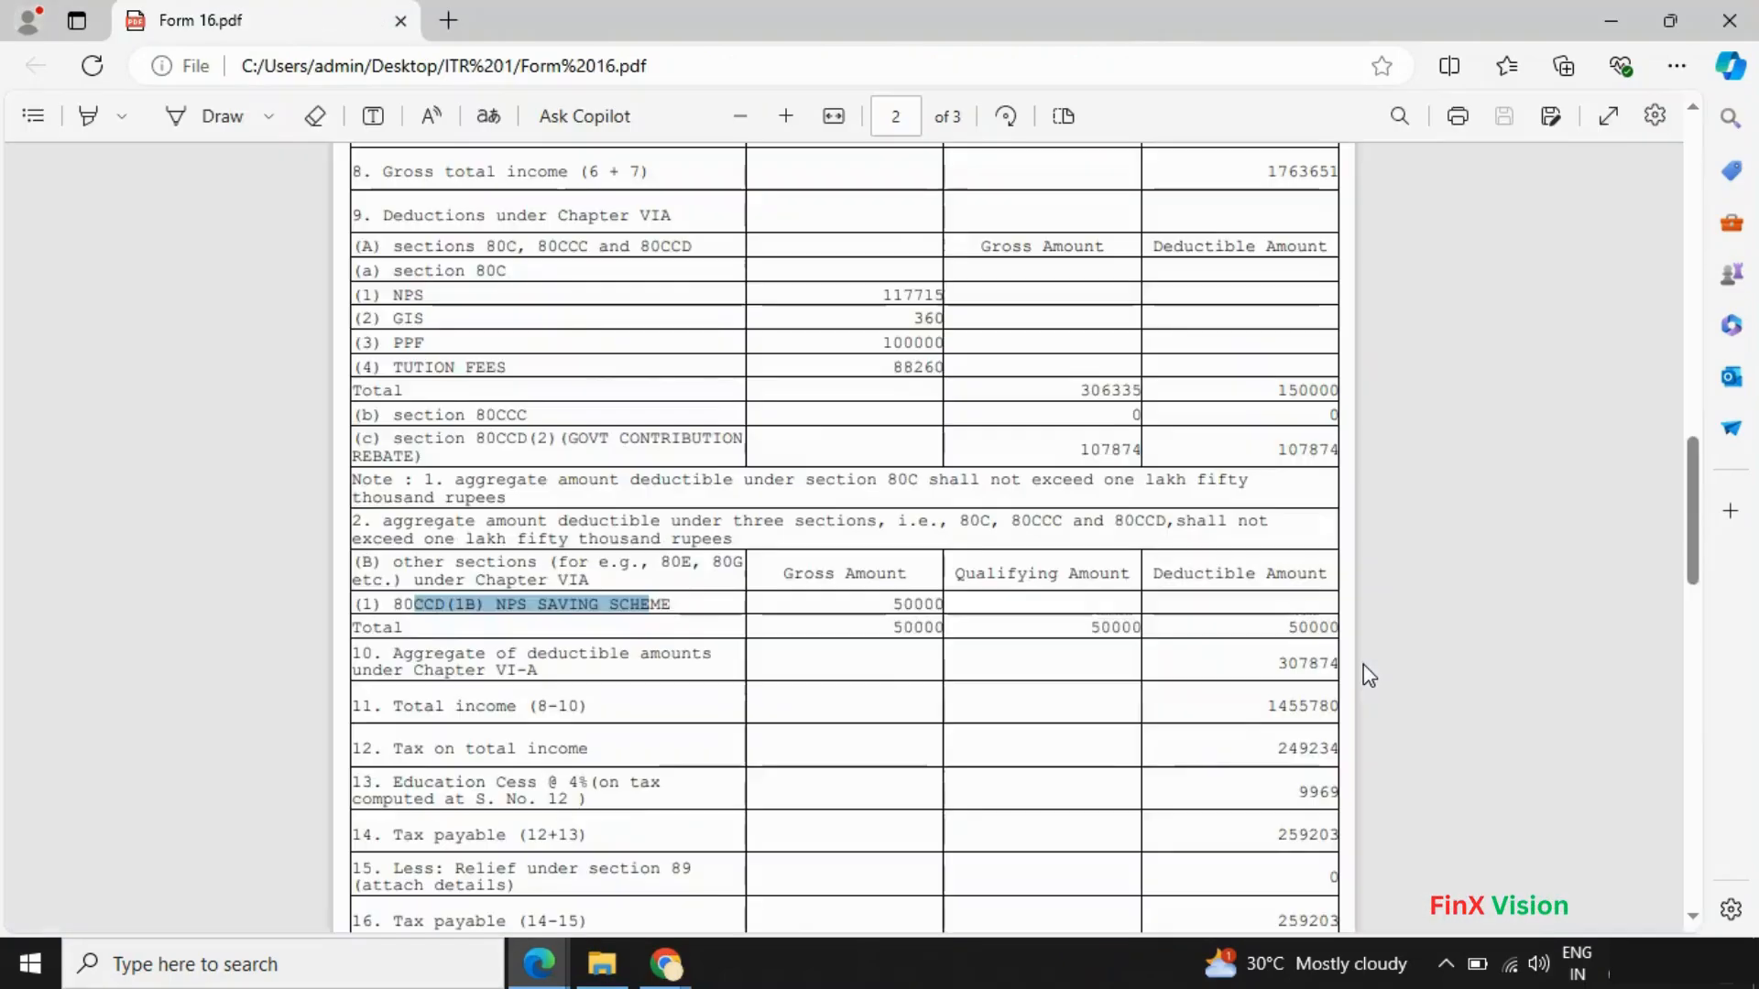
key(alt+Tab)
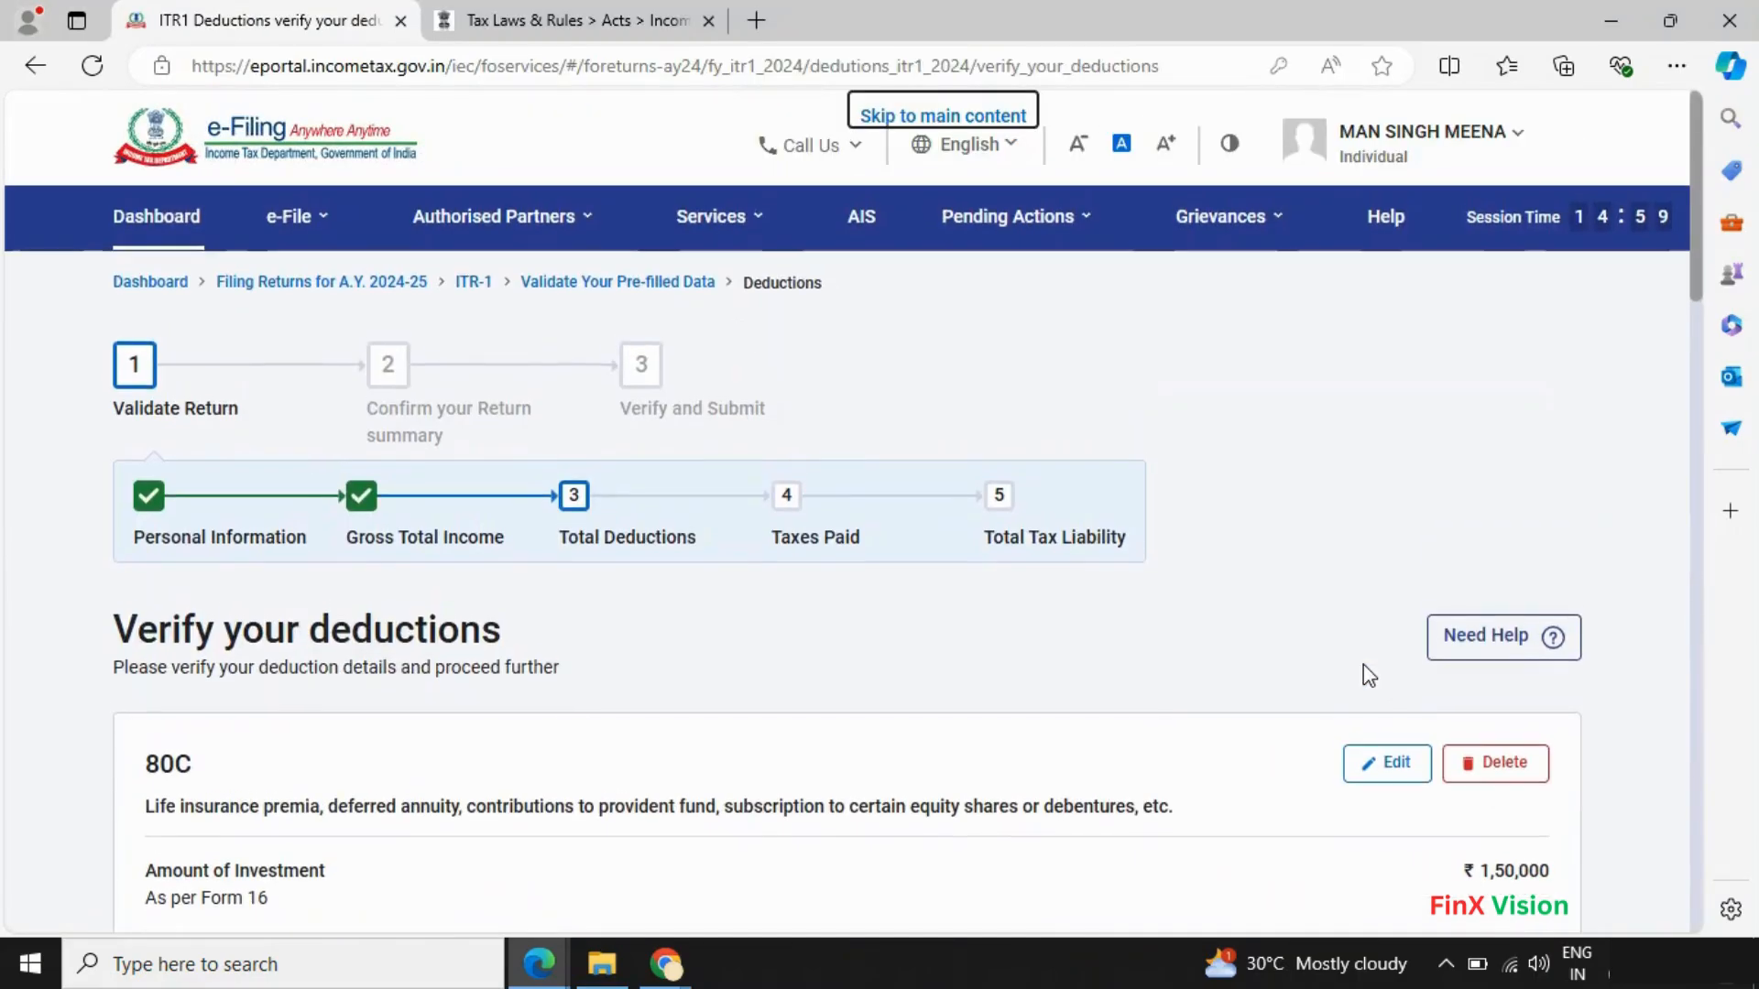
scroll(1382, 734, down, 5)
scroll(1387, 738, down, 10)
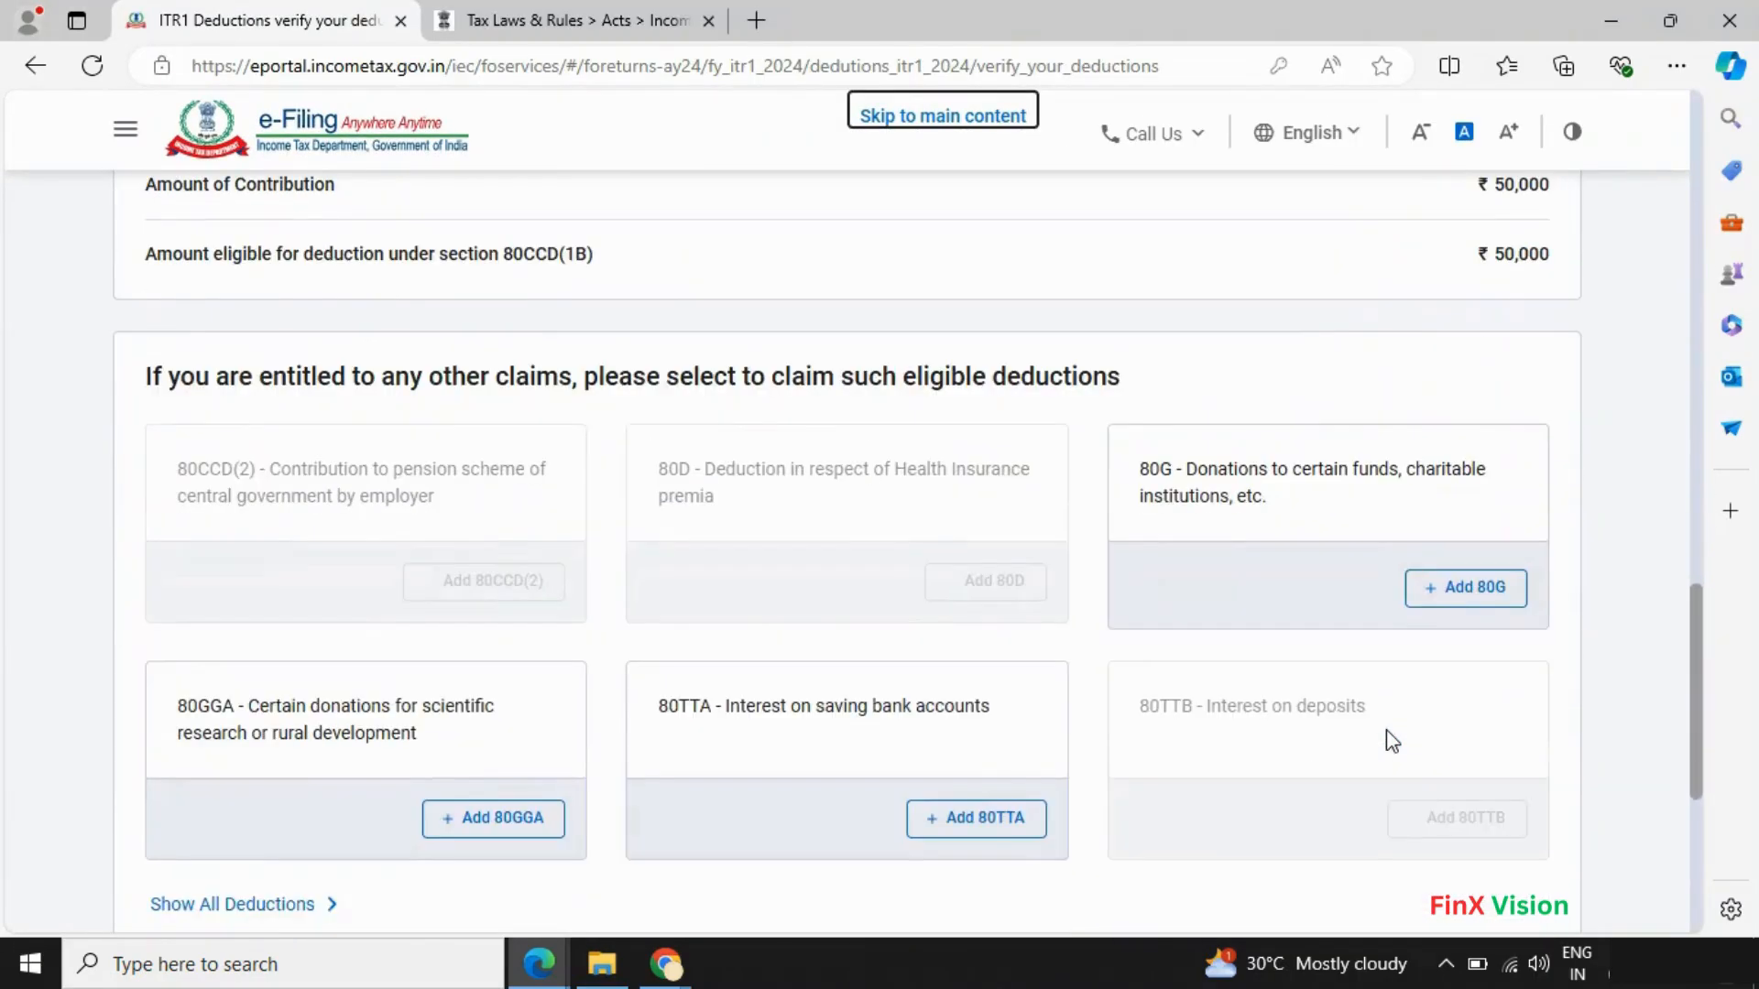
scroll(1385, 730, up, 3)
scroll(1385, 728, down, 10)
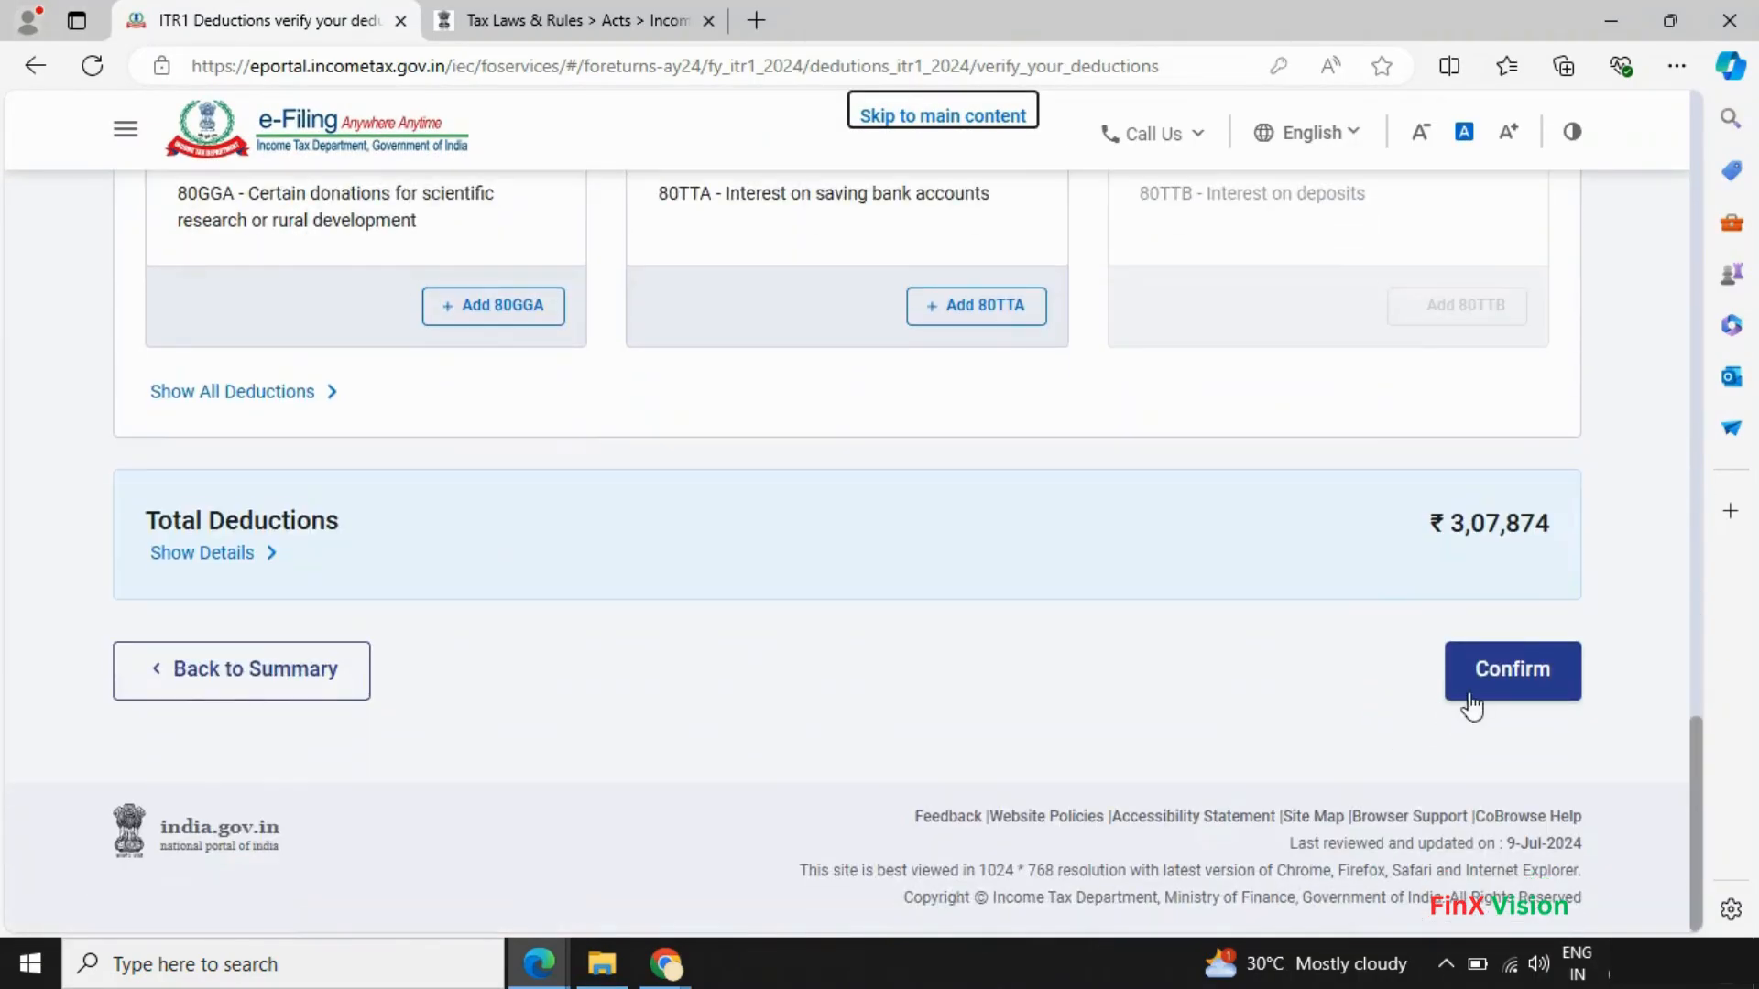
key(alt+Tab)
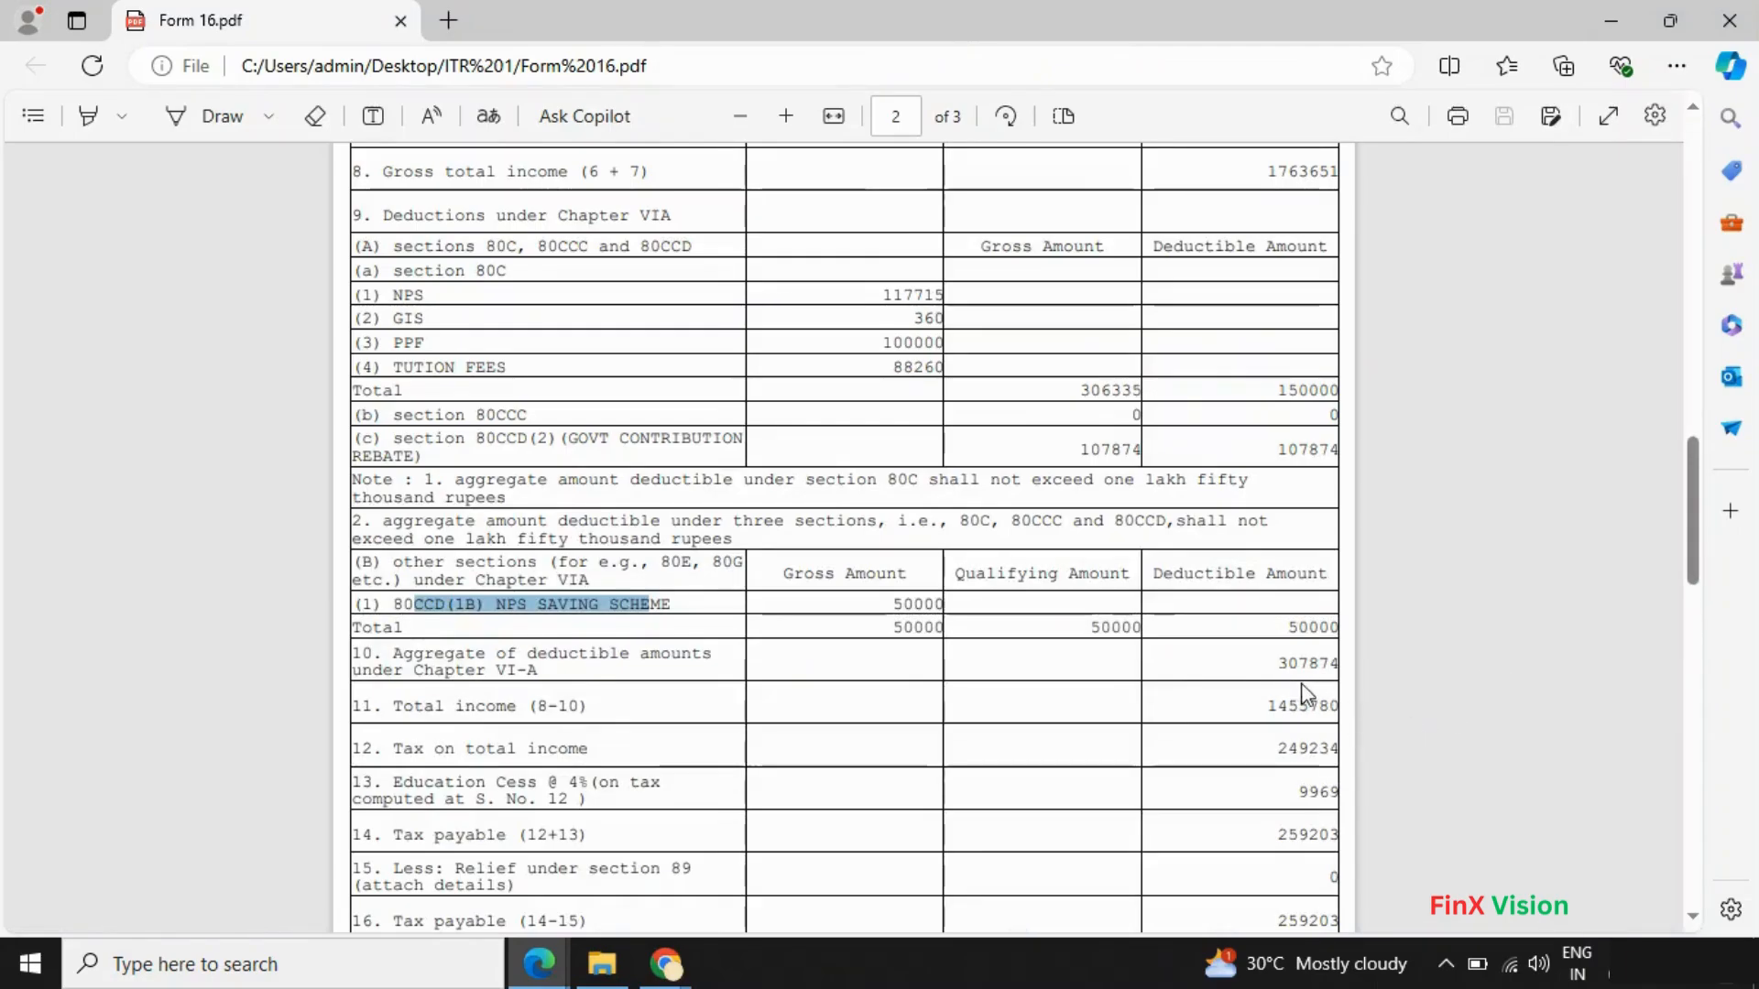
key(alt+Tab)
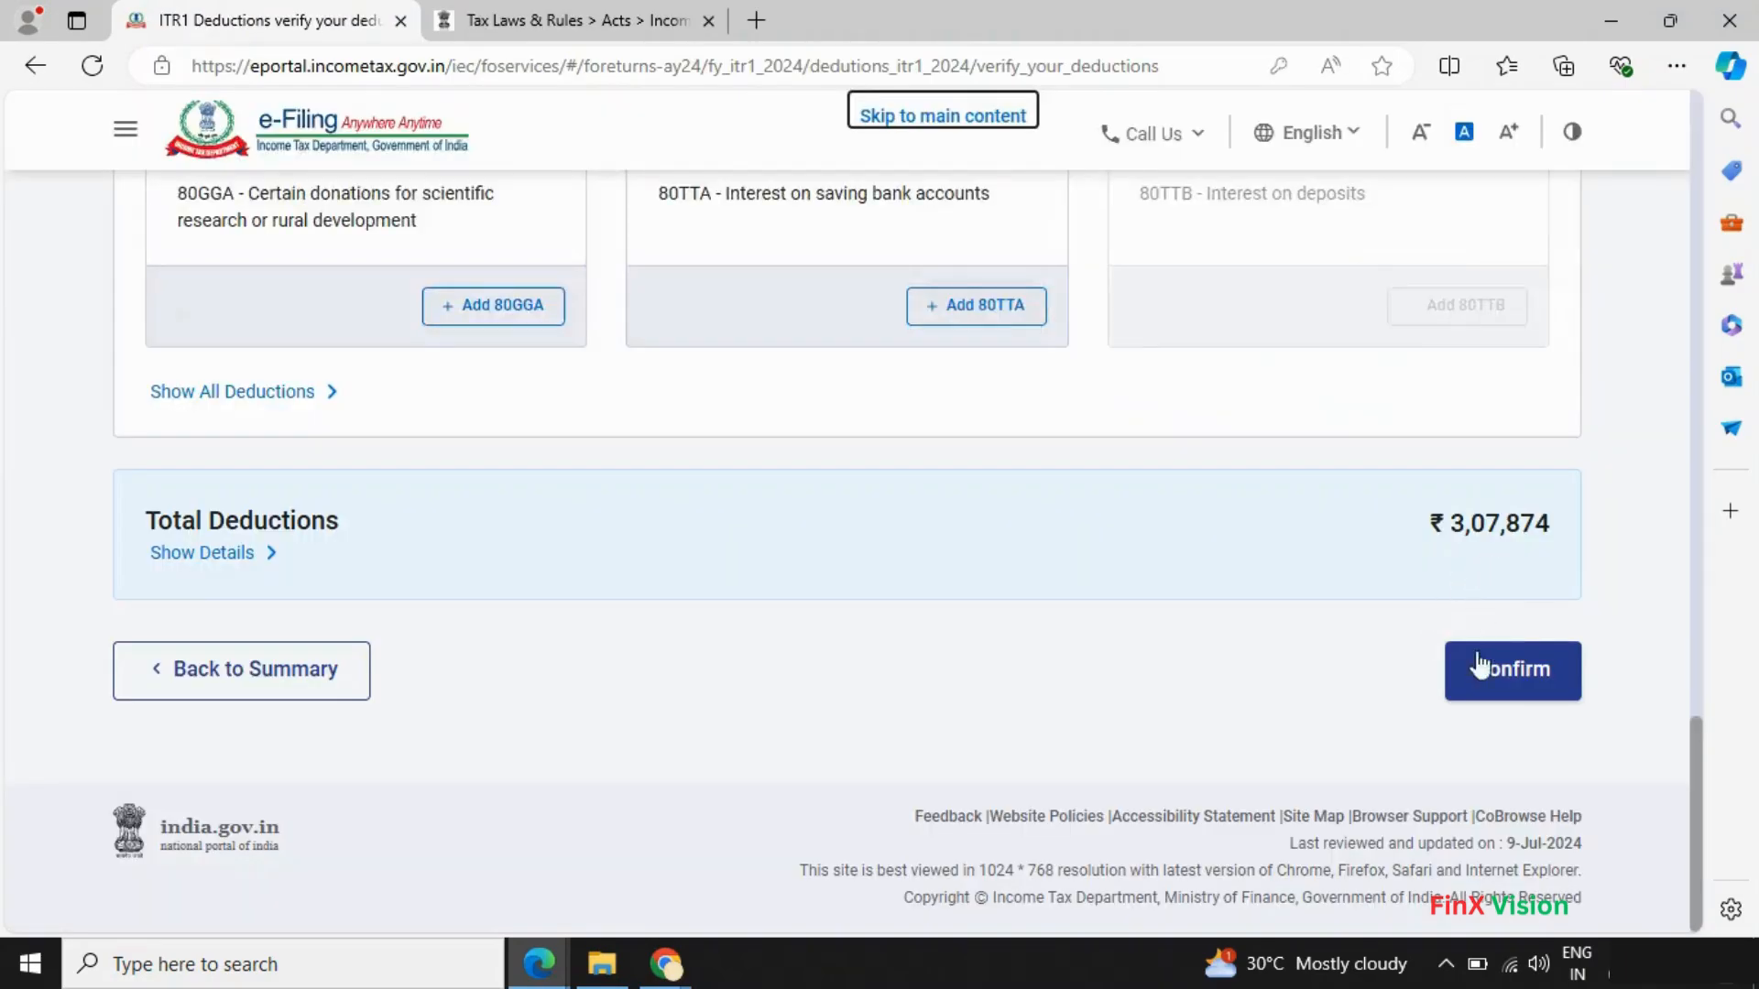
- Confirm the deductions and review the Return Summary showing Total Deductions ₹3,07,874 as Confirmed
click(1502, 682)
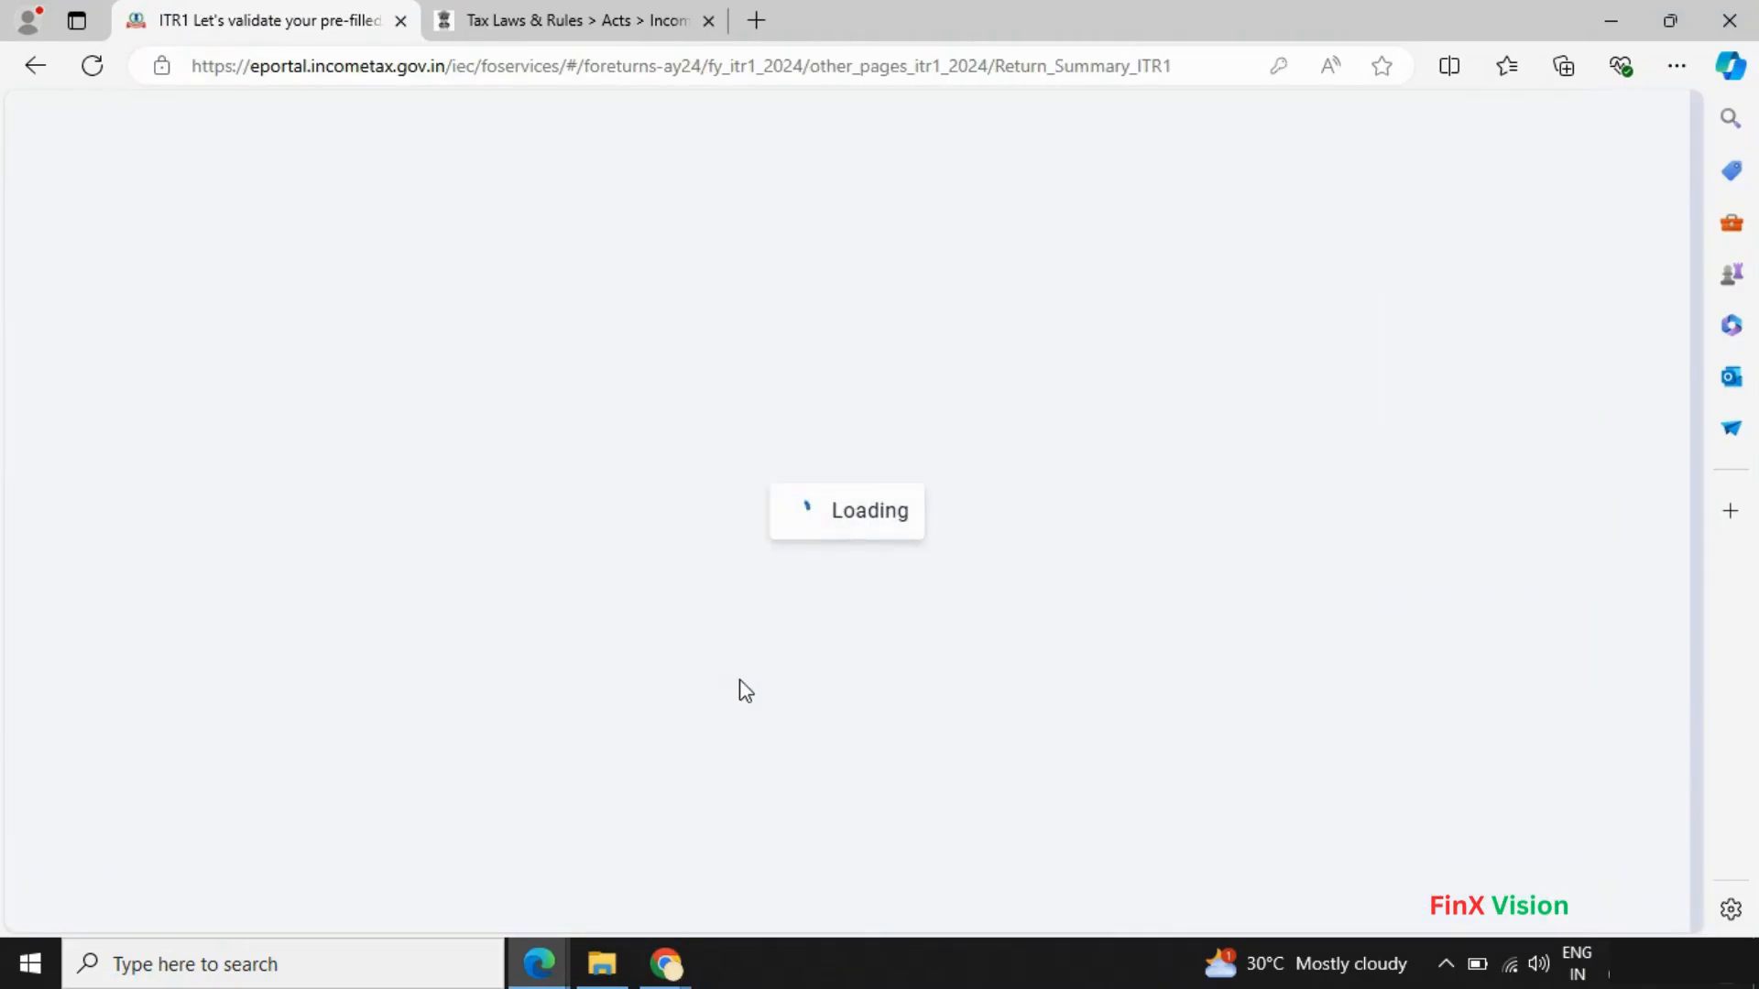
scroll(739, 688, down, 5)
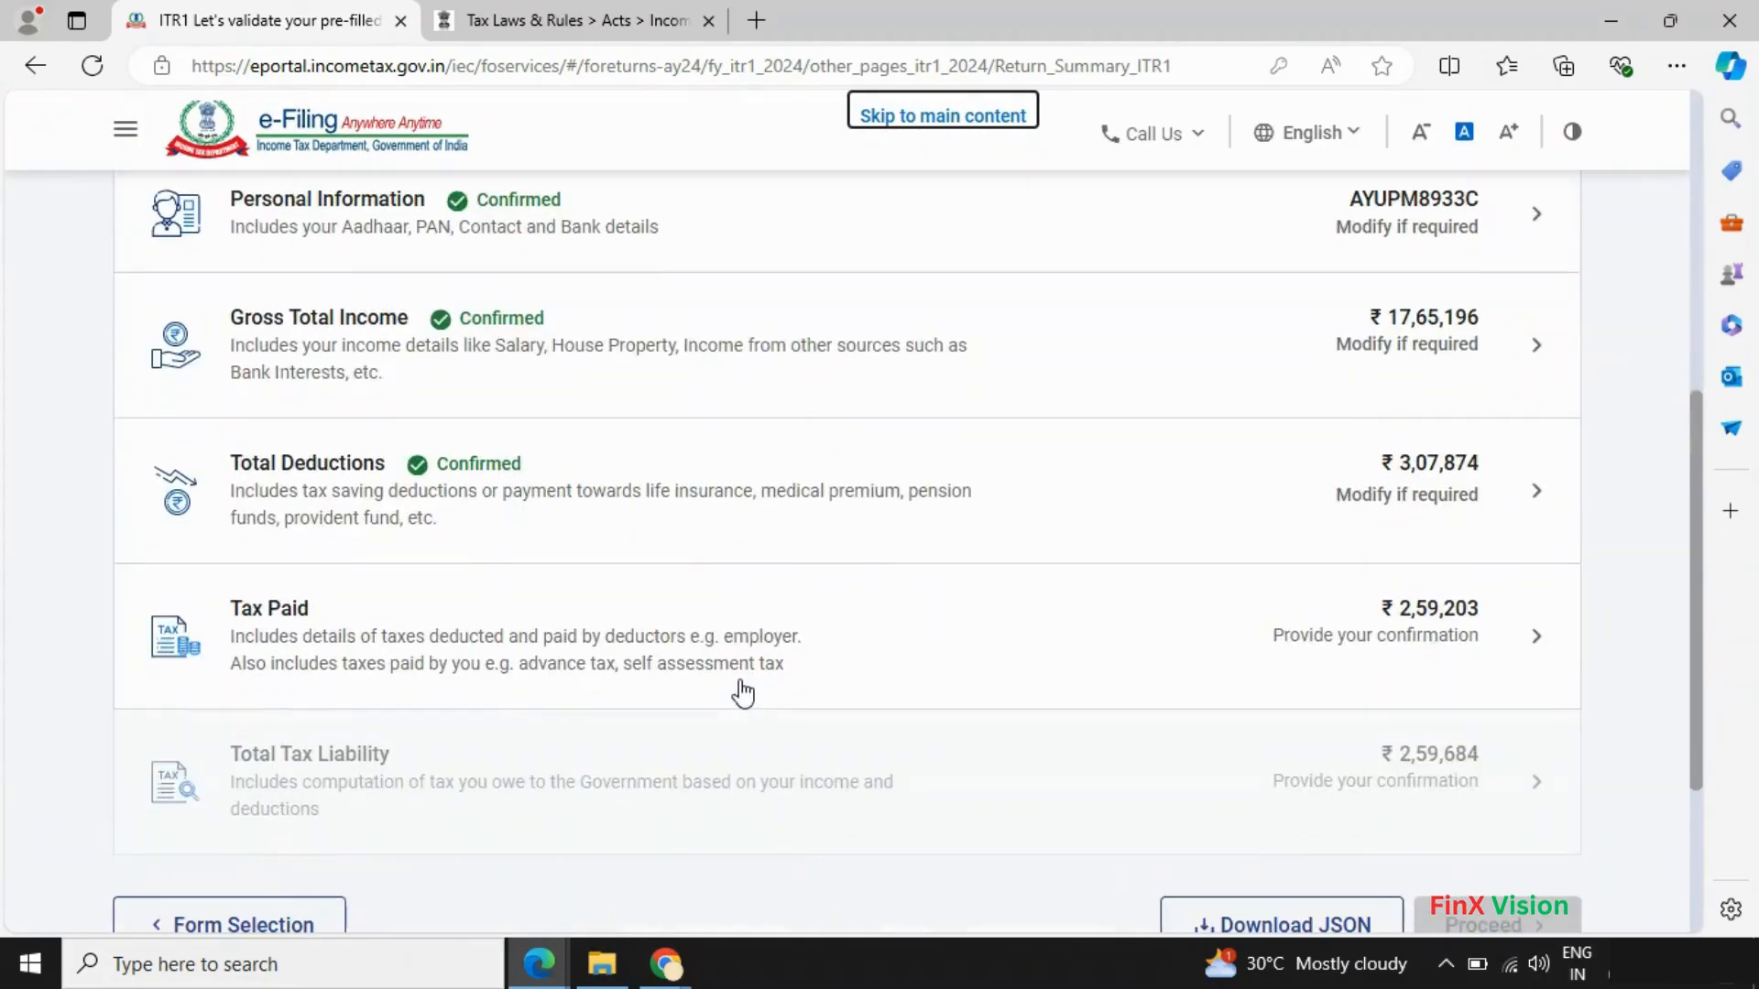
scroll(1022, 593, up, 2)
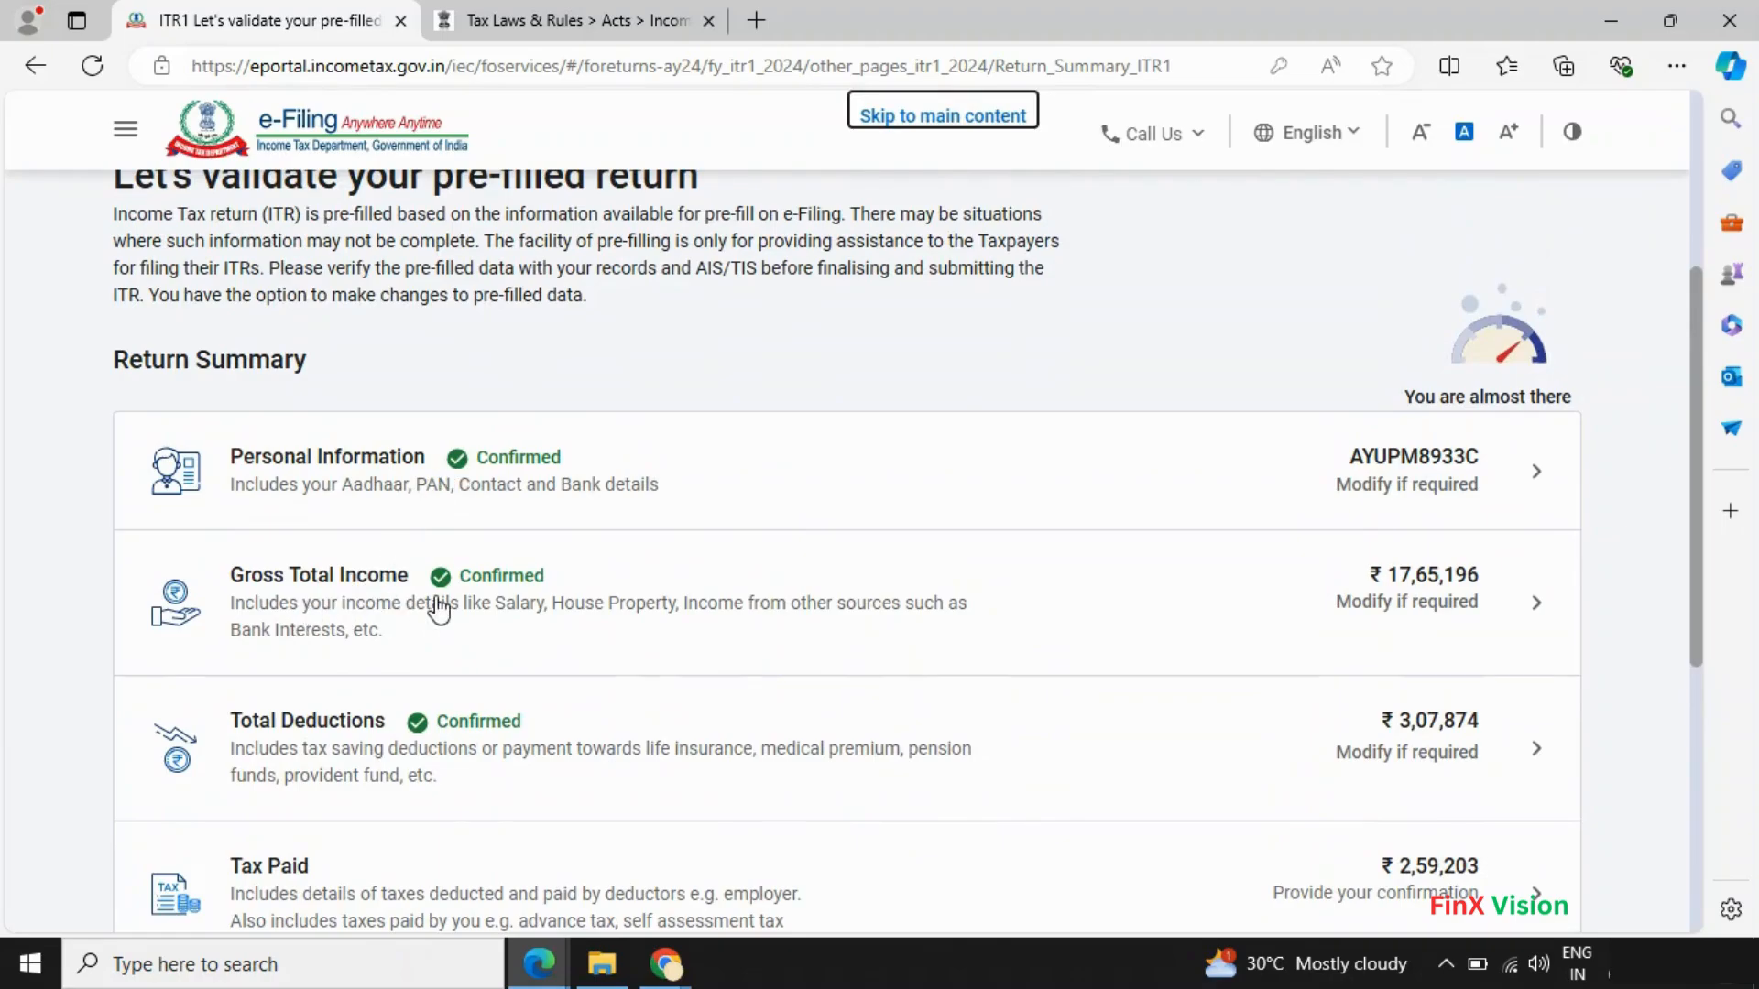
scroll(510, 730, down, 3)
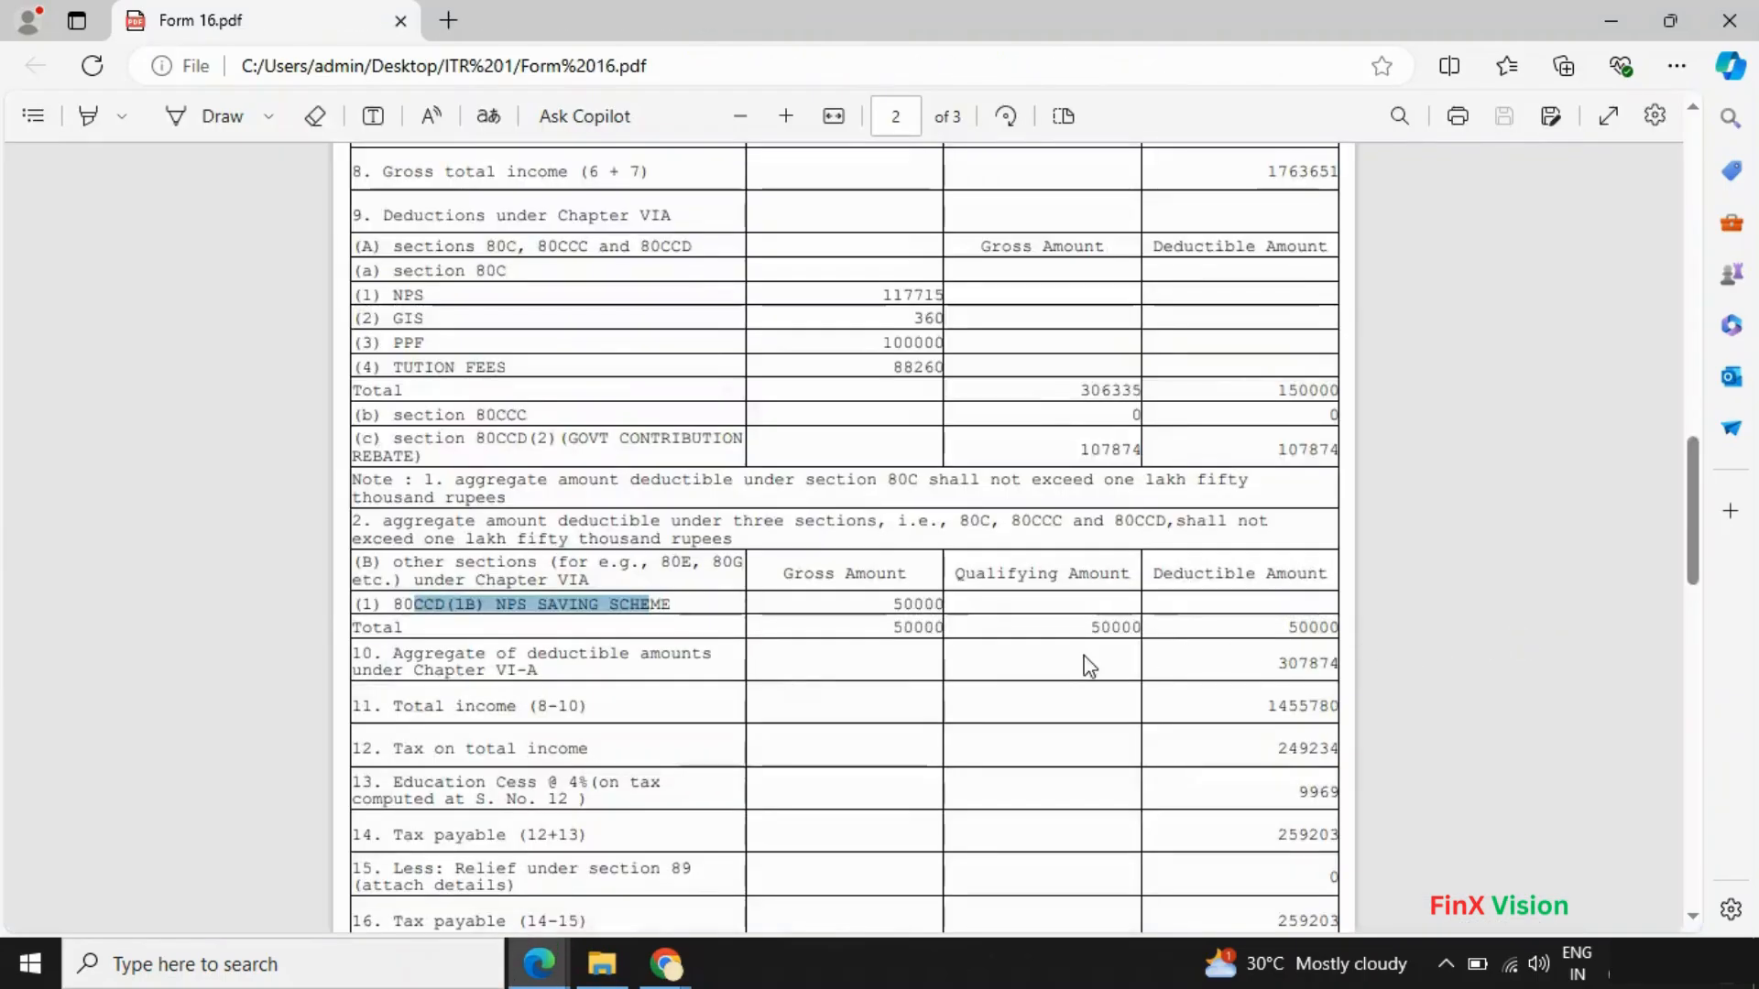
scroll(1072, 664, down, 6)
scroll(1040, 671, up, 3)
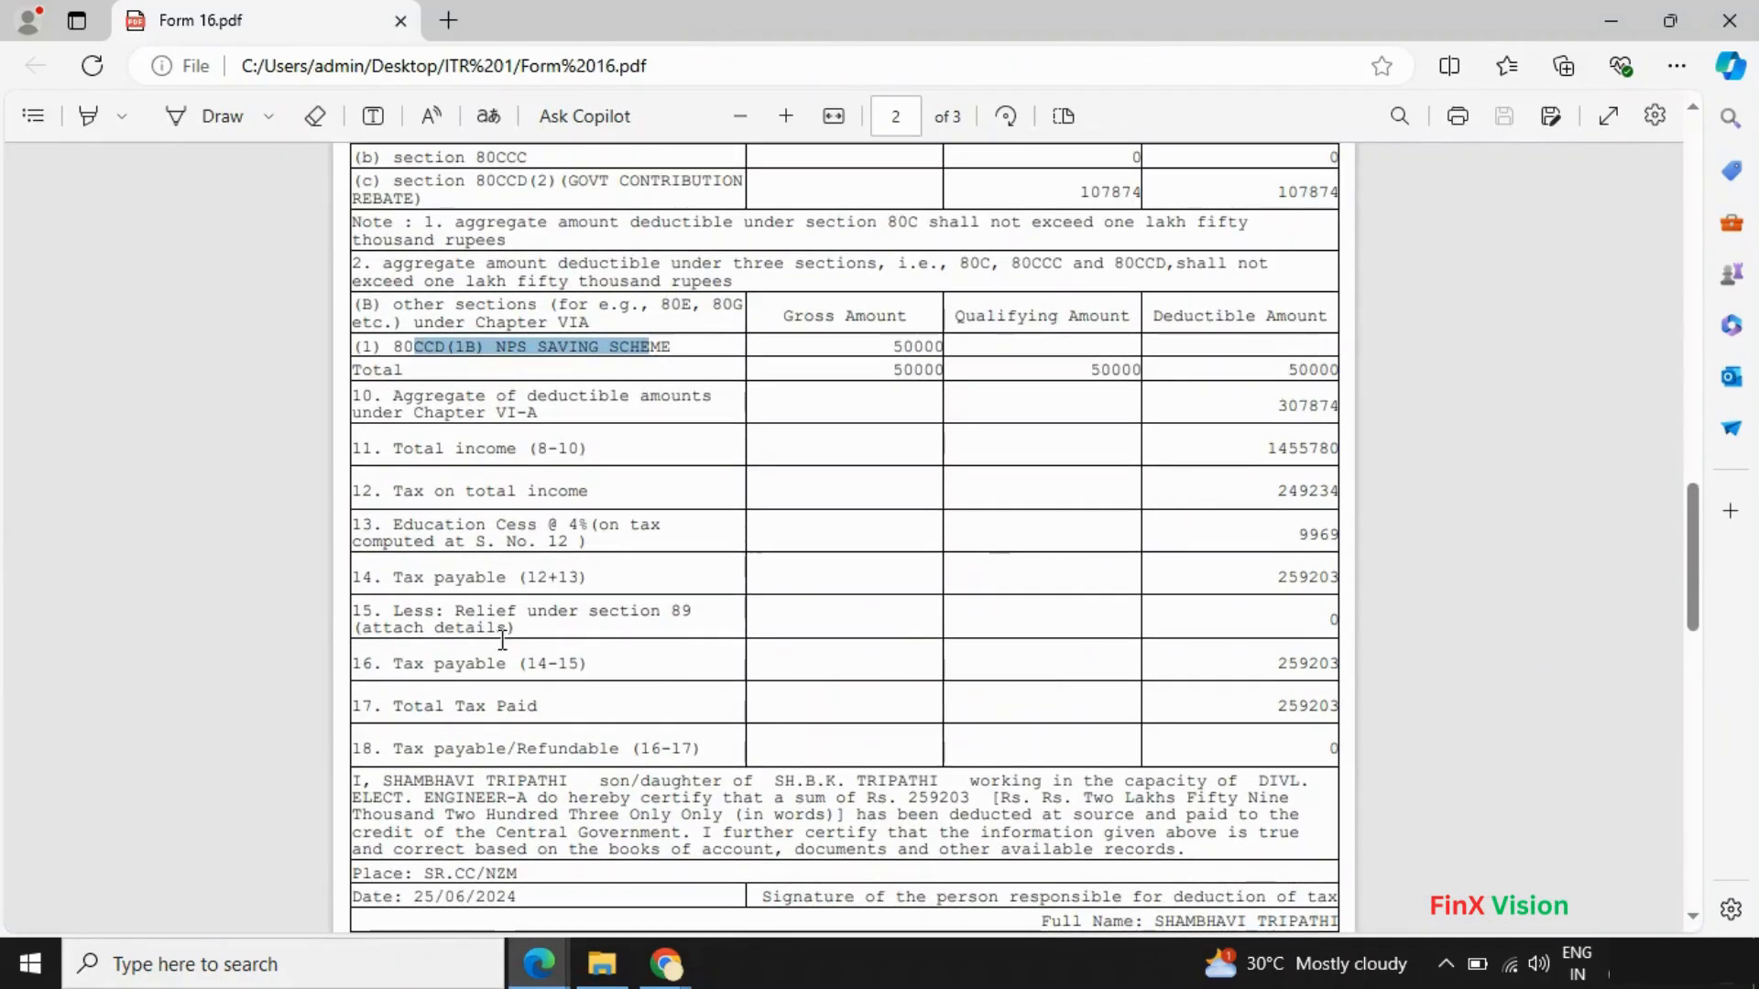
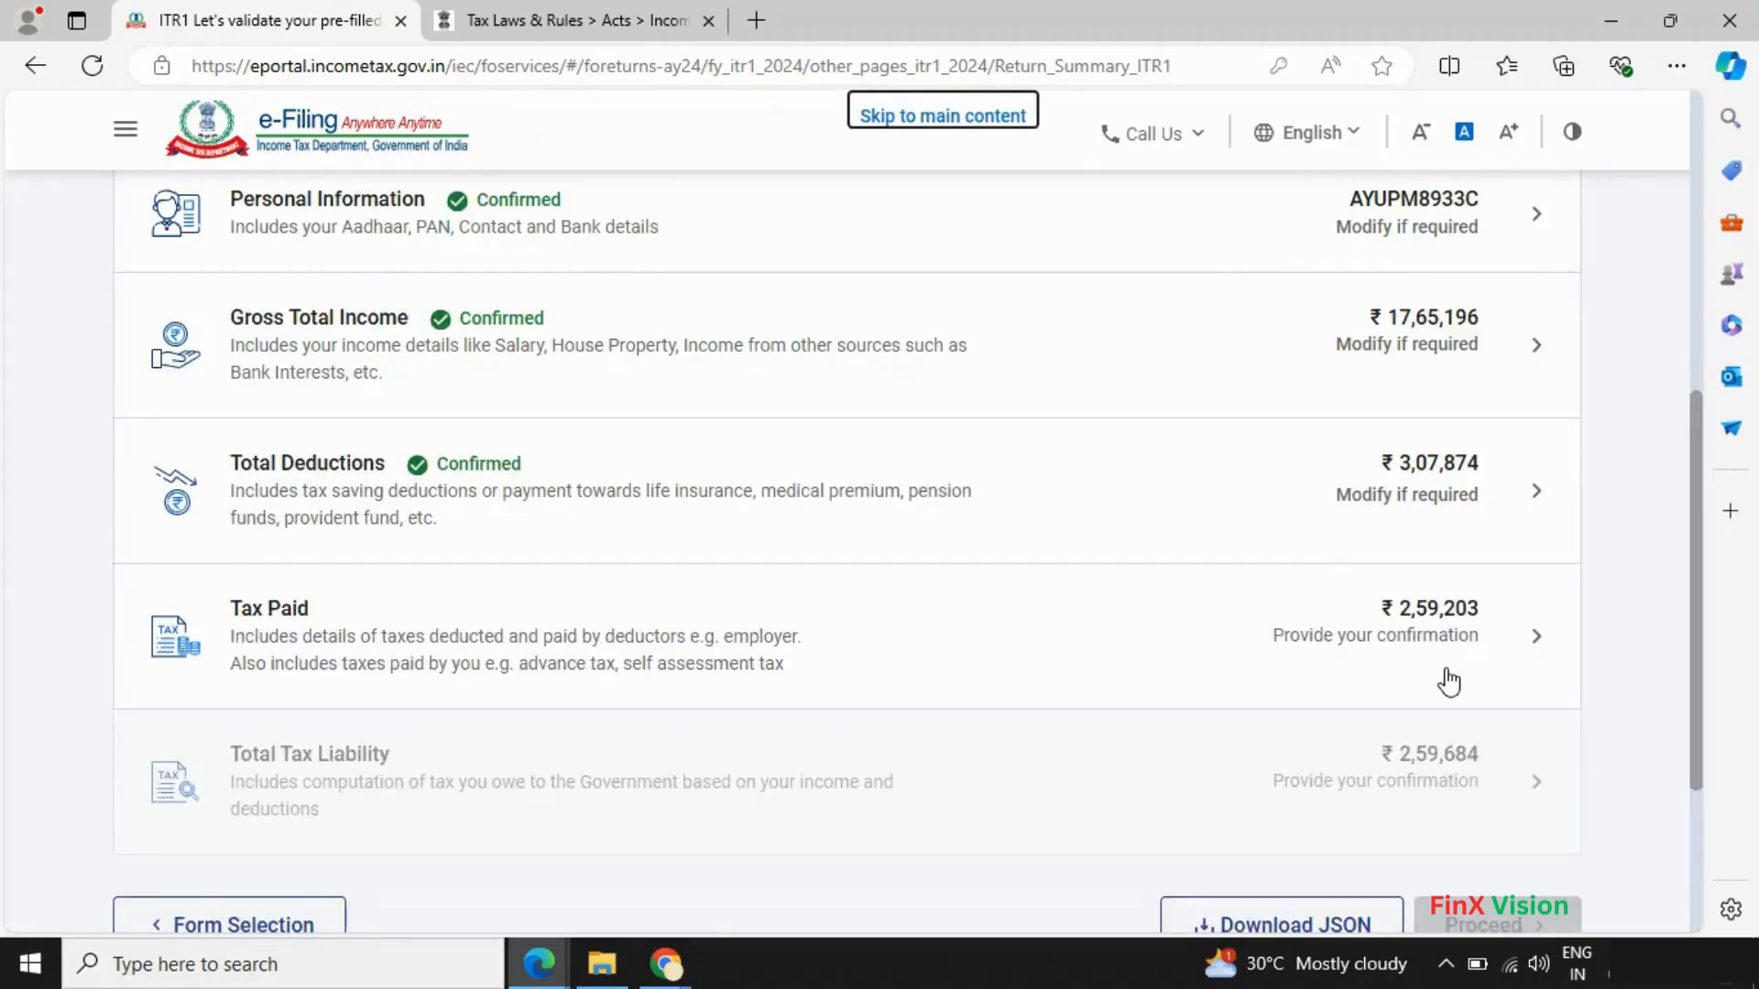
- Review the Taxes Paid details and confirm the ₹2,59,203 tax paid
scroll(1445, 682, down, 2)
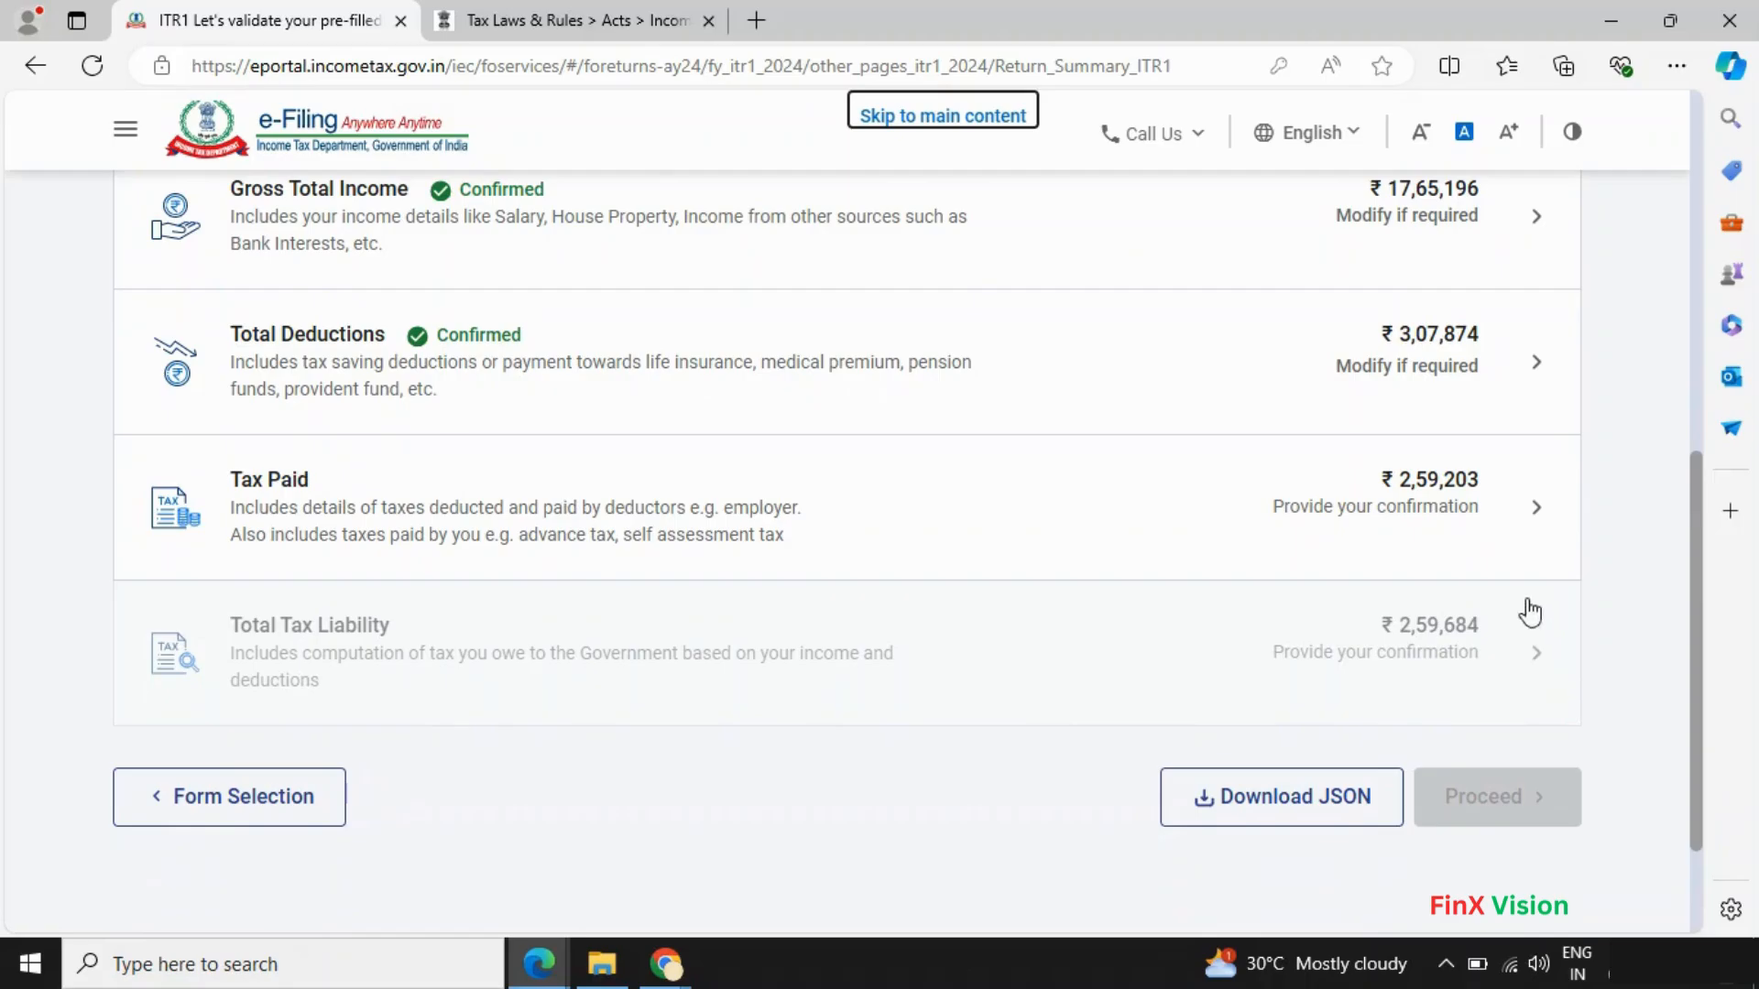
click(1538, 514)
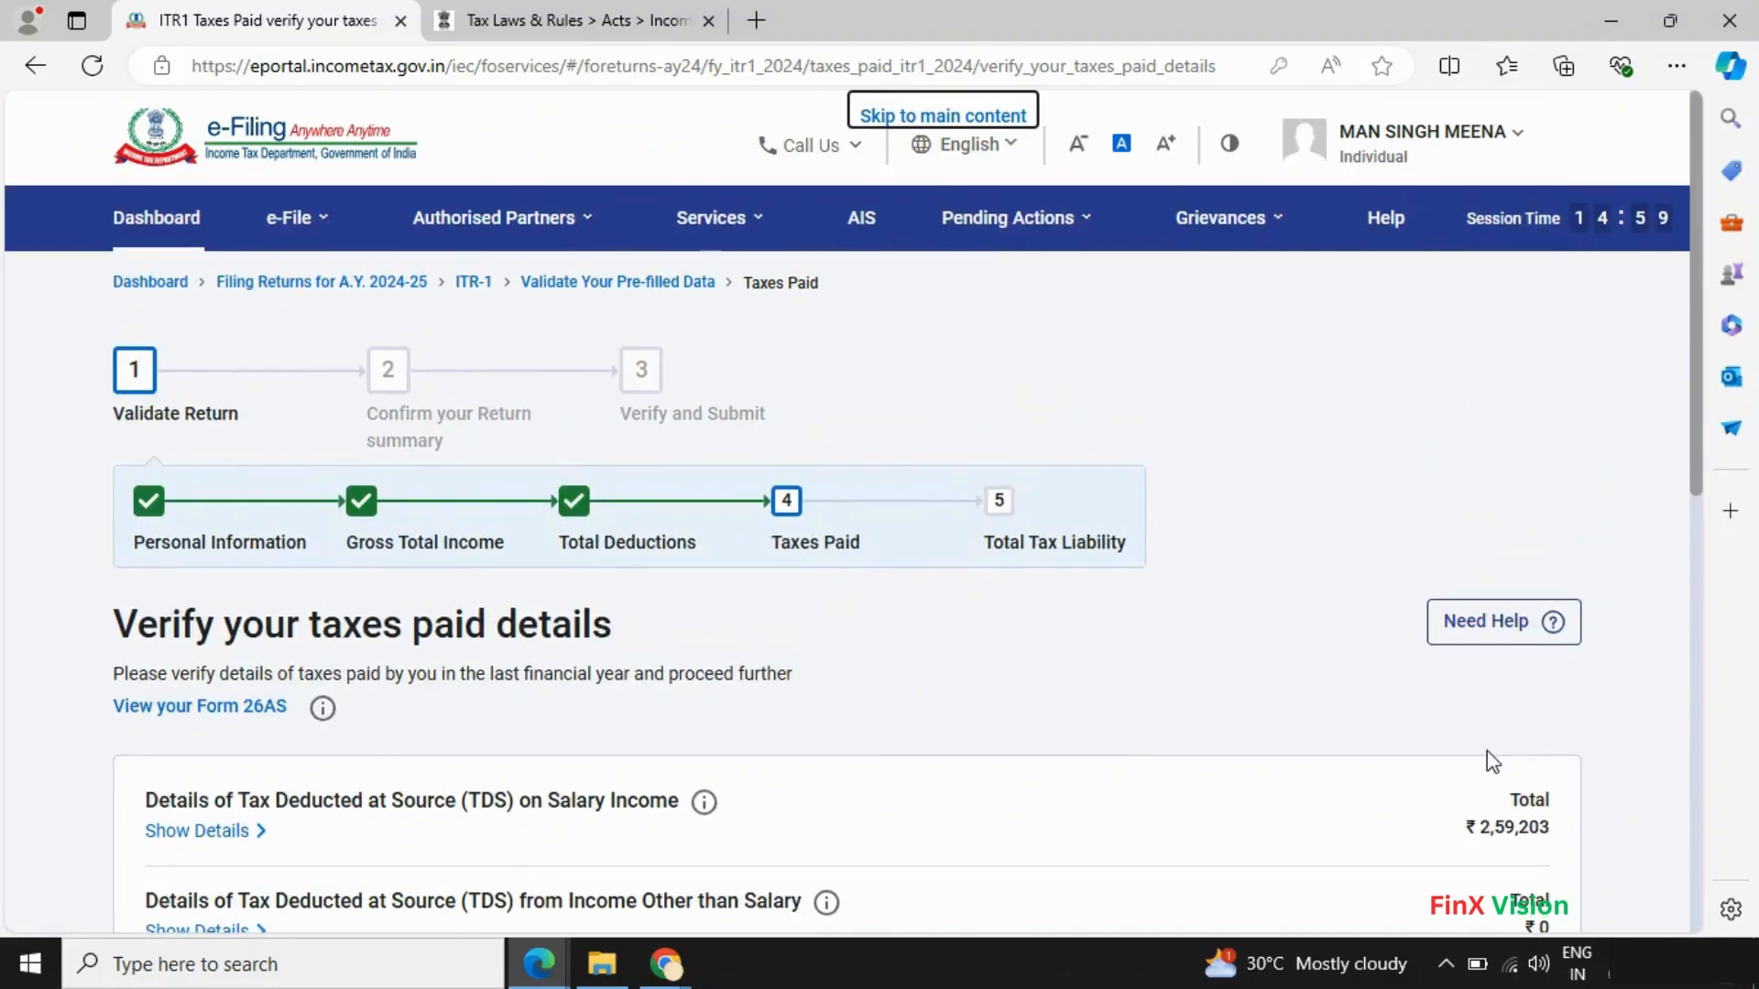
scroll(1486, 759, down, 4)
scroll(1488, 763, down, 5)
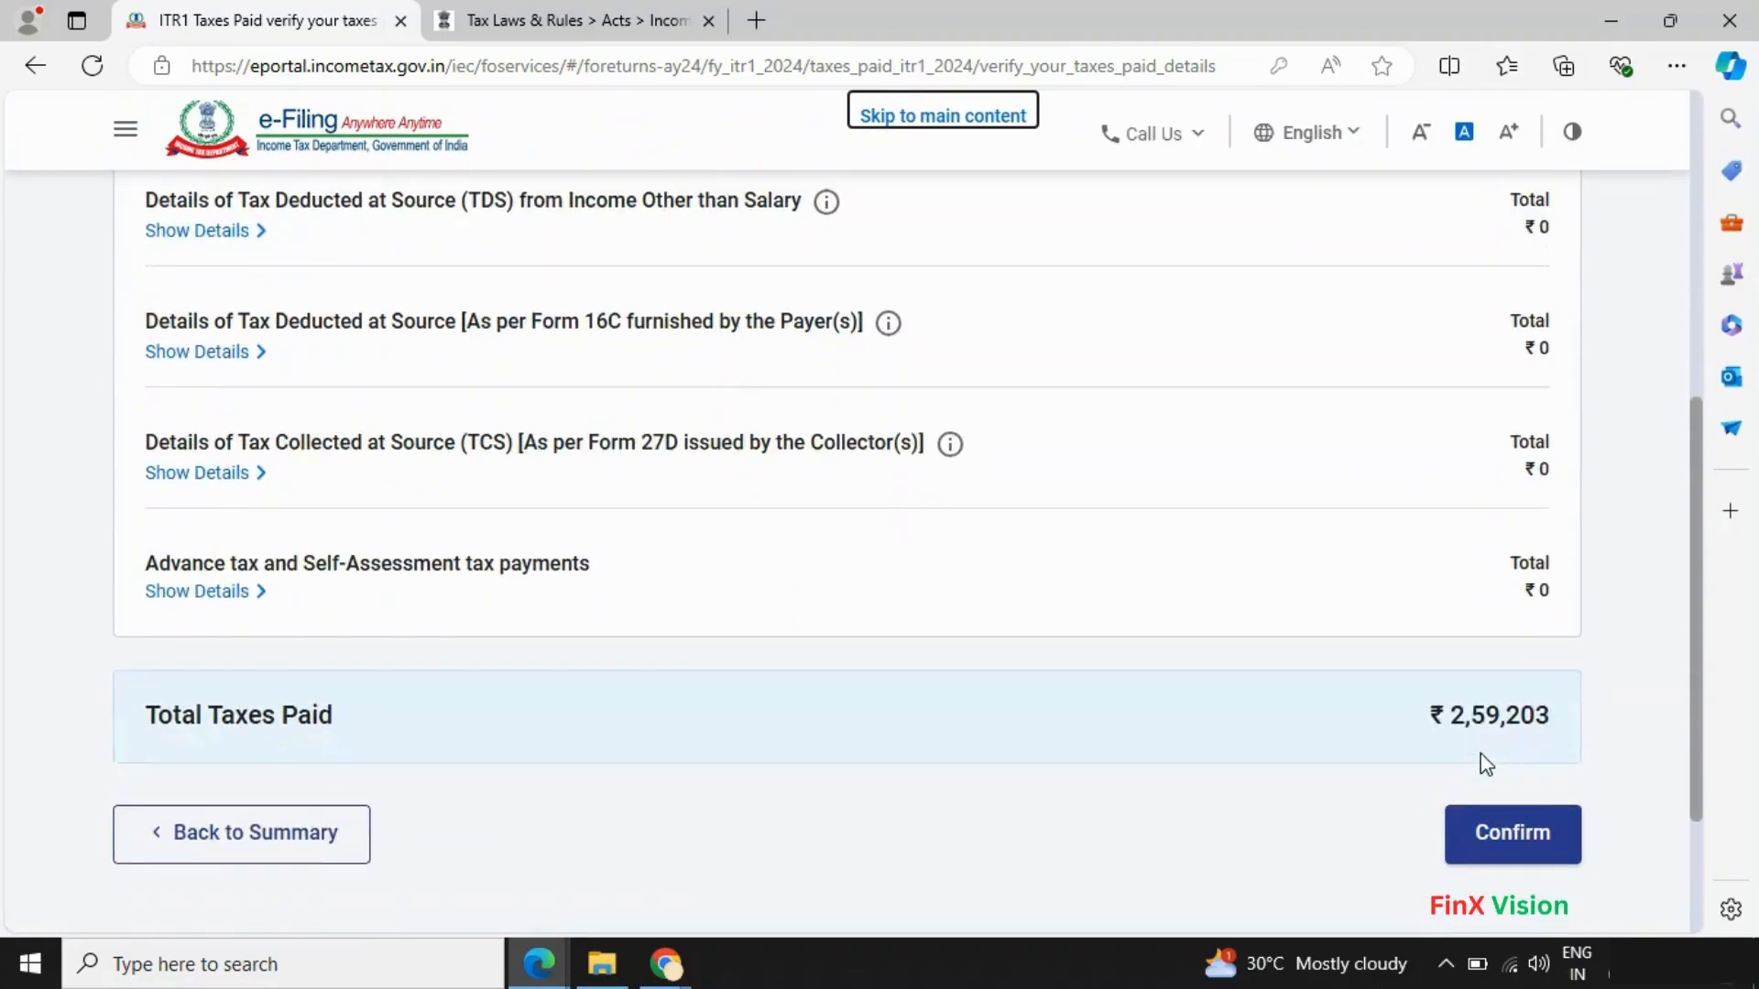
click(1523, 713)
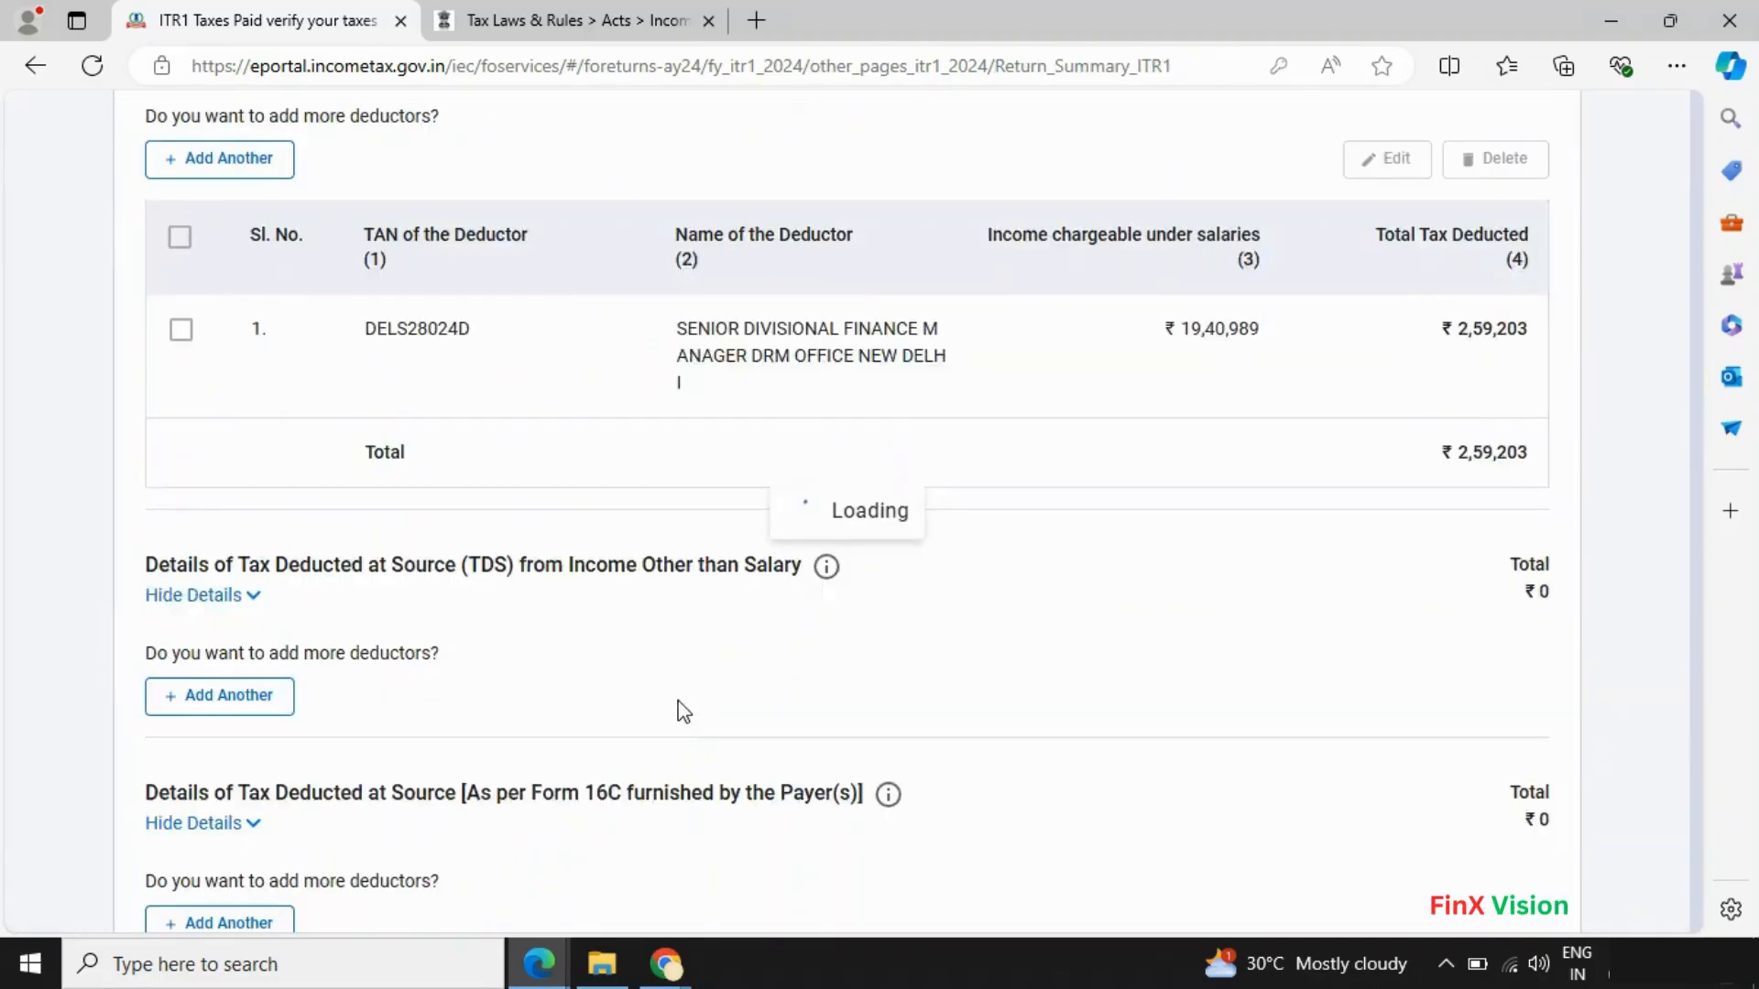
scroll(1162, 702, down, 10)
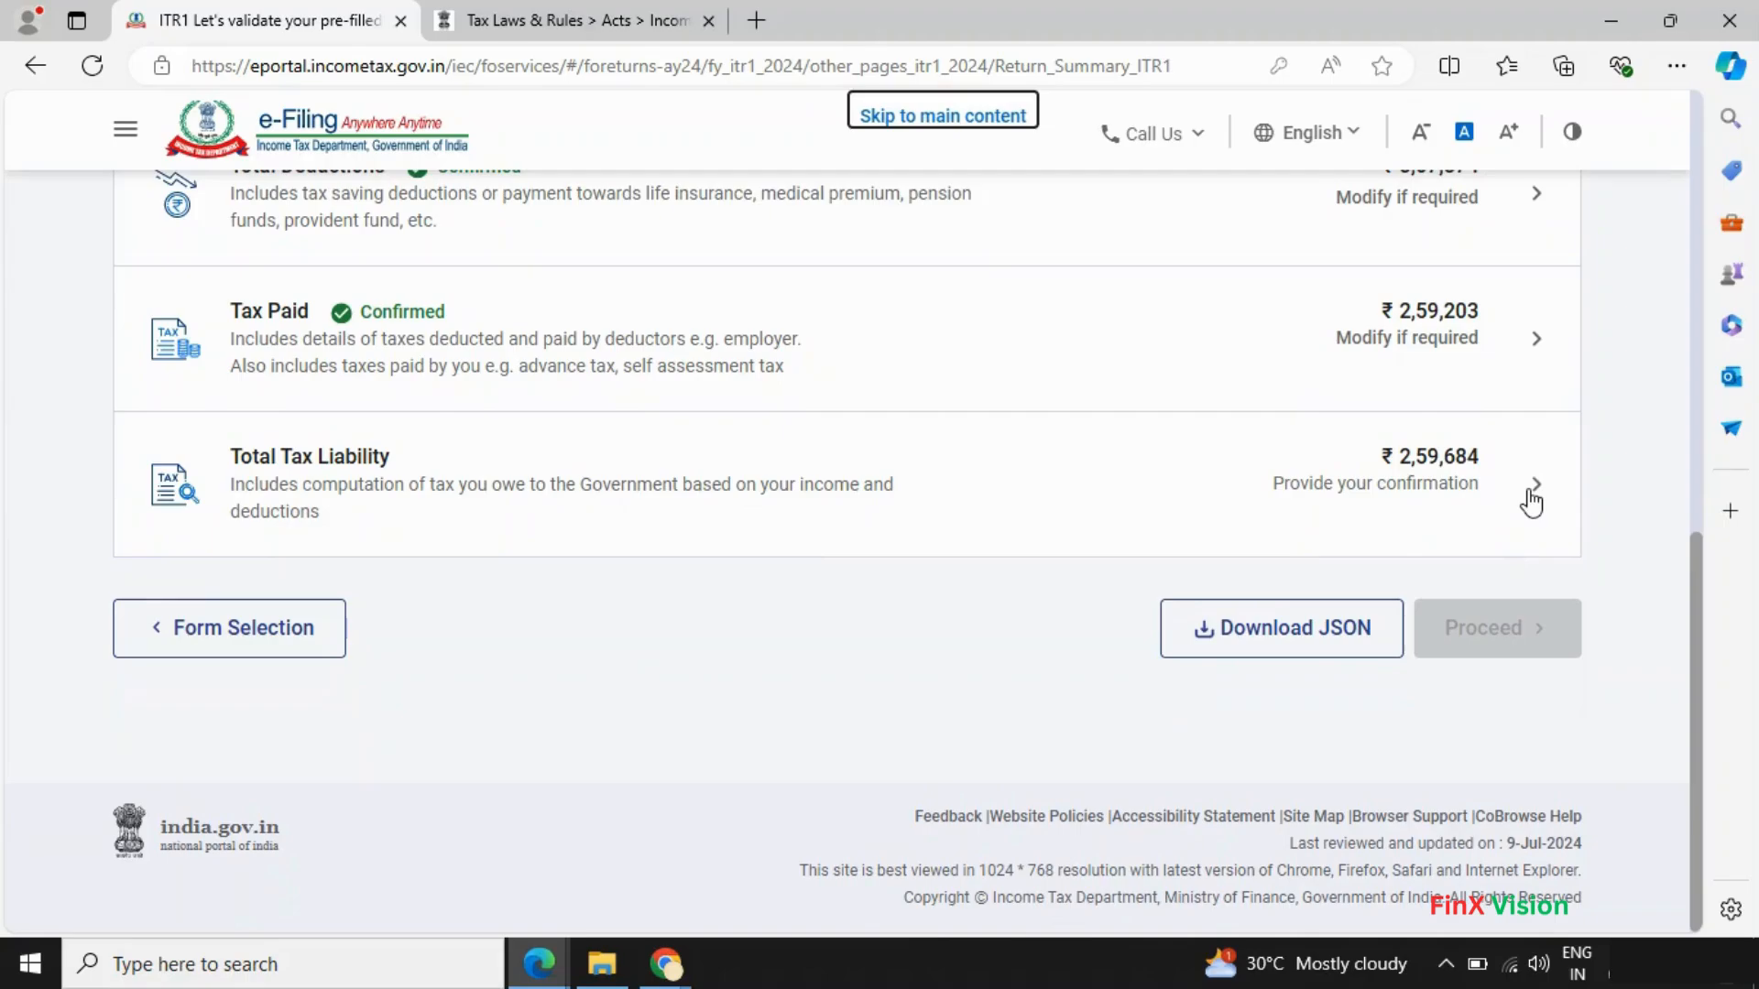
- Review the tax computation, with zero interest, and confirm total tax liability of ₹2,59,684
click(1528, 489)
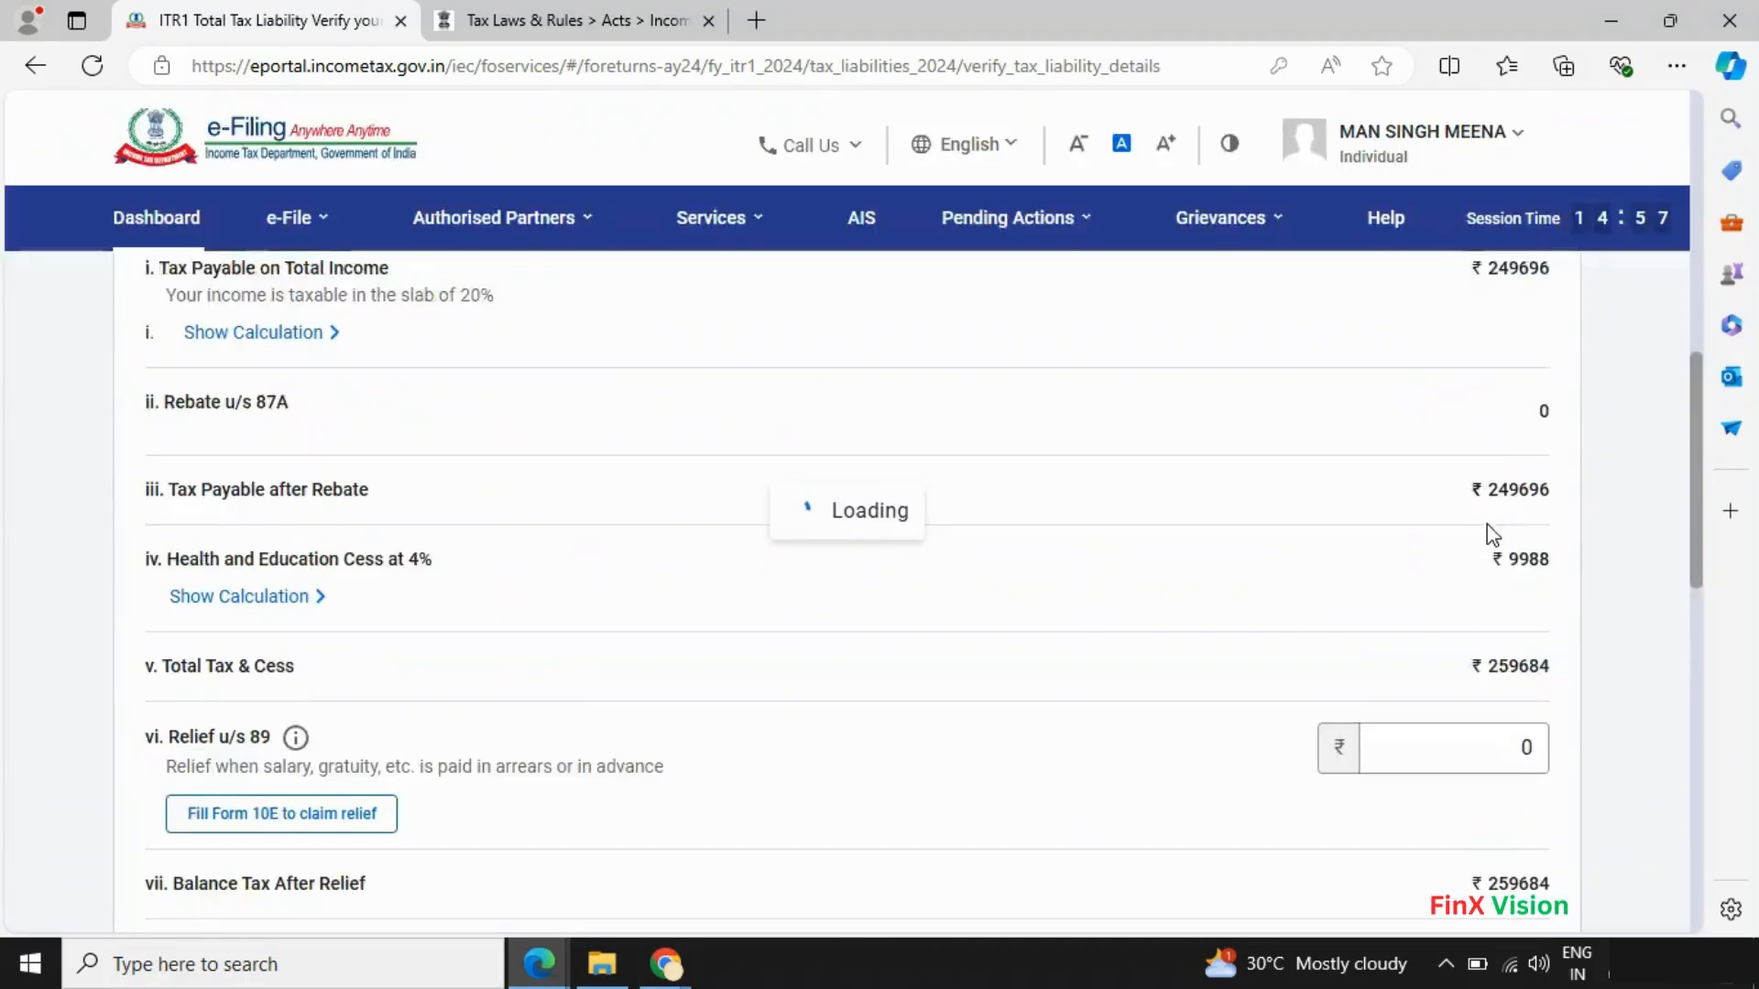
scroll(1123, 579, down, 6)
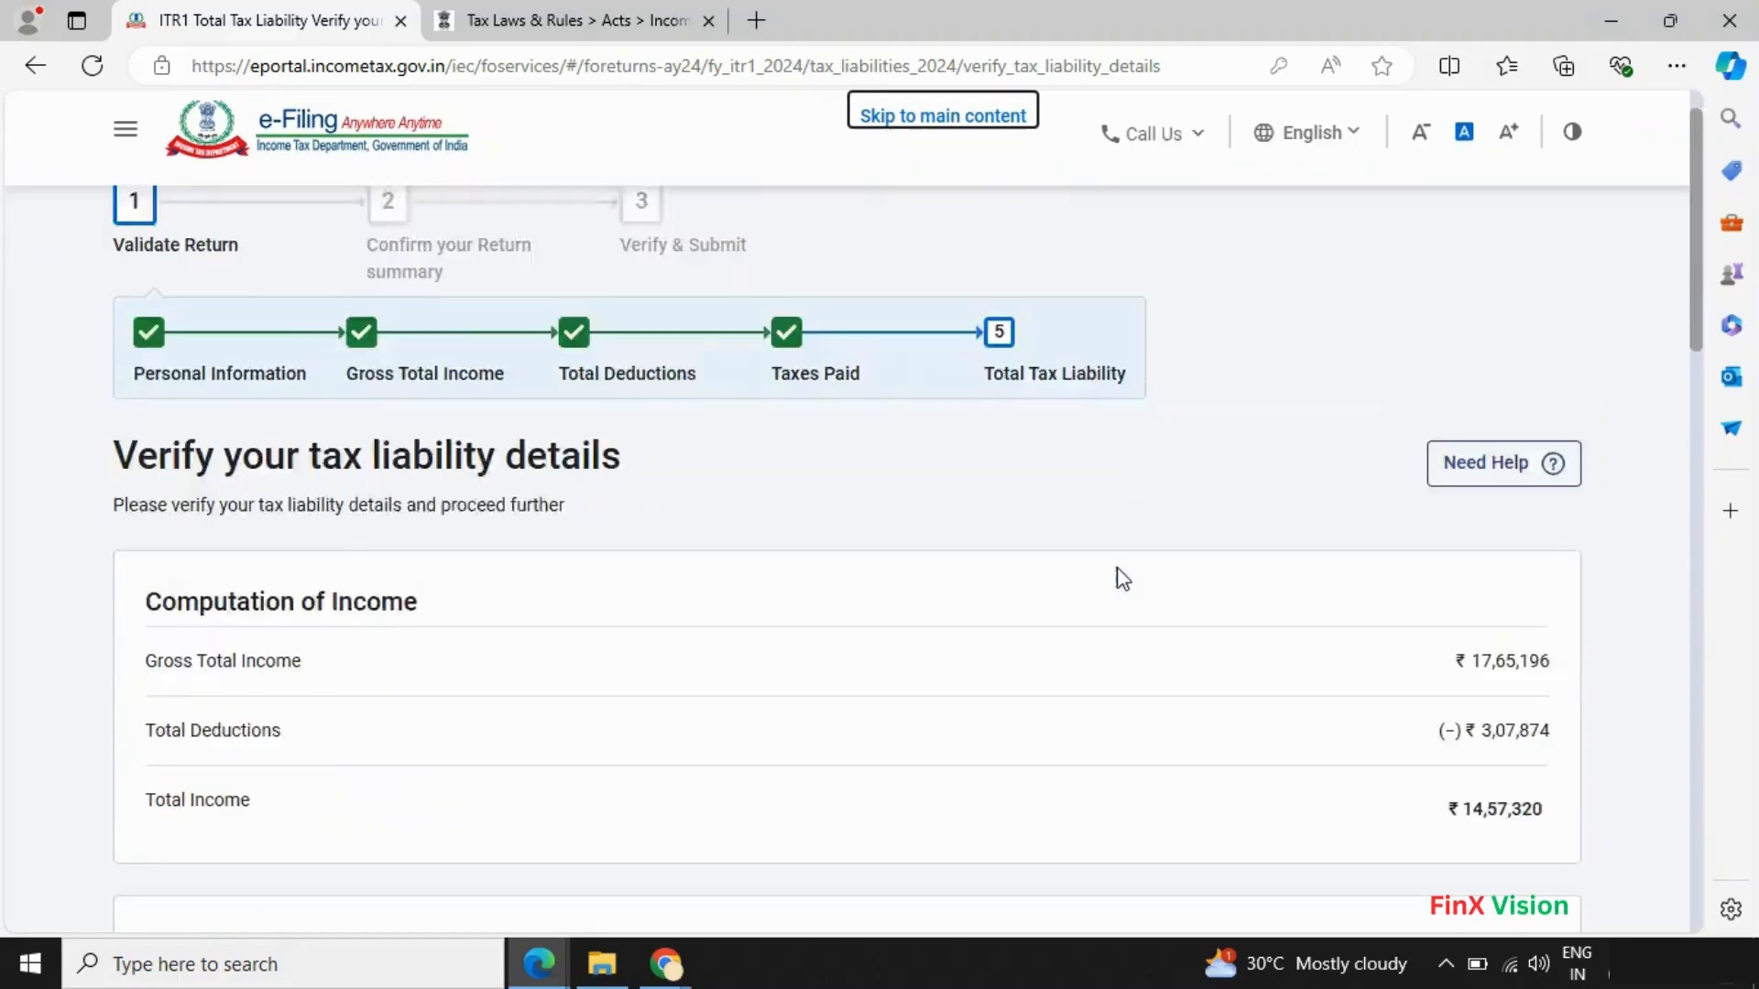
scroll(1118, 569, down, 12)
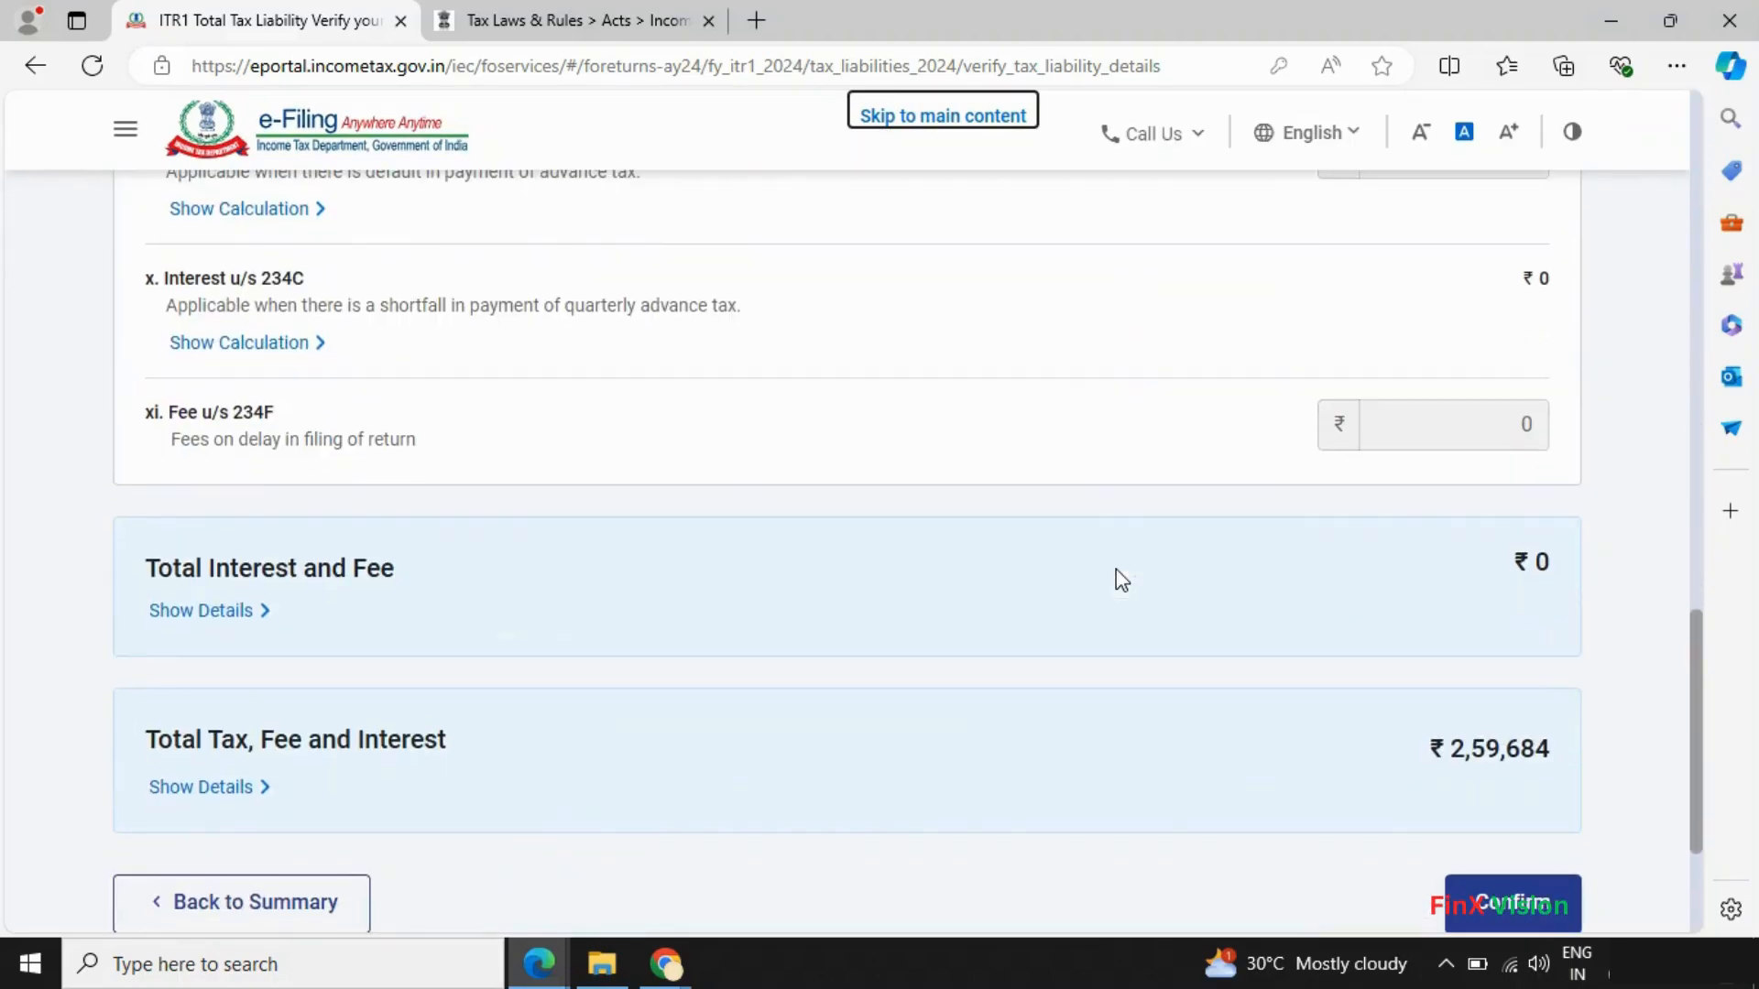
scroll(1115, 569, up, 18)
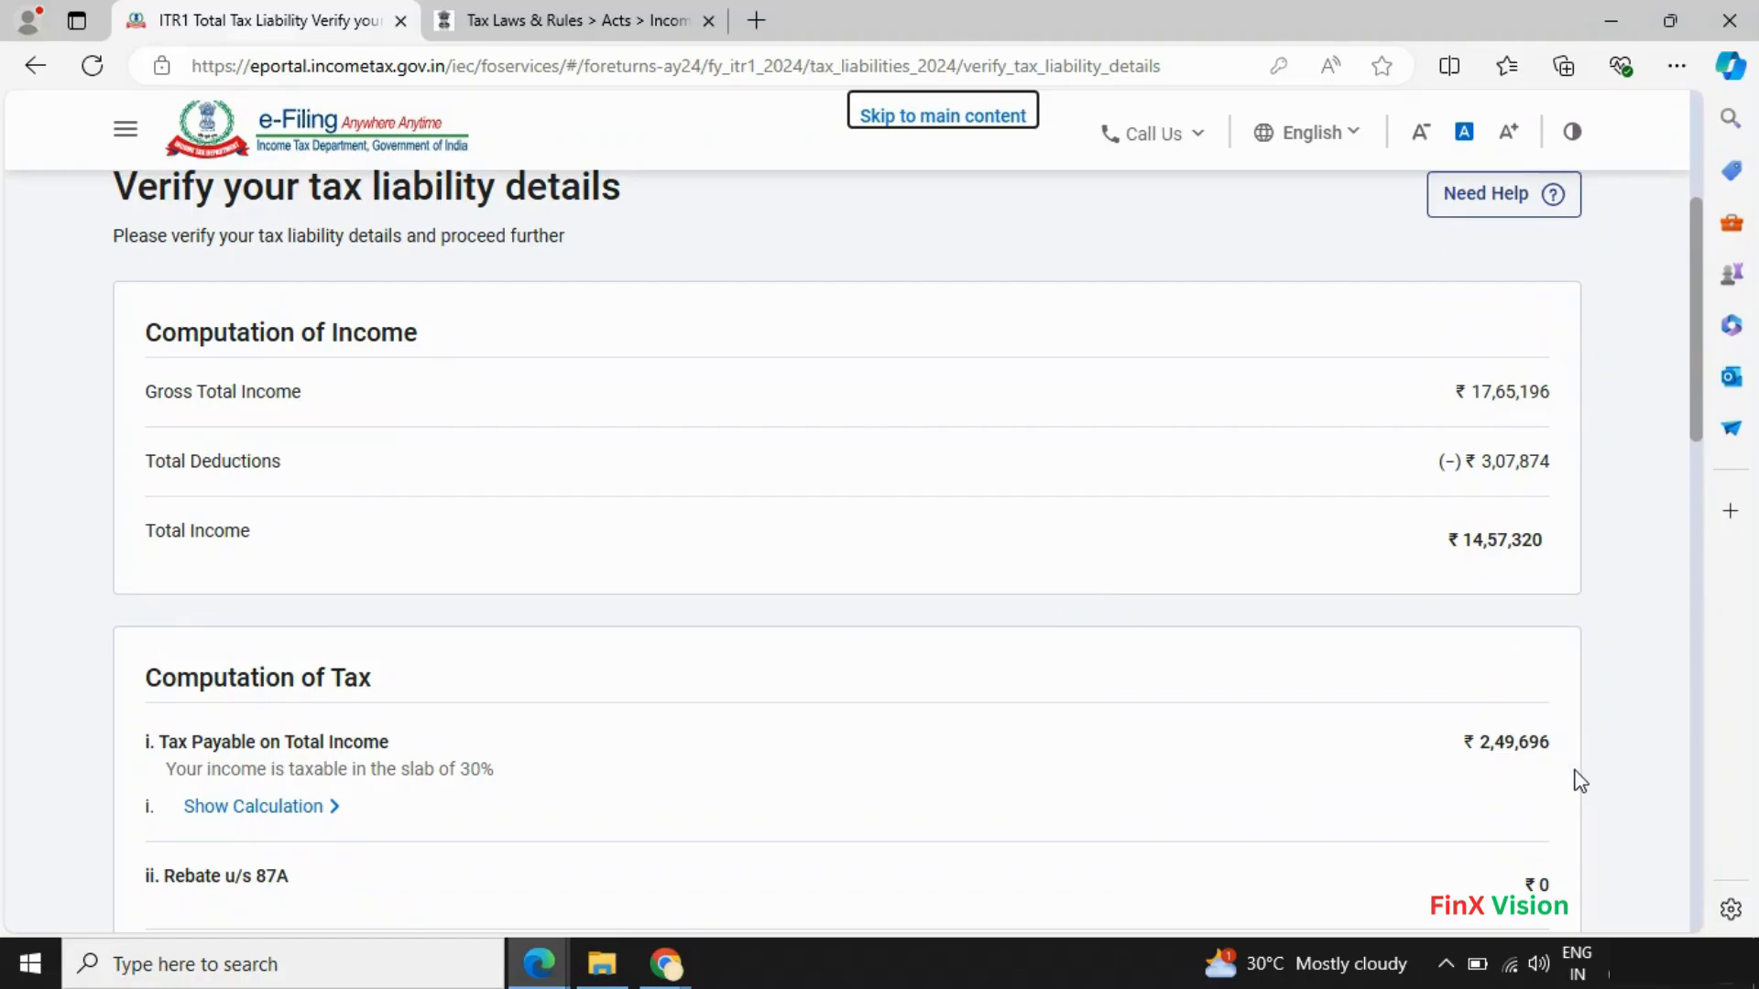
scroll(1563, 785, down, 5)
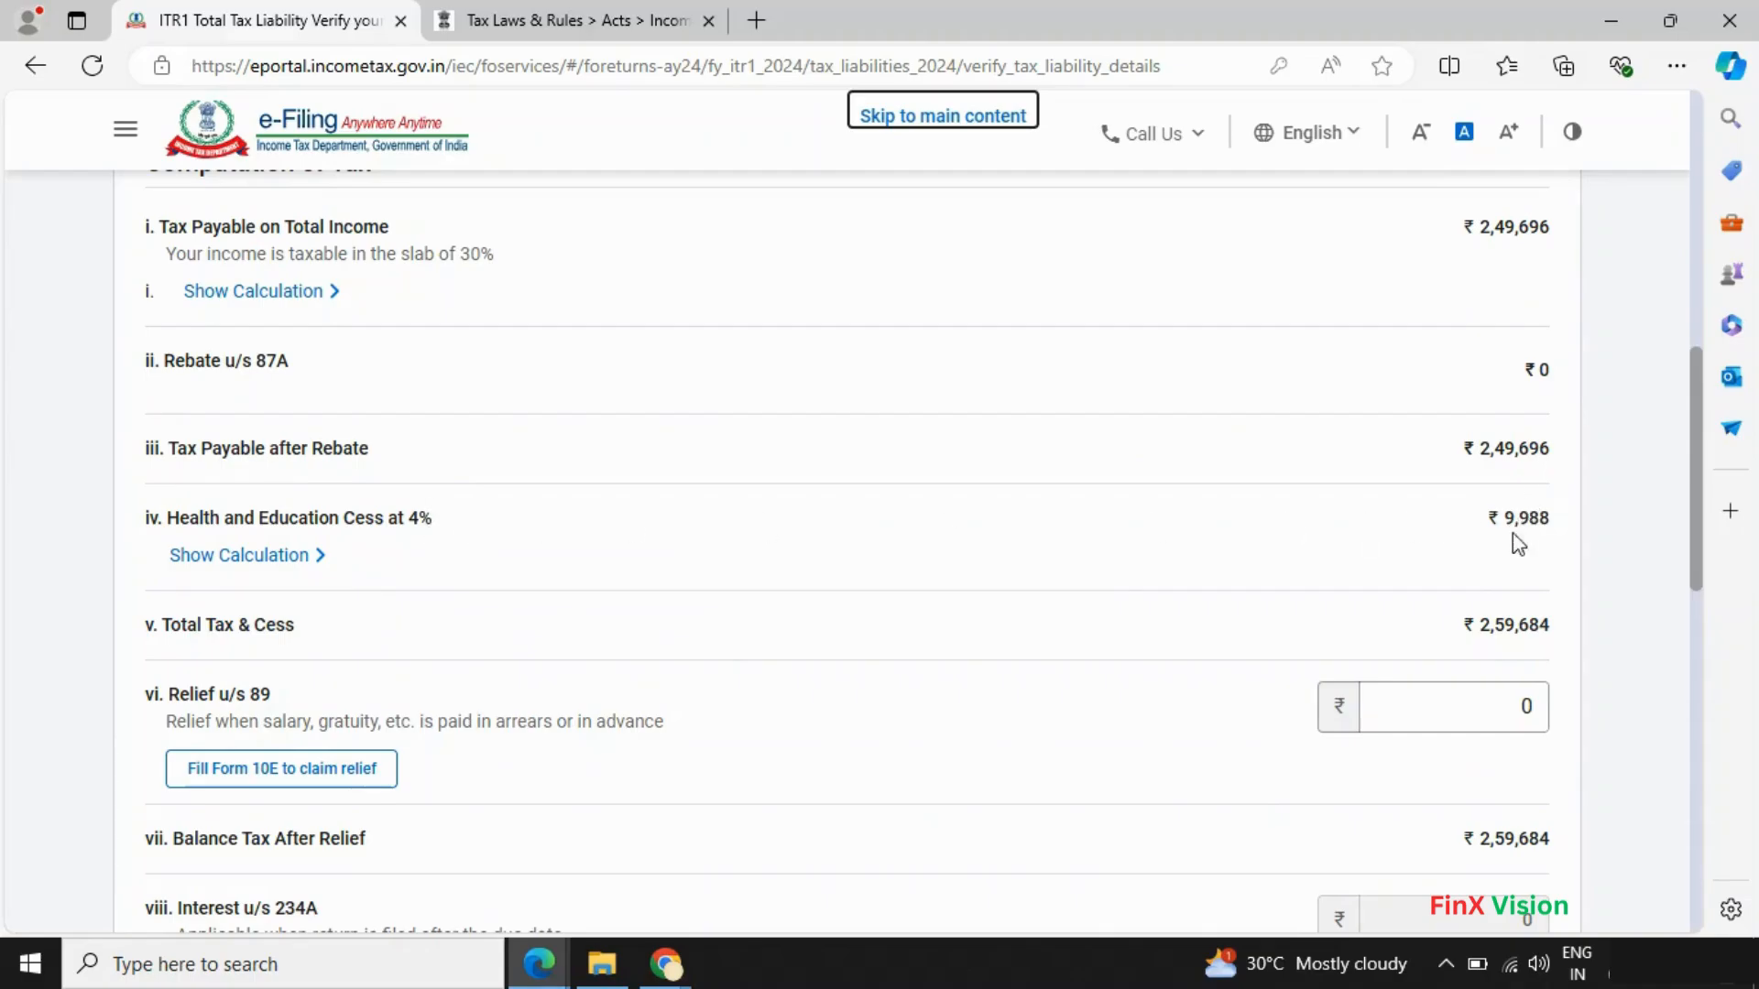
scroll(1460, 781, down, 1)
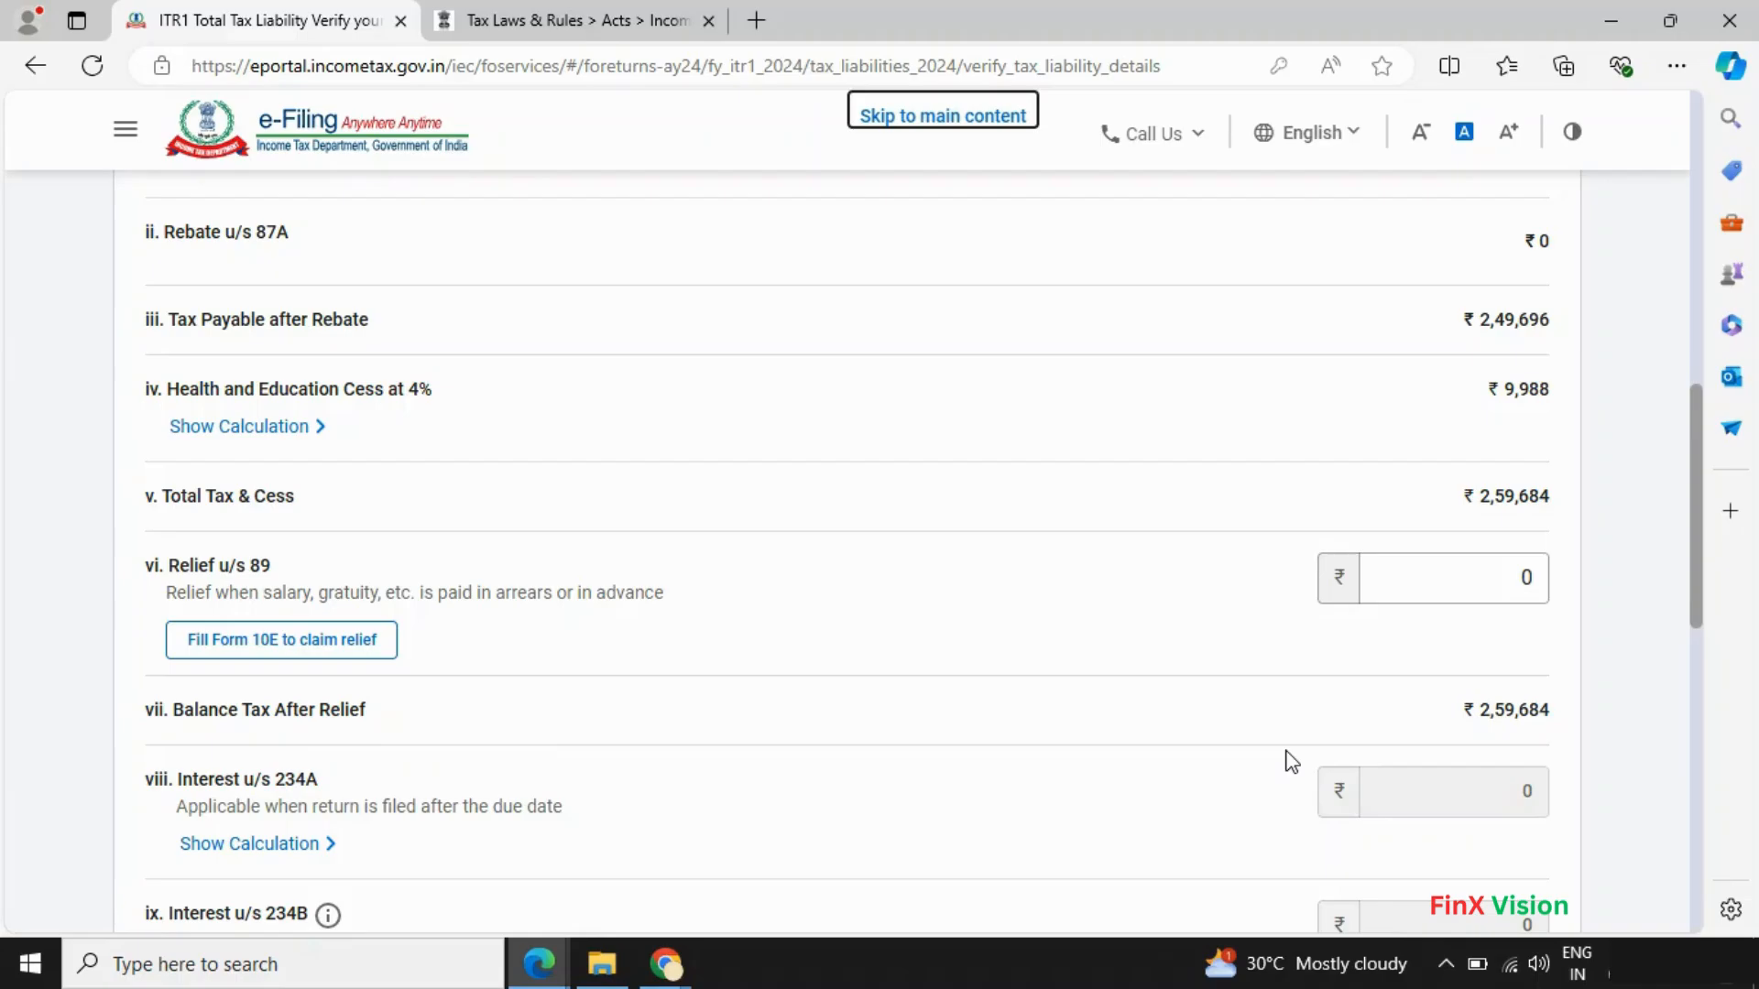
scroll(1291, 761, down, 1)
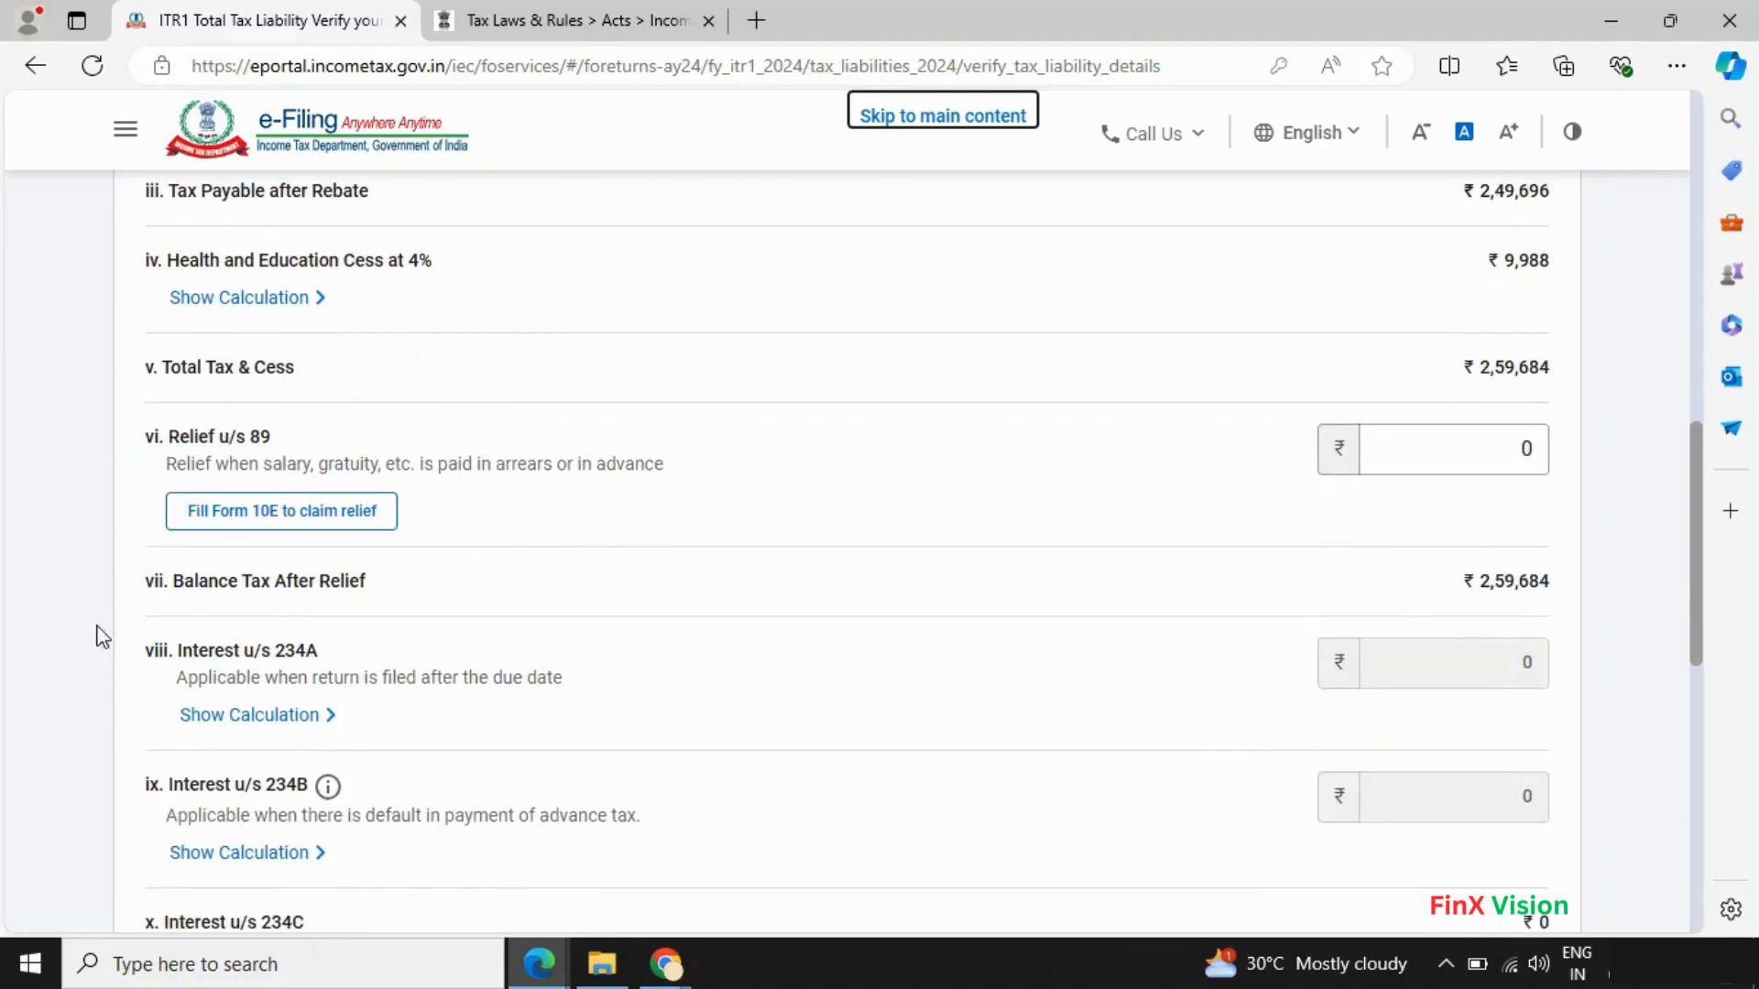
scroll(1364, 612, down, 5)
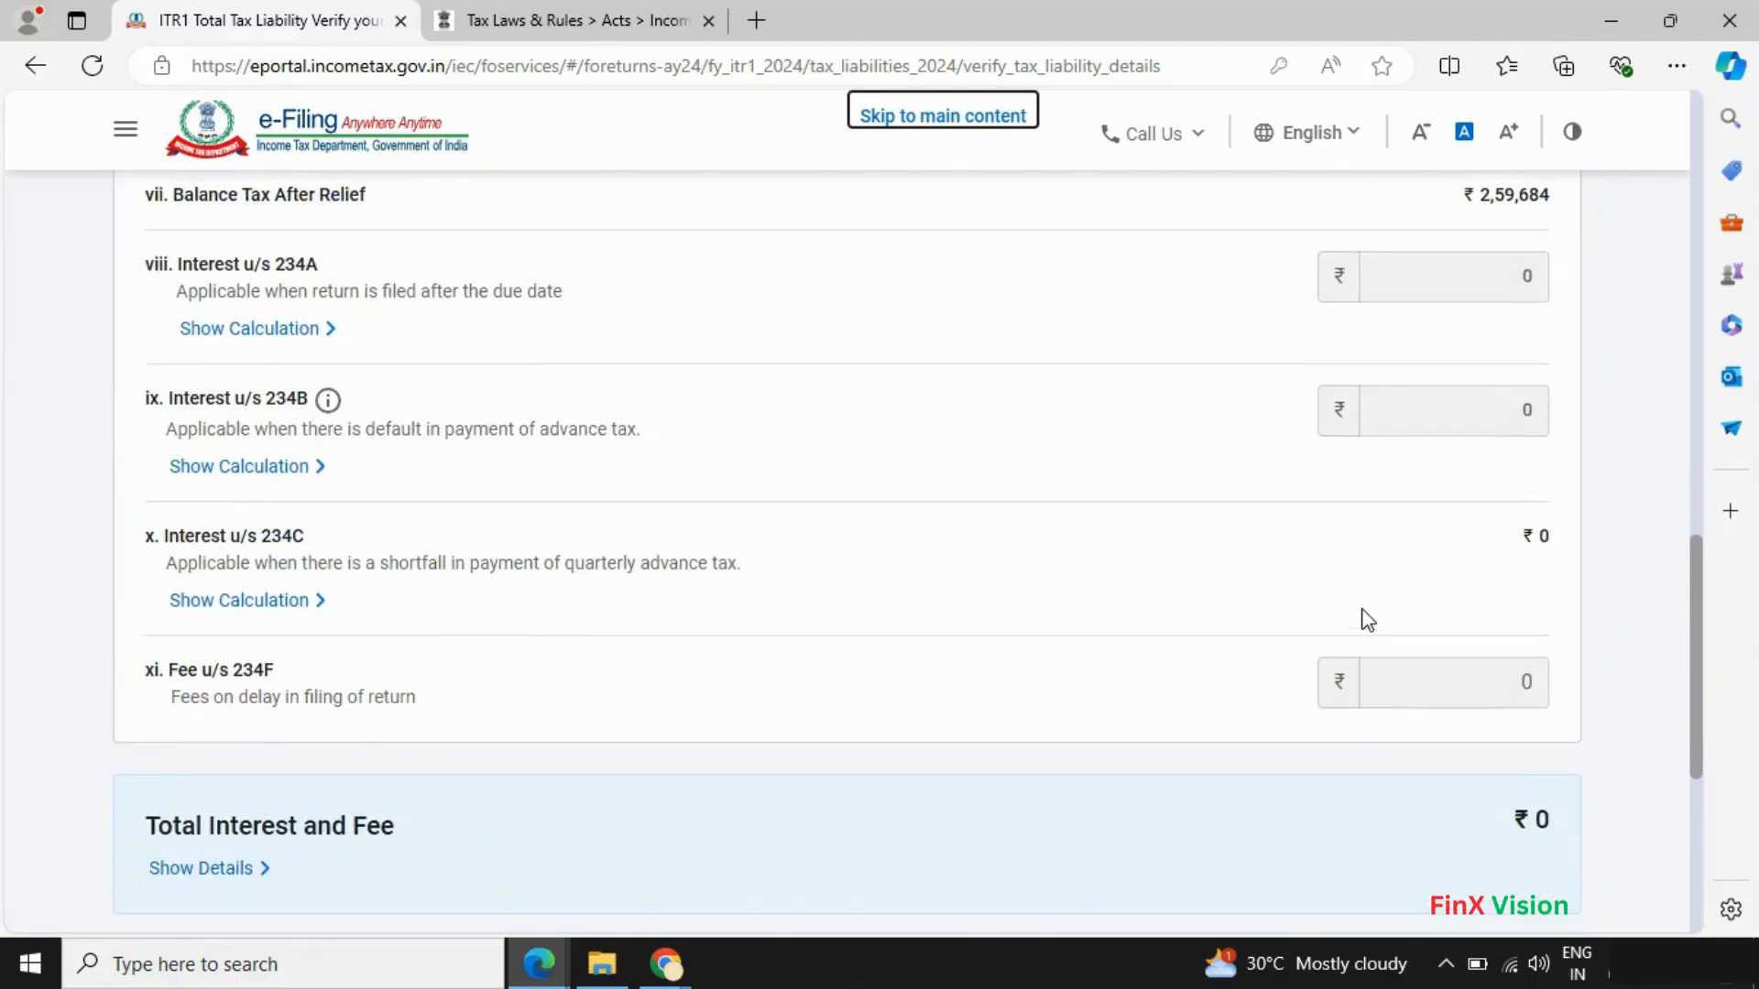
scroll(1366, 620, down, 1)
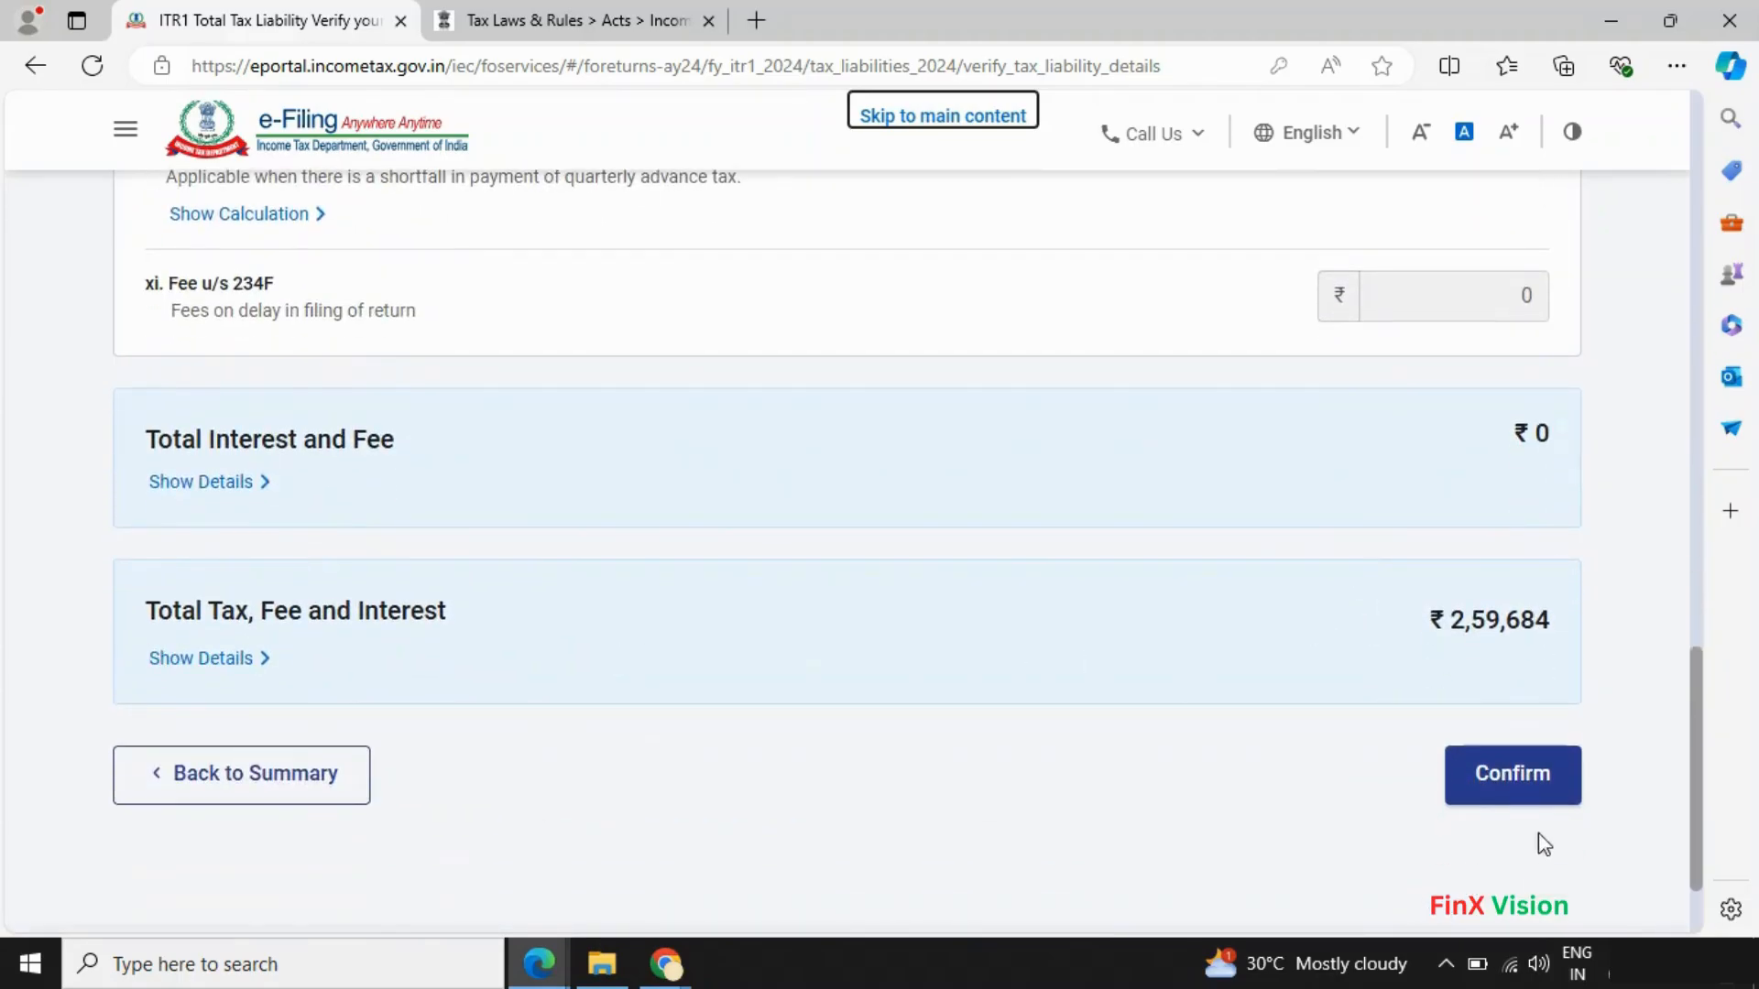
click(1524, 795)
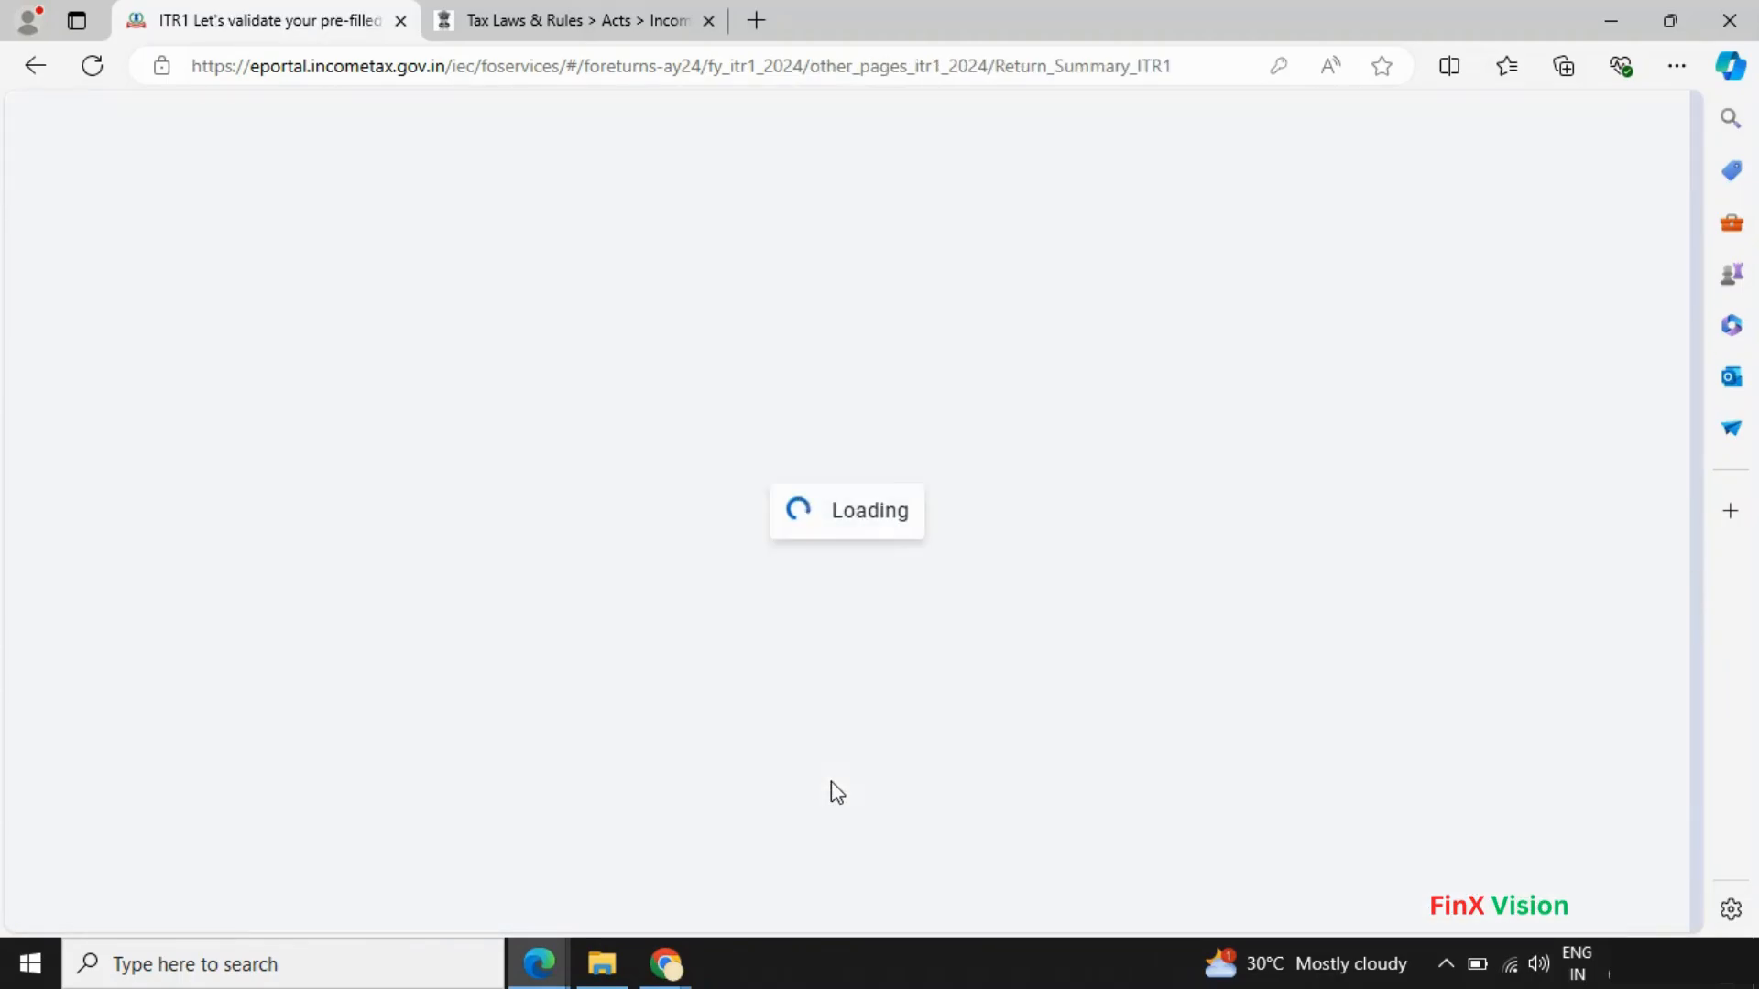
- Proceed to the Tax Summary showing taxable income ₹14,57,320 and Amount Payable ₹480
scroll(832, 789, down, 8)
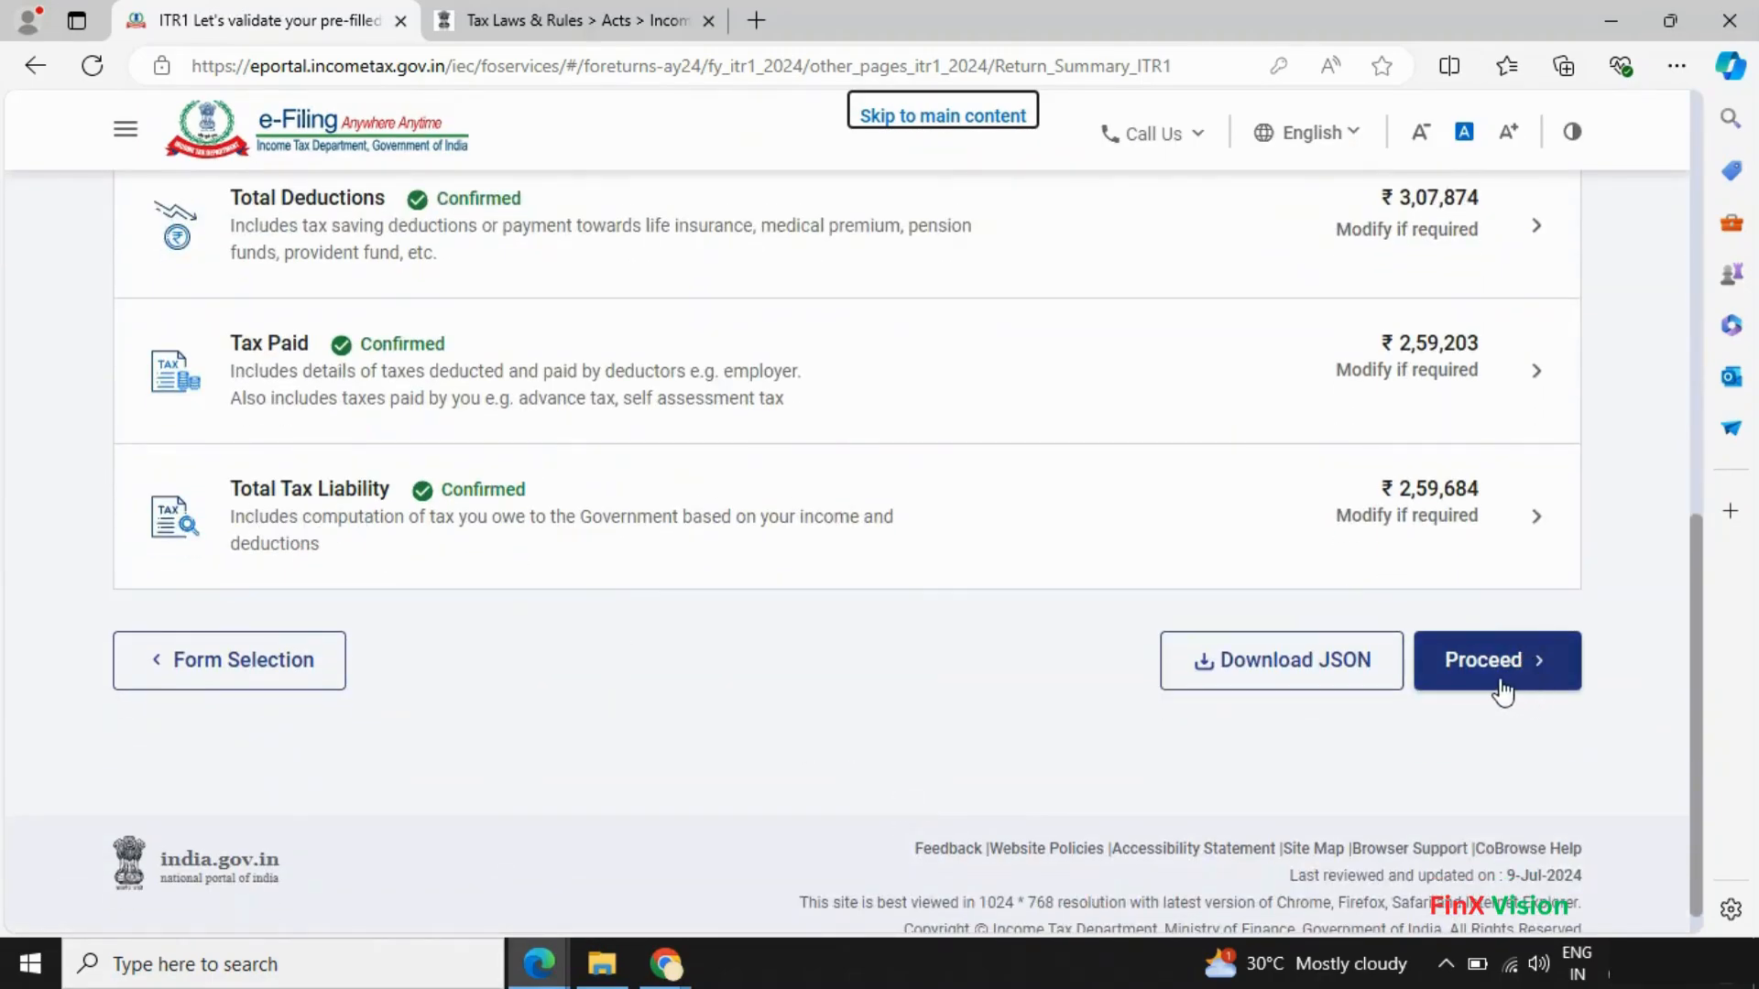
click(1498, 661)
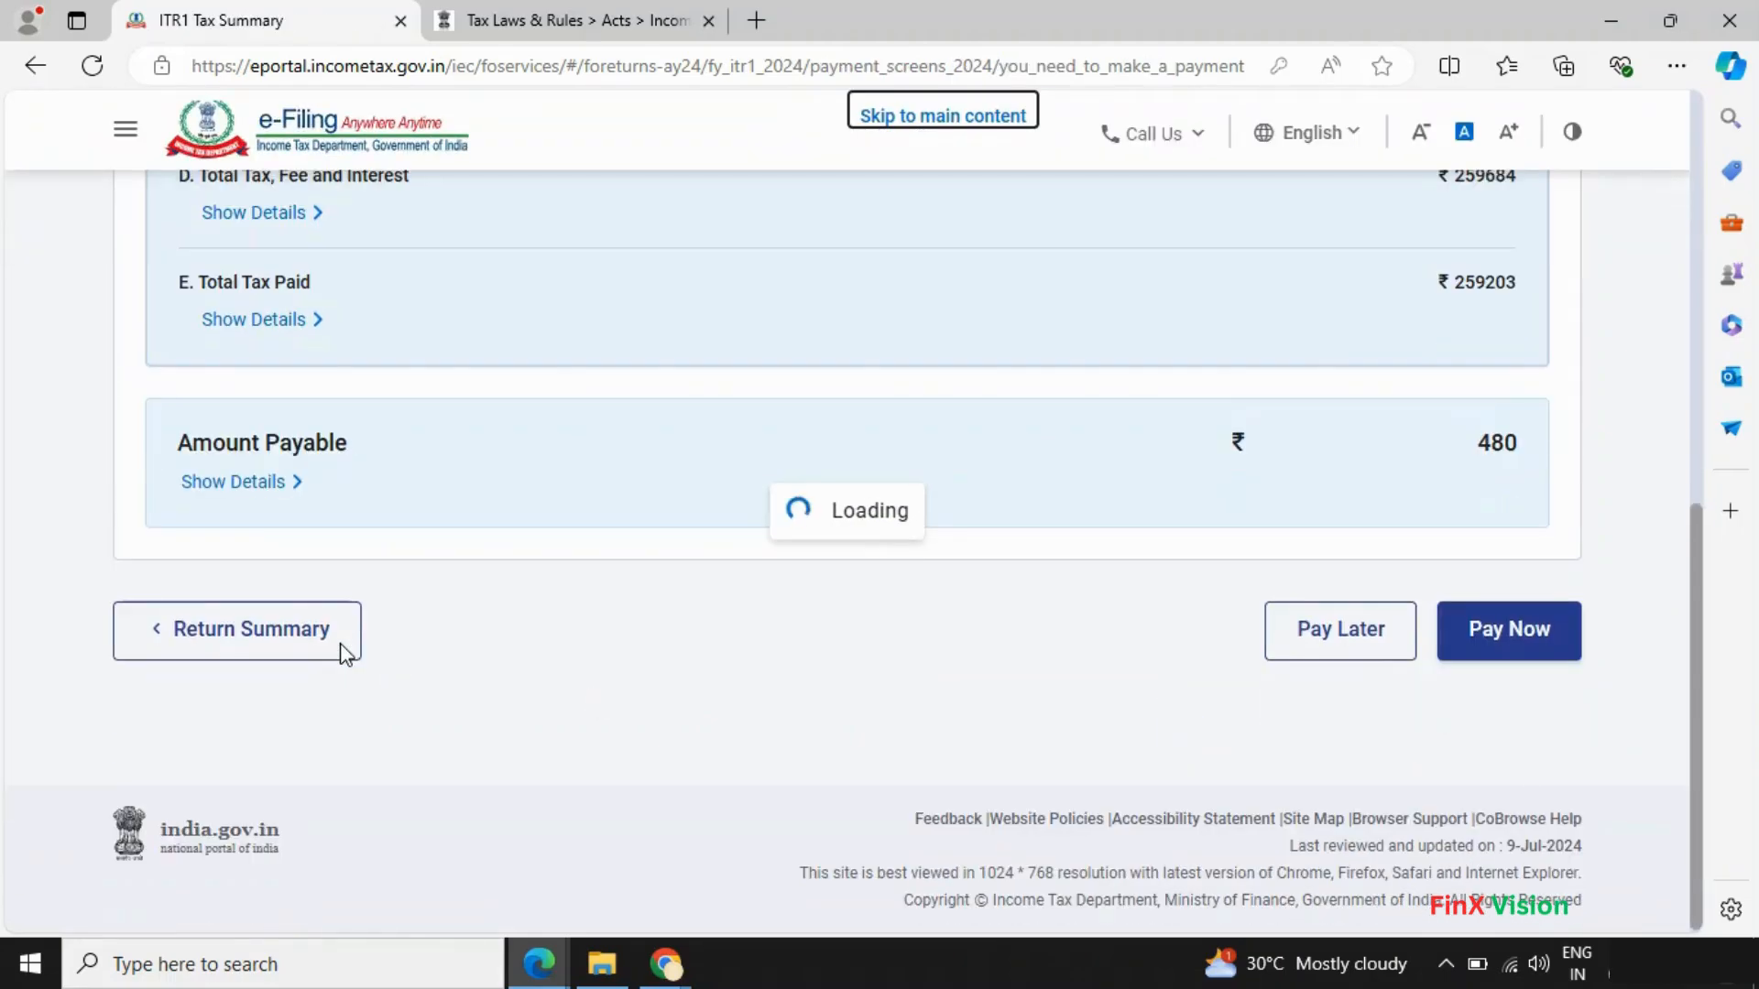
scroll(414, 655, down, 1)
scroll(461, 617, down, 7)
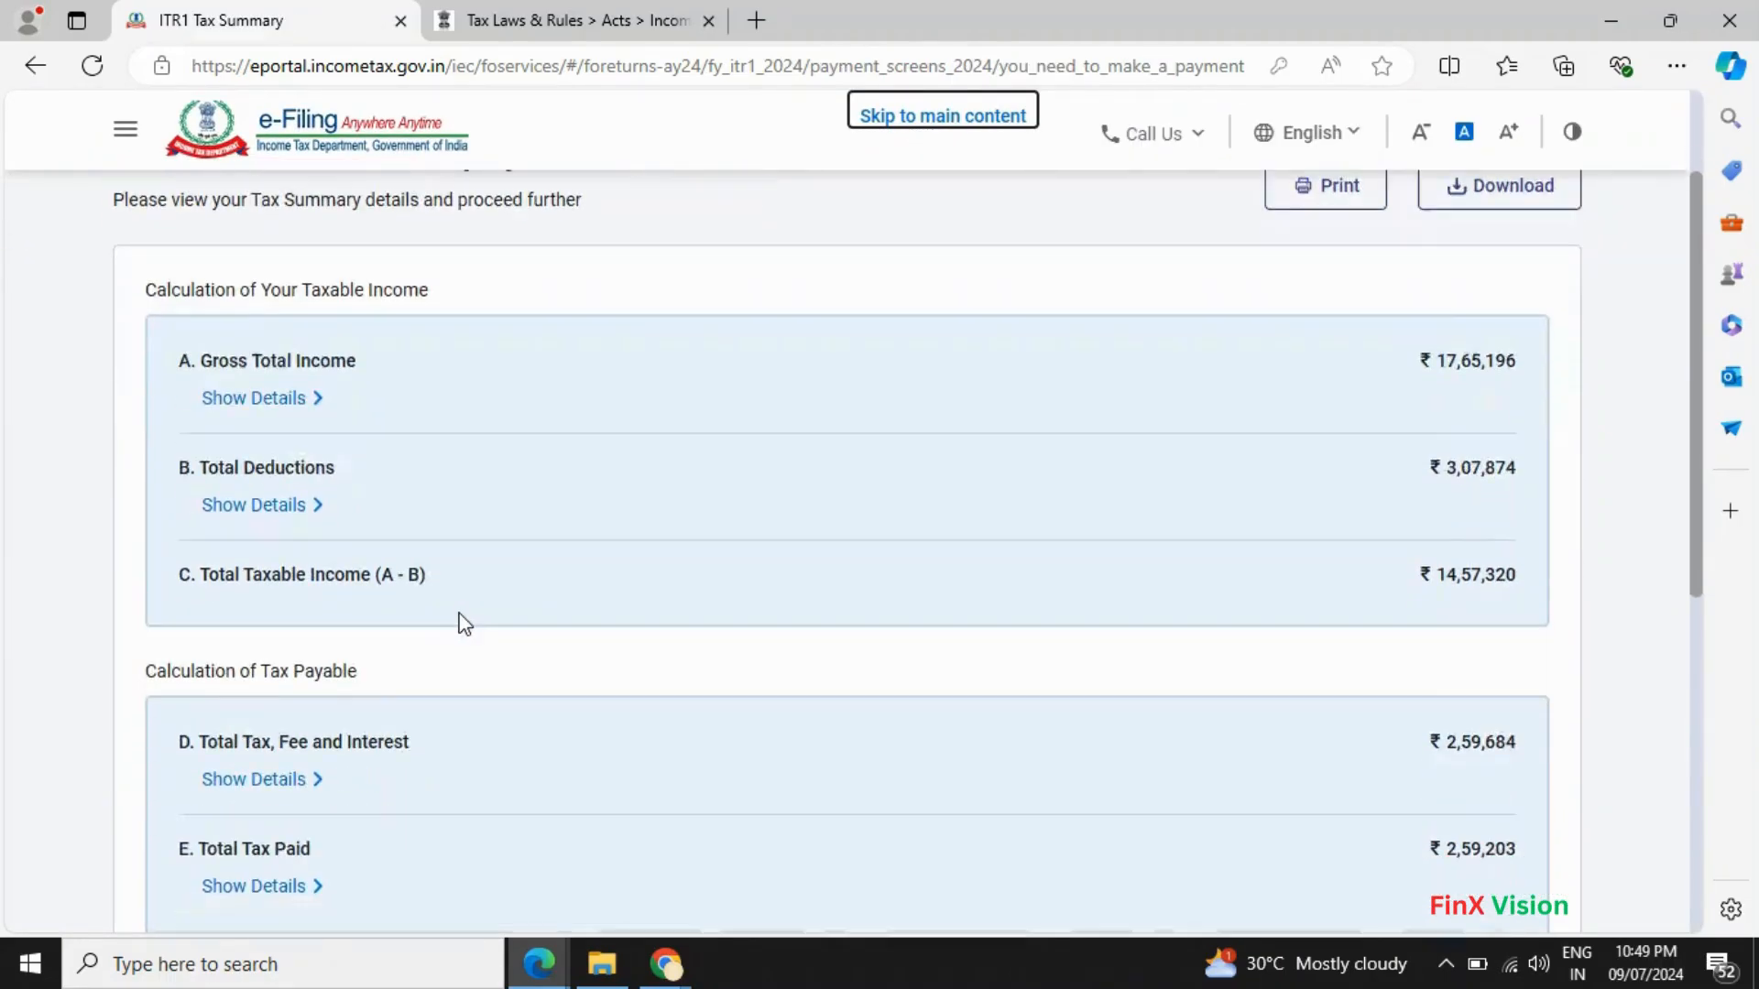
scroll(1459, 685, up, 4)
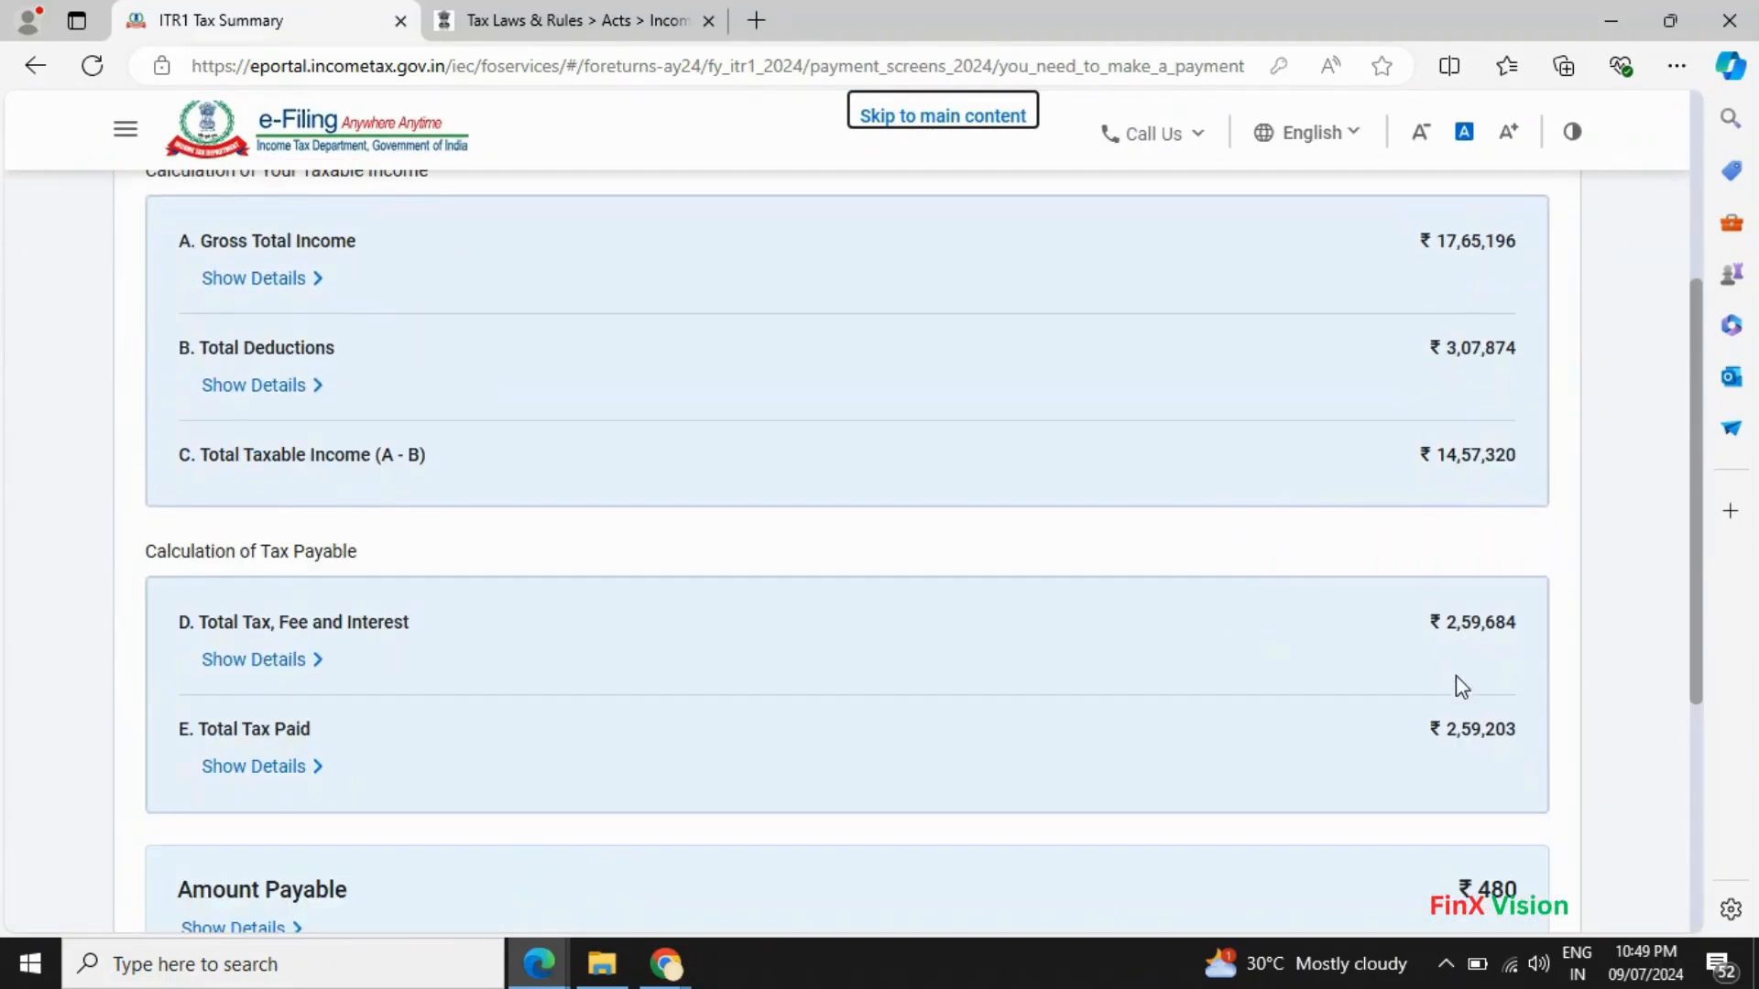
scroll(1460, 733, down, 1)
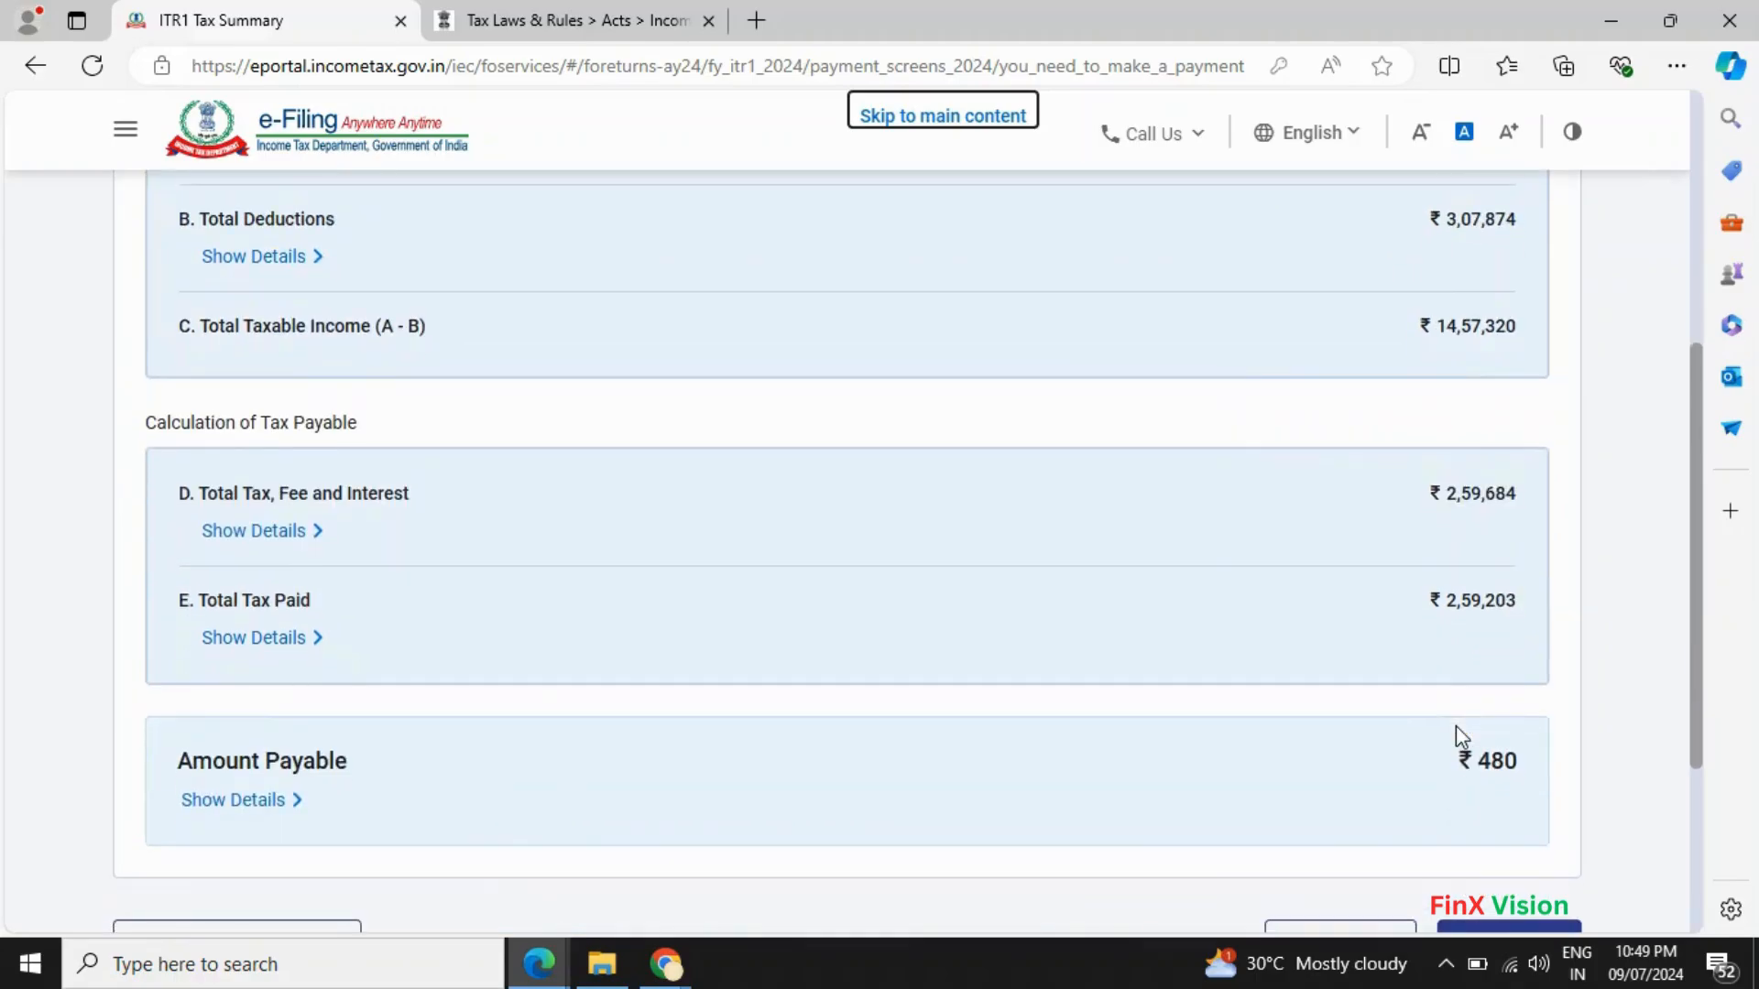
scroll(1460, 733, down, 2)
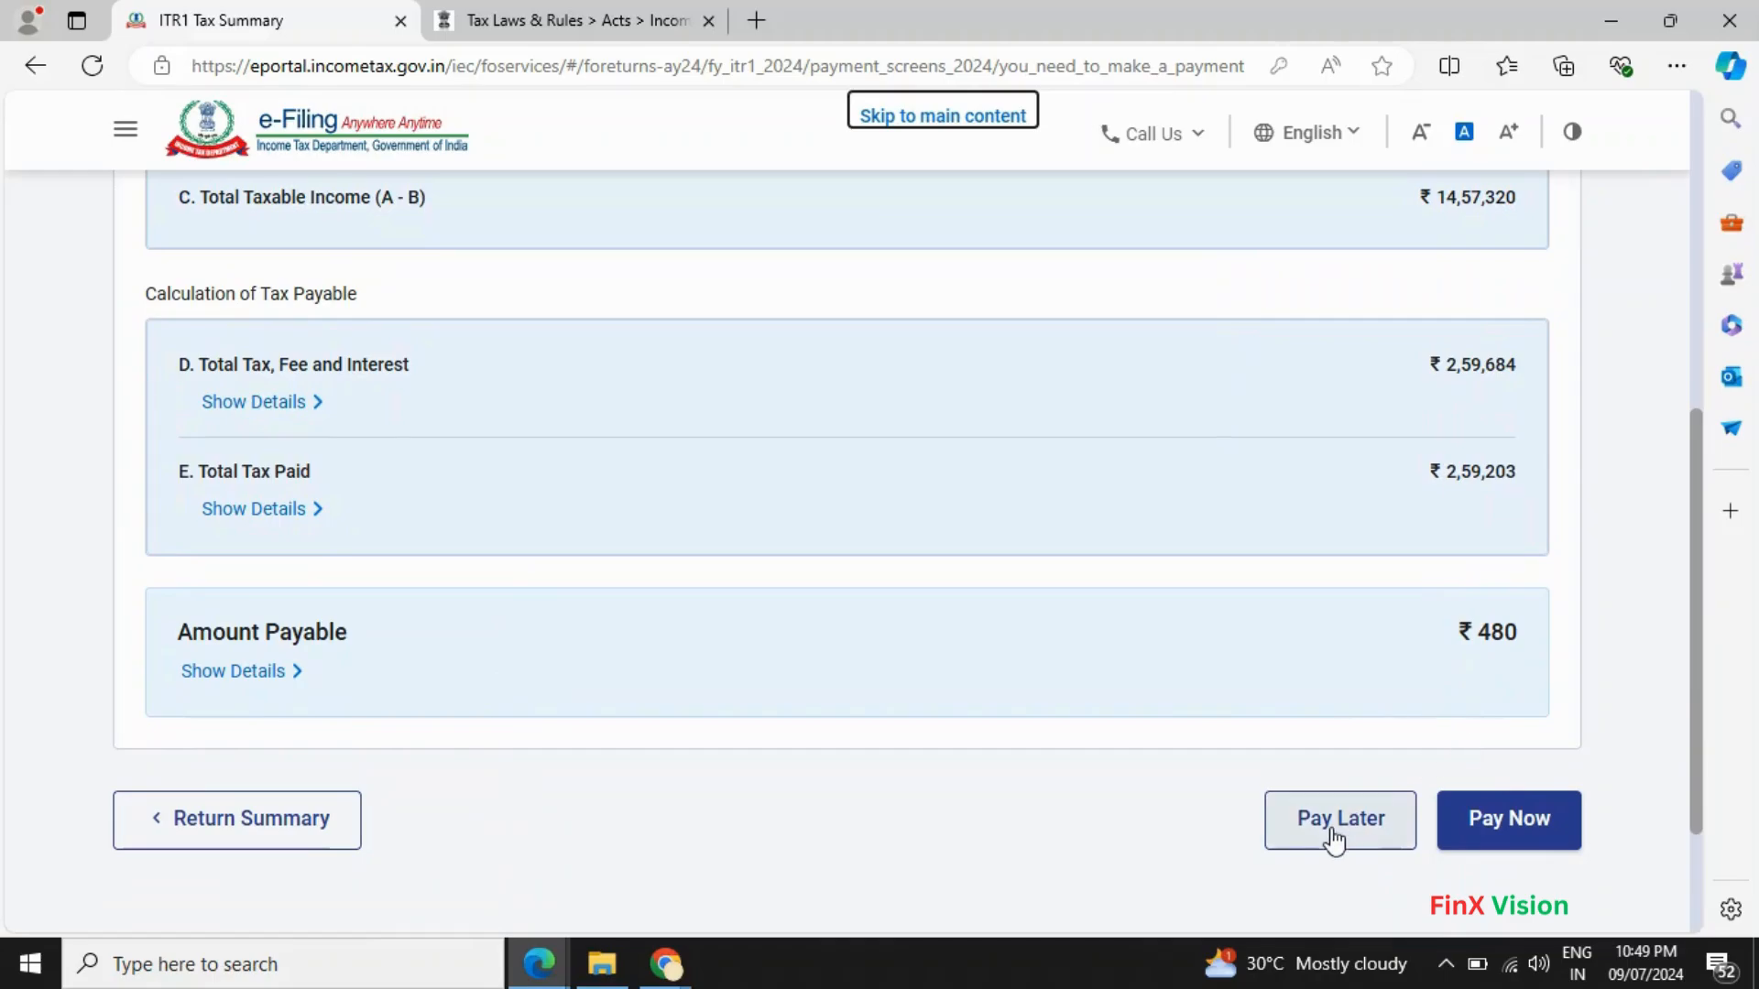
- Back on the return summary, compare its figures, including Tax Paid ₹2,59,203, with Form 16.pdf
click(176, 835)
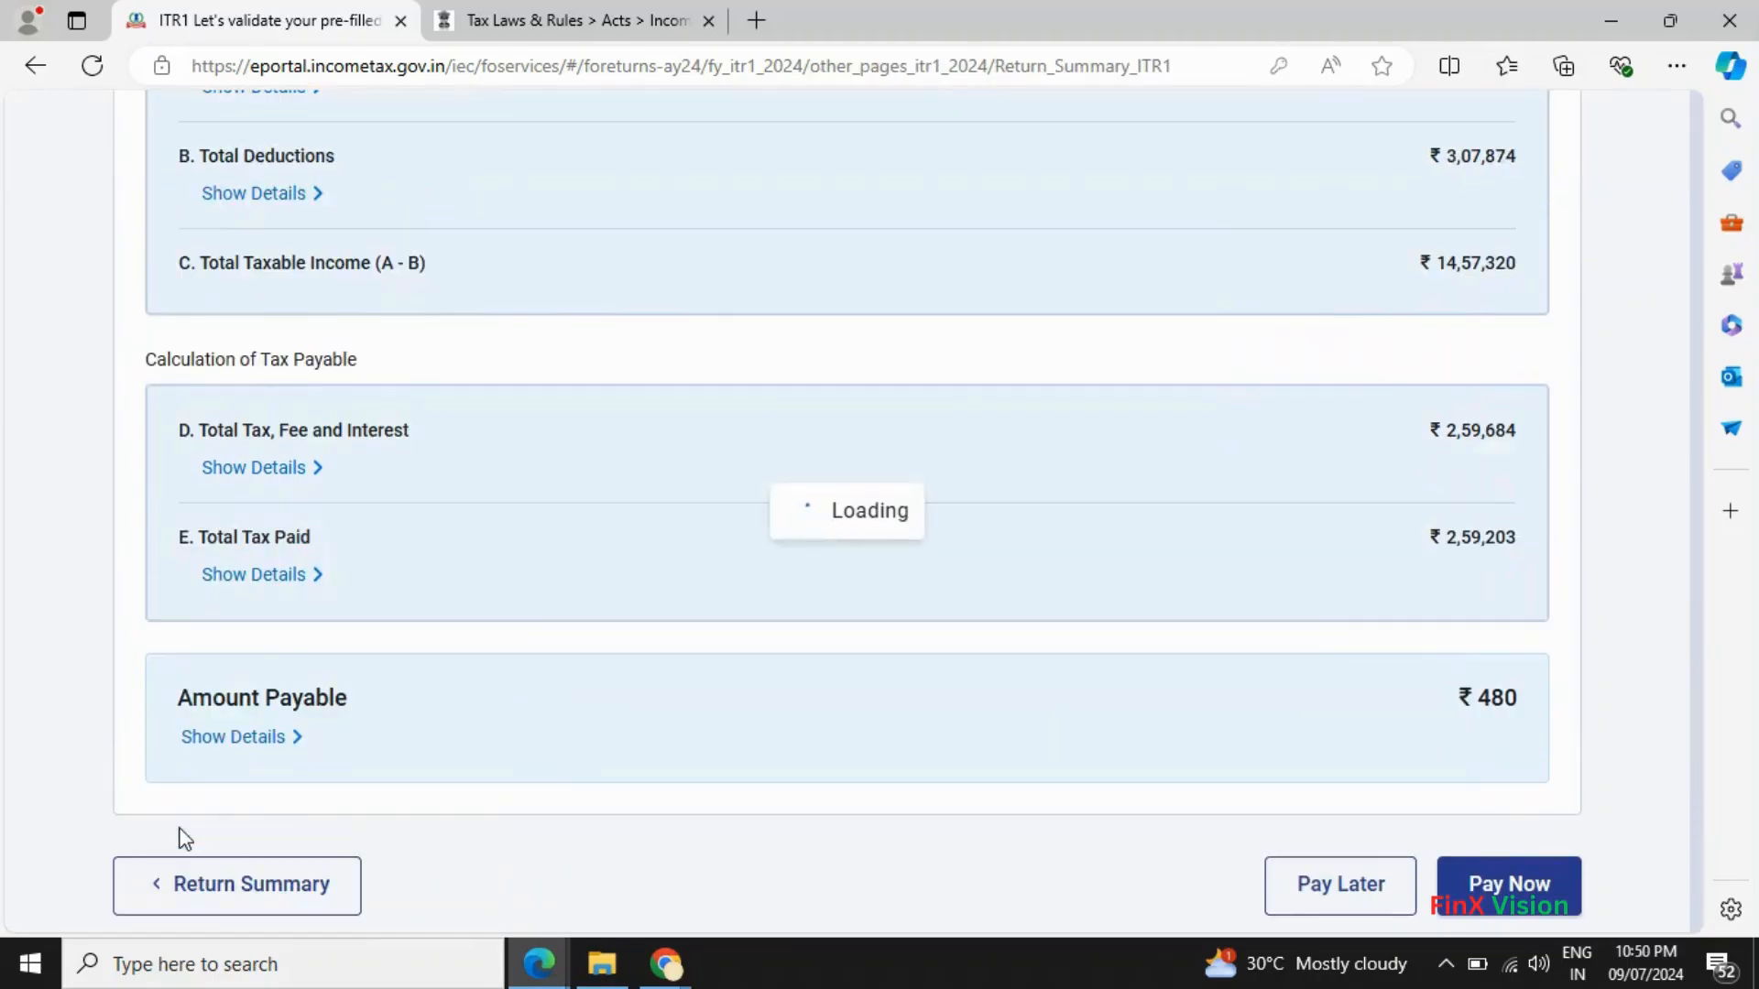
scroll(1040, 652, down, 9)
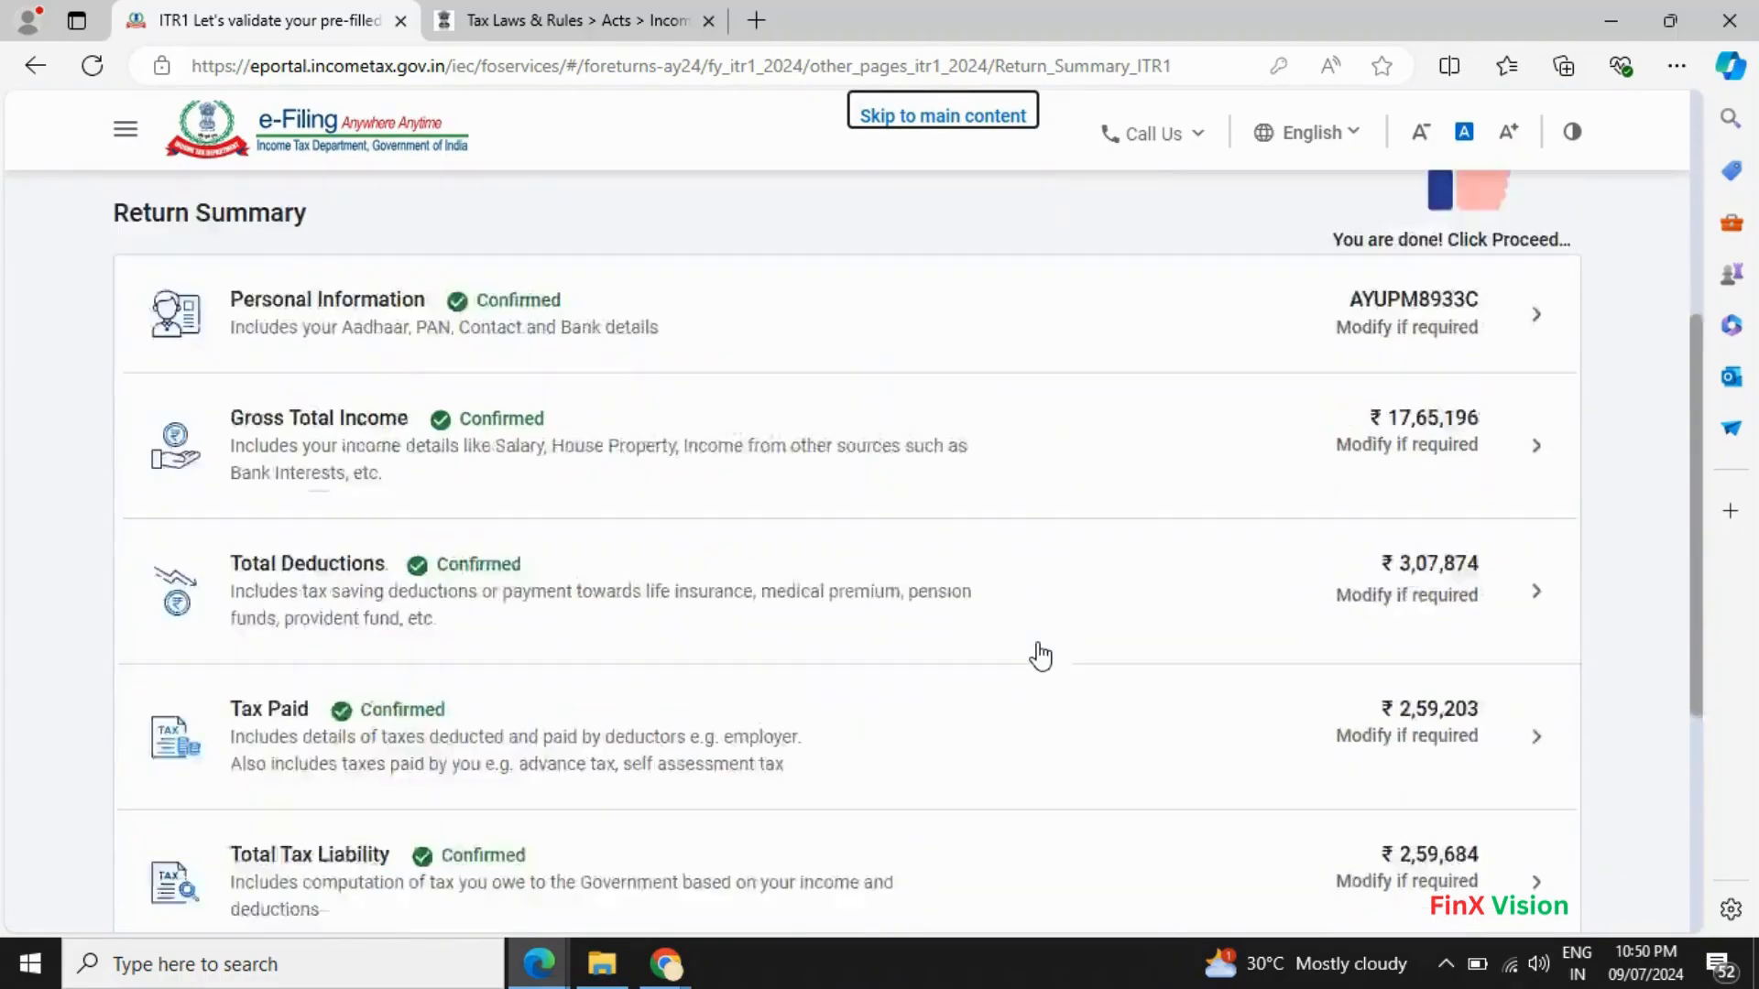
key(alt+Tab)
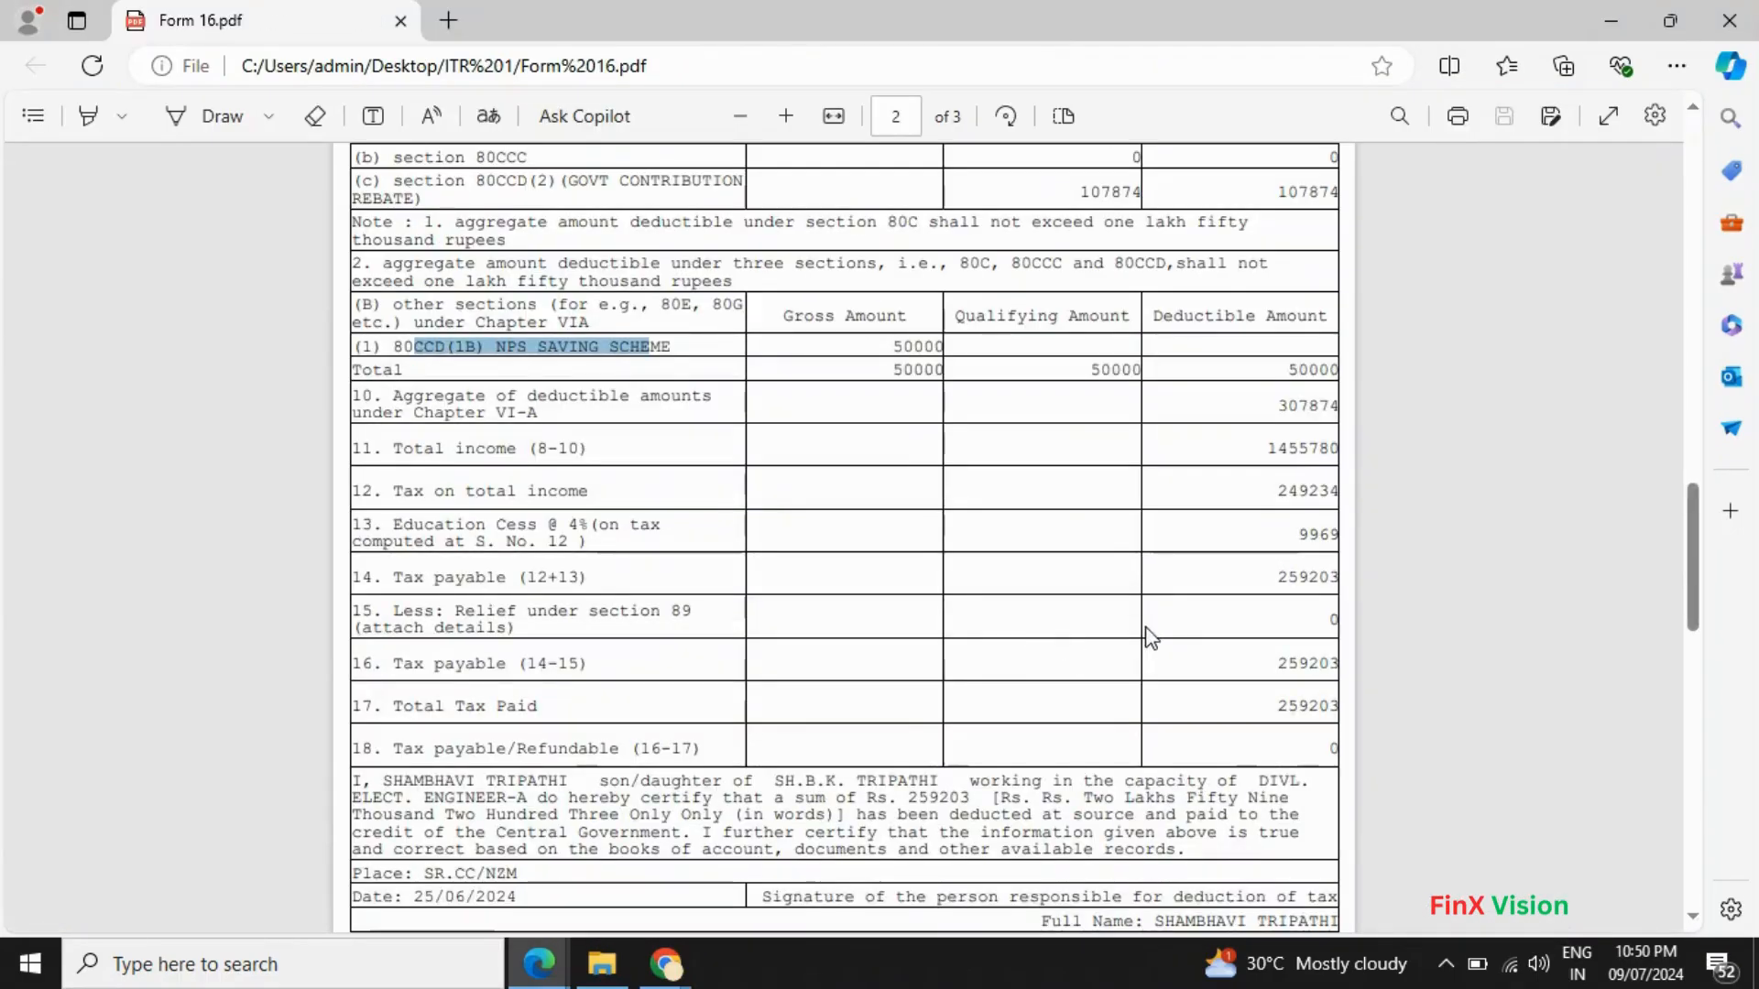
key(alt+Tab)
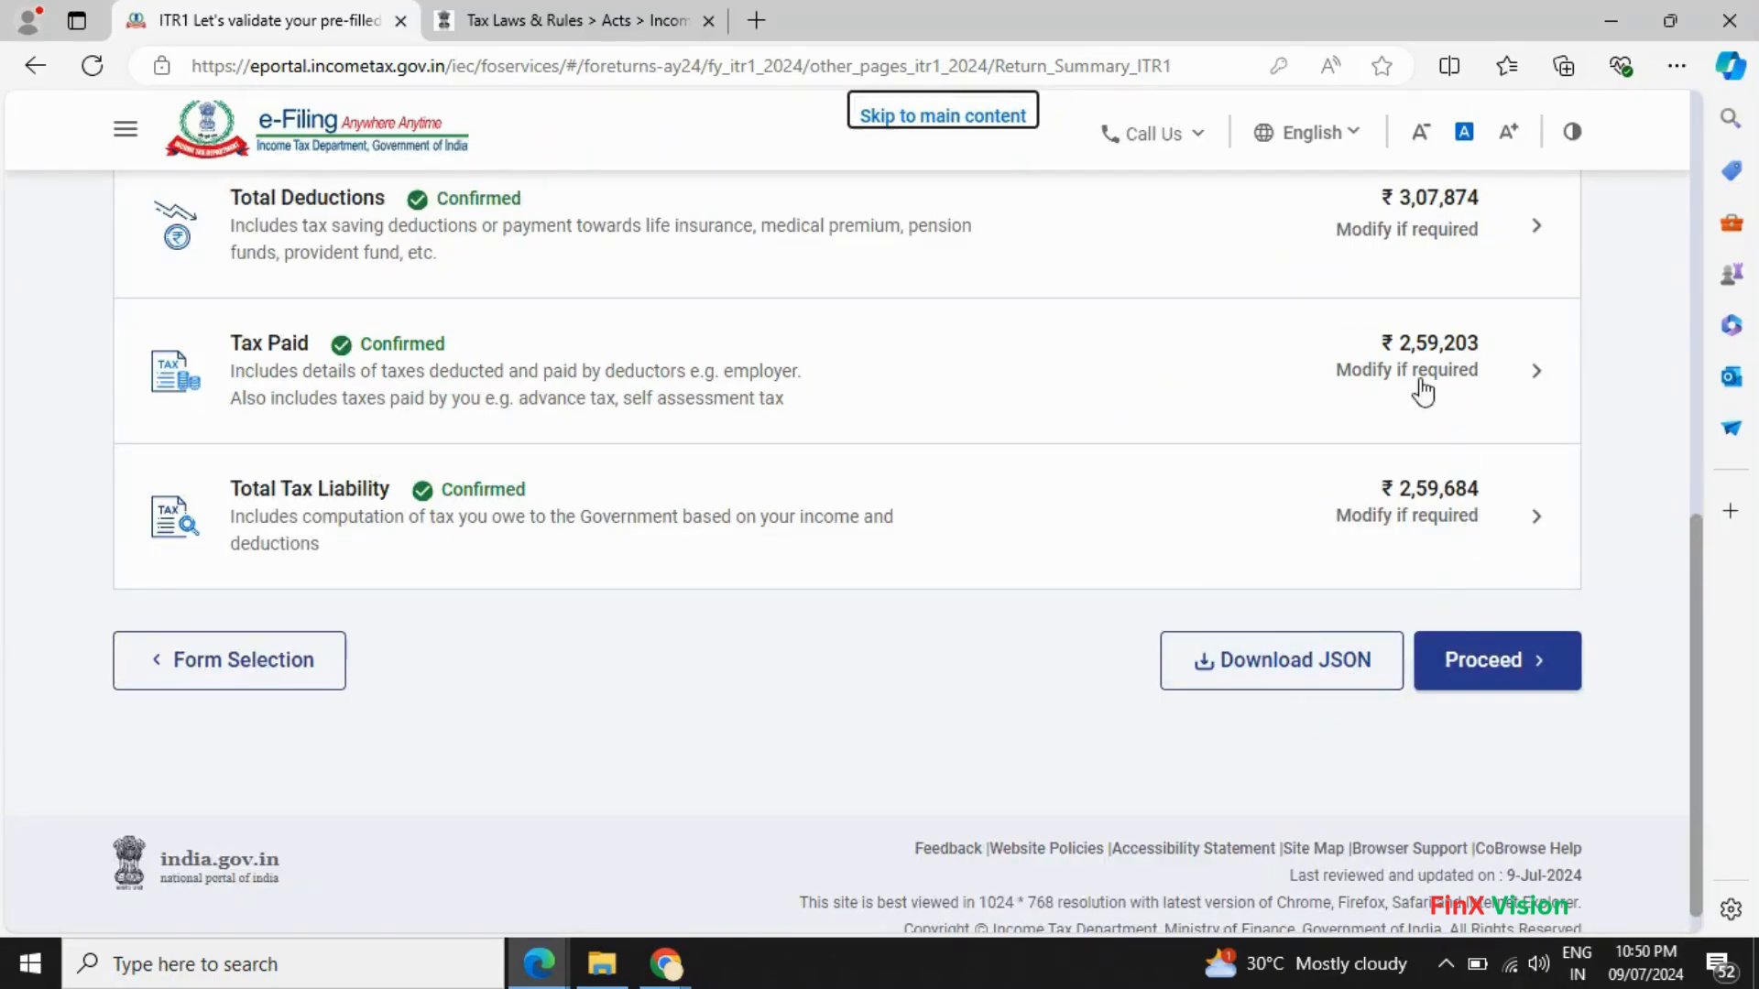
key(alt+Tab)
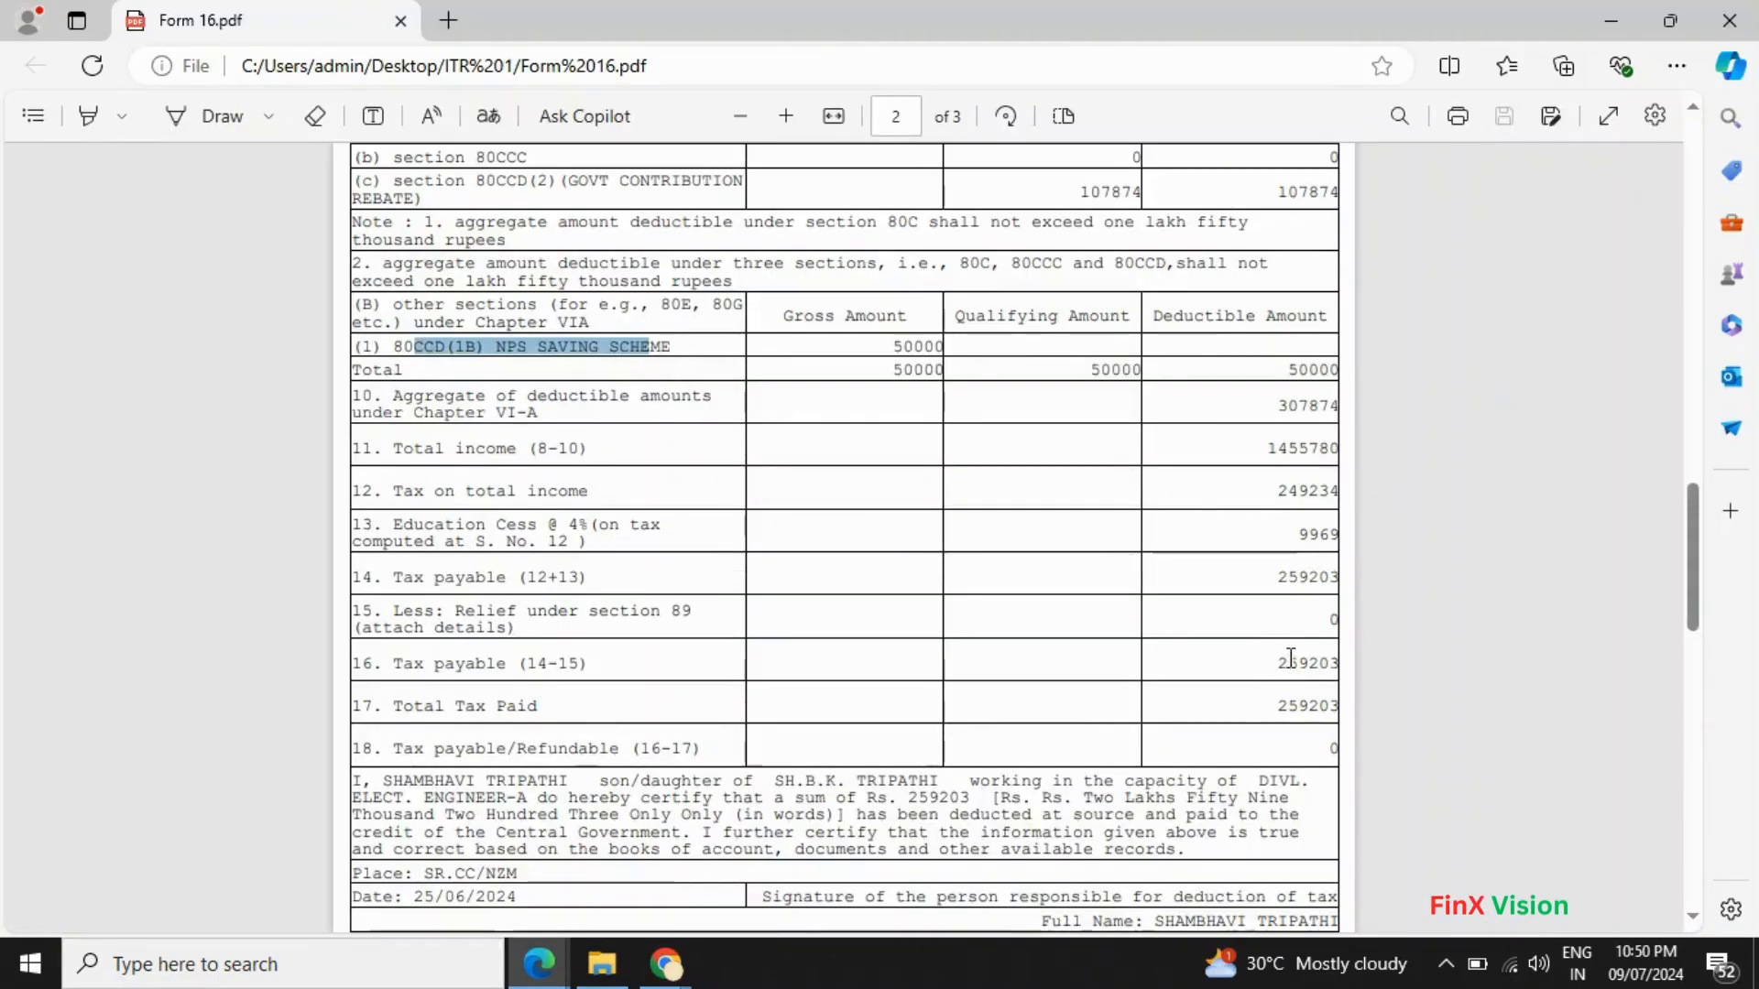
key(alt+Tab)
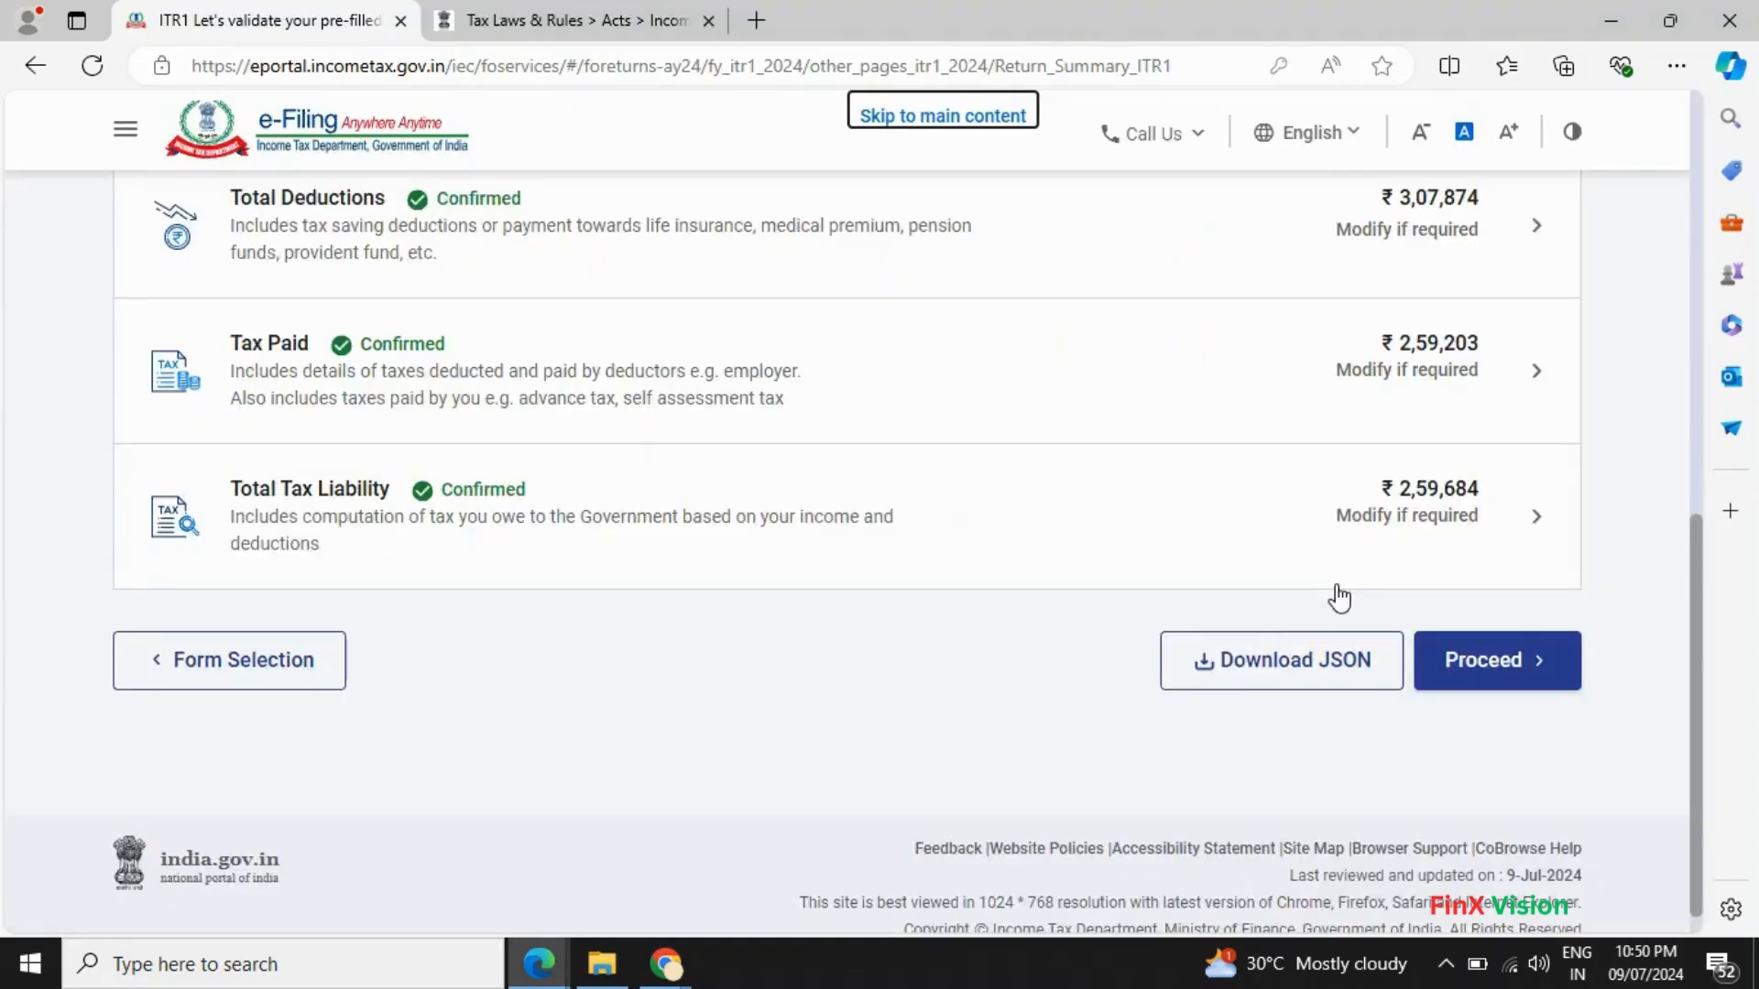
scroll(1338, 596, up, 4)
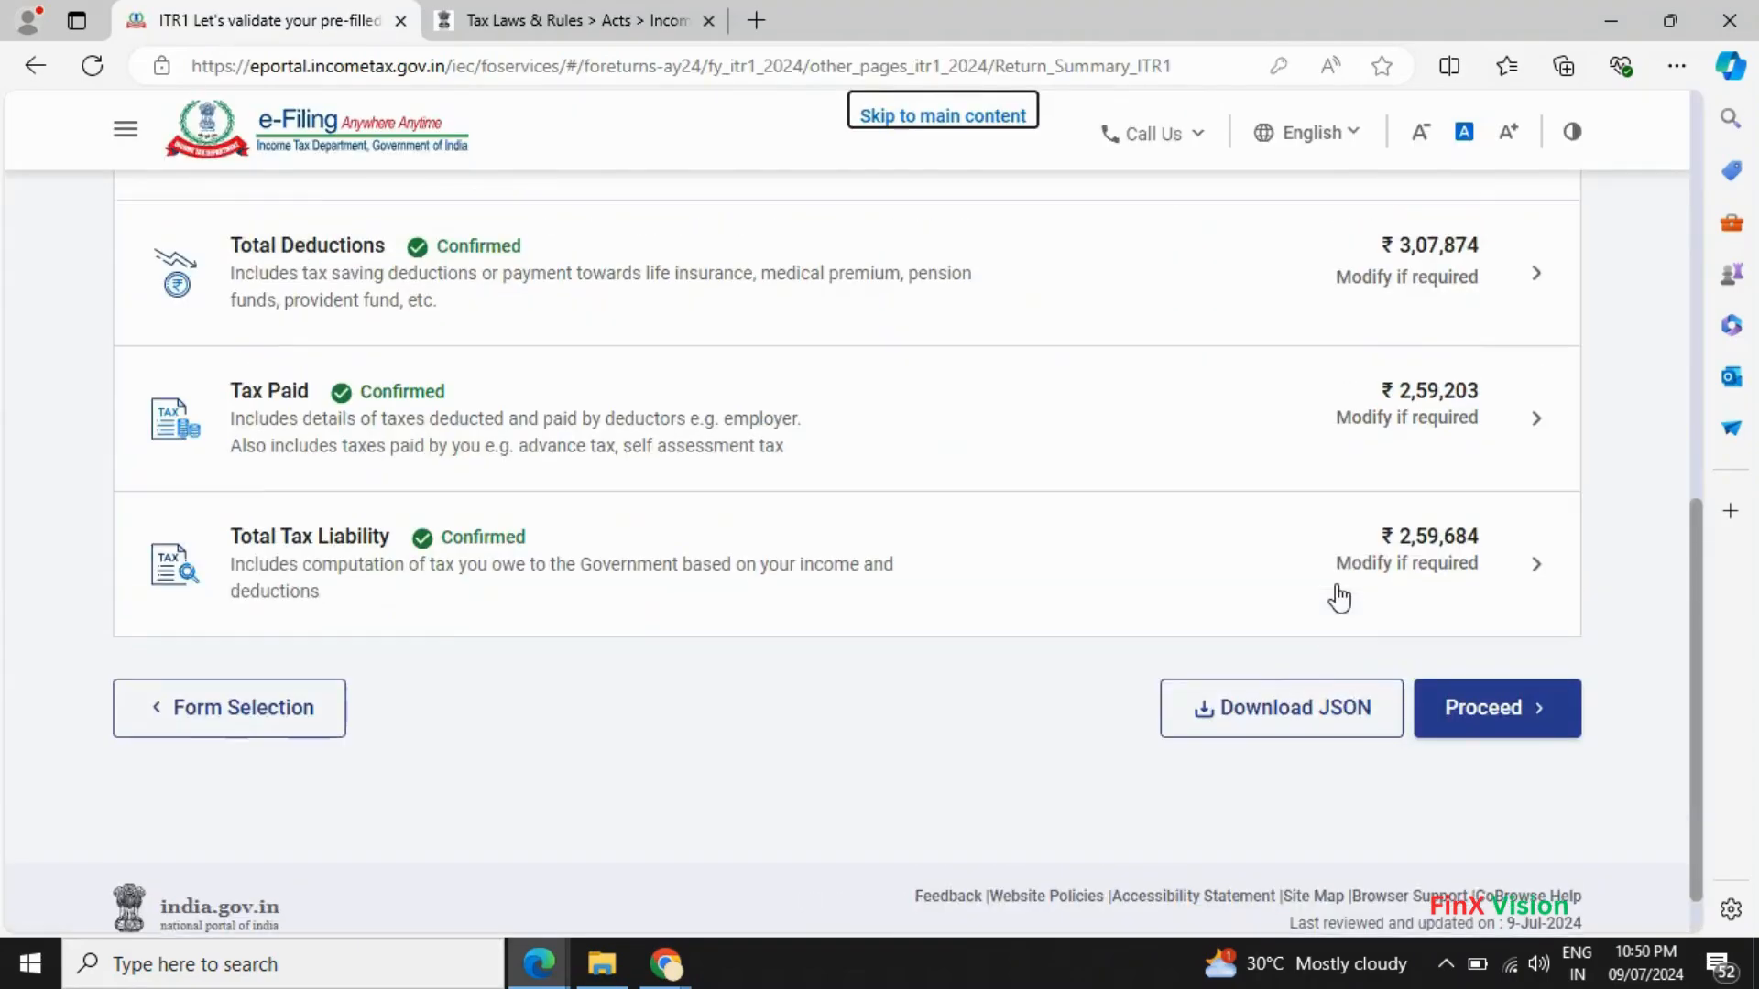
key(alt+Tab)
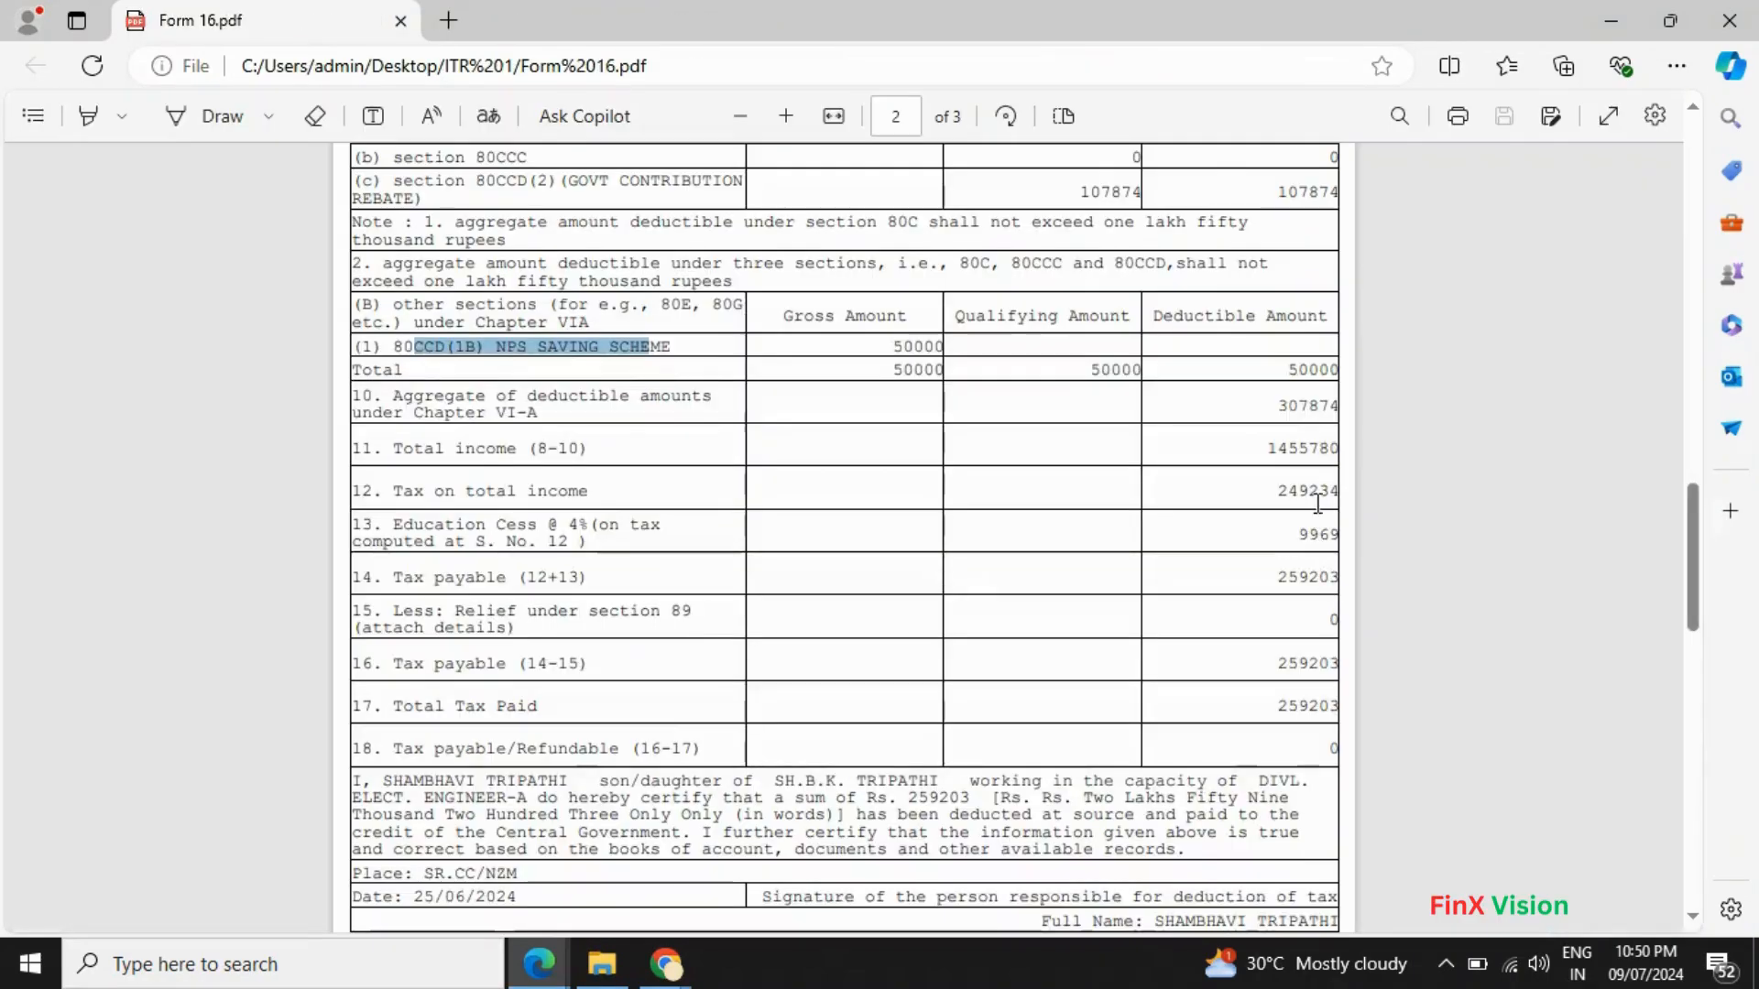
key(alt+Tab)
scroll(1390, 498, up, 3)
scroll(1390, 509, down, 3)
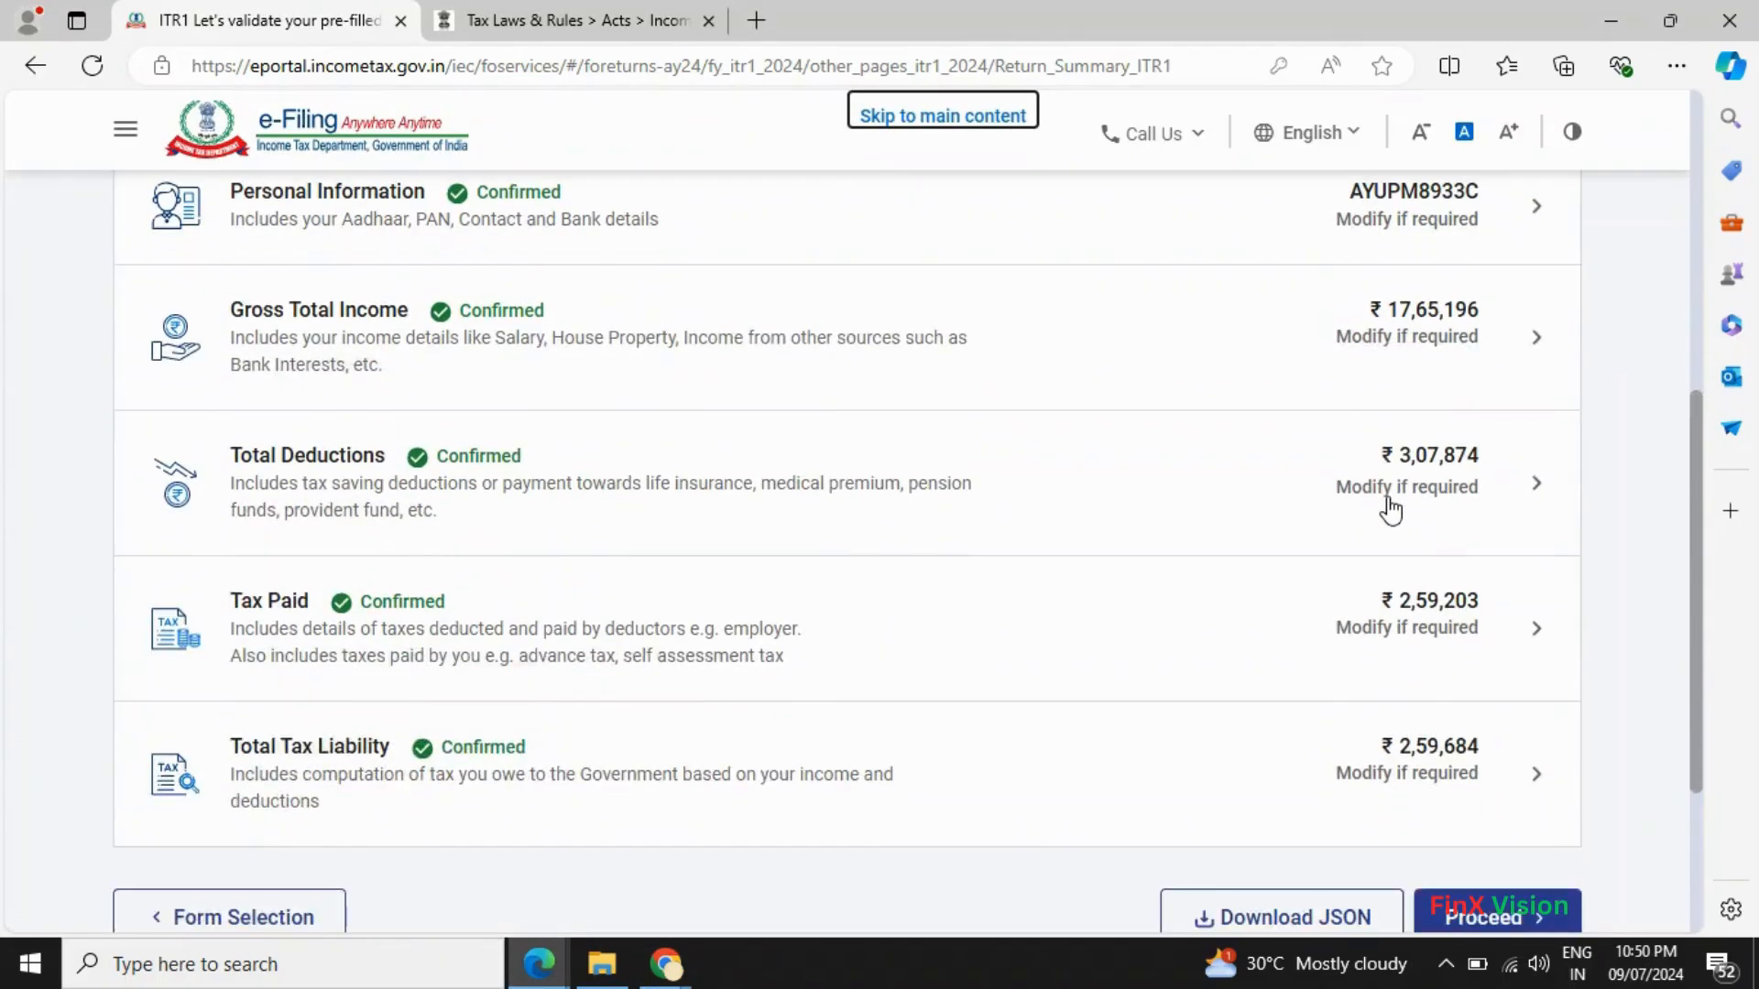
- Open Total Deductions, start an 80TTA entry, then cancel it without saving
click(1536, 499)
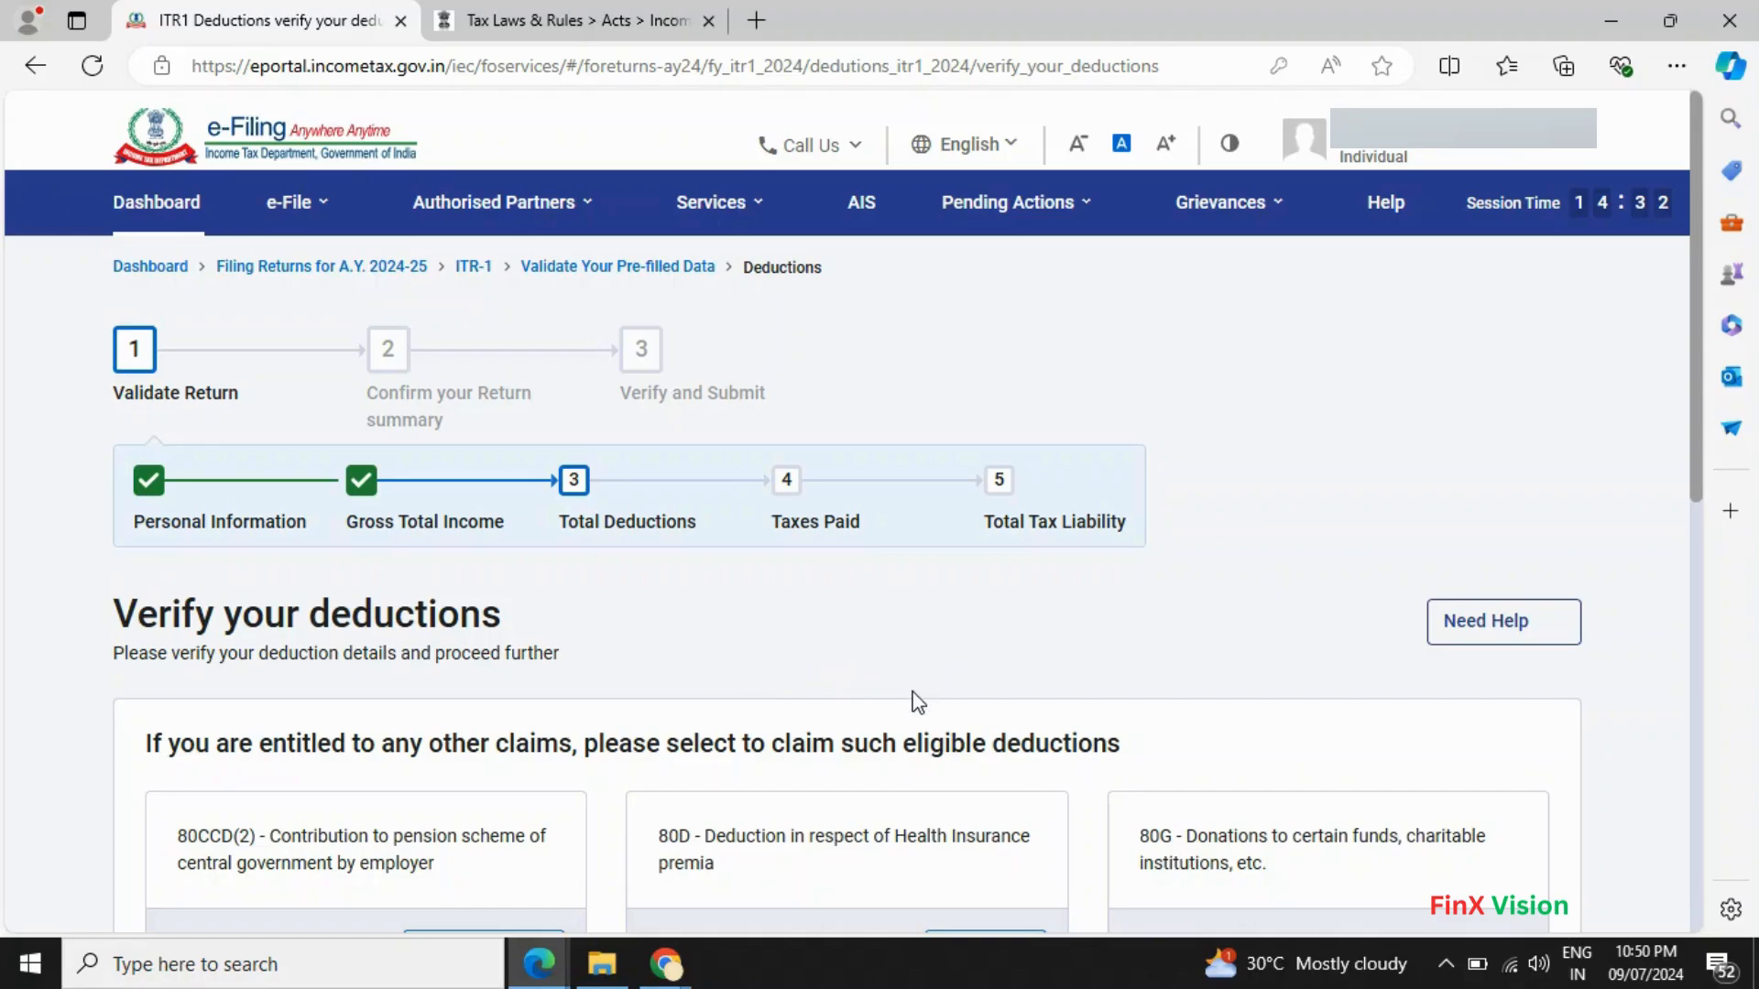
scroll(1198, 588, down, 6)
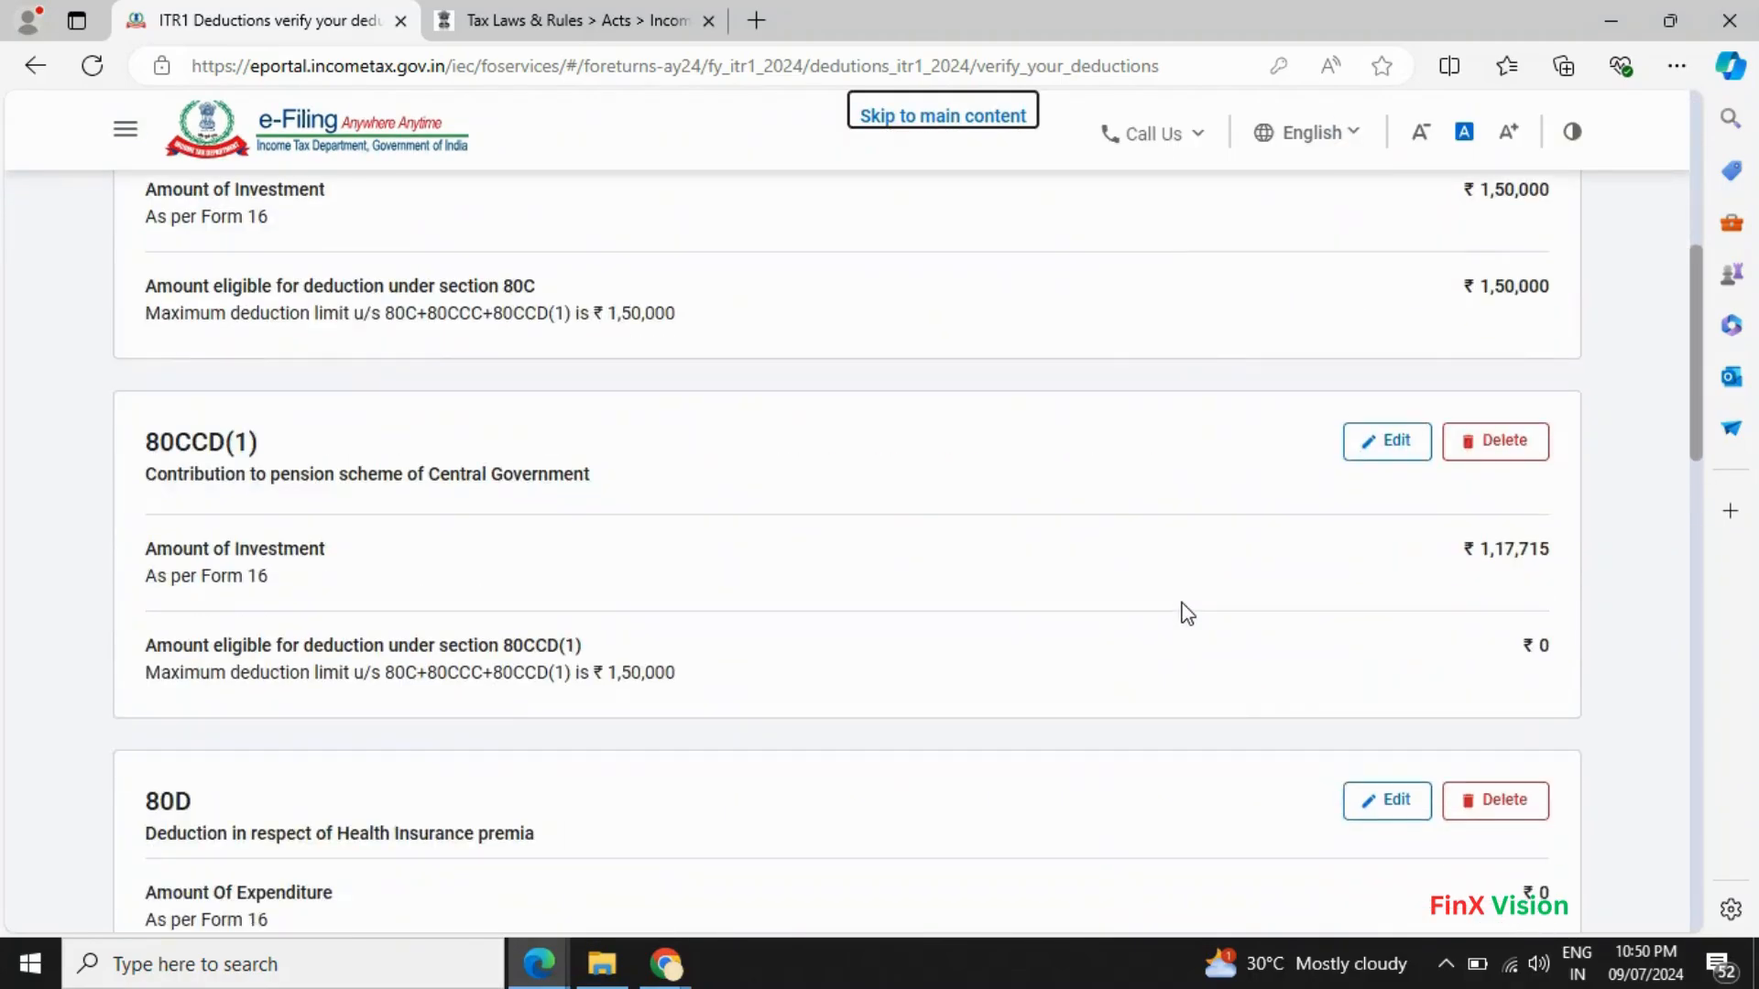
scroll(660, 617, down, 18)
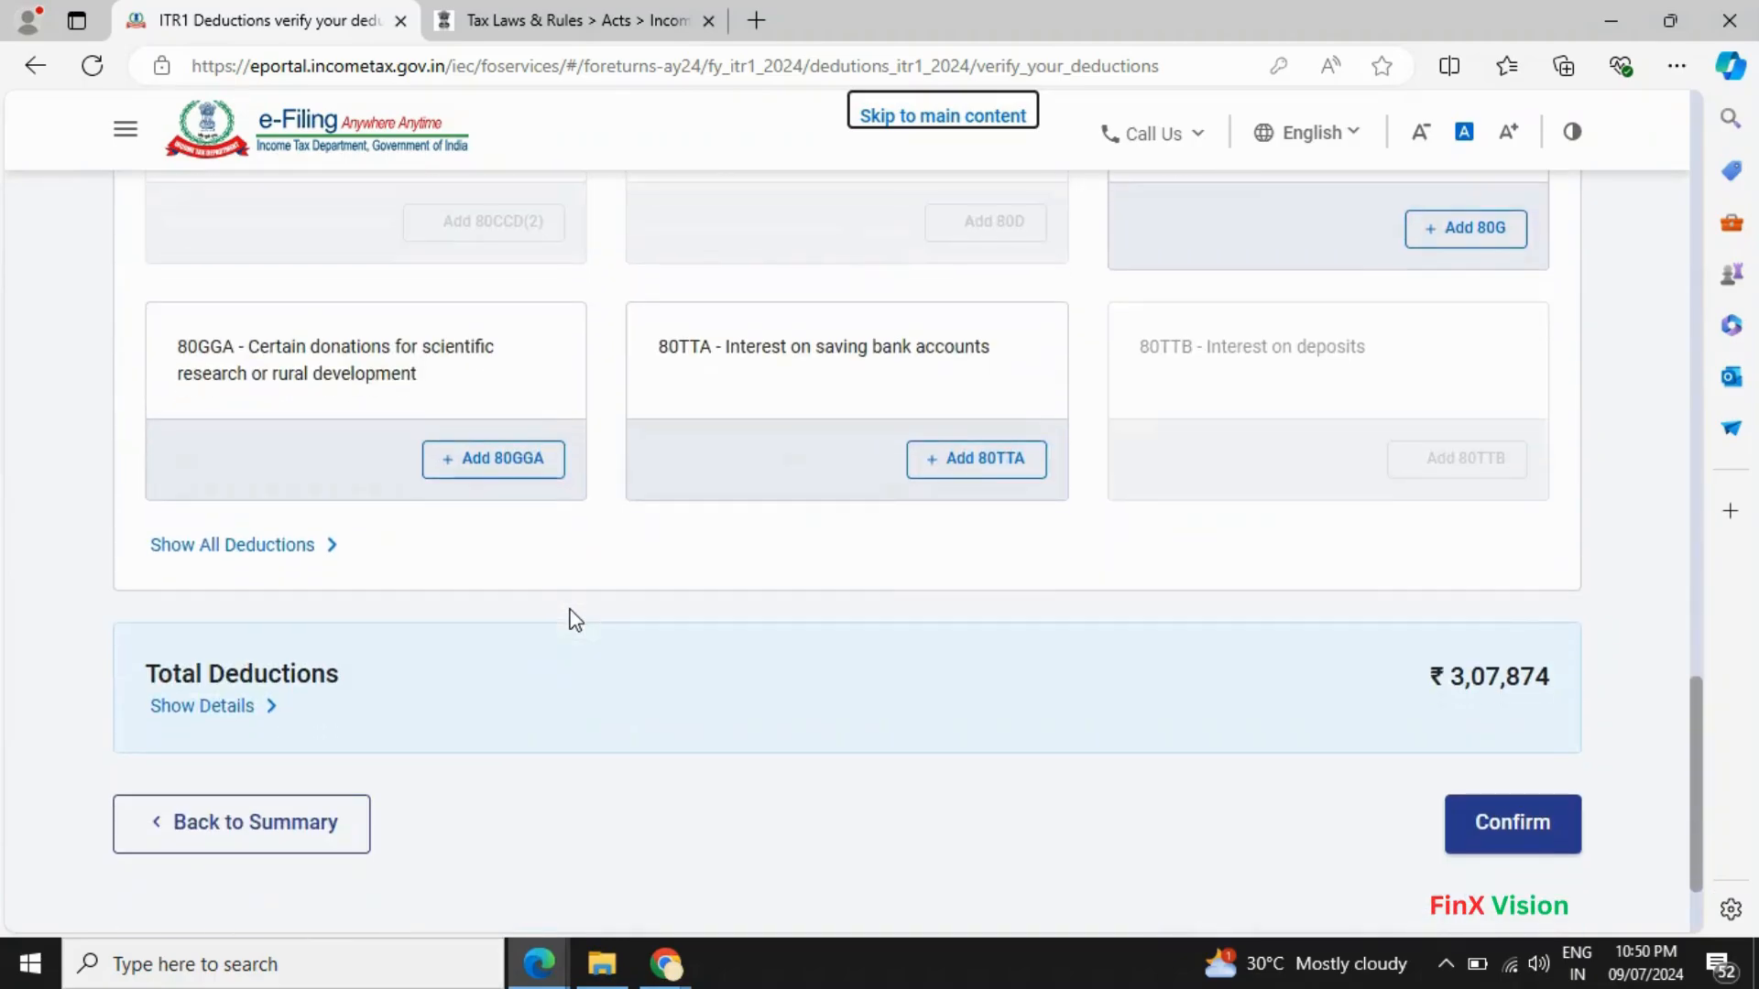
click(948, 463)
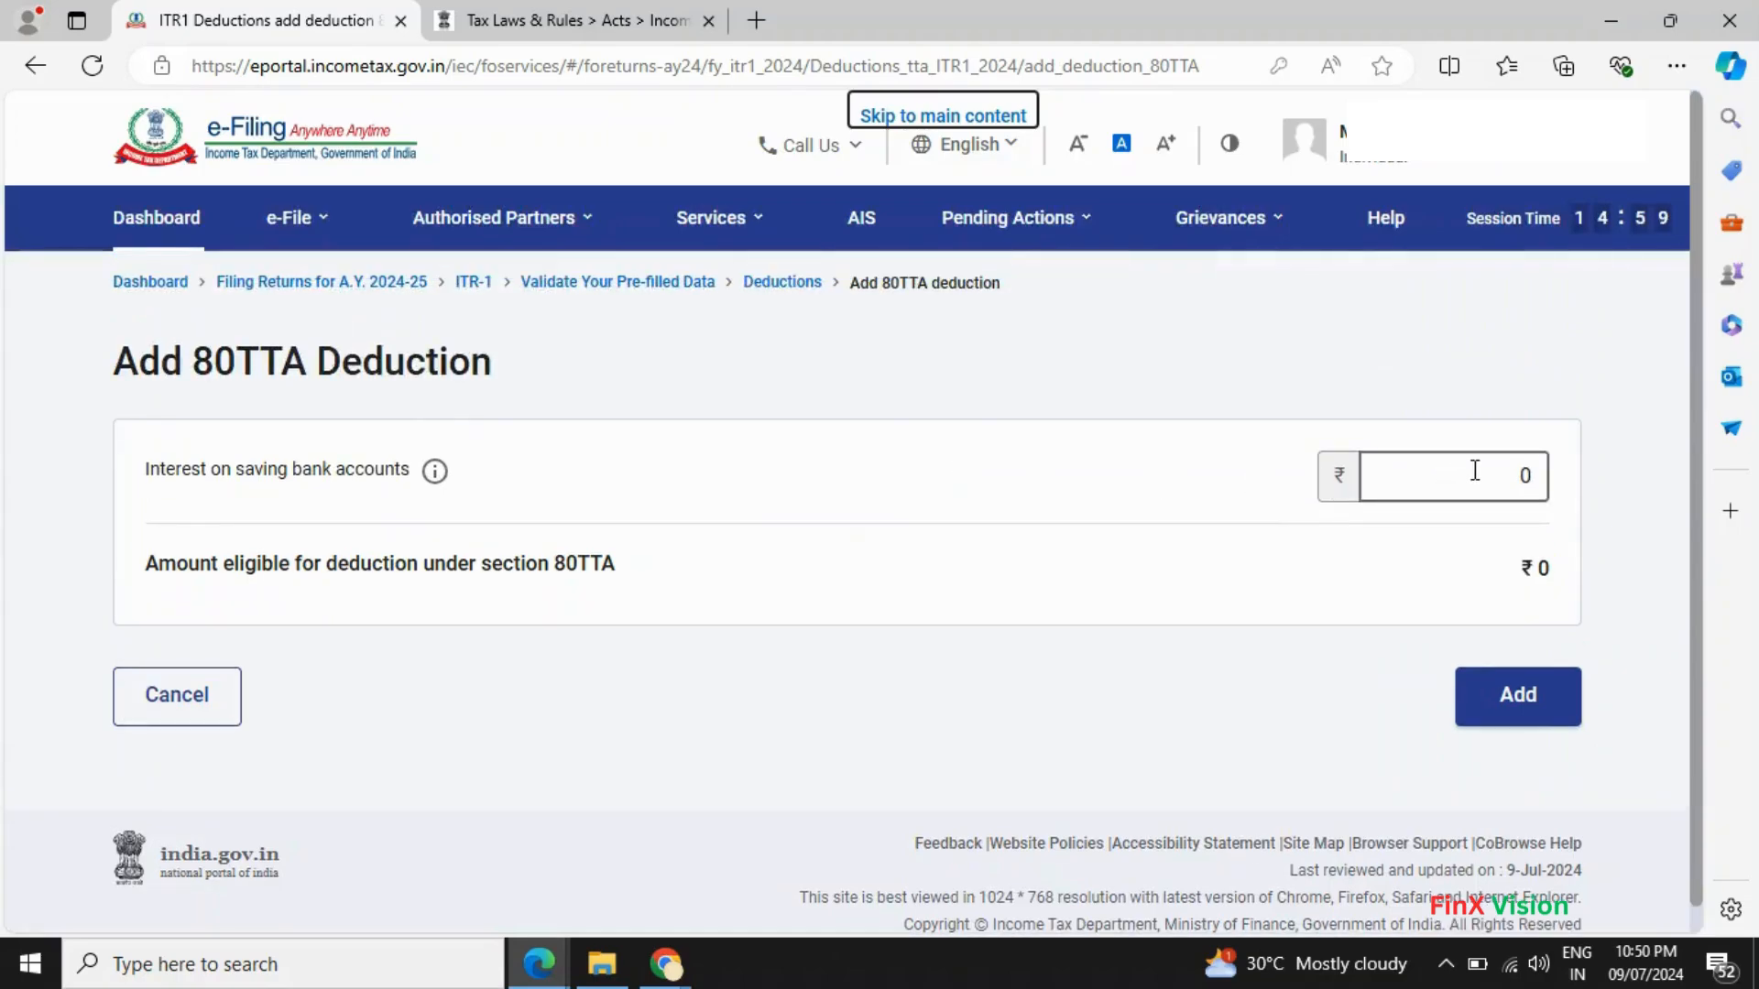
click(1474, 470)
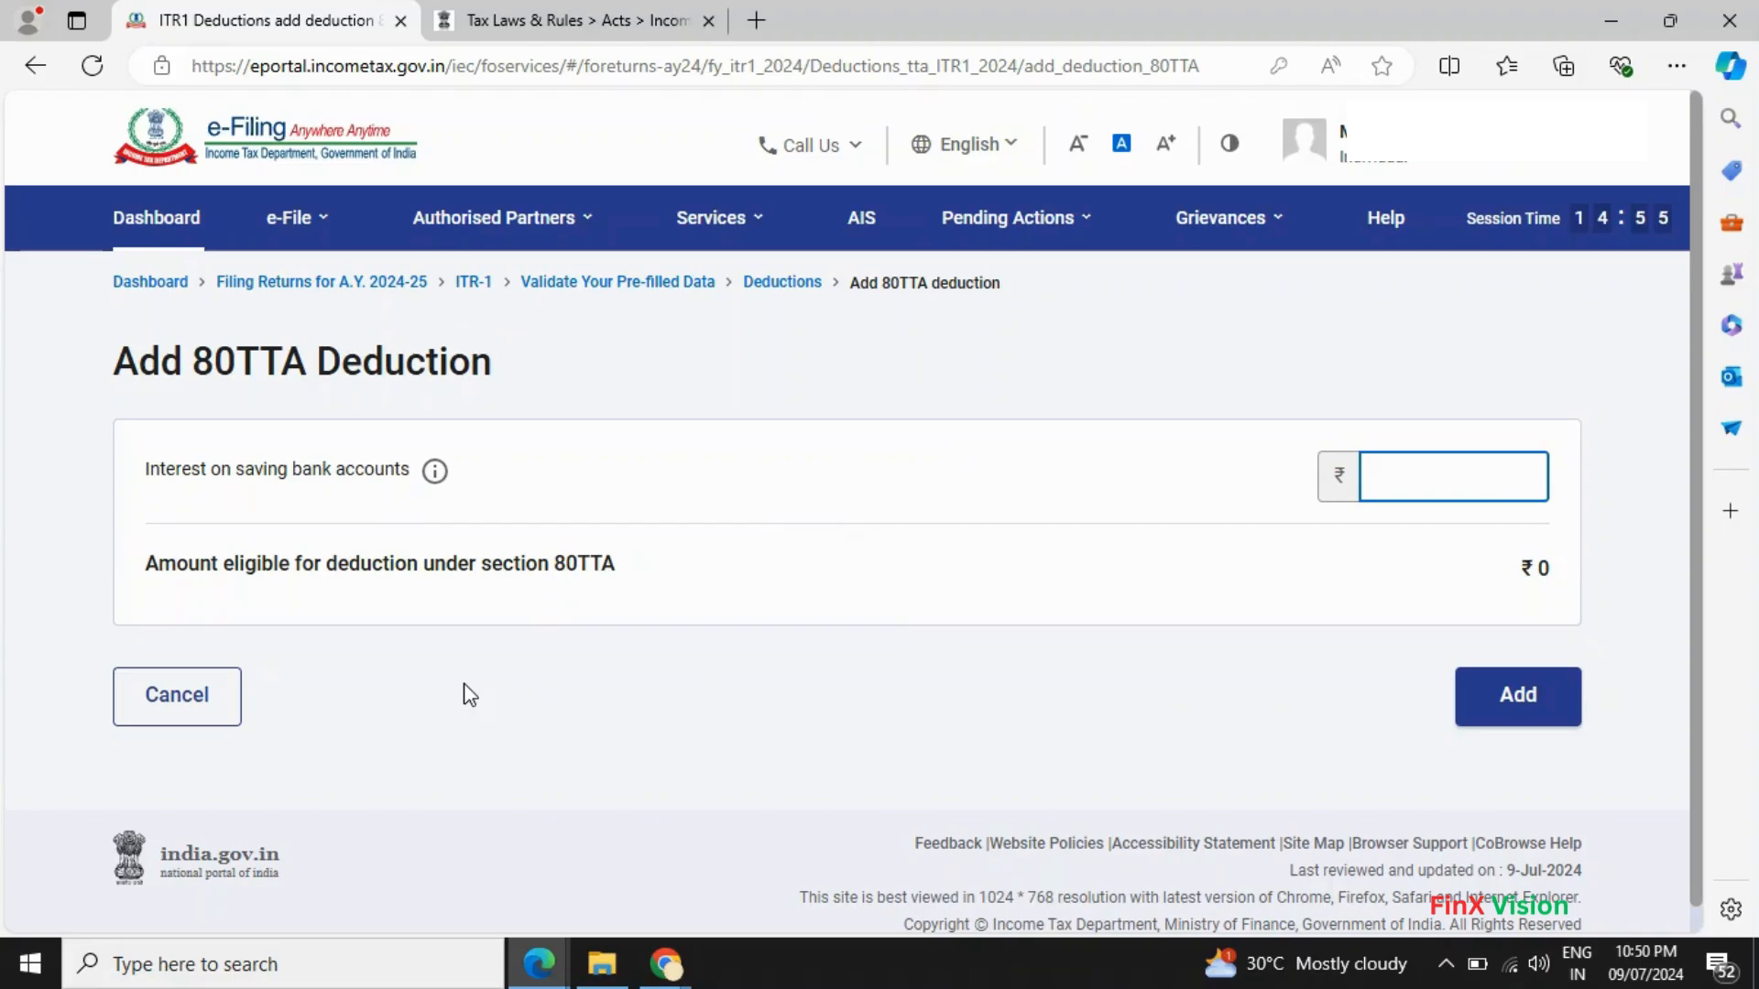
click(176, 704)
- Return to the Return Summary with Total Deductions unchanged at ₹3,07,874
scroll(848, 730, down, 10)
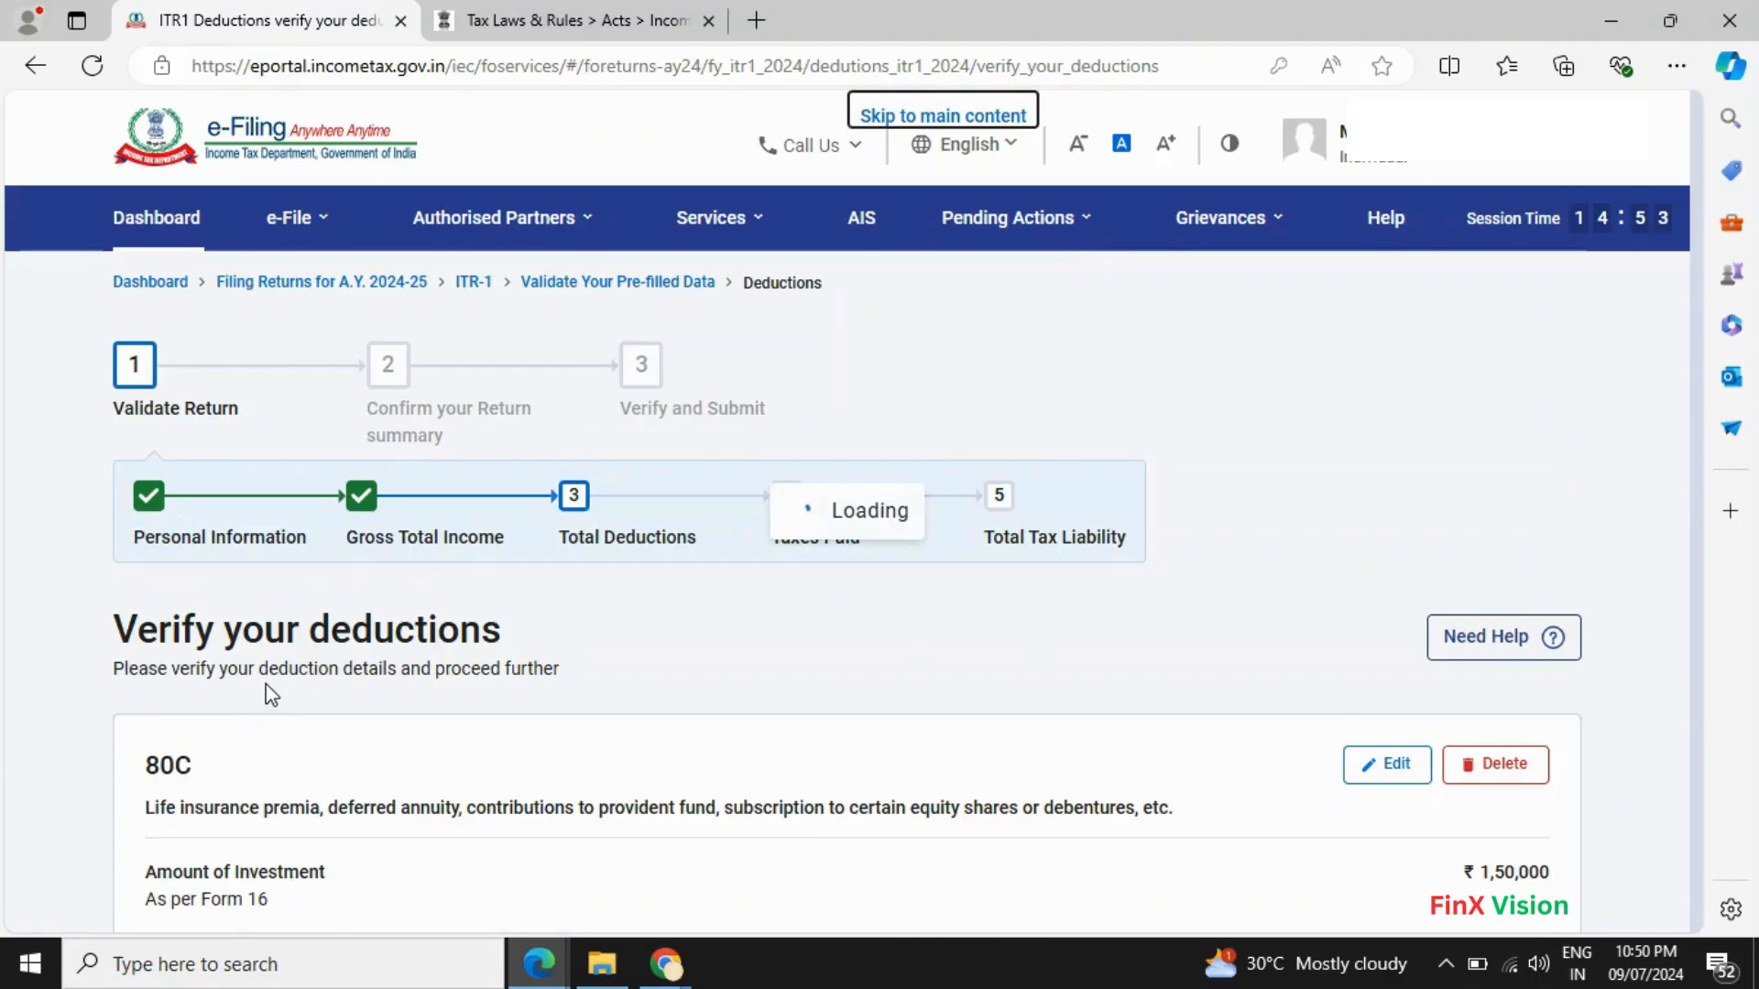
scroll(1033, 676, down, 4)
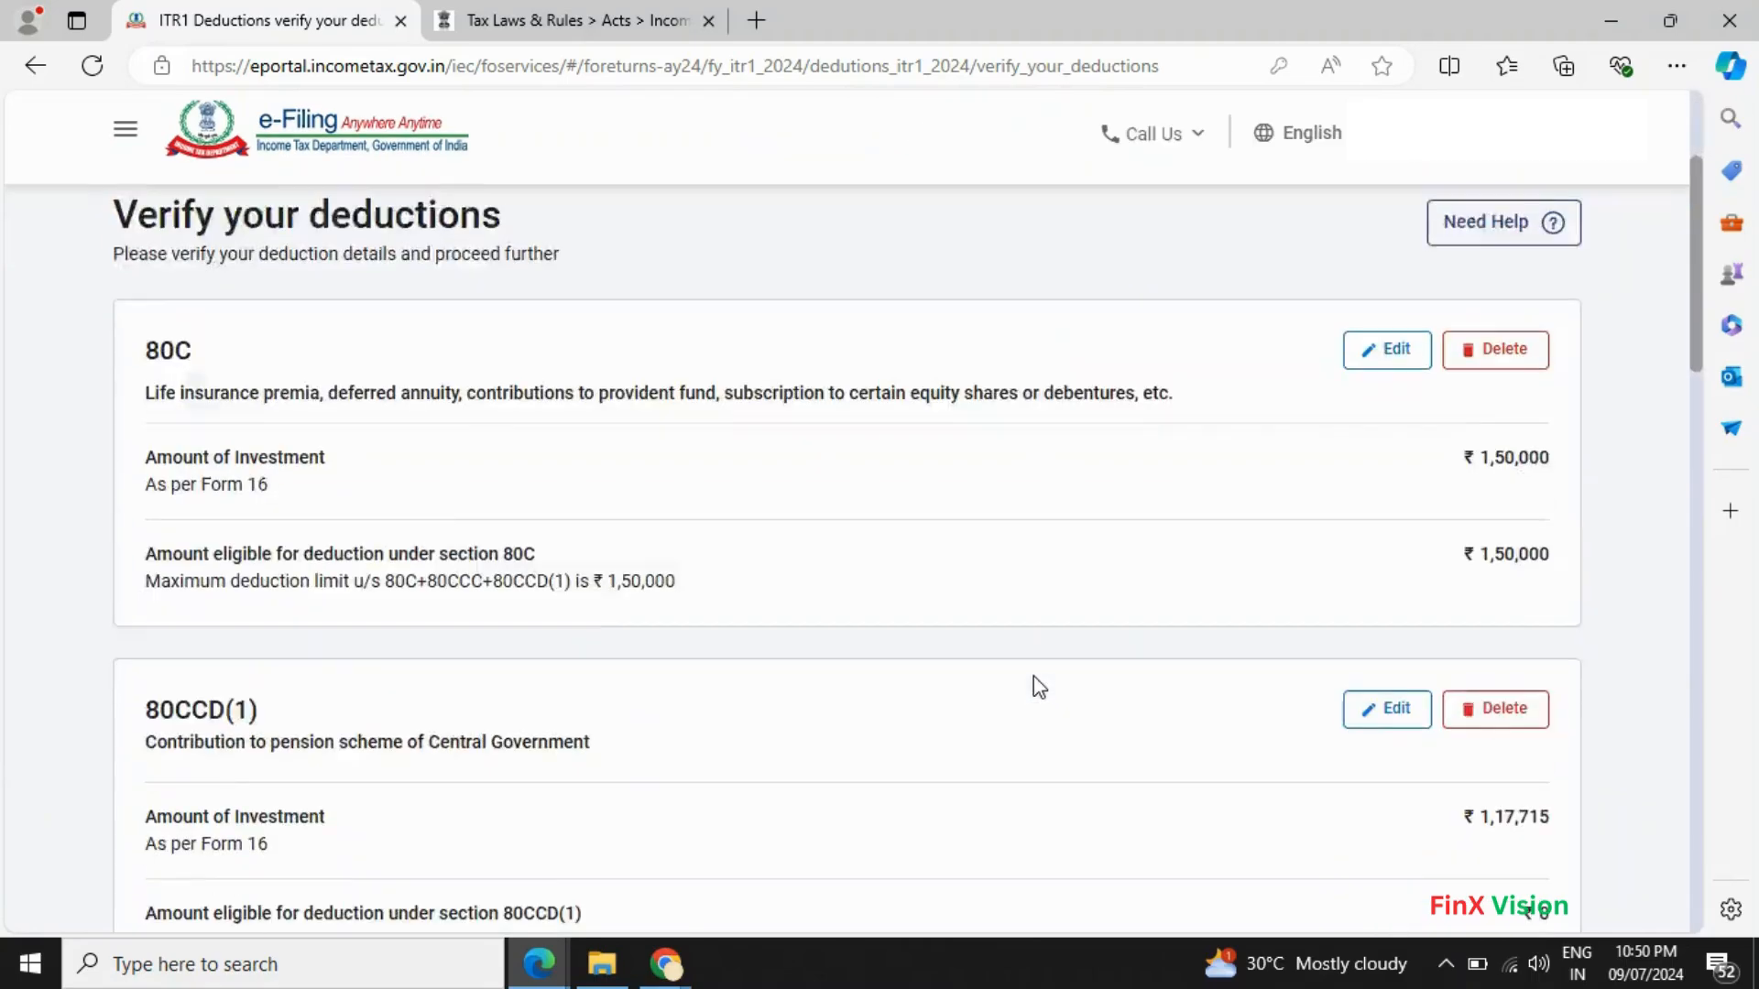
scroll(764, 698, up, 2)
scroll(661, 746, down, 5)
scroll(662, 747, down, 15)
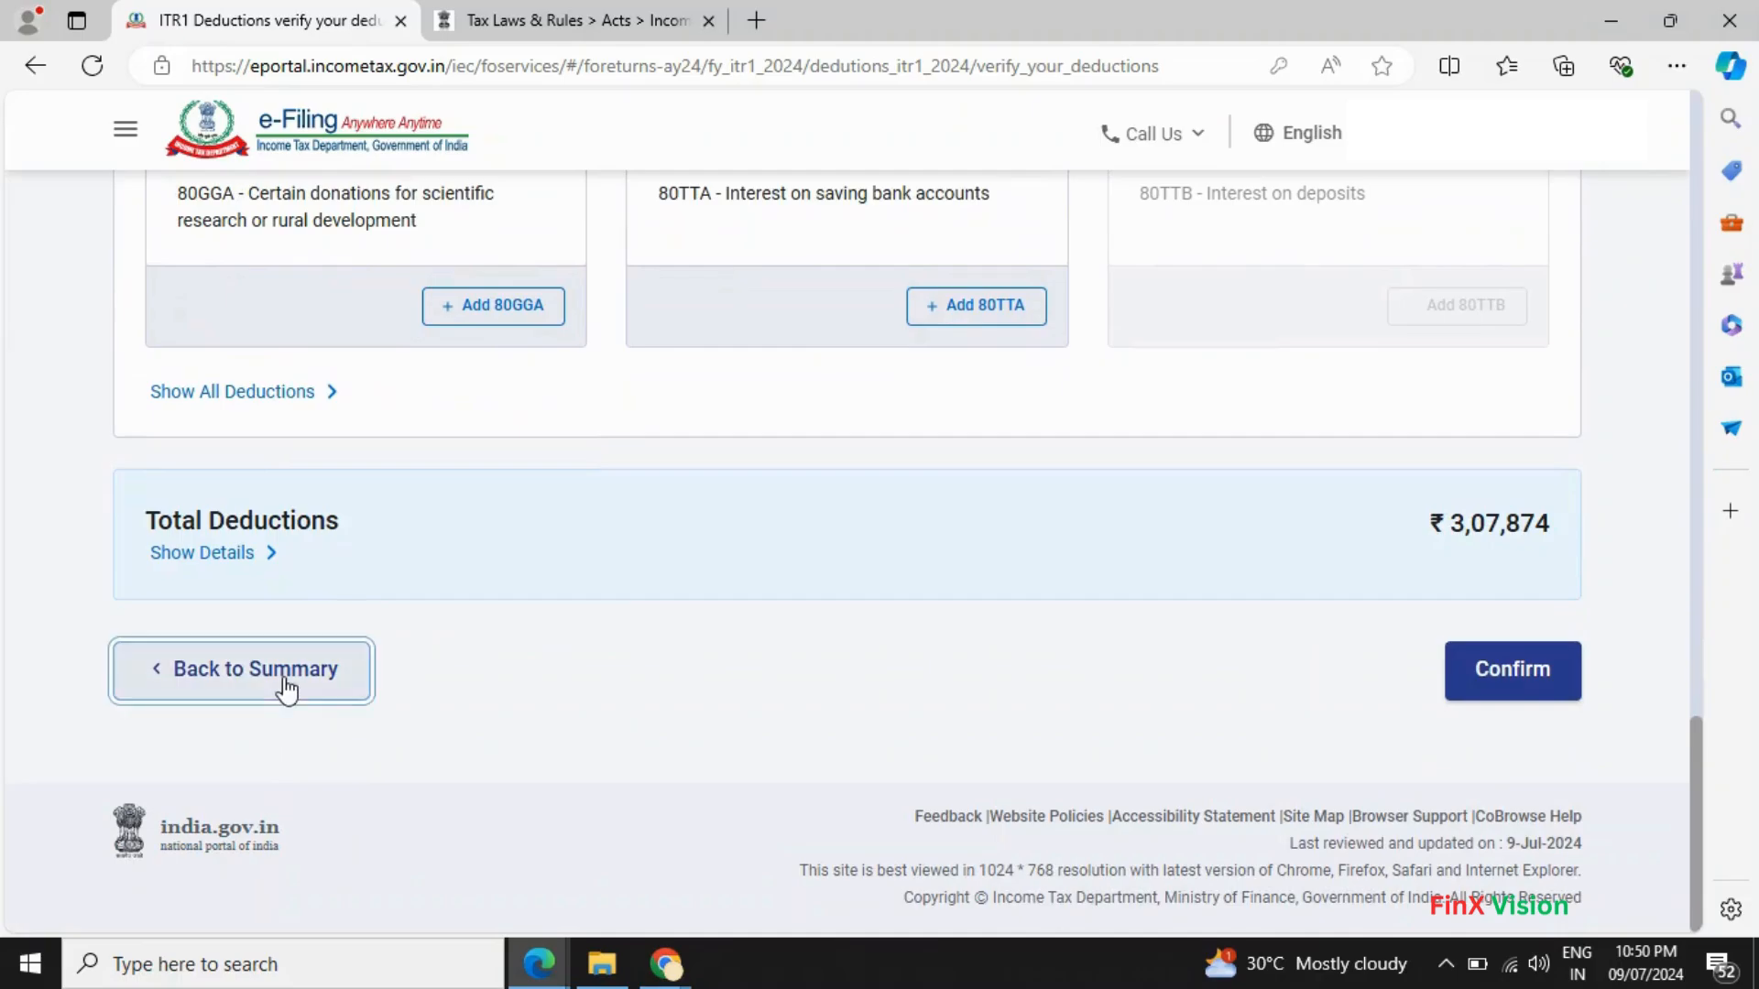
click(286, 685)
scroll(720, 699, down, 7)
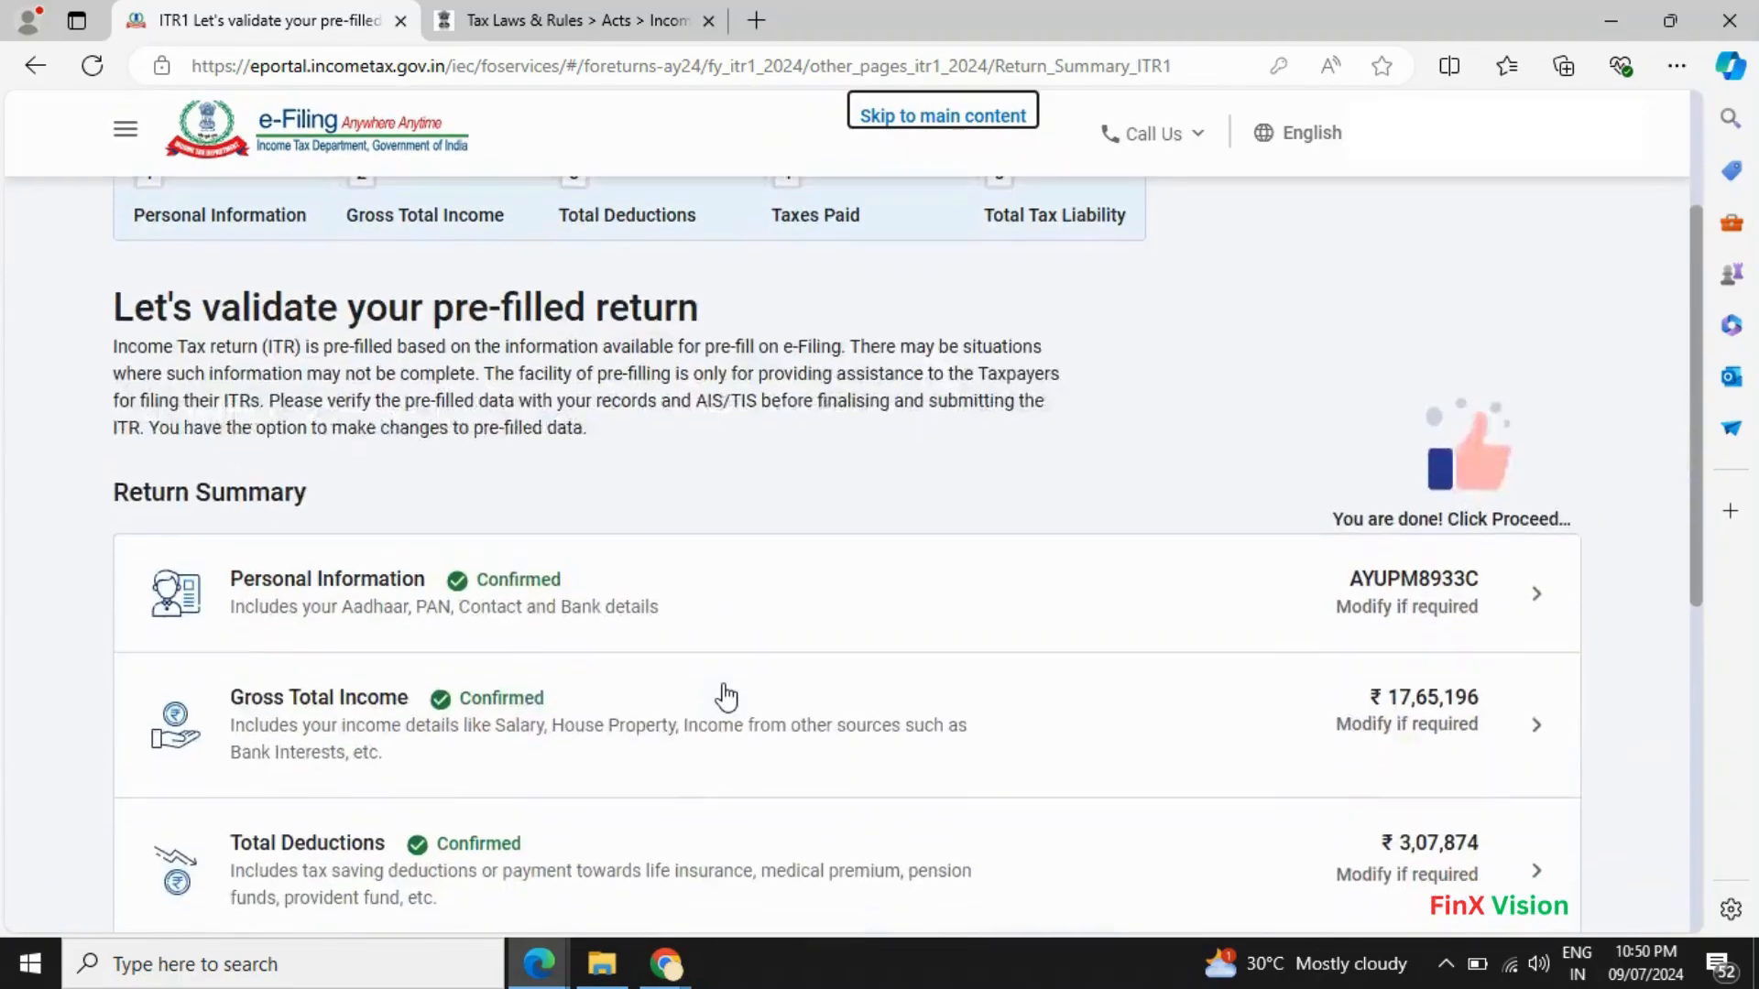
scroll(719, 706, up, 3)
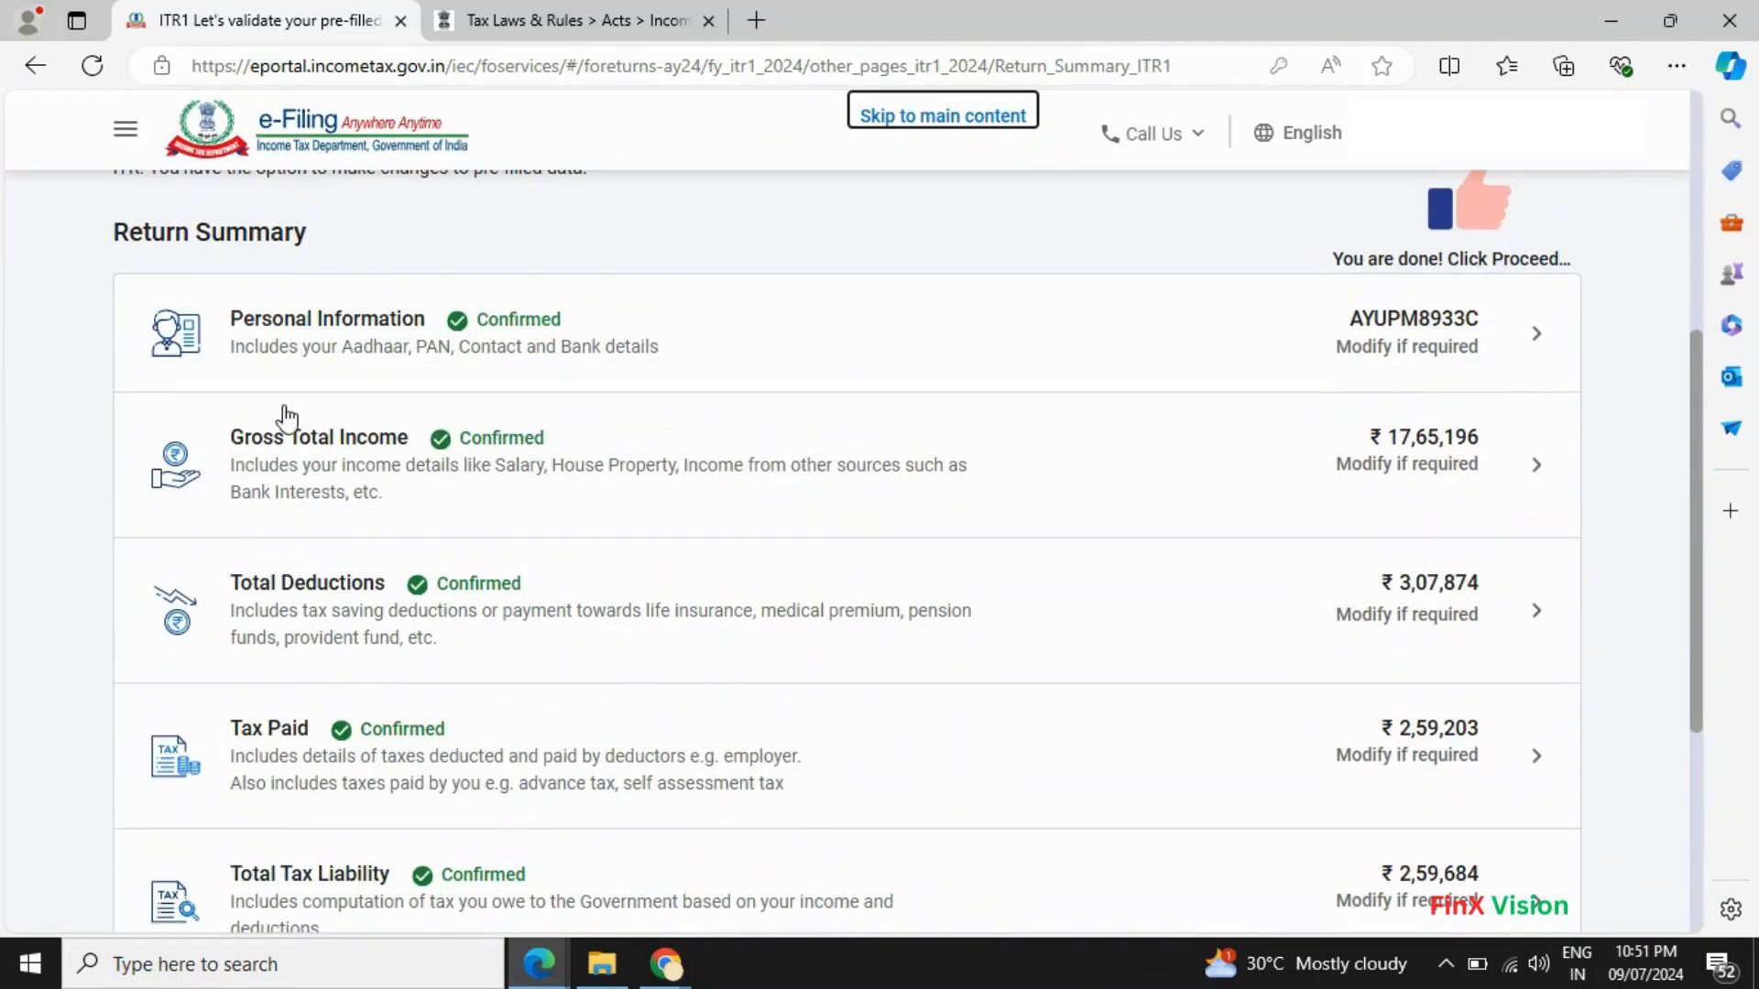
- Review the income sources and reconfirm Gross Total Income of ₹17,65,196 unchanged
click(338, 437)
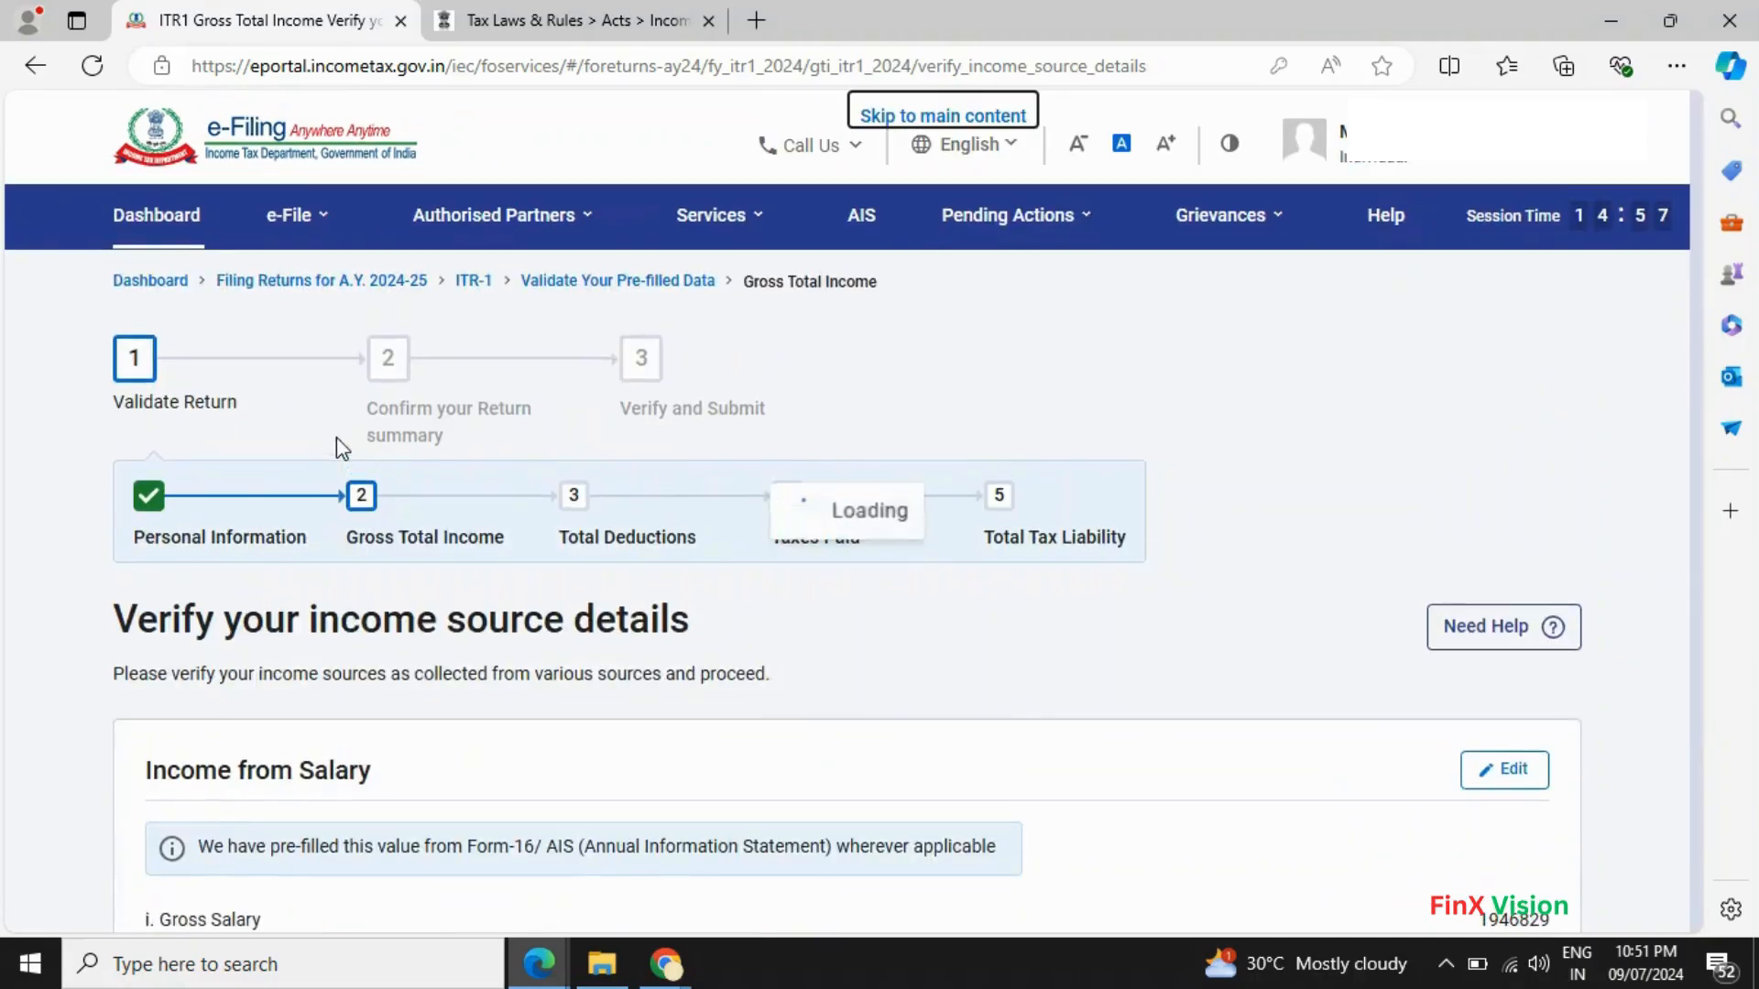
scroll(396, 575, down, 10)
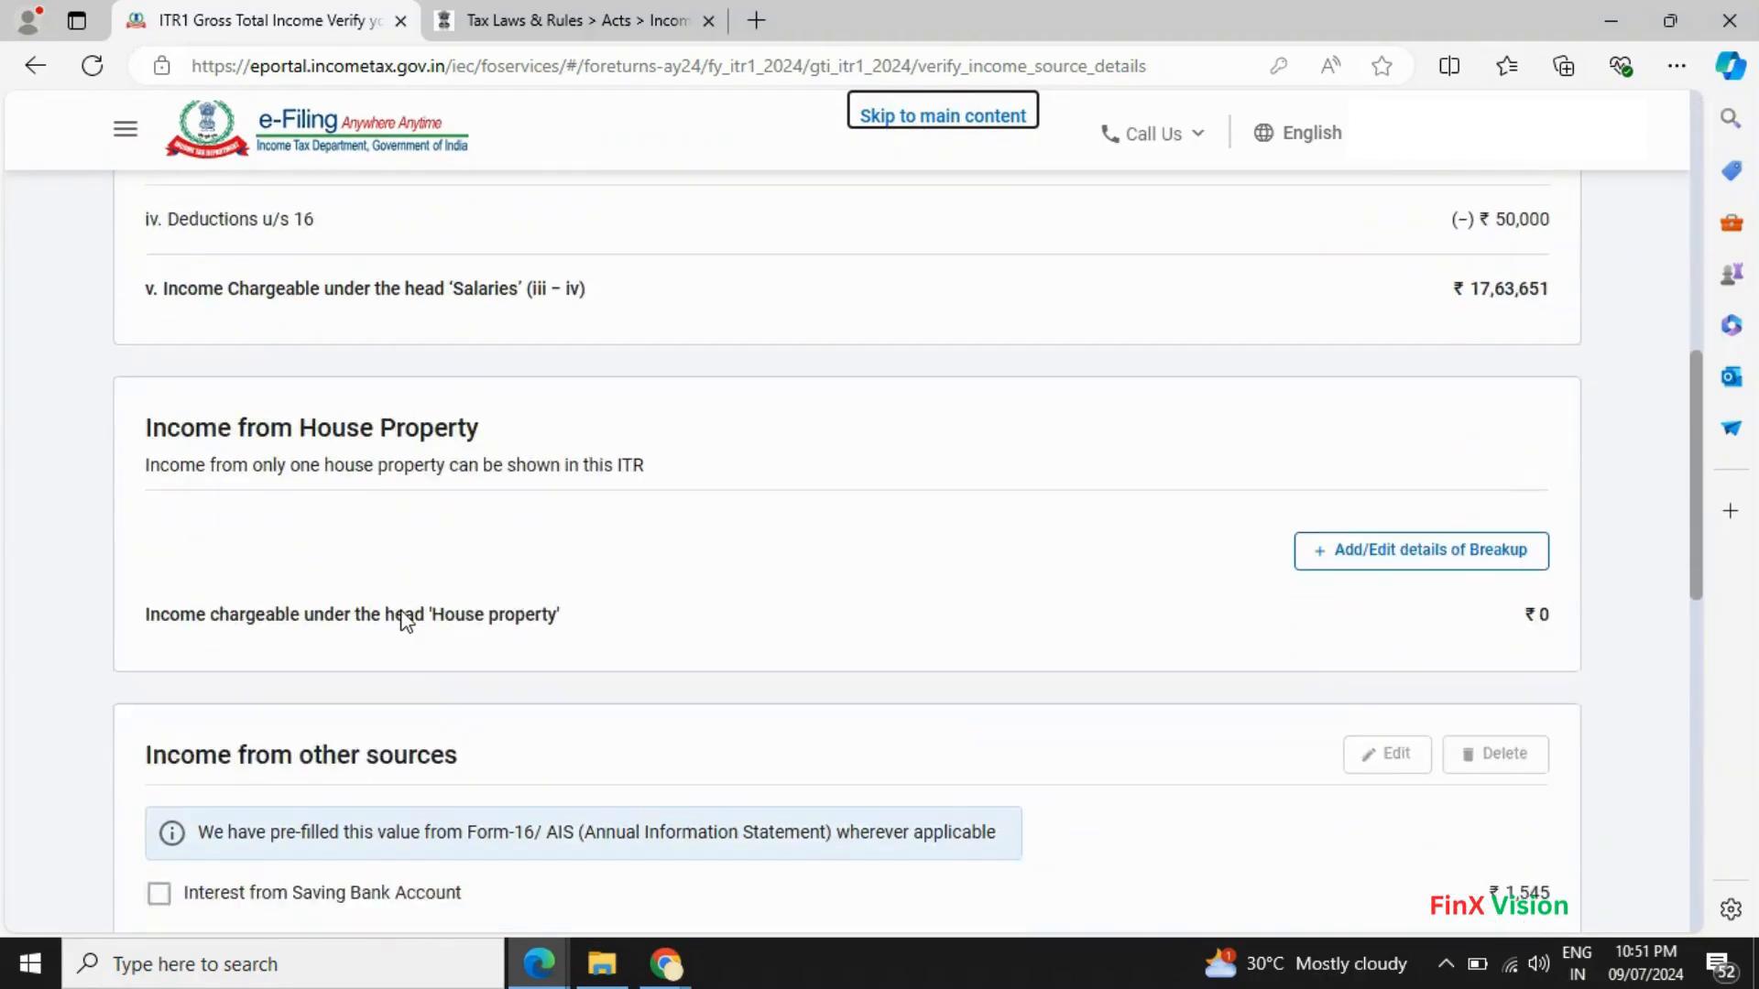
scroll(406, 621, down, 3)
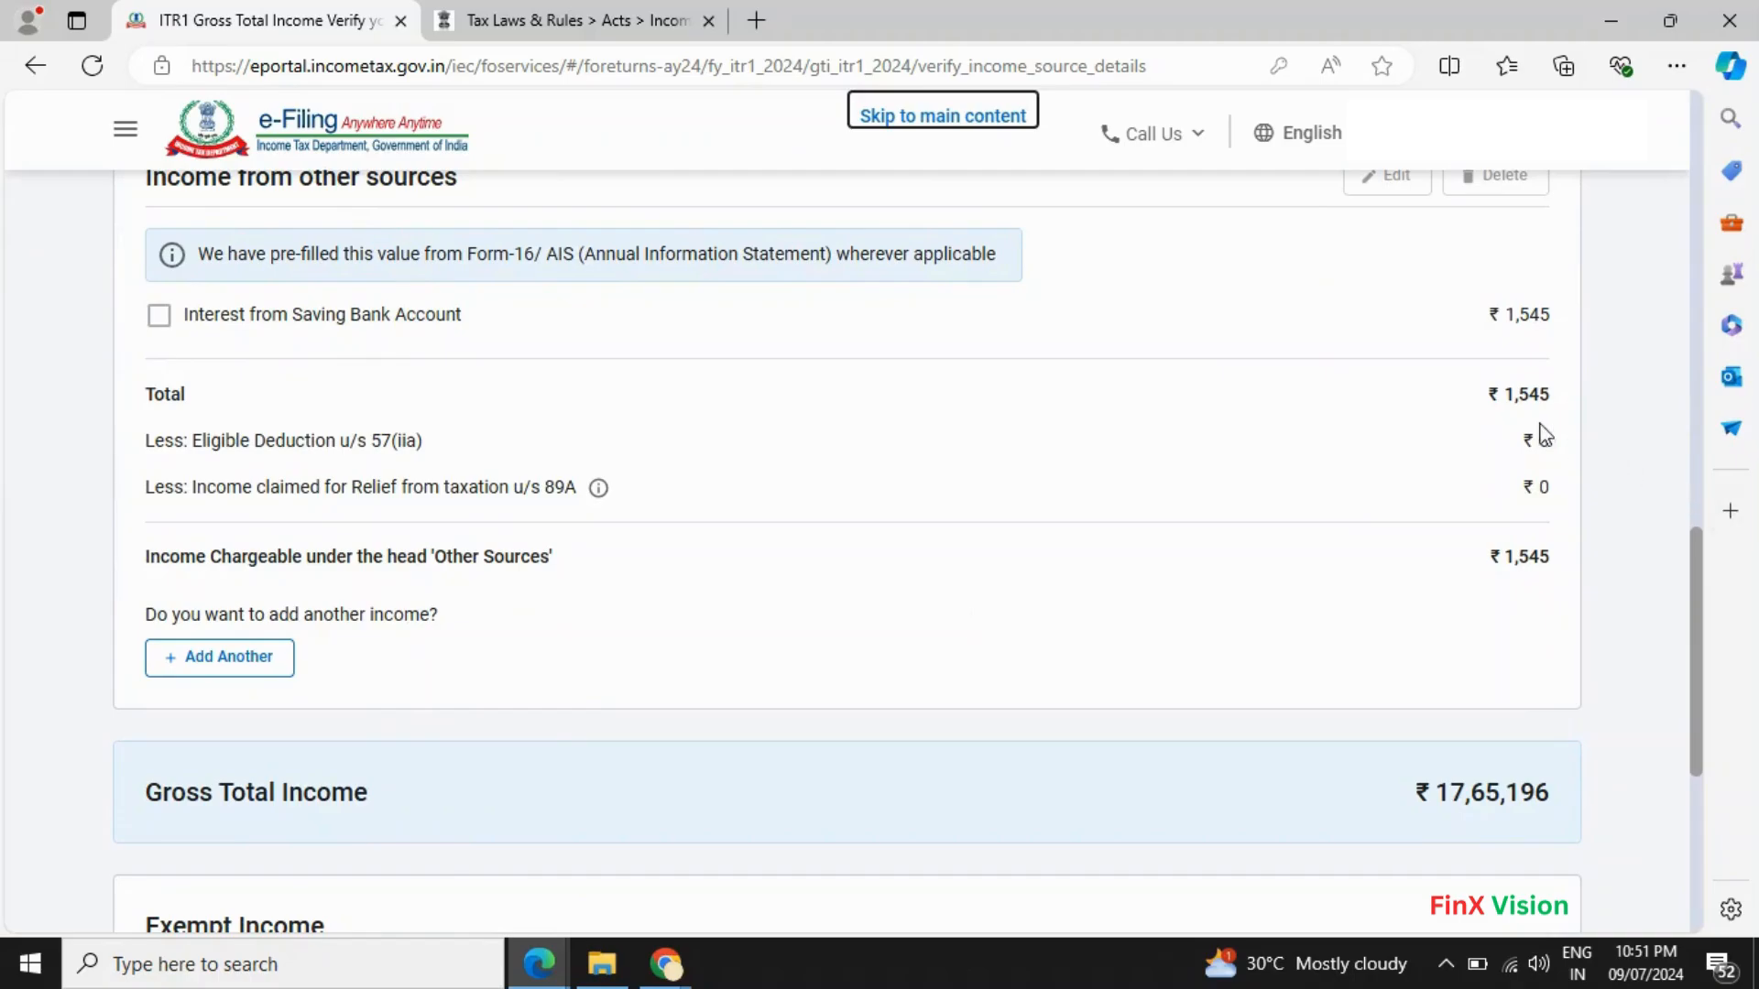
scroll(1530, 430, down, 6)
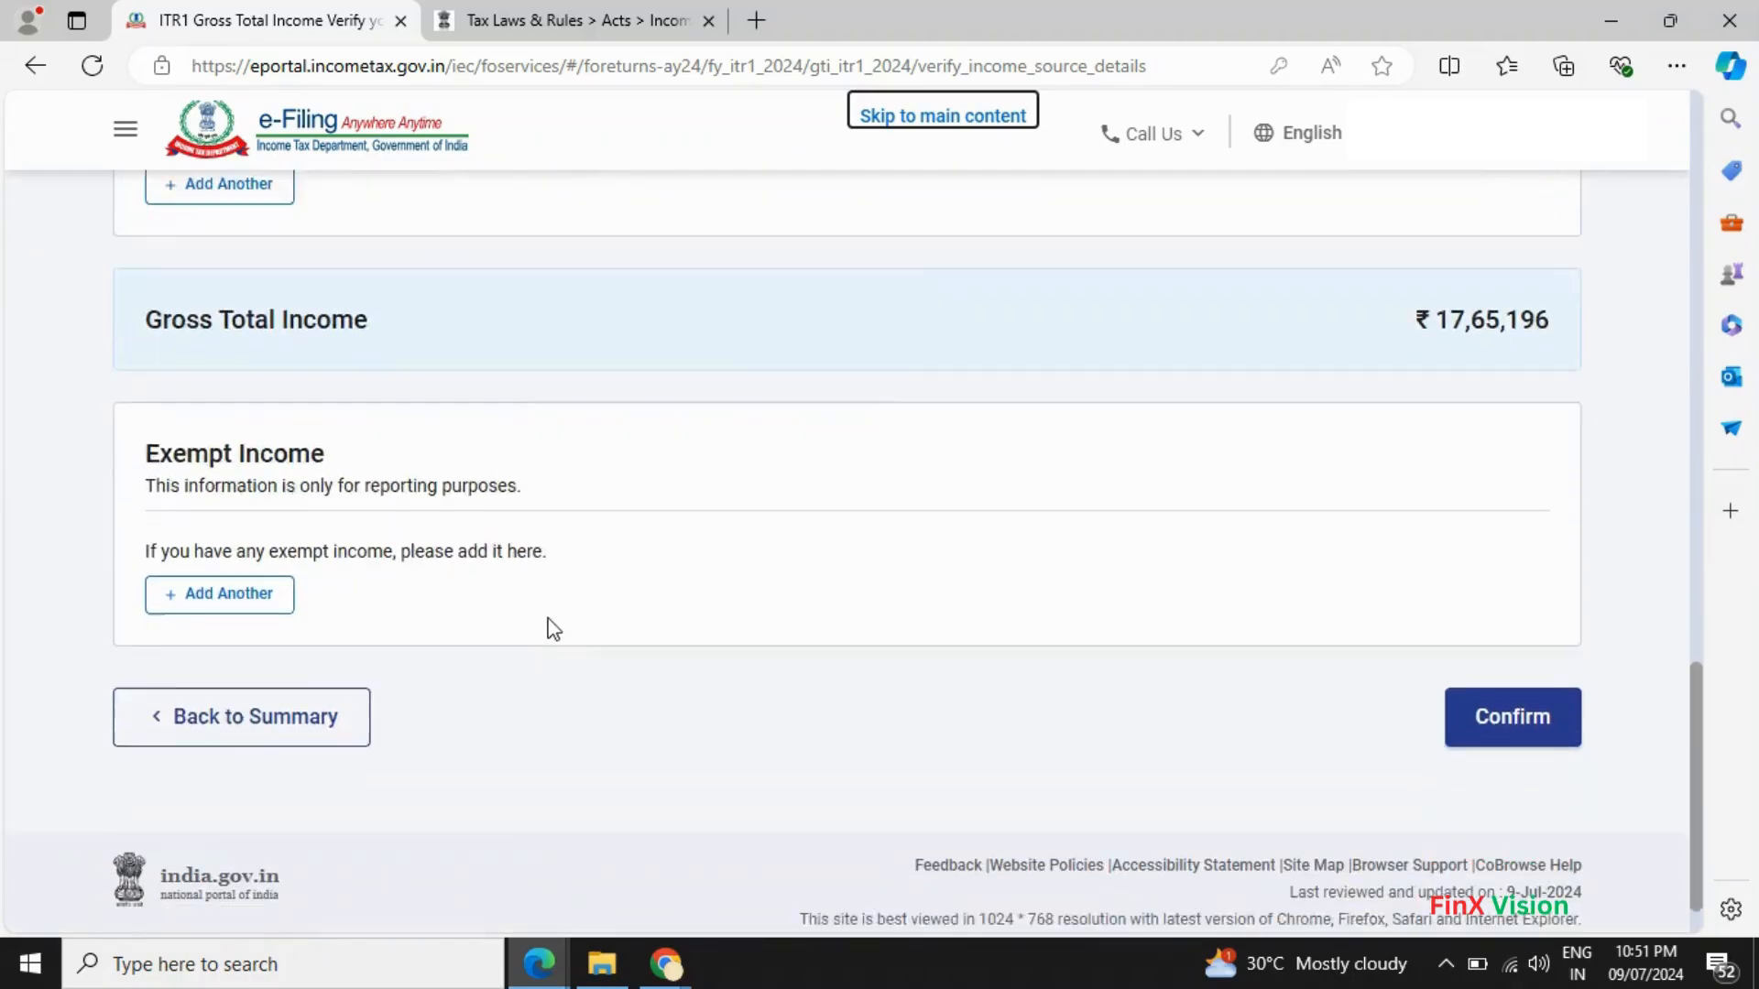
click(1499, 666)
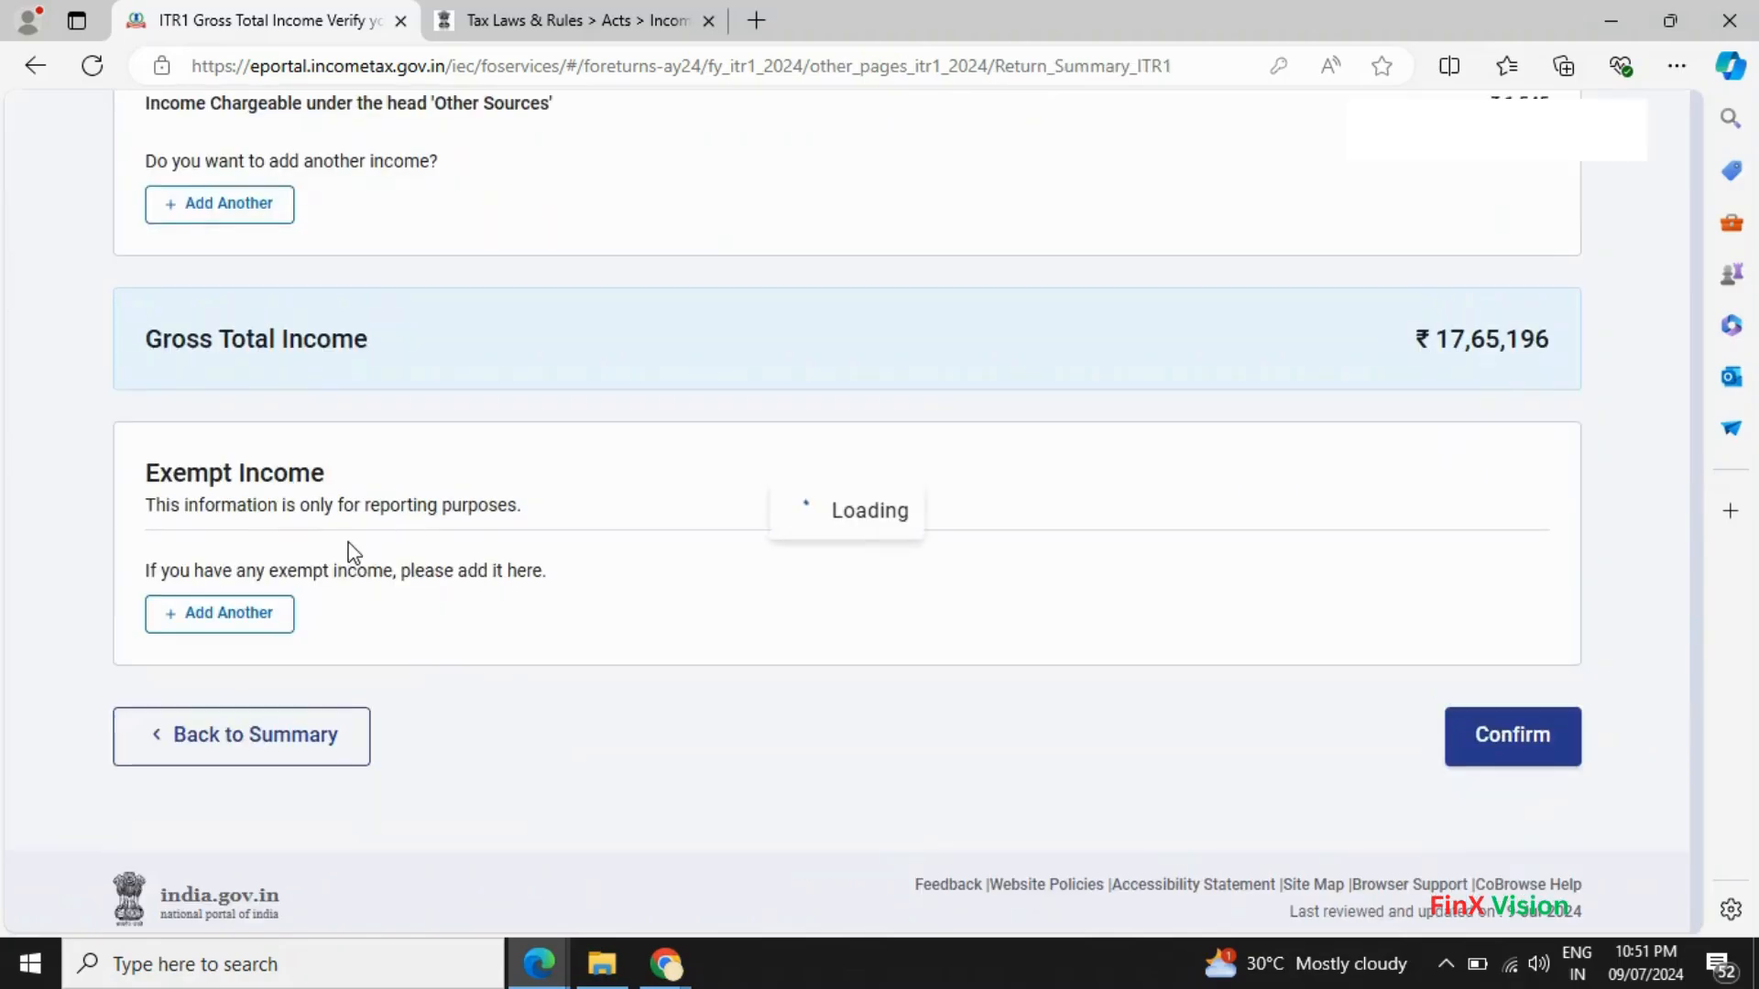
scroll(352, 543, down, 10)
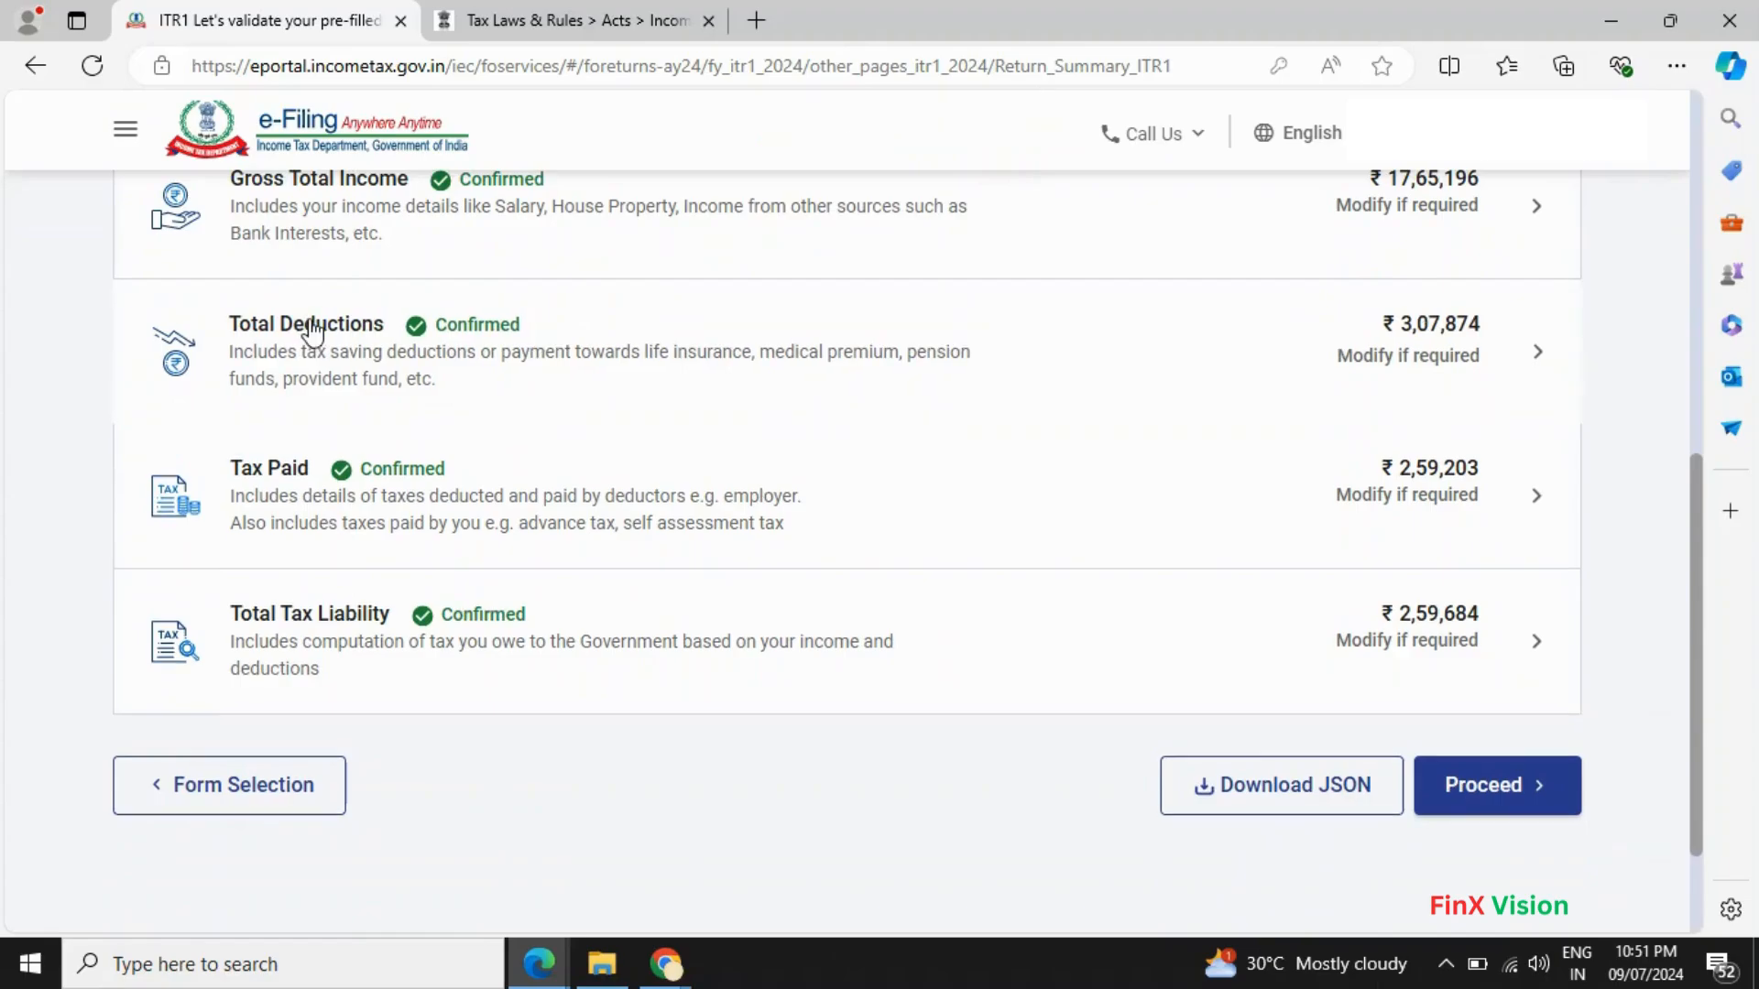
- Add an 80TTA savings-bank interest deduction of ₹1,545 under Total Deductions
click(312, 332)
scroll(1063, 591, down, 5)
scroll(1067, 614, down, 3)
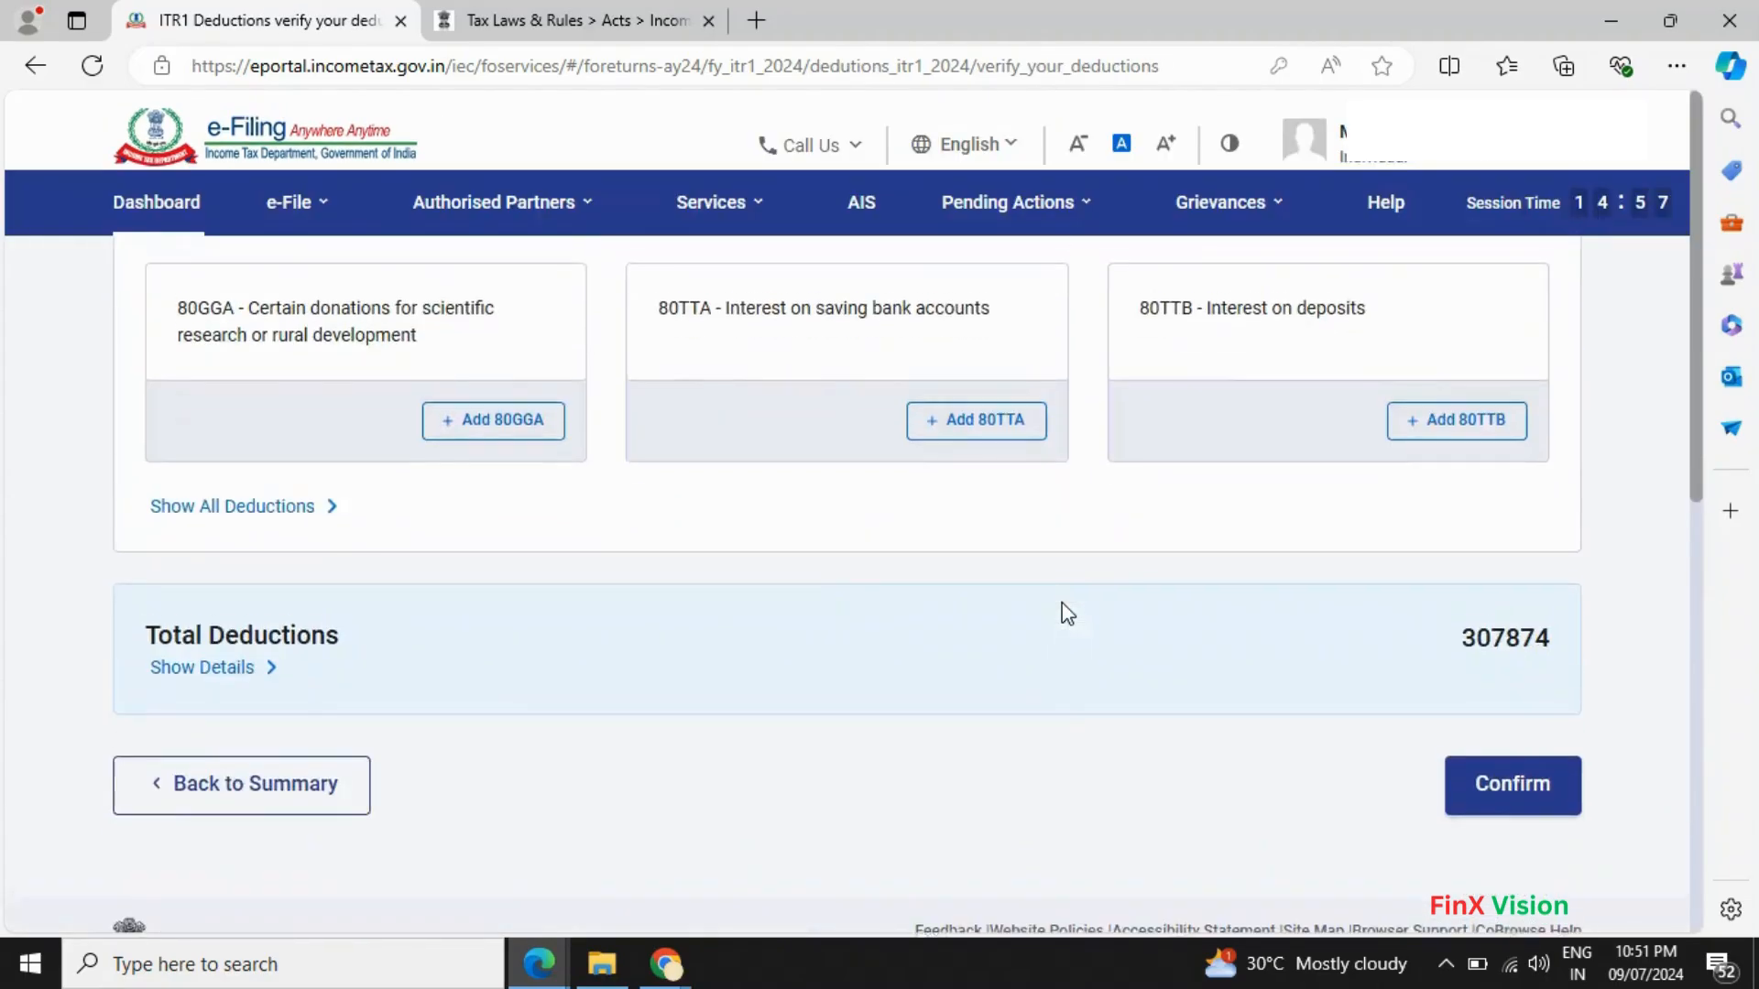
scroll(1067, 613, up, 3)
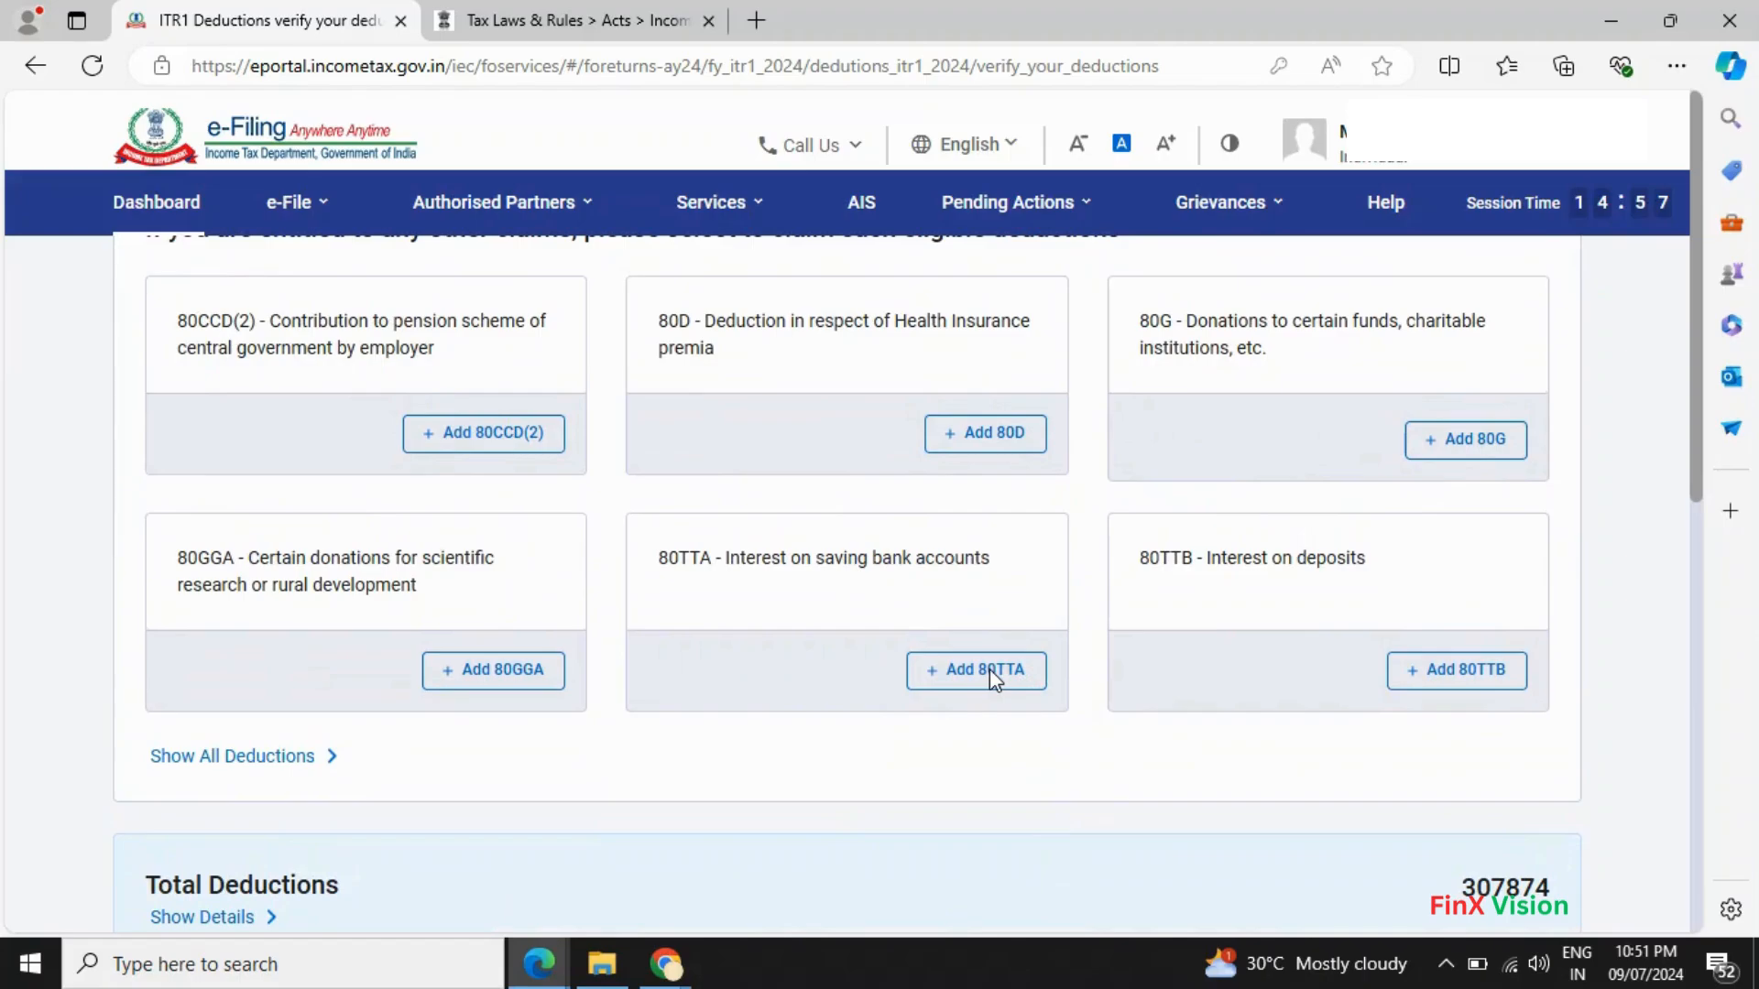
click(989, 669)
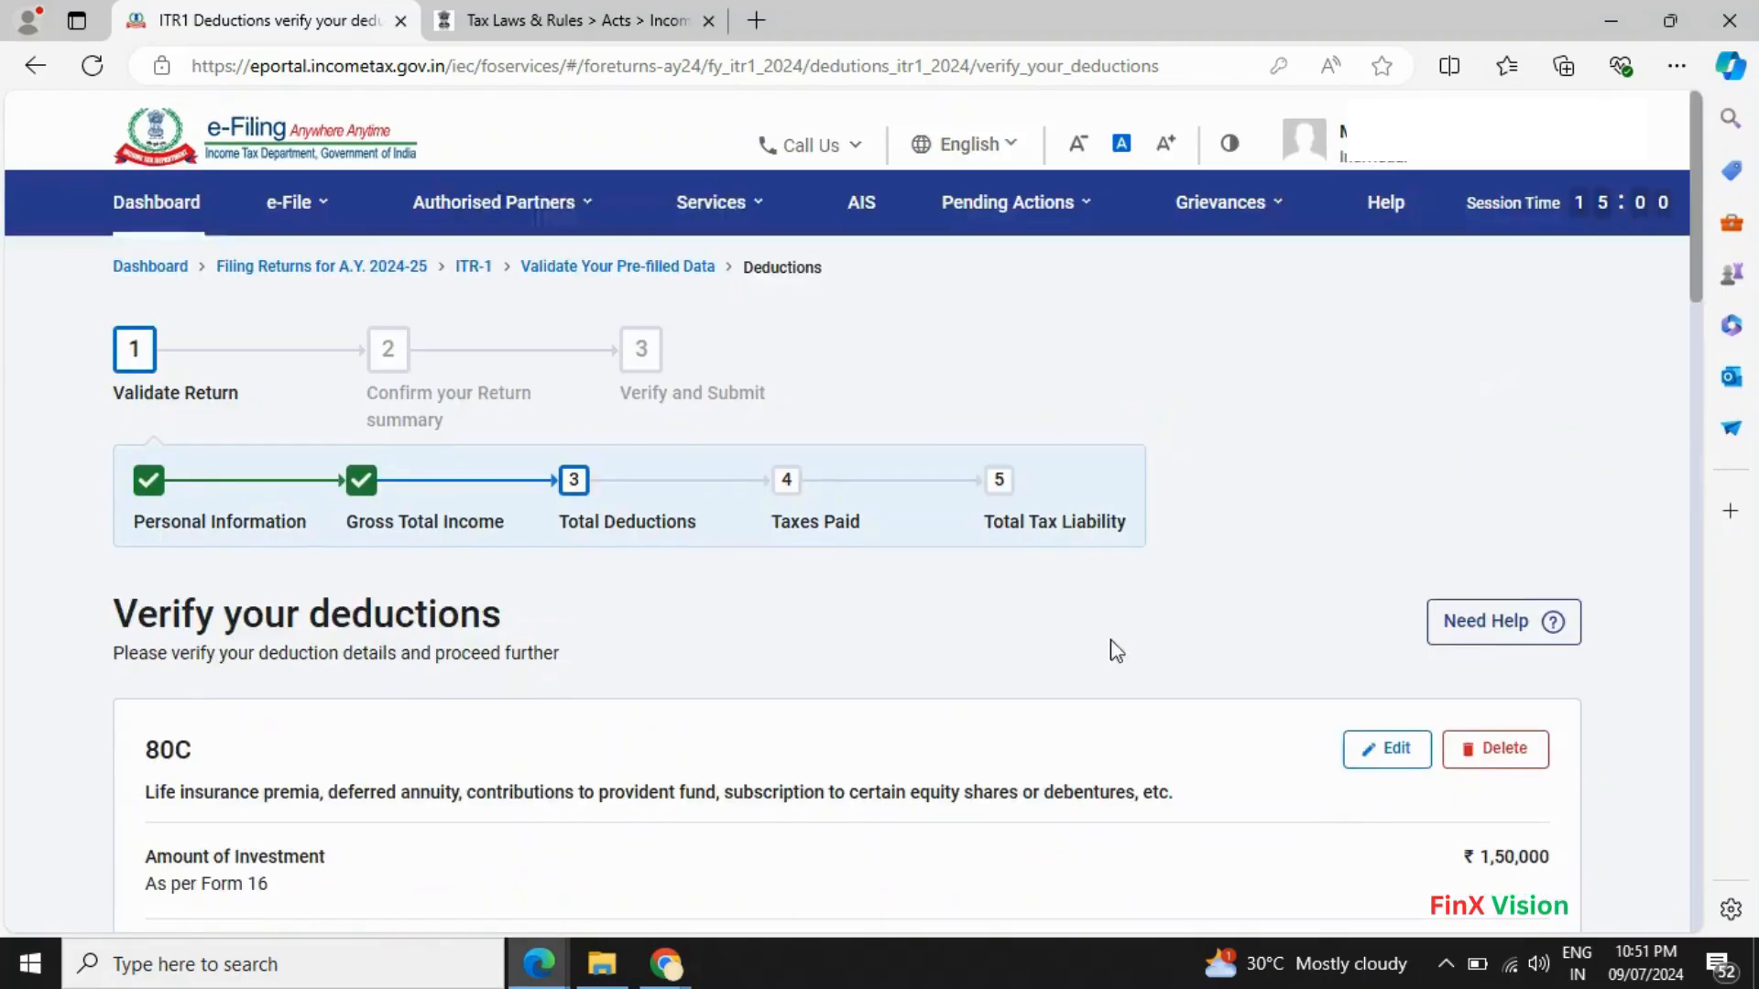
scroll(1244, 650, down, 10)
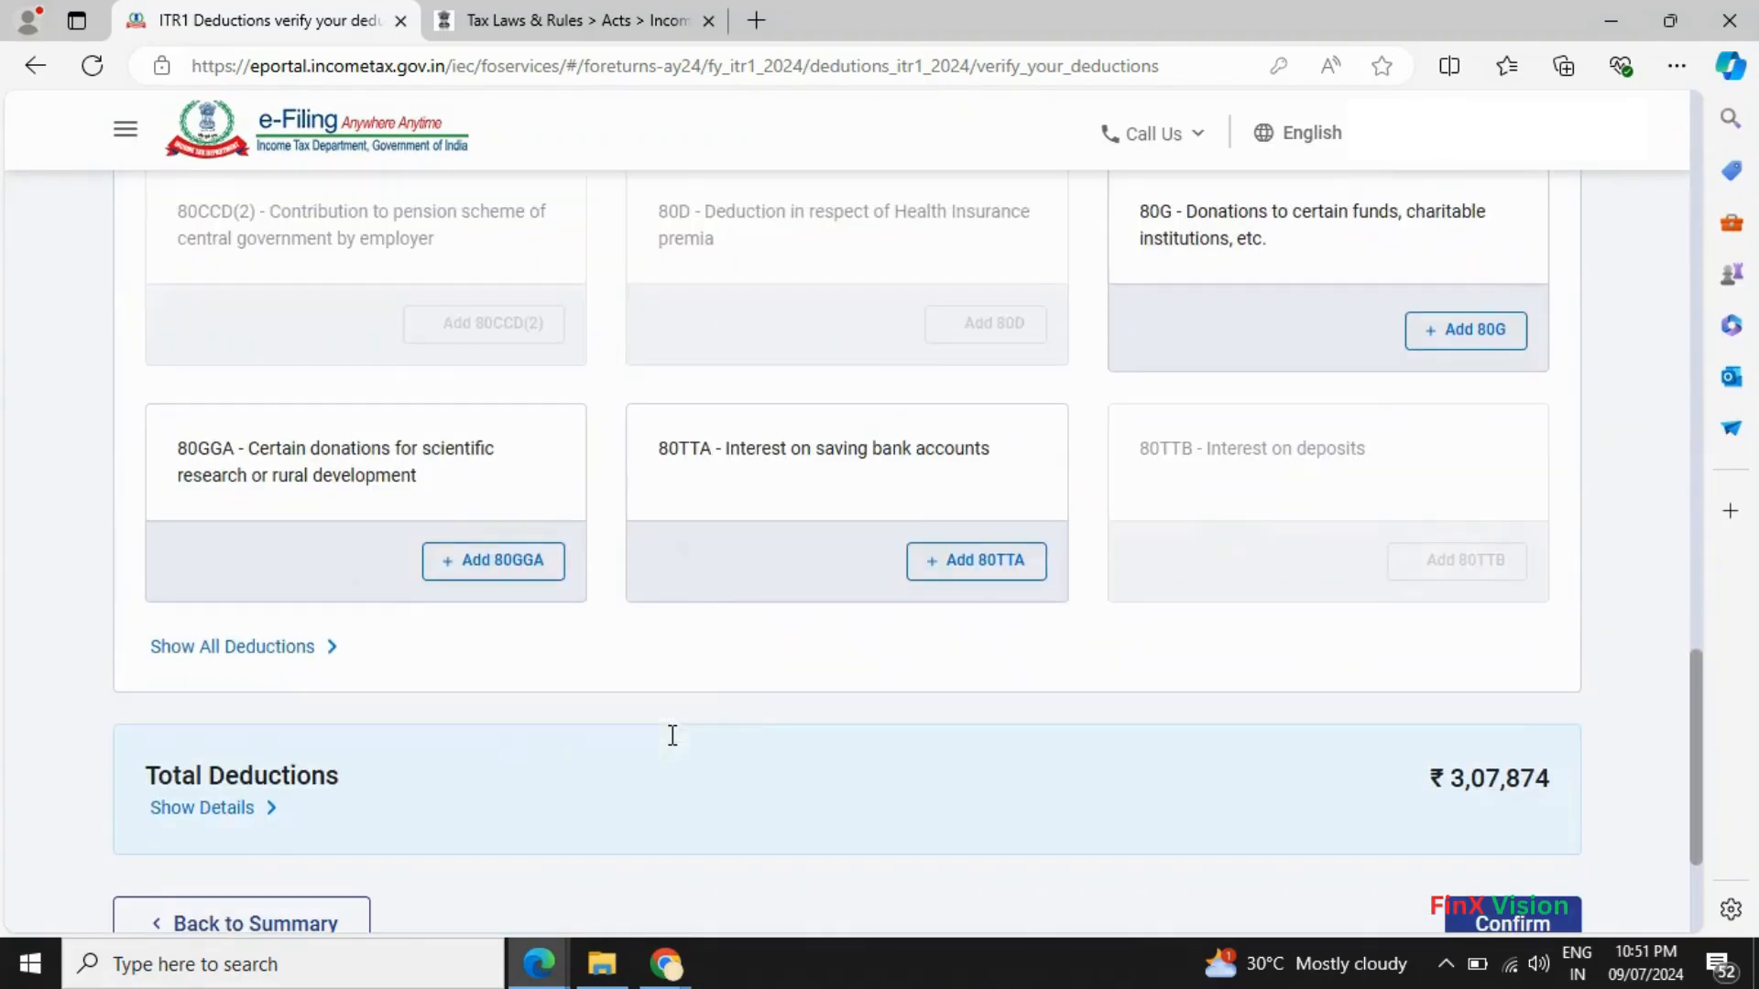
click(978, 571)
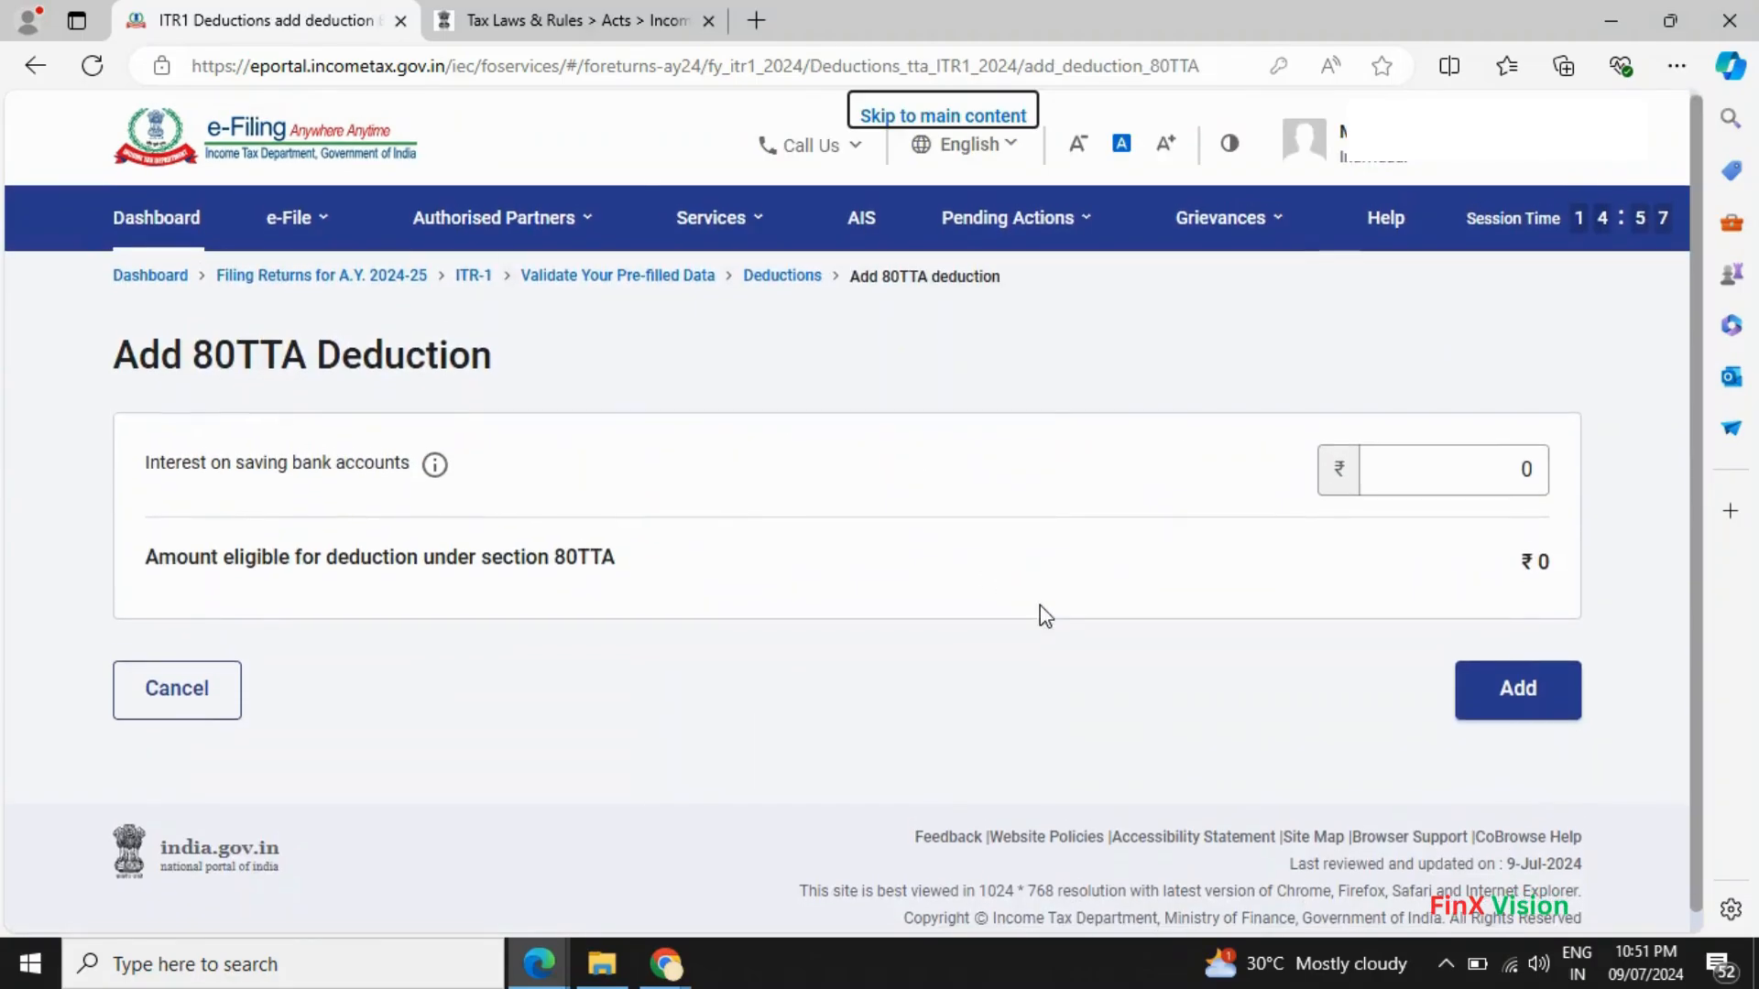
click(1463, 461)
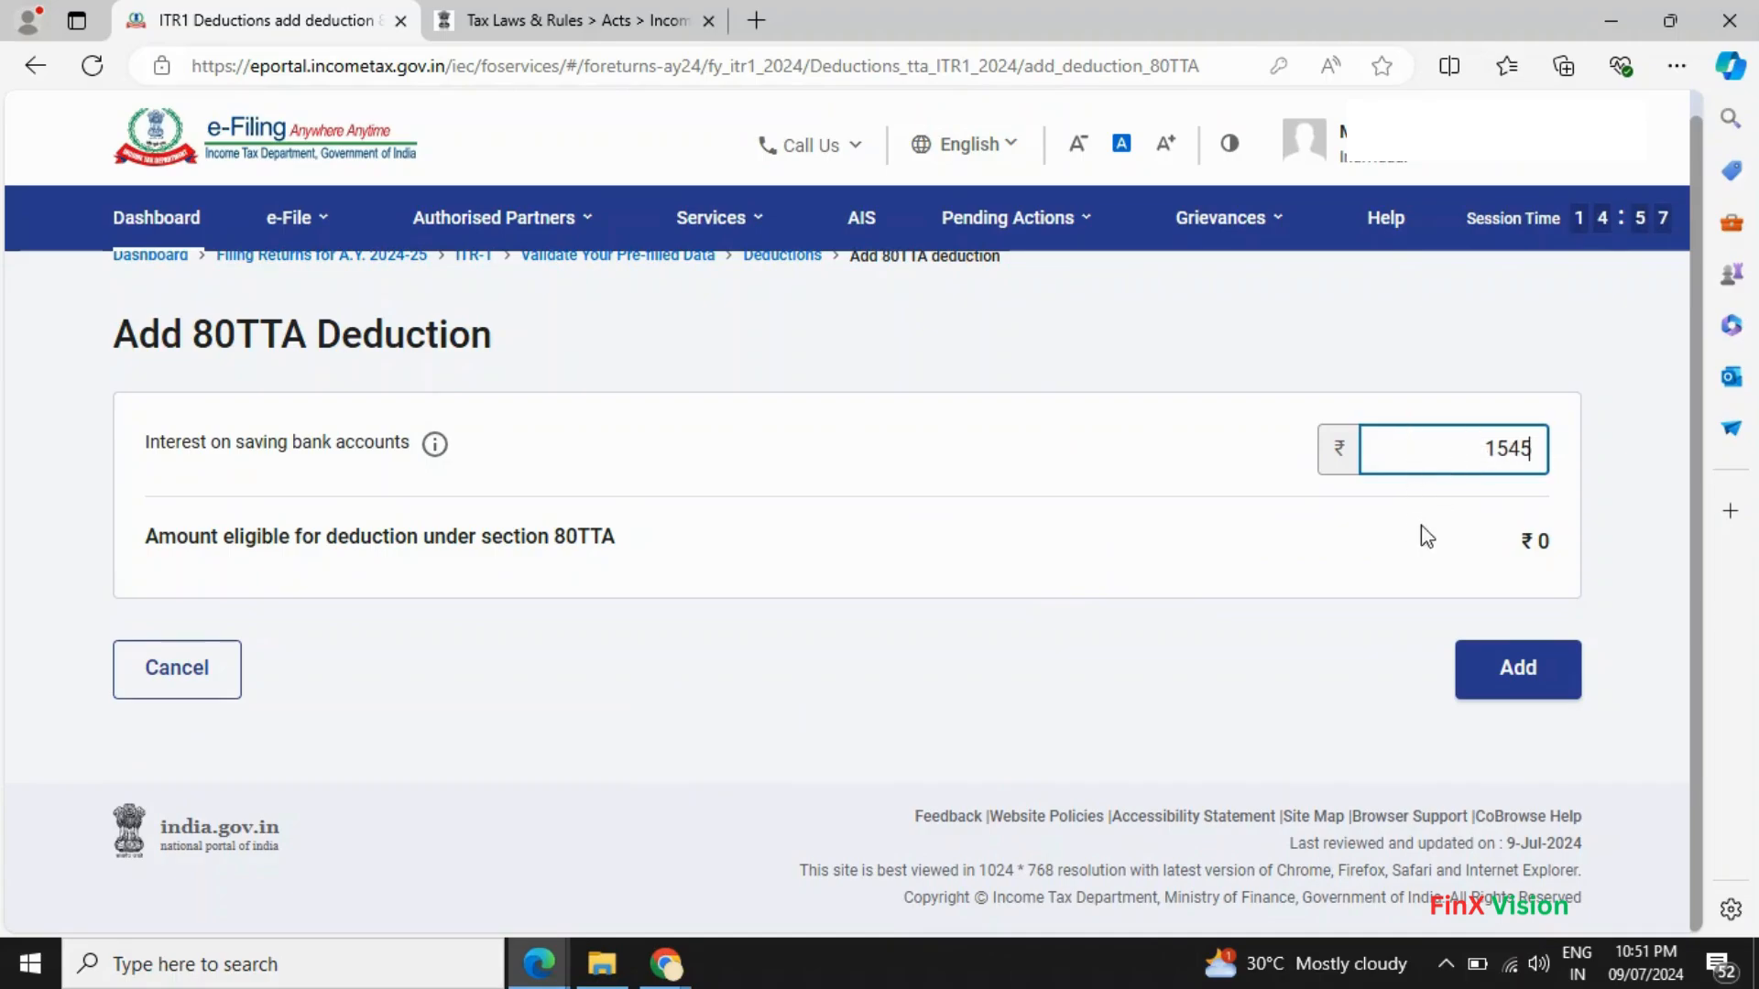
click(1527, 670)
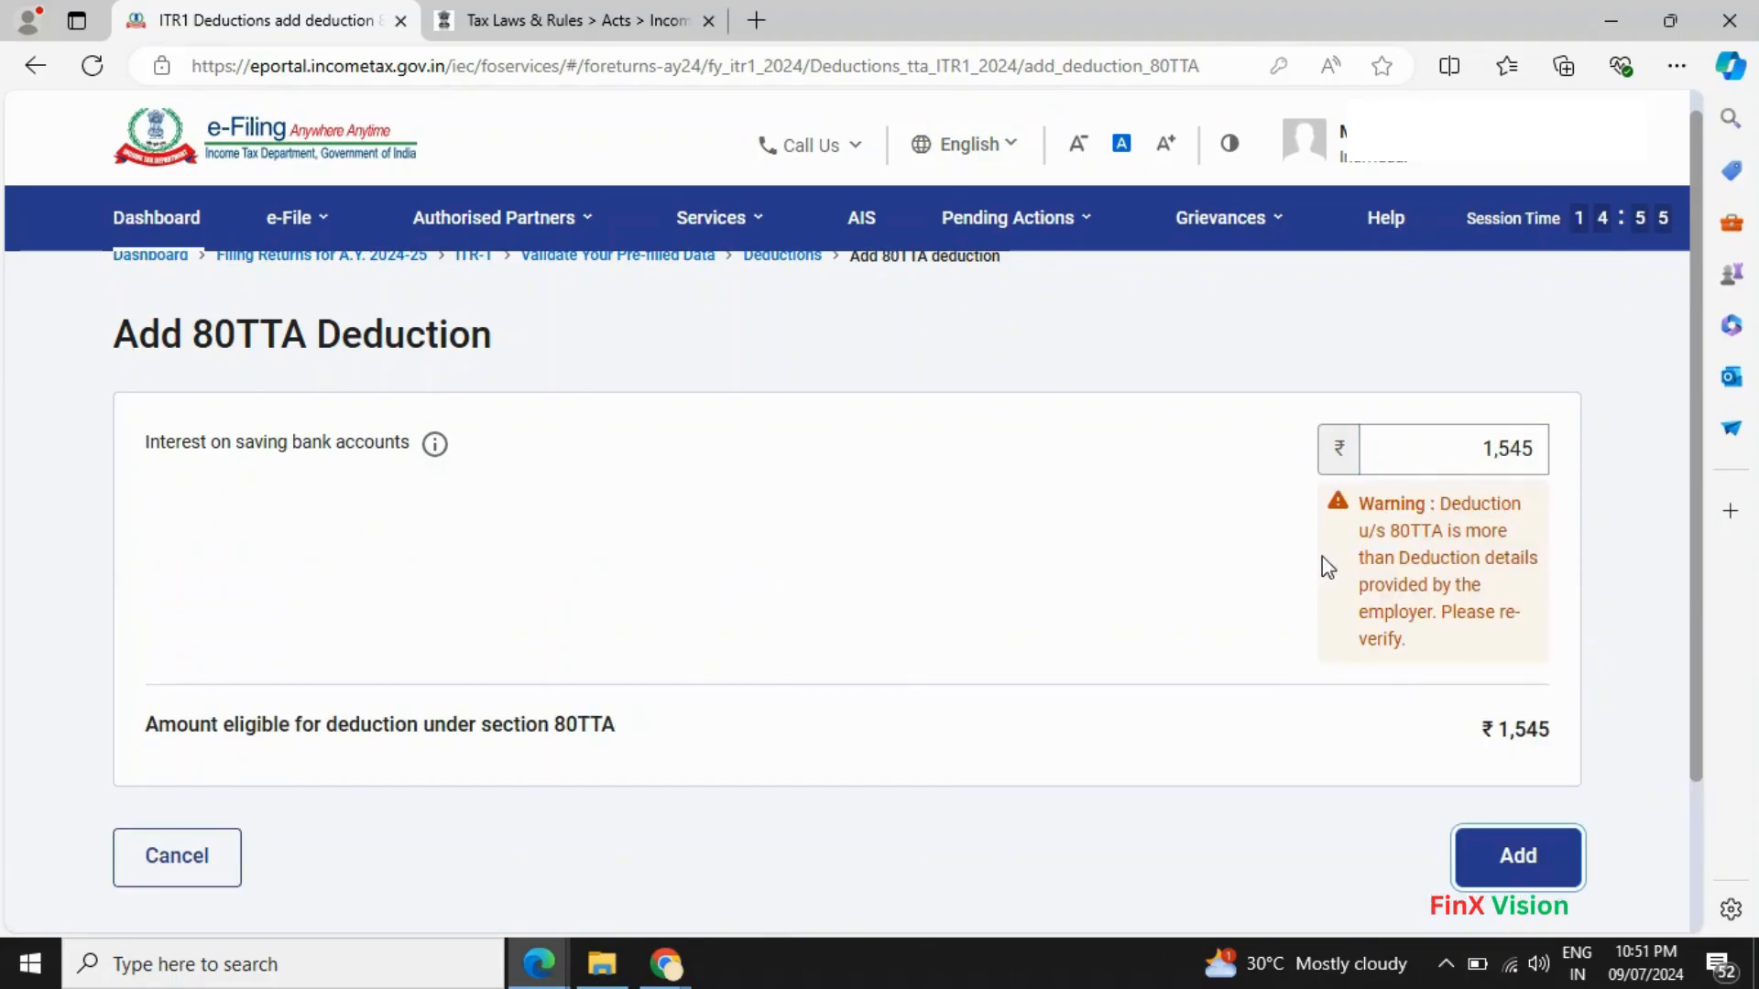
click(1452, 452)
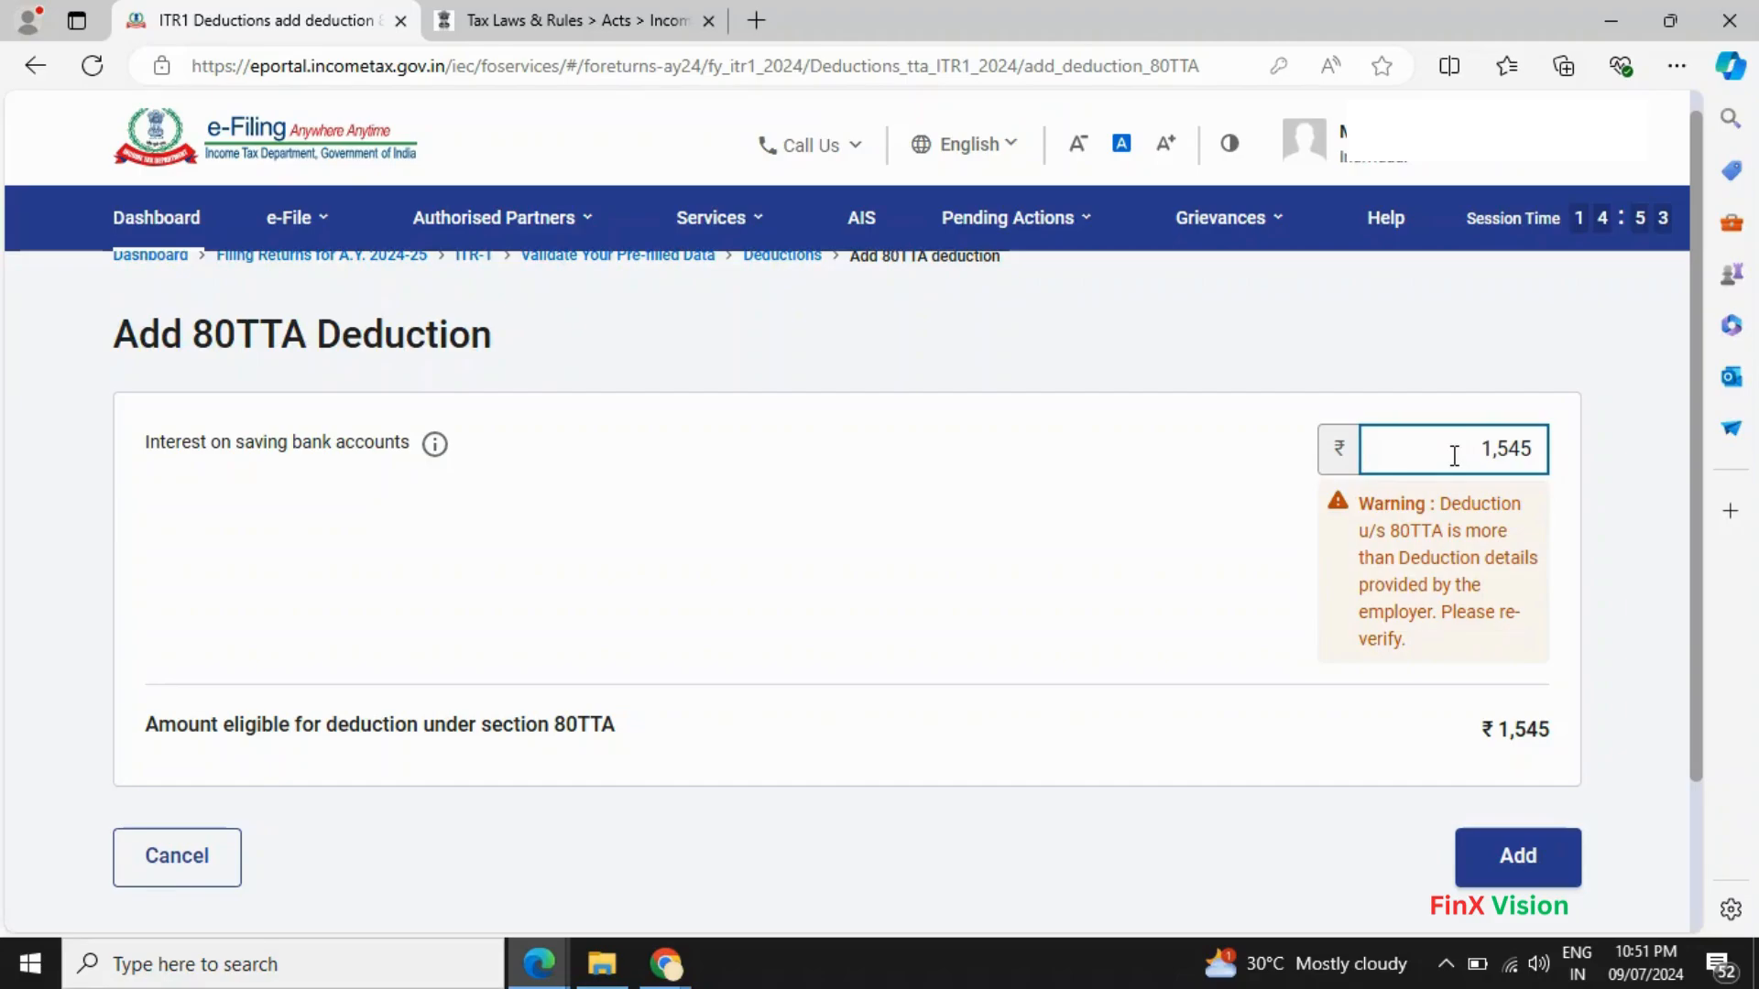
drag(1454, 455, 1746, 426)
click(1520, 859)
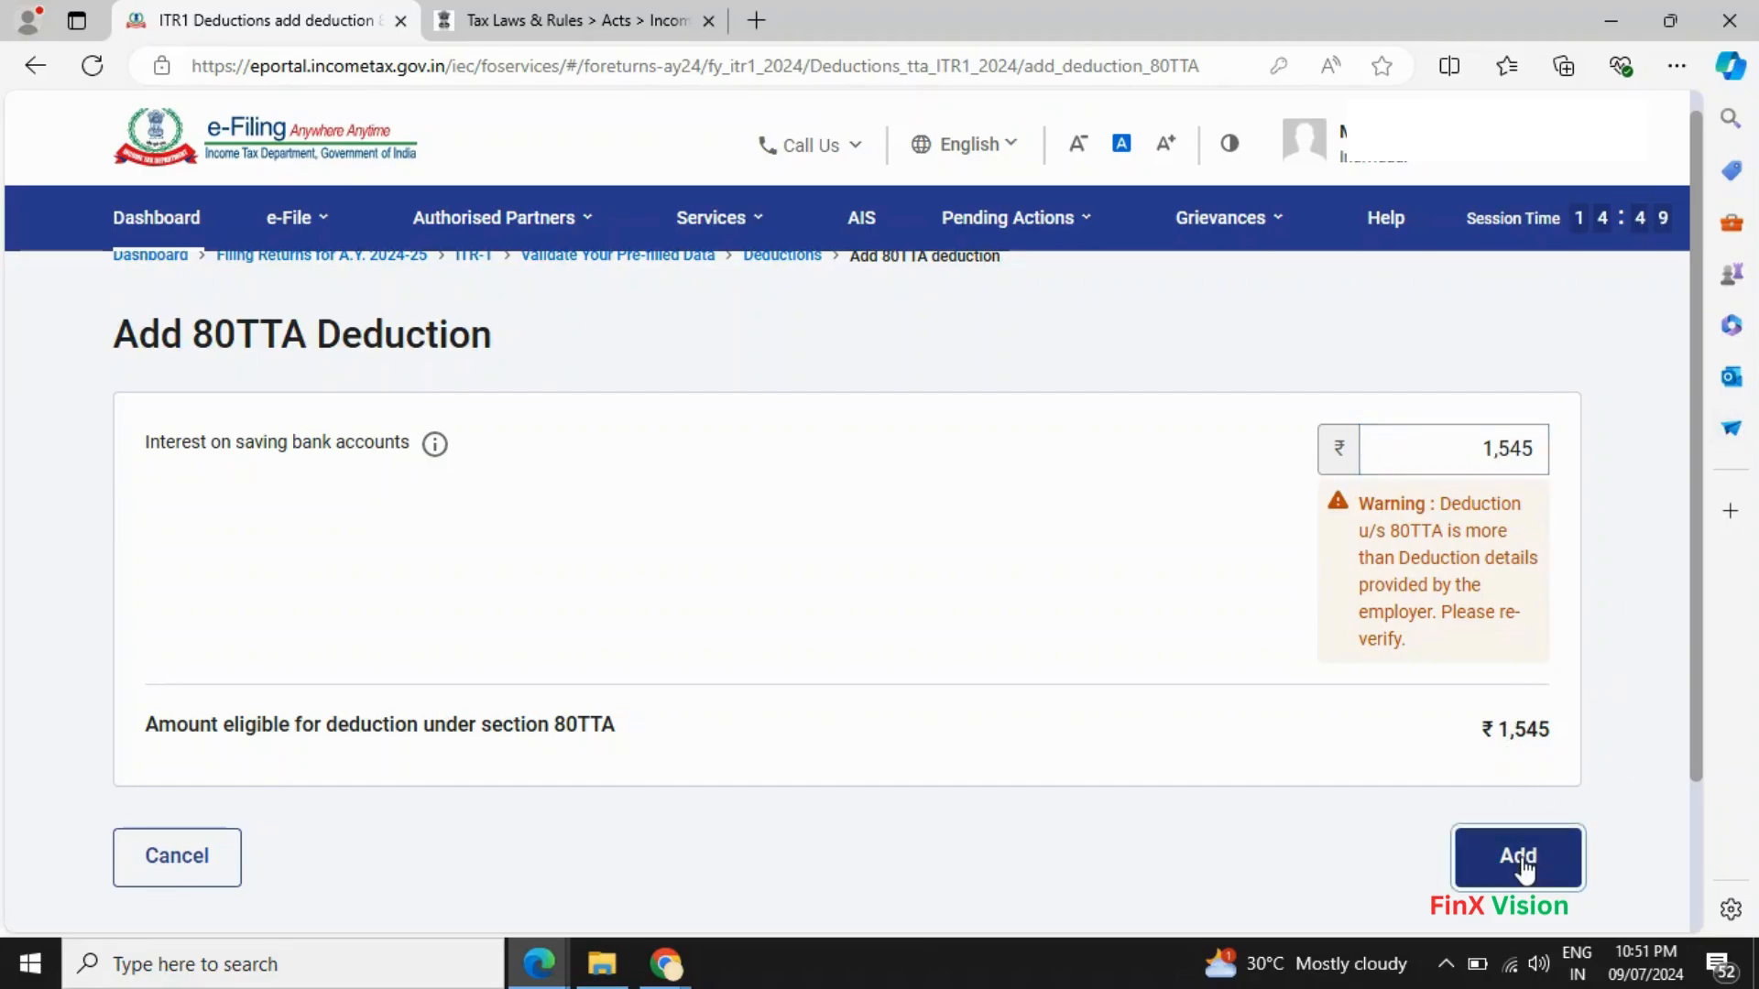
- Confirm the updated deductions of ₹3,09,419, bringing tax liability to ₹2,59,203
scroll(1374, 806, down, 10)
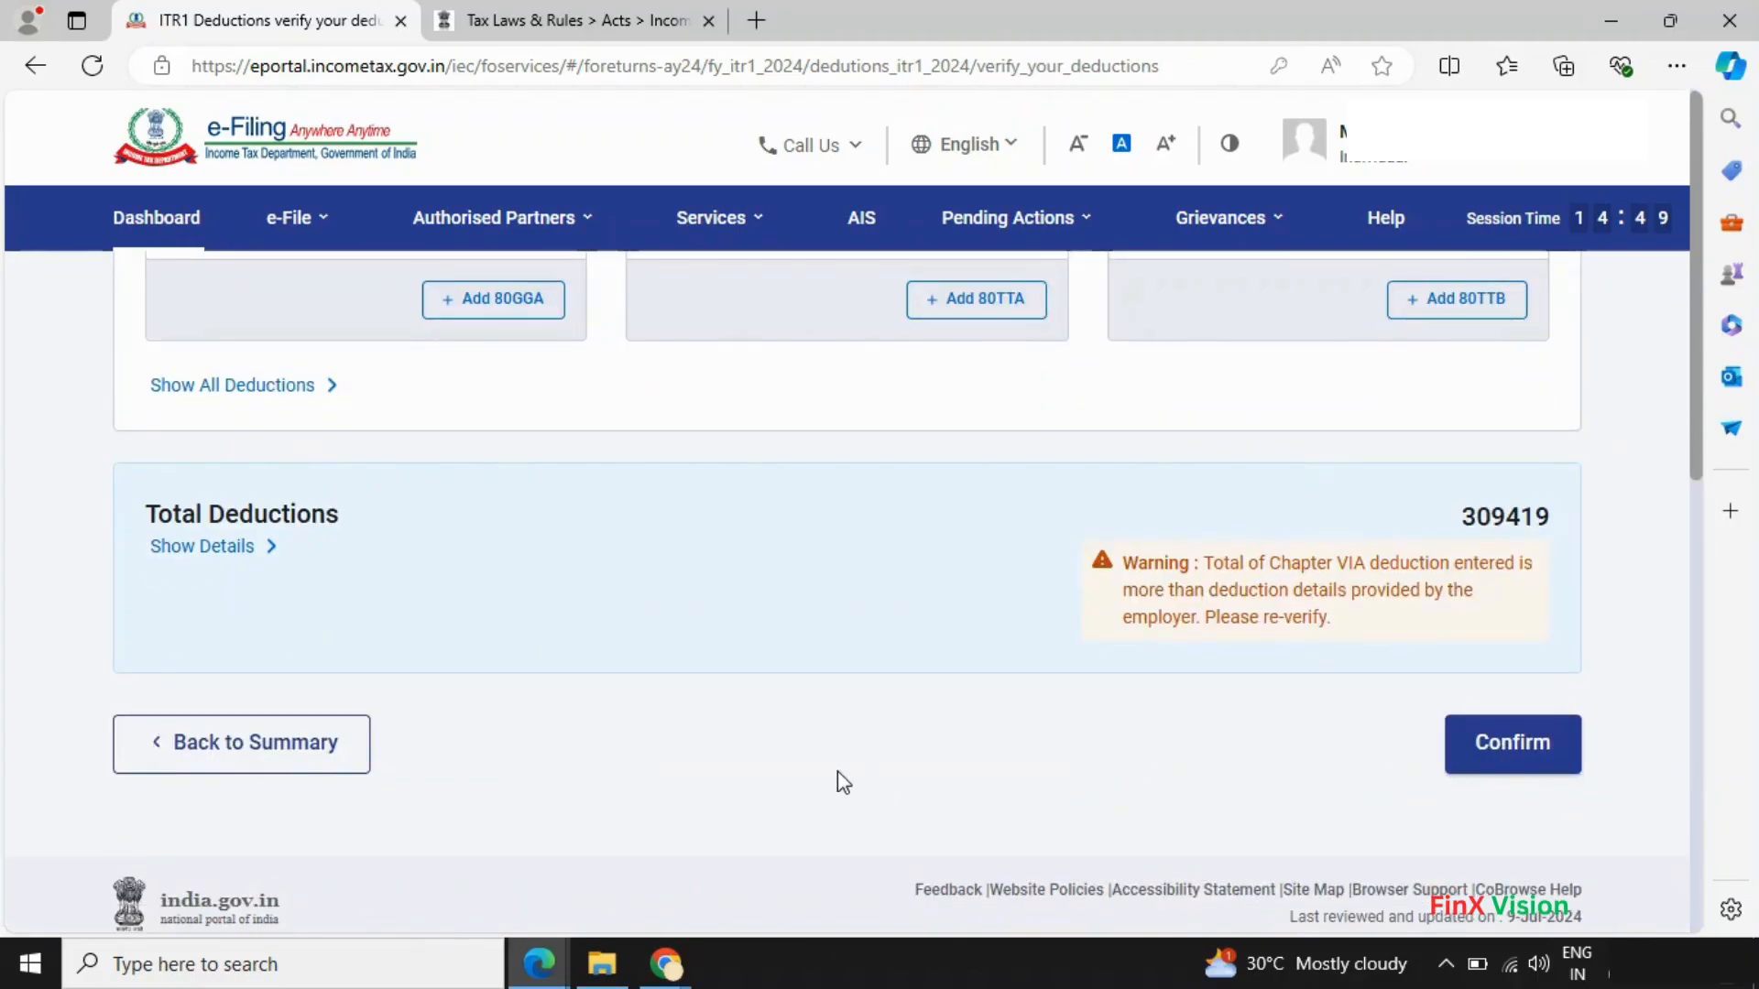
click(1502, 744)
scroll(1090, 728, down, 5)
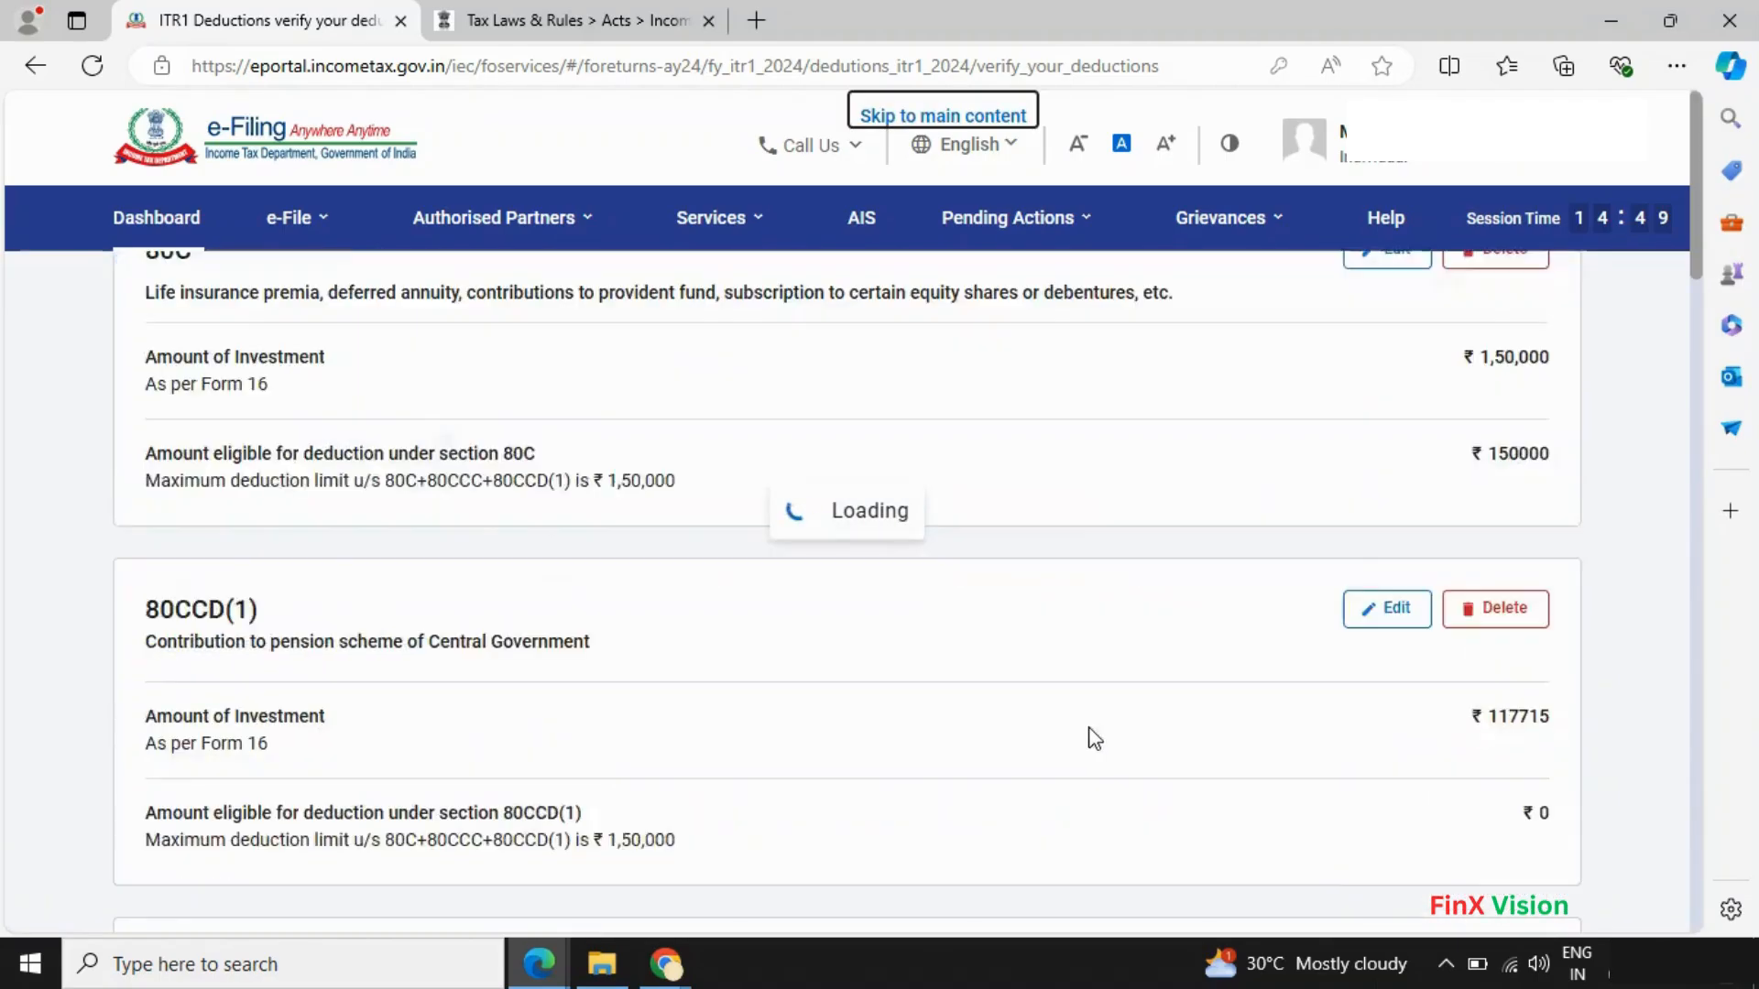
scroll(1090, 733, down, 15)
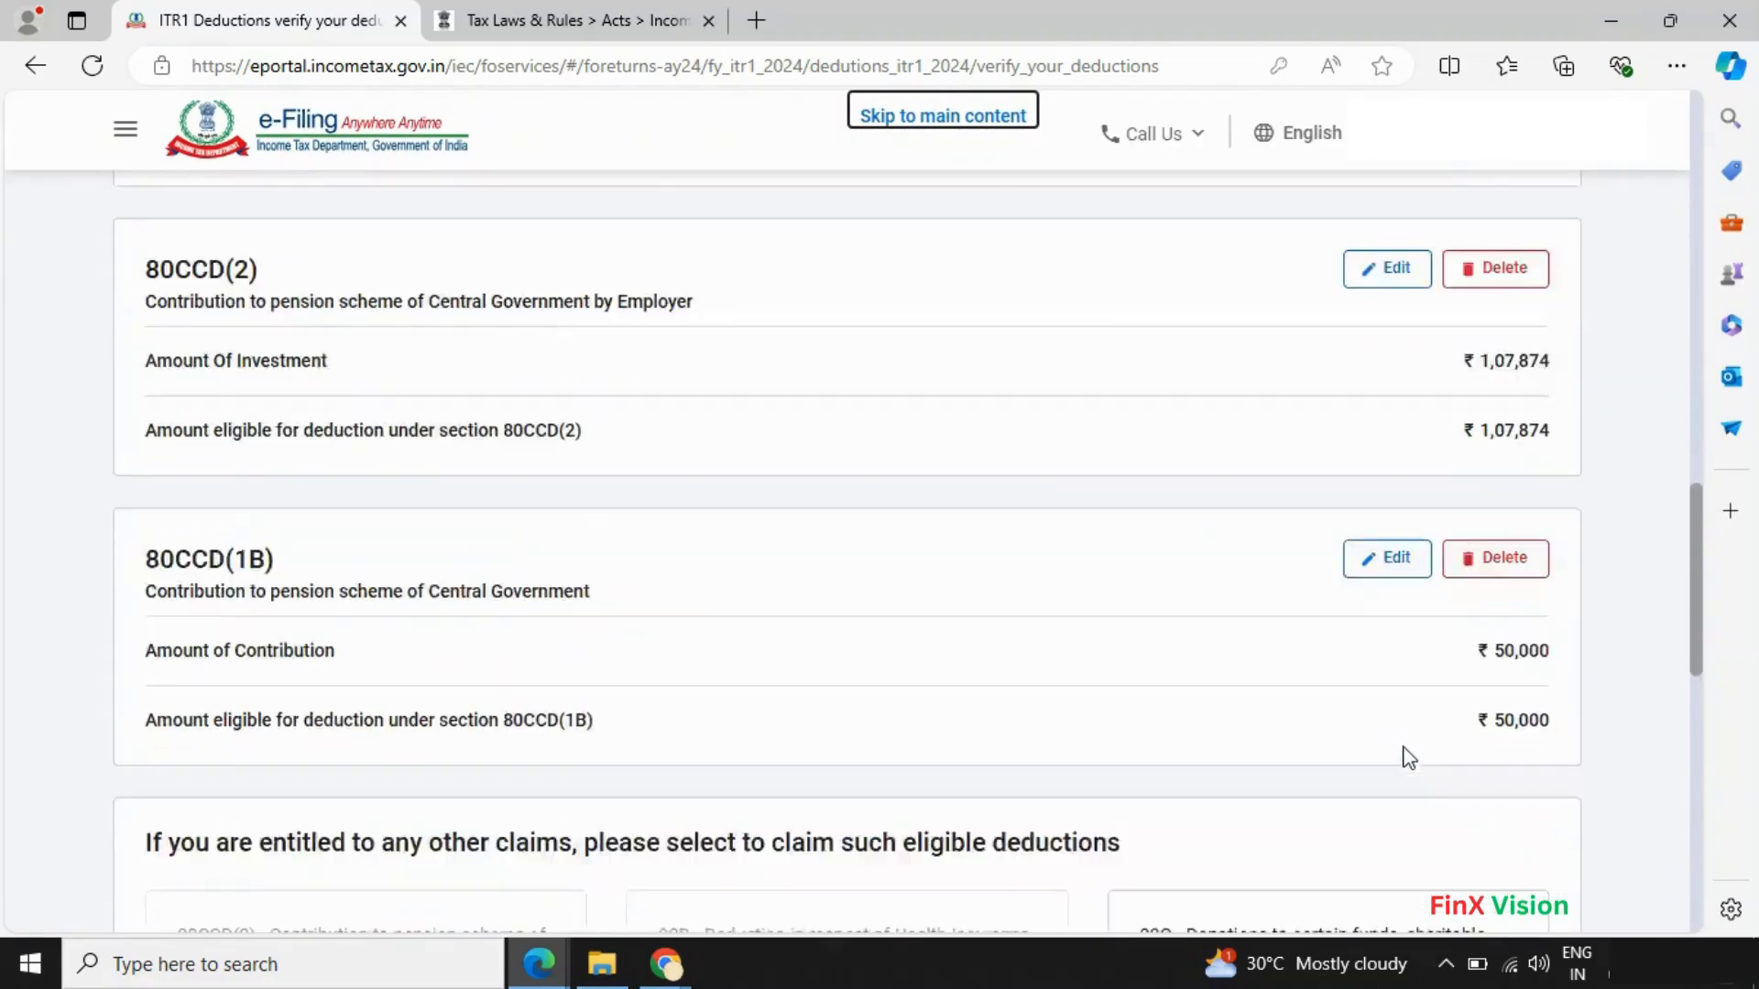
scroll(1409, 757, down, 8)
click(1487, 696)
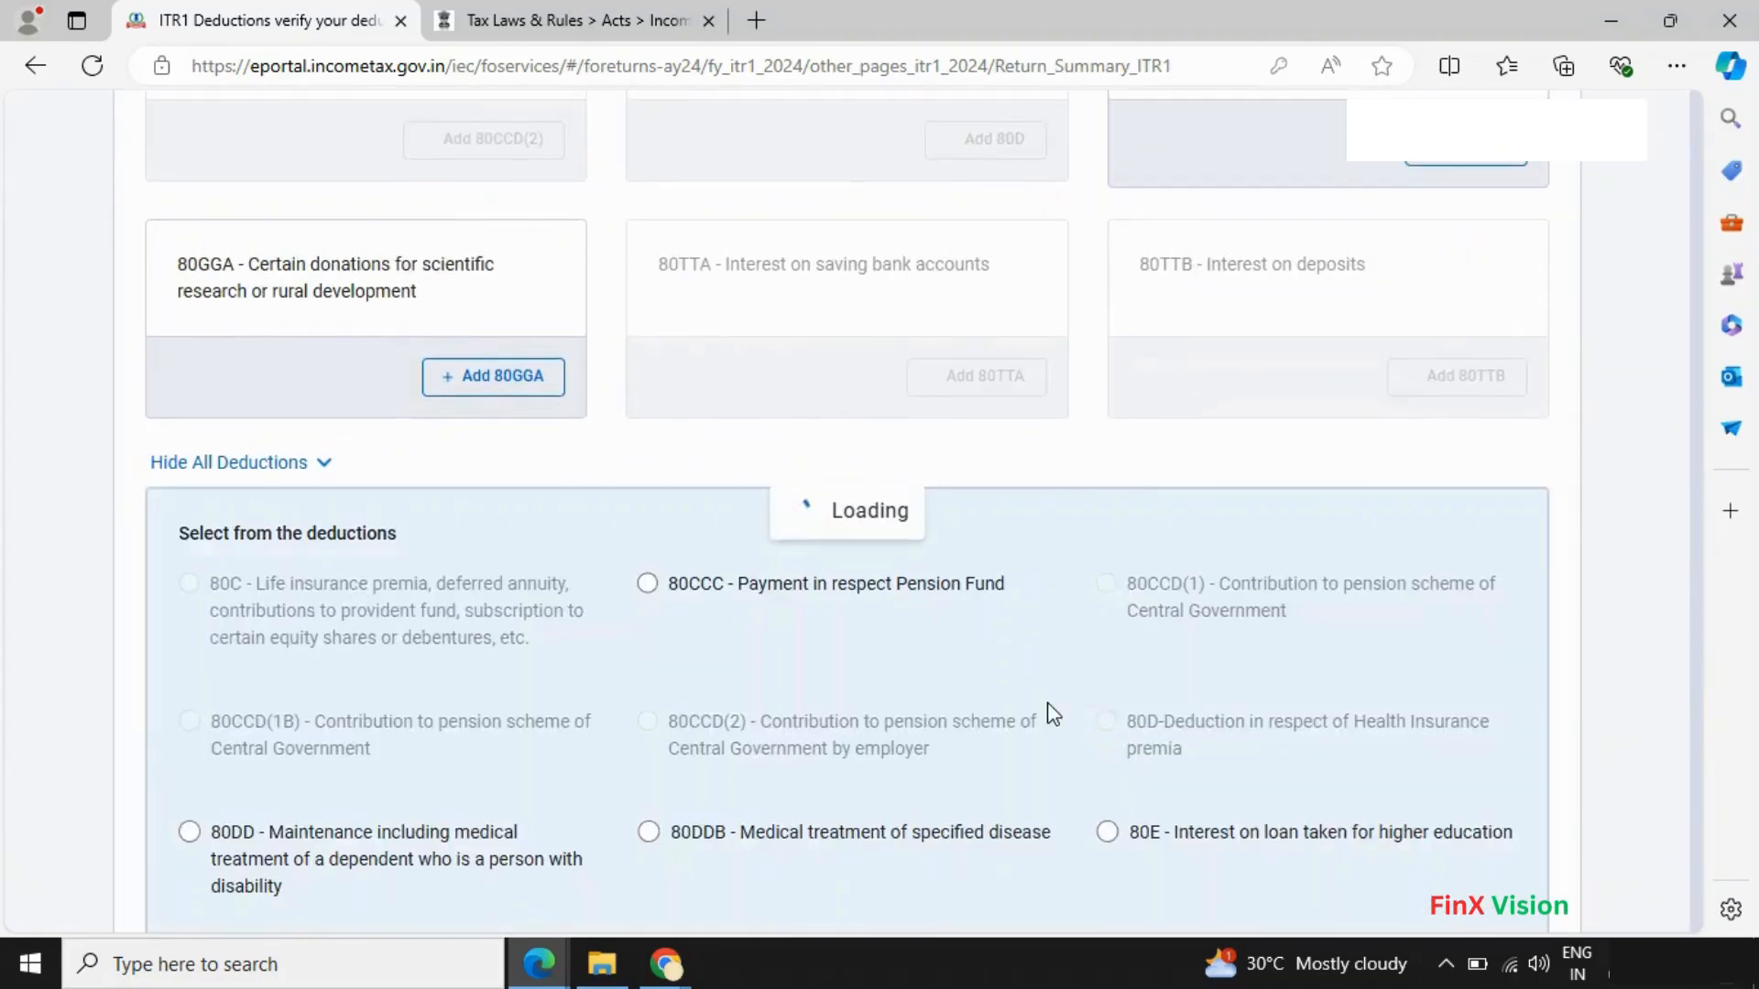
scroll(1047, 715, down, 7)
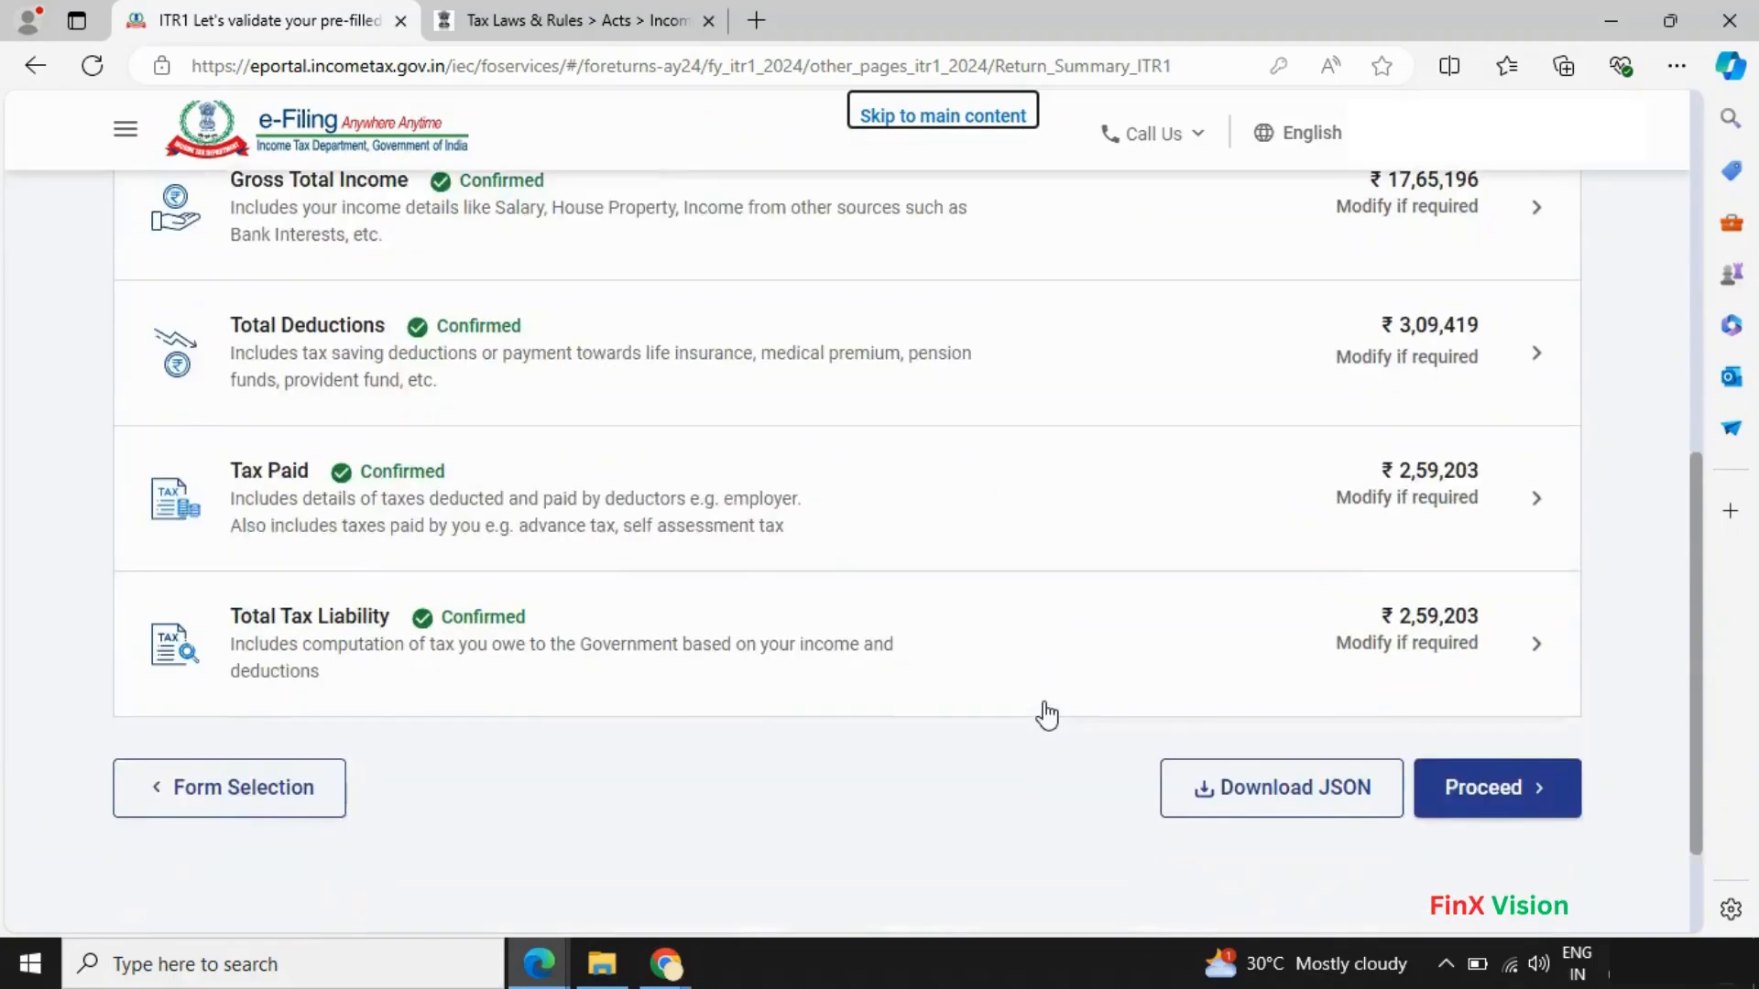
- Move to the Tax Summary showing ₹0 payable and continue to Preview Return
scroll(1047, 715, down, 2)
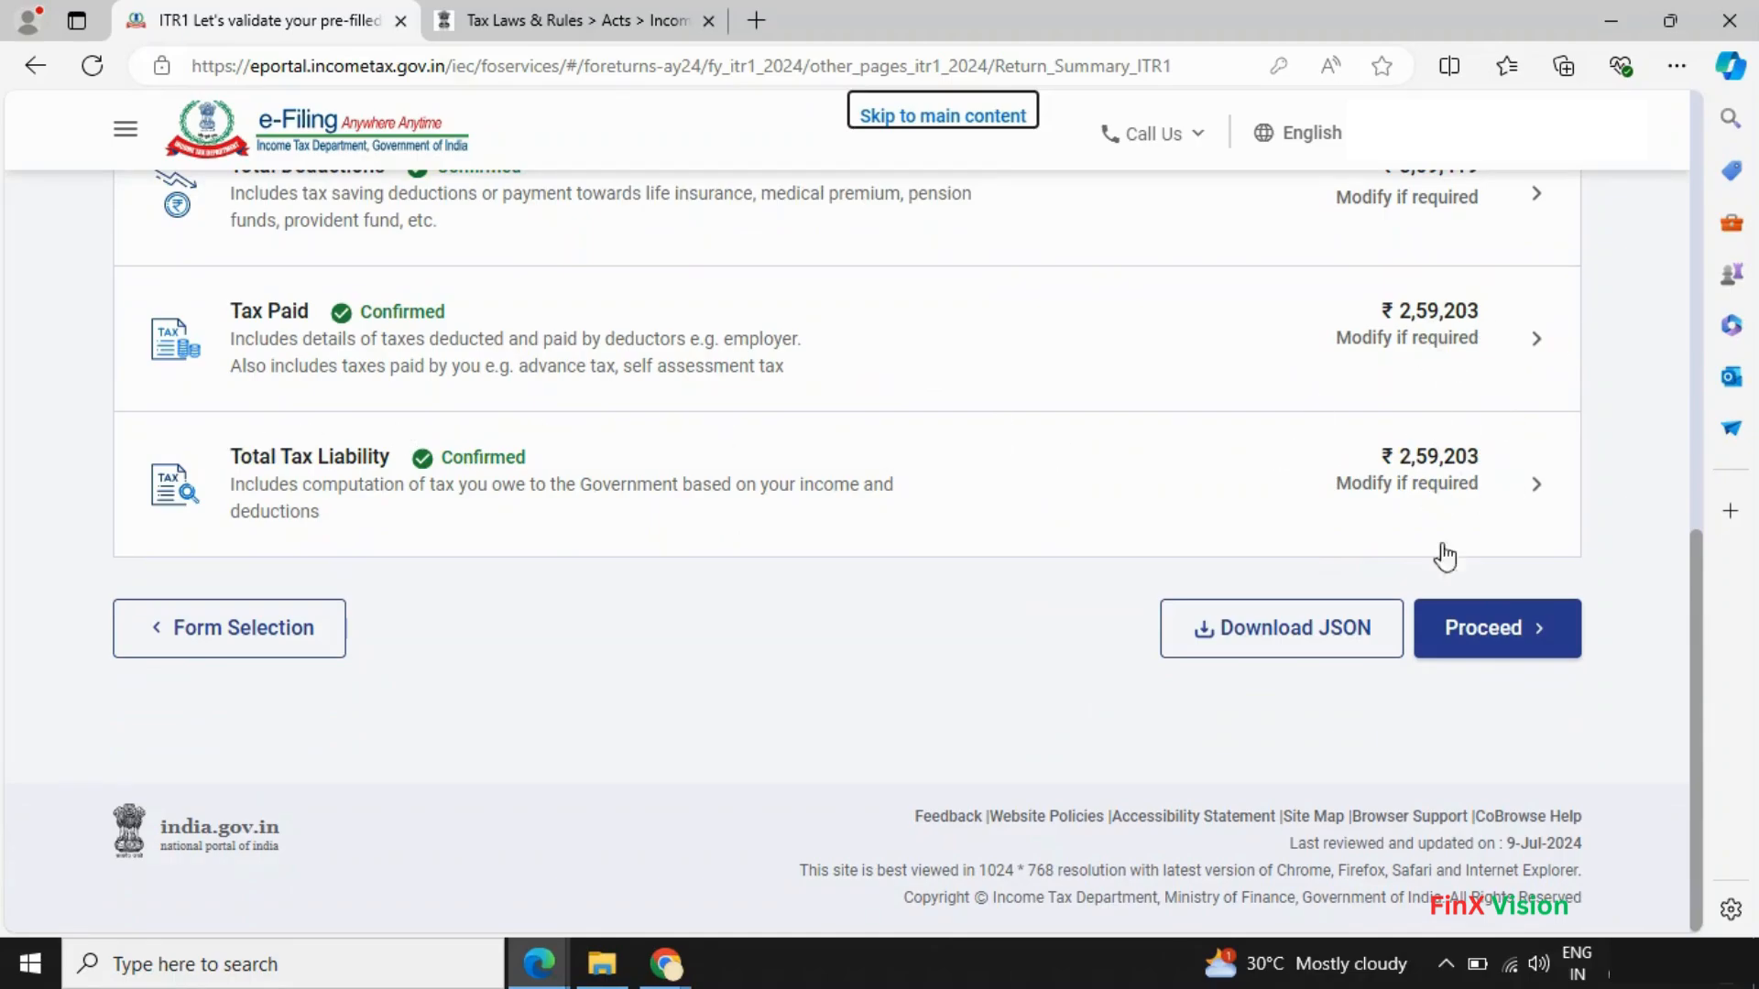
click(1497, 643)
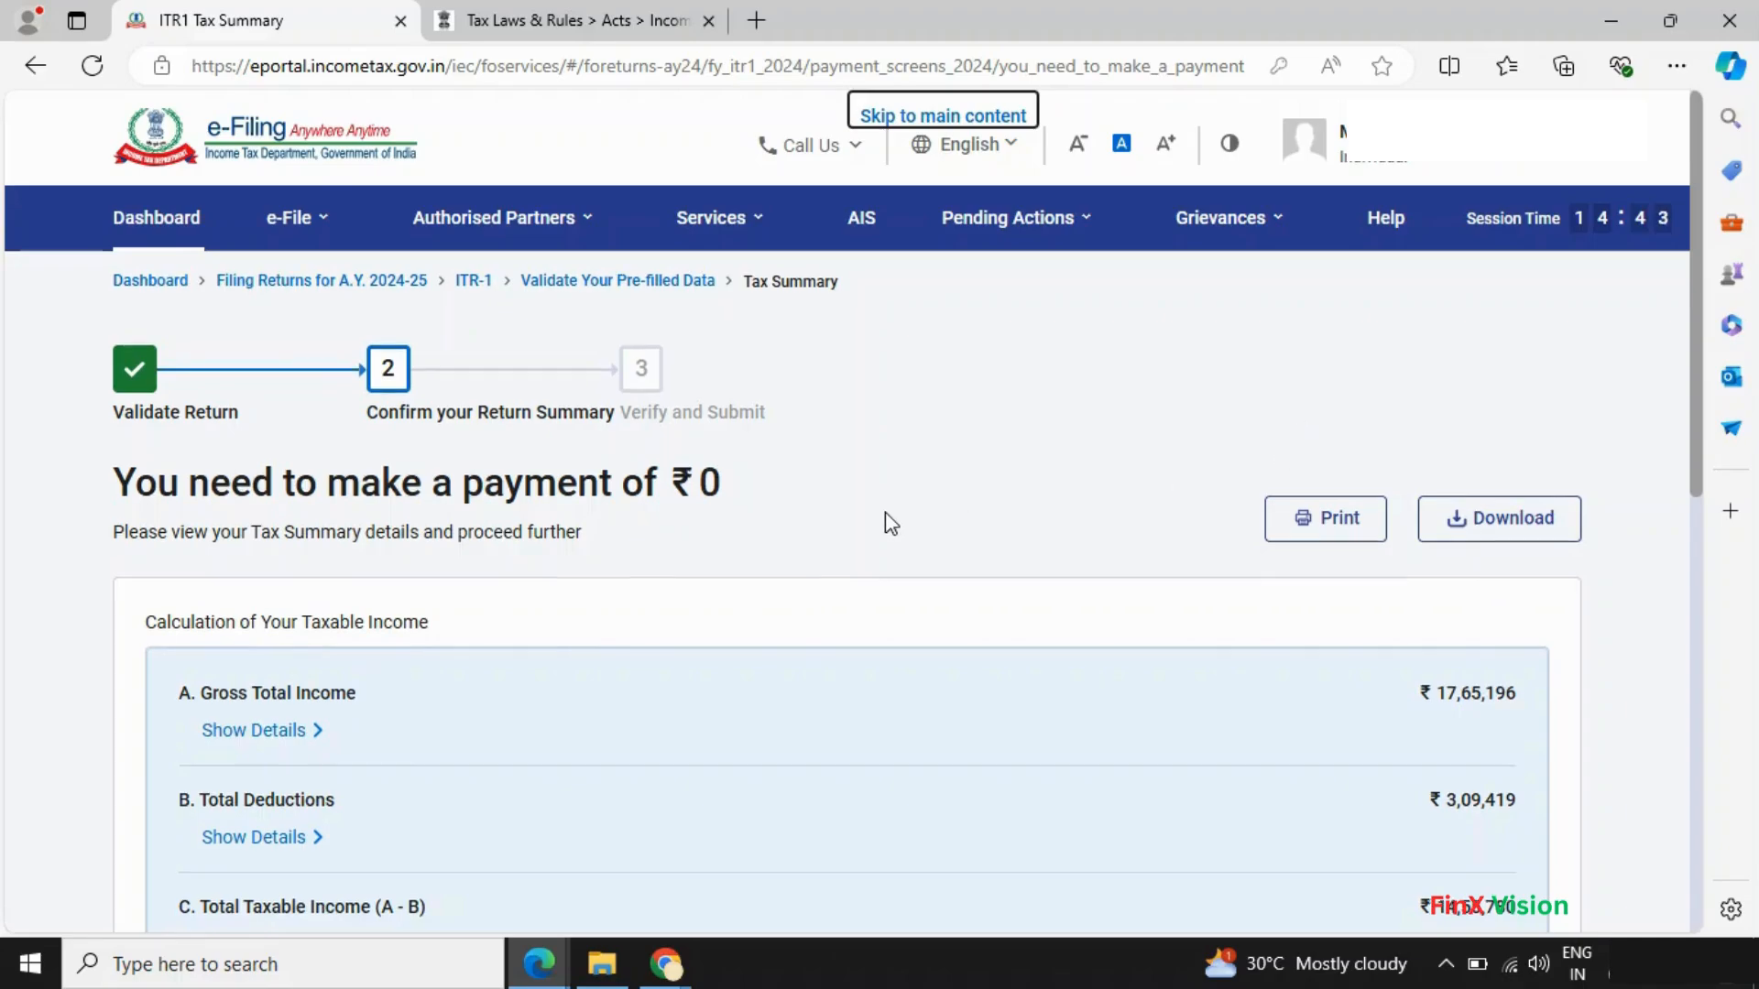
scroll(885, 524, down, 3)
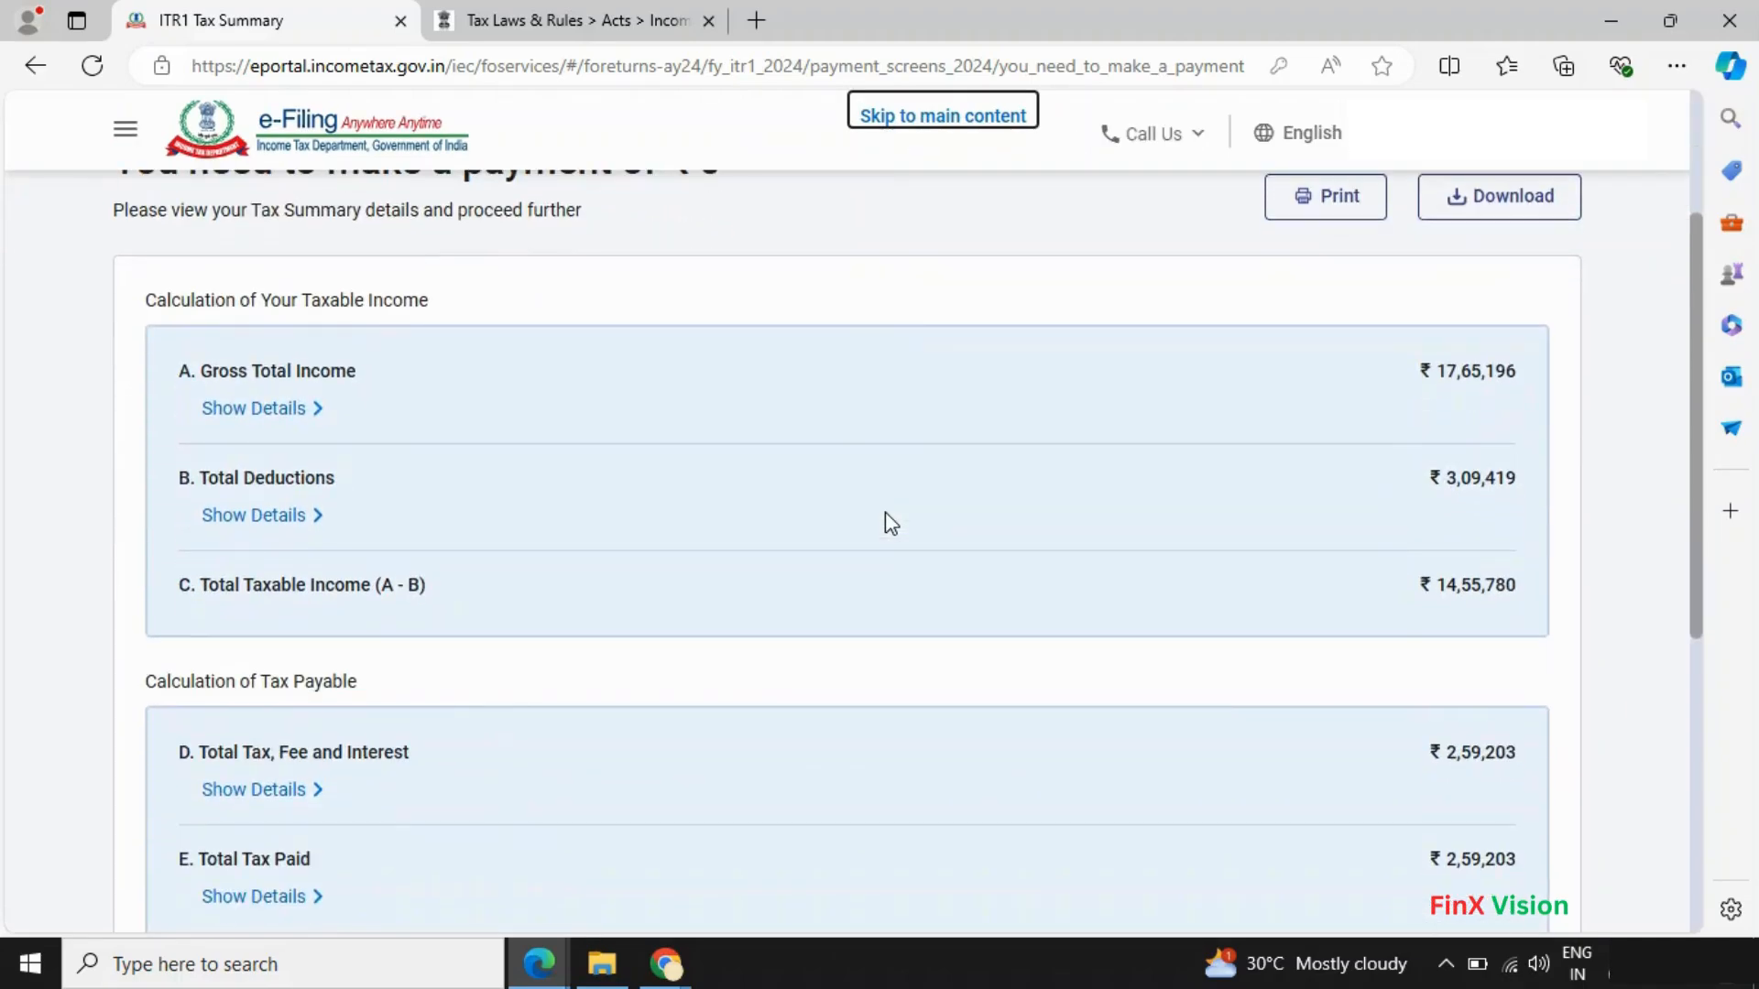
scroll(806, 533, down, 1)
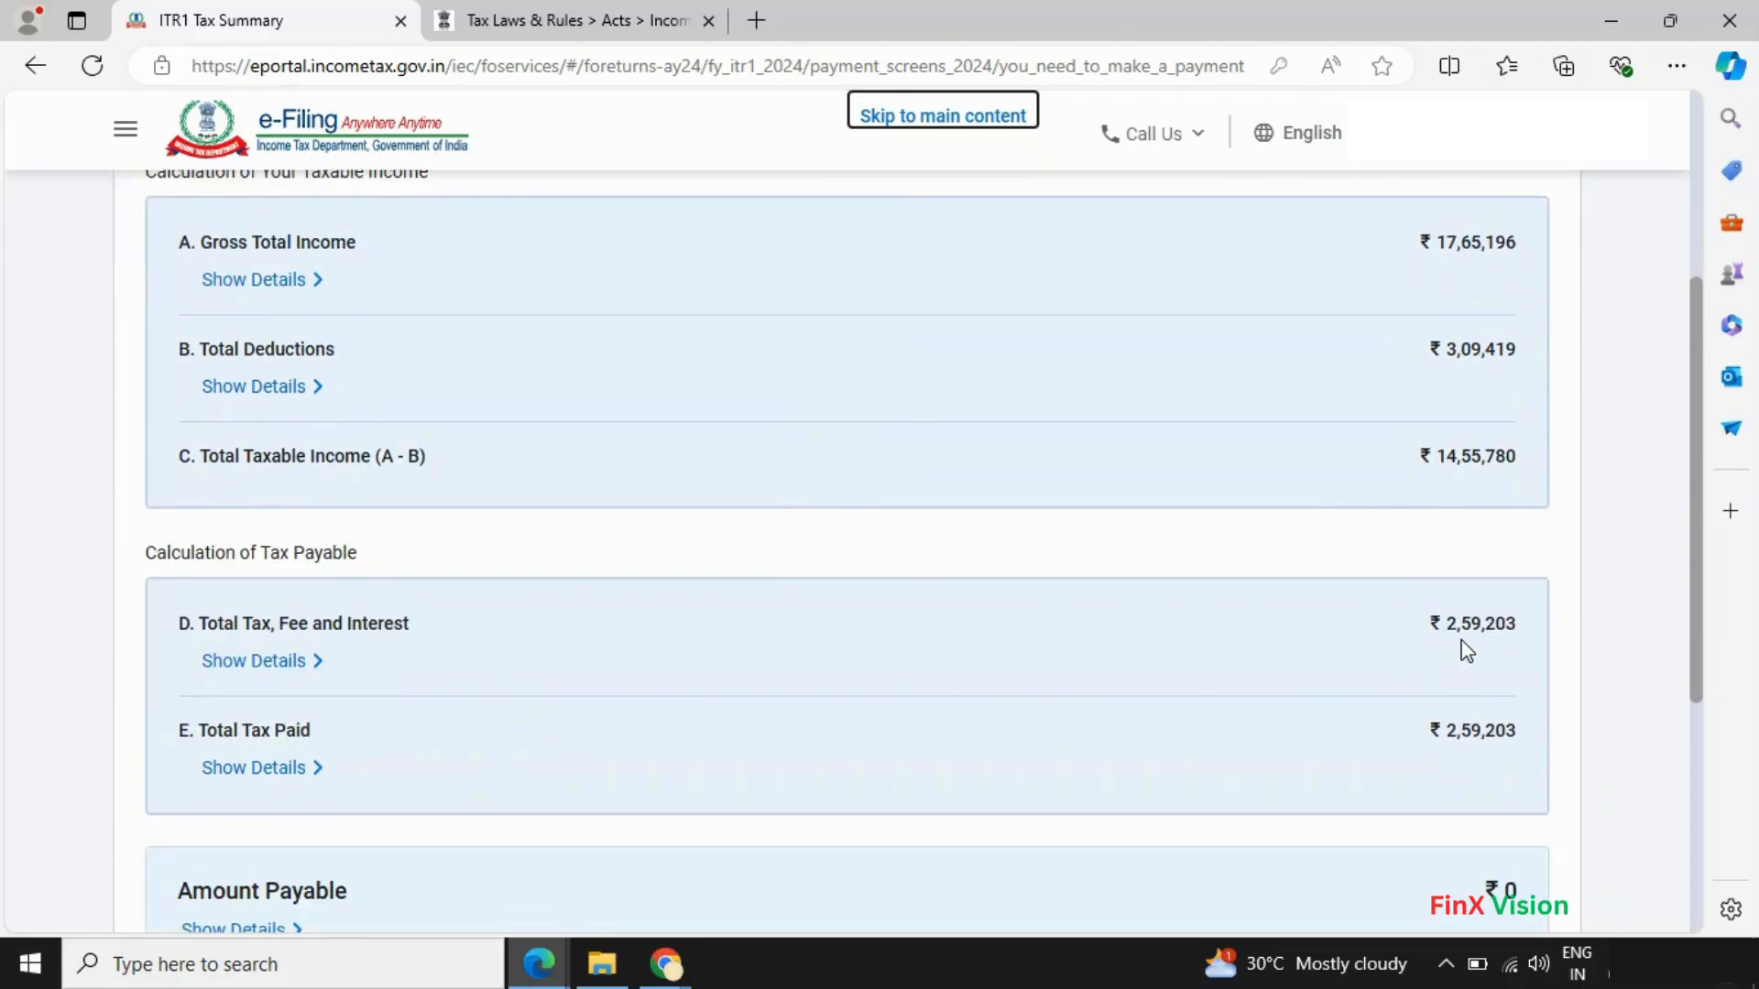
scroll(1461, 655, down, 1)
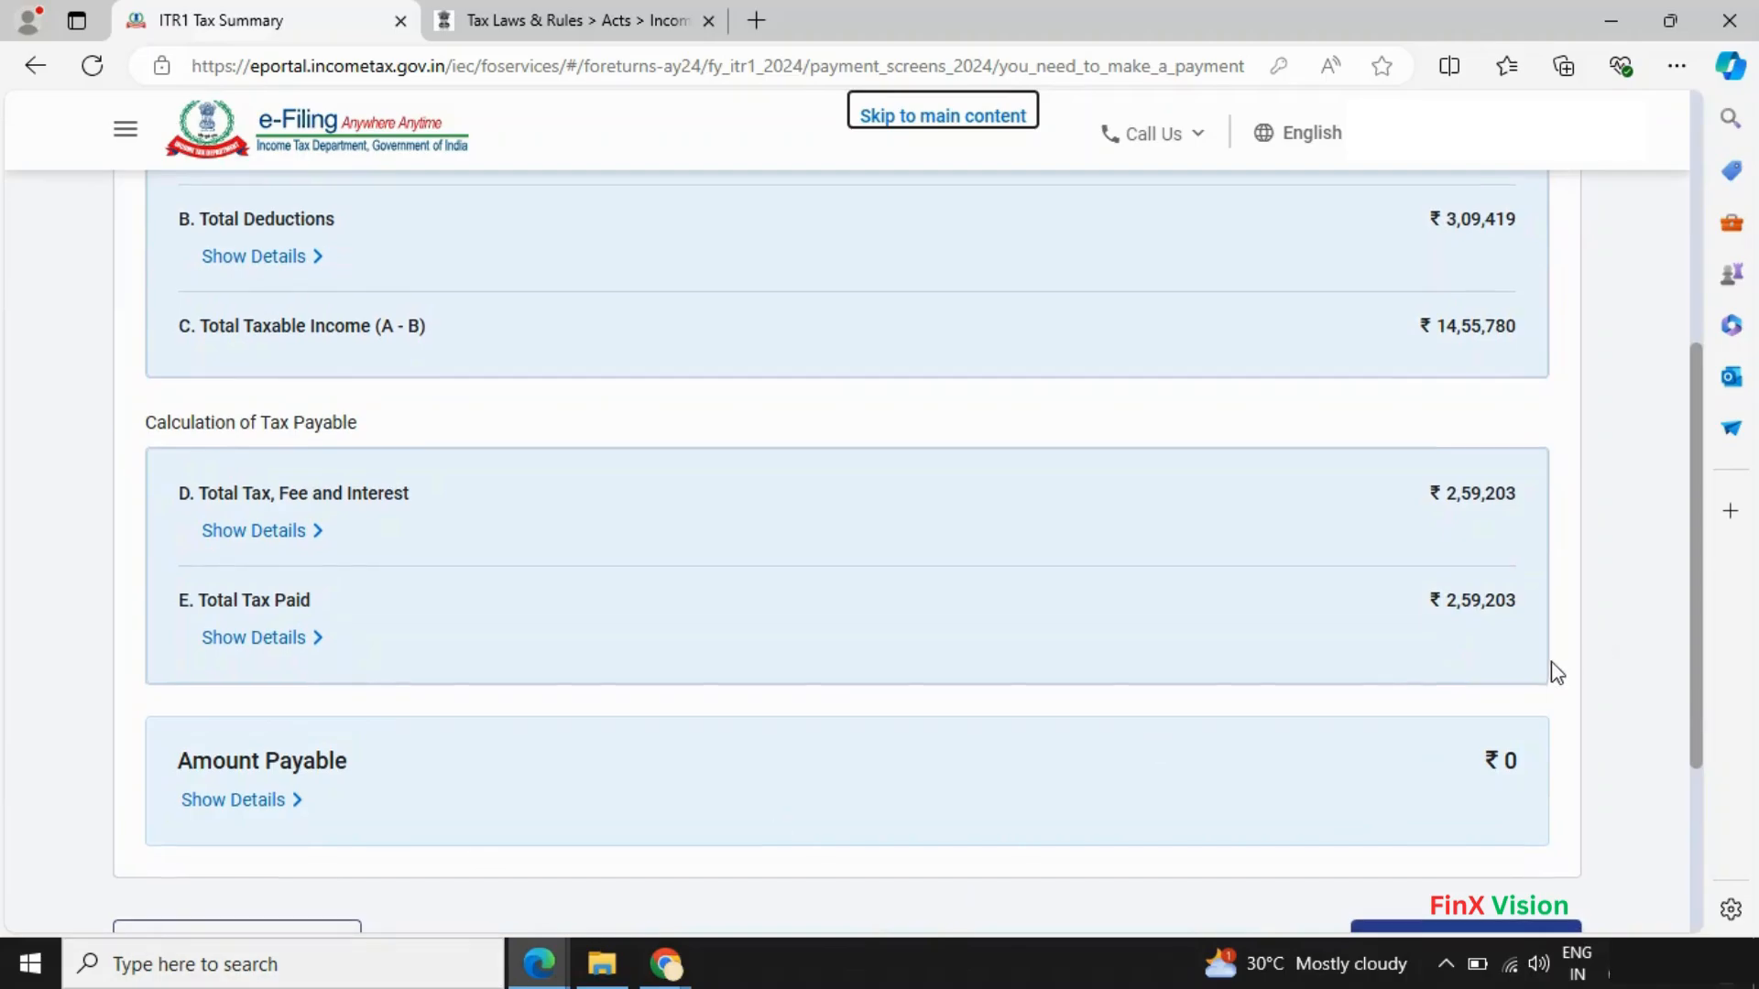
scroll(1554, 671, down, 3)
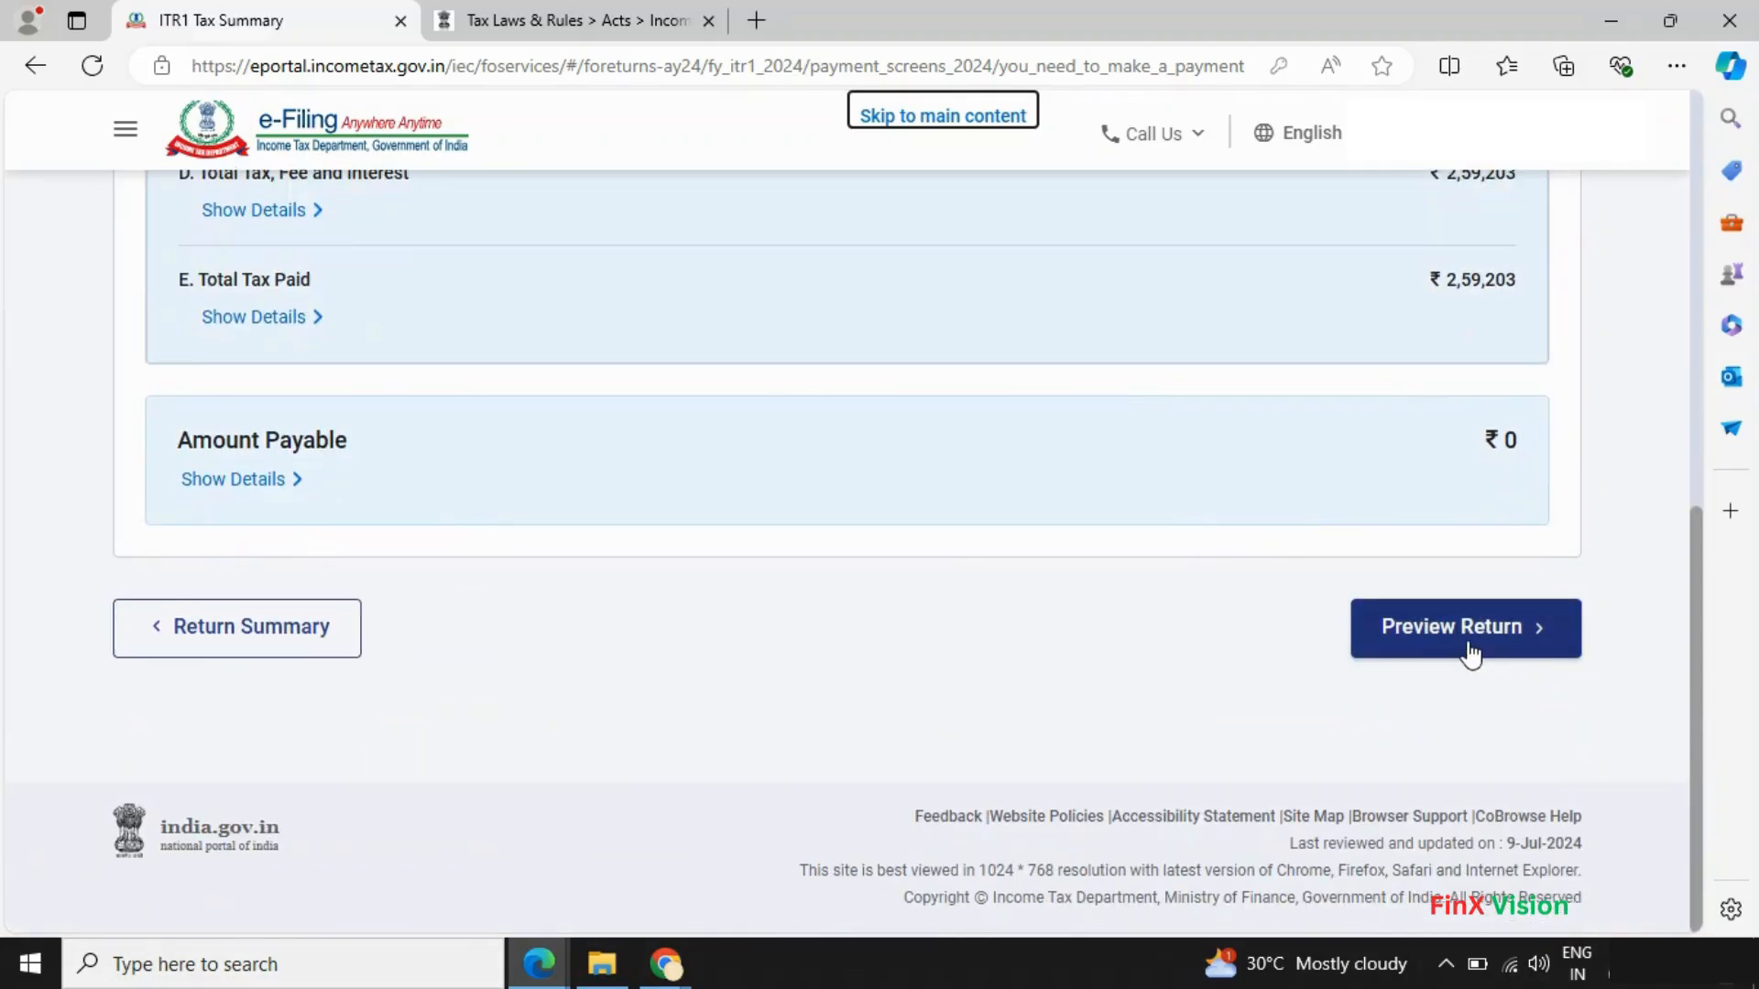
click(1470, 653)
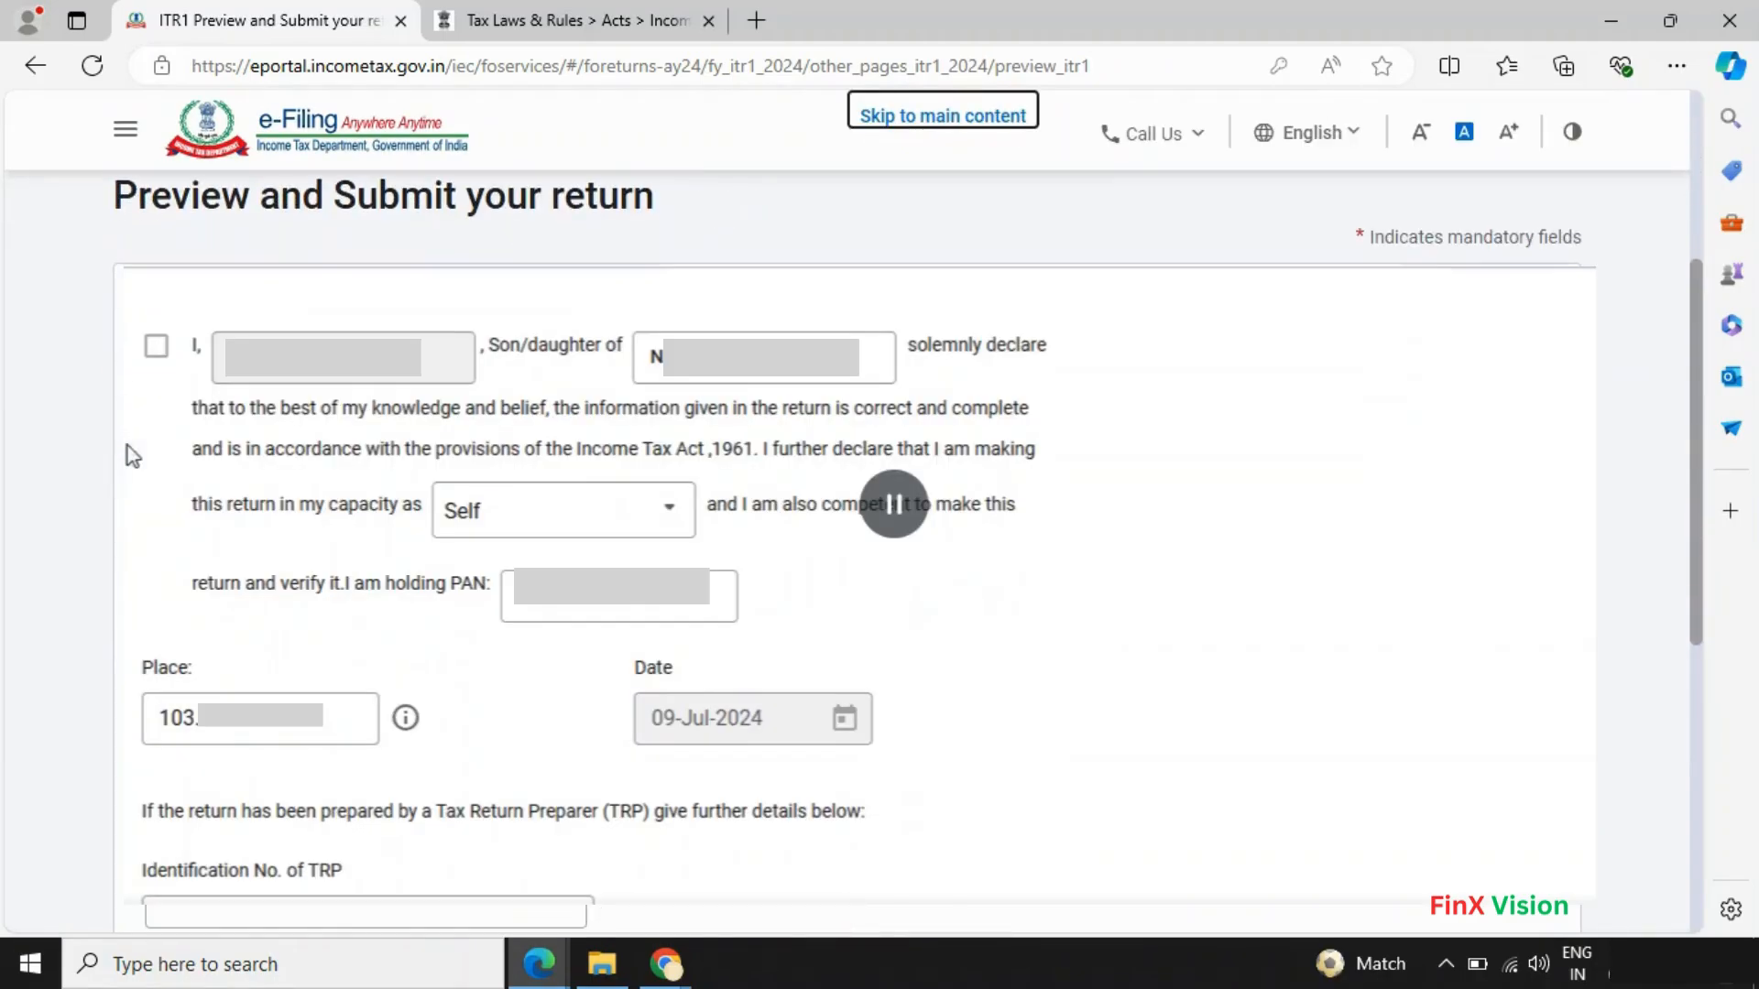
- Accept the self-declaration and open the full return preview
click(156, 346)
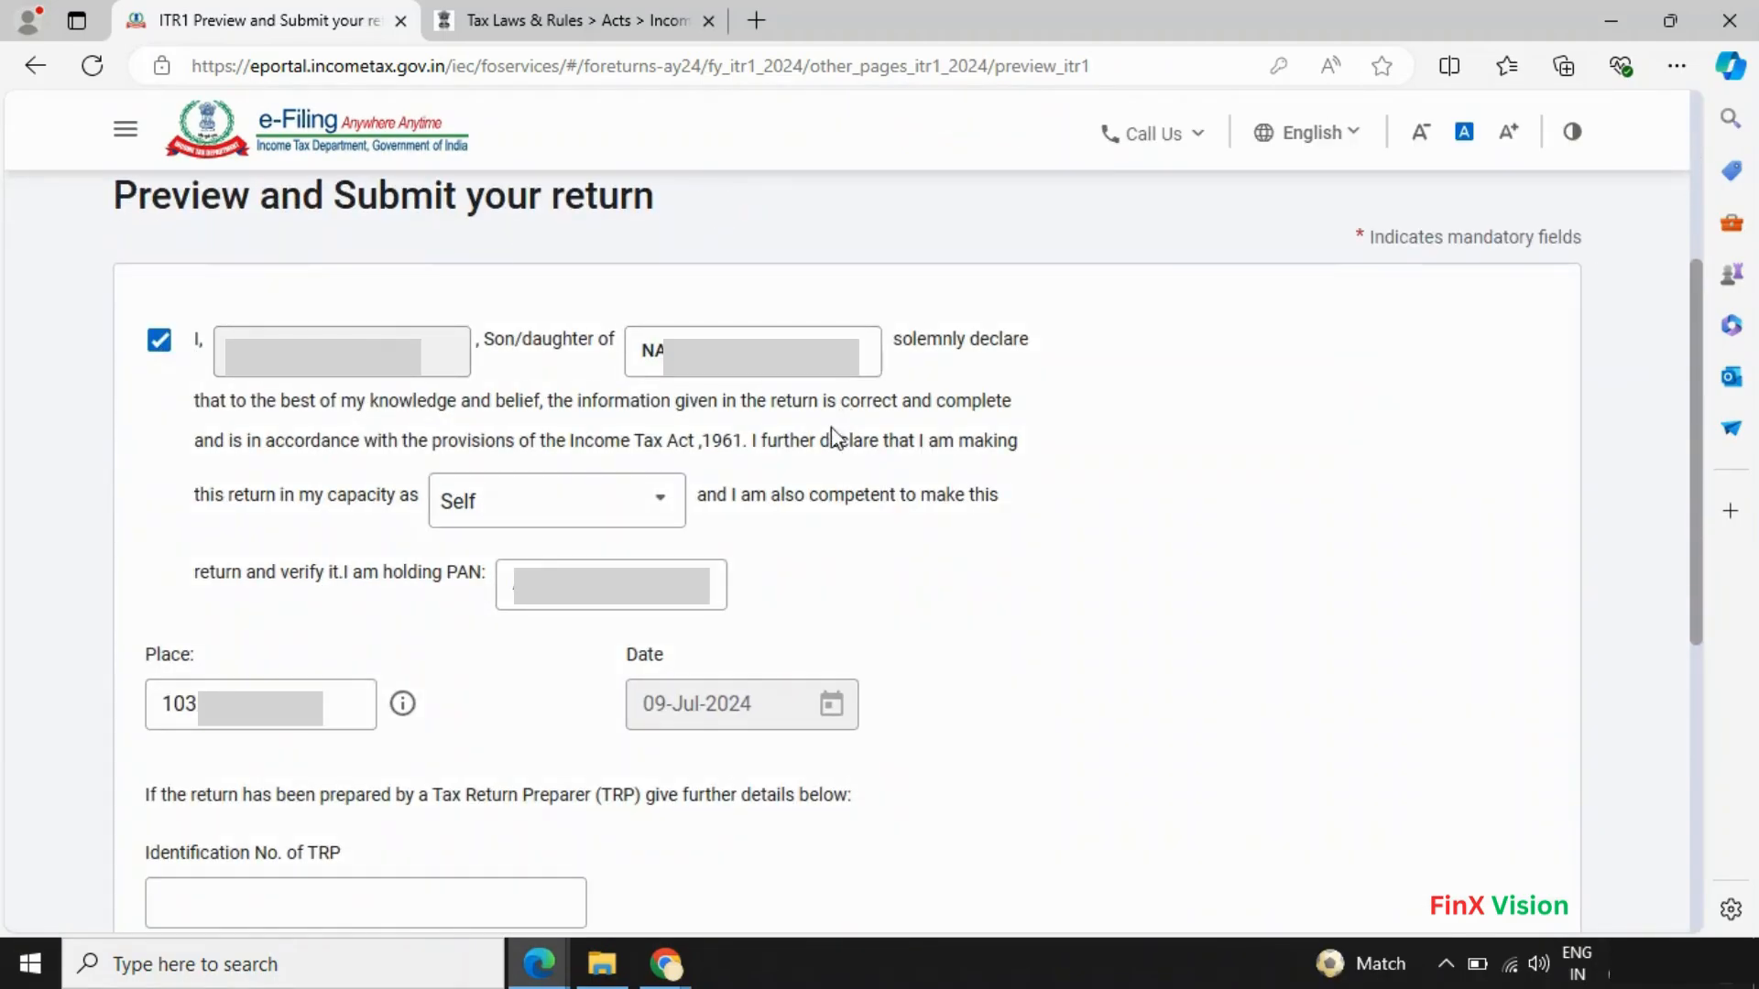
scroll(387, 654, down, 3)
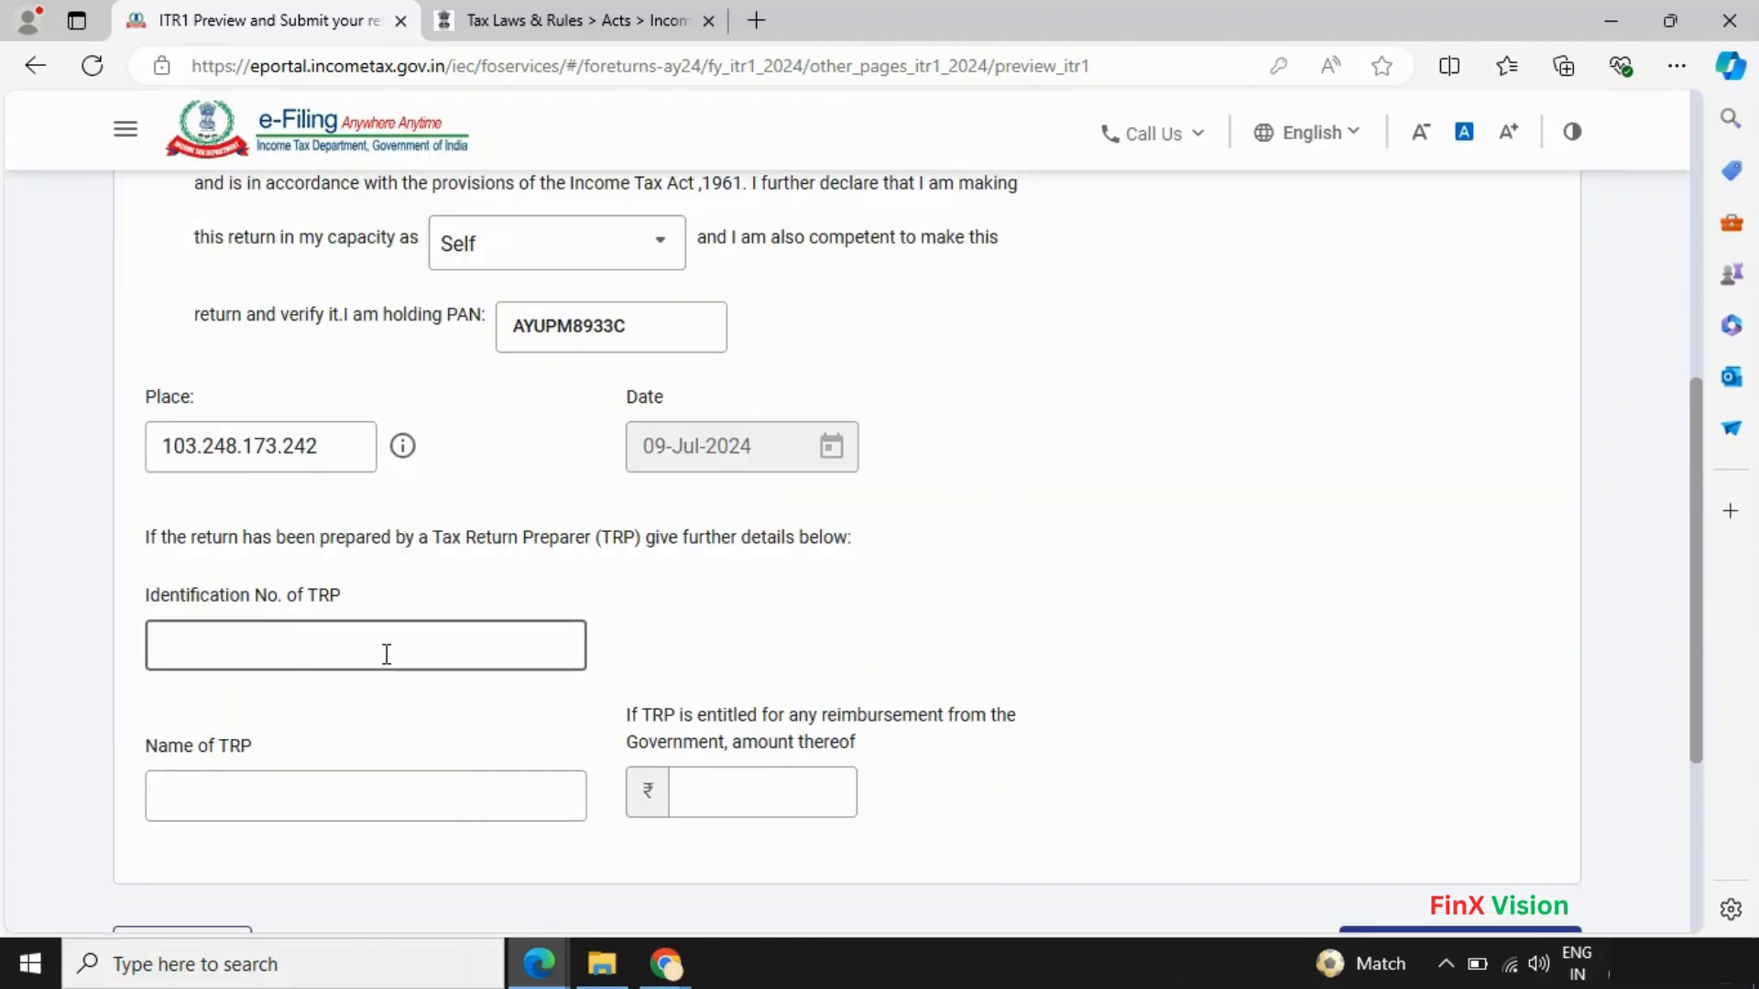
scroll(387, 653, down, 2)
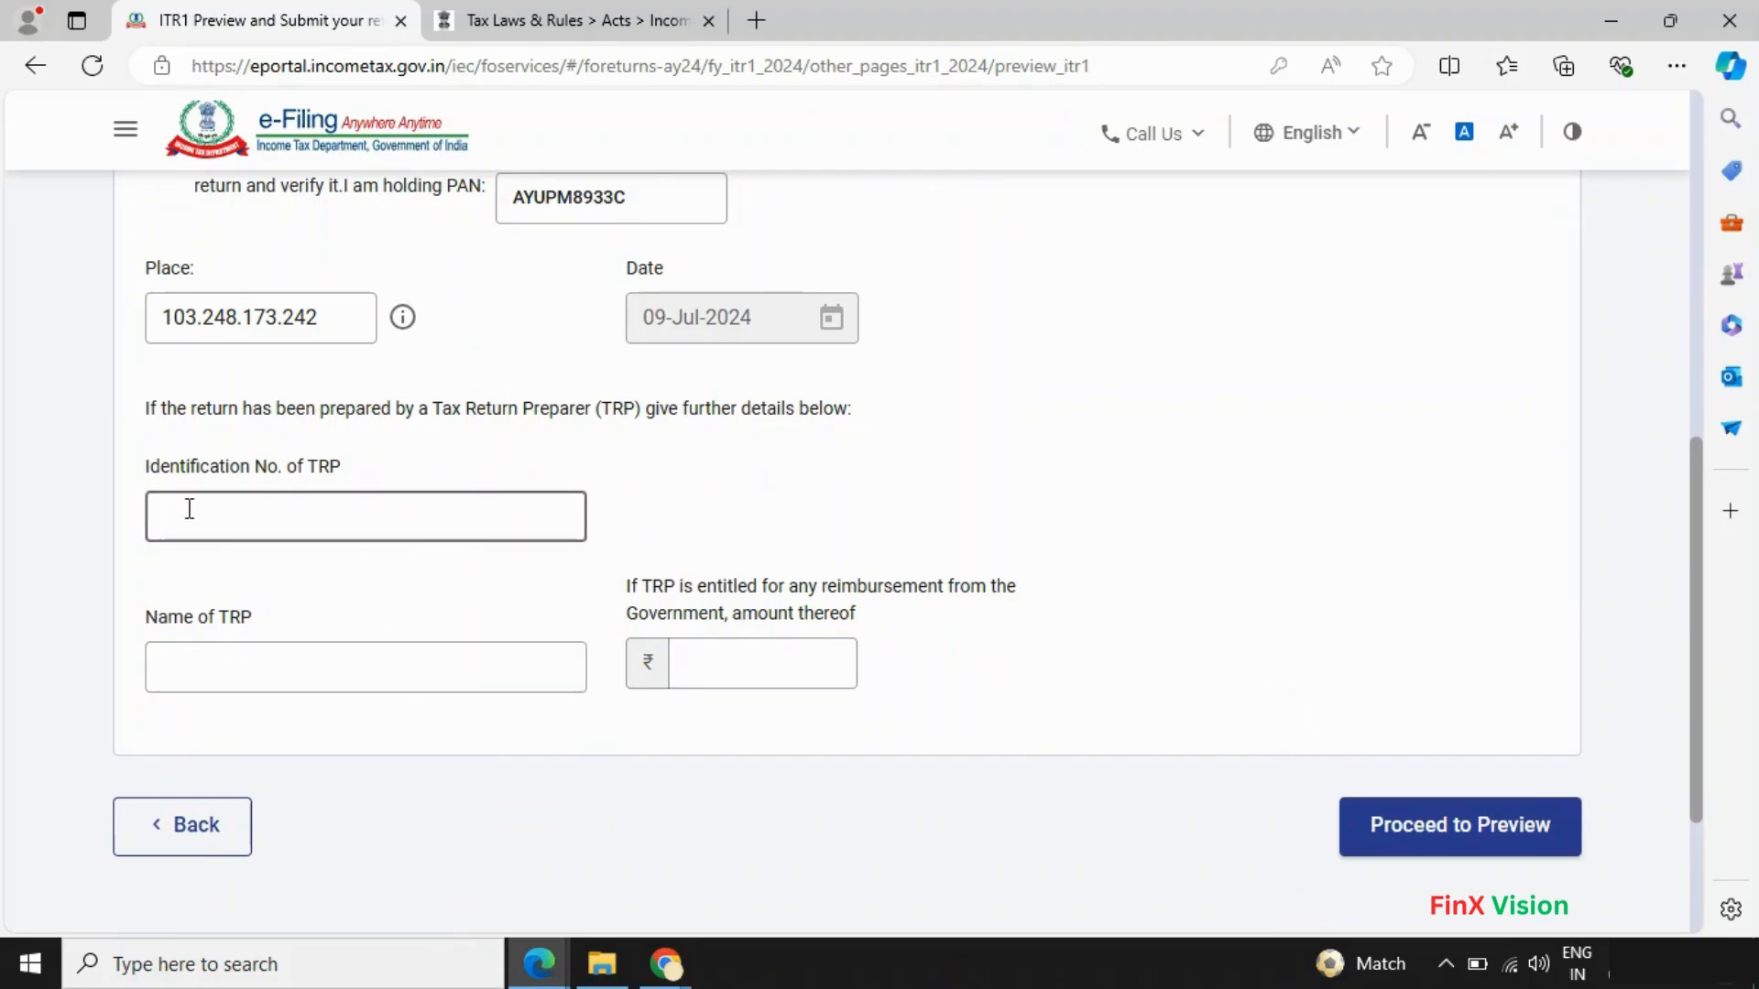
click(1429, 841)
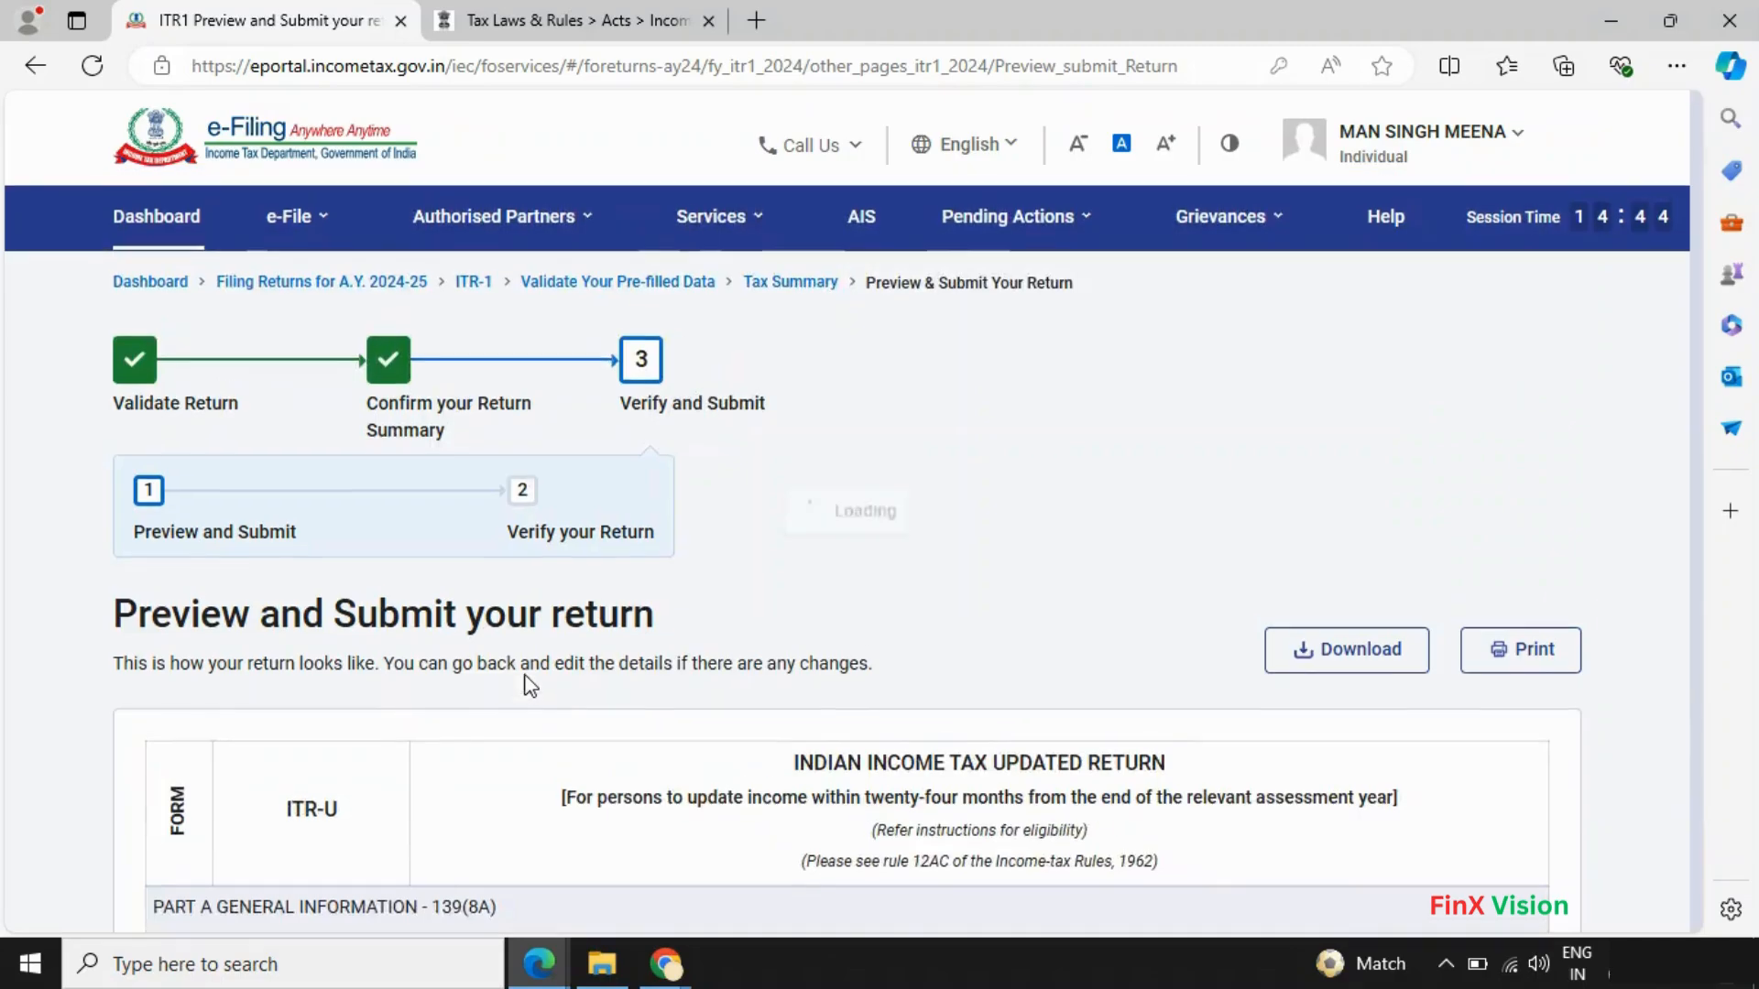
- Review the ITR-1 preview: Total Taxes Paid ₹2,59,203, amount payable and refund both ₹0
scroll(675, 674, down, 5)
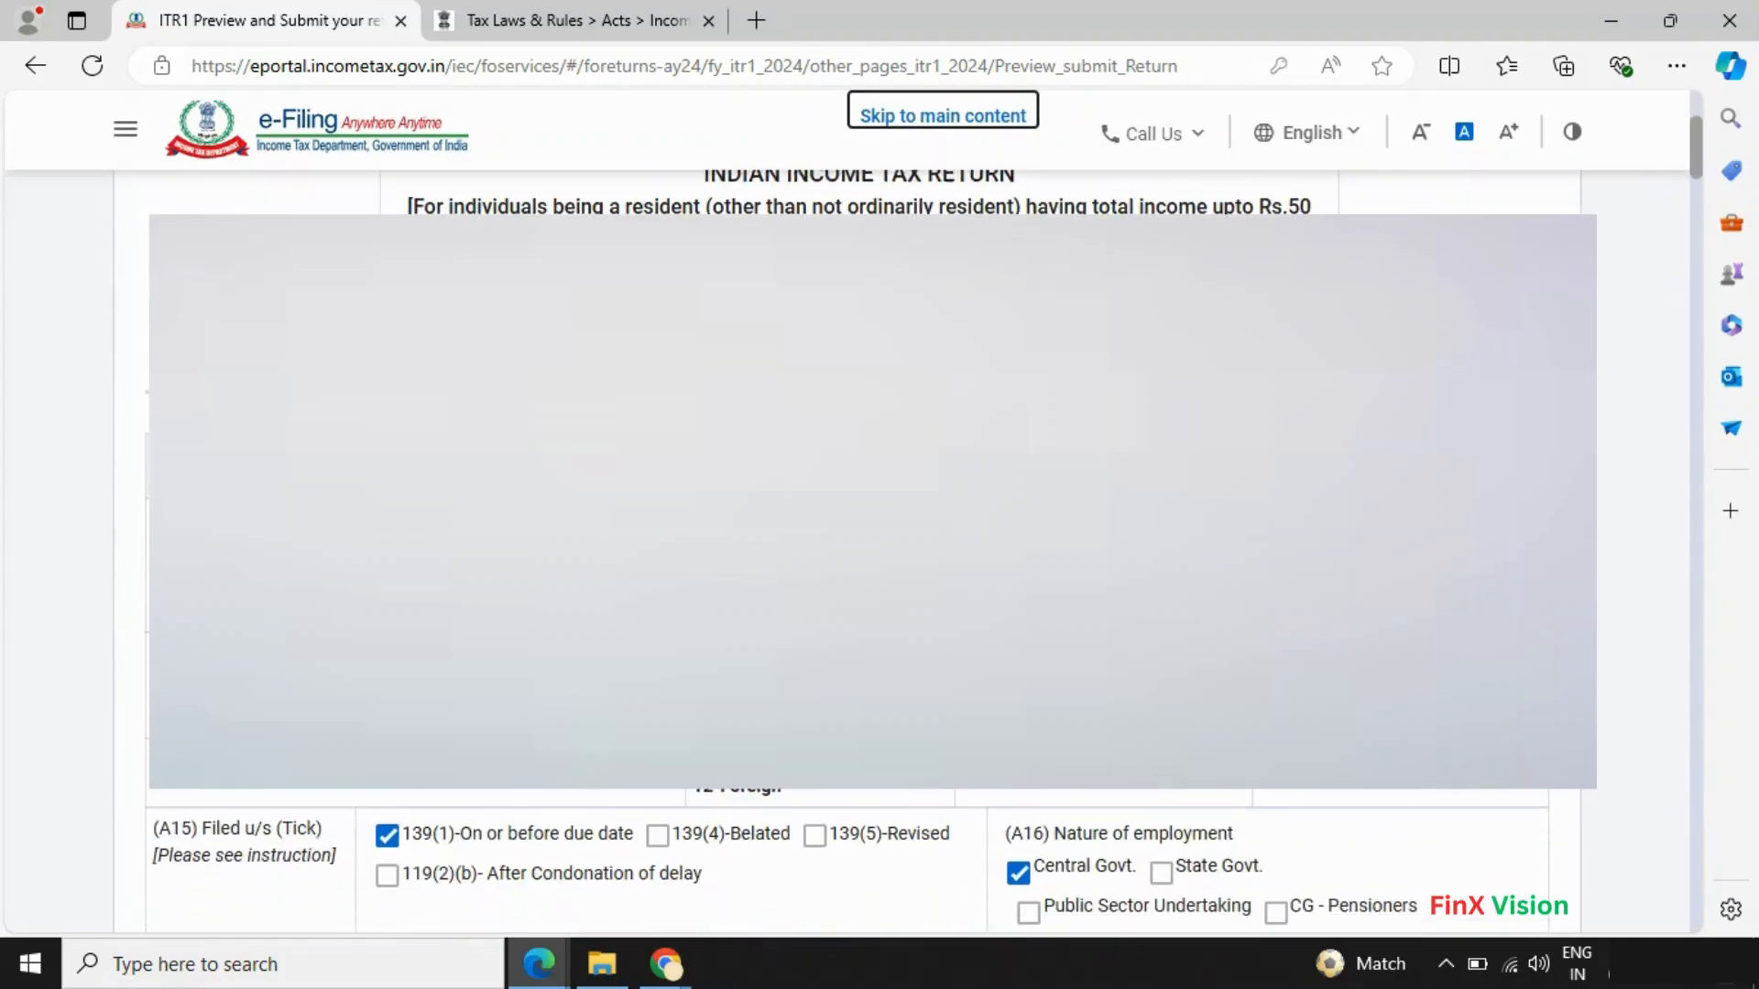
scroll(847, 549, down, 10)
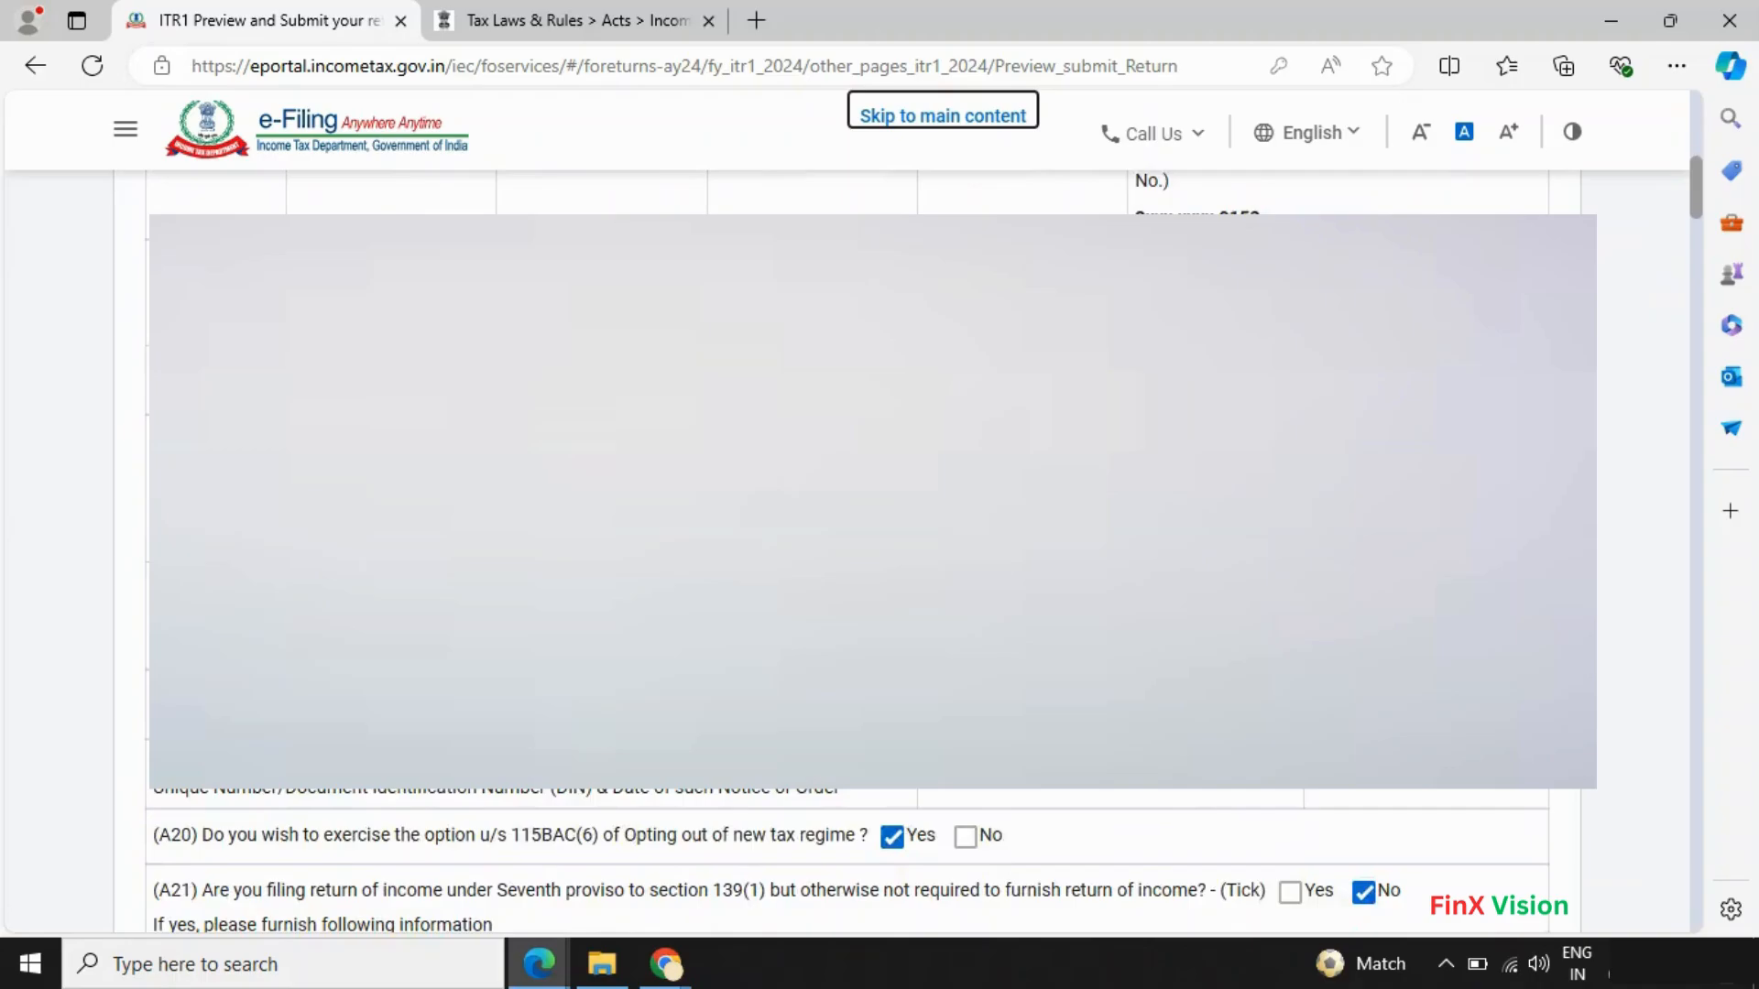
scroll(847, 549, down, 7)
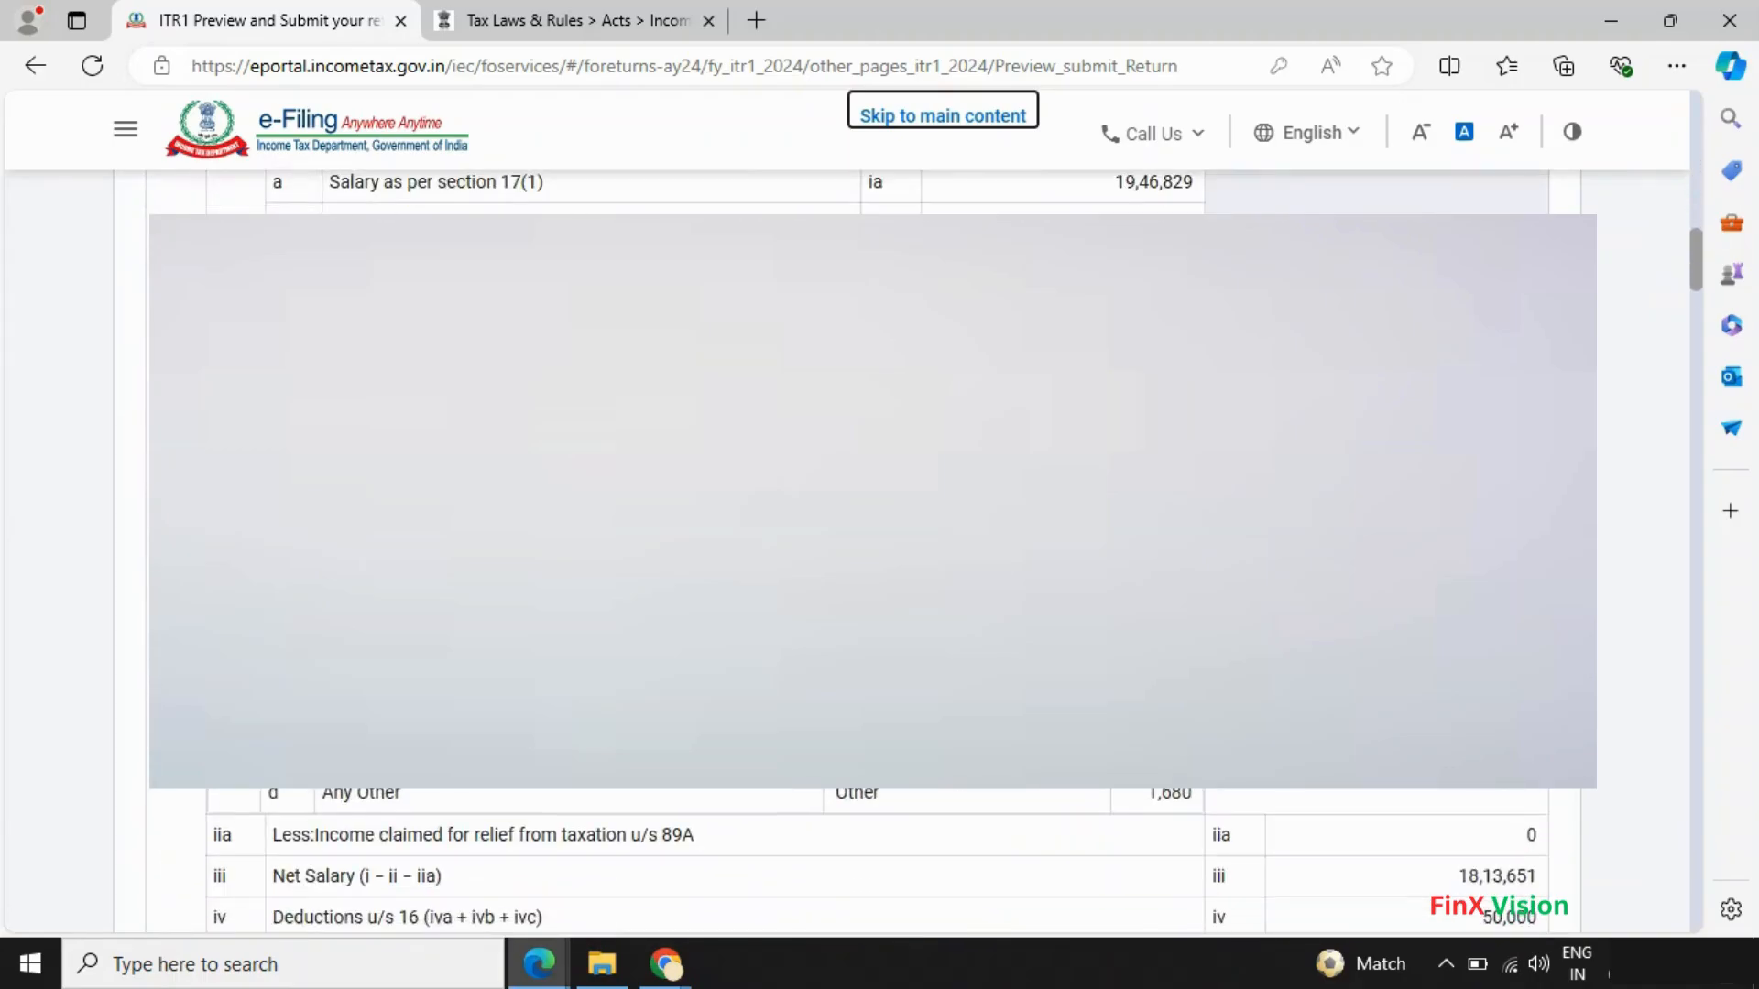
scroll(847, 549, up, 5)
scroll(1122, 595, down, 10)
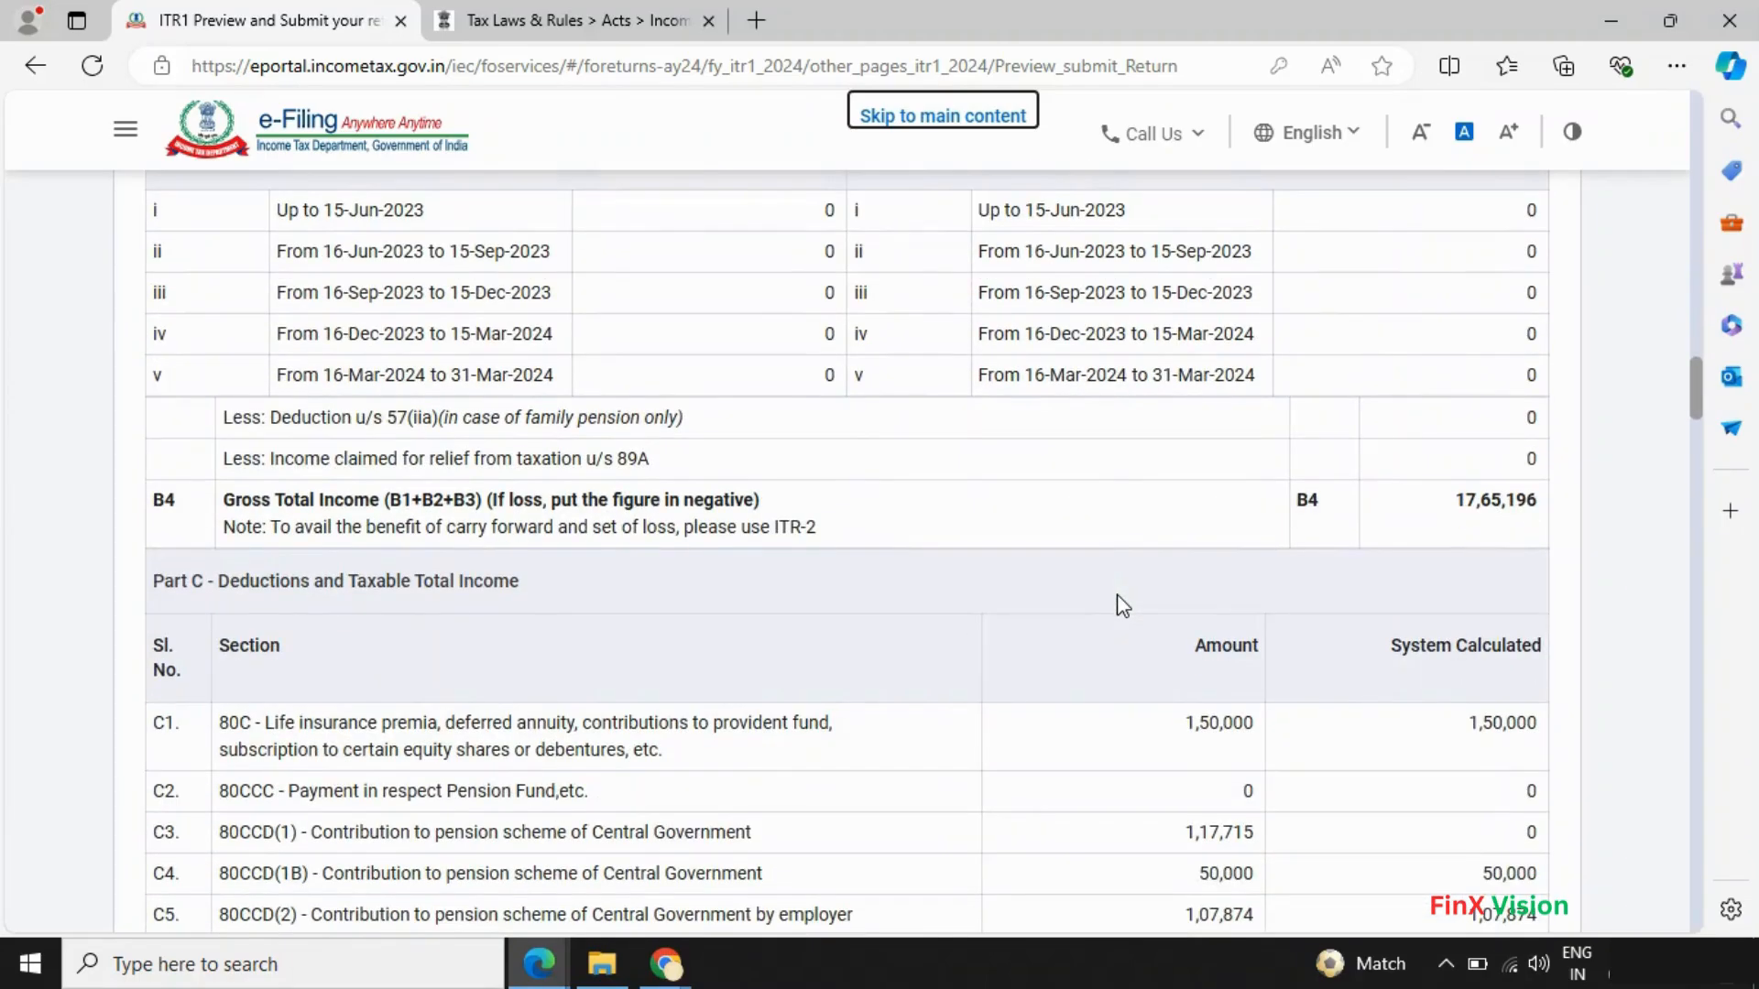
scroll(1122, 604, down, 15)
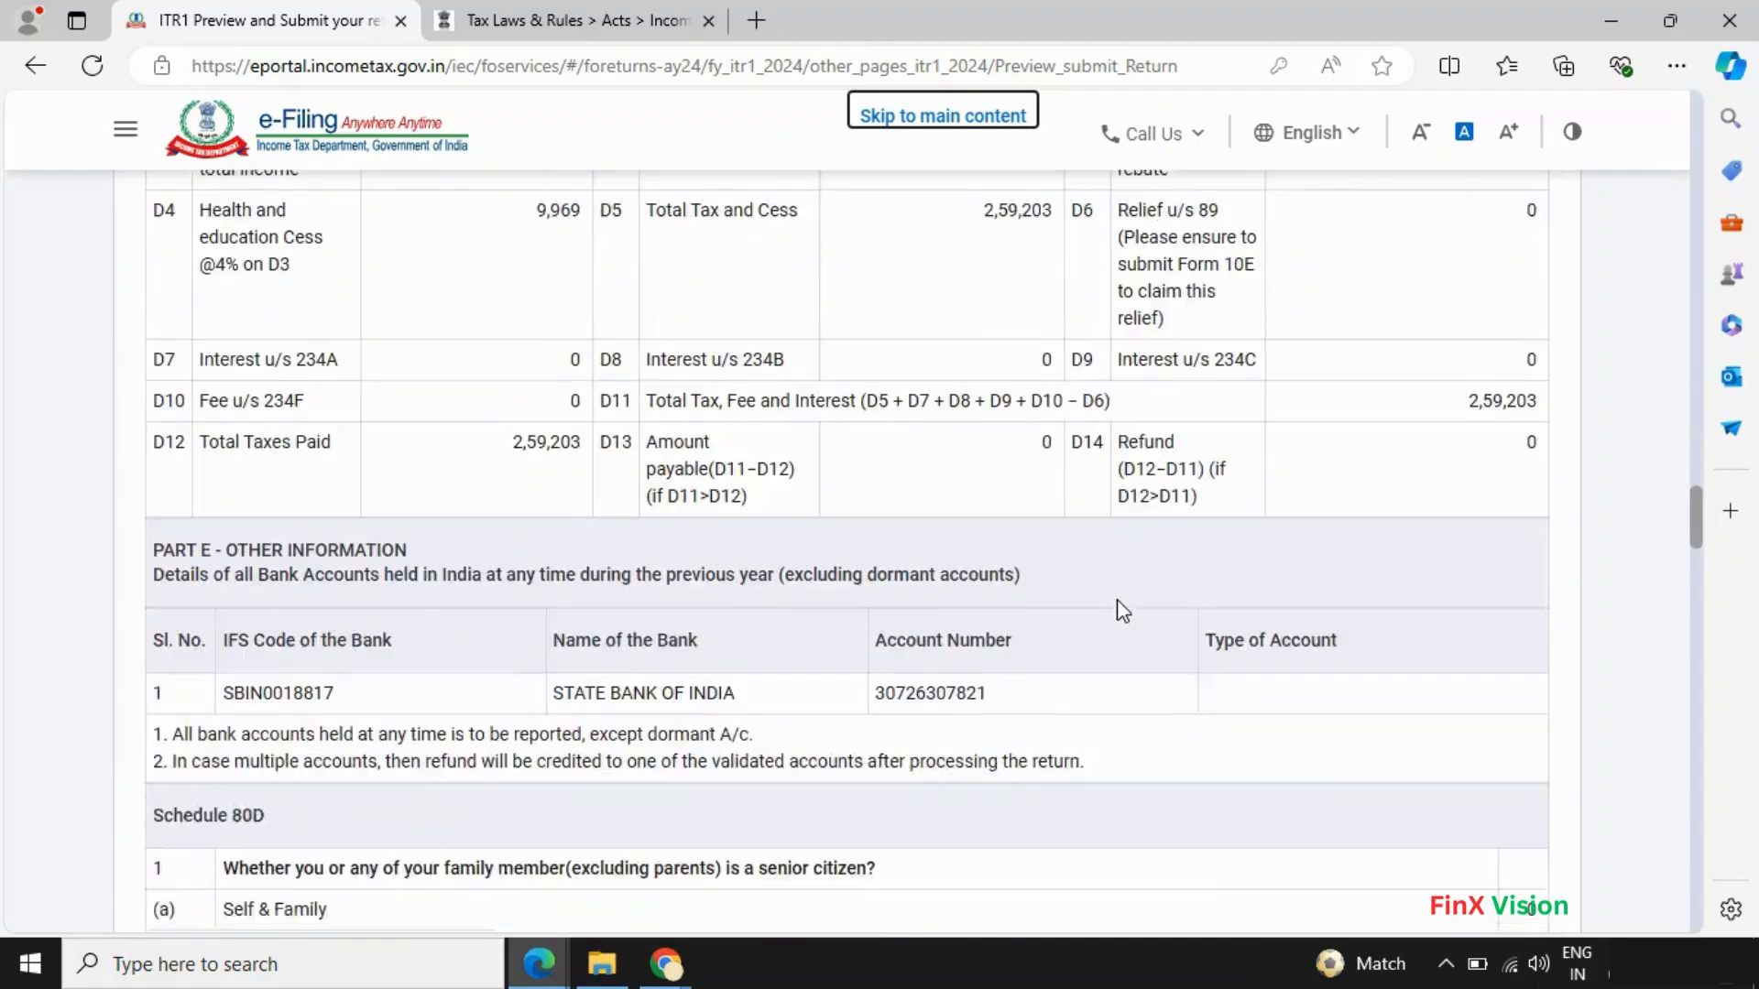
scroll(1122, 610, down, 20)
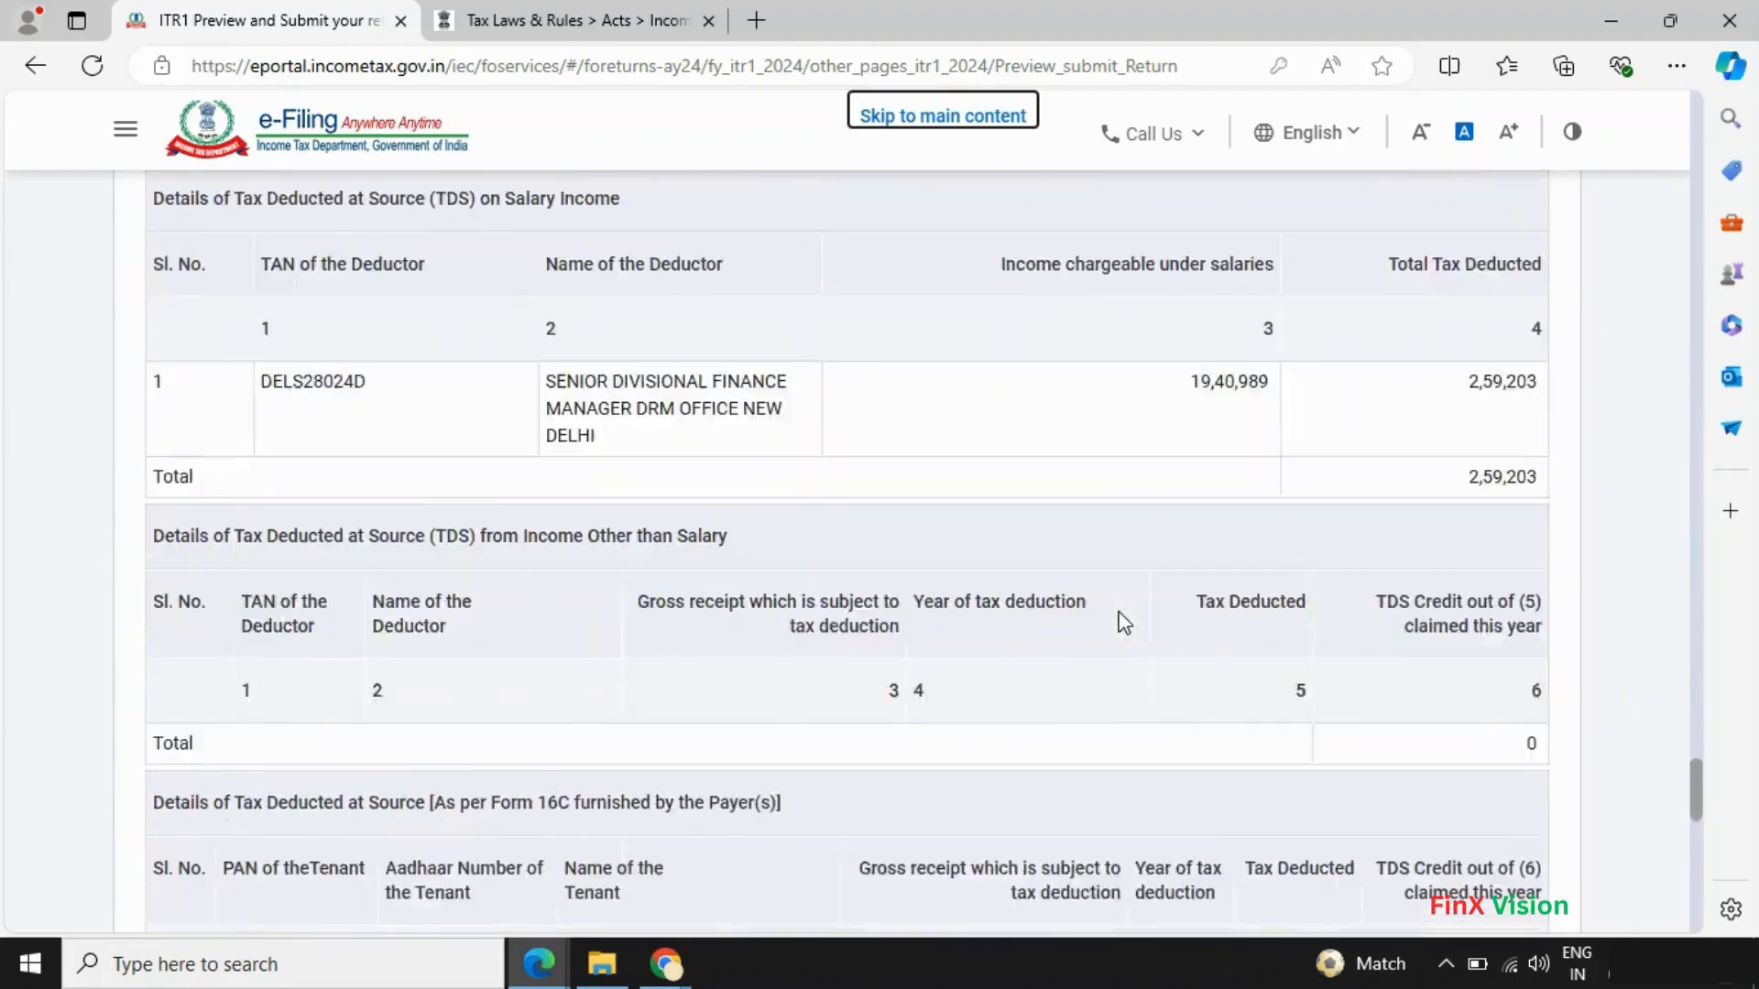
scroll(1125, 622, down, 10)
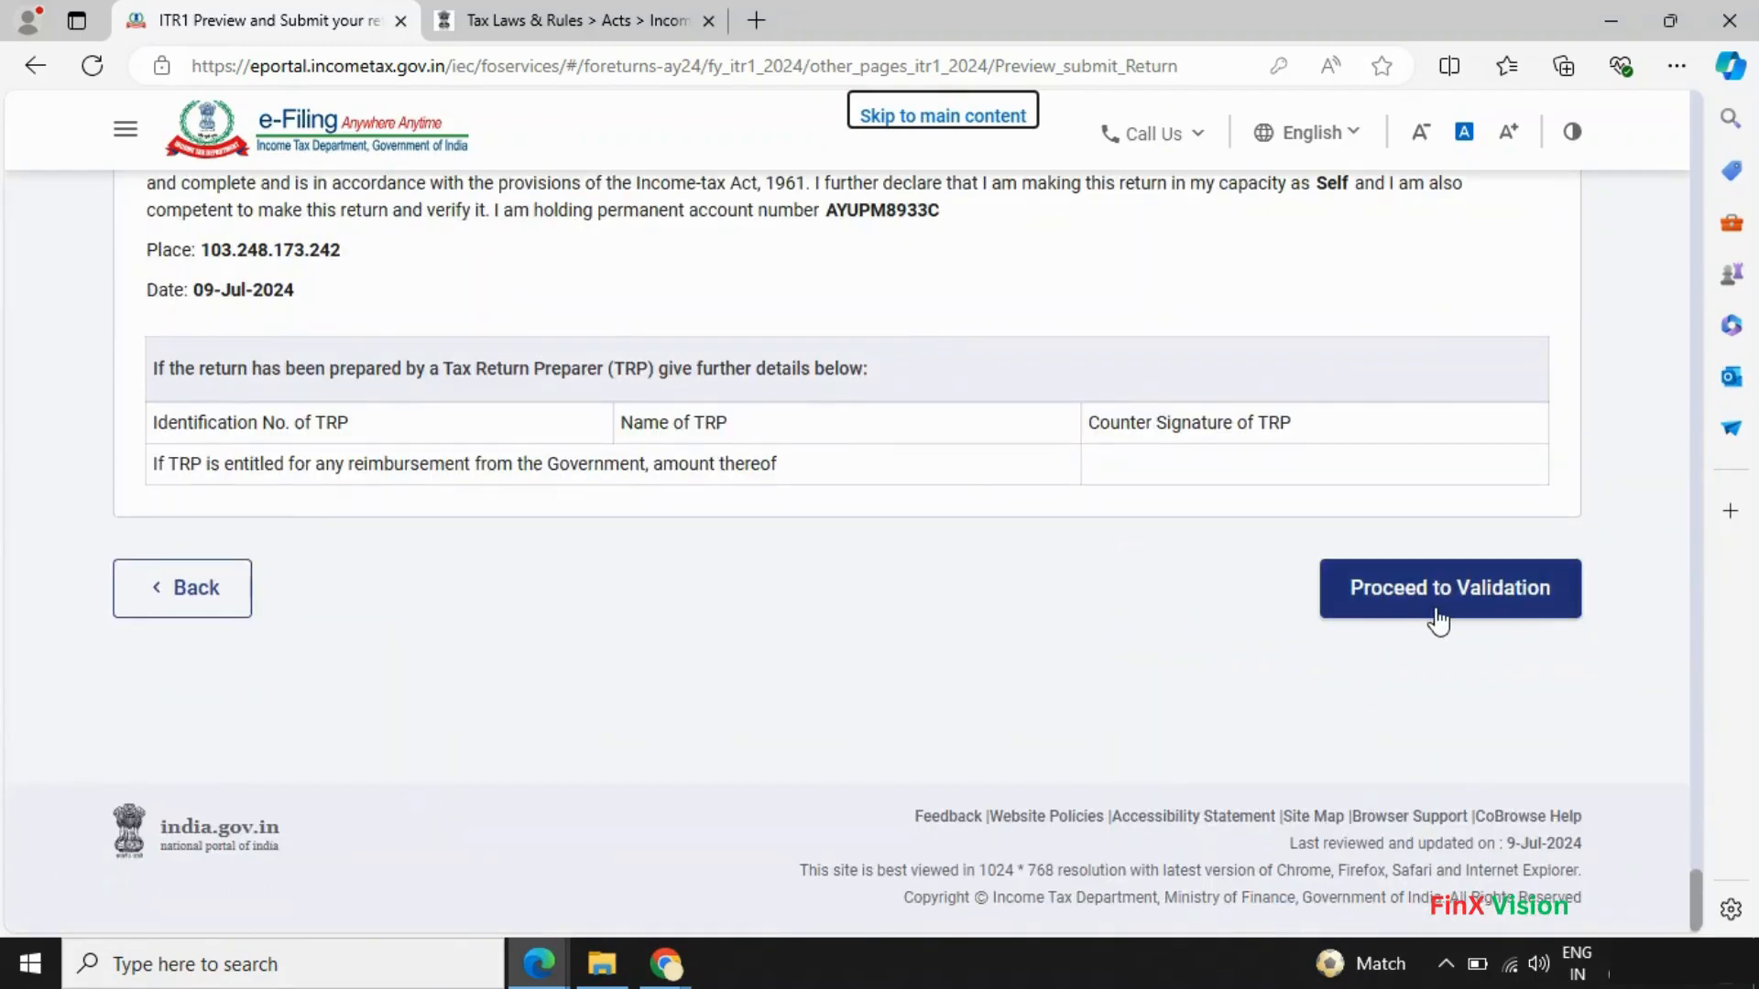
- Send the return for validation and go to the 'Country is mandatory.' error
click(1394, 616)
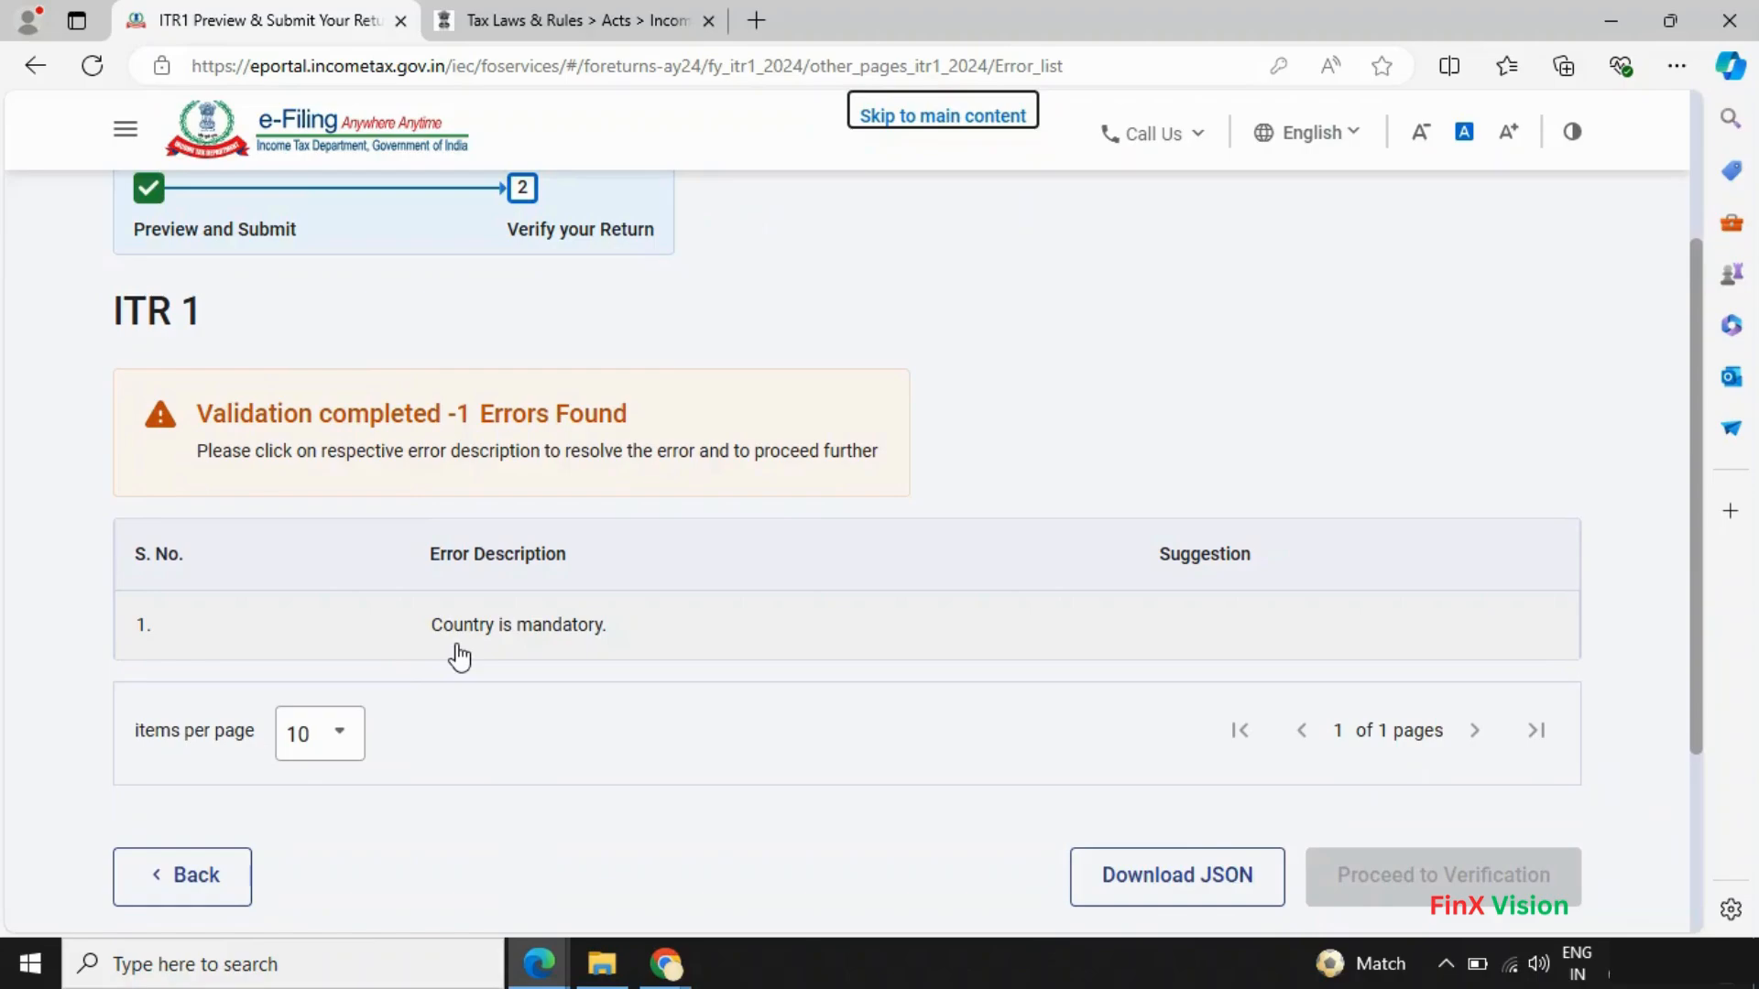
scroll(460, 657, down, 2)
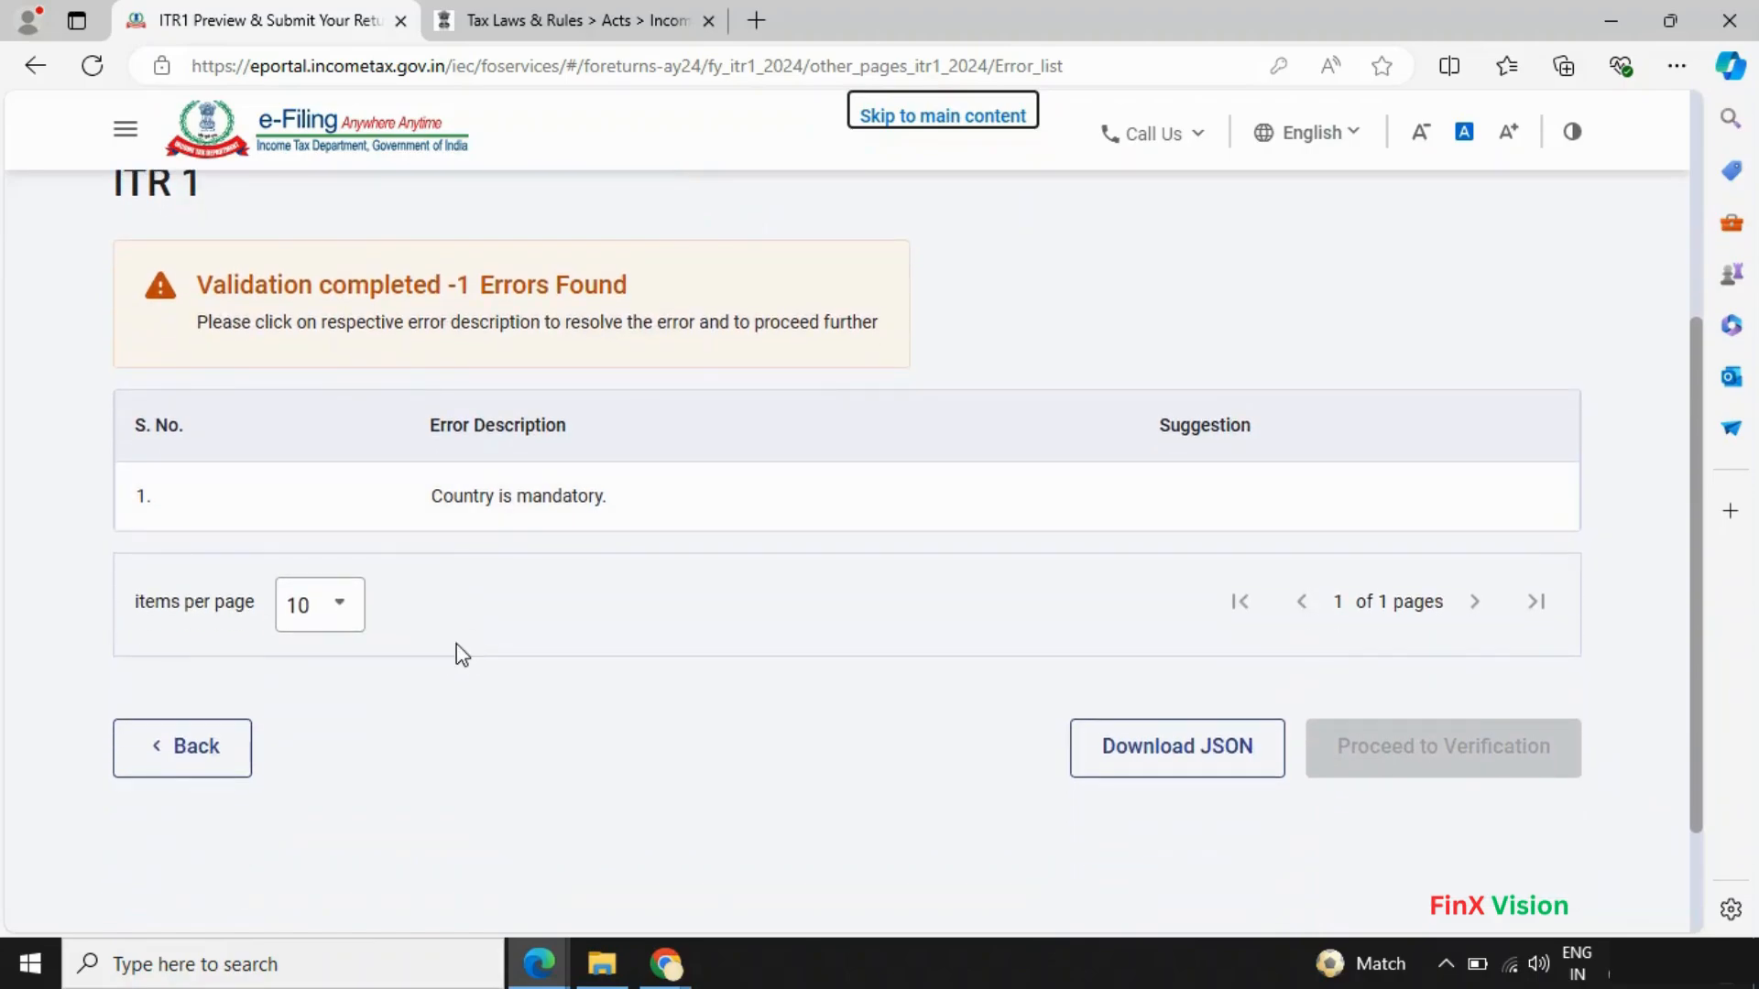
click(525, 497)
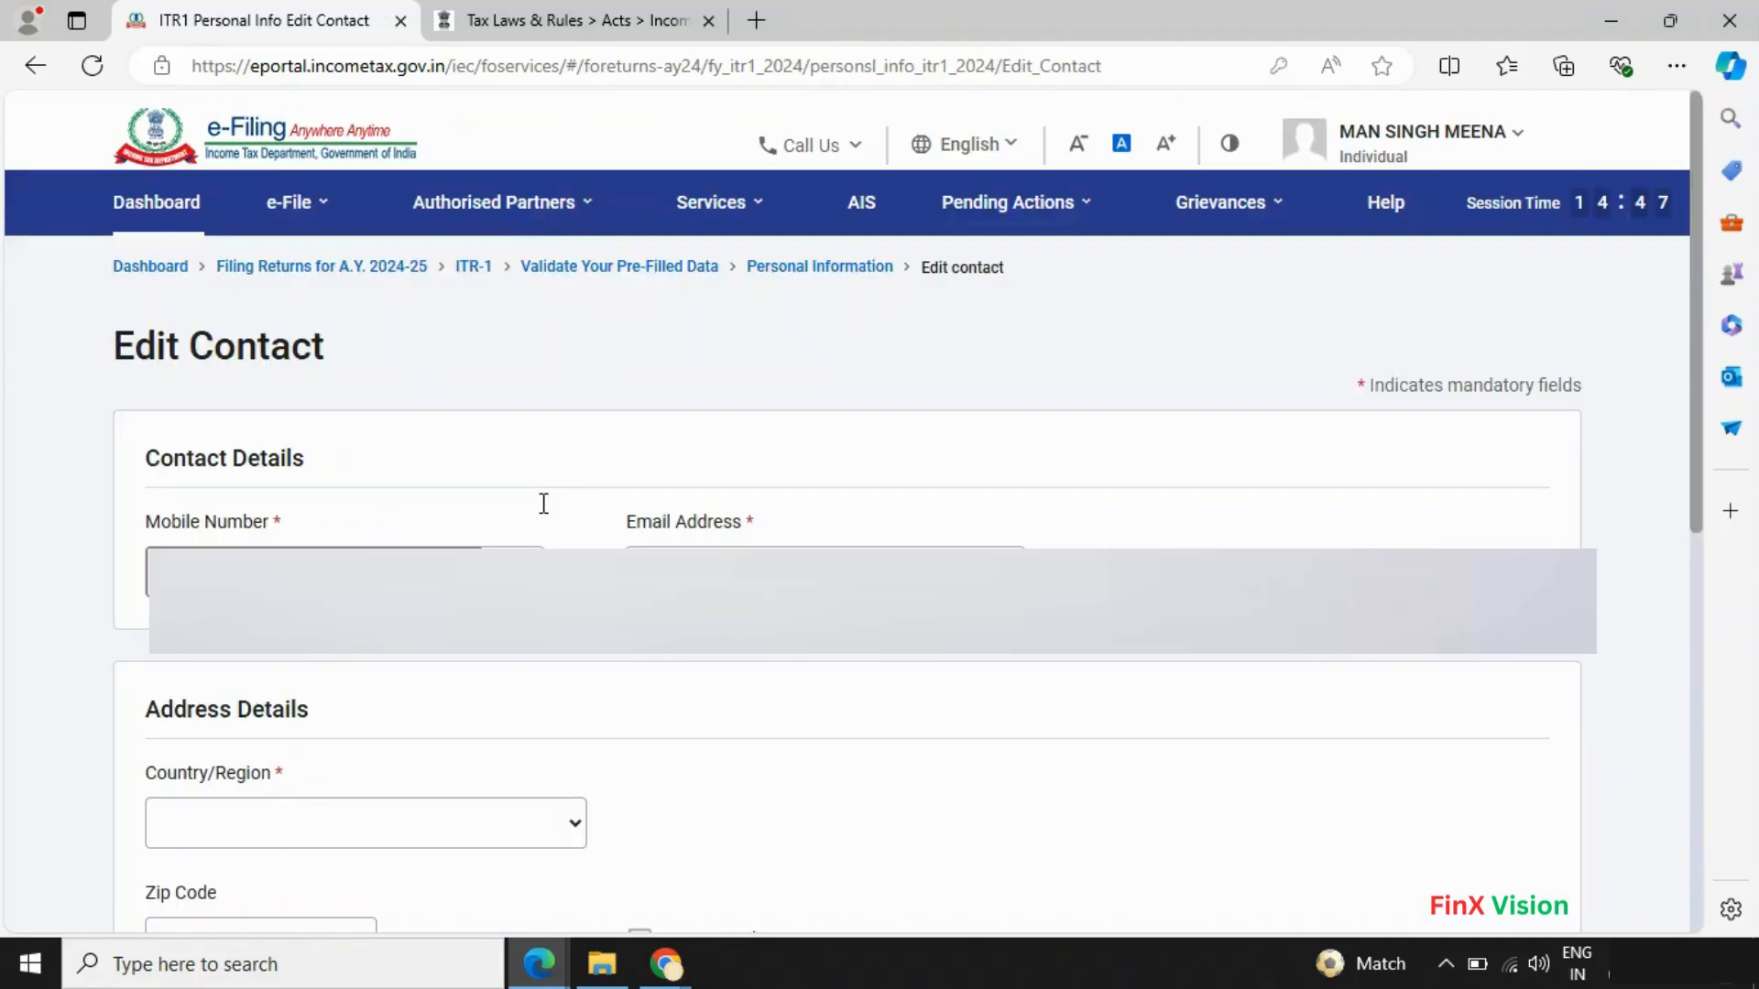
- Set the contact address country to 91 - INDIA, autofill the PIN, keep Haryana, and save
scroll(436, 632, down, 3)
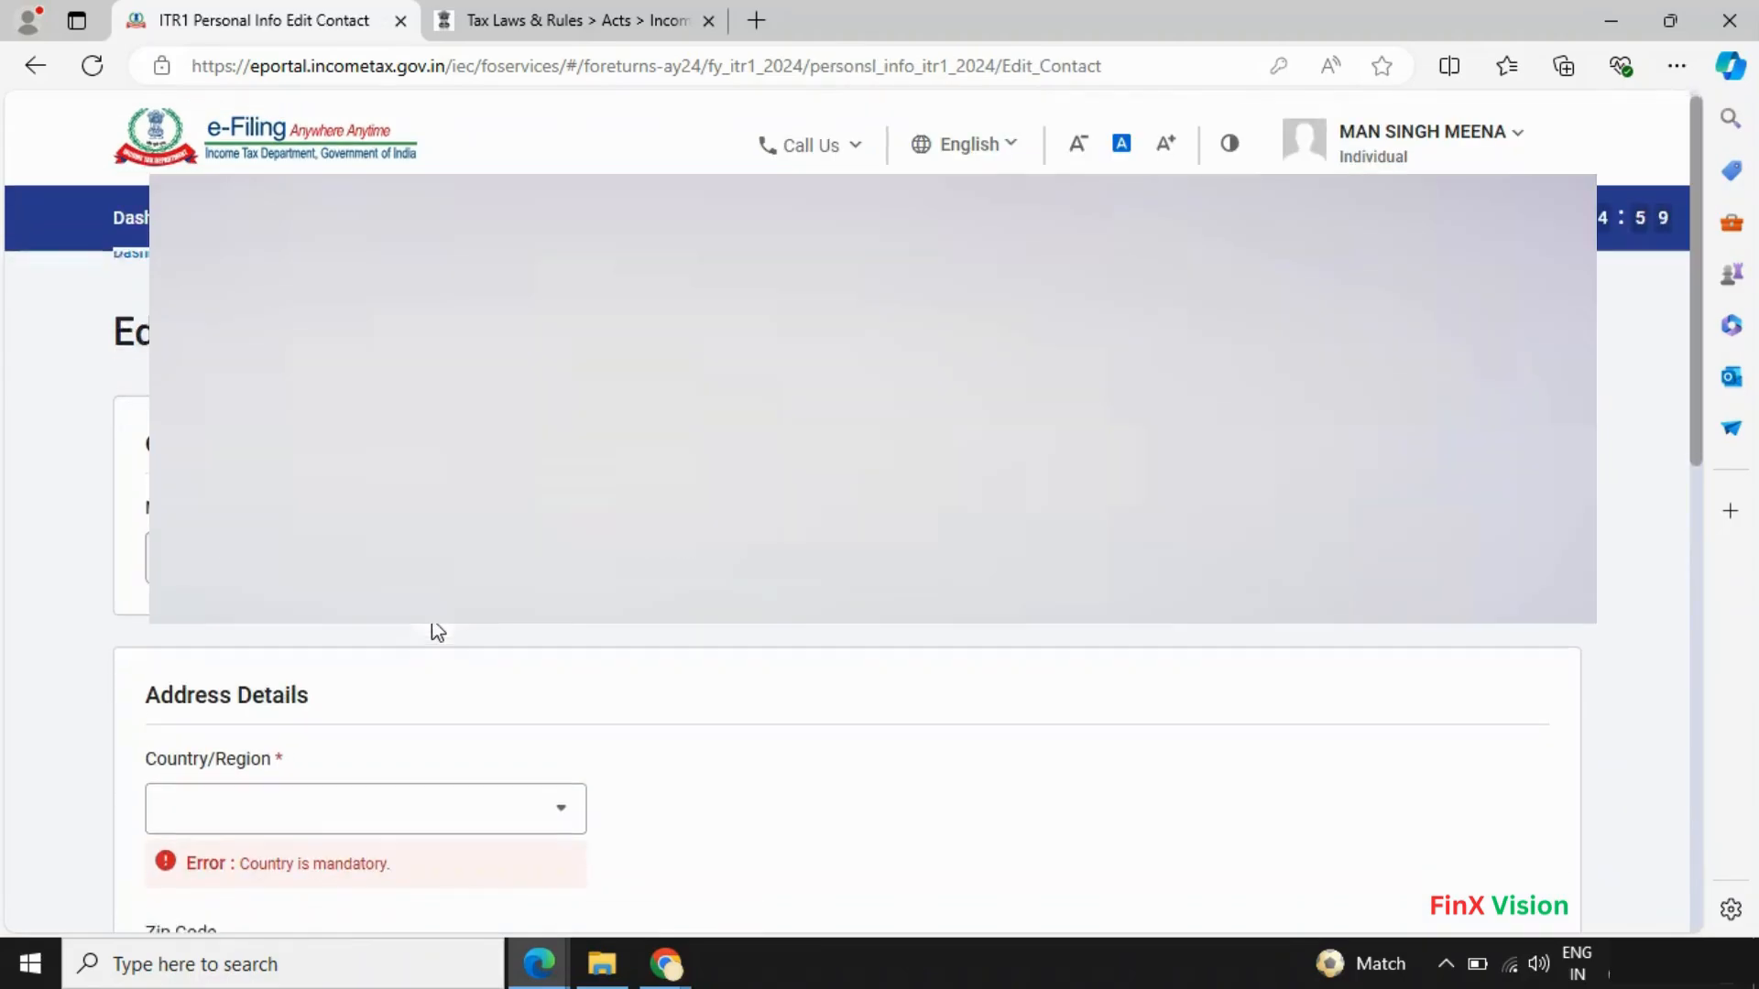
click(534, 519)
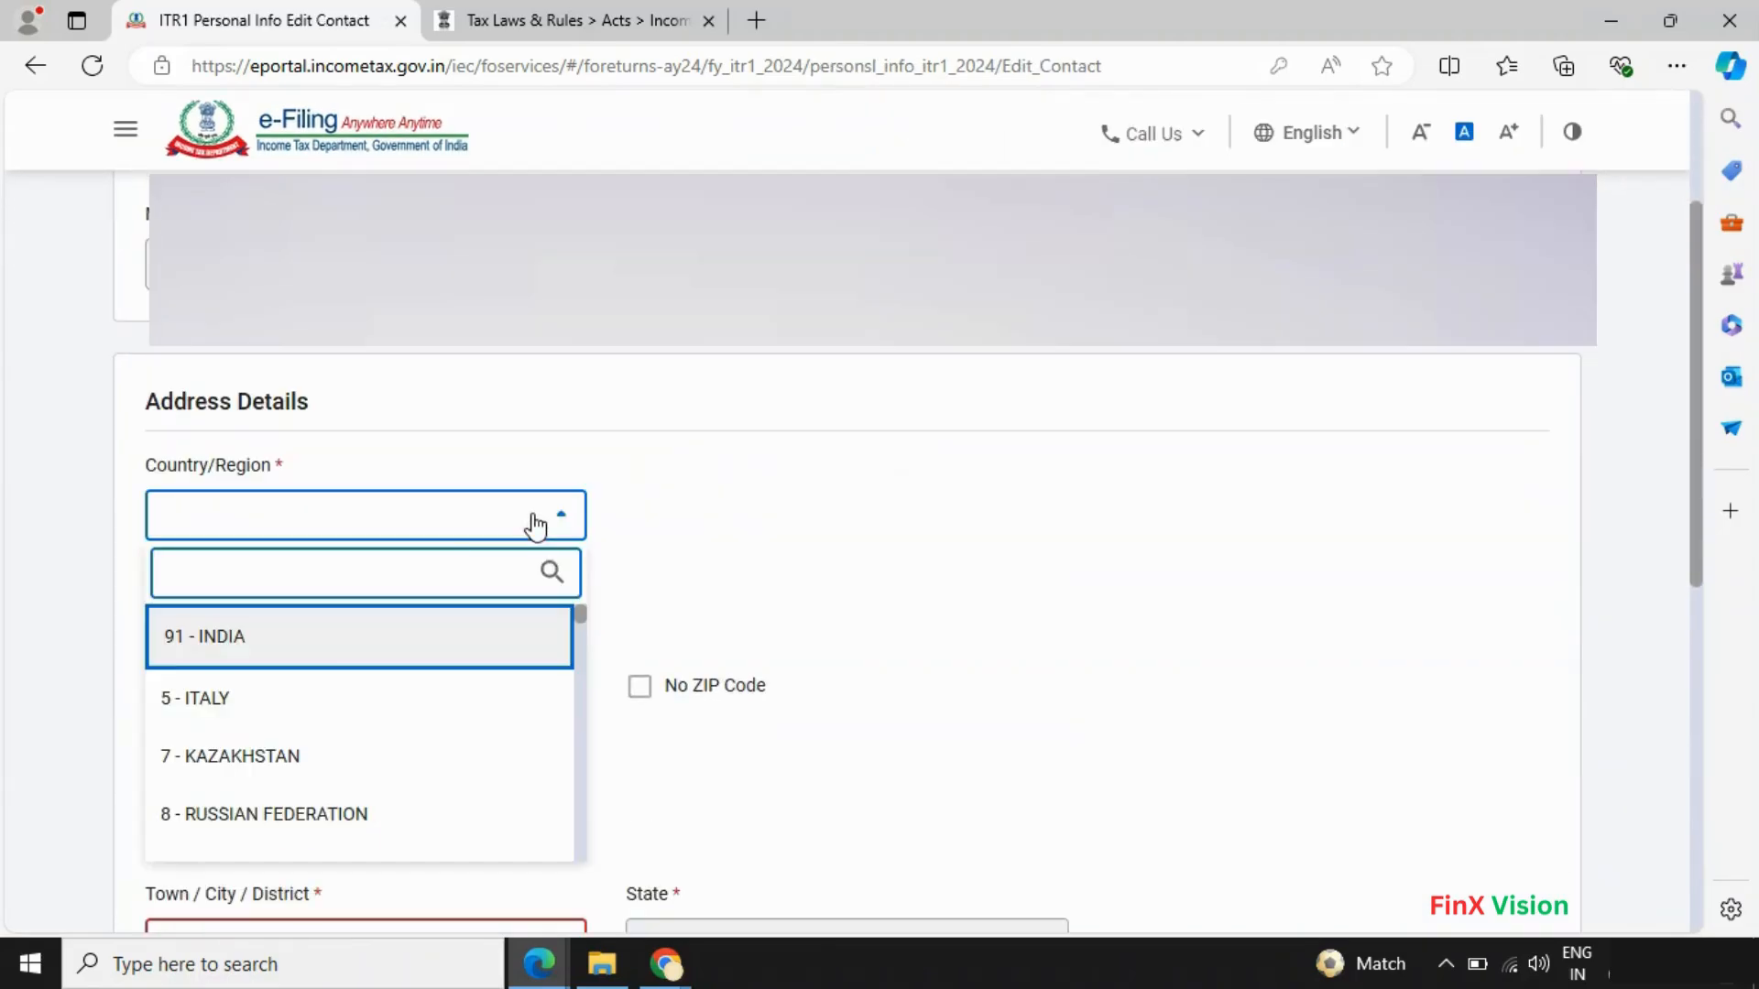
click(304, 657)
click(301, 640)
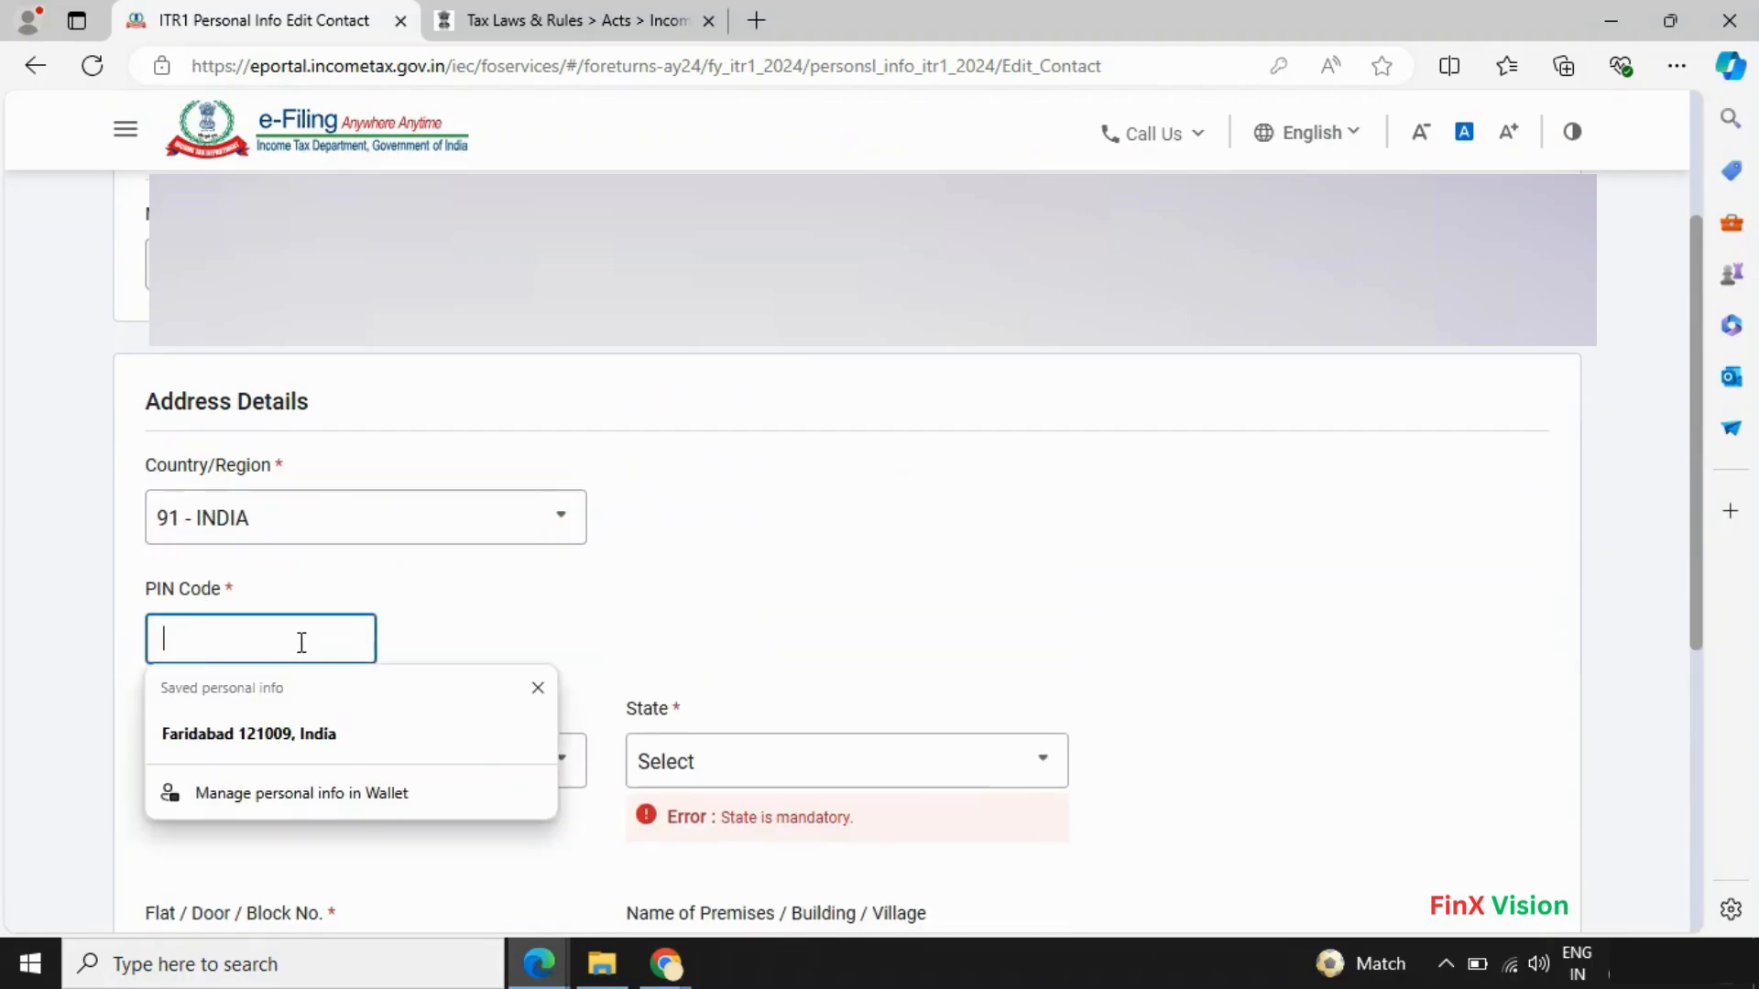
click(293, 728)
scroll(613, 640, down, 4)
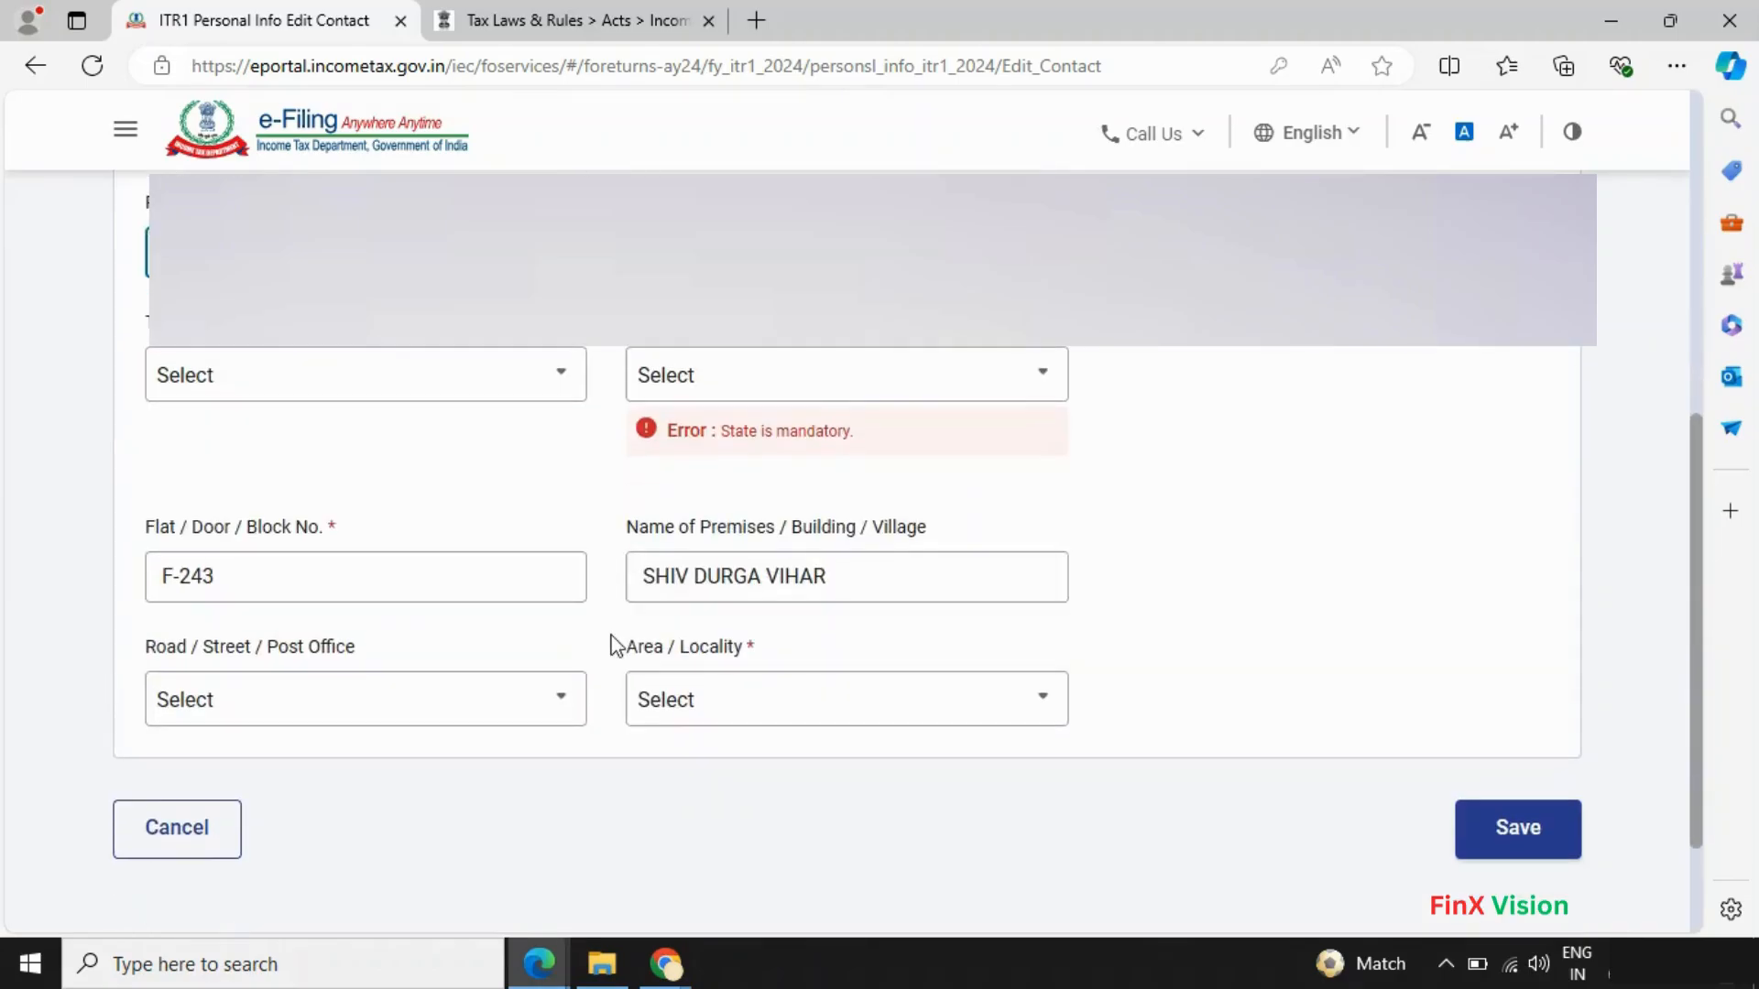
click(837, 401)
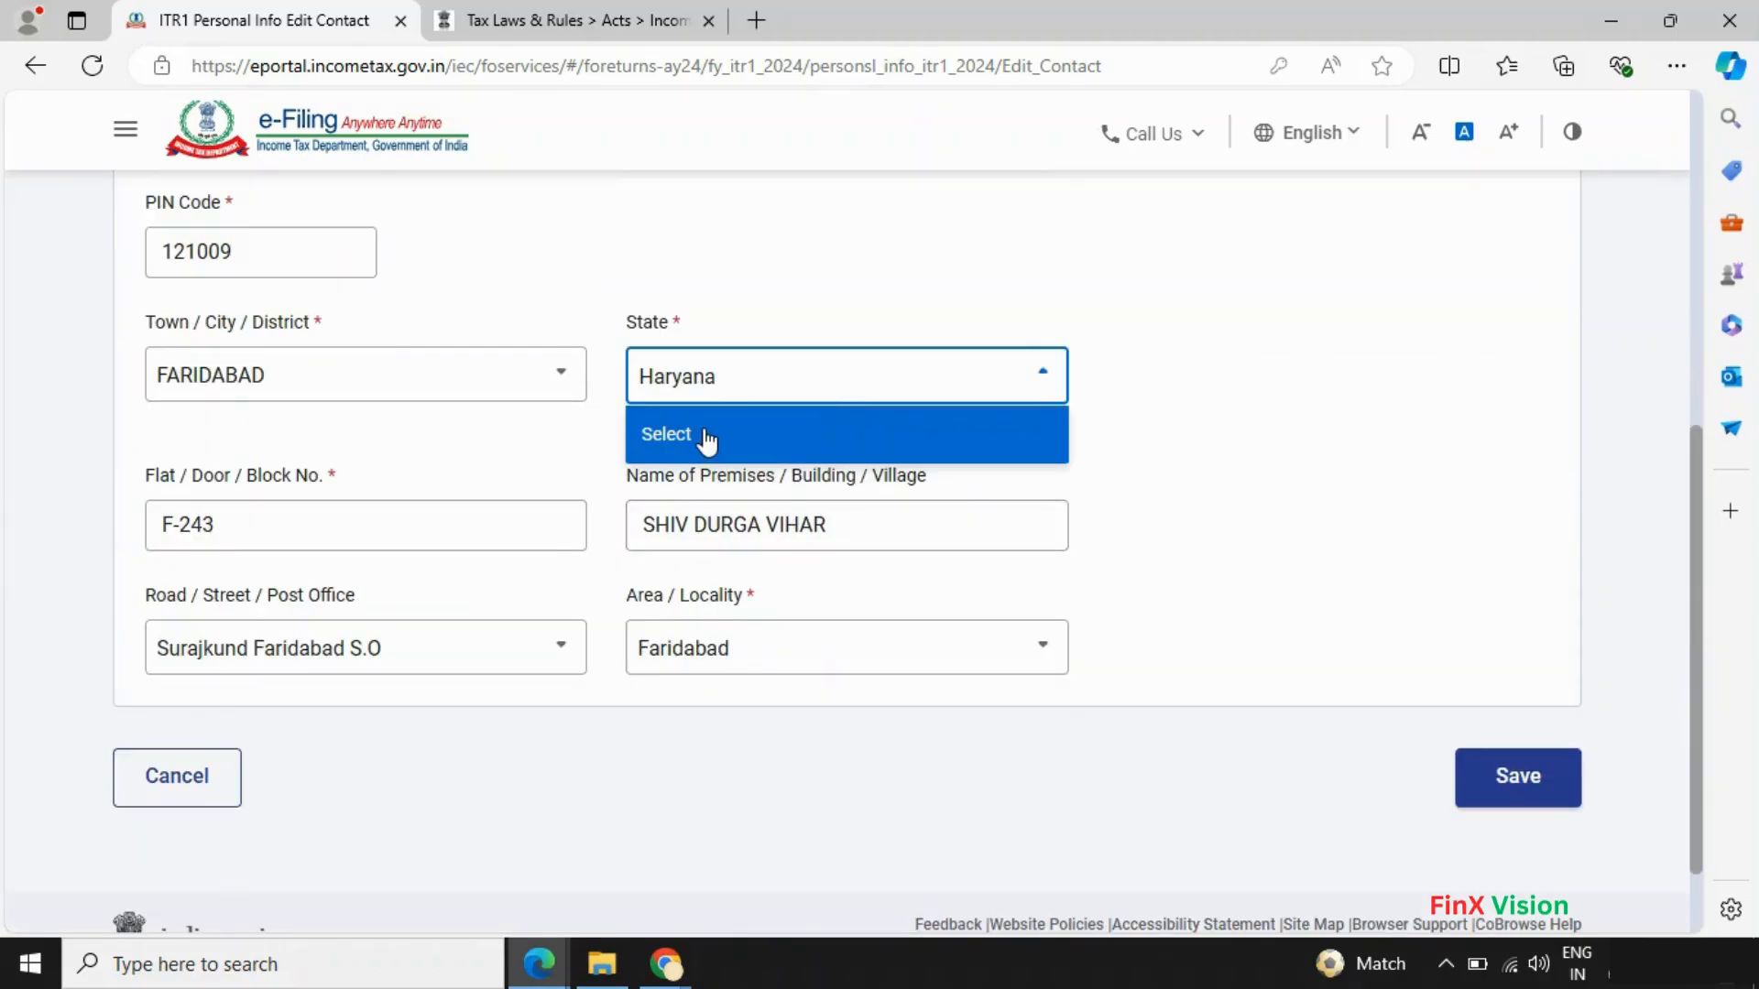
click(728, 392)
click(1513, 774)
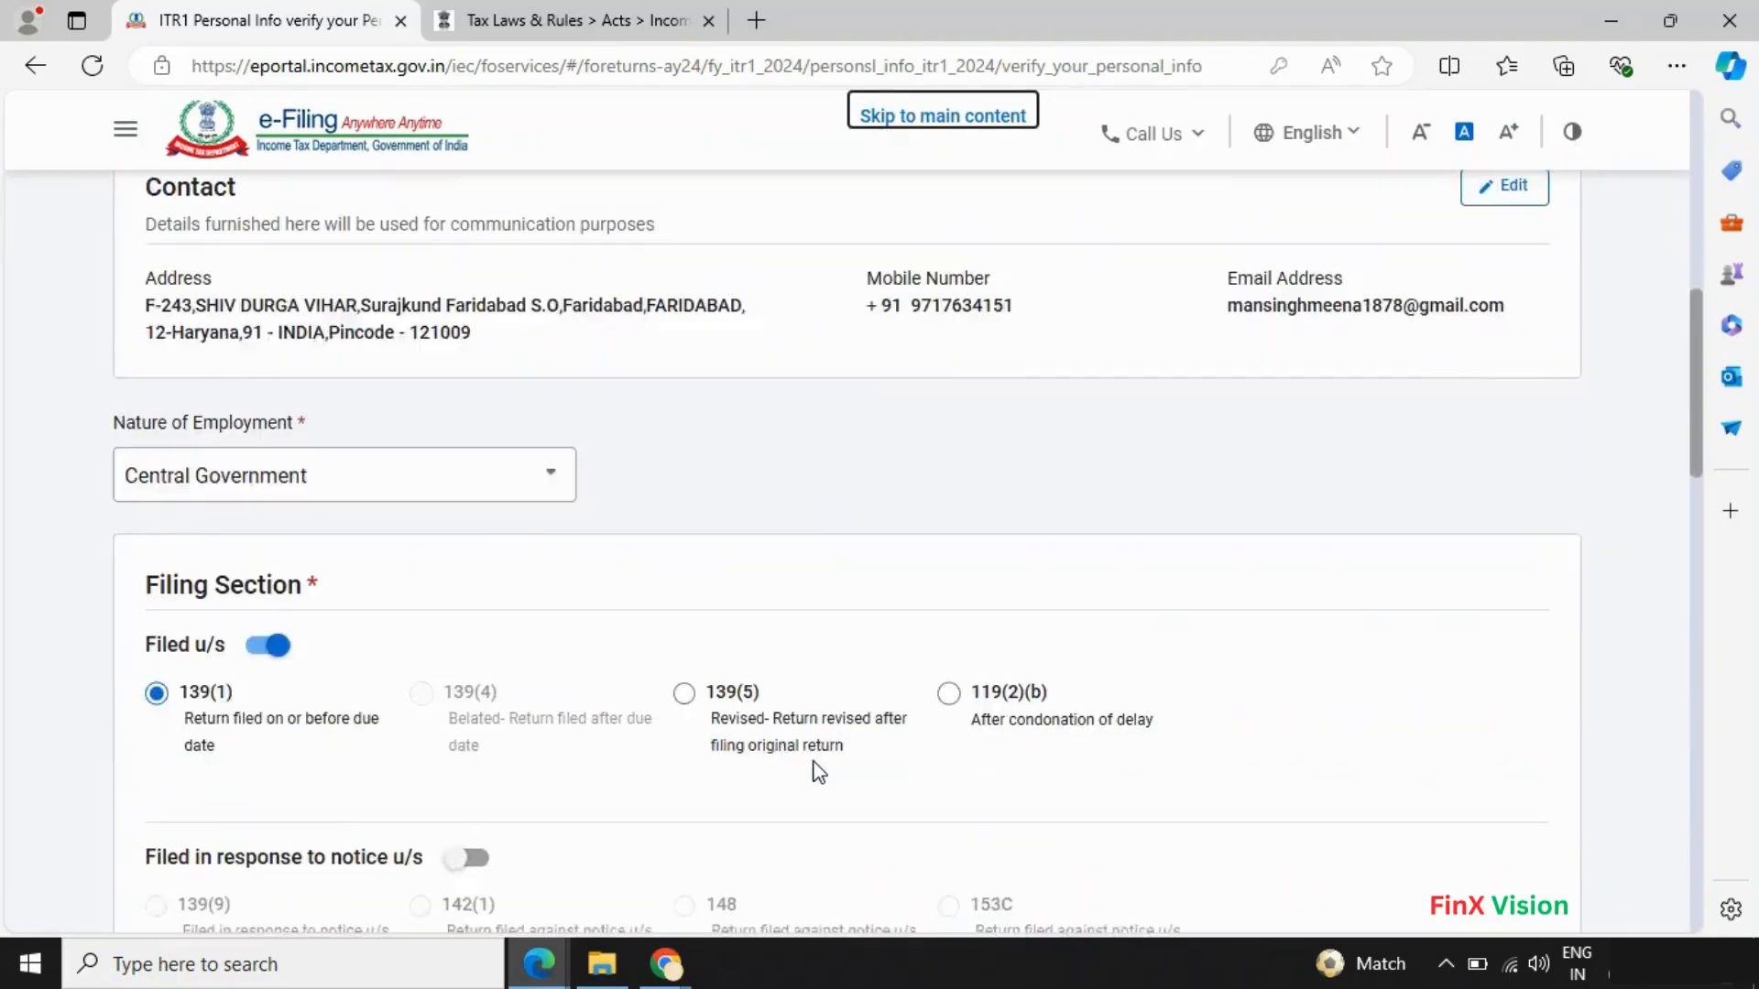
- Confirm the corrected personal information and proceed from the Return Summary
scroll(818, 772, down, 15)
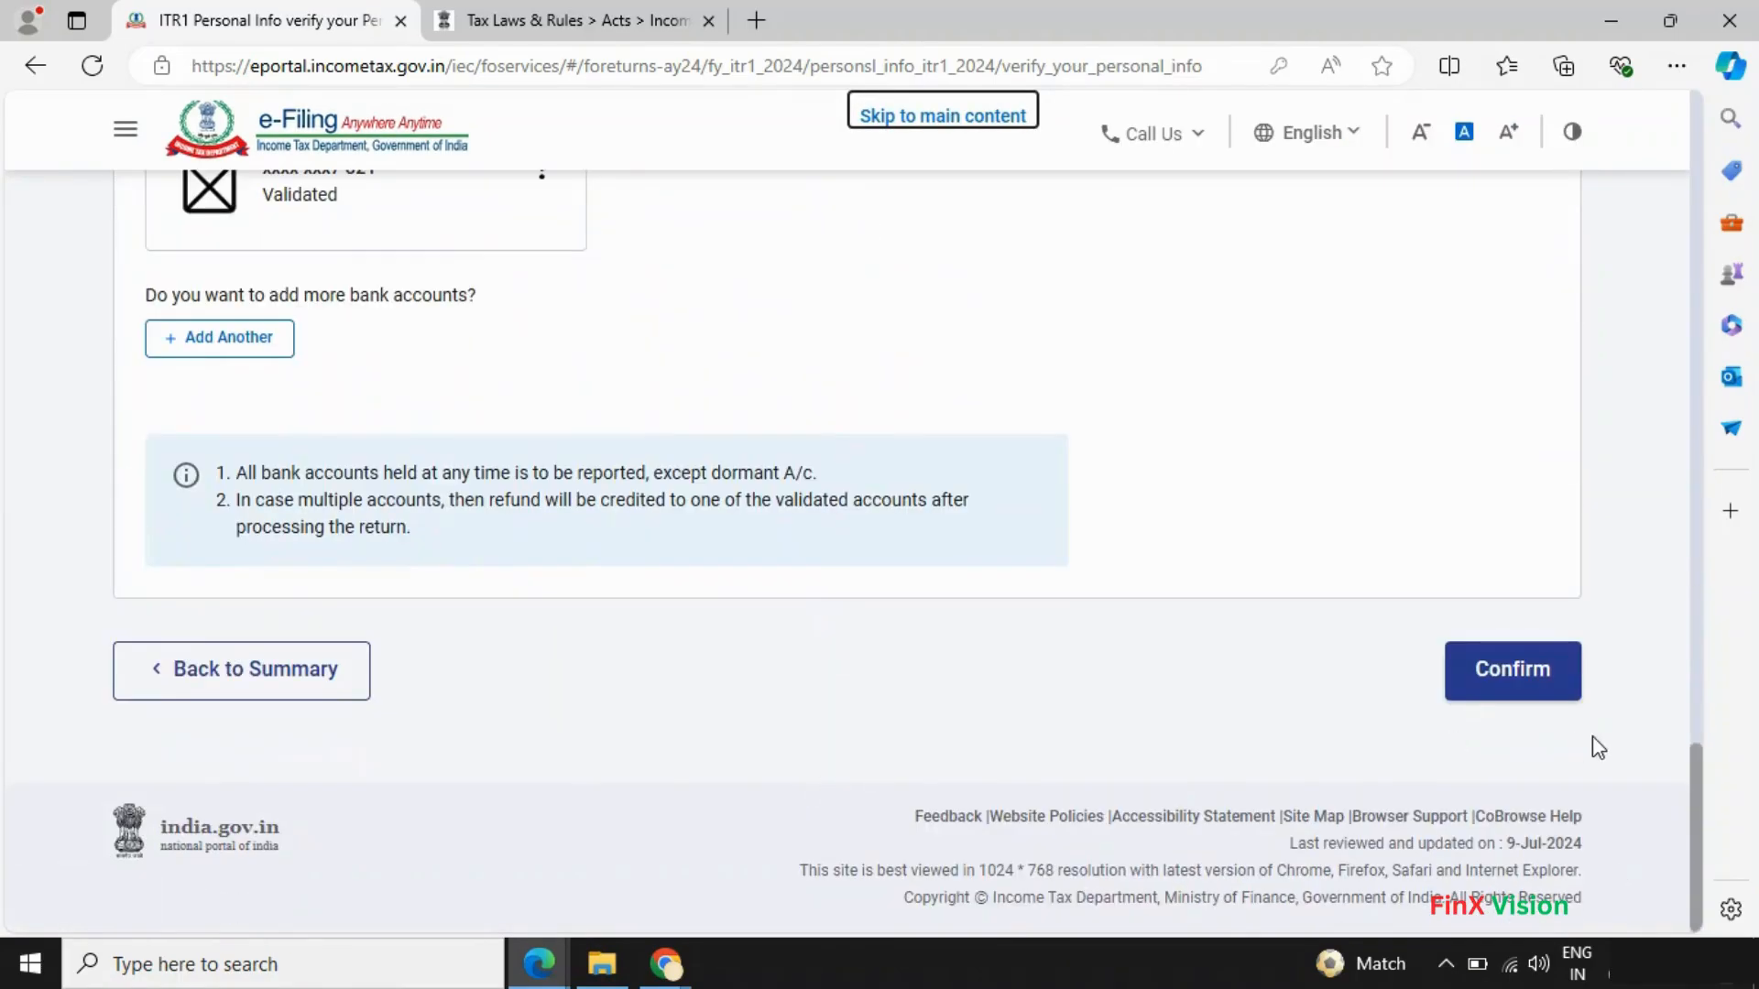
click(1543, 685)
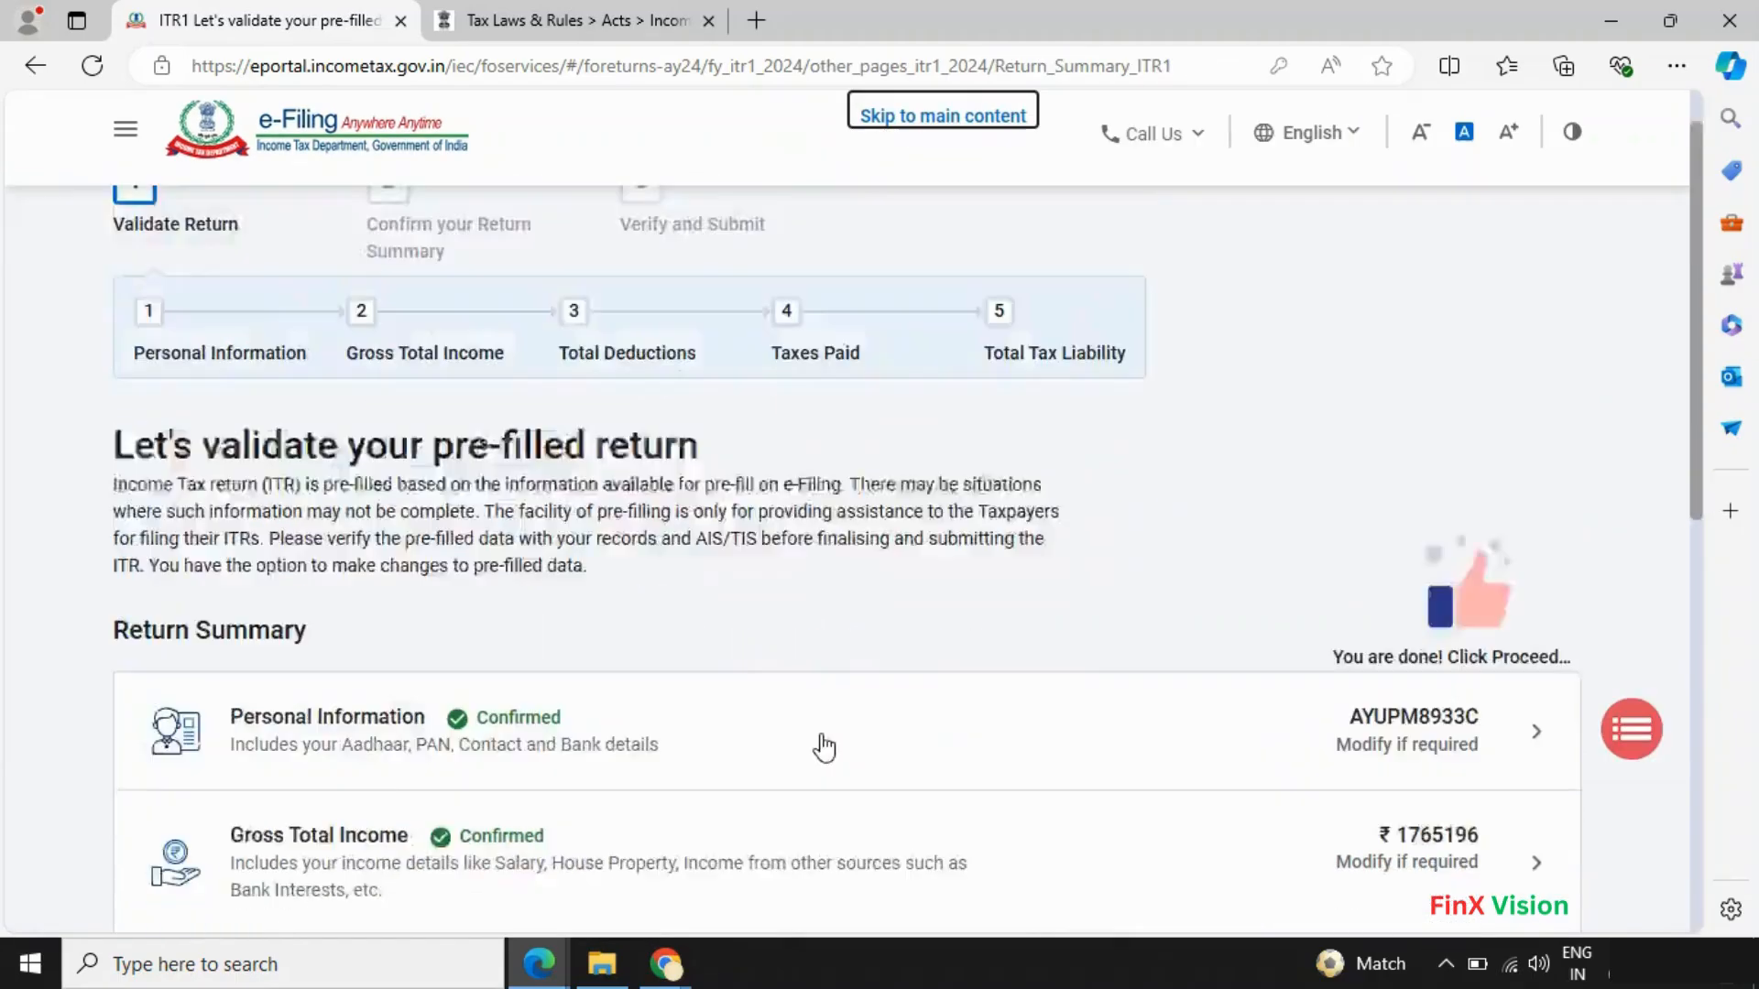
scroll(823, 748, down, 10)
click(1484, 632)
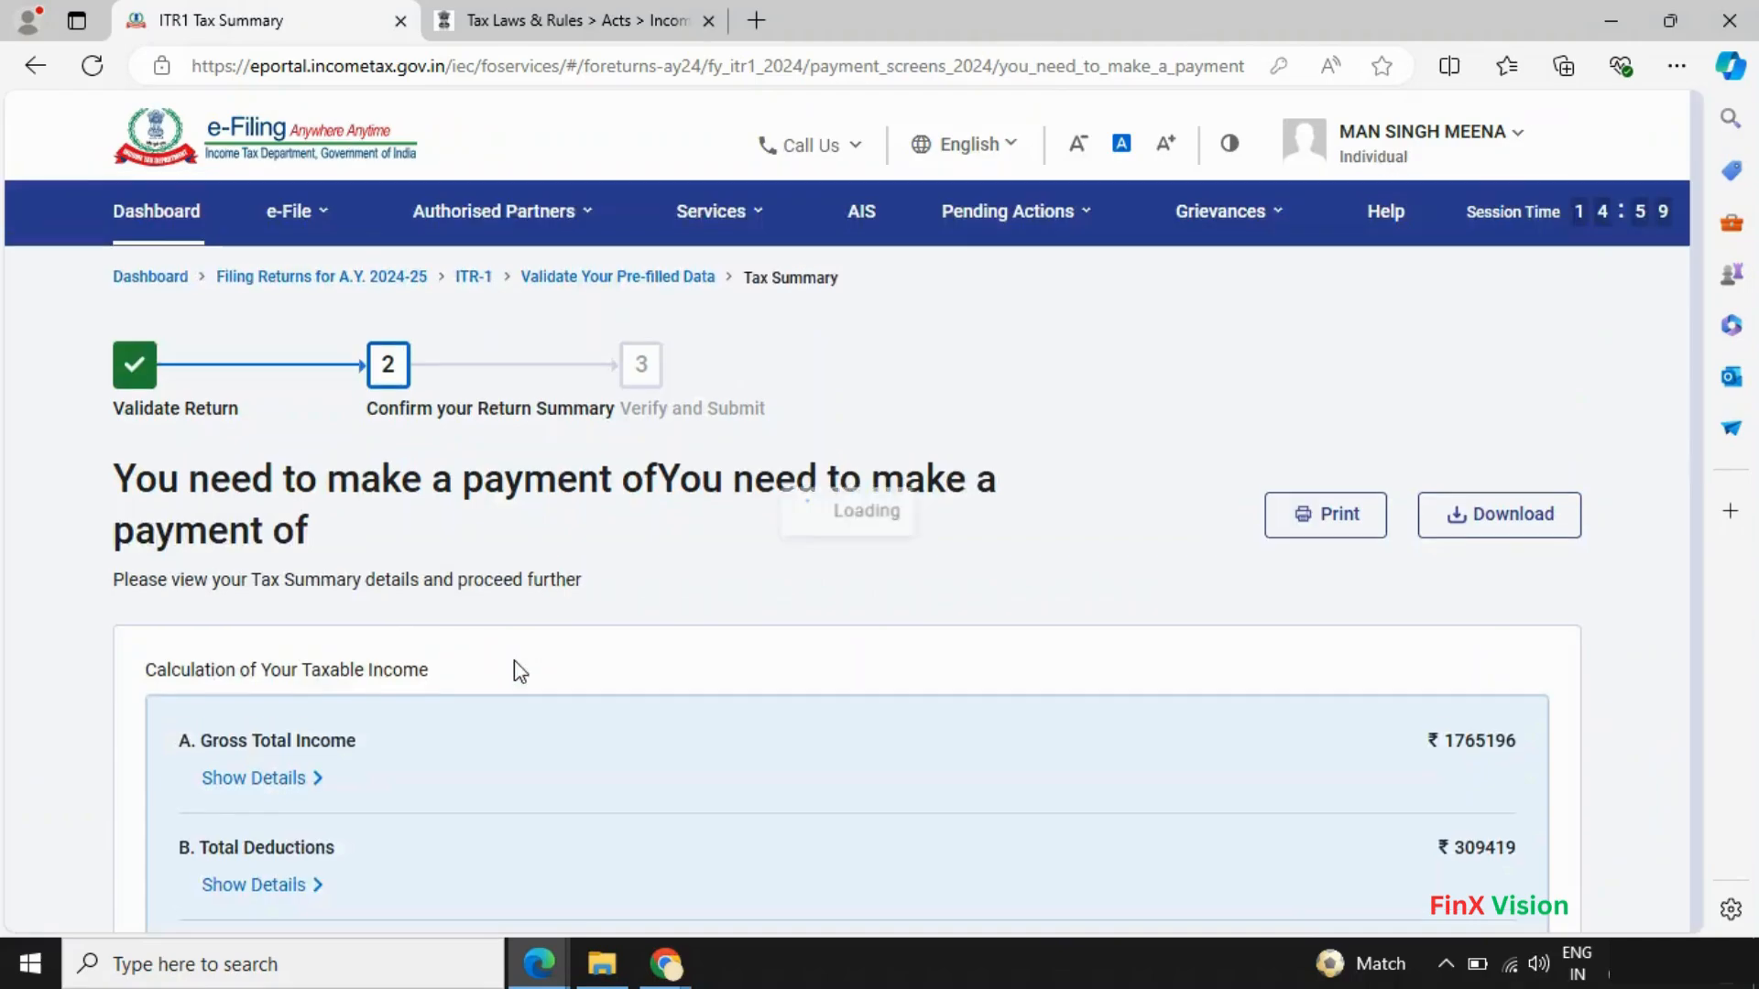
- Review the Tax Summary showing ₹0 payable and go on to the full ITR-1 preview
scroll(641, 696, down, 10)
scroll(1370, 629, up, 3)
scroll(1374, 650, down, 2)
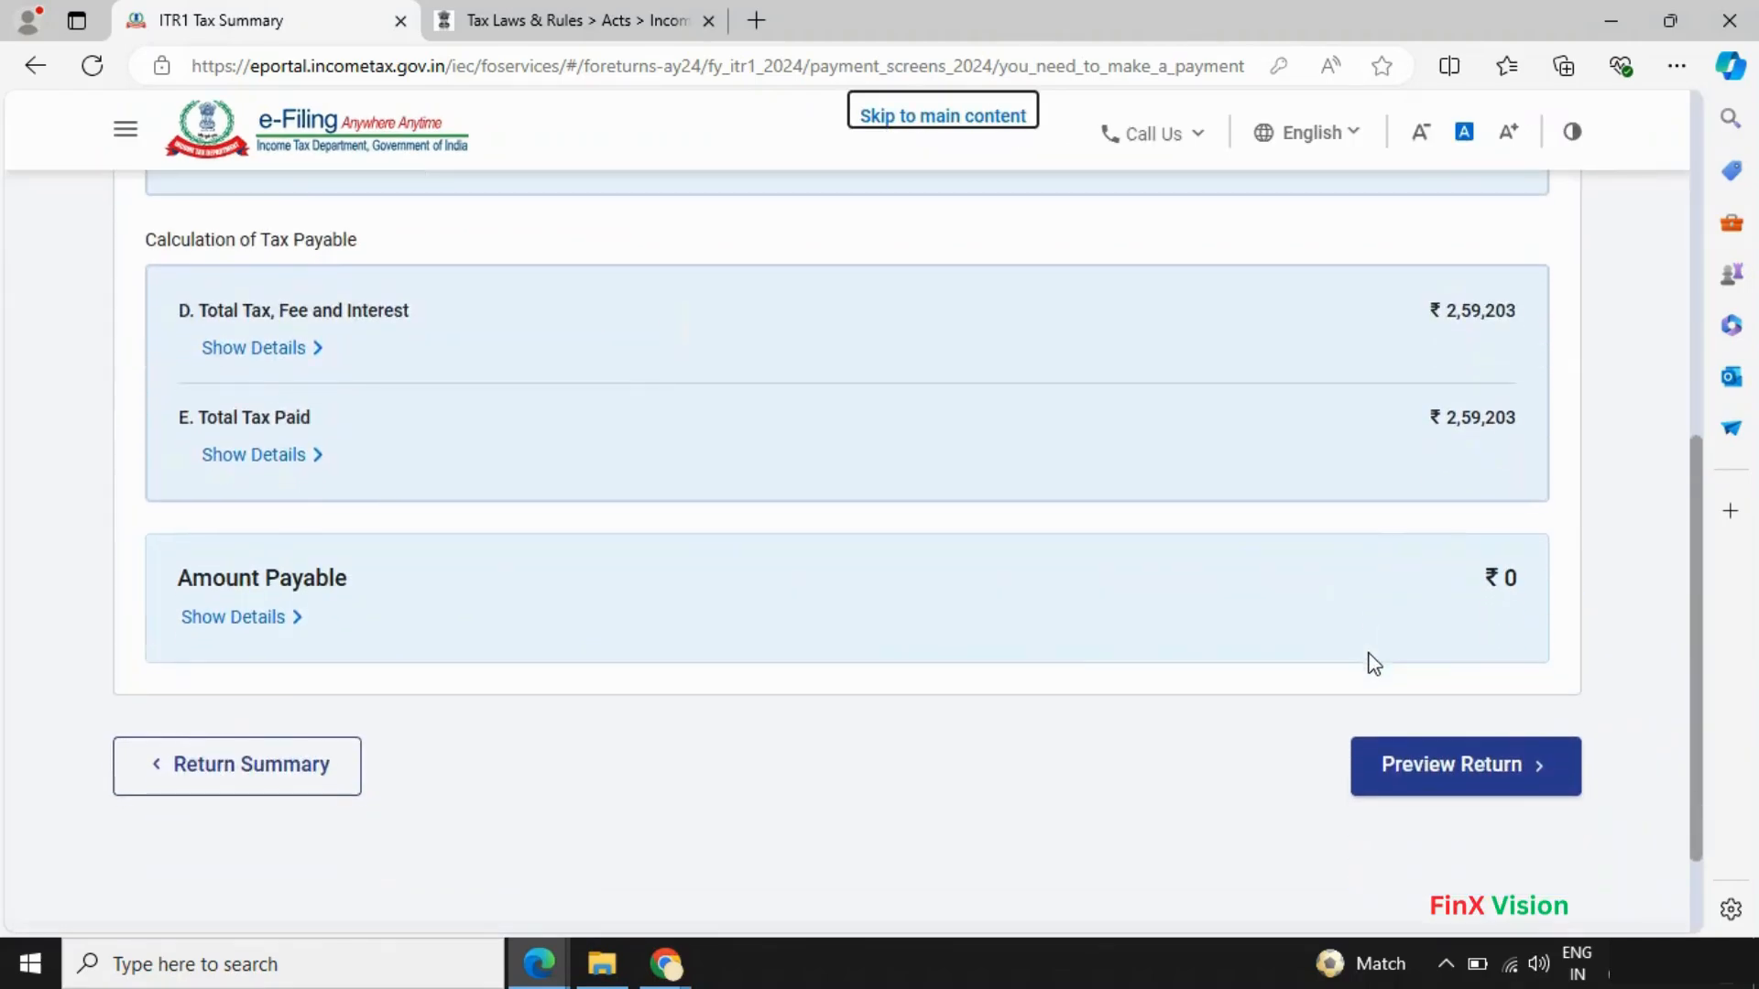
scroll(1374, 664, down, 2)
click(1451, 664)
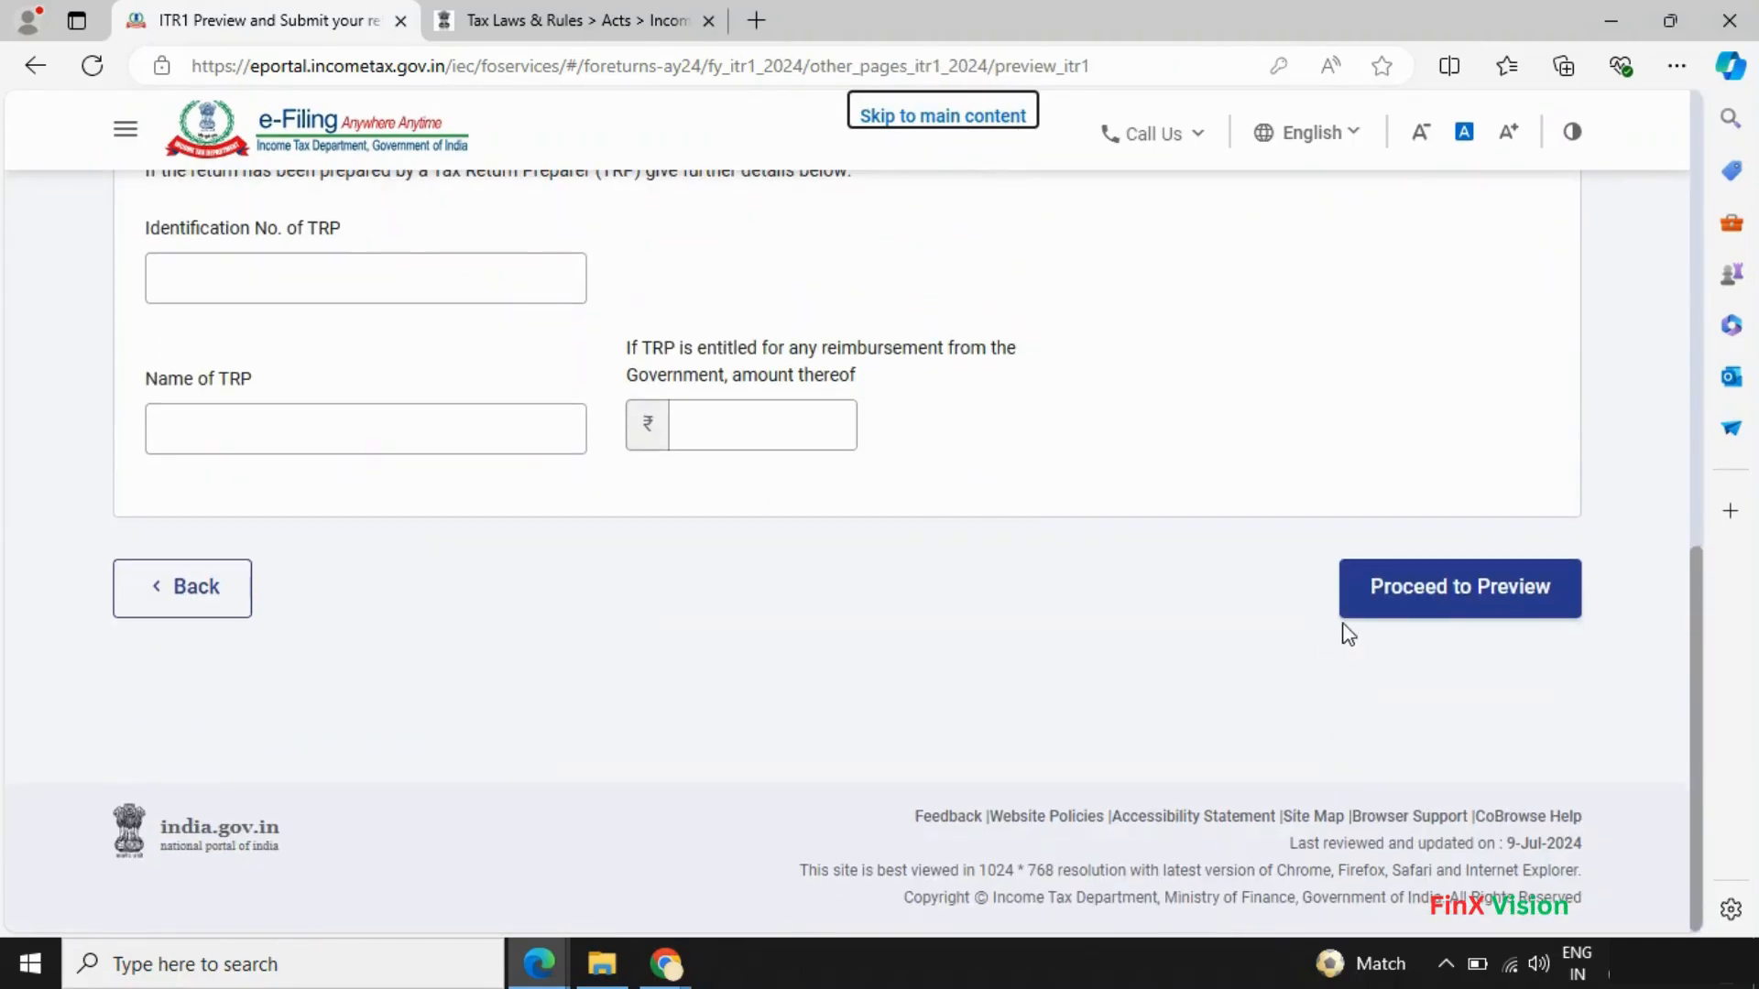
click(1420, 601)
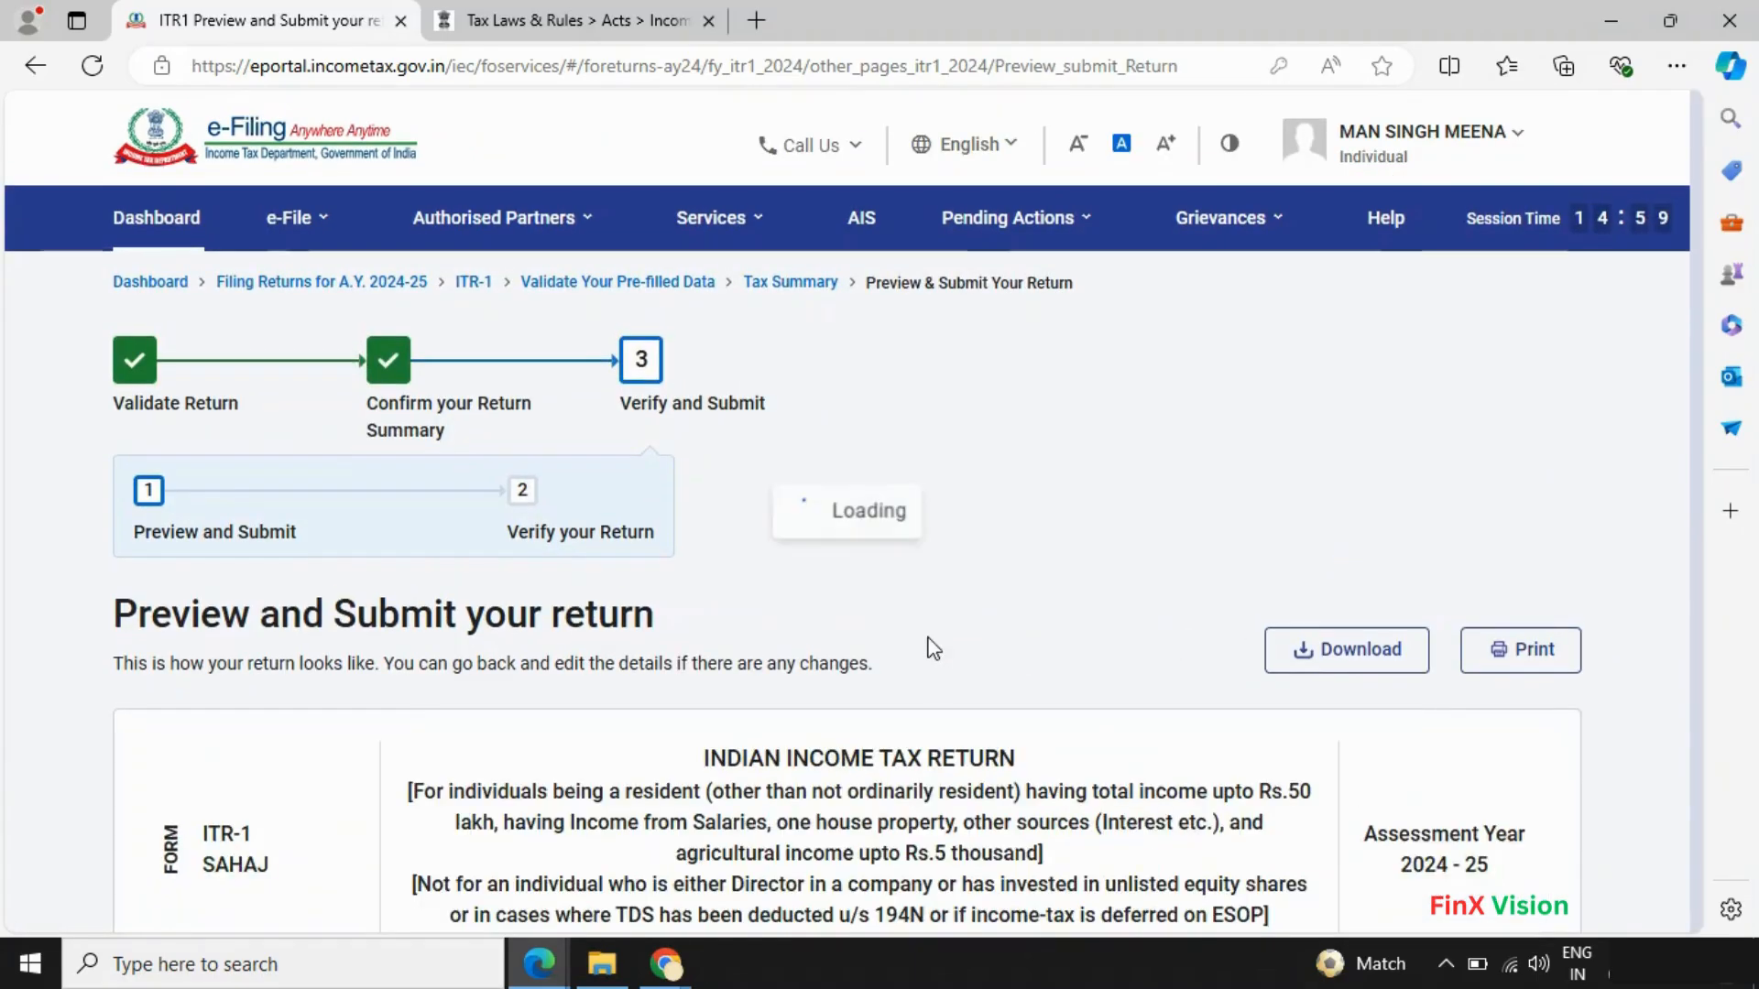
- Download the ITR-1 preview as itr1_preview.pdf
scroll(932, 647, down, 15)
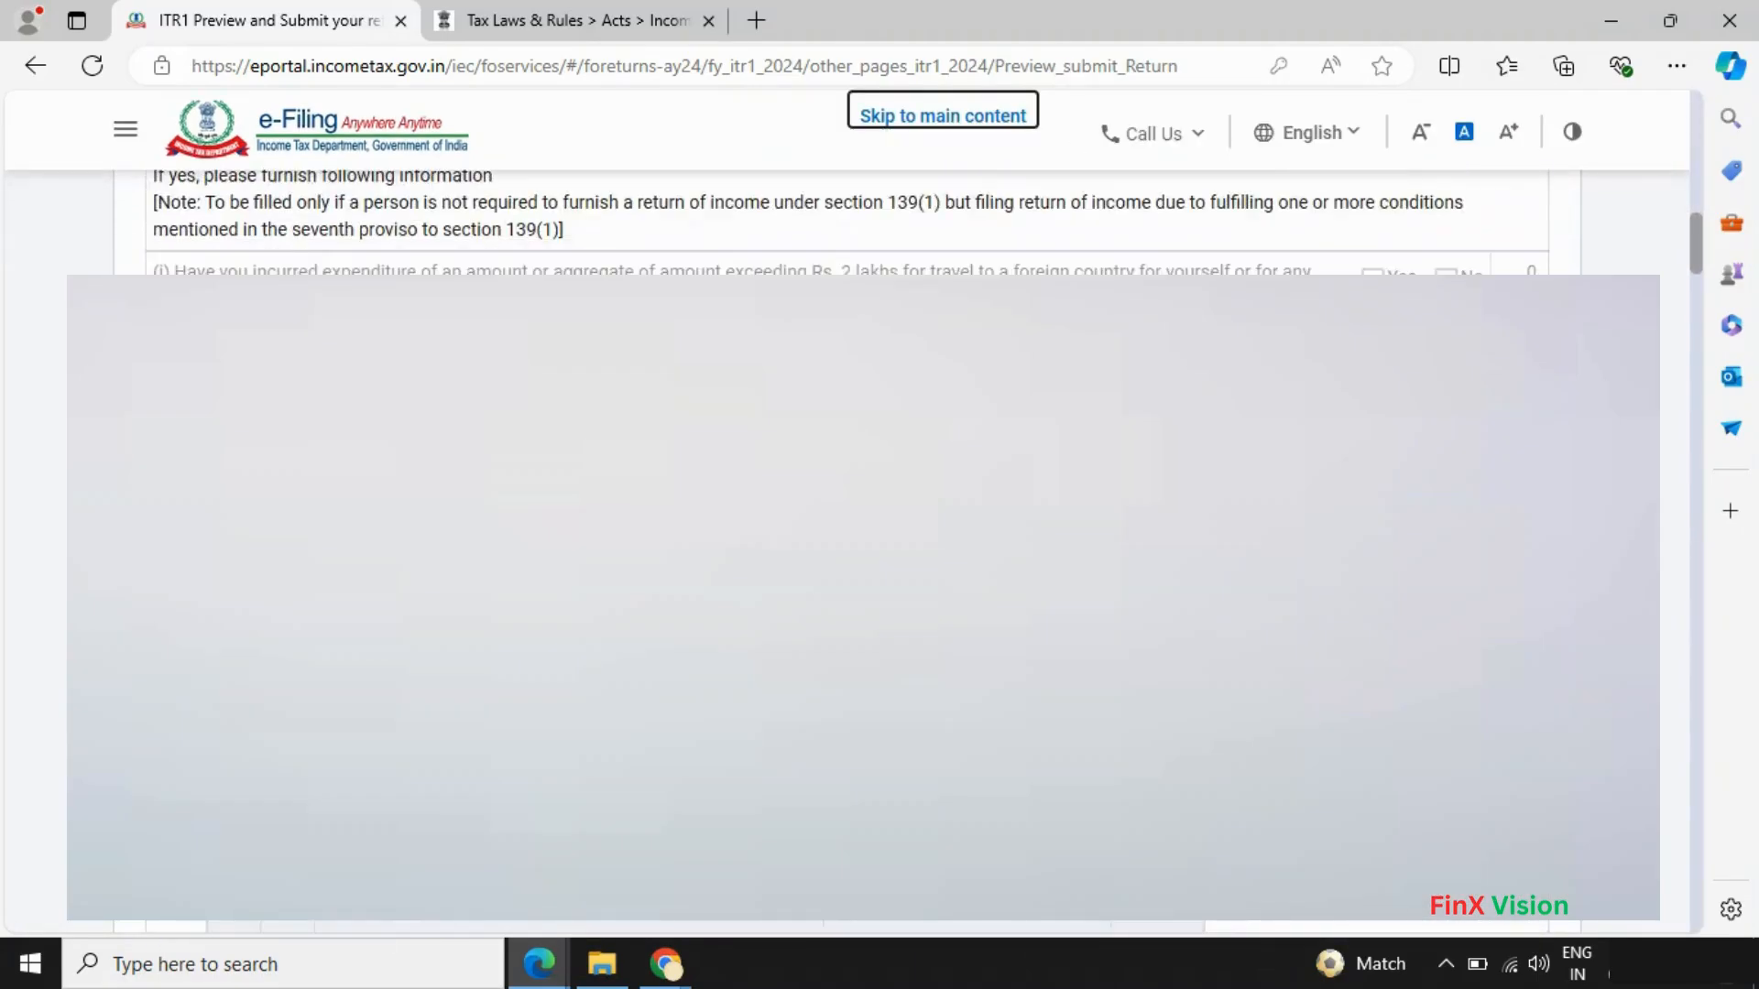
scroll(936, 663, up, 15)
scroll(1246, 663, down, 3)
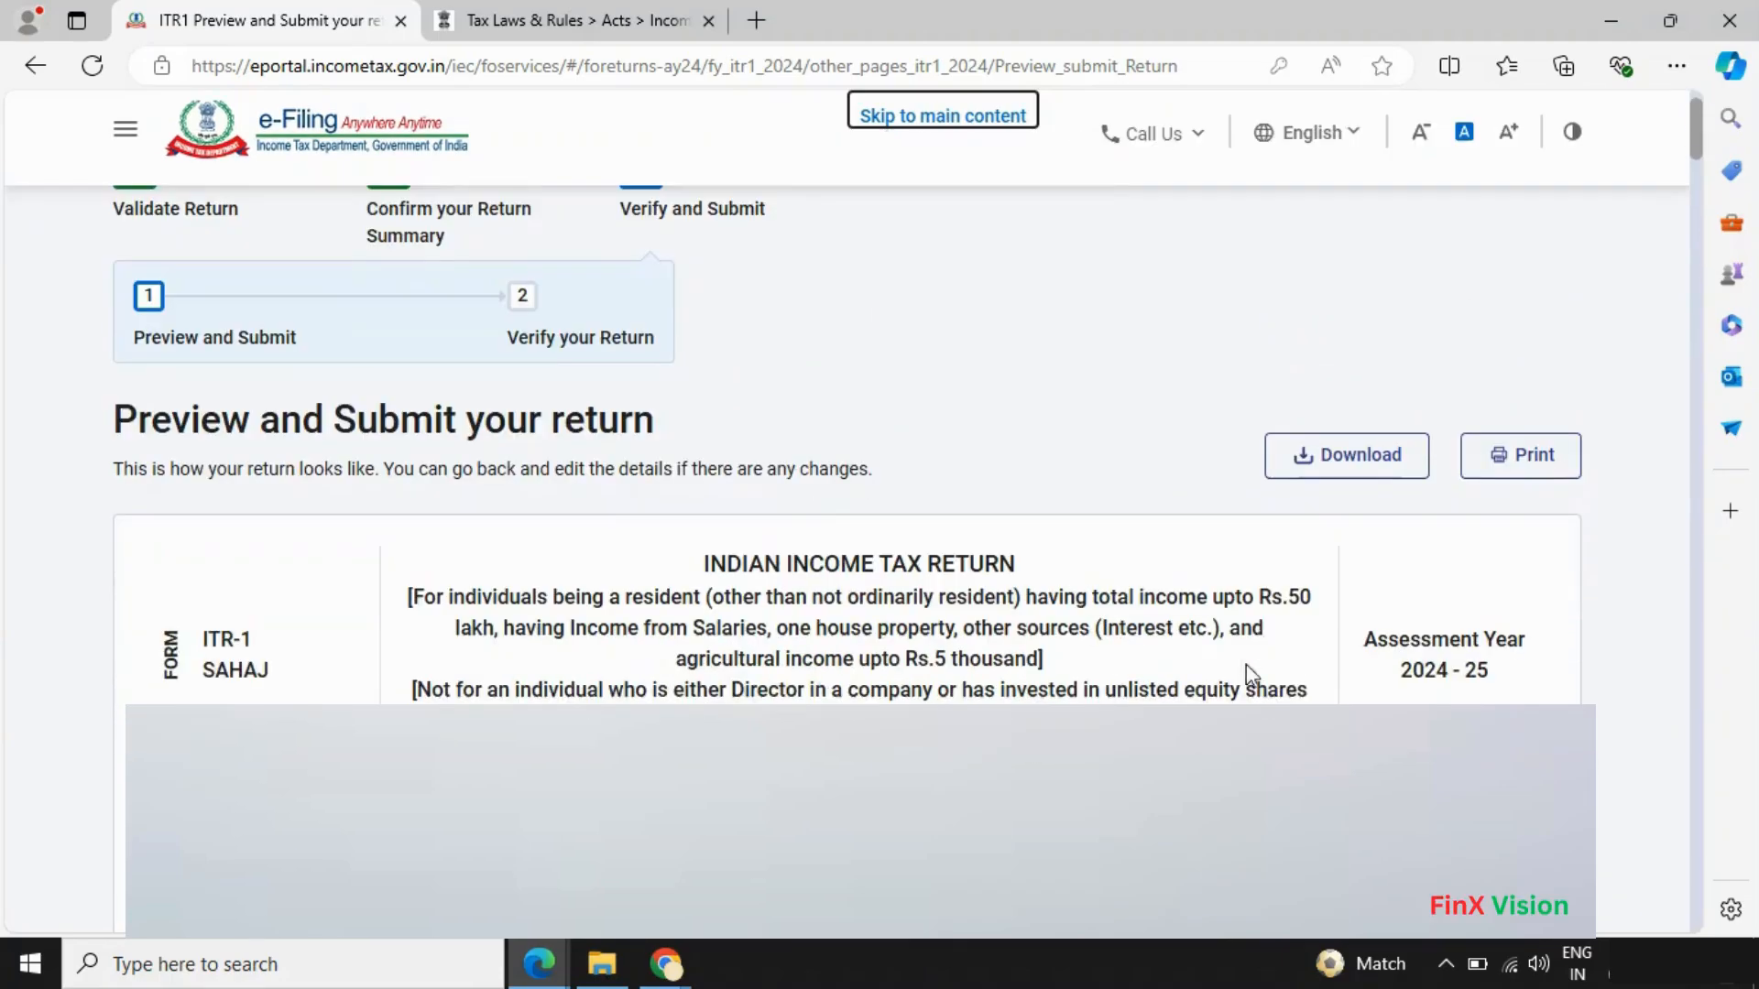
click(1330, 474)
- Review the whole return down to the verification section and send it for validation
scroll(354, 570, up, 2)
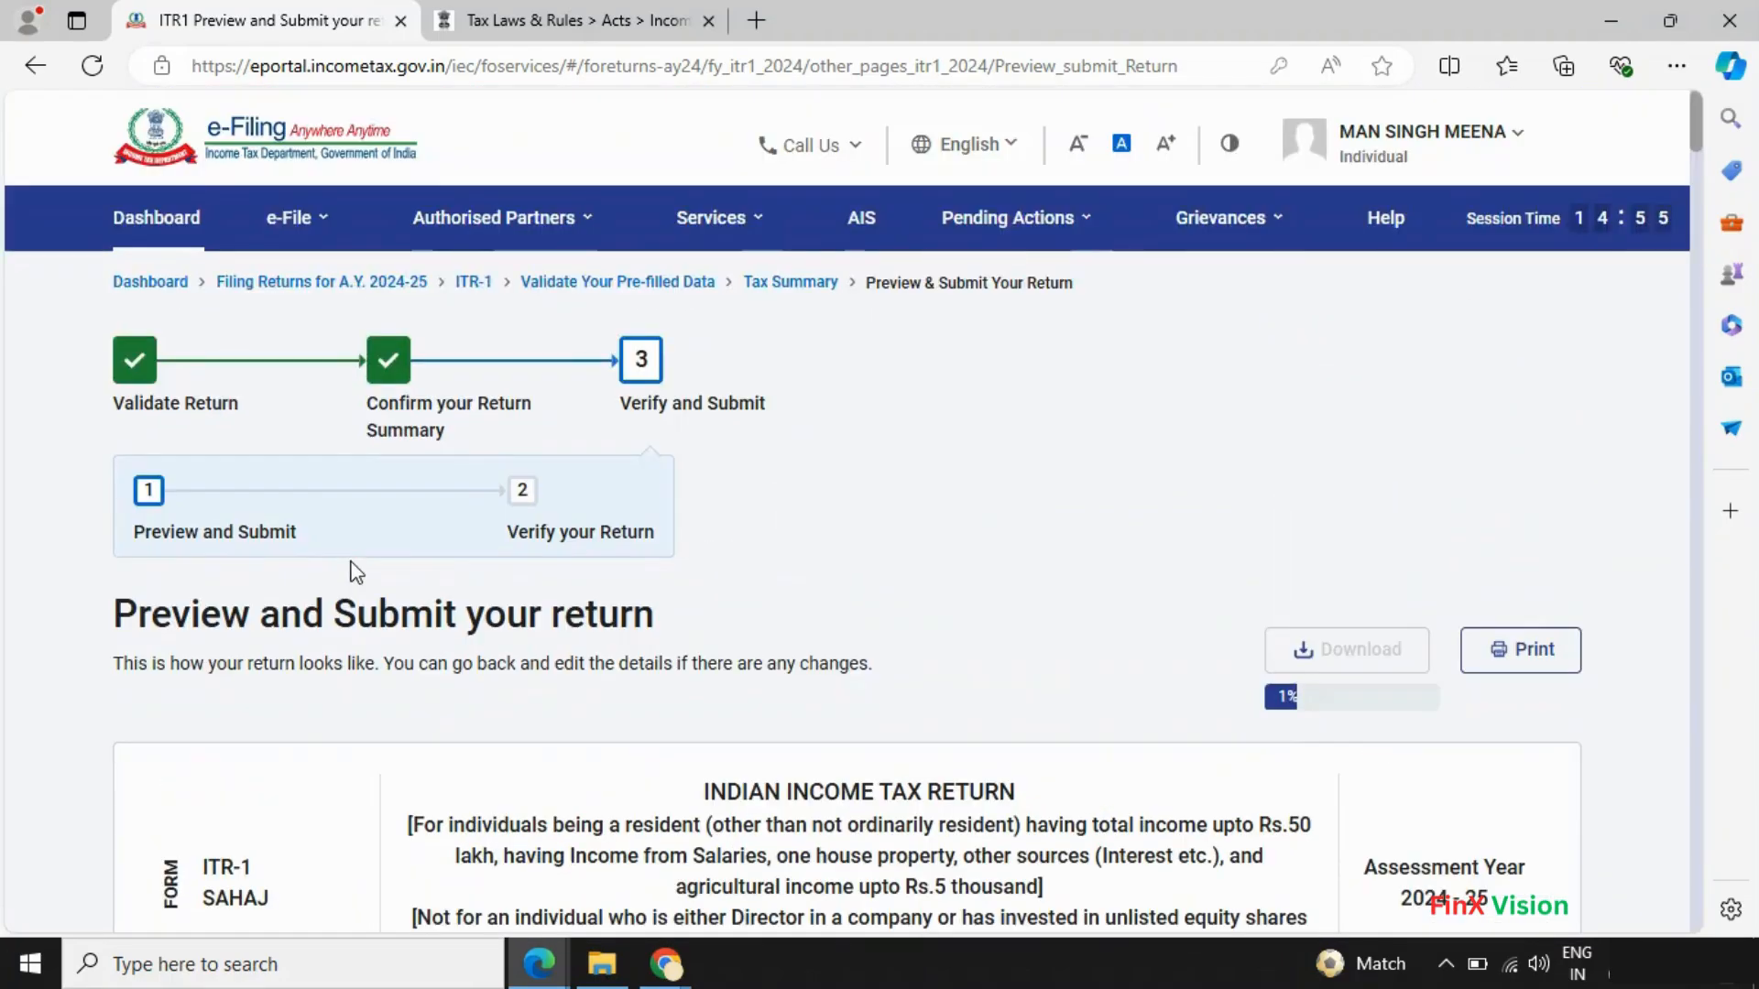
scroll(355, 573, down, 4)
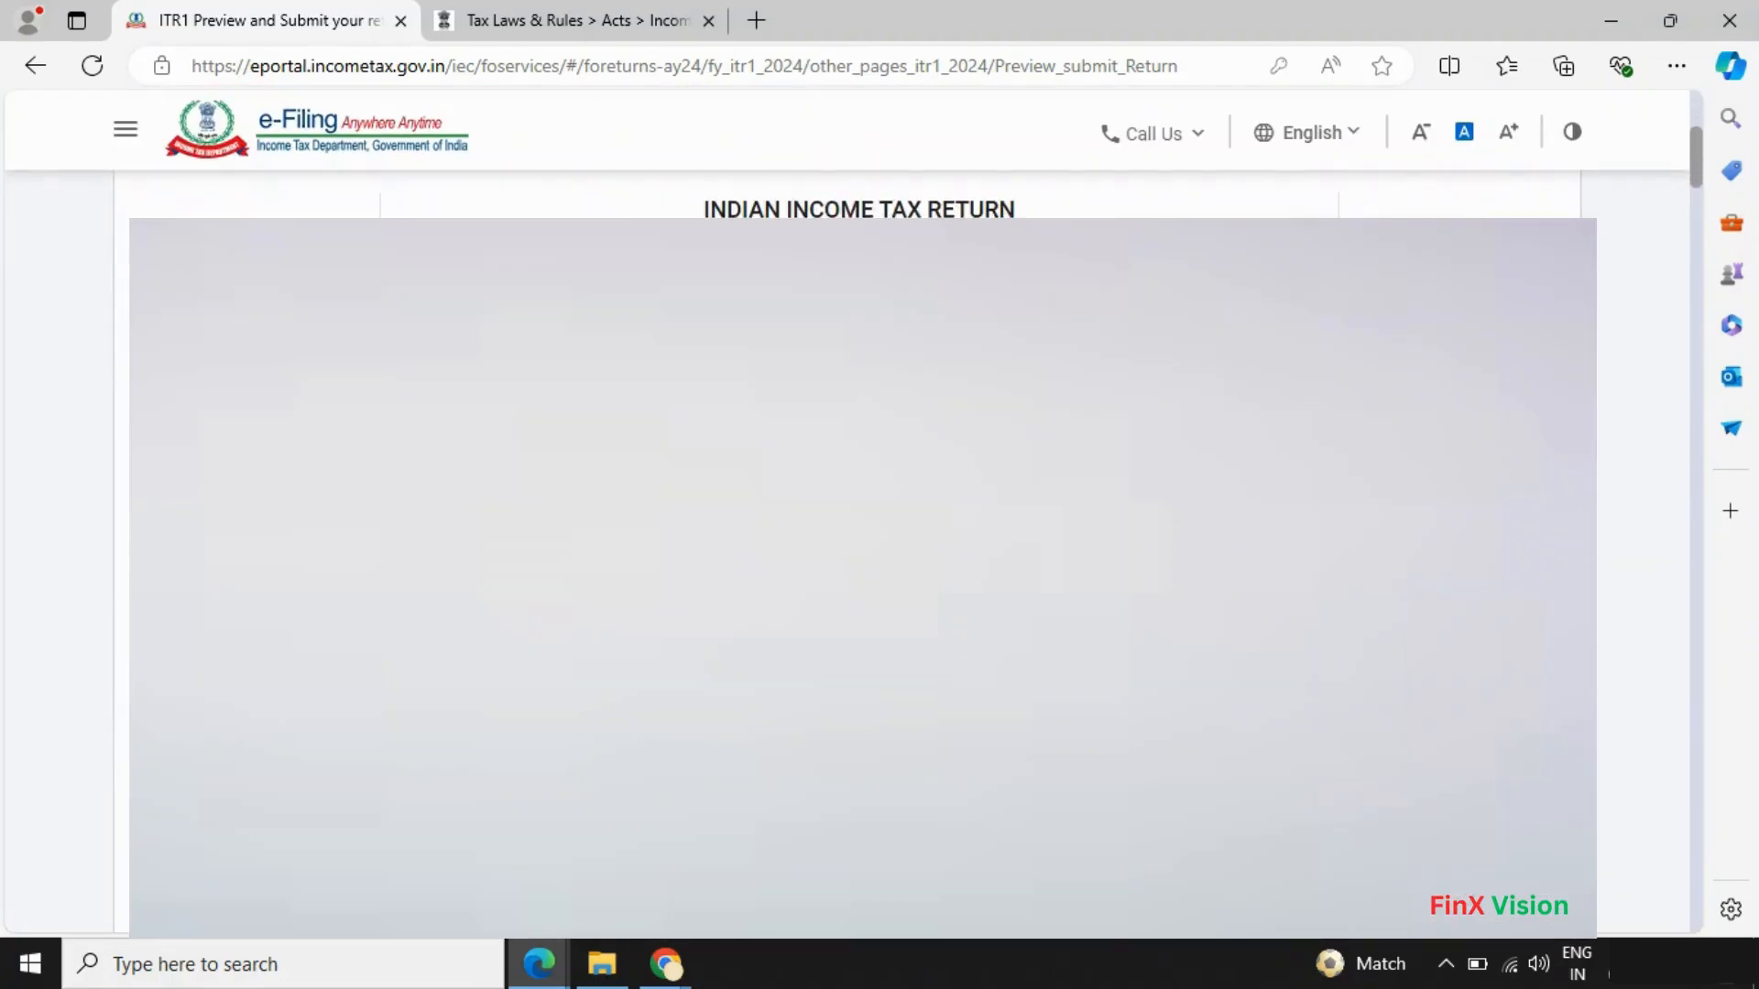
scroll(644, 566, down, 10)
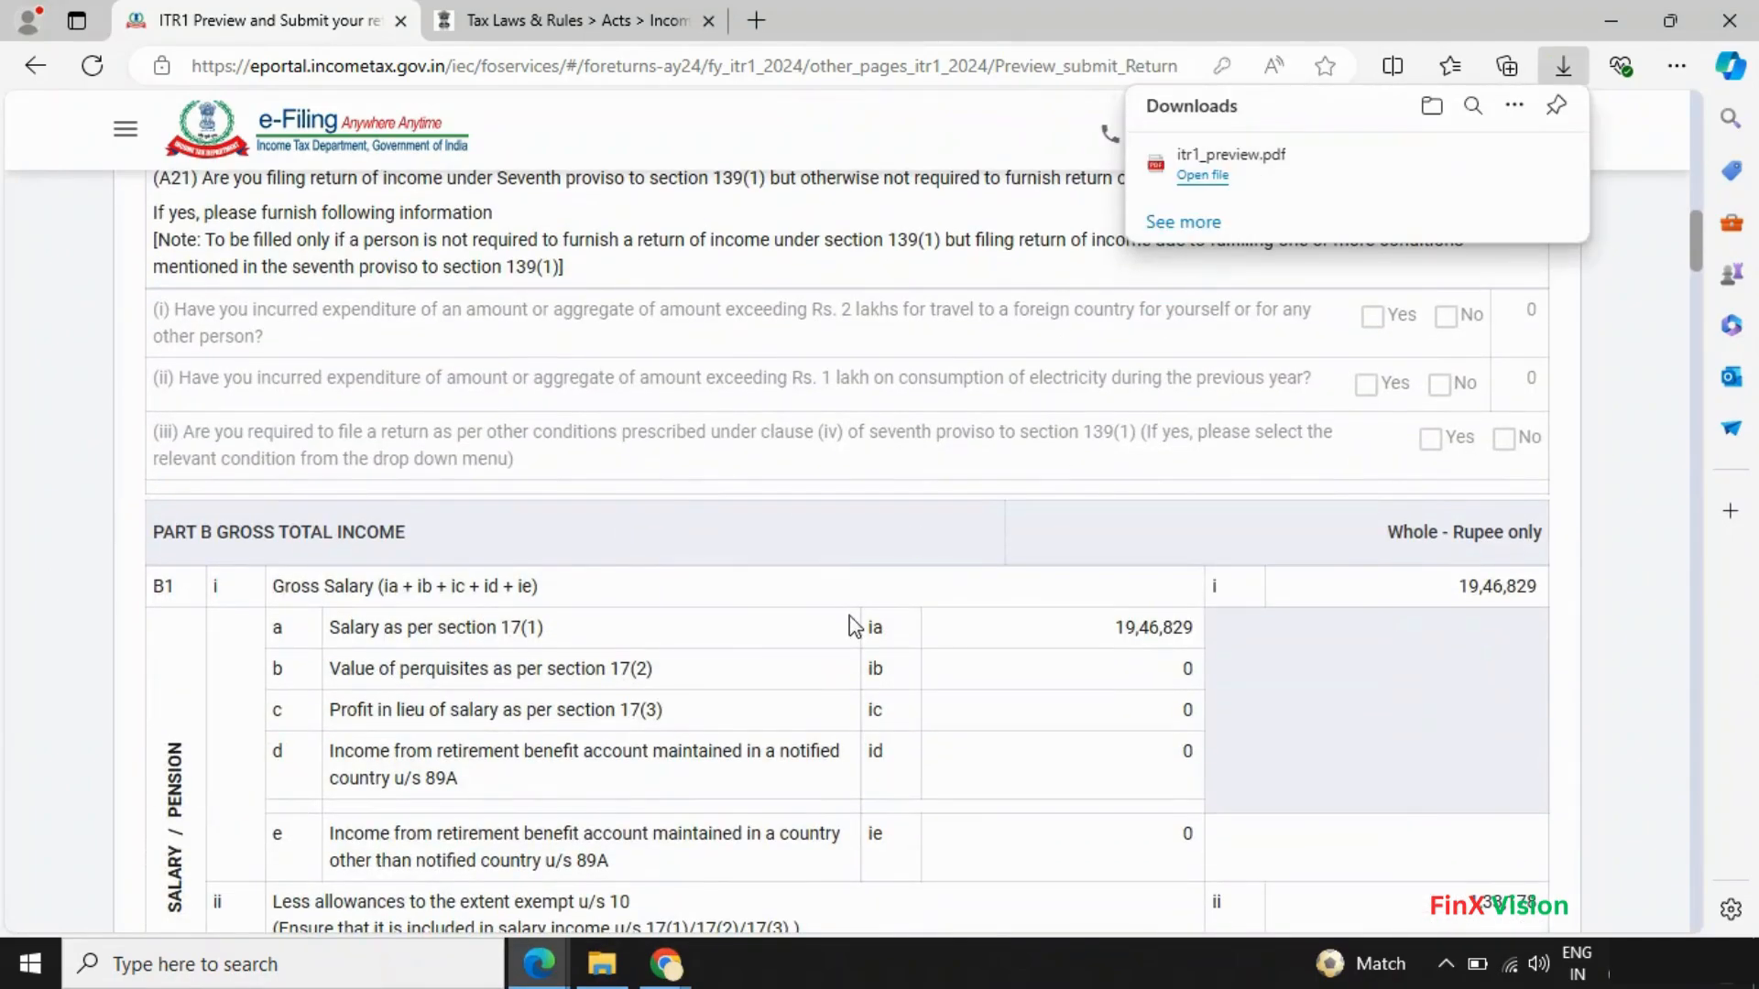
scroll(883, 569, down, 15)
scroll(892, 575, down, 20)
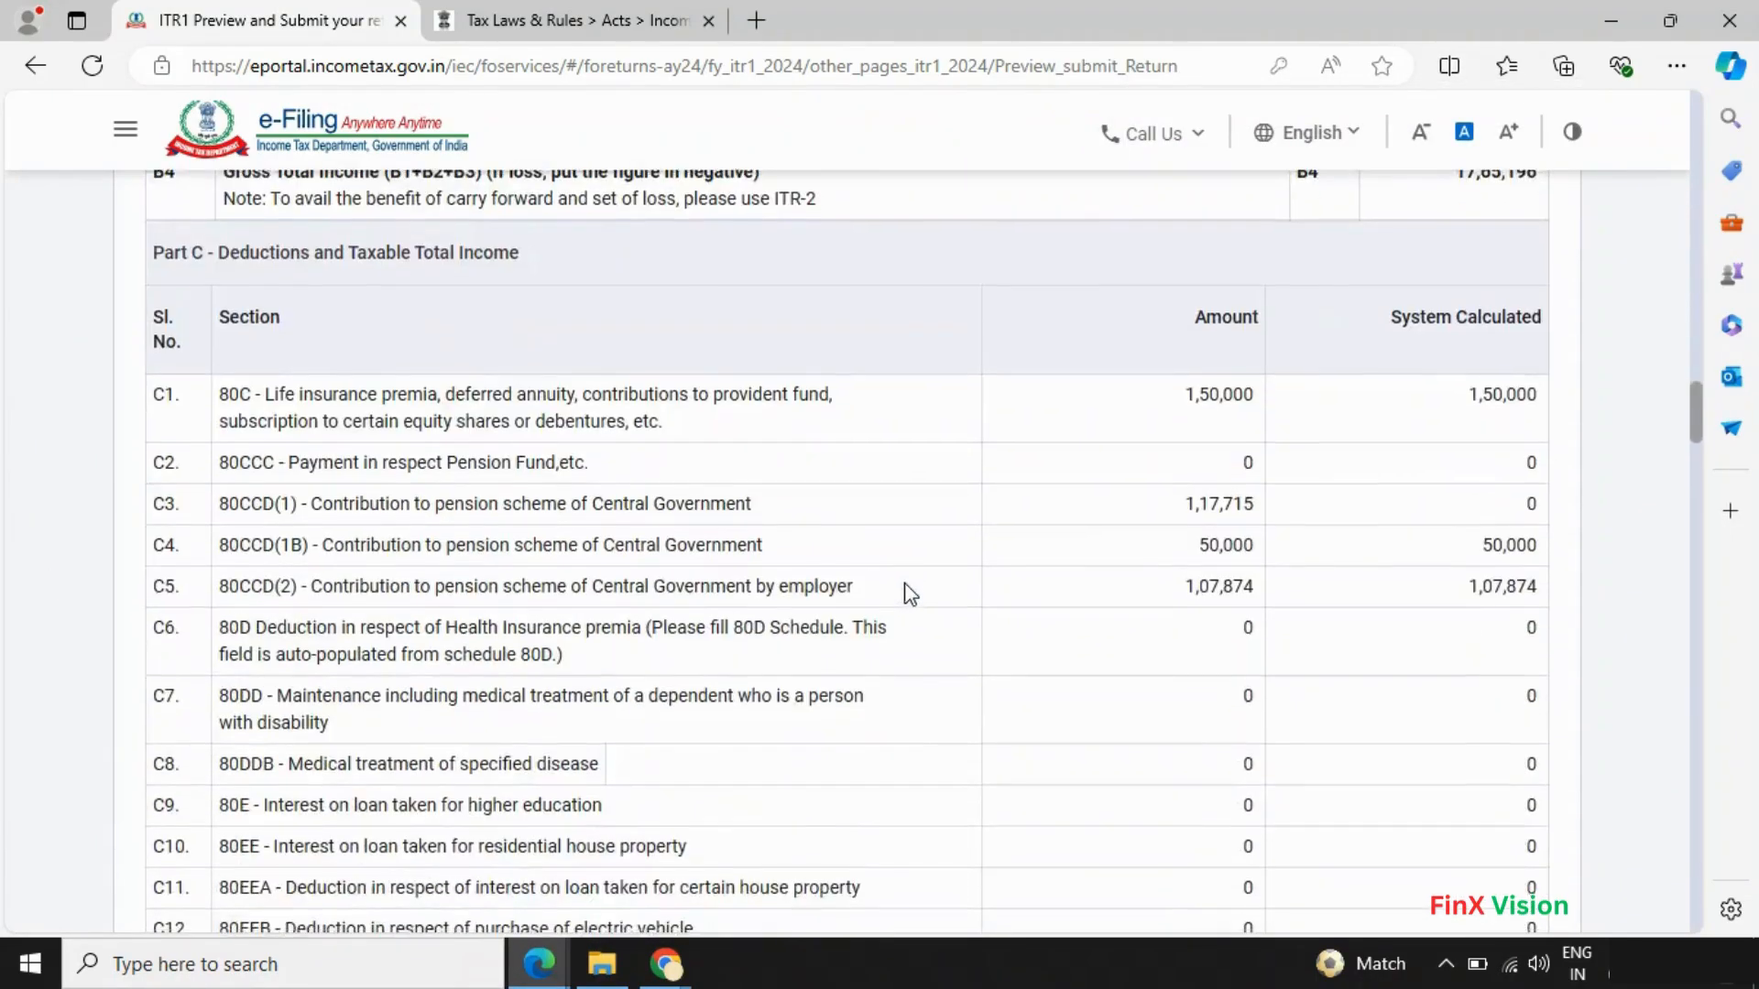
scroll(913, 616, down, 20)
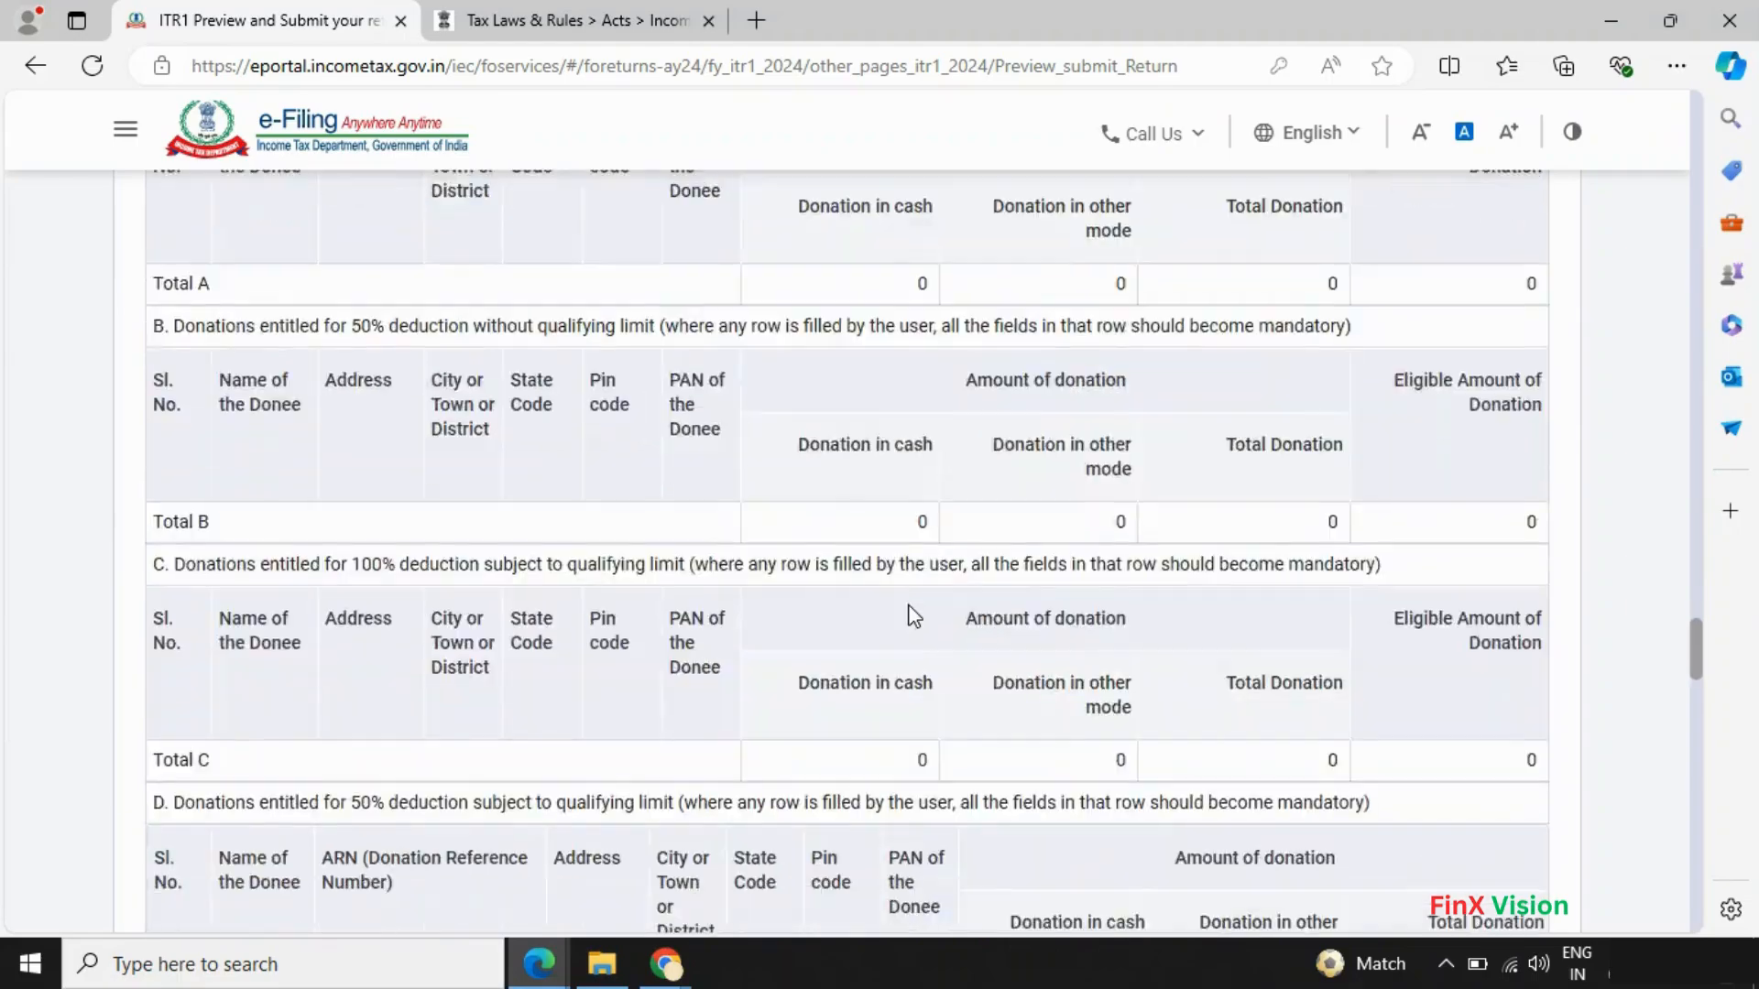
scroll(906, 617, down, 10)
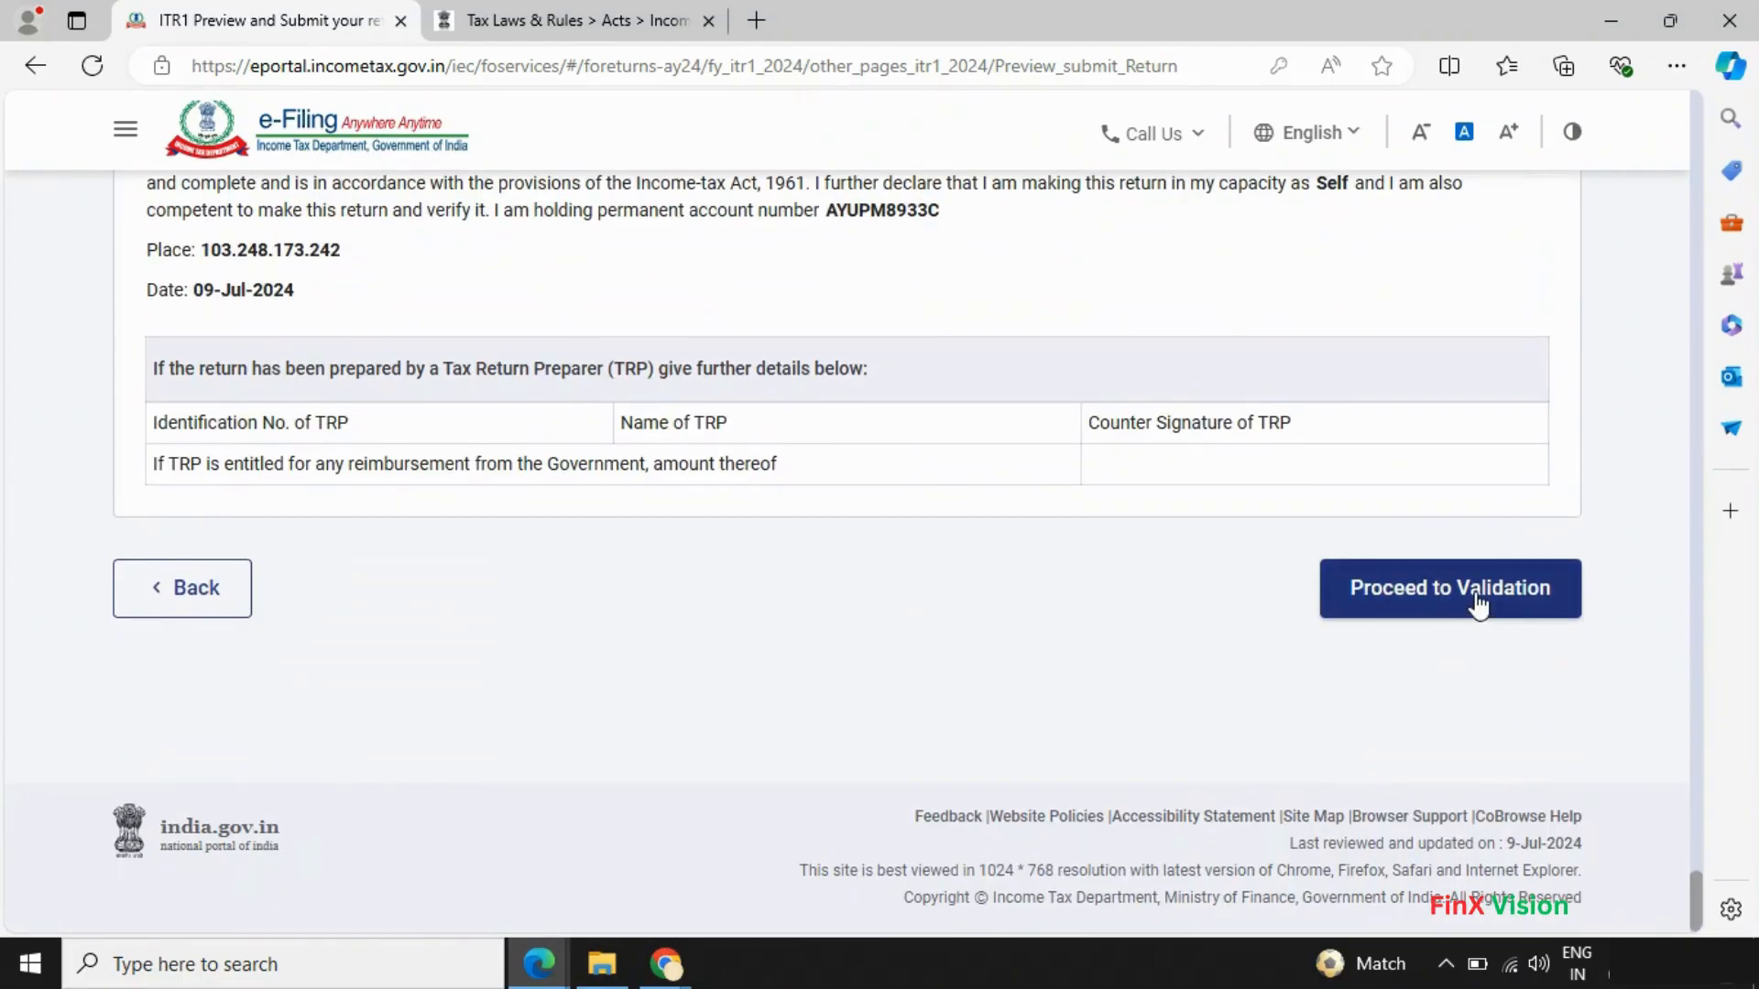
click(1469, 612)
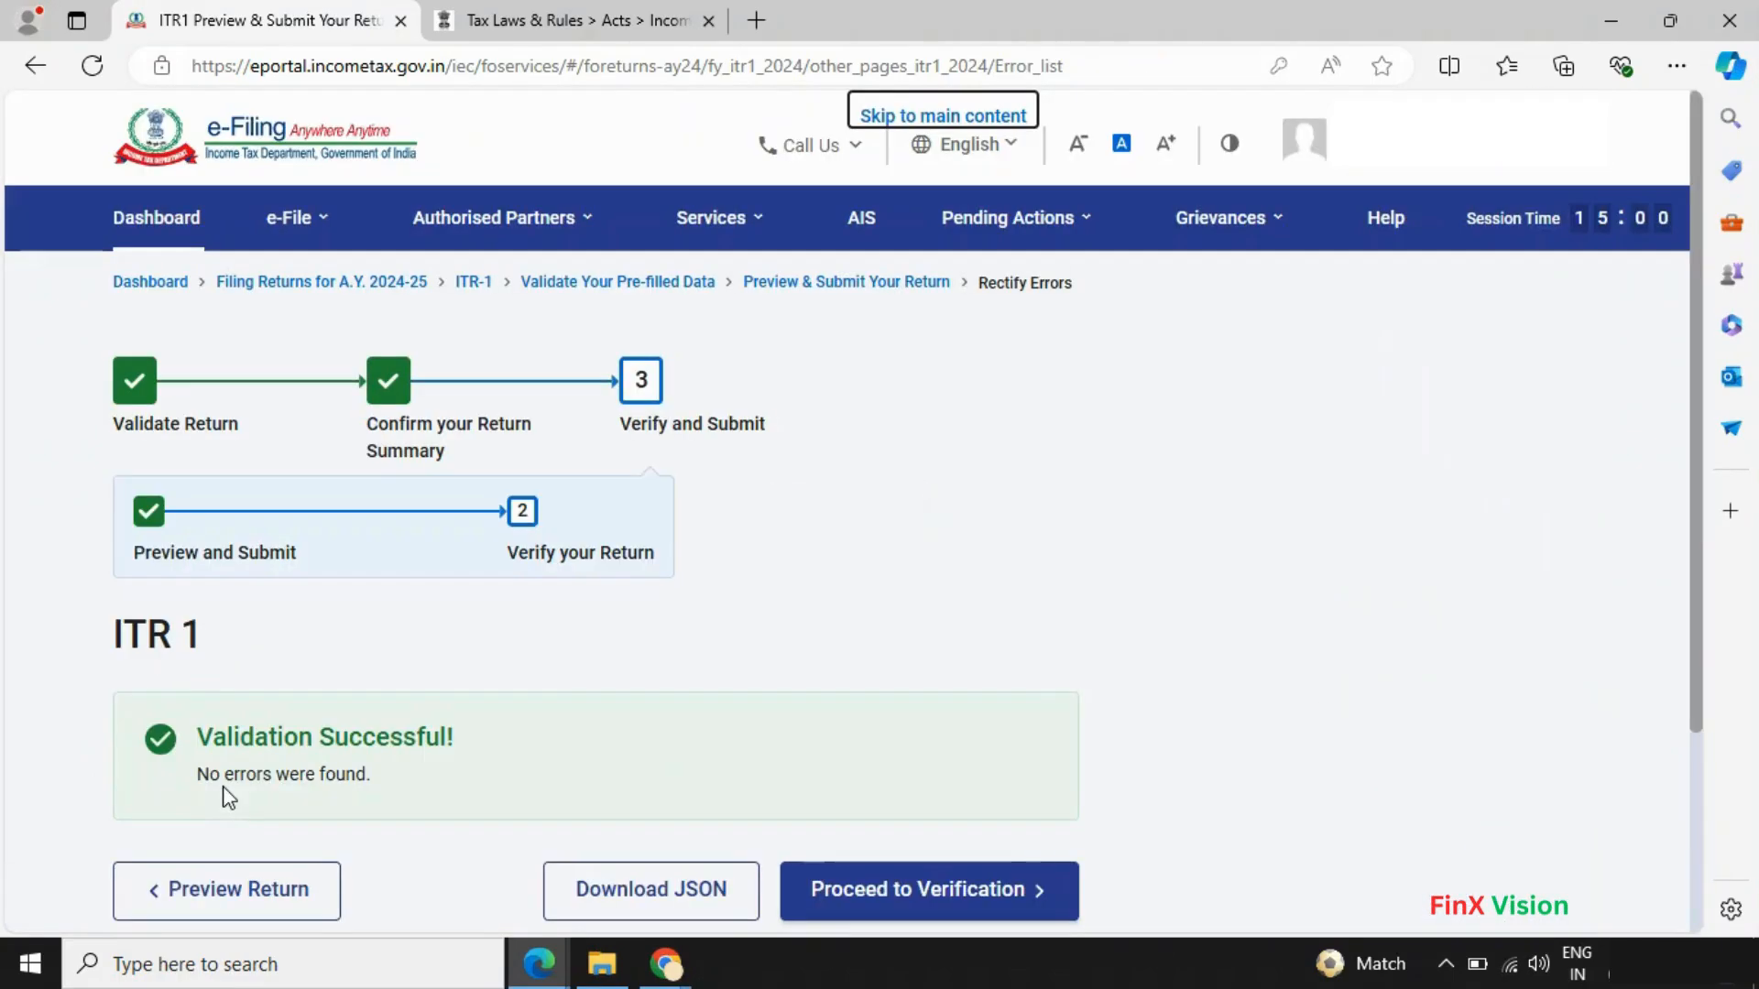
- Scroll through the Validation Successful page confirming no errors were found
scroll(229, 796, down, 3)
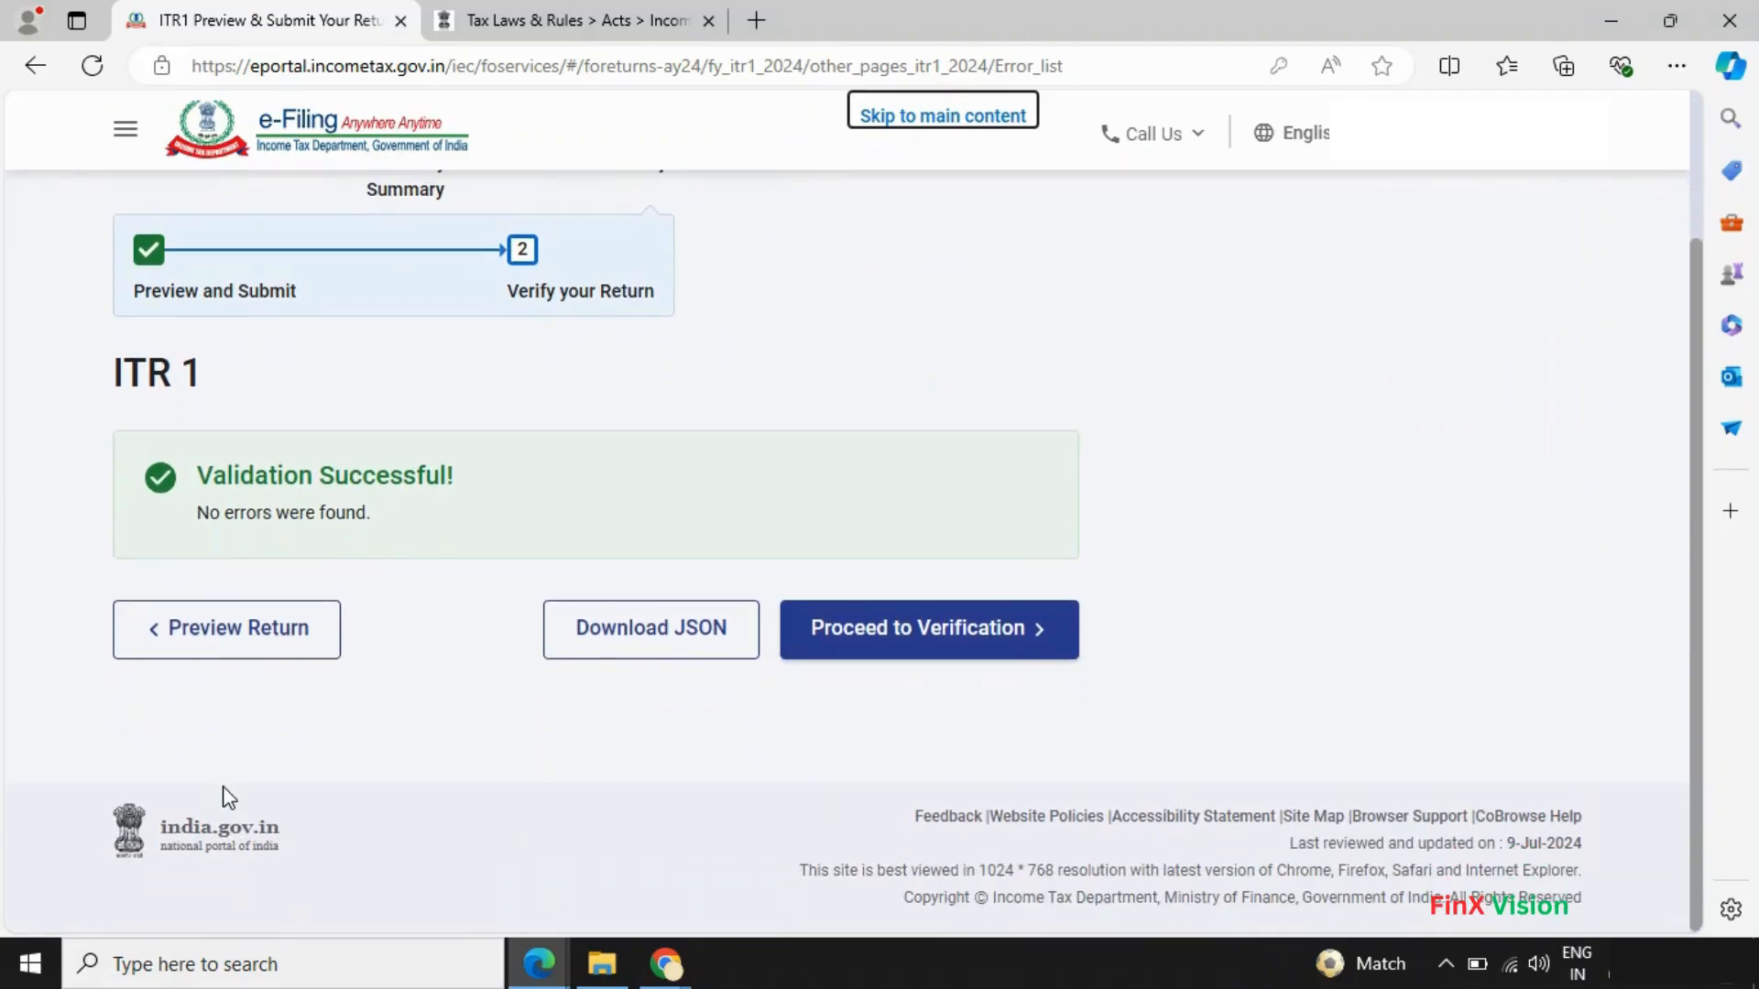
scroll(793, 744, up, 2)
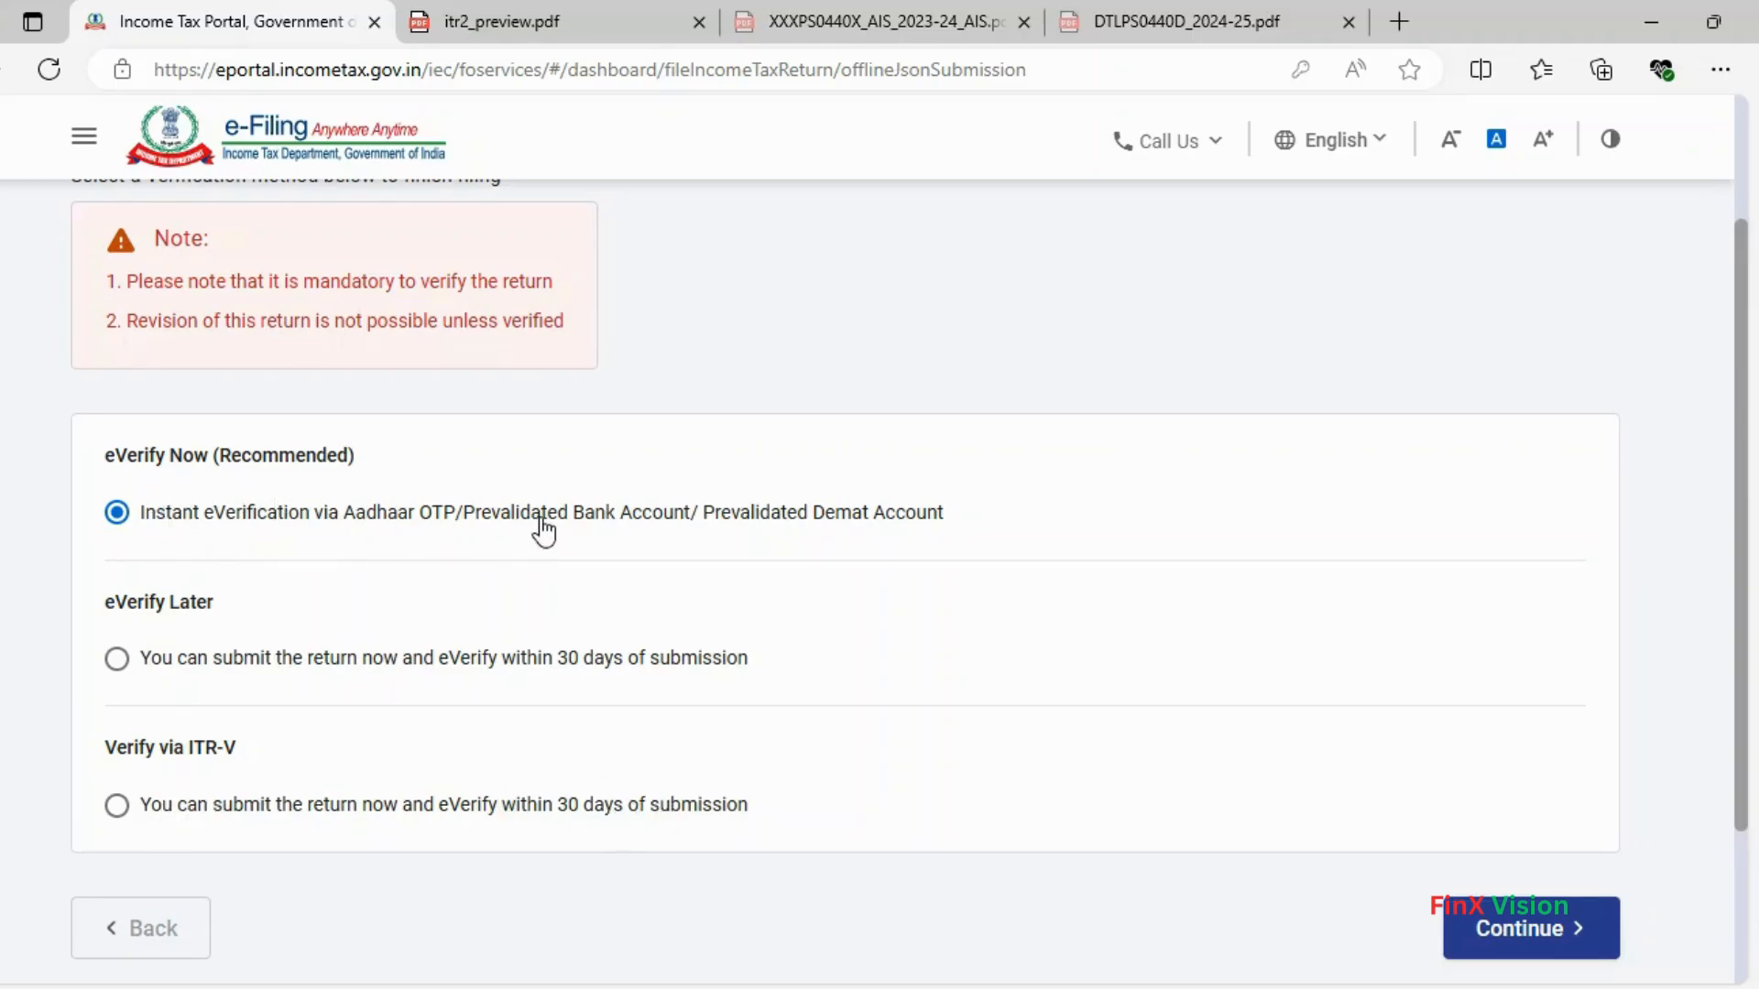
- Choose e-verification by OTP on the Aadhaar-registered mobile and continue
click(1529, 932)
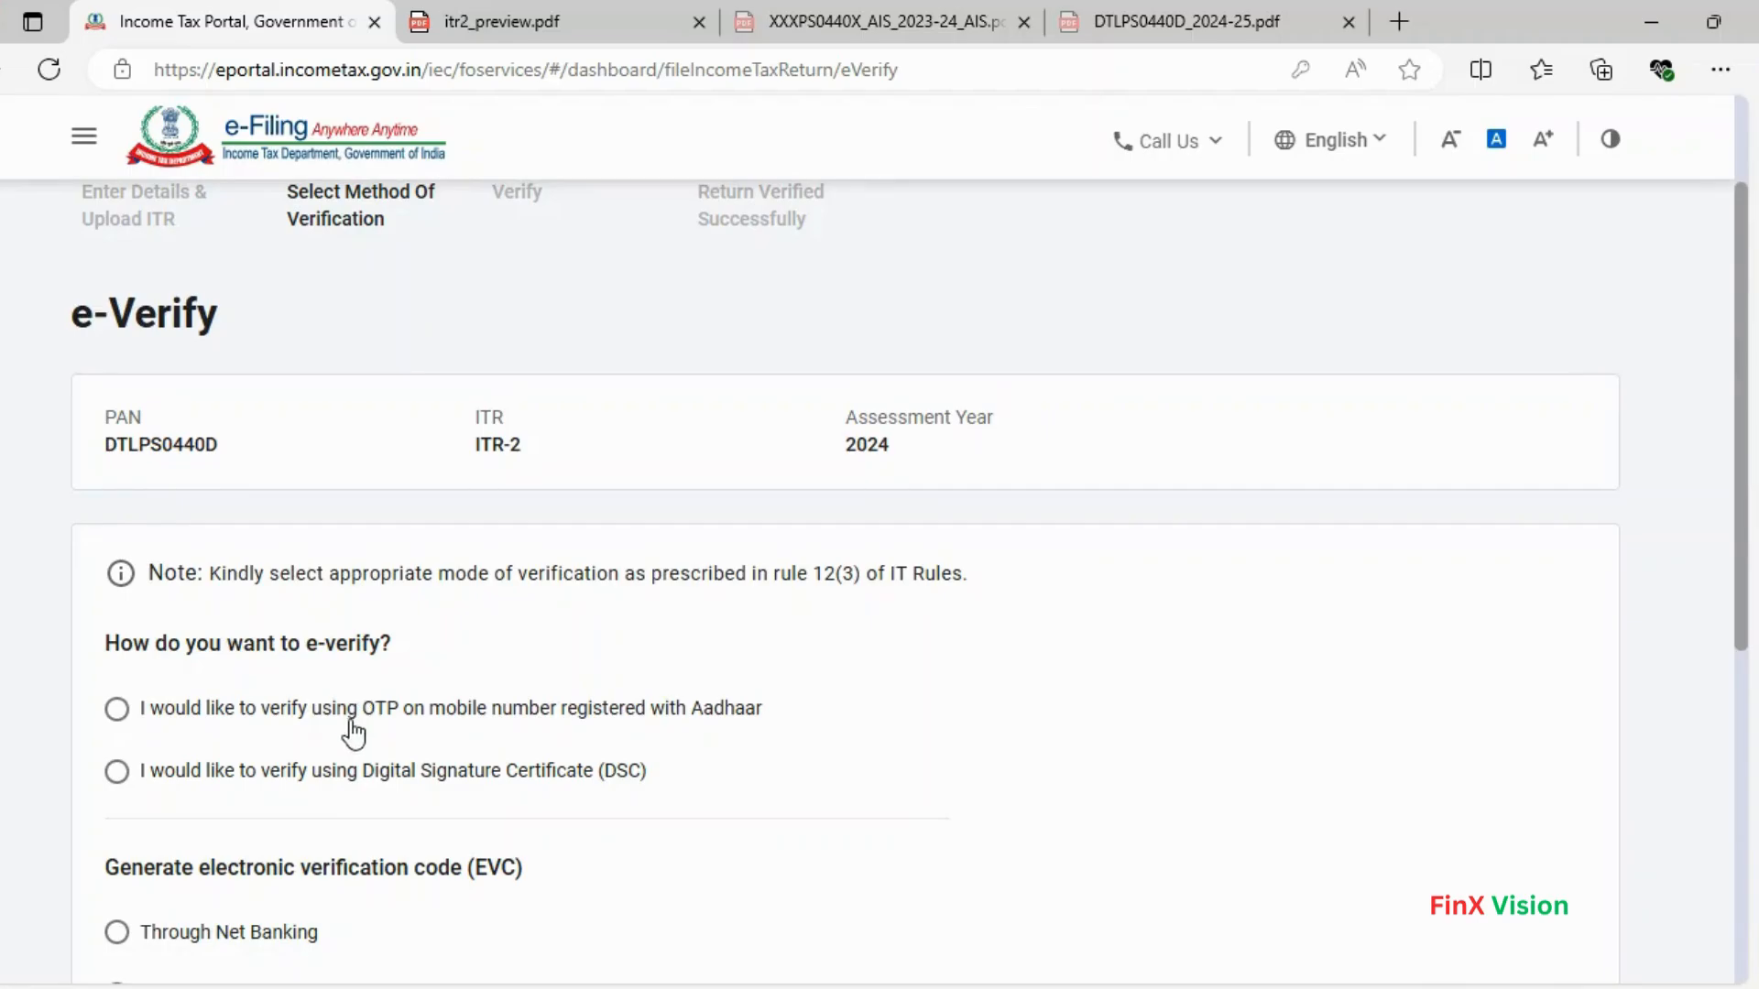
click(225, 714)
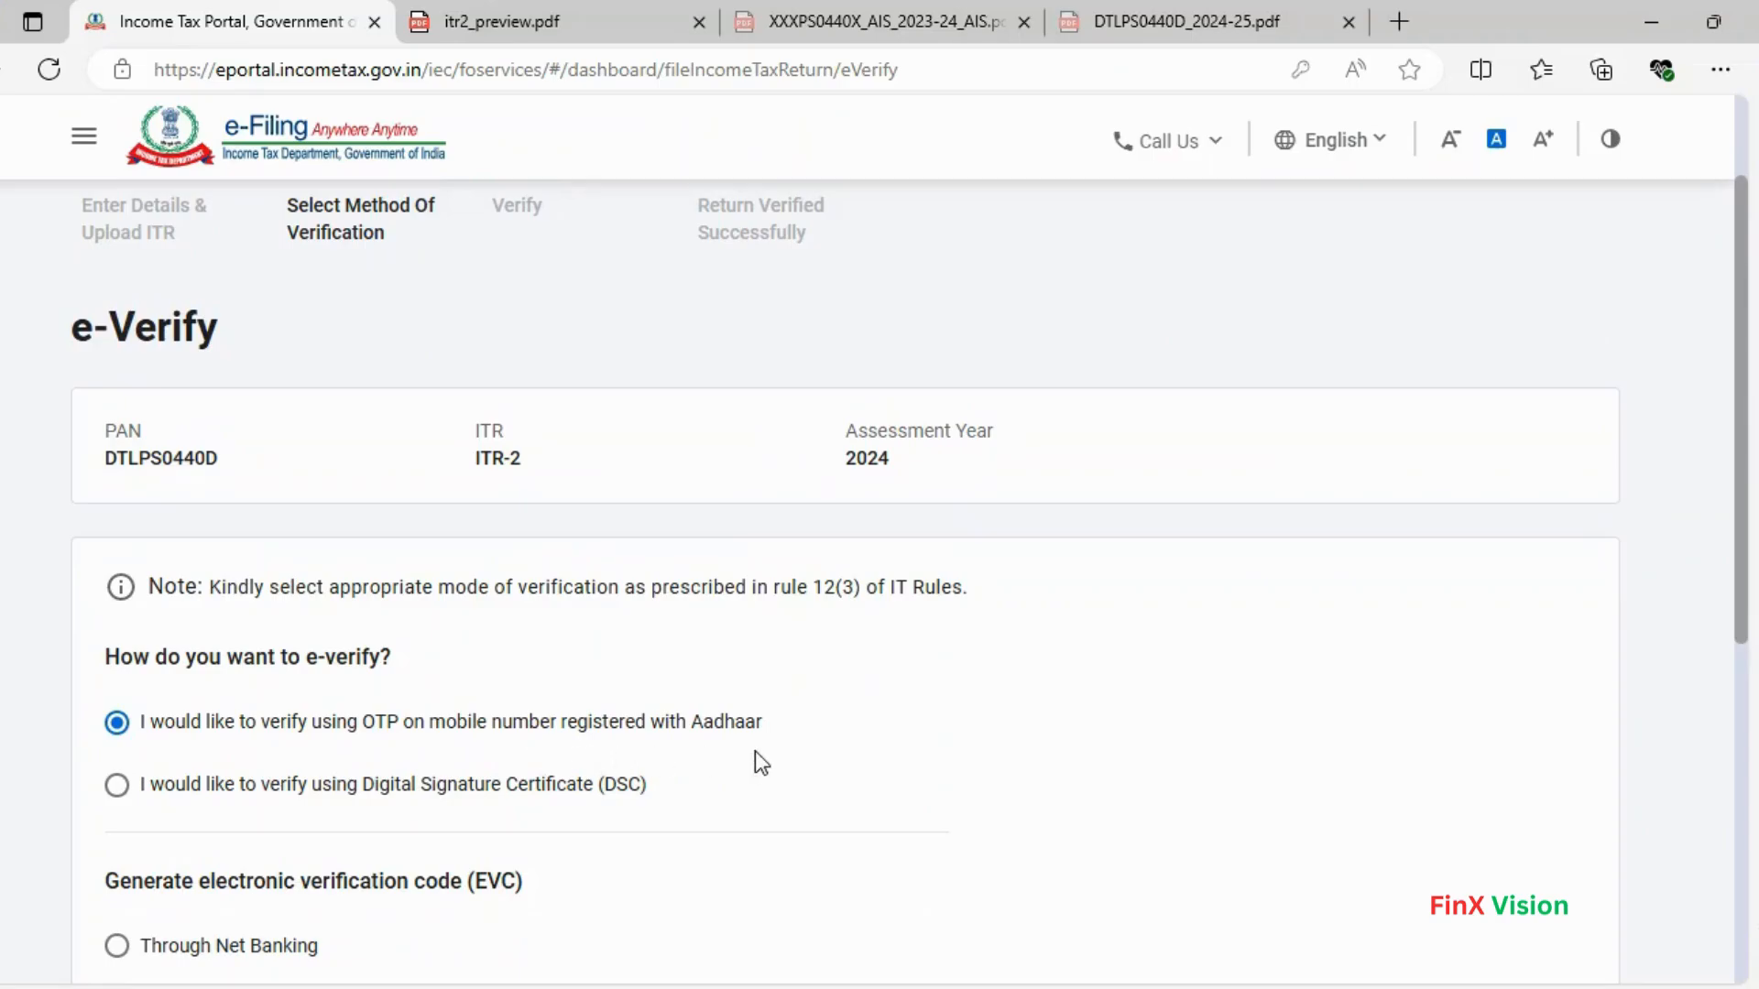
scroll(852, 746, down, 7)
click(1532, 720)
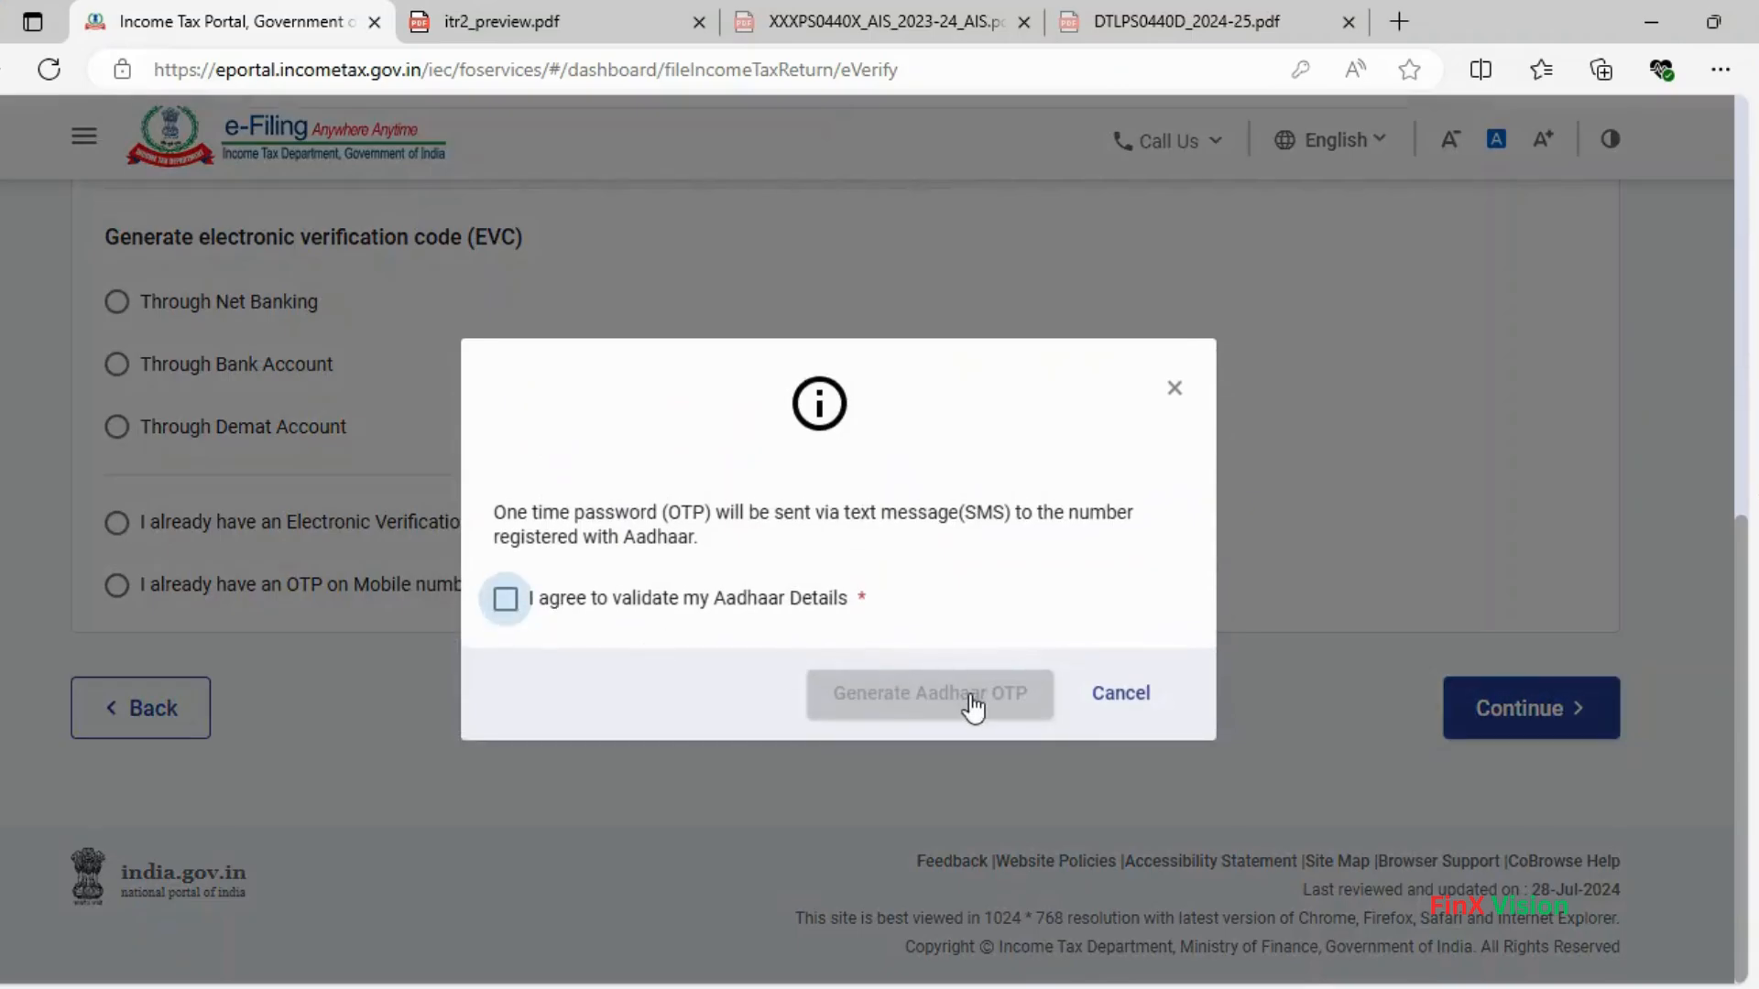
- Consent to Aadhaar validation, generate the OTP, enter the six-digit code and validate it
click(536, 608)
click(980, 704)
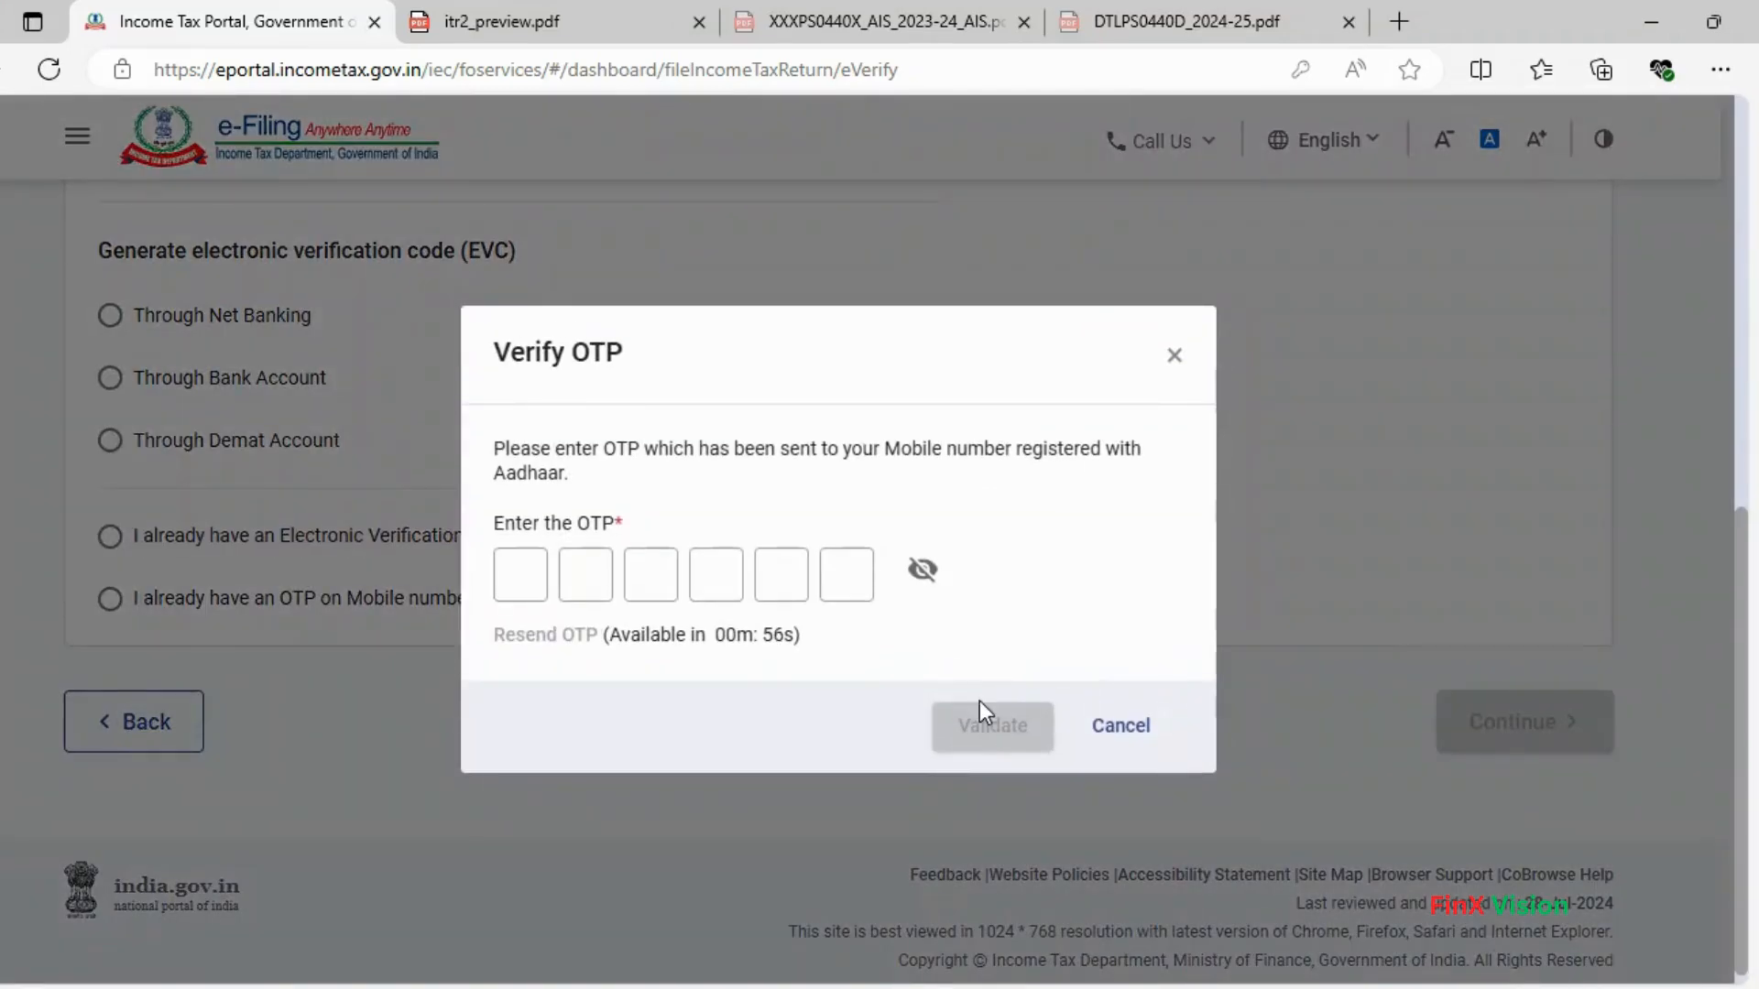
click(525, 573)
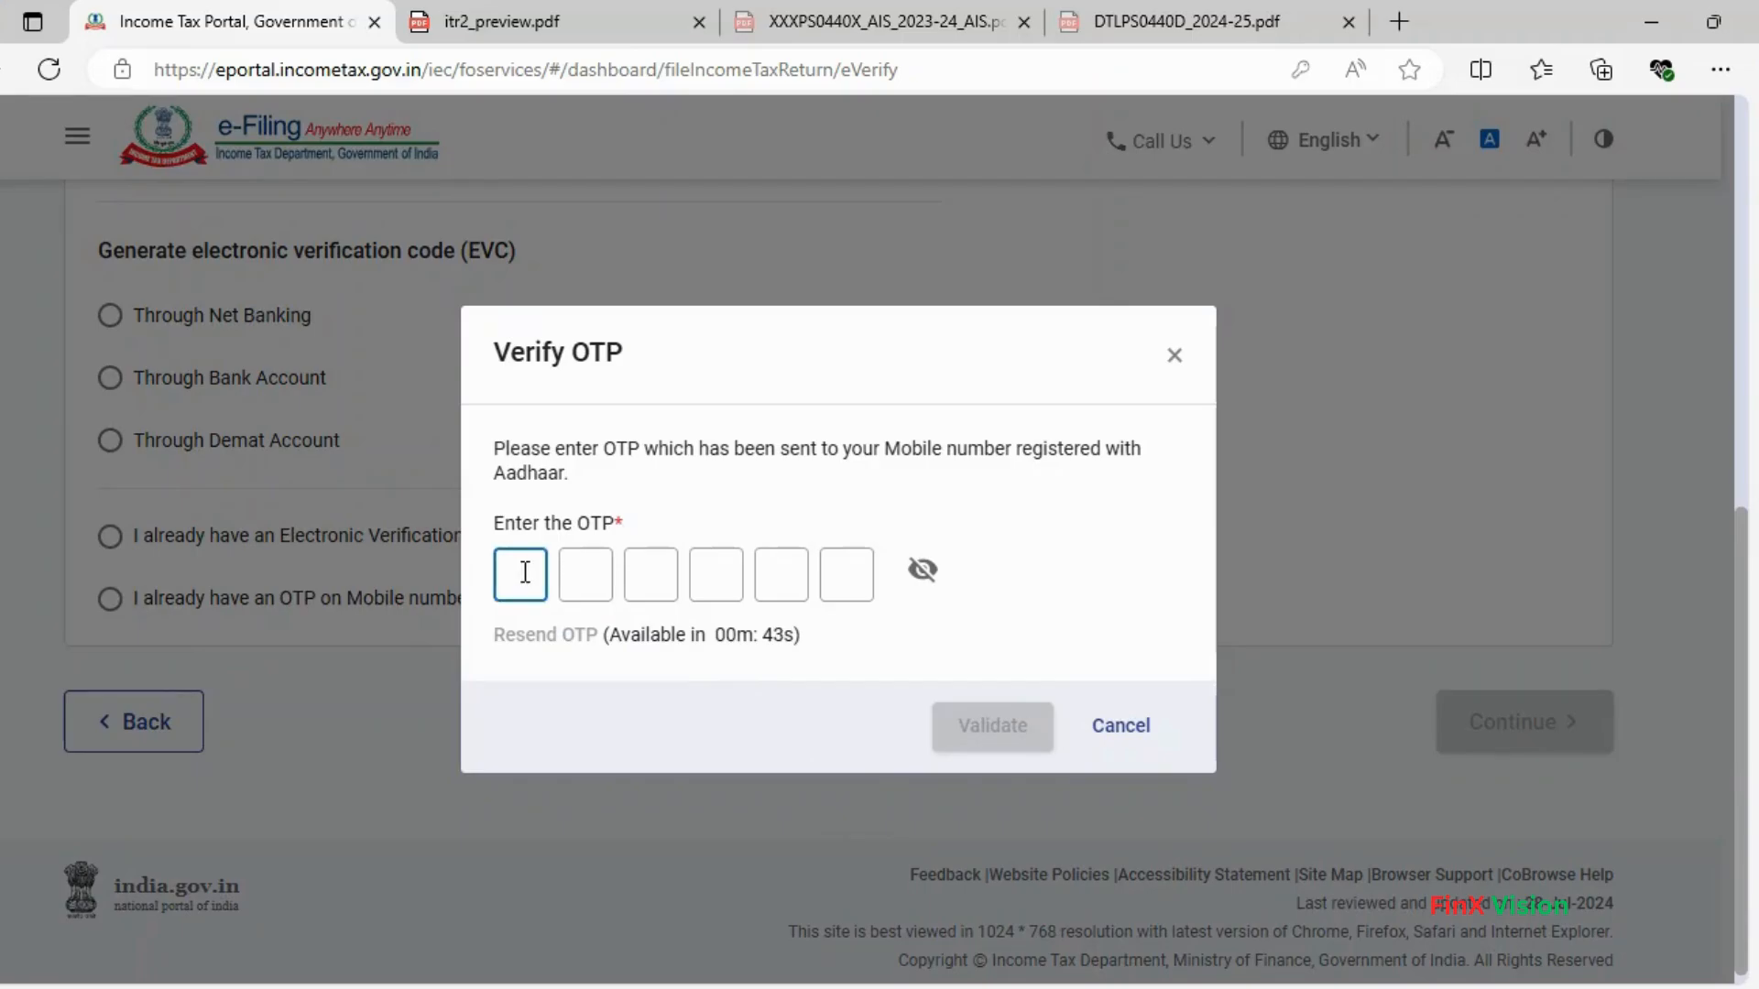
text(1234)
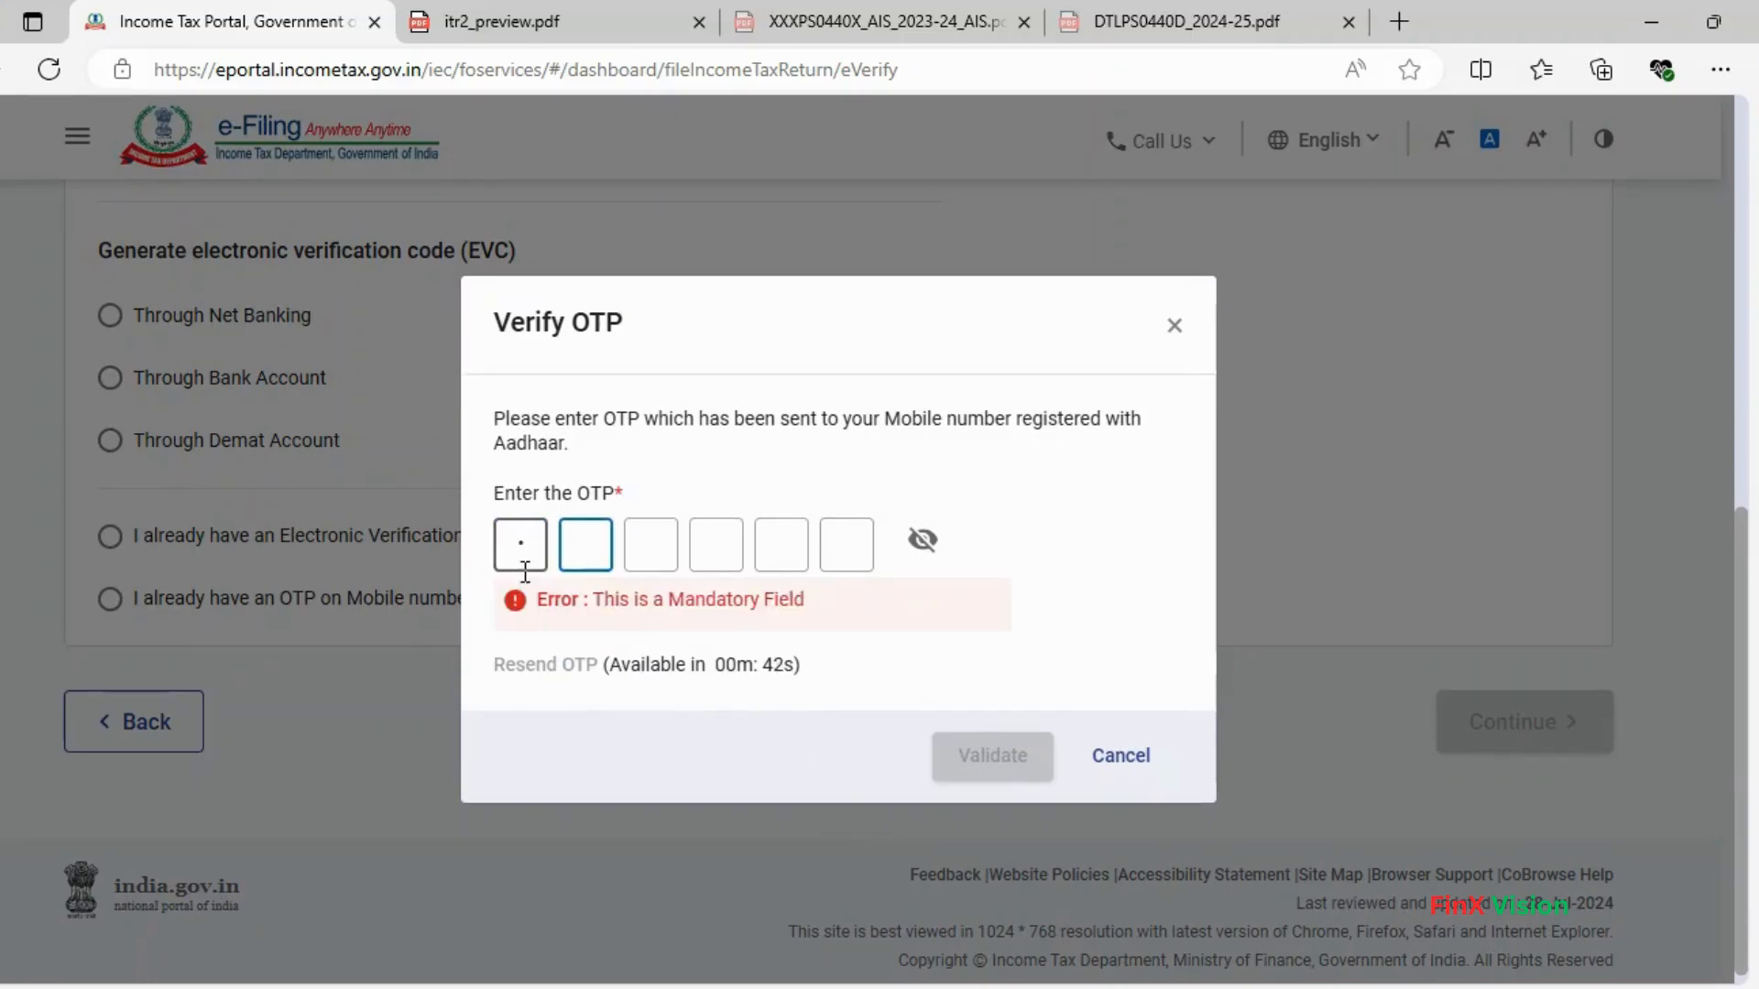
key(BackSpace)
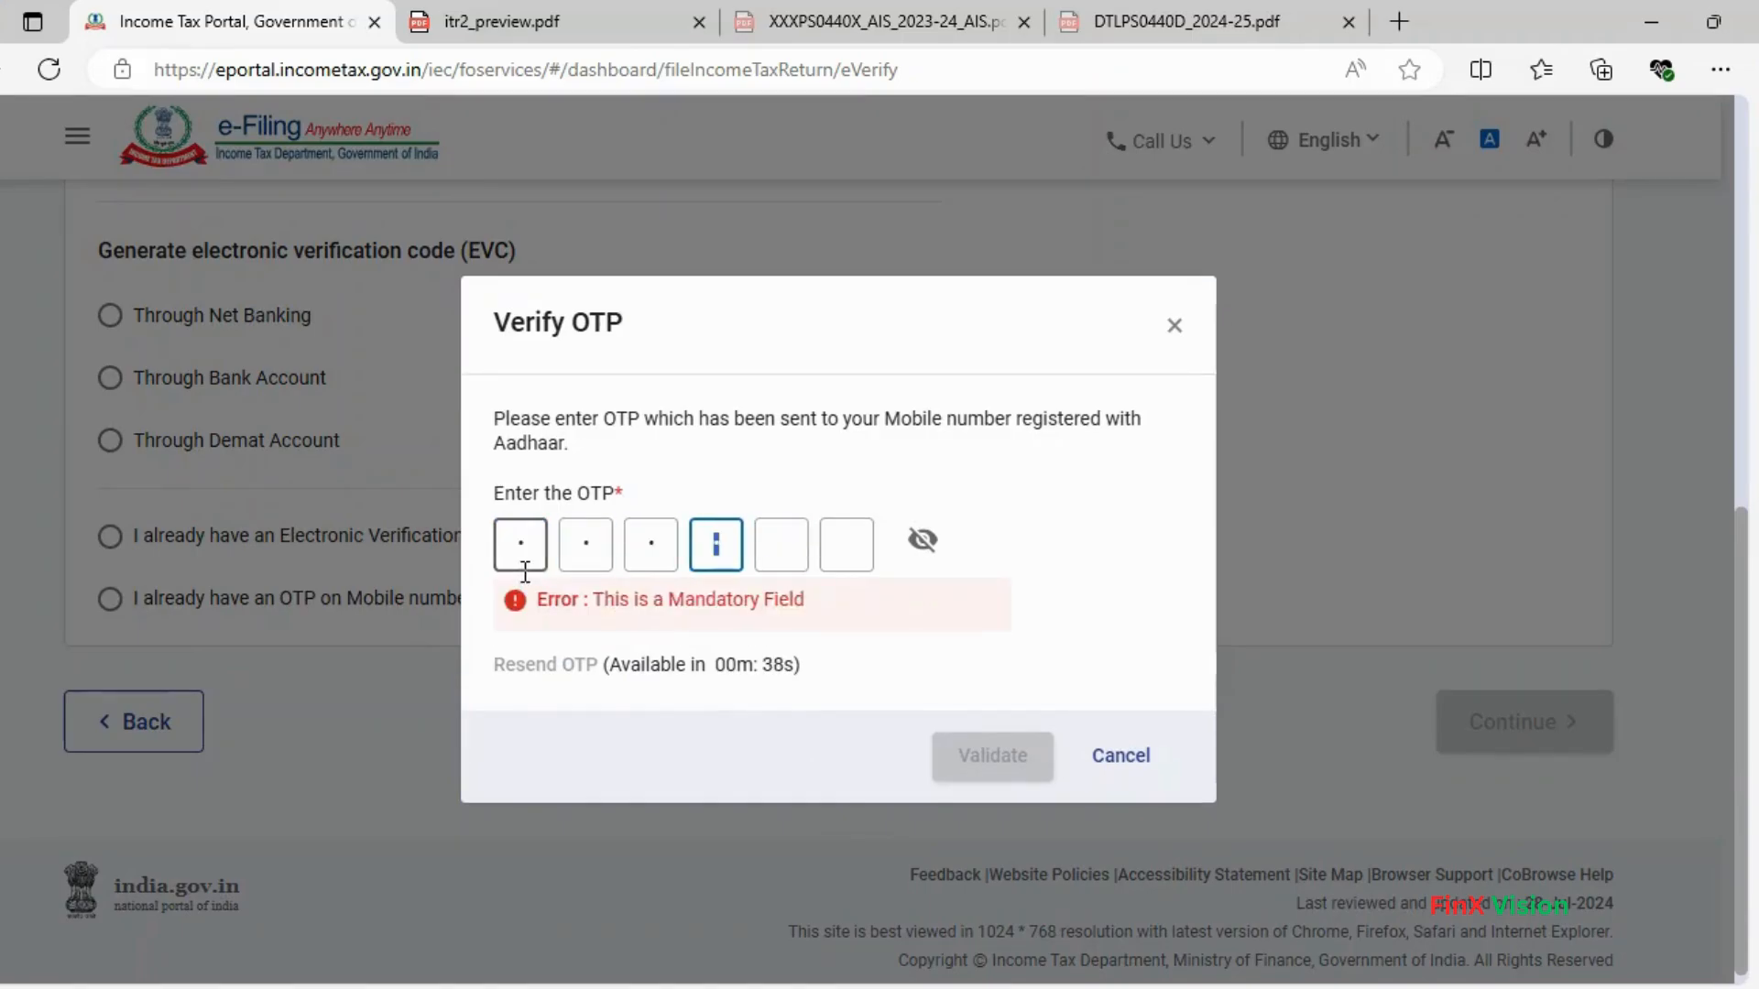
key(BackSpace)
text(3456)
key(Tab)
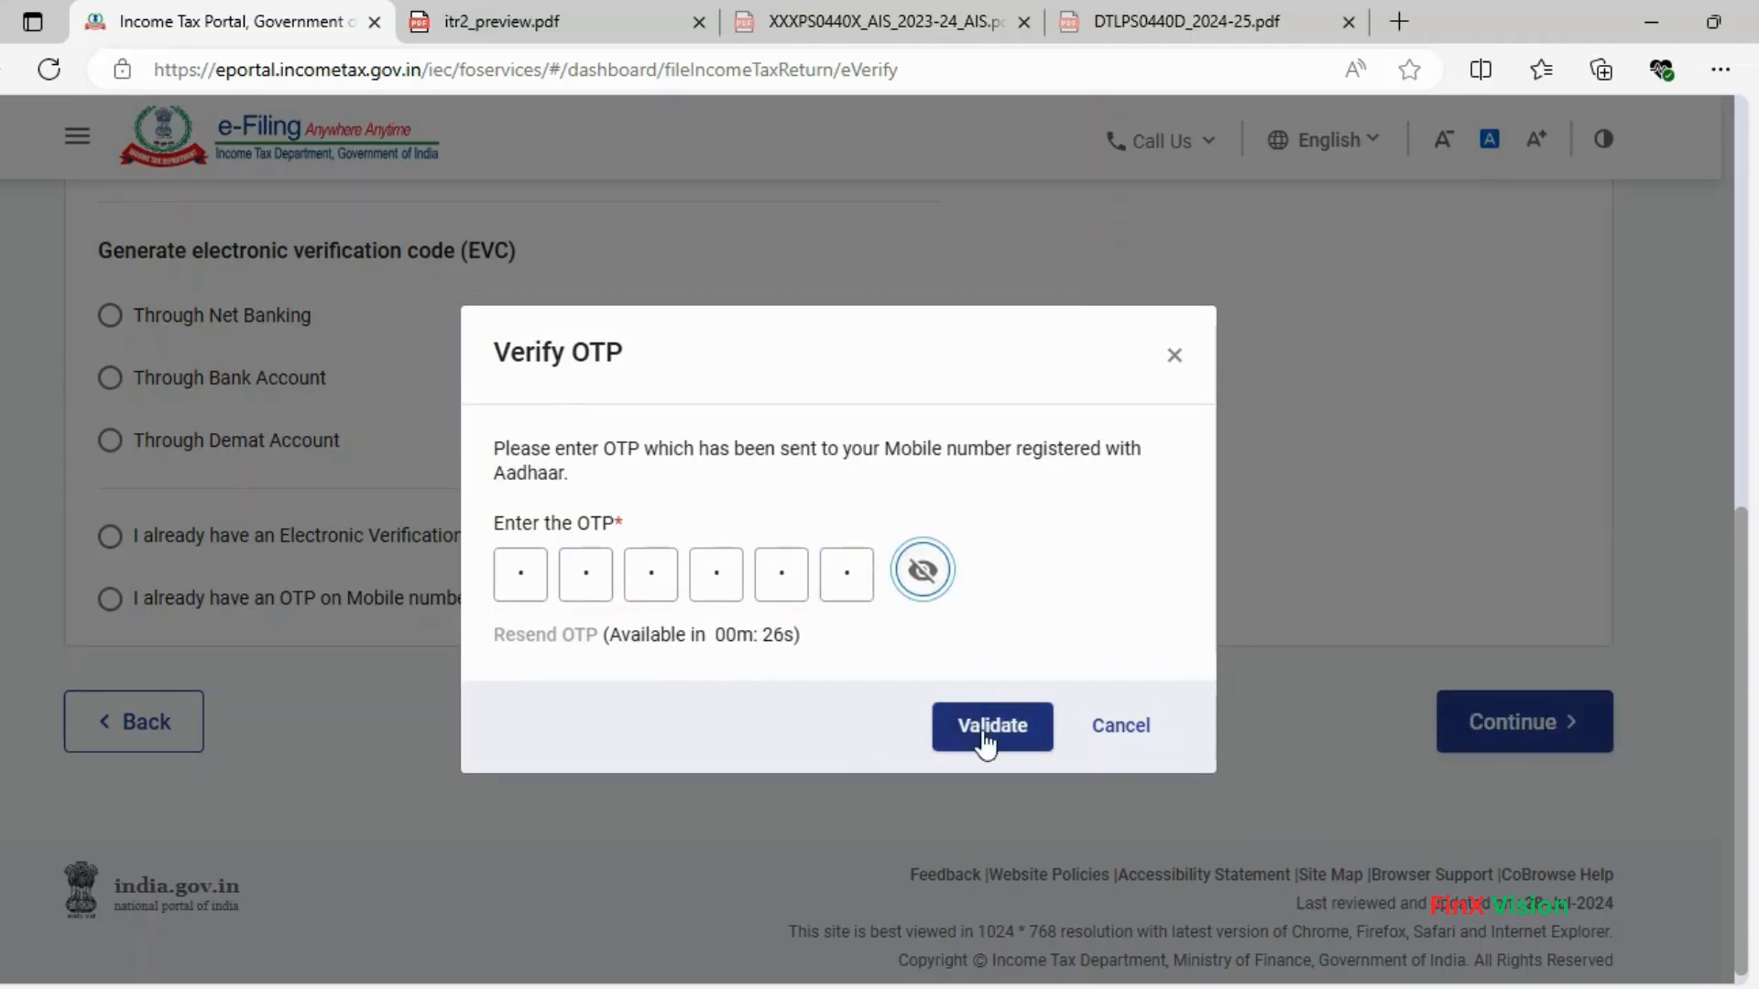
click(961, 714)
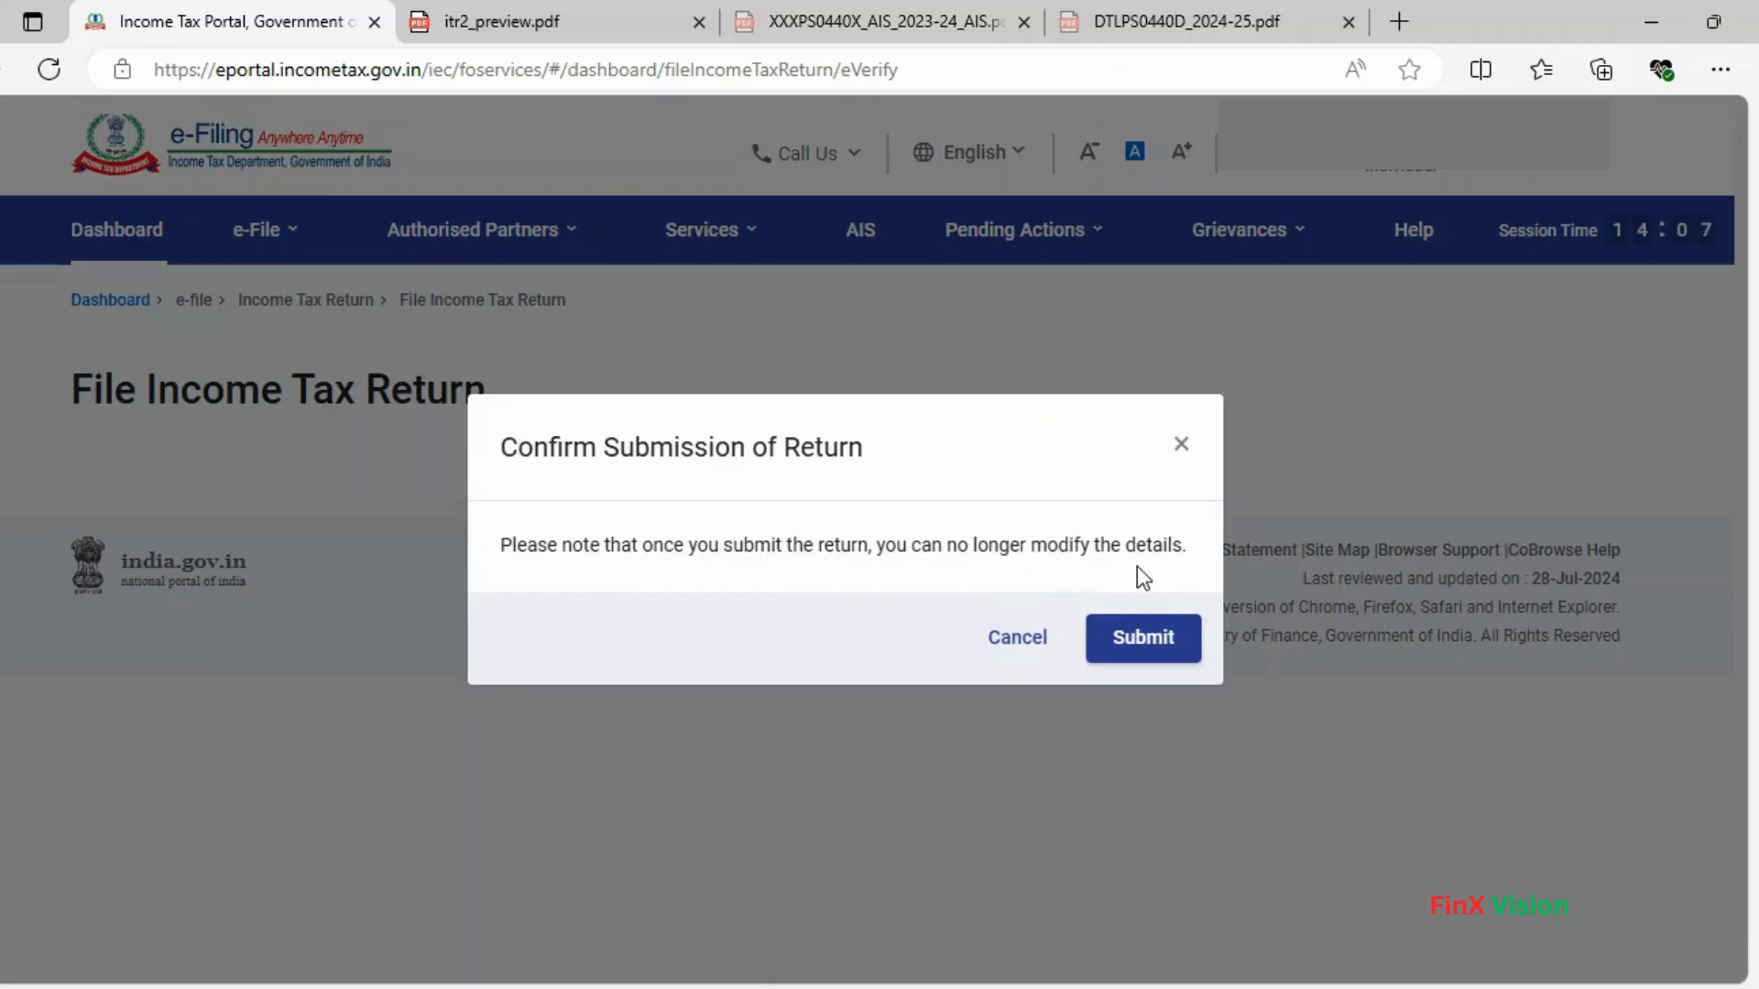
- Submit the return, download the acknowledgement receipt and show it in its folder
click(1149, 638)
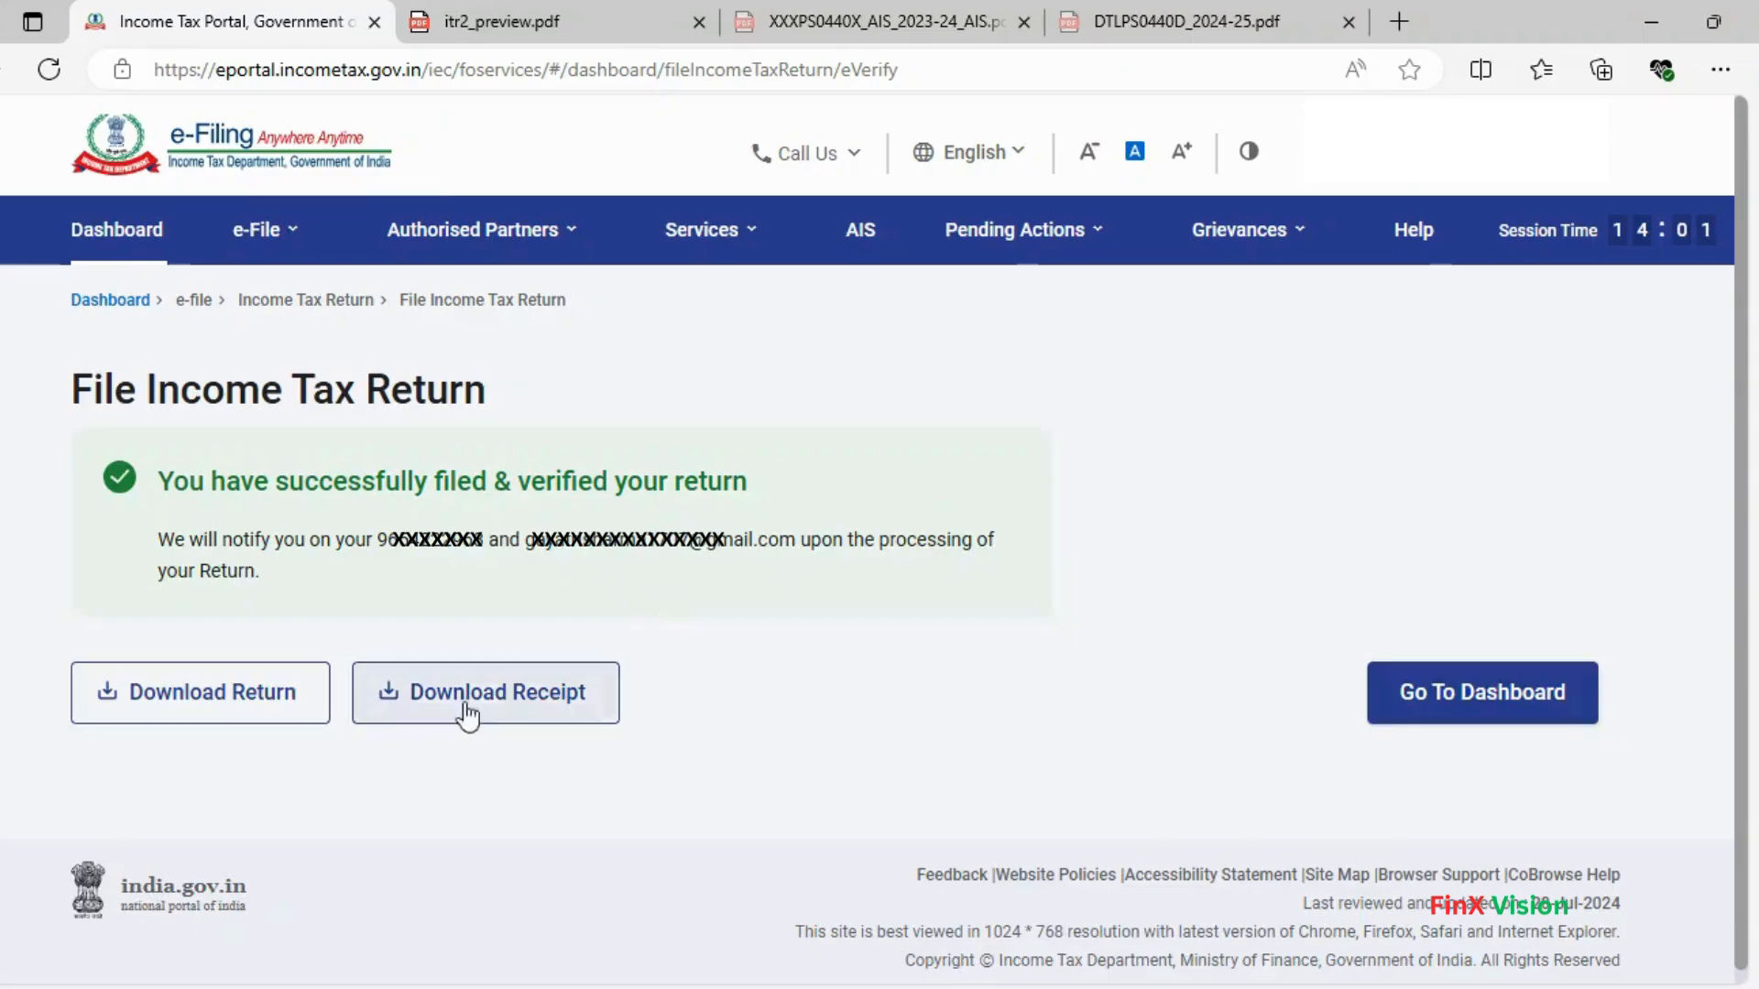
click(484, 705)
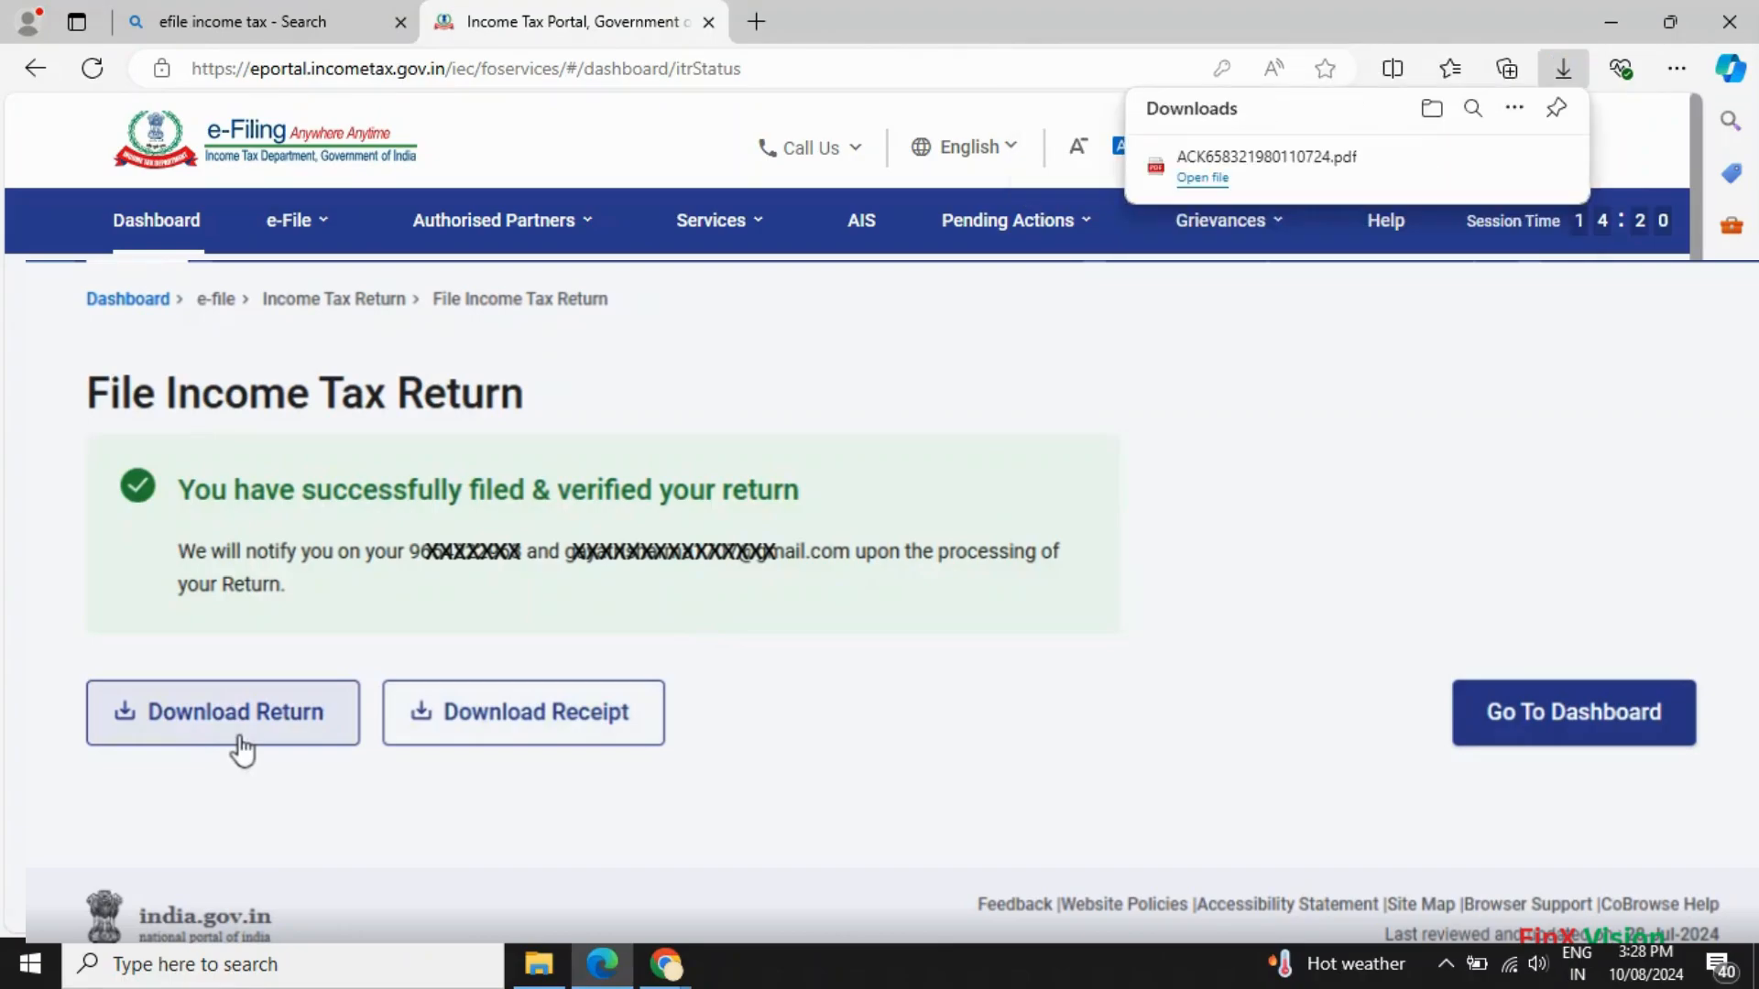
mouse_move(1305, 188)
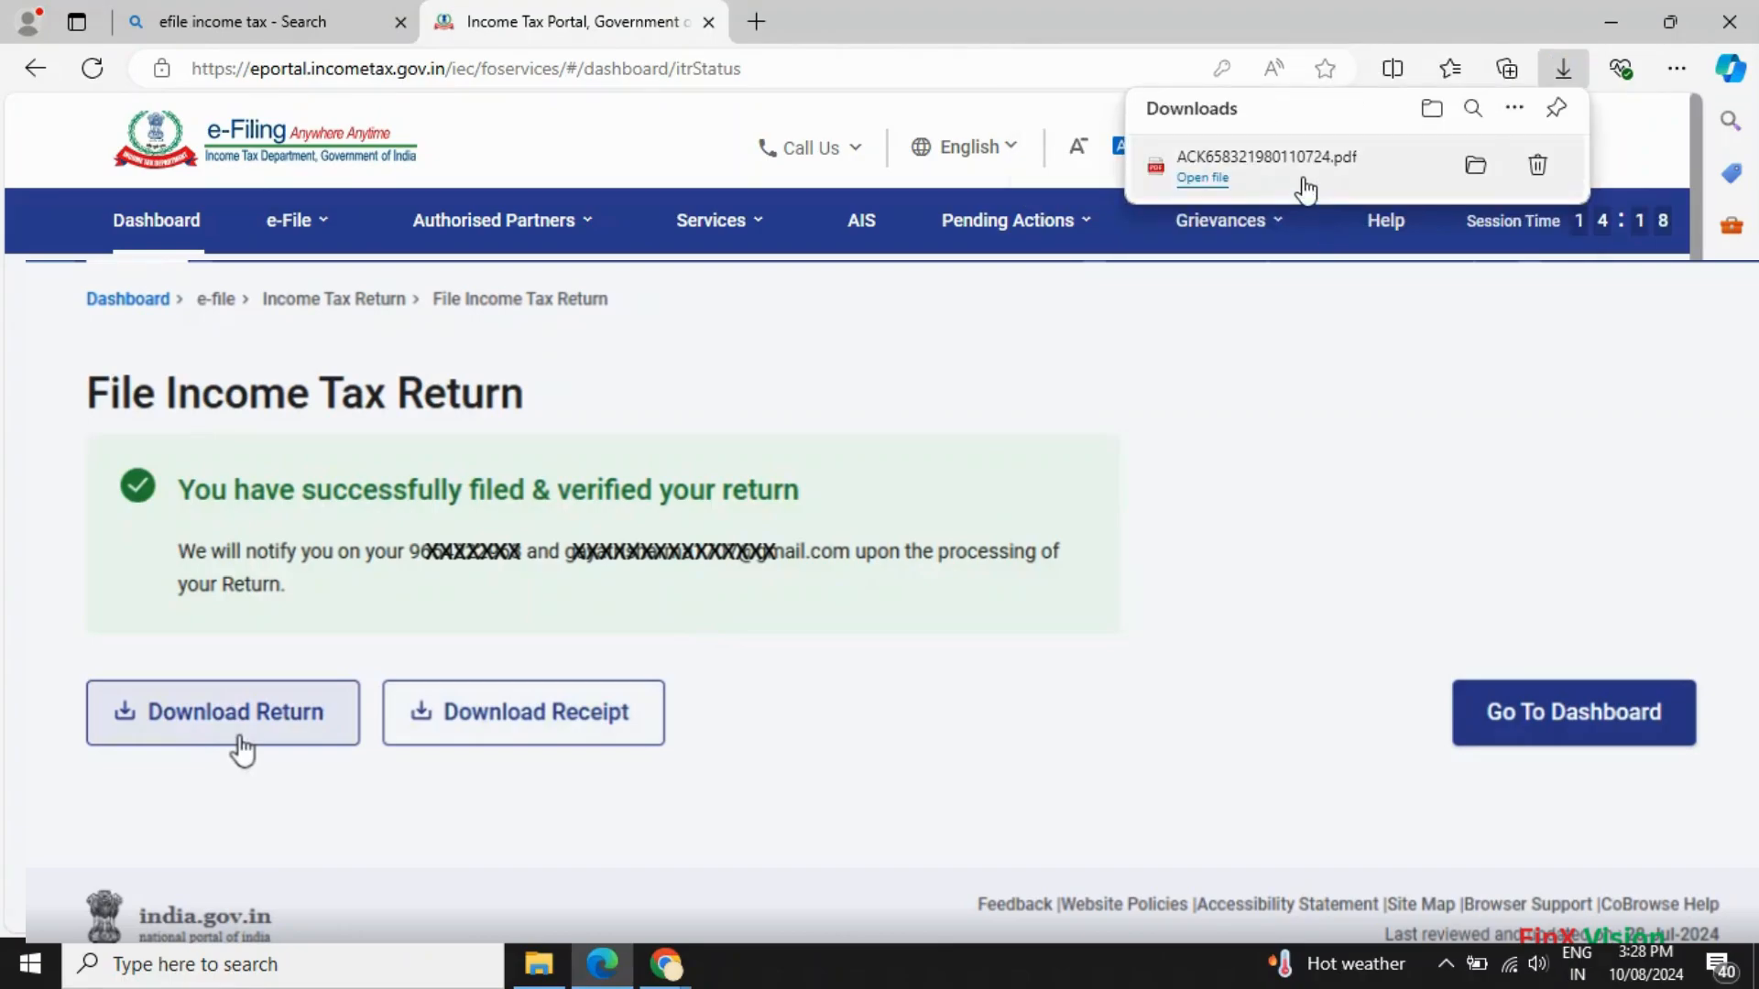
click(1475, 167)
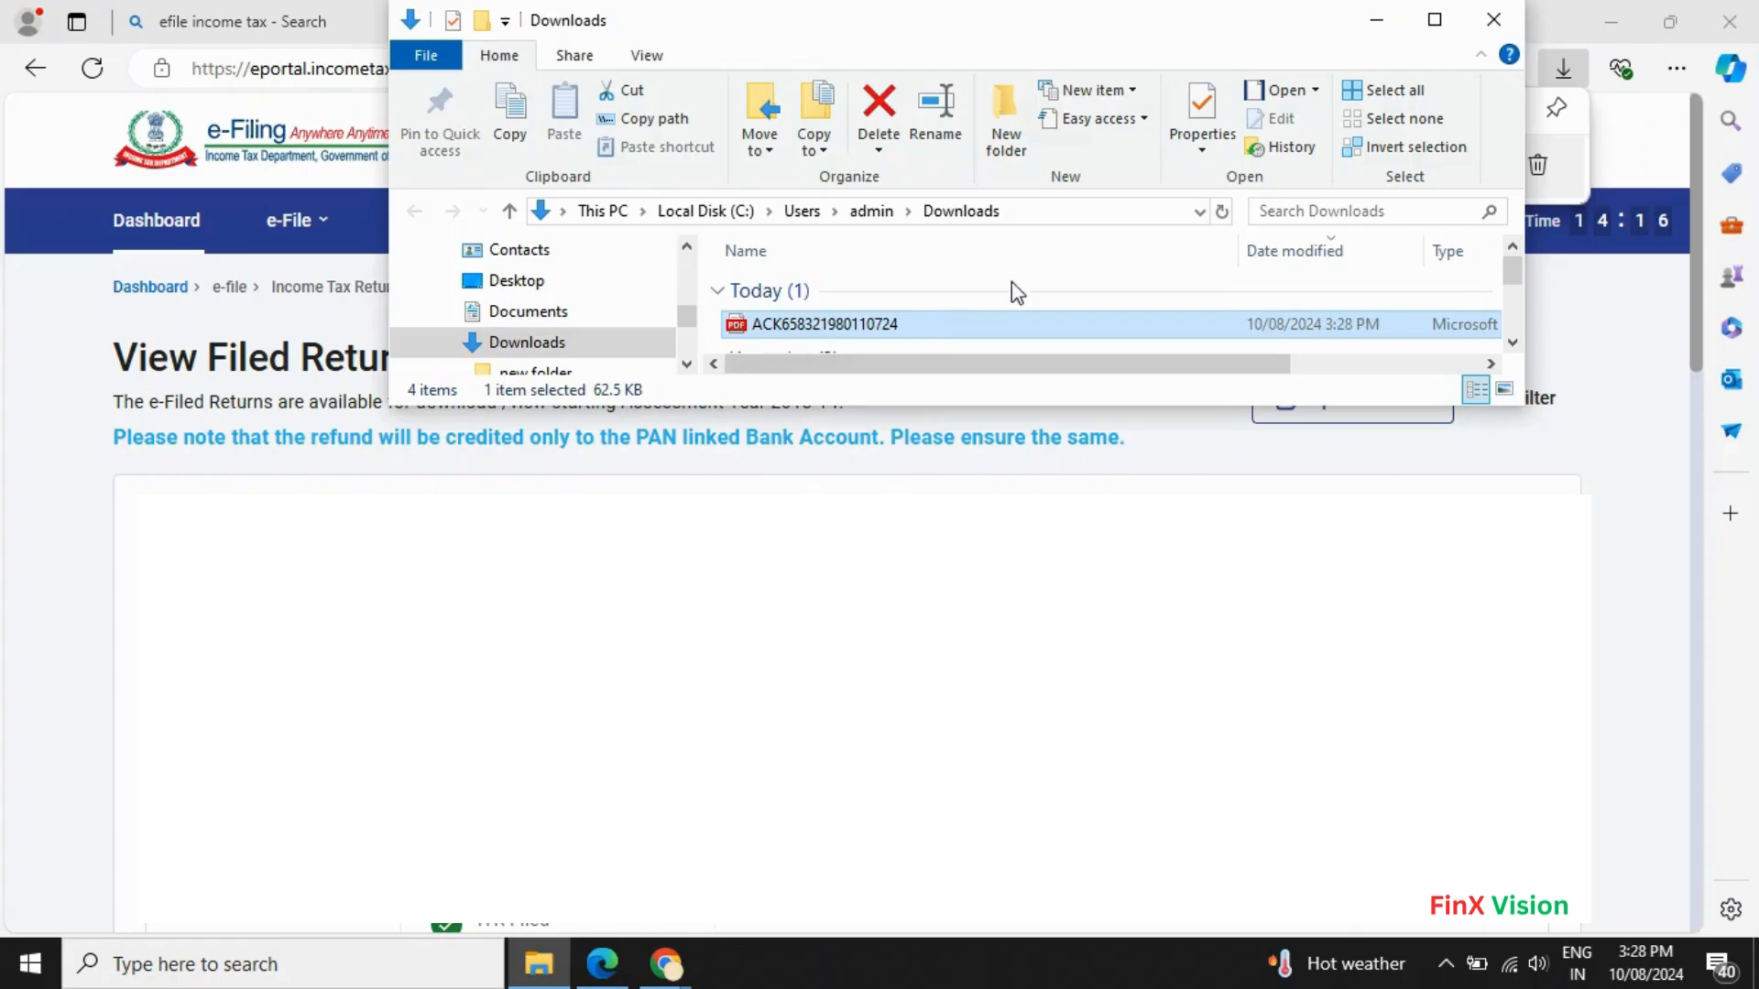
- Maximise the Downloads folder window and bring up the acknowledgement PDF
click(1434, 20)
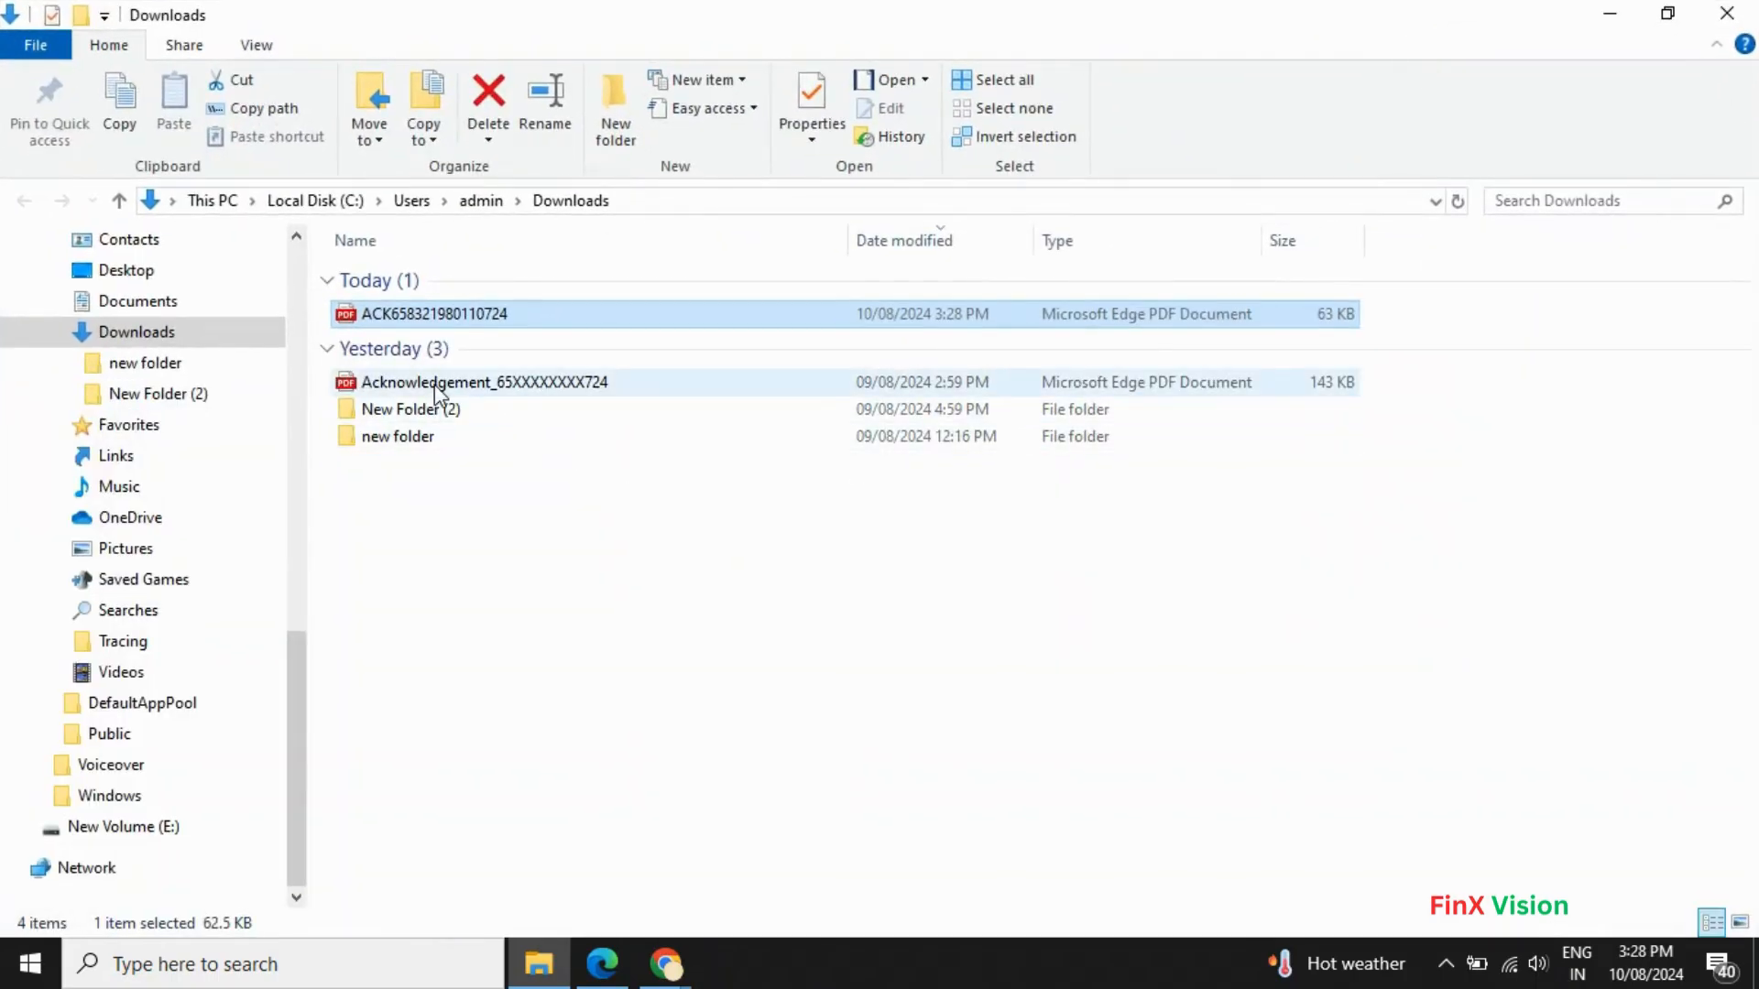
key(alt+Tab)
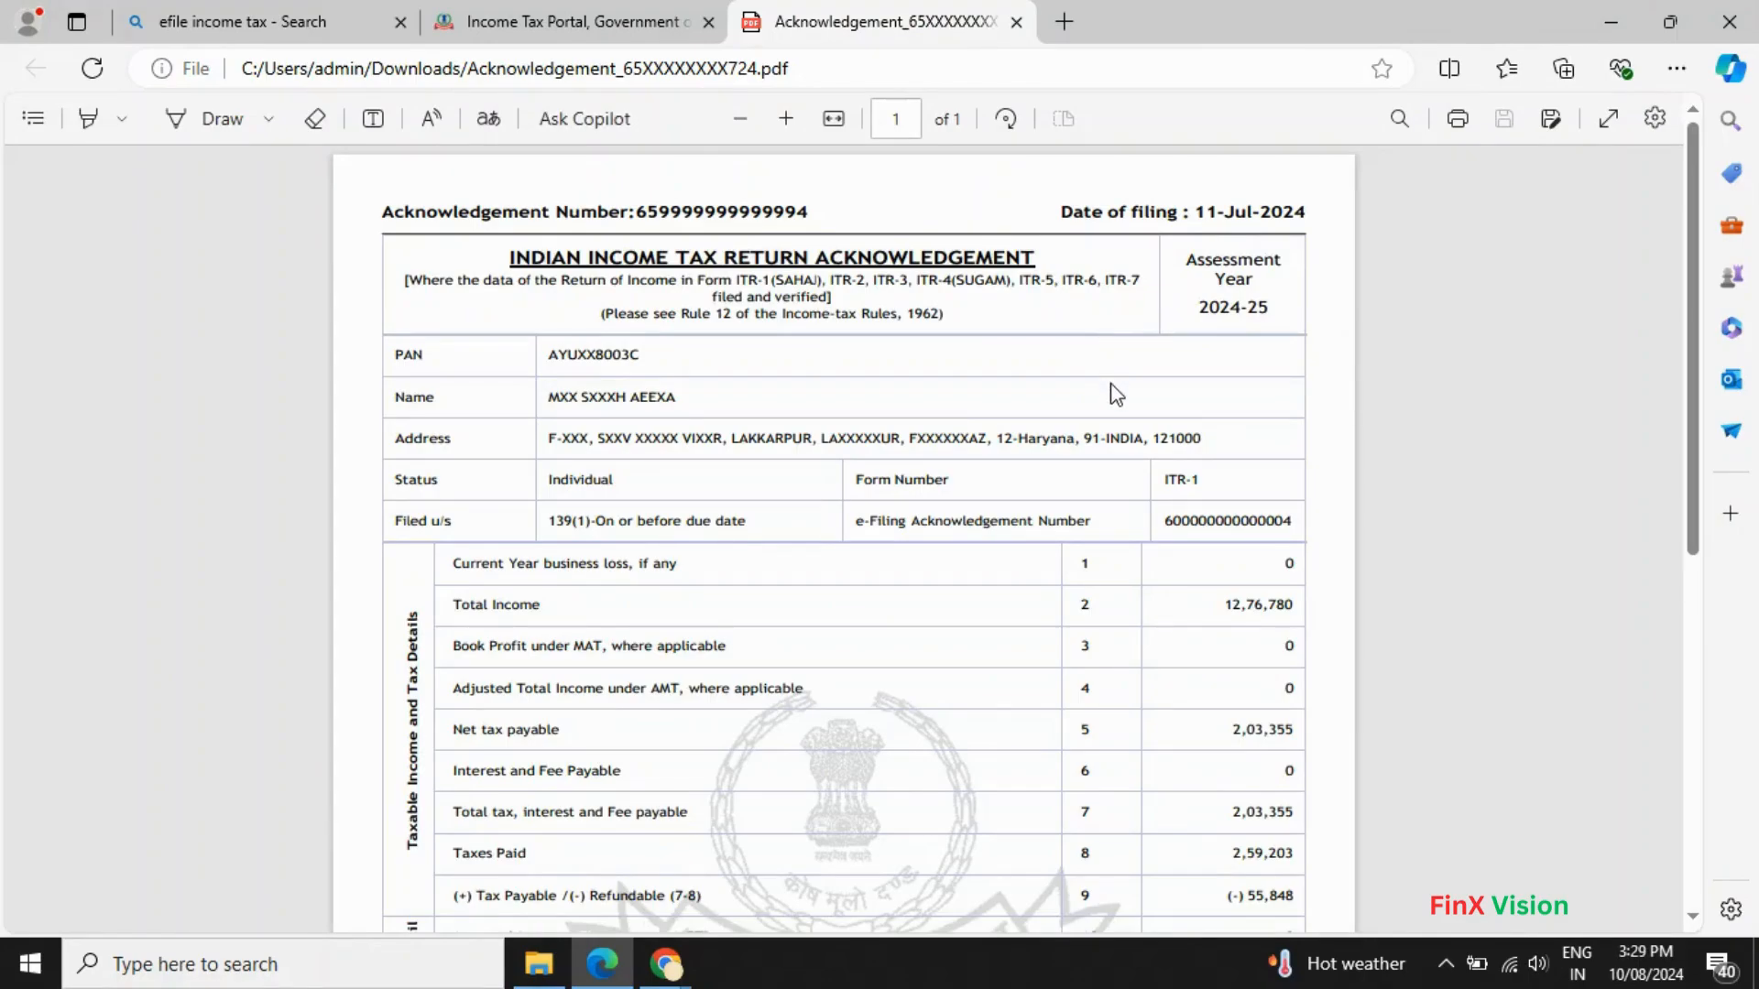
scroll(1115, 408, down, 2)
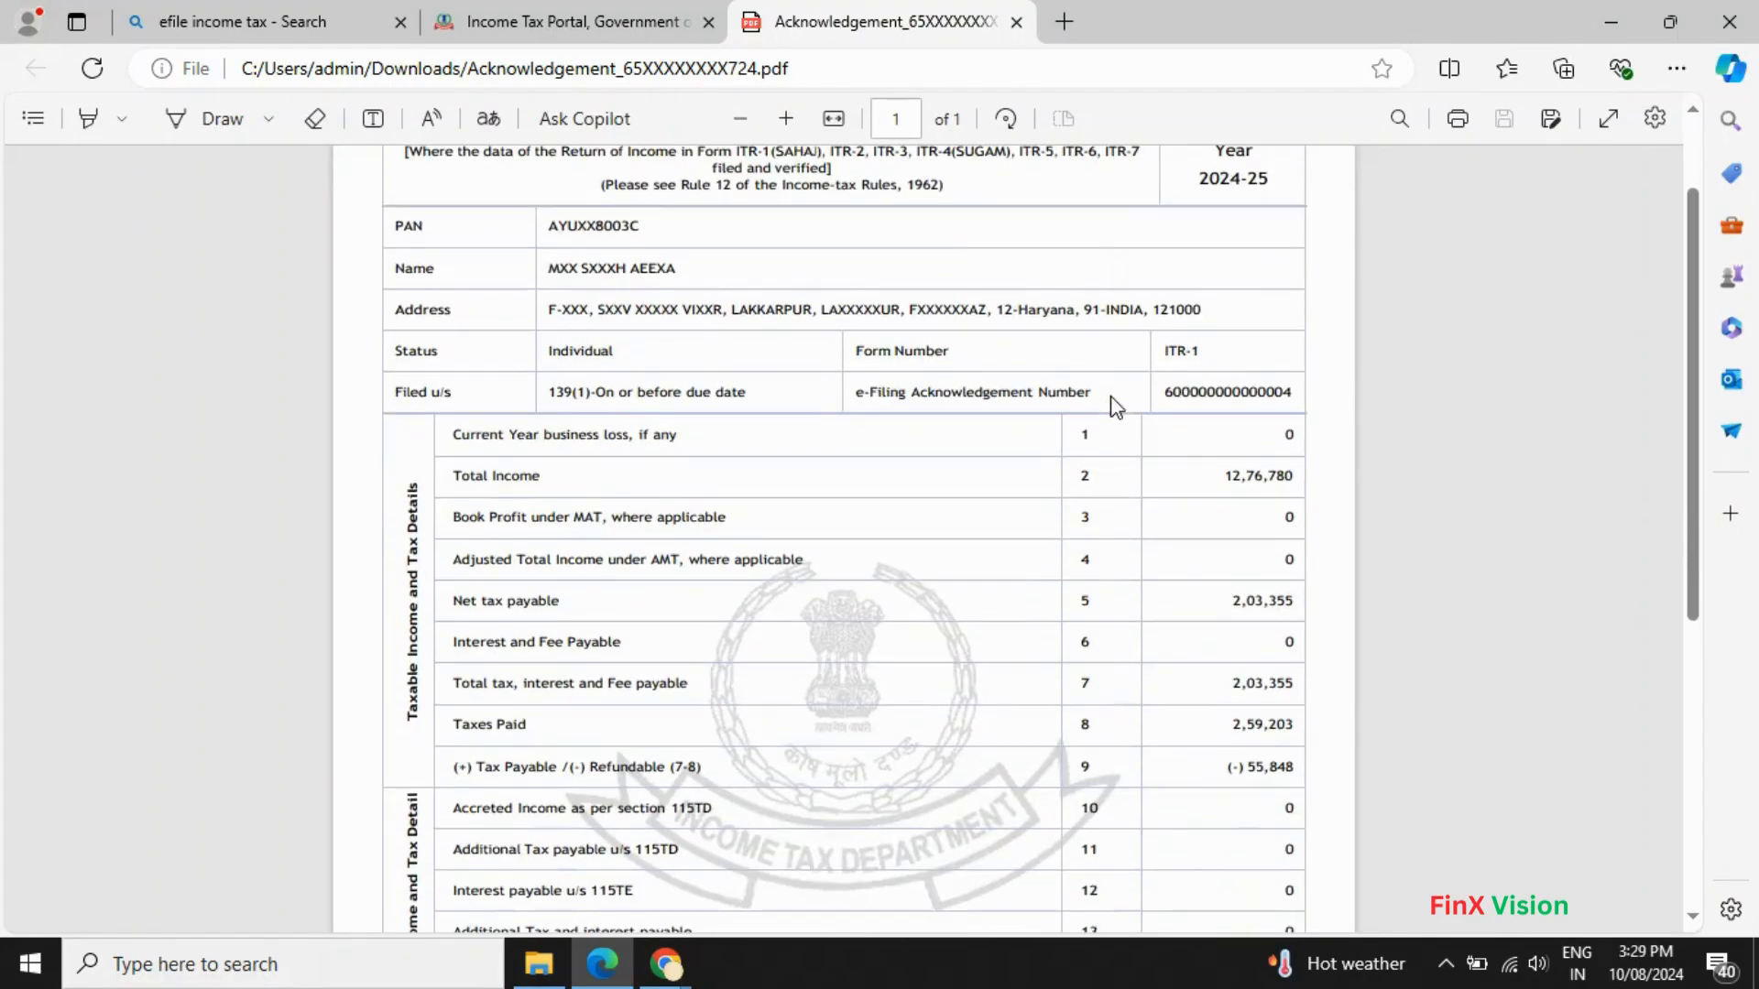
scroll(1114, 437, down, 3)
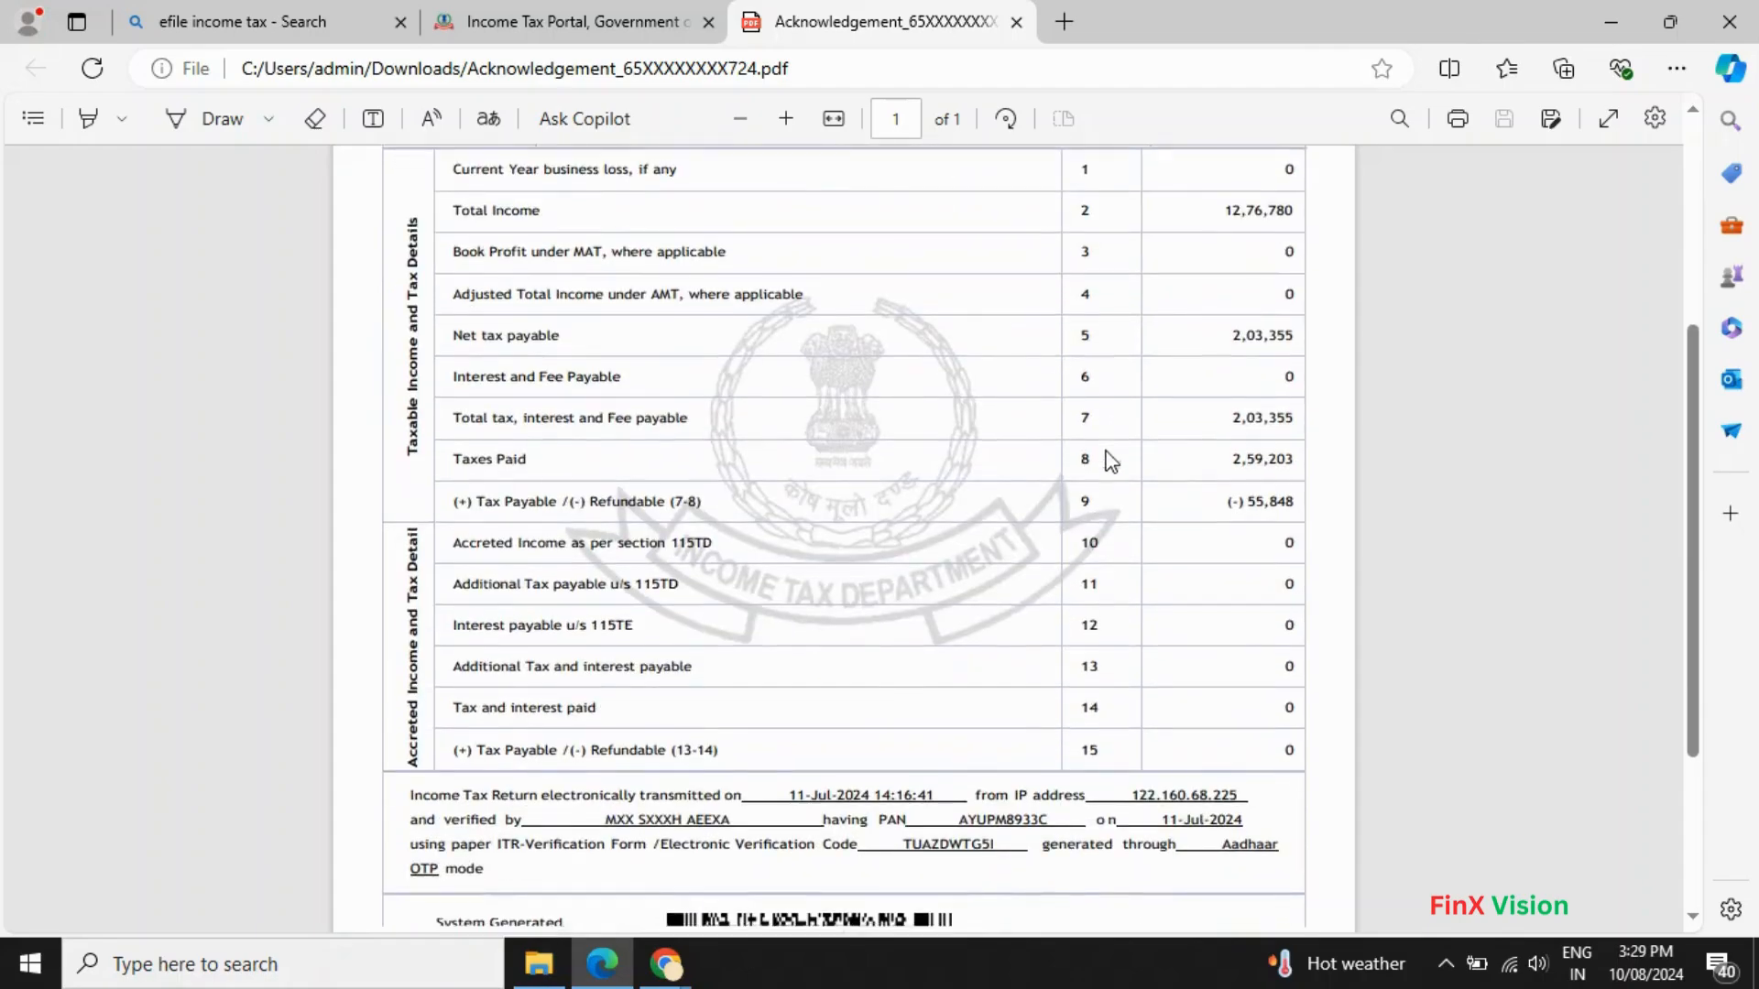
scroll(1103, 462, down, 3)
scroll(1103, 468, up, 7)
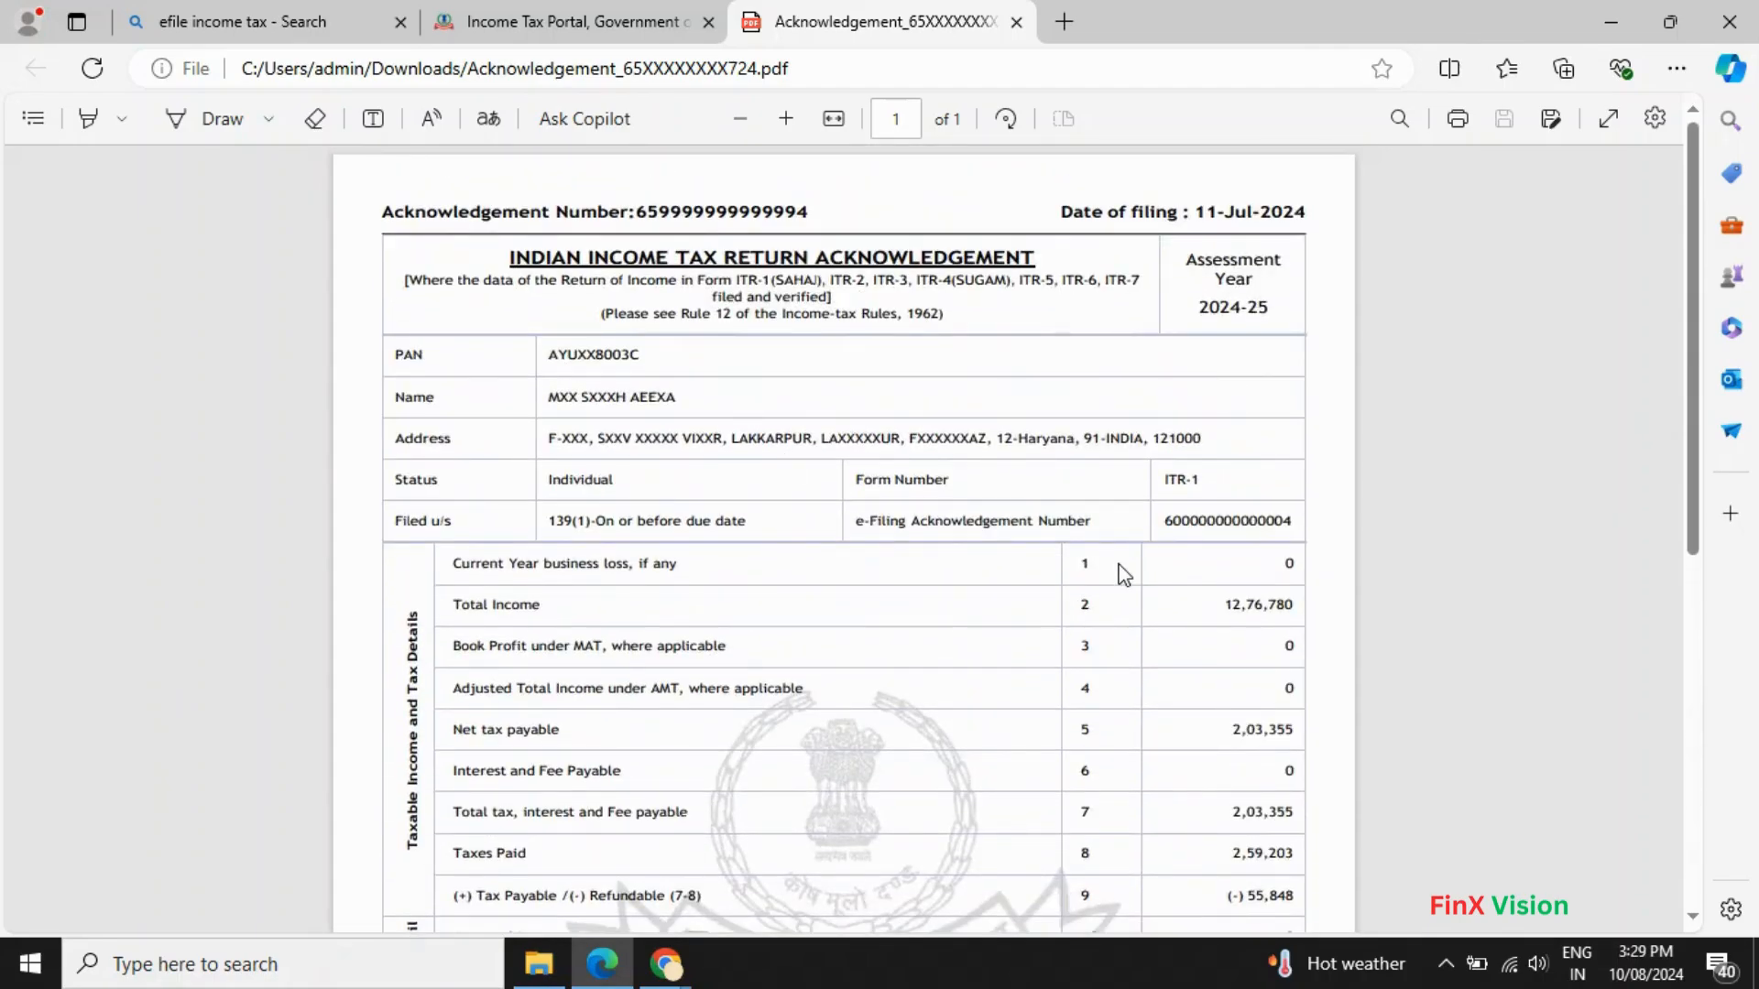
scroll(1119, 574, down, 6)
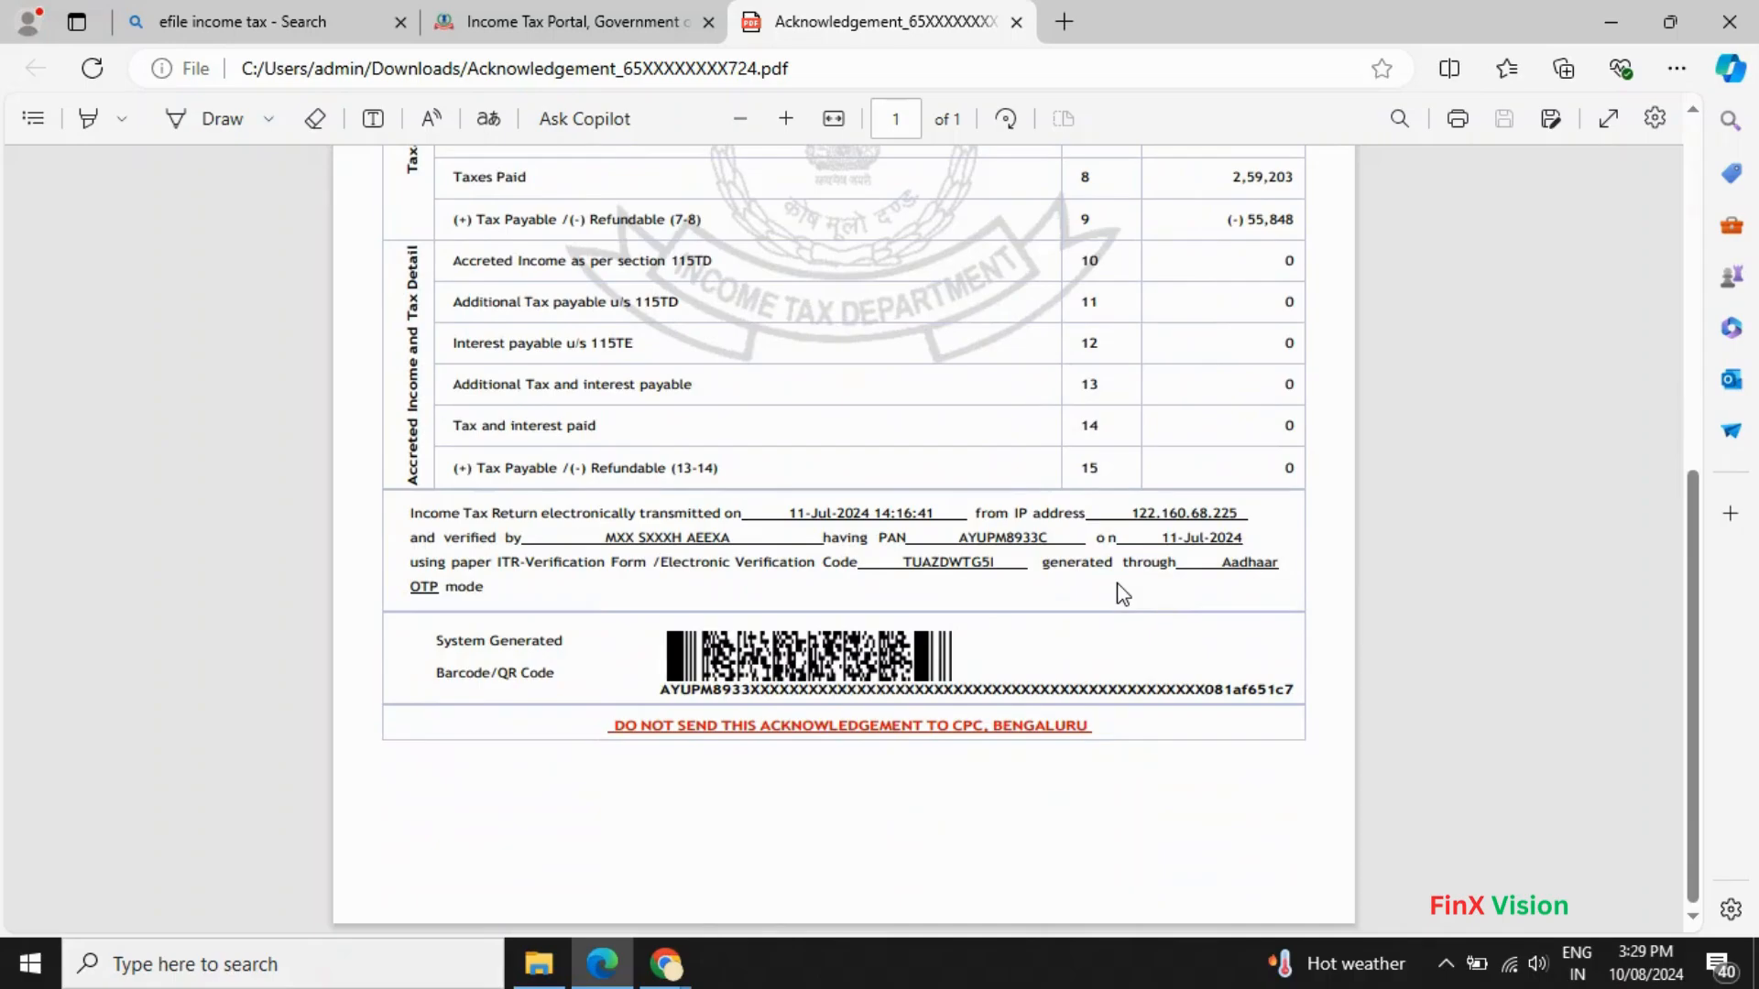